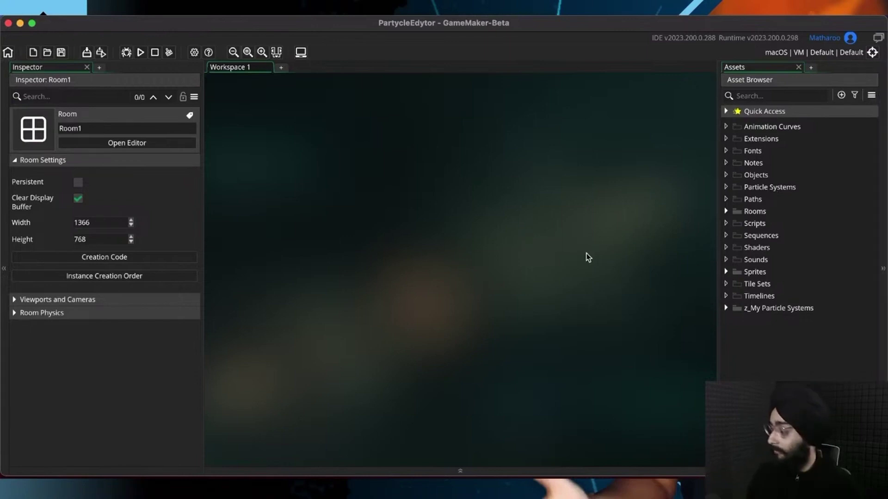
Step: Create one new particle system asset in the project and select it to show its properties
click(758, 185)
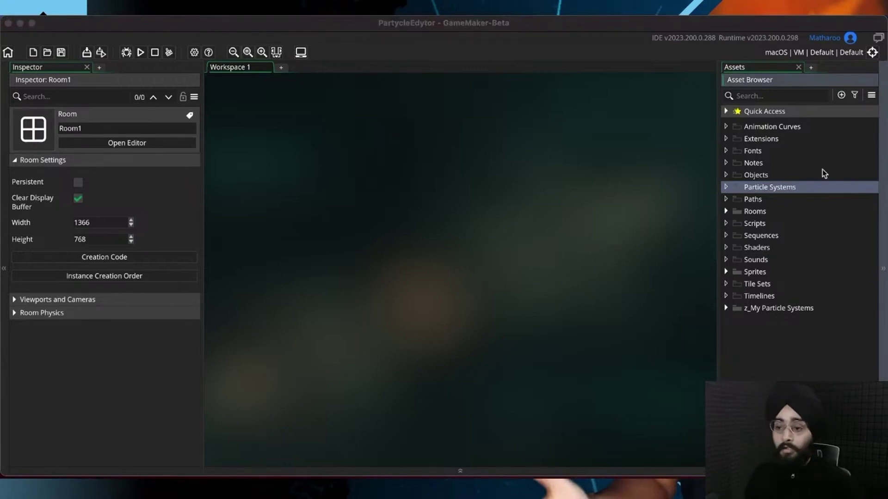
click(736, 192)
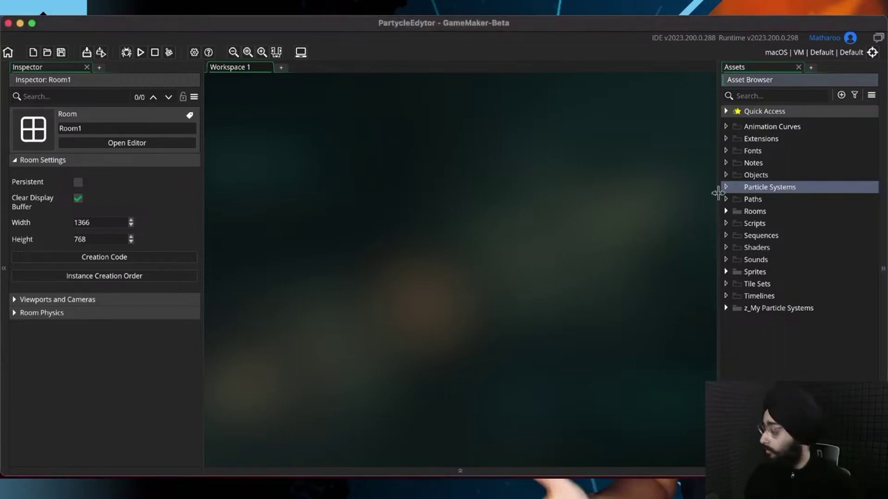
click(841, 95)
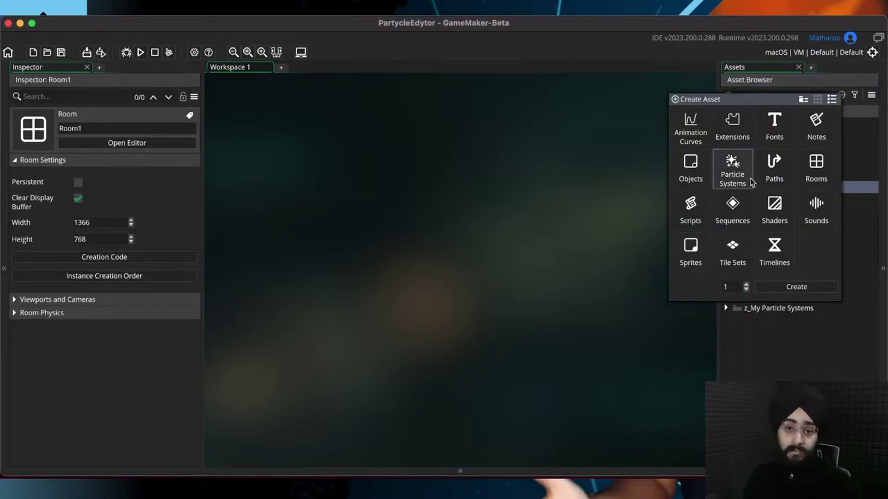
click(779, 286)
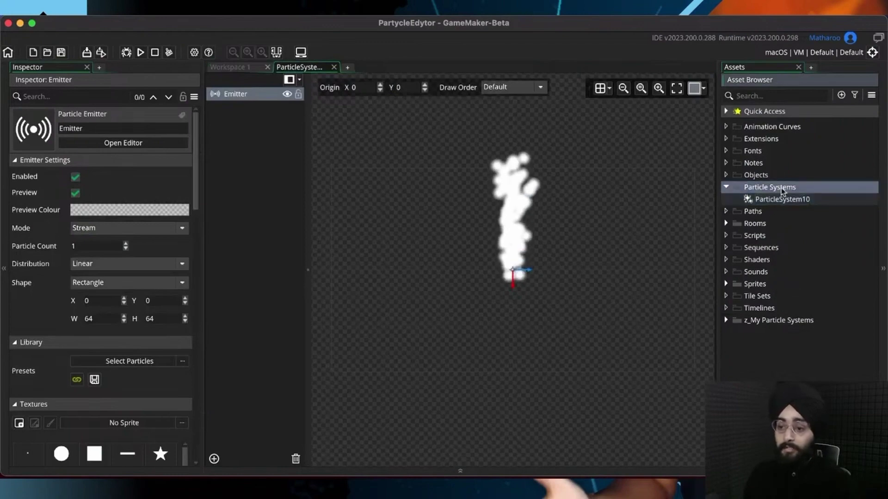
click(780, 201)
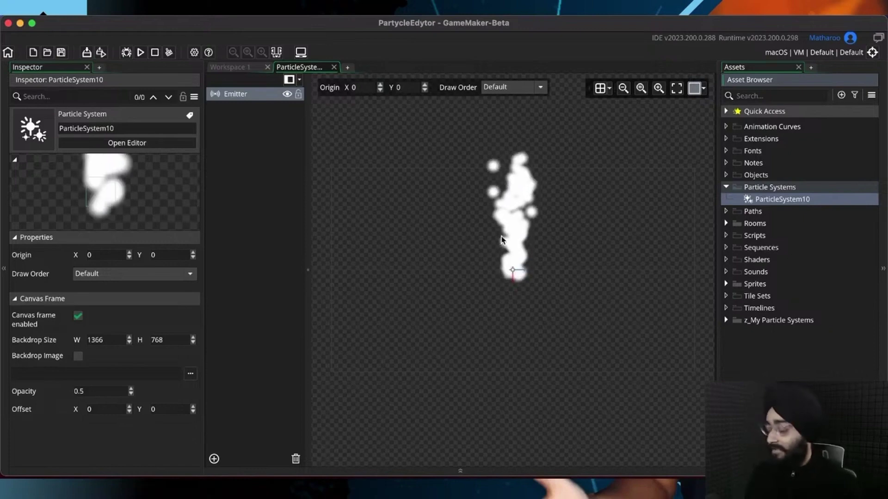
middle_drag(498, 202, 492, 228)
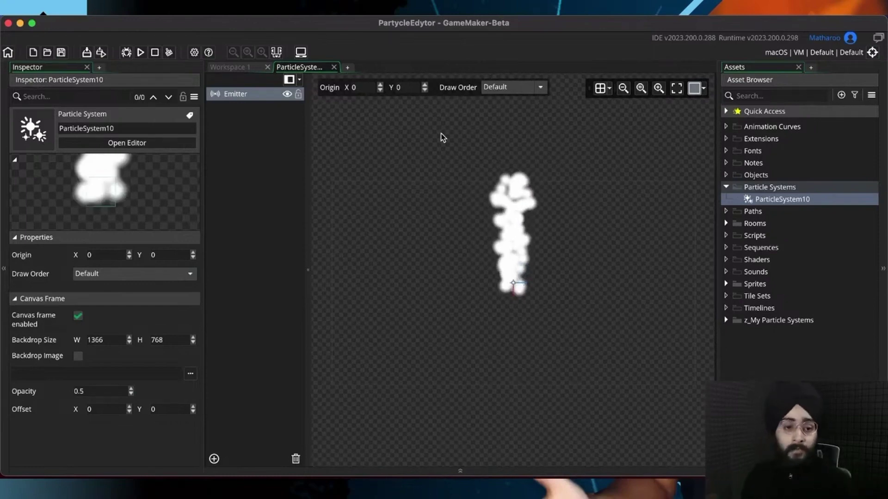
middle_drag(439, 241, 429, 228)
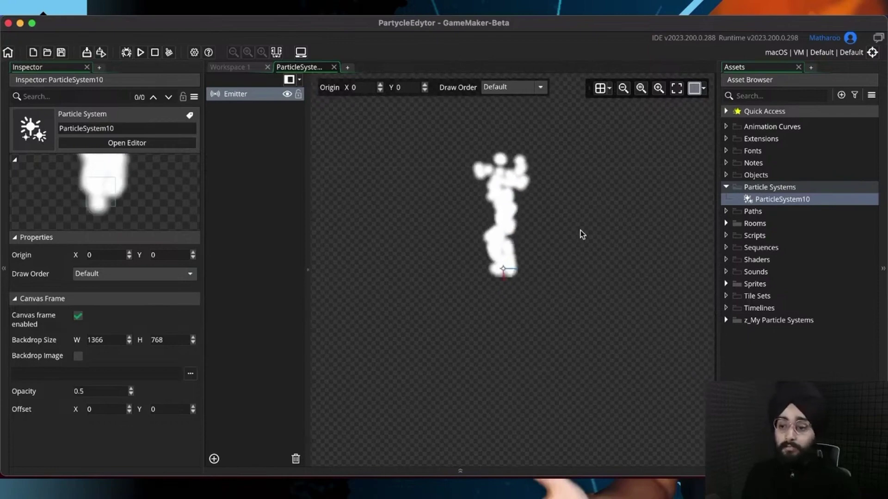
middle_drag(498, 203, 482, 210)
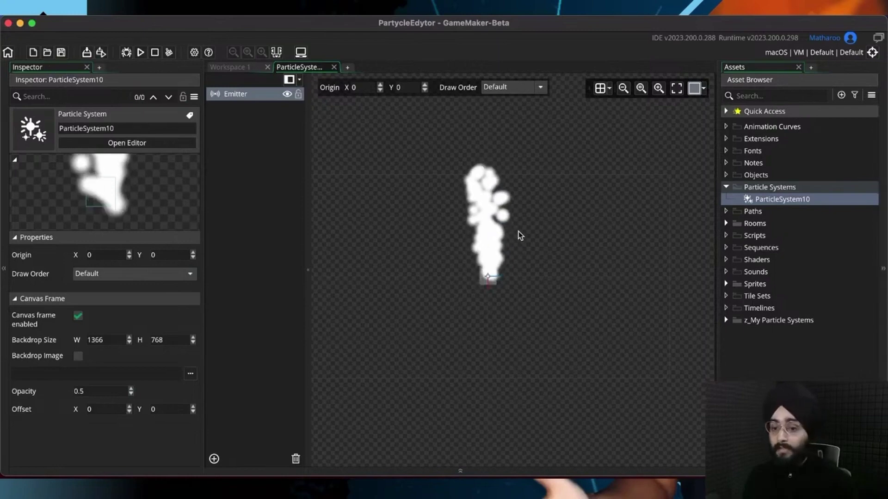
drag(517, 232, 560, 225)
scroll(518, 232, up, 5)
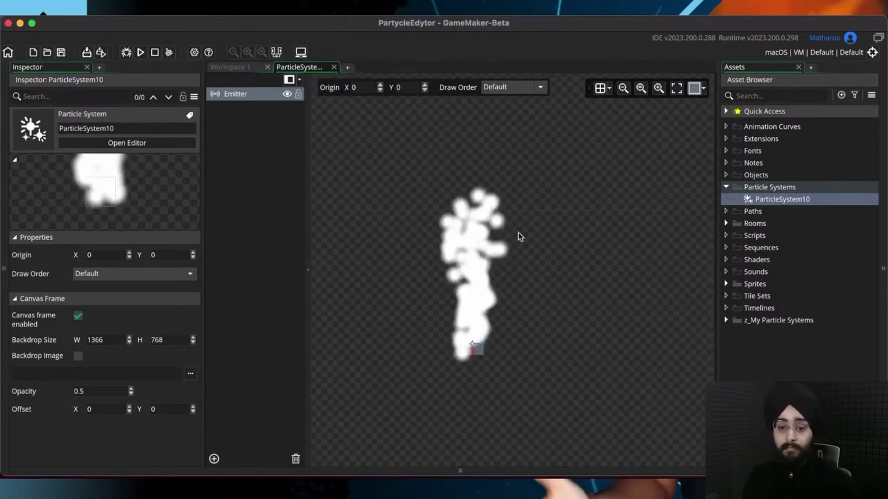
scroll(570, 203, down, 5)
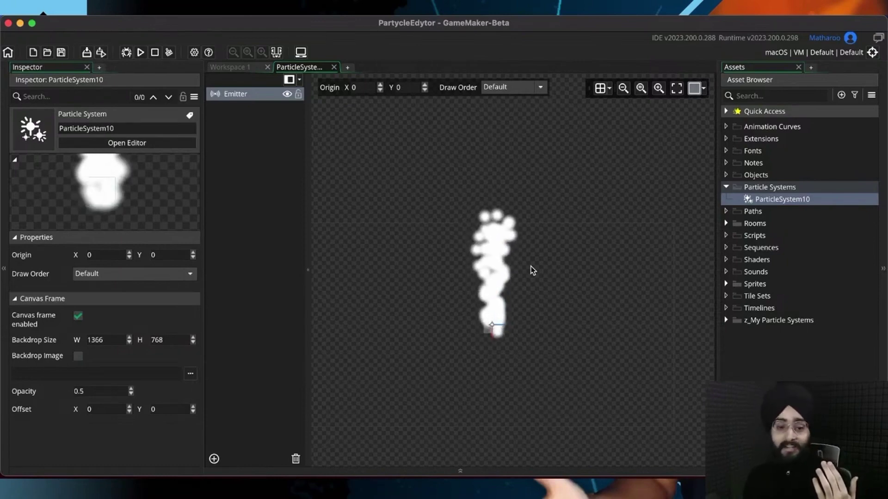
drag(531, 266, 550, 191)
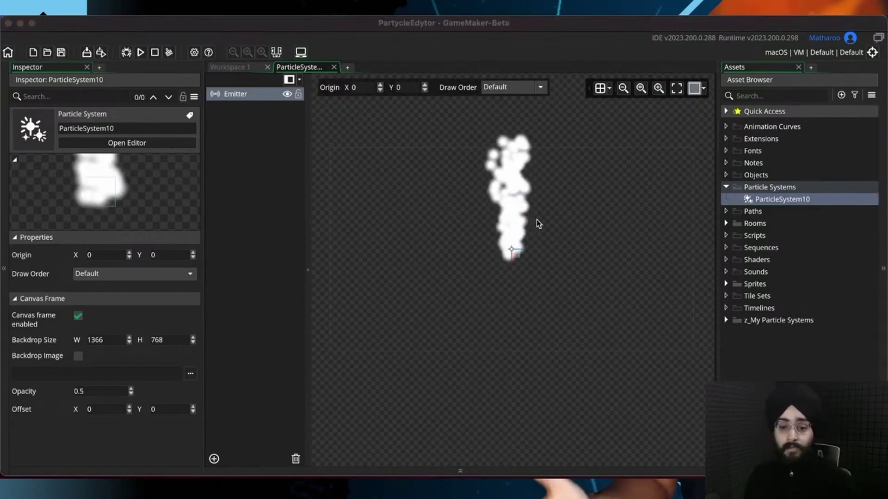
click(589, 220)
middle_drag(592, 223, 573, 269)
scroll(486, 222, up, 3)
middle_drag(486, 209, 517, 196)
scroll(501, 164, down, 3)
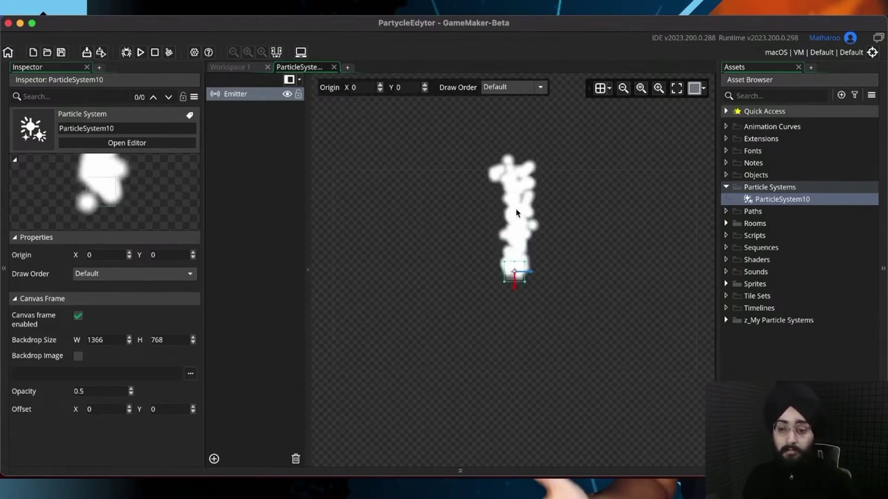
mouse_move(516, 210)
middle_down()
mouse_move(505, 226)
mouse_move(511, 151)
mouse_move(510, 210)
middle_up()
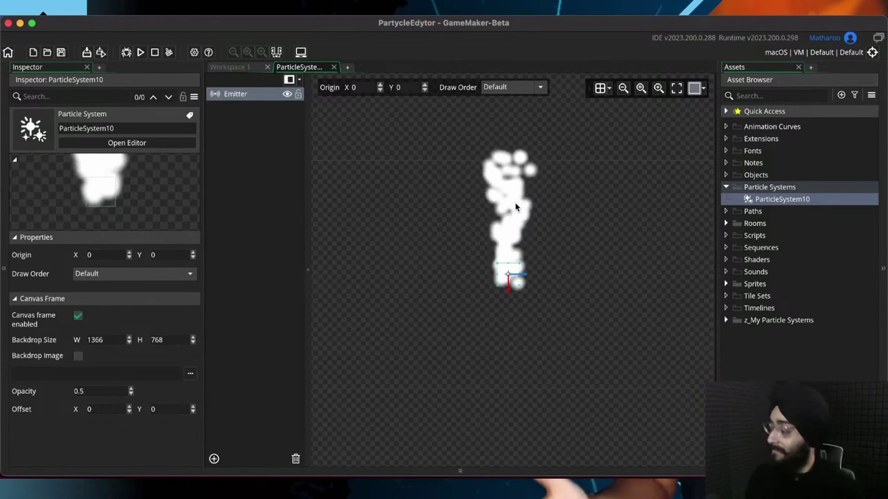
middle_drag(515, 204, 515, 214)
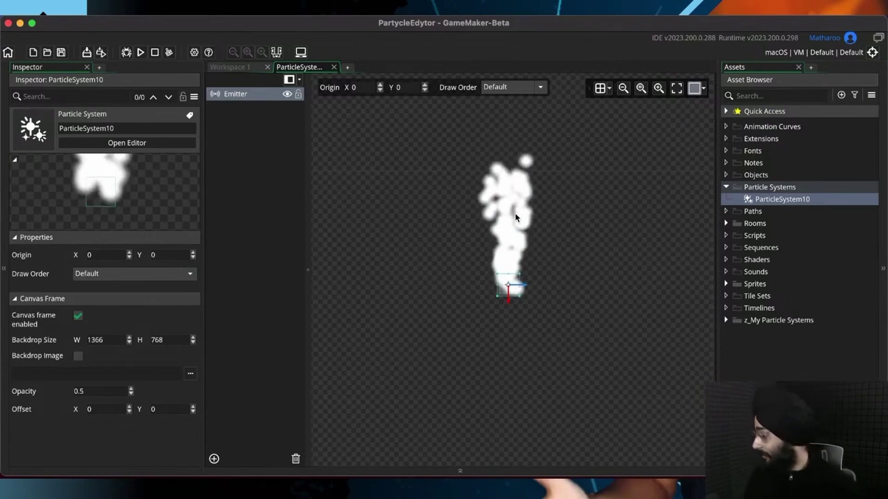
middle_drag(517, 217, 516, 213)
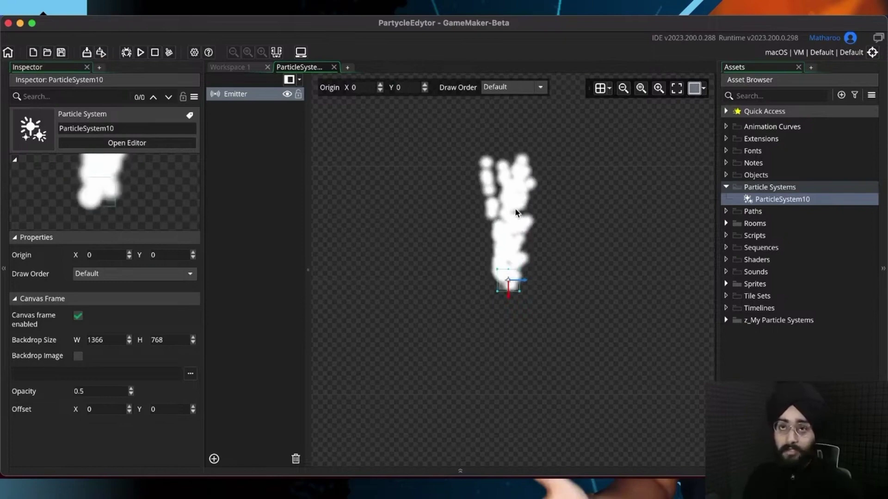
middle_drag(516, 213, 517, 202)
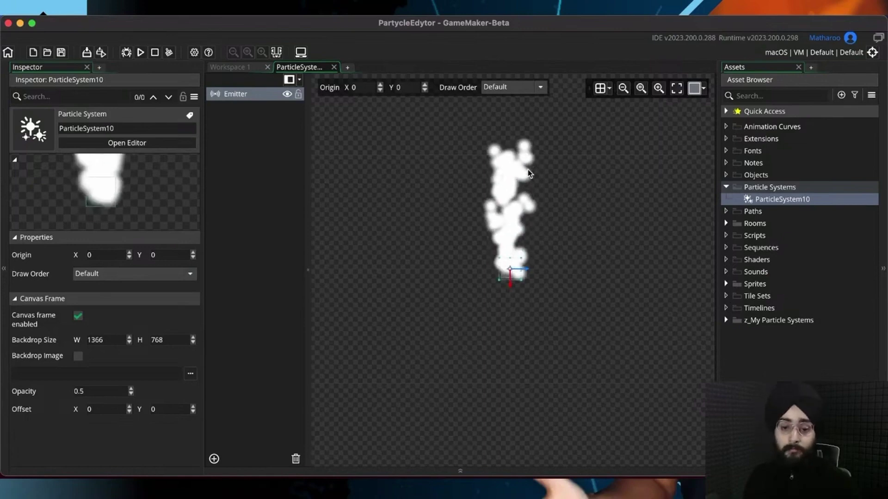
middle_drag(528, 172, 528, 137)
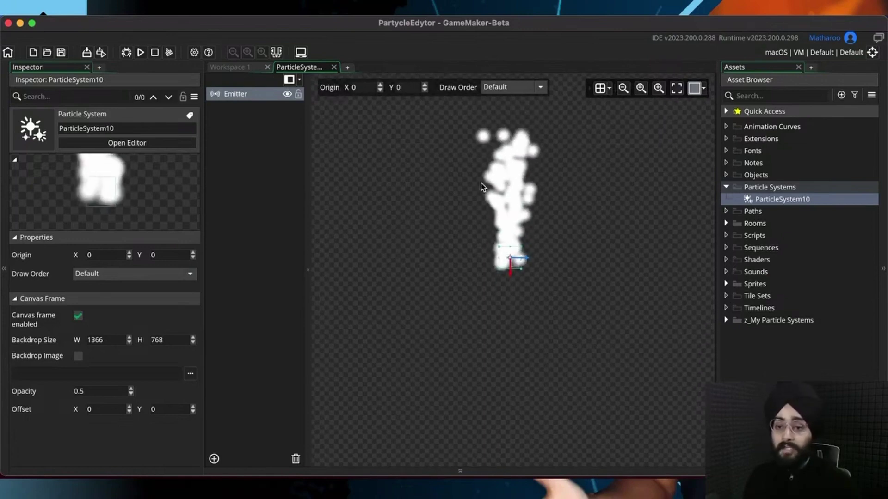
mouse_move(630, 128)
middle_down()
mouse_move(576, 142)
mouse_move(622, 134)
middle_up()
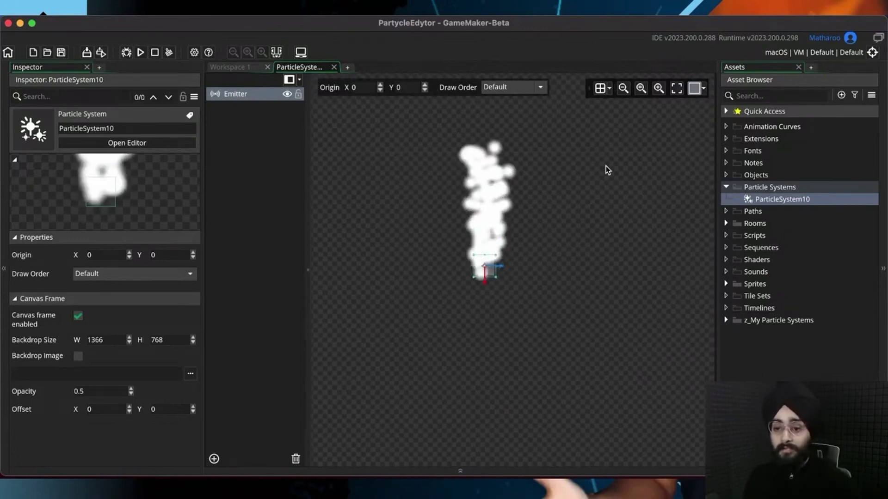
middle_drag(606, 168, 645, 177)
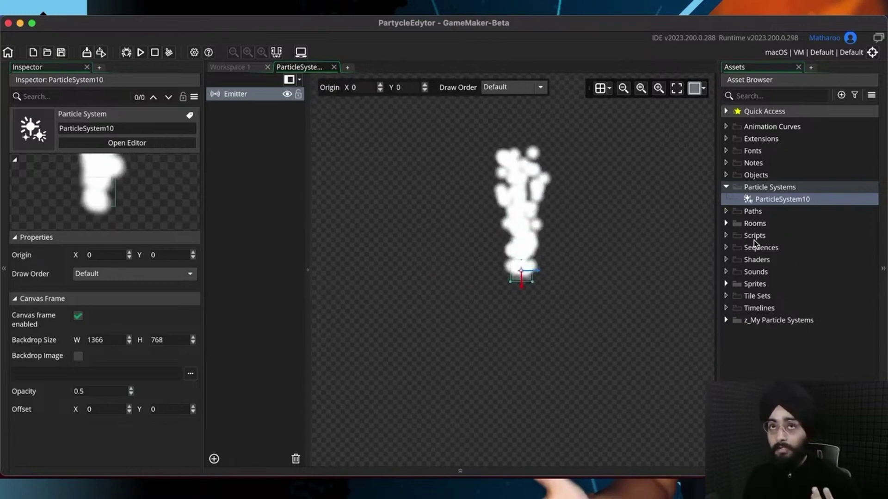
mouse_move(563, 227)
middle_down()
mouse_move(515, 234)
mouse_move(549, 216)
middle_up()
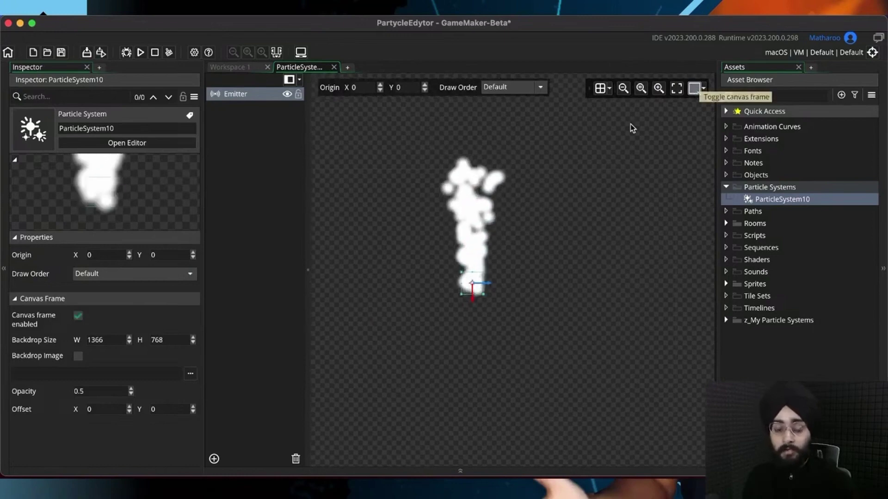
Step: Disable the canvas frame around the new particle system
click(695, 91)
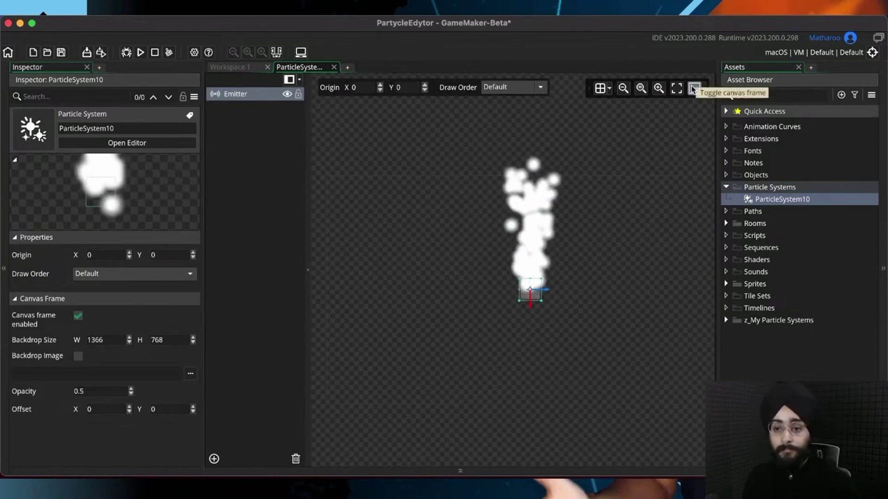
middle_drag(617, 203, 603, 179)
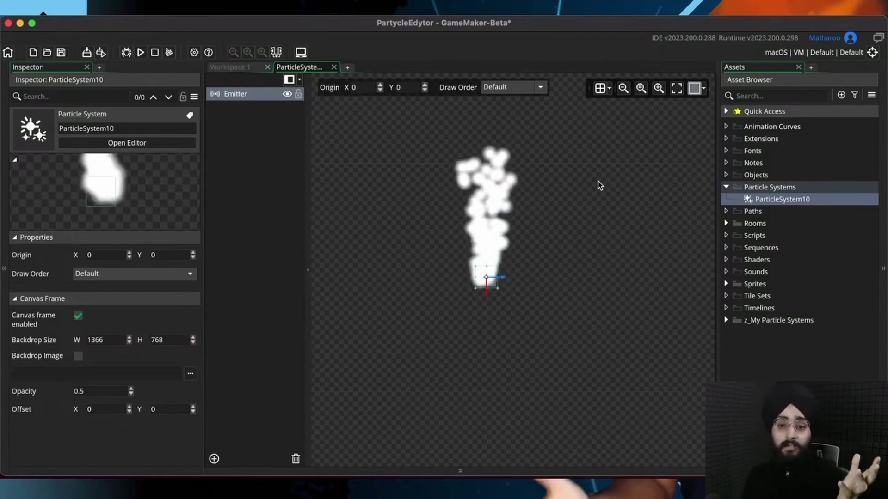
click(693, 88)
middle_drag(512, 204, 515, 222)
scroll(527, 259, up, 2)
scroll(515, 222, down, 1)
scroll(521, 211, down, 1)
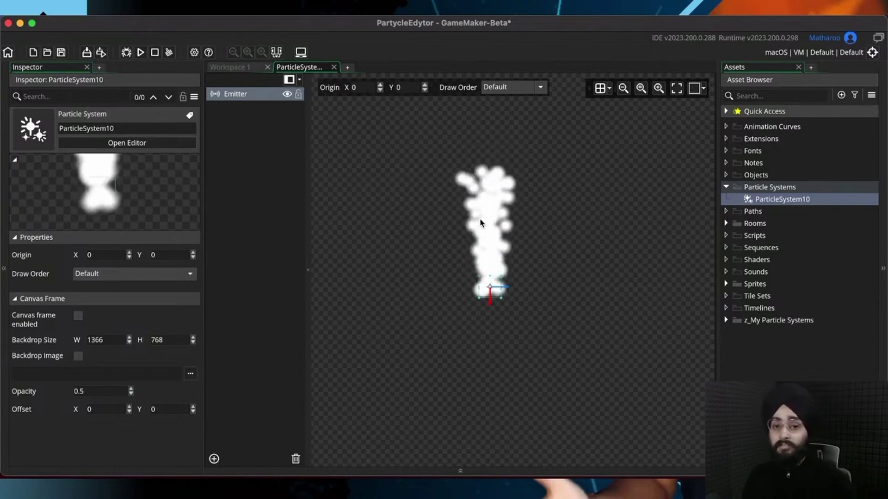
mouse_move(479, 248)
middle_down()
mouse_move(493, 237)
mouse_move(494, 257)
middle_up()
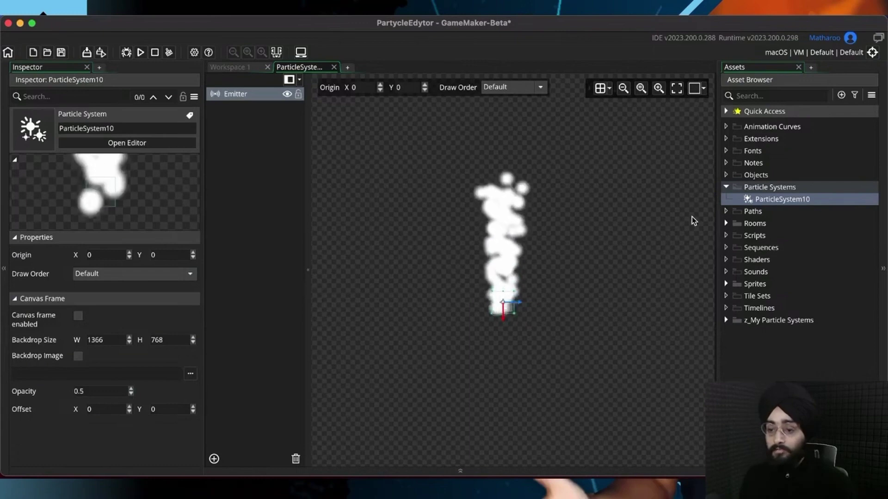
Step: Open the VFX_Fire2 particle system from the z_My Particle Systems folder for editing
click(726, 320)
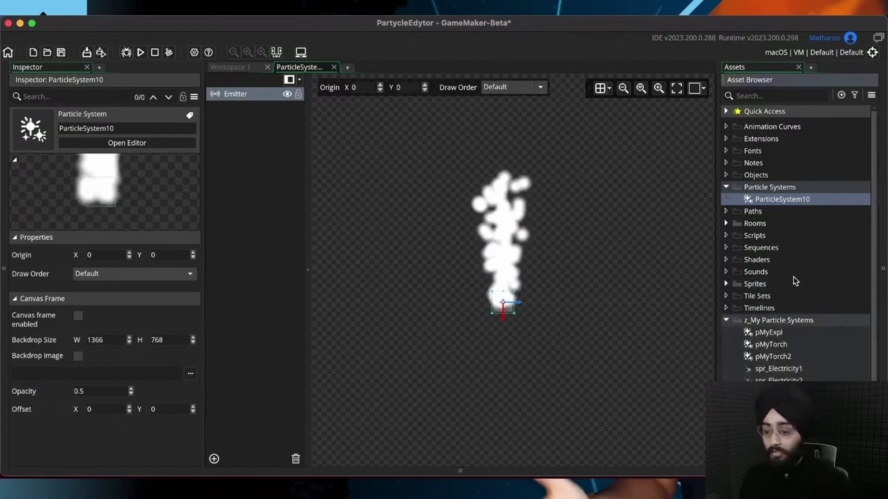
scroll(725, 321, down, 3)
double_click(770, 384)
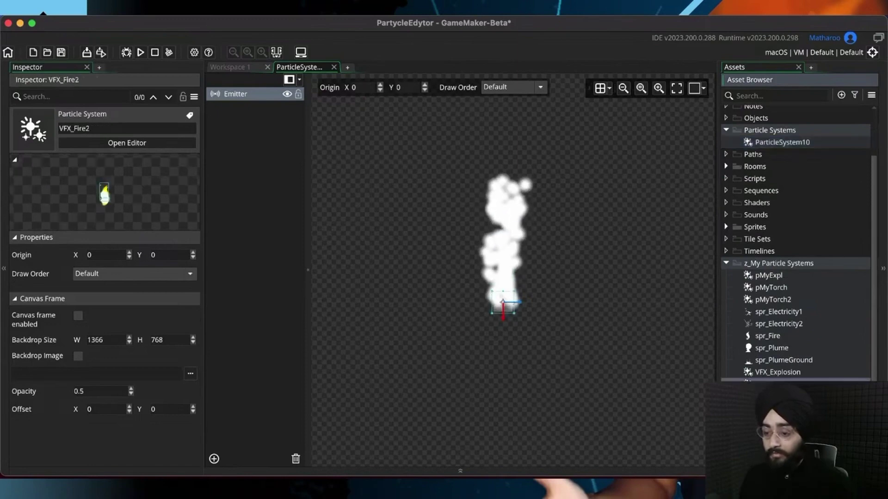
scroll(539, 254, down, 3)
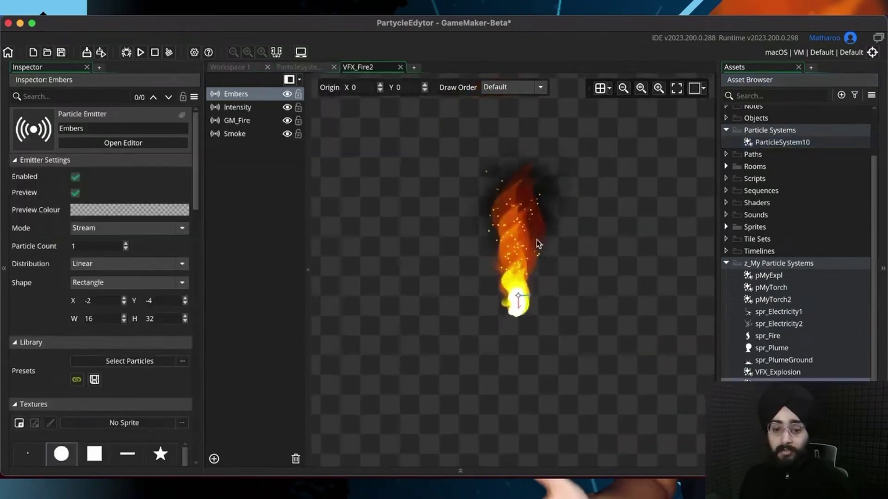
Step: Examine the fire effect and the settings of its Intensity, GM_Fire and Smoke emitters
middle_drag(536, 240, 547, 298)
scroll(501, 301, up, 3)
scroll(544, 297, down, 2)
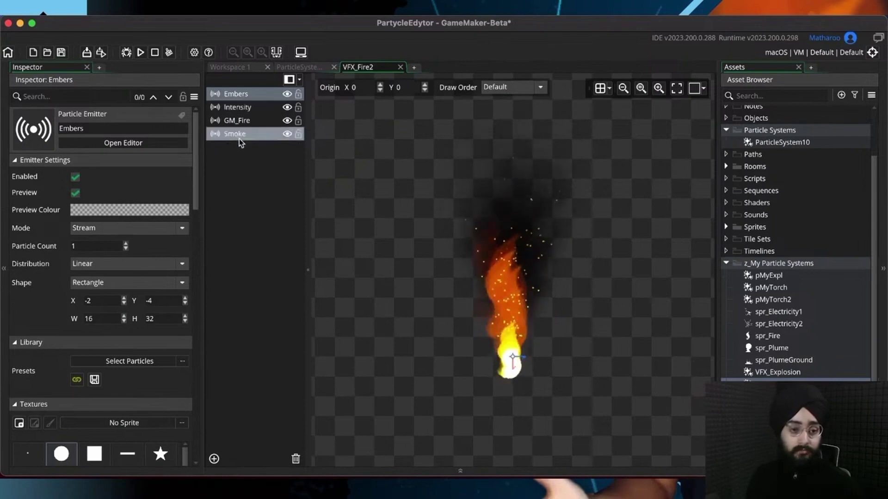
click(226, 109)
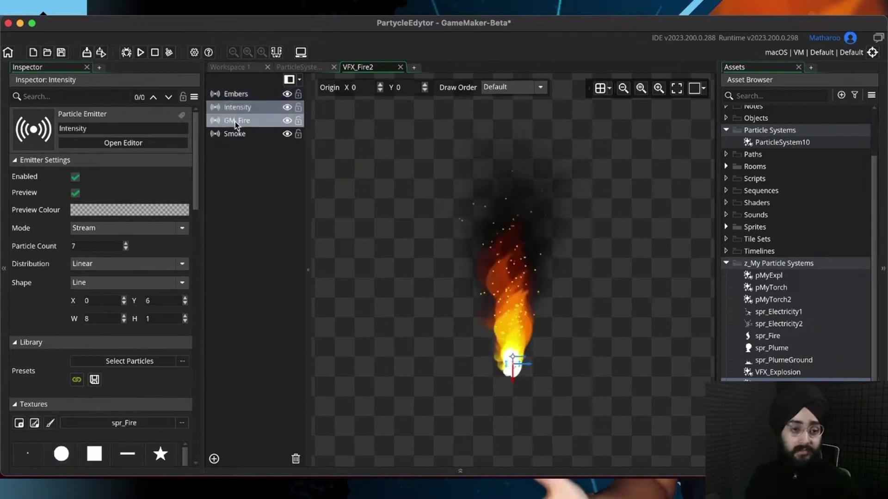
click(234, 134)
click(233, 121)
click(239, 106)
Step: Hide the Embers, Intensity, GM_Fire and Smoke emitters and show them again one at a time to compare their contributions
click(287, 94)
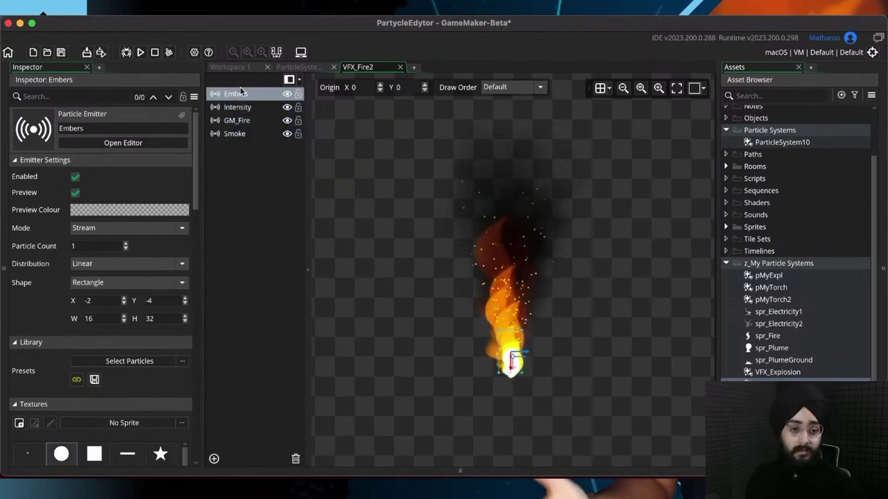
click(283, 110)
click(287, 107)
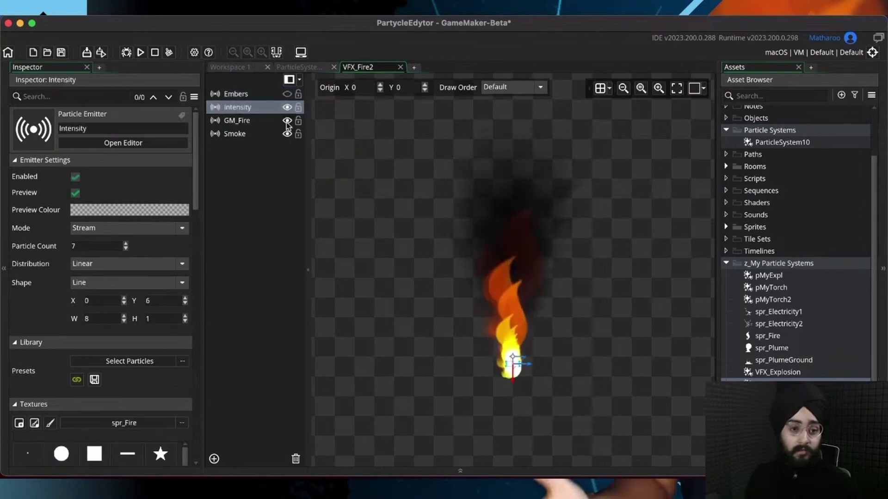
click(286, 135)
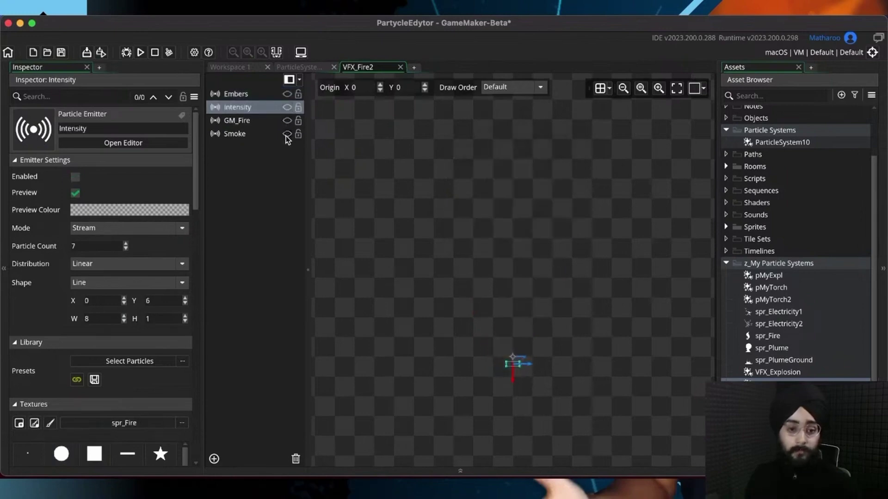
click(287, 135)
click(287, 134)
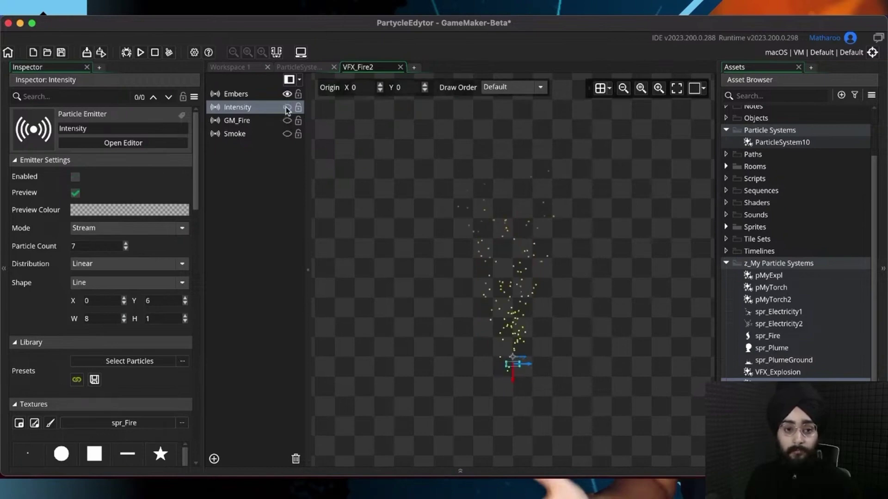
click(287, 134)
Step: Move the Embers emitter well to the right of the flame and the Smoke emitter to X 34
click(236, 94)
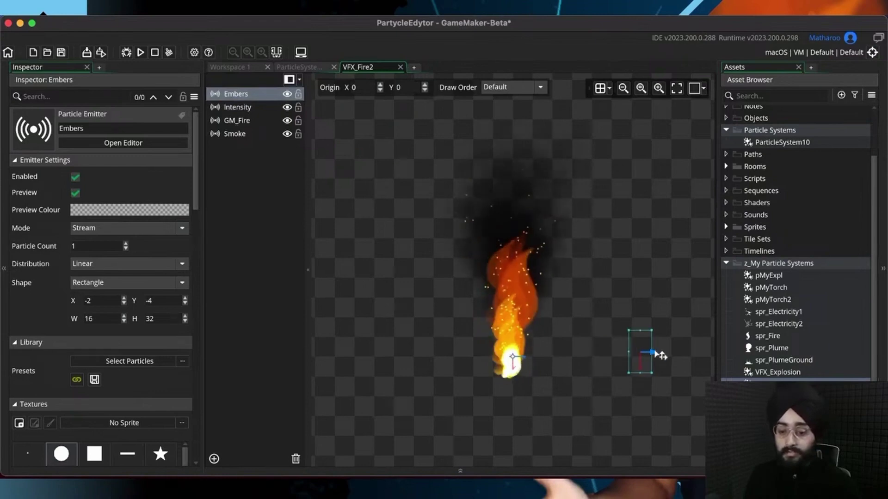
click(527, 361)
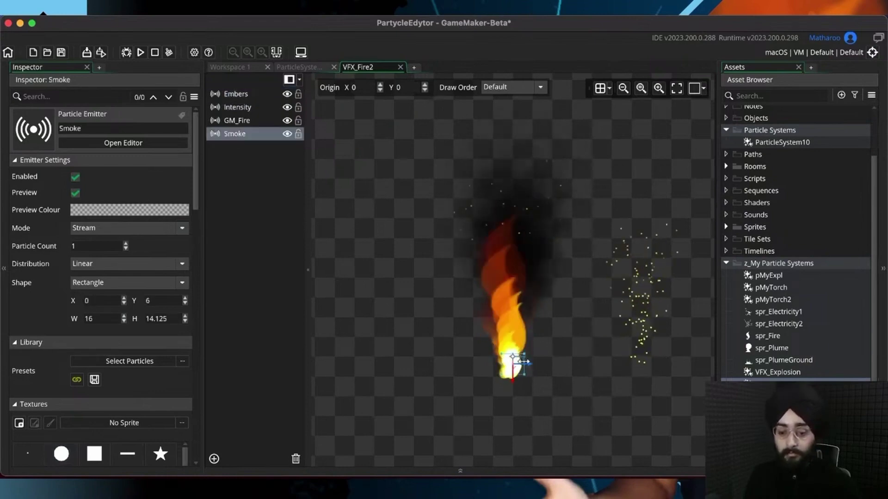
drag(575, 366, 571, 367)
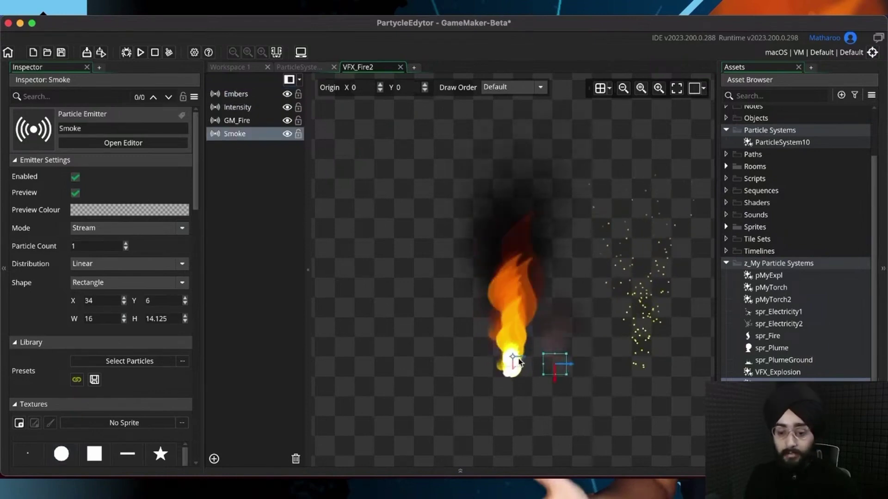
Step: Separate the remaining fire emitters by moving GM_Fire to X -95 and Intensity to X -21
click(512, 359)
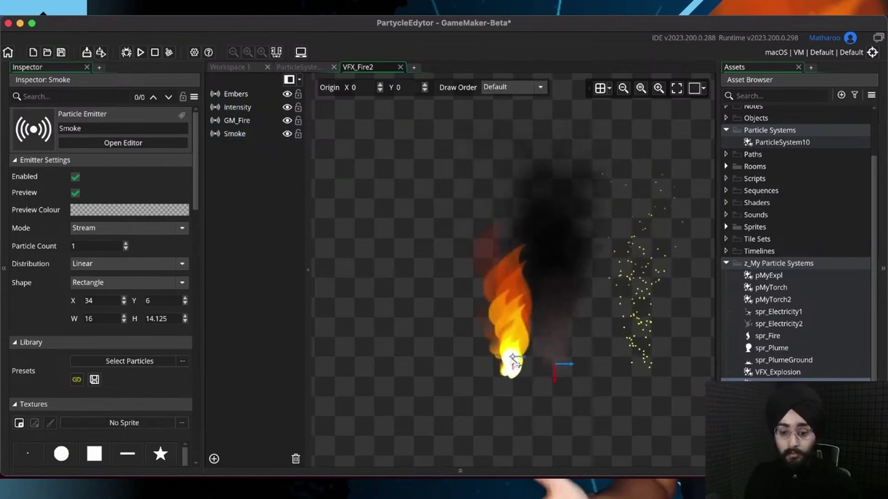
click(515, 368)
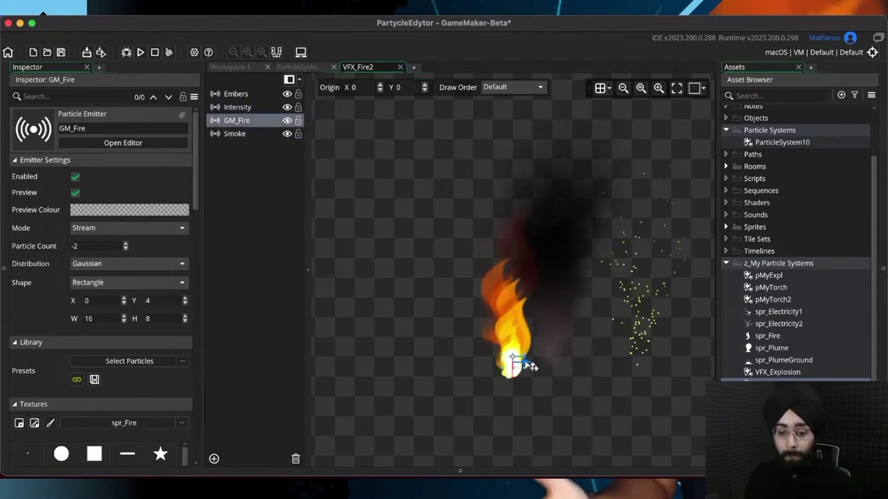
drag(524, 362, 406, 363)
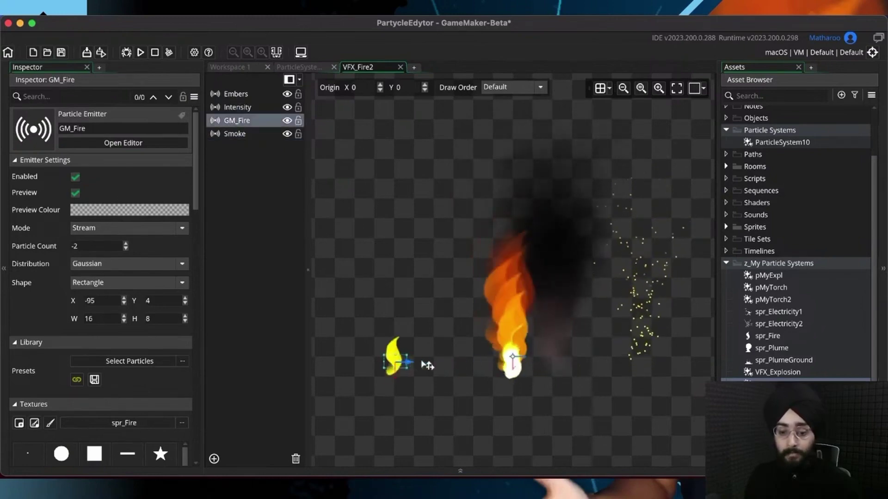
click(517, 365)
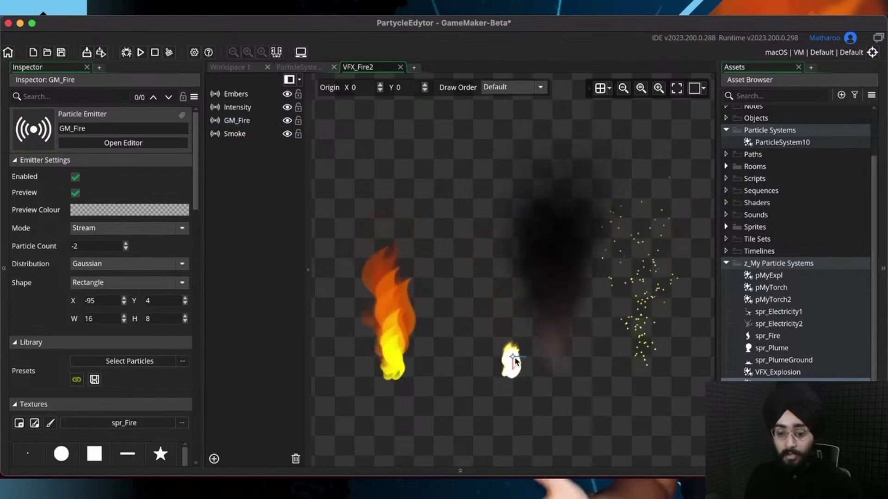
click(514, 367)
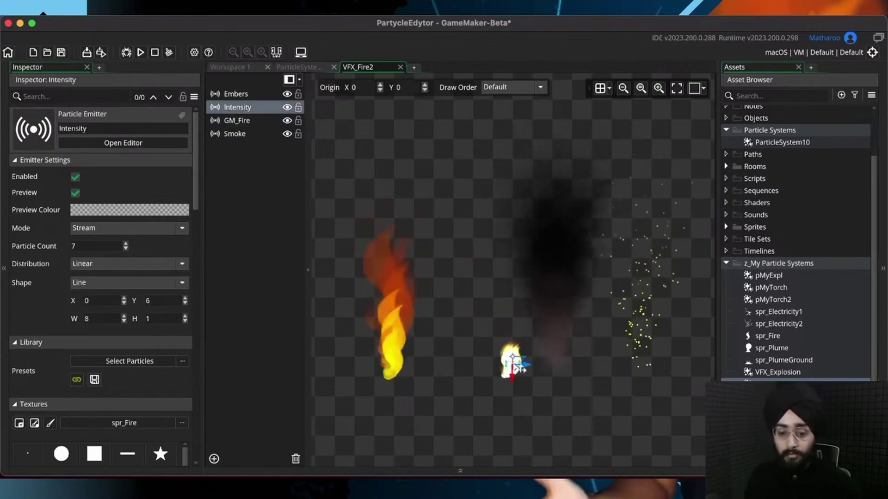
middle_drag(532, 364, 556, 370)
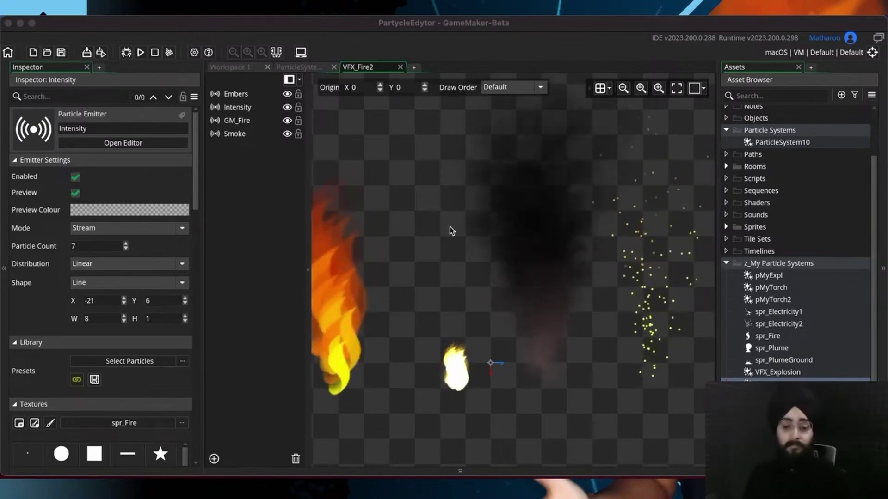
Step: Look over the separated fire emitters and close the VFX_Fire2 particle system
click(506, 281)
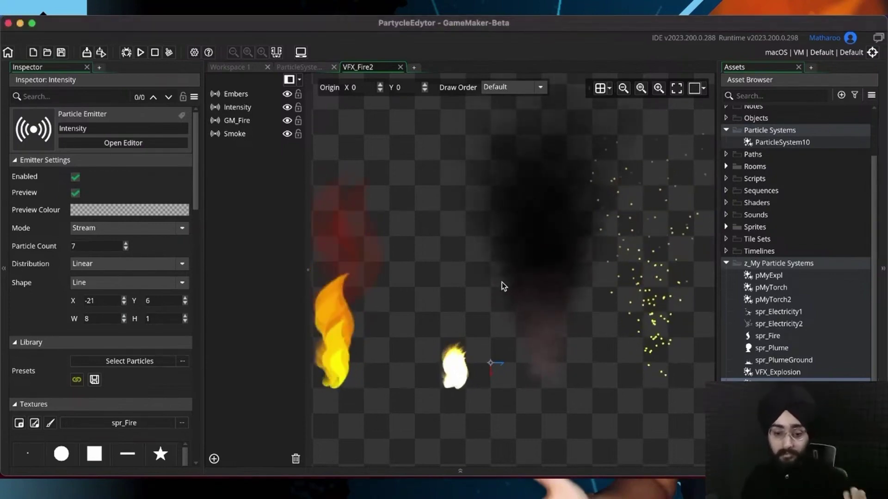
middle_drag(472, 297, 506, 291)
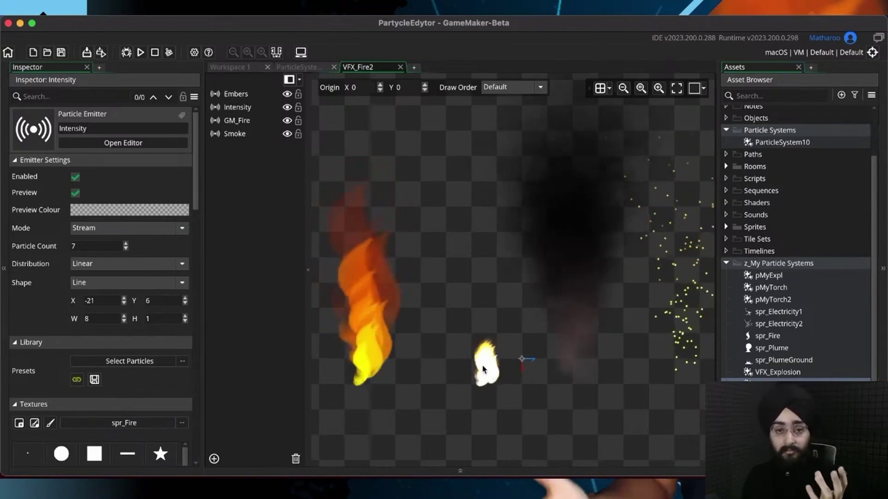
drag(488, 368, 406, 371)
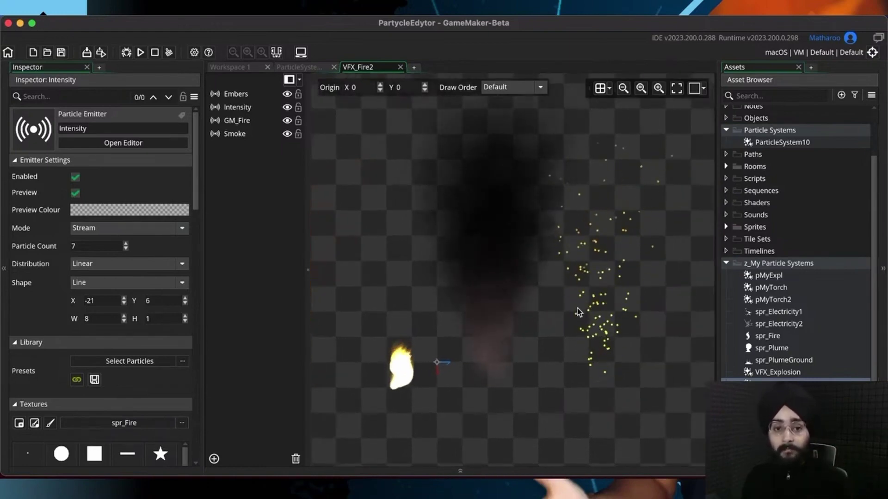
middle_click(382, 70)
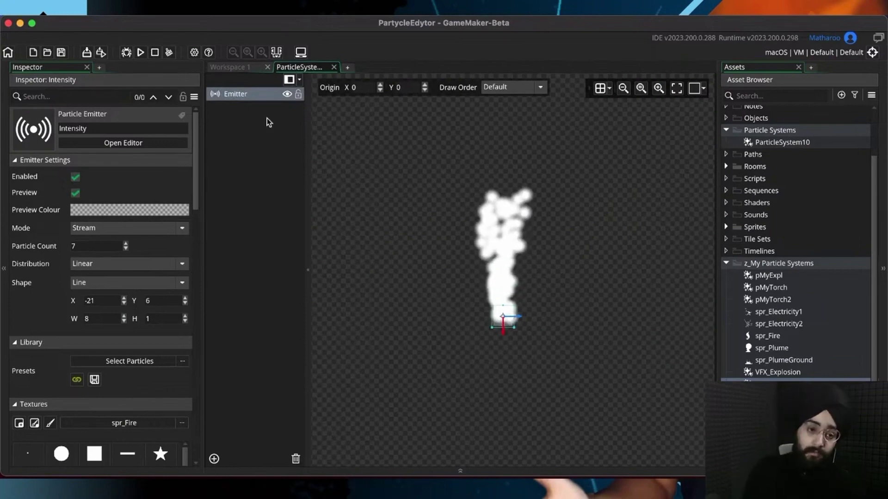
Step: Add a second emitter to the particle system, placing the original emitter at X 291 and the new one at X -1
click(235, 94)
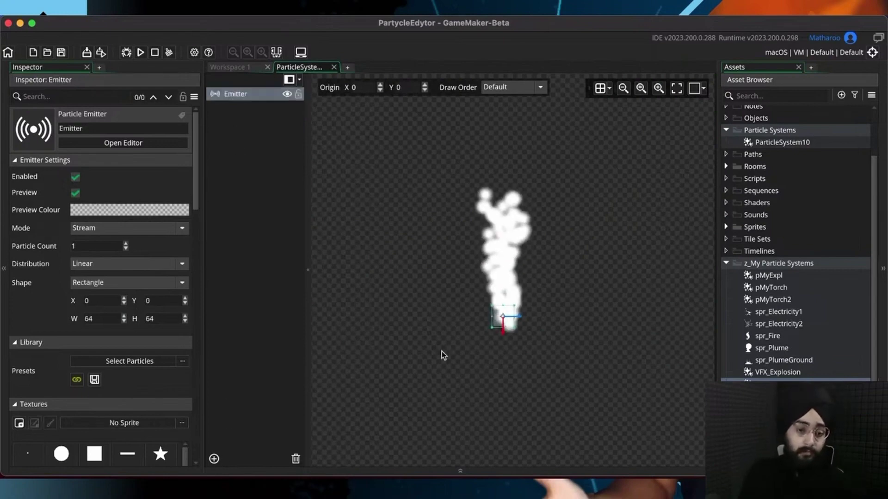
scroll(509, 267, up, 3)
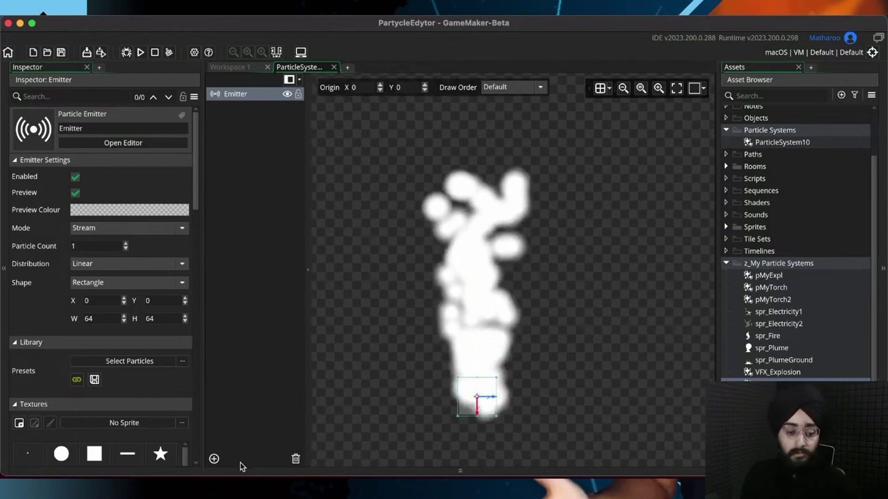
click(214, 459)
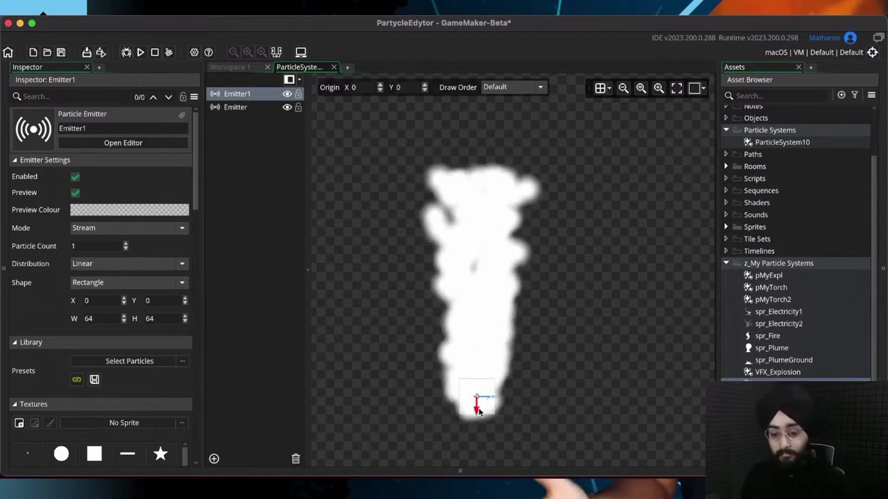
drag(490, 397, 661, 398)
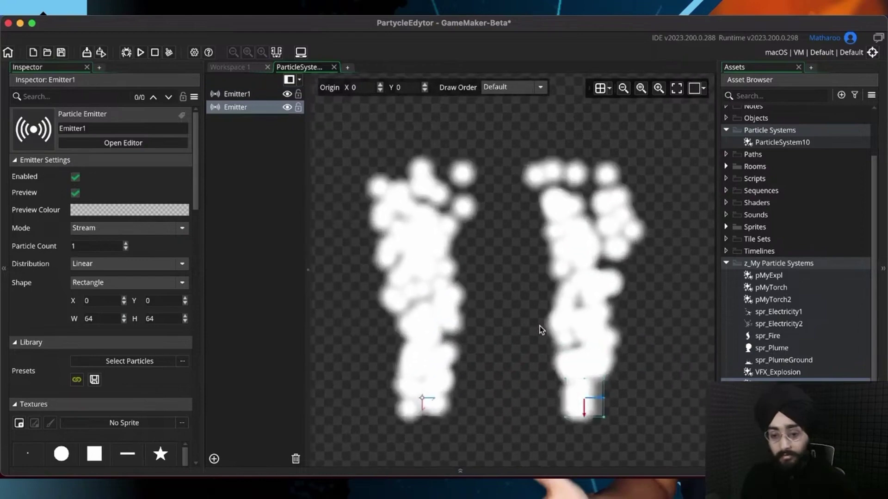
click(423, 402)
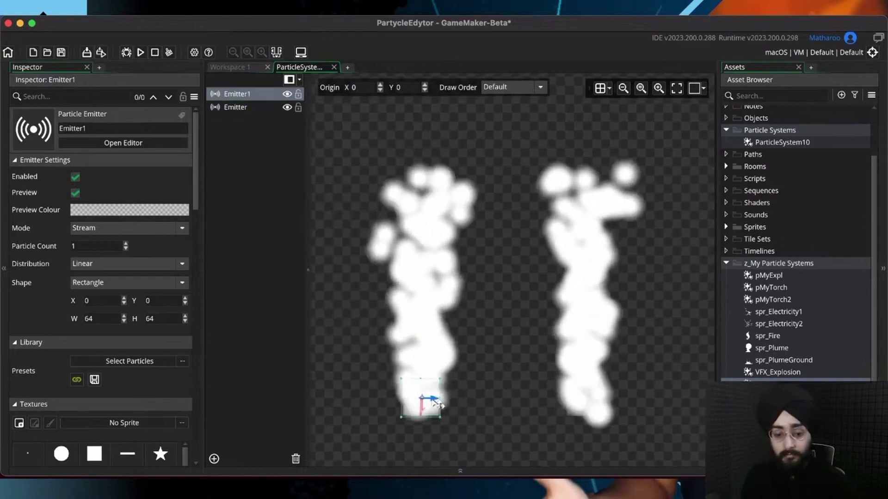
drag(436, 403, 426, 398)
click(476, 323)
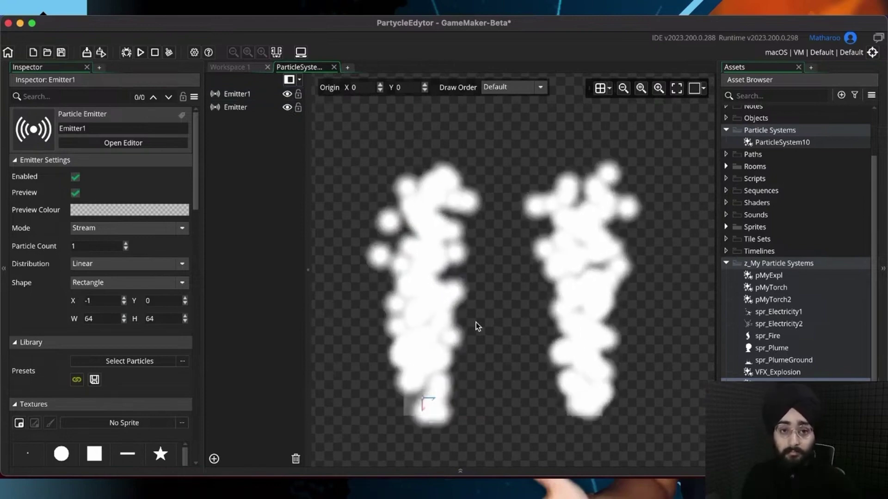
Step: Try an origin X of 1 for the particle system and return it to 0
click(380, 86)
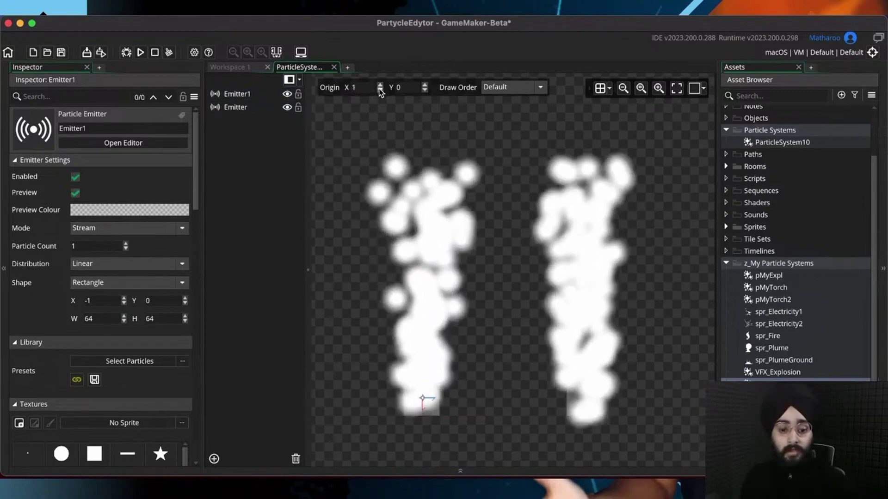
click(380, 90)
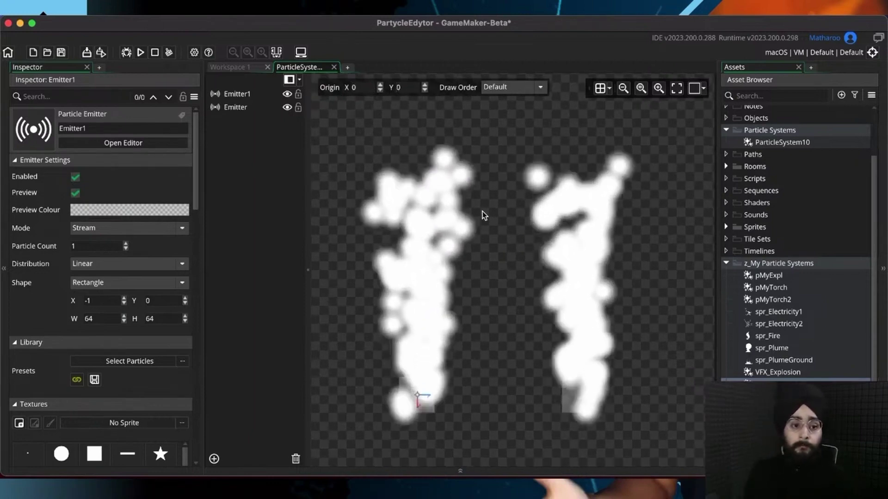
Step: Examine the two emitters and their settings one after the other
click(236, 106)
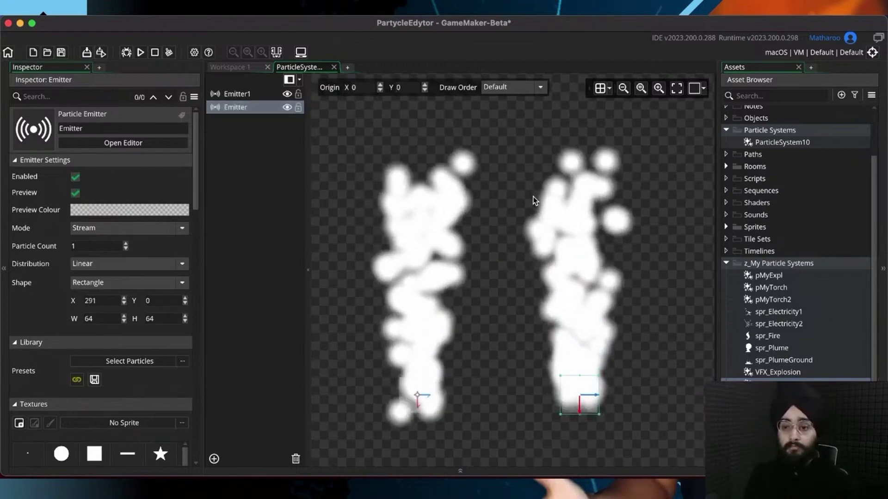
middle_drag(533, 196, 573, 199)
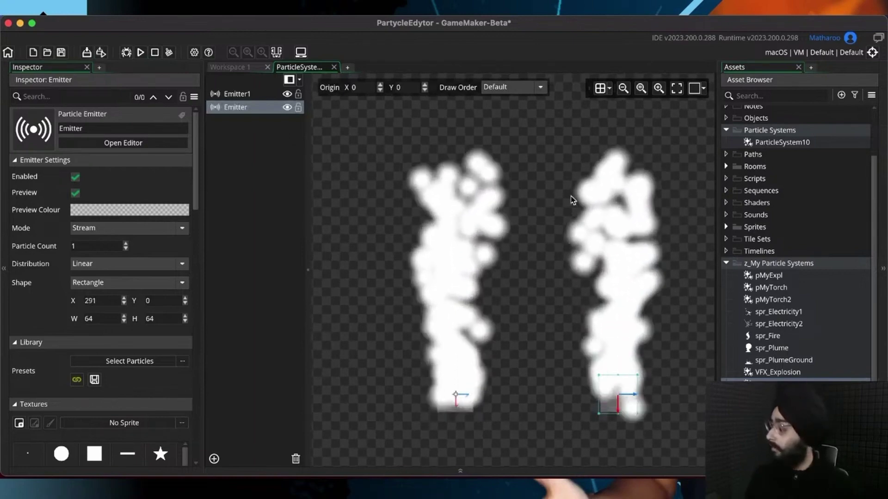
click(400, 141)
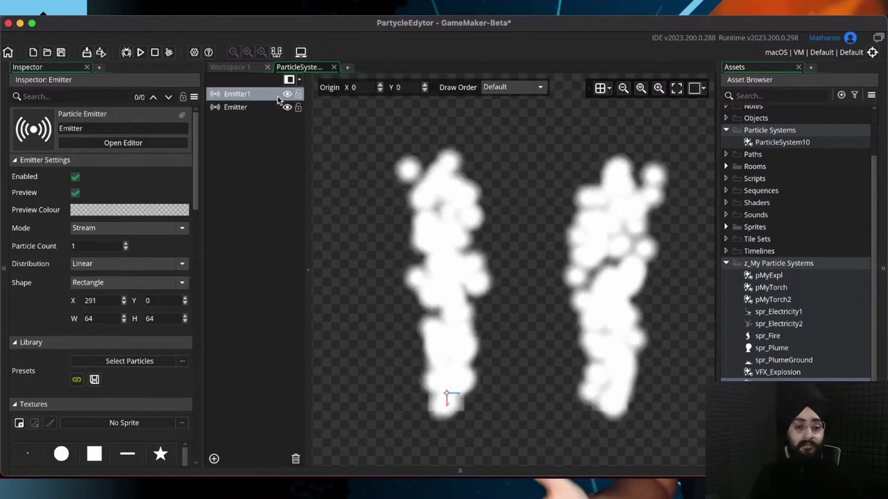
click(247, 93)
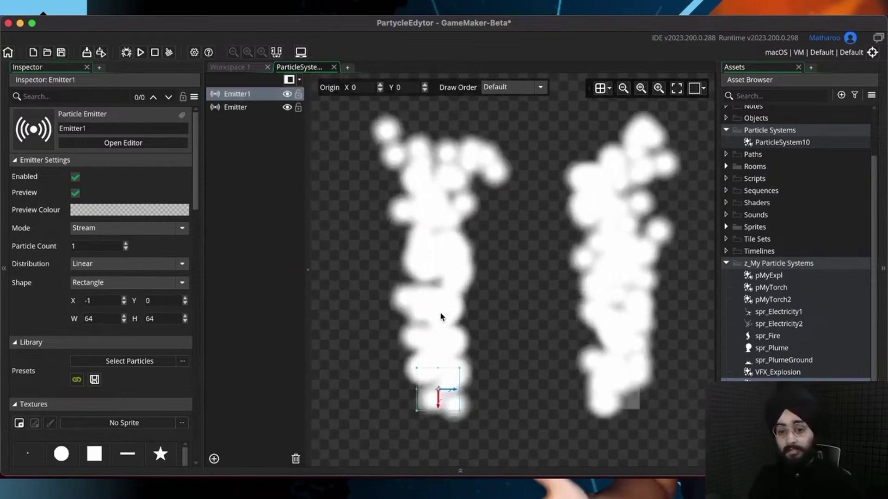
scroll(435, 277, down, 2)
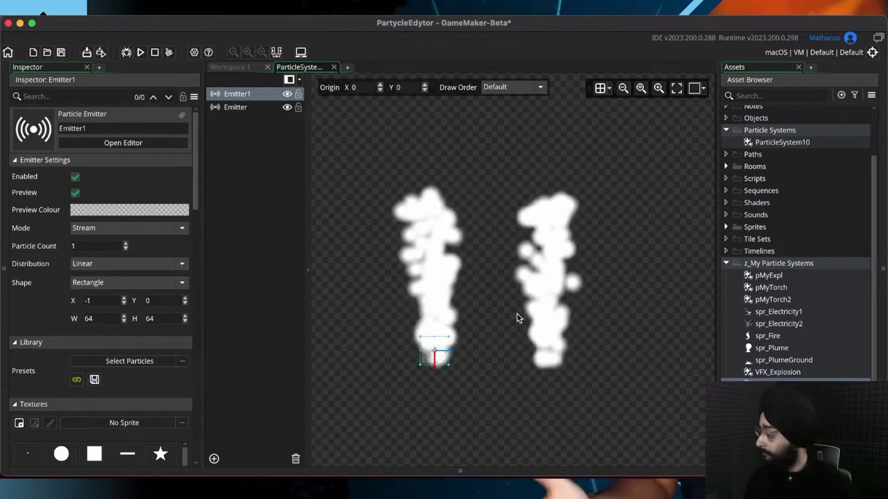
middle_drag(516, 314, 516, 304)
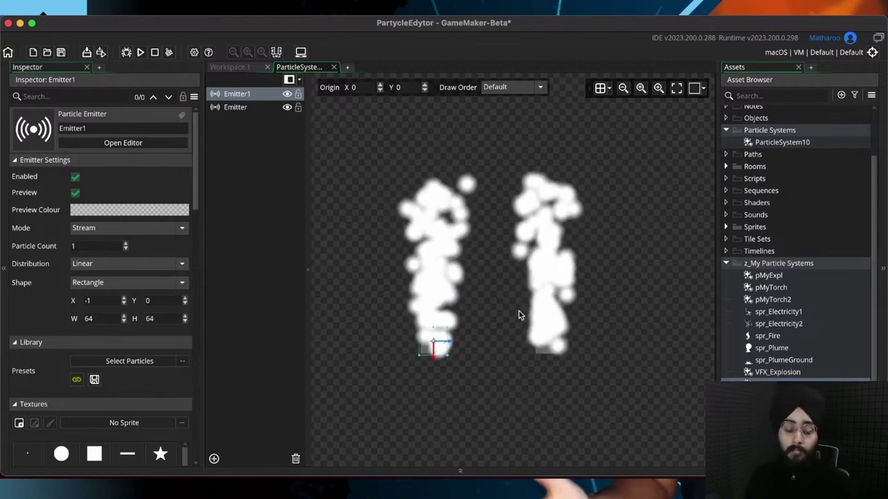
mouse_move(521, 314)
middle_down()
mouse_move(514, 332)
mouse_move(521, 332)
middle_up()
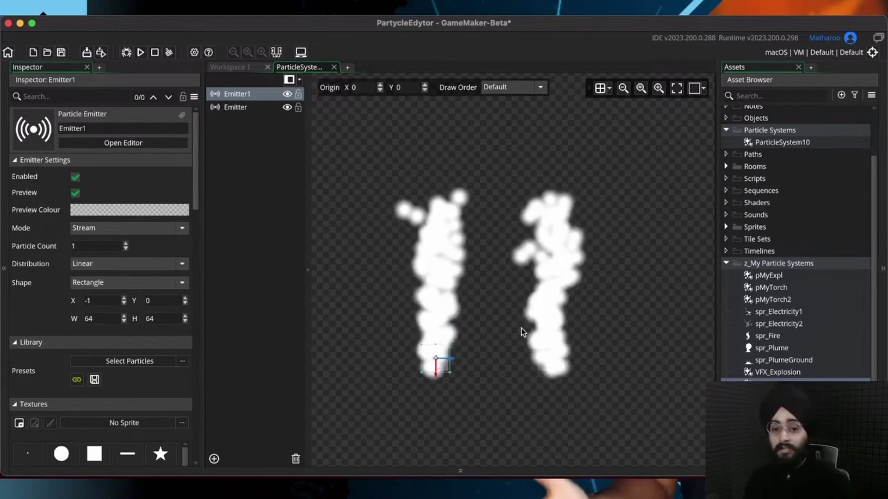
middle_drag(495, 331, 500, 326)
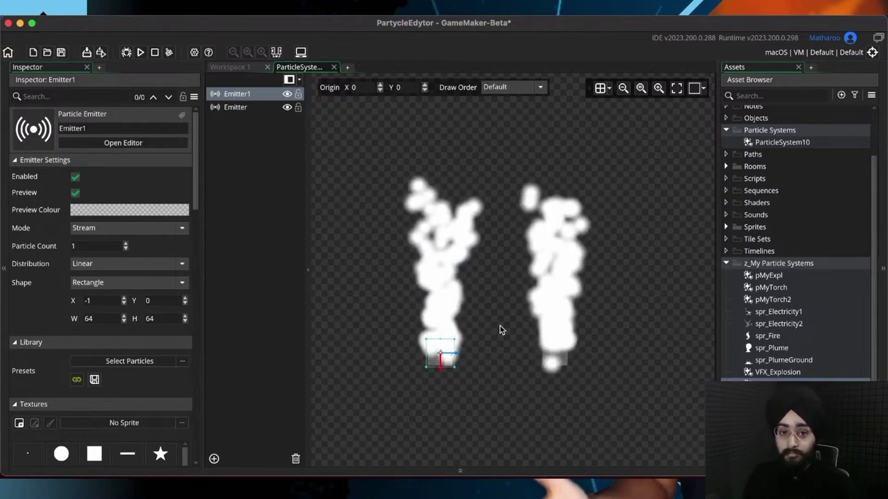
Step: Save the project with the two-emitter particle system
key(super+s)
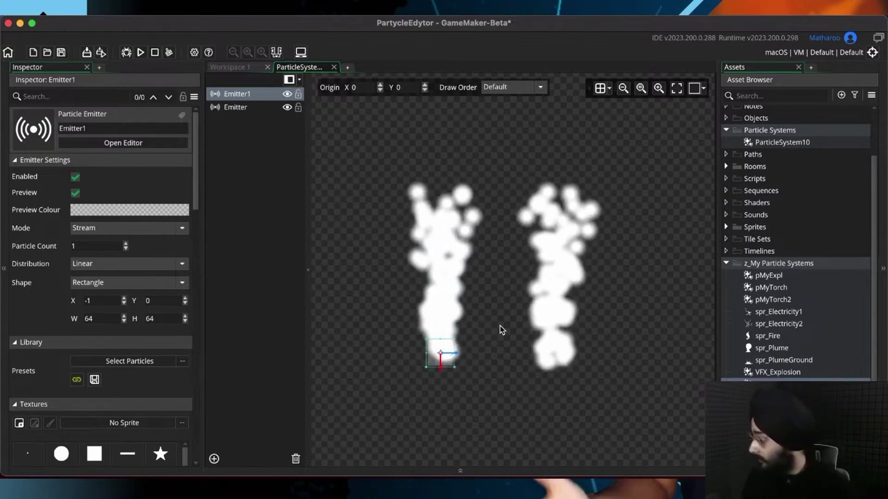
middle_drag(499, 326, 505, 315)
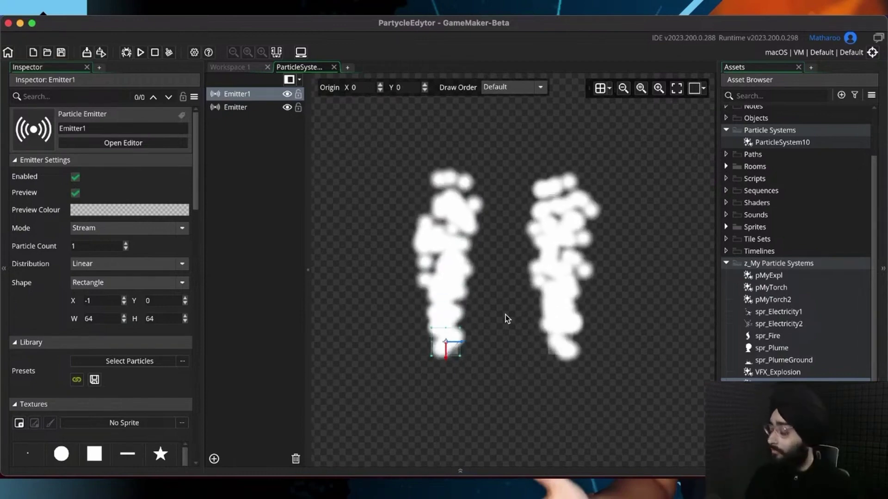
middle_drag(506, 314, 511, 310)
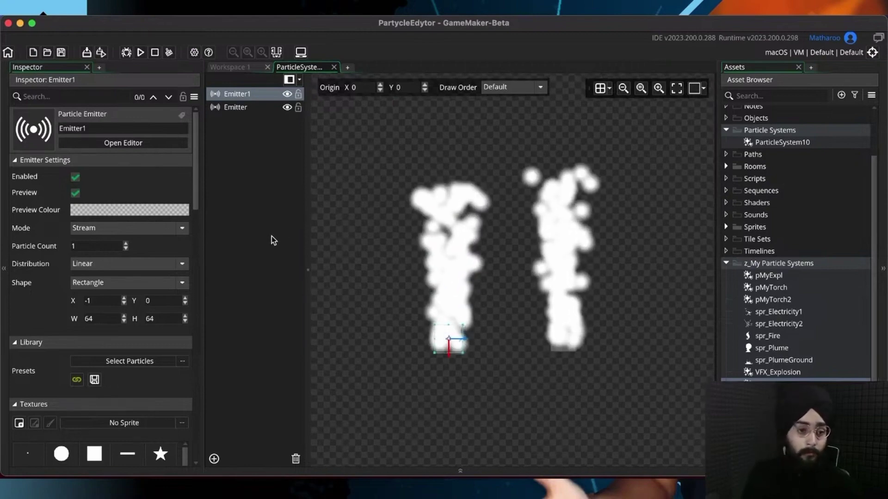
Step: Disable Emitter1 in its emitter settings
scroll(442, 299, up, 2)
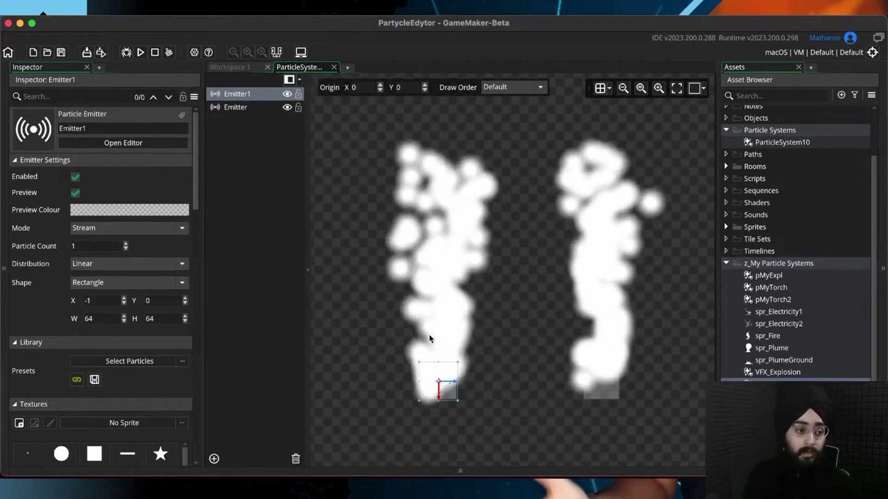
scroll(429, 339, down, 2)
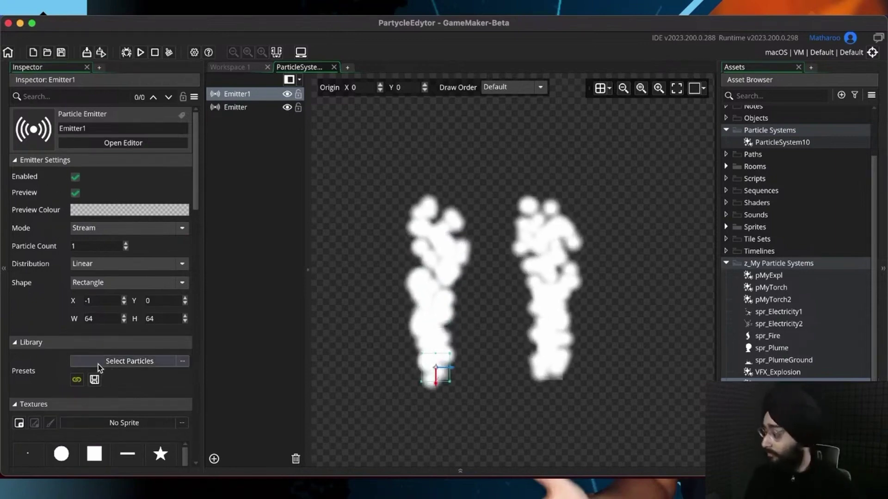
click(75, 178)
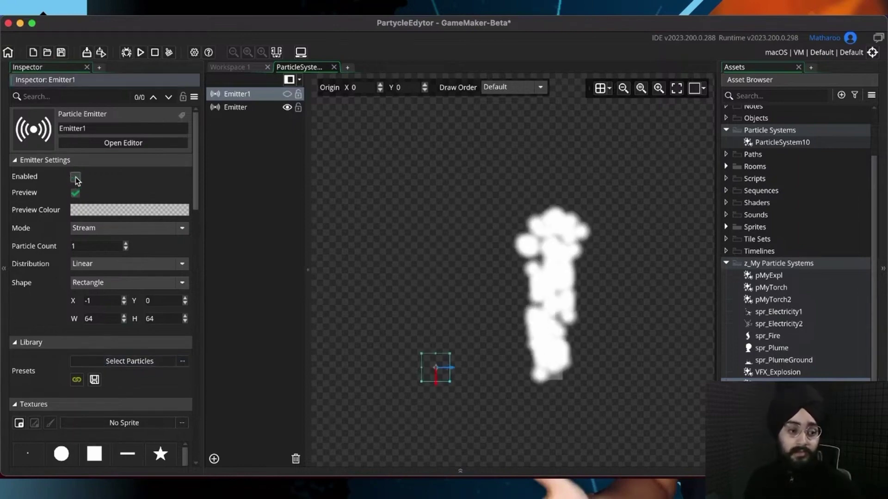
Step: Toggle Emitter1 on and off several times to compare the effect, leaving it enabled
click(75, 178)
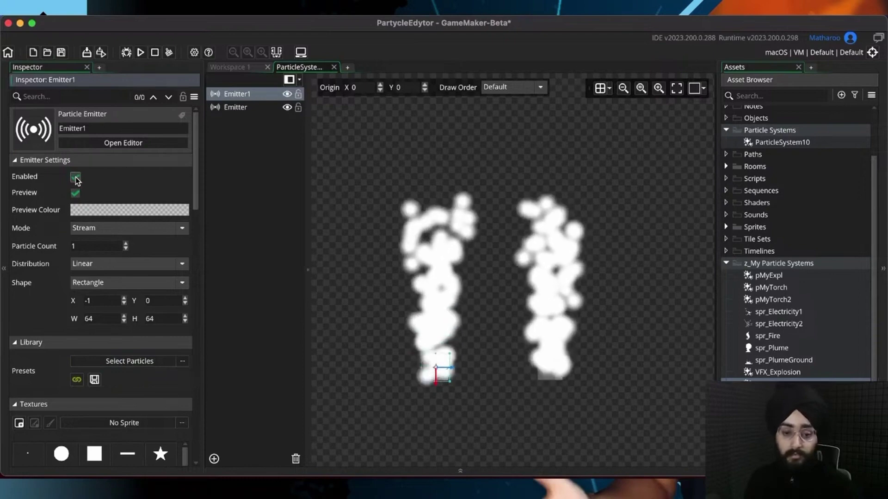
click(75, 178)
scroll(458, 335, up, 2)
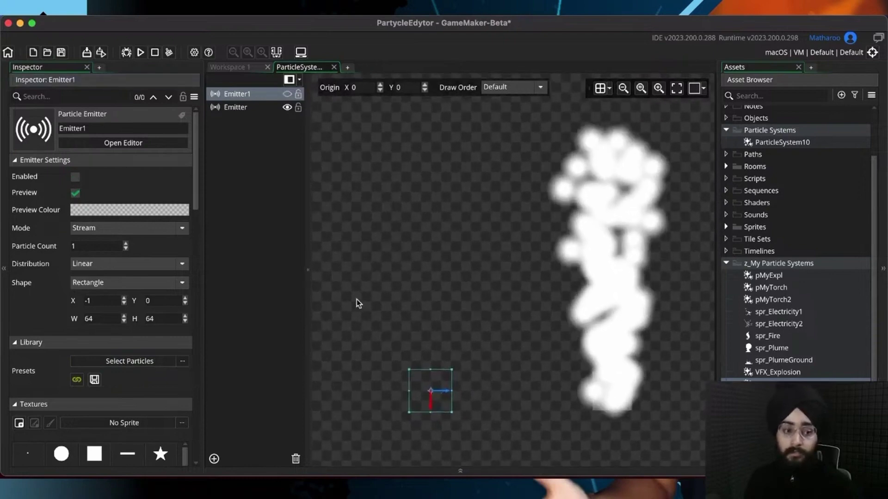
click(75, 178)
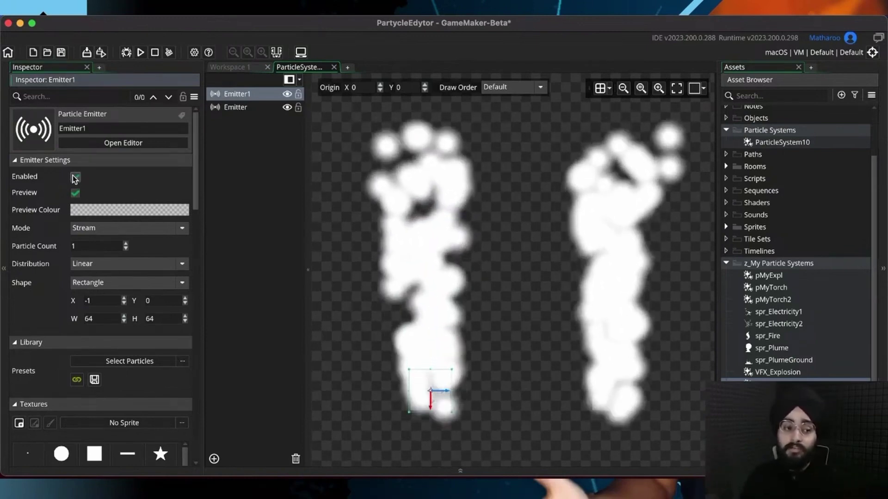
click(75, 178)
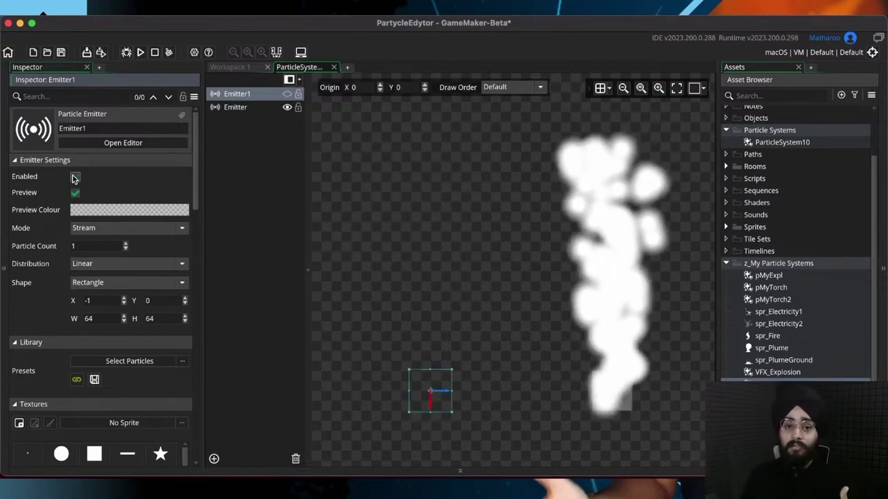
click(75, 178)
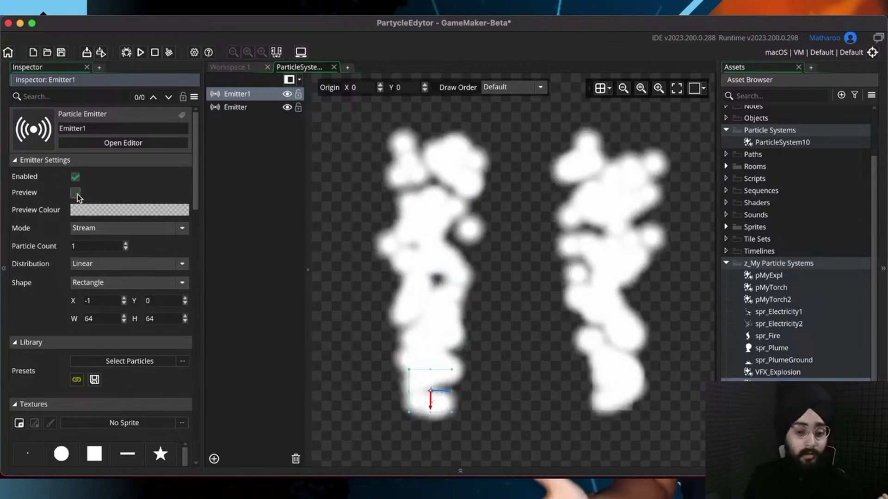
Step: Enlarge Emitter1's rectangular emission region in the canvas to about 354 wide by 148 high
click(479, 379)
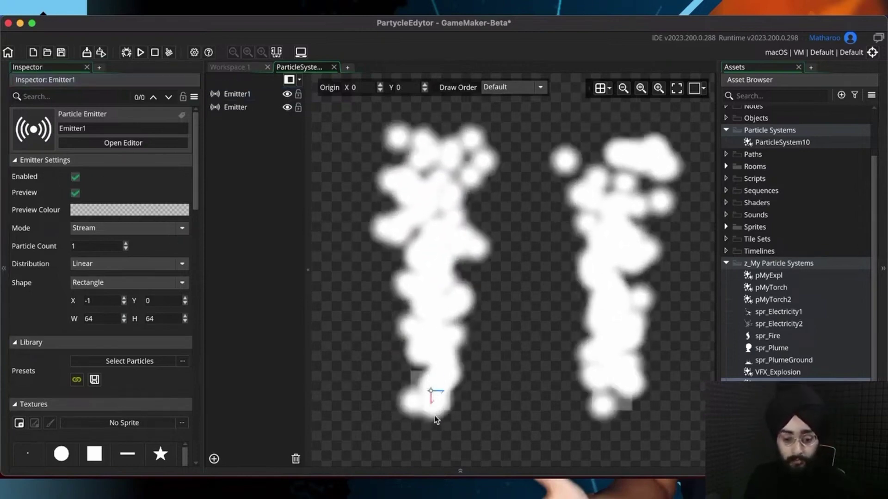
click(431, 392)
scroll(407, 416, up, 3)
scroll(416, 419, up, 2)
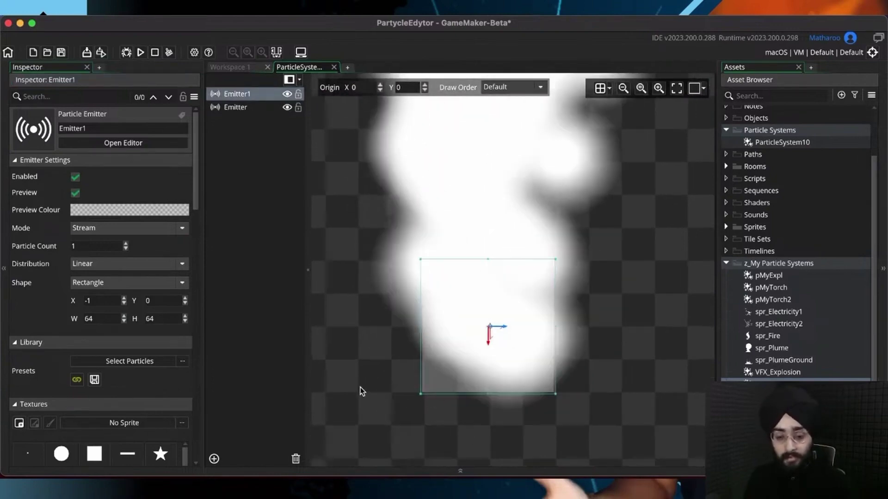
scroll(360, 387, down, 3)
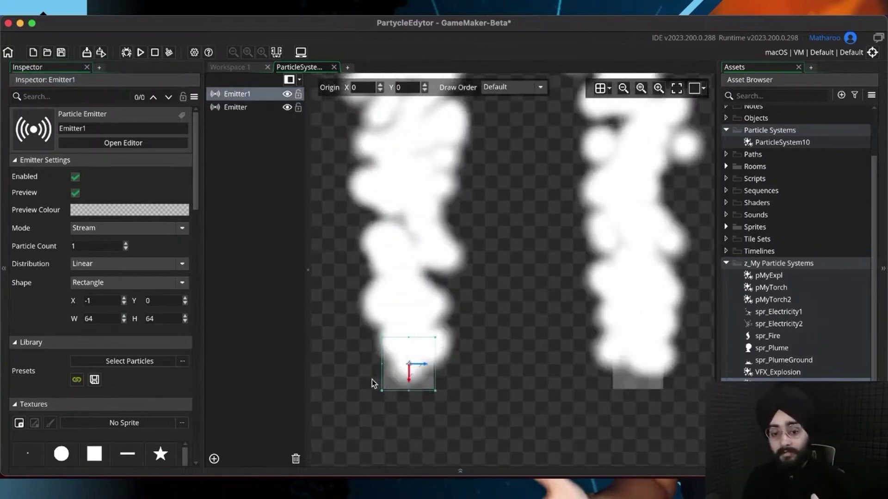
drag(435, 337, 550, 301)
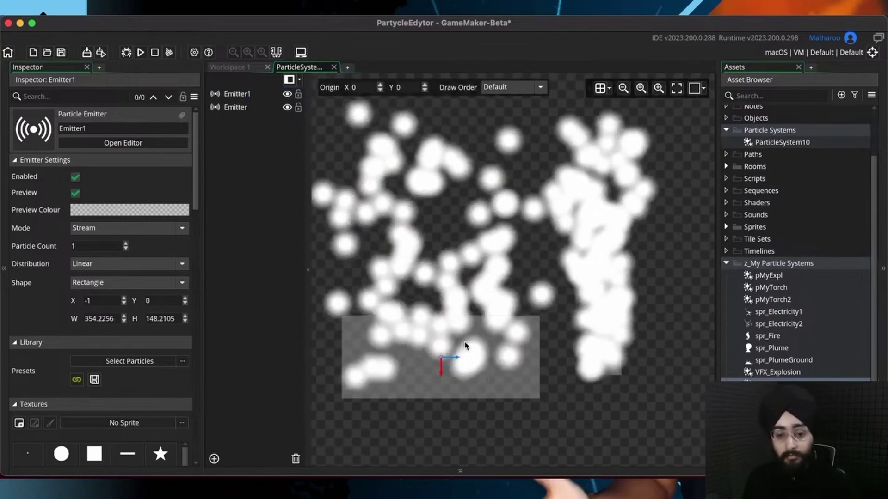
scroll(472, 343, down, 3)
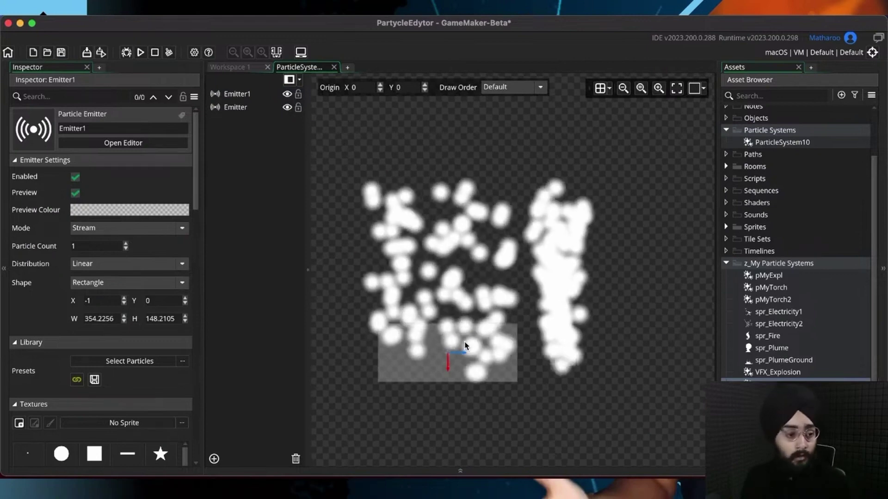
scroll(416, 345, up, 2)
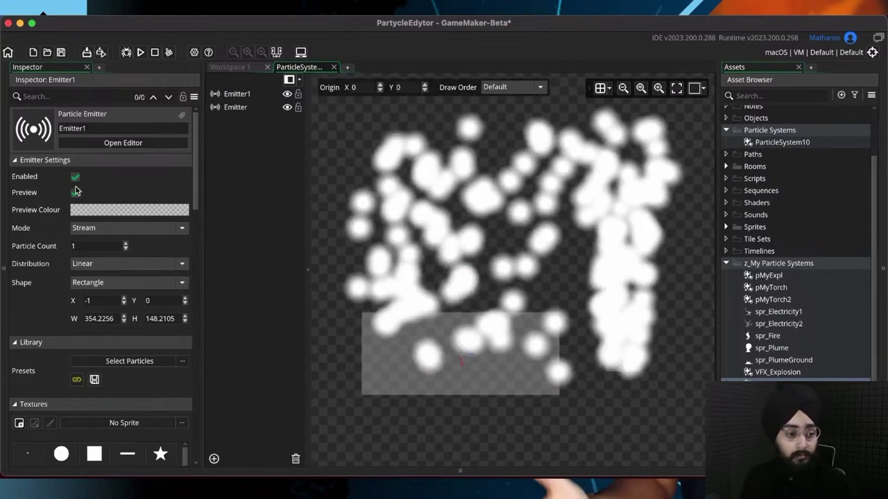
Step: Turn Emitter1's region preview off and on, and try red as its preview colour before restoring white (FFFFFF)
click(75, 193)
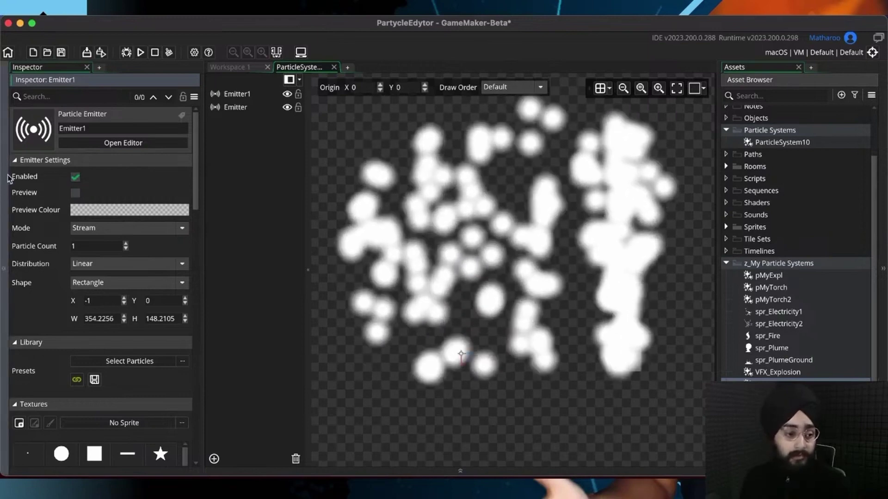
click(75, 193)
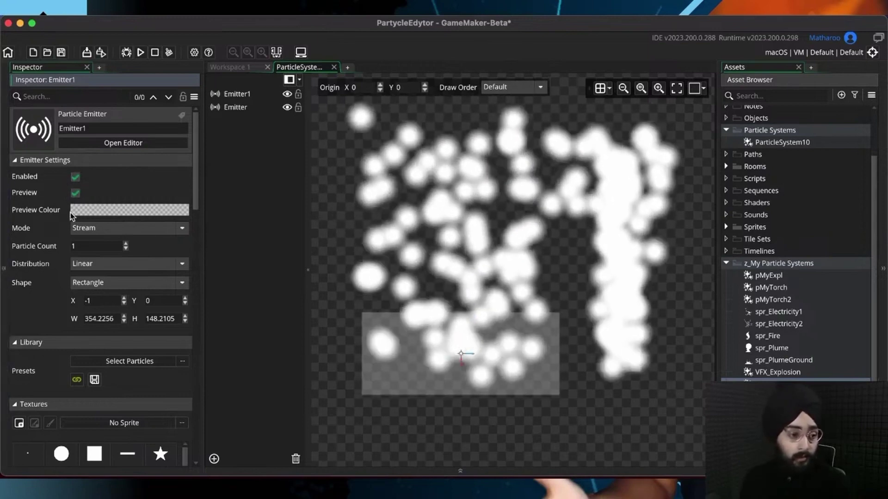
click(90, 210)
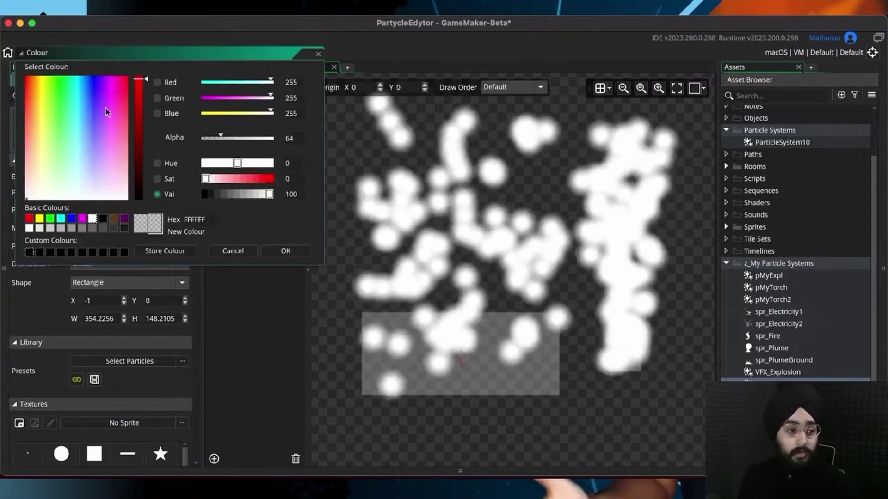
drag(51, 115, 7, 71)
drag(75, 110, 26, 78)
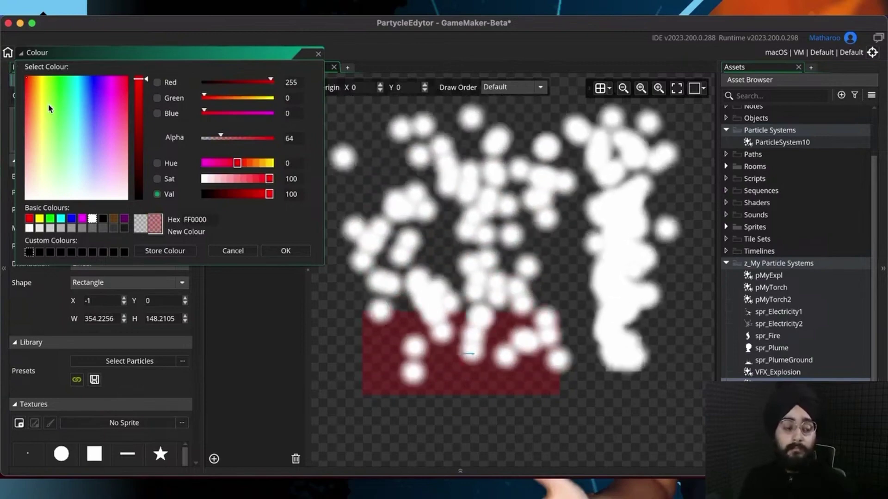
drag(50, 104, 26, 199)
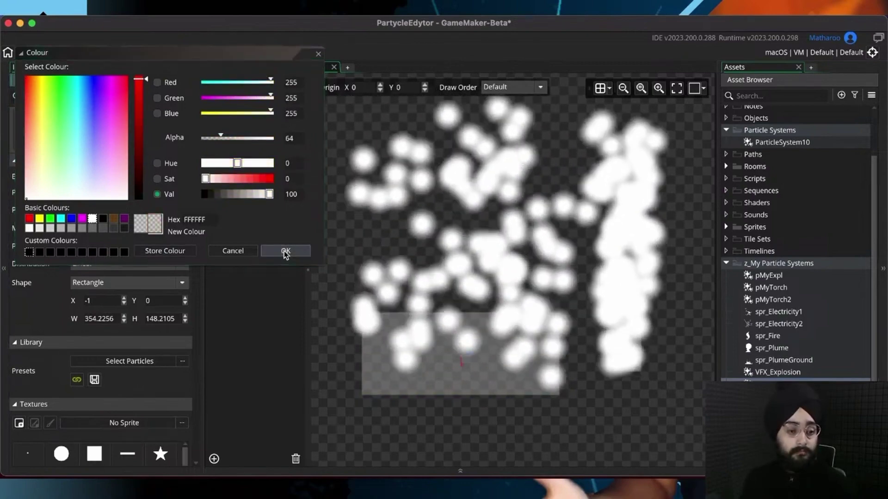
click(285, 251)
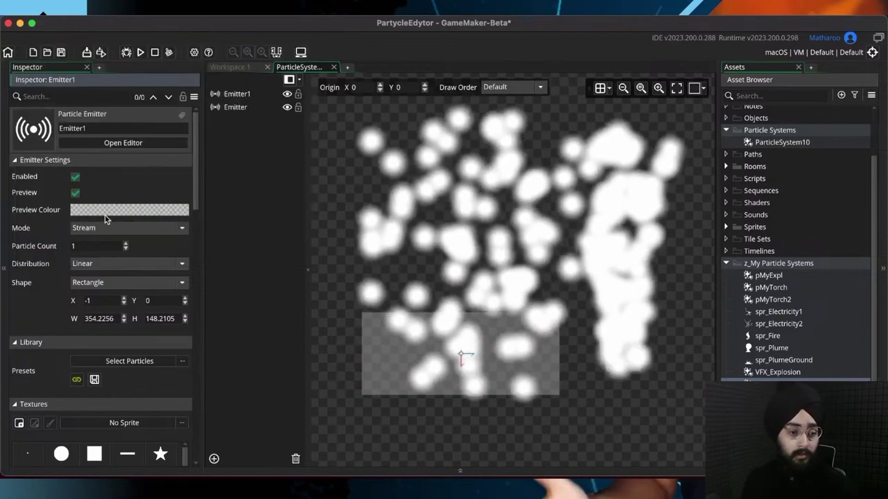
Step: Set Emitter1's preview colour to light blue (8296FF) and save the project
click(104, 211)
drag(92, 138, 92, 142)
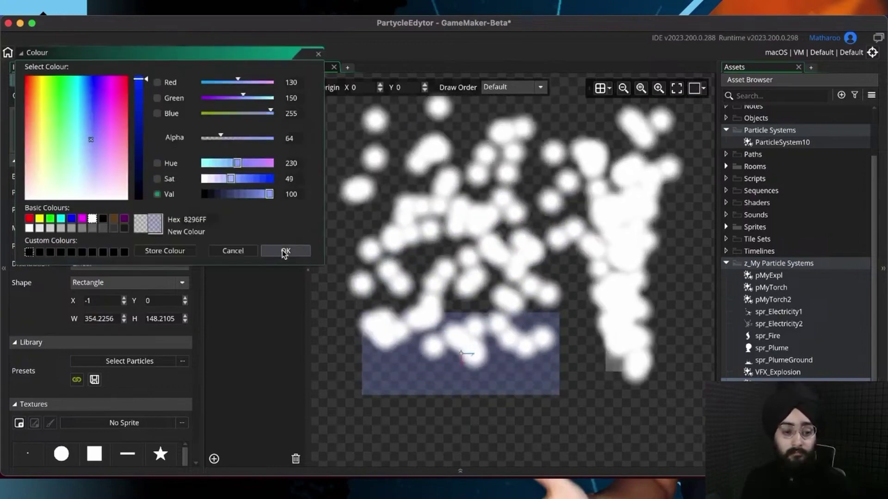
click(285, 251)
key(super+s)
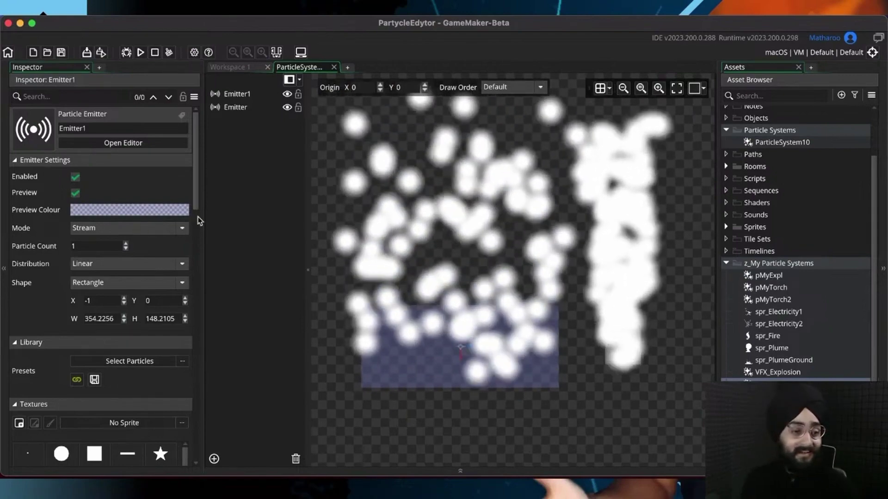
Step: Switch Emitter1's emission mode to Burst
drag(195, 201, 195, 205)
scroll(195, 203, up, 1)
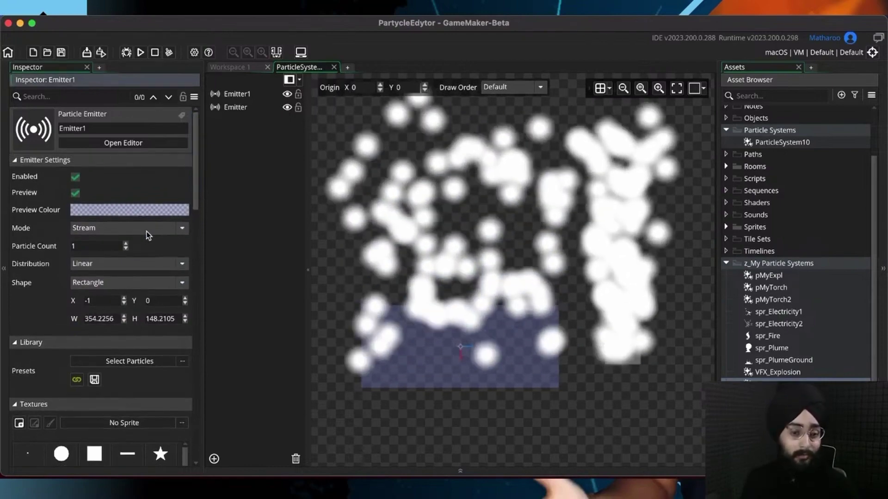
middle_drag(386, 262, 393, 267)
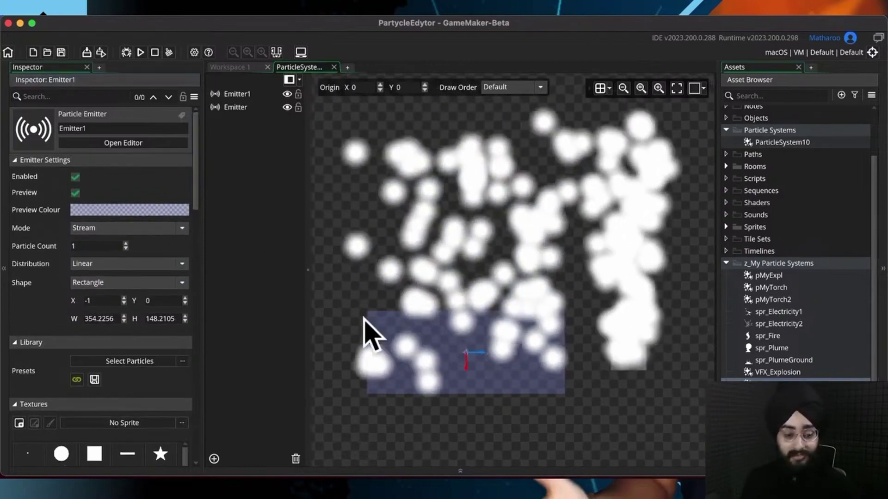
click(126, 228)
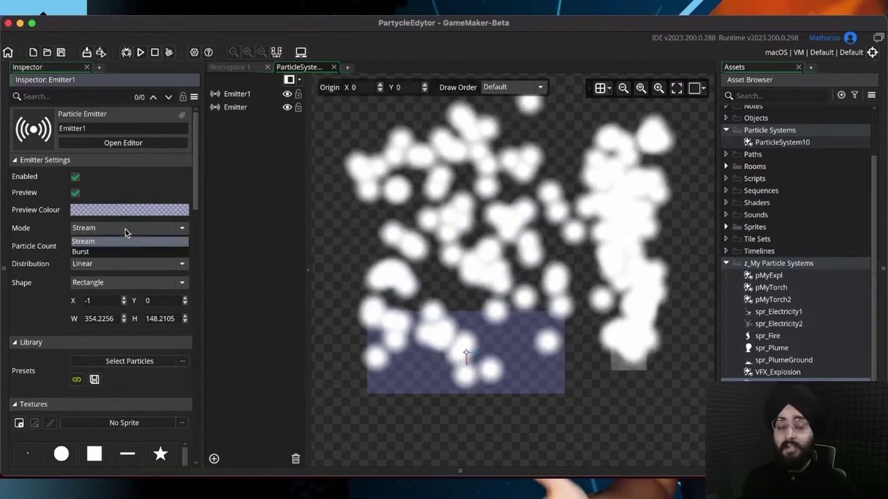
click(126, 228)
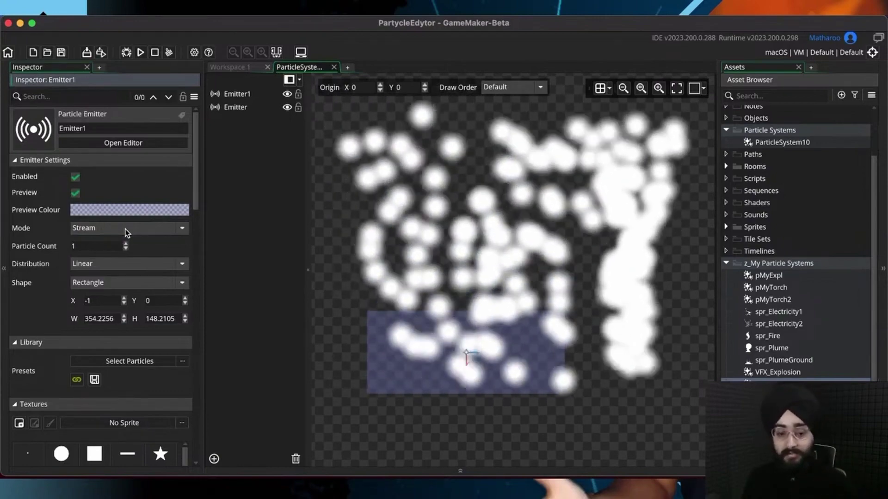
click(96, 234)
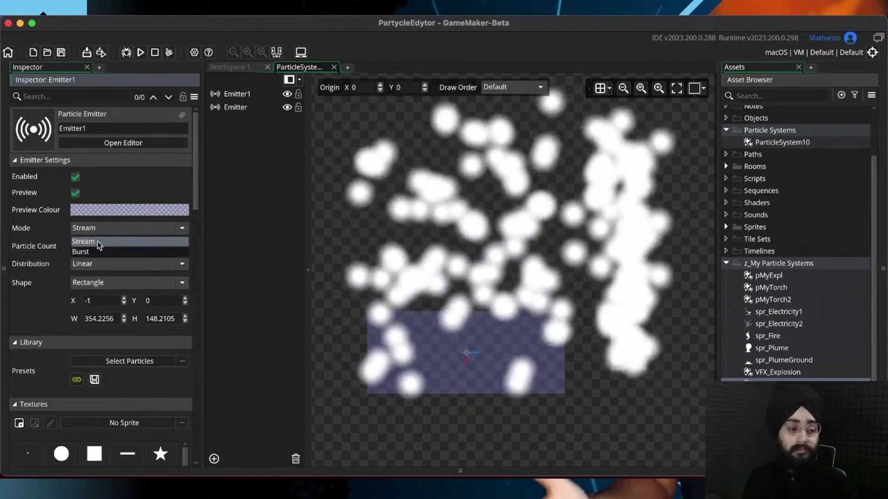
click(96, 254)
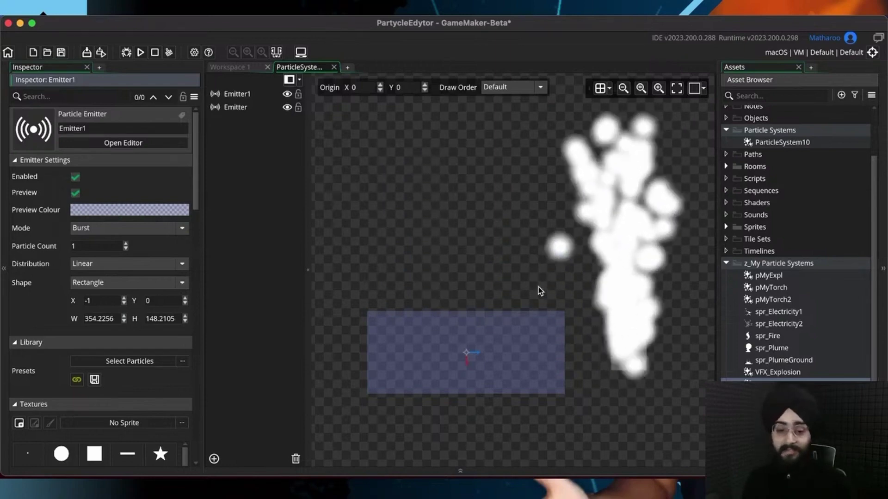
middle_drag(507, 282, 508, 291)
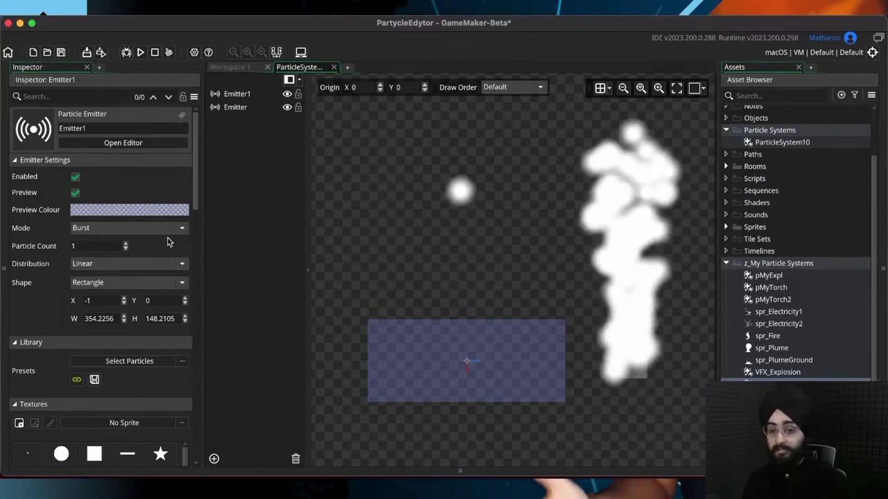
Step: Return Emitter1's emission mode to Stream
click(149, 231)
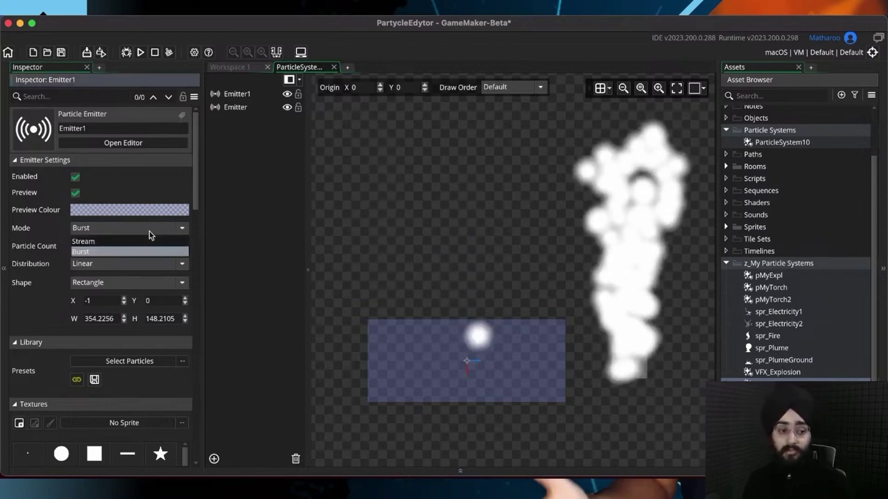
click(149, 231)
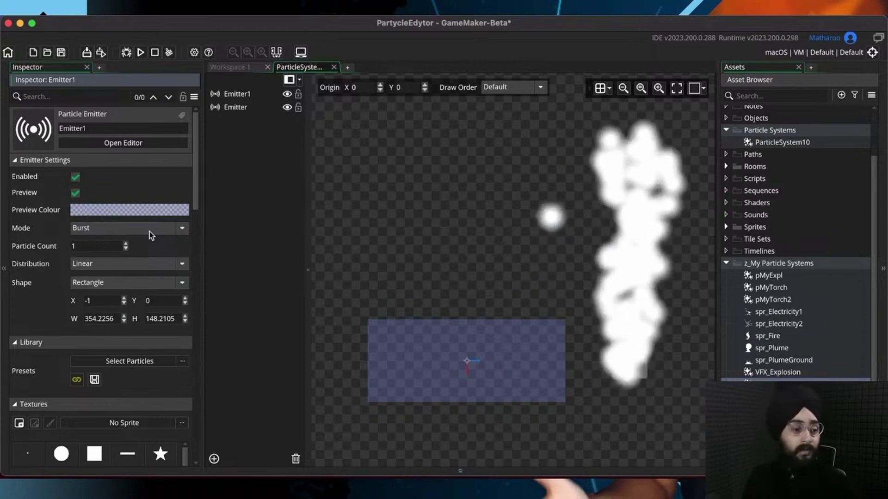
click(149, 231)
click(139, 241)
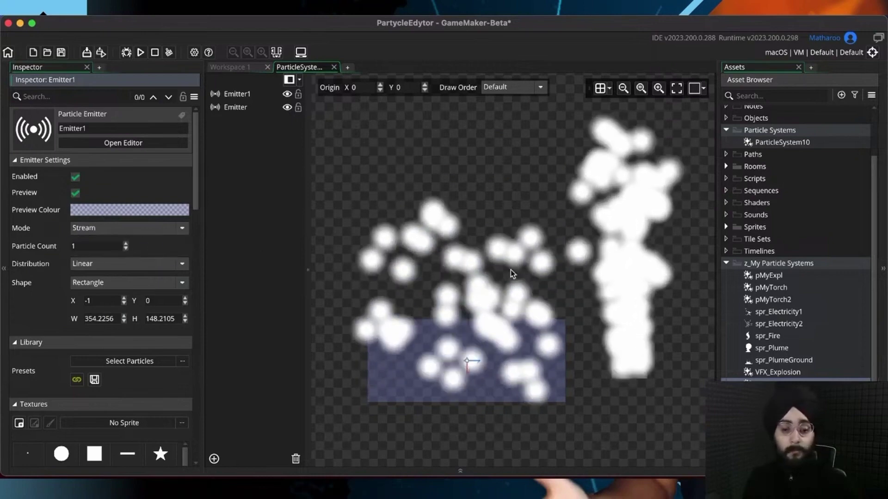
click(466, 360)
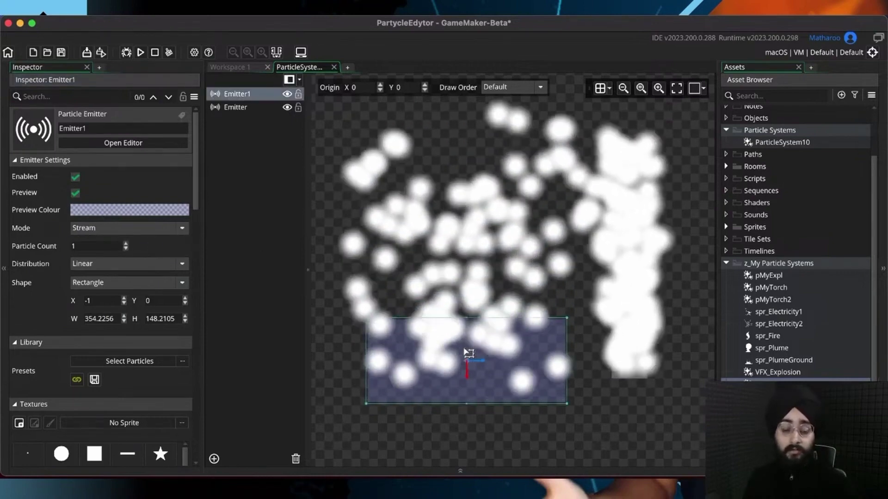
click(407, 295)
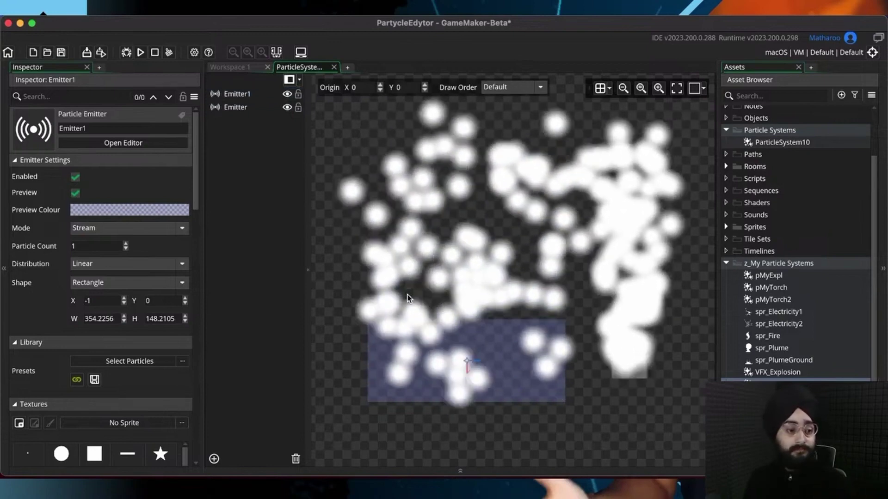
Step: Raise Emitter1's particle count to 8
click(81, 244)
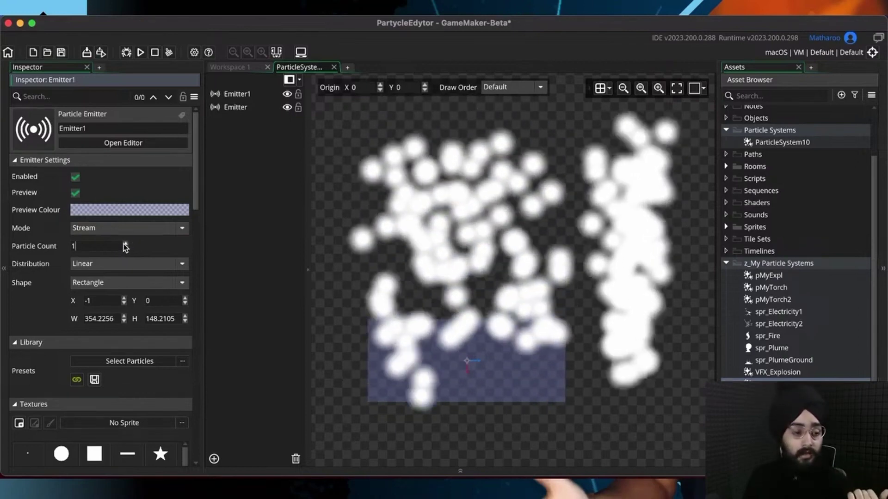
click(125, 244)
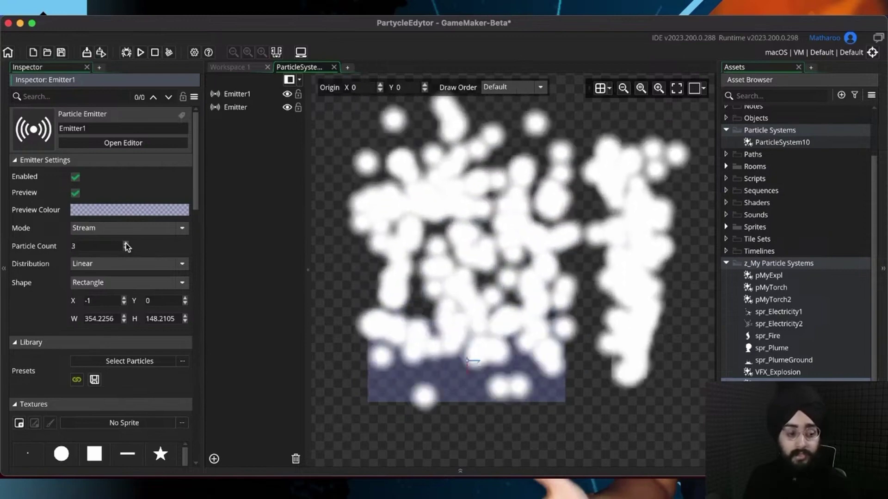
click(126, 243)
click(126, 243)
click(126, 244)
click(126, 244)
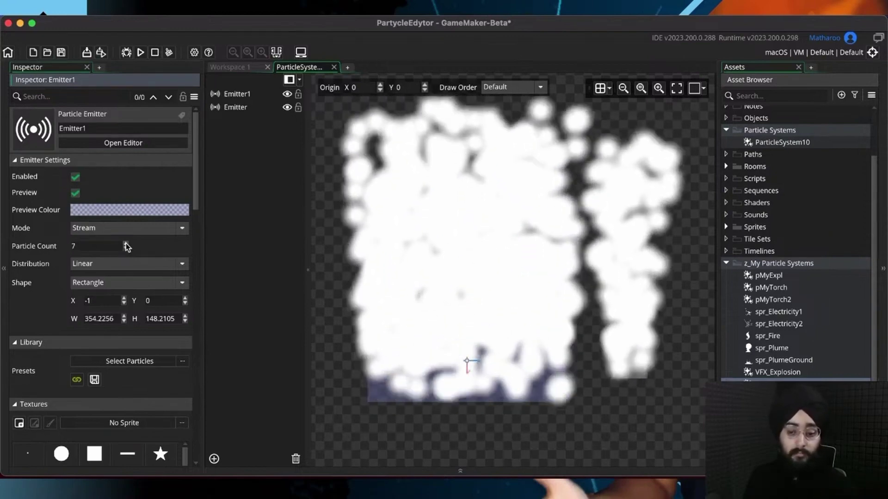
click(126, 243)
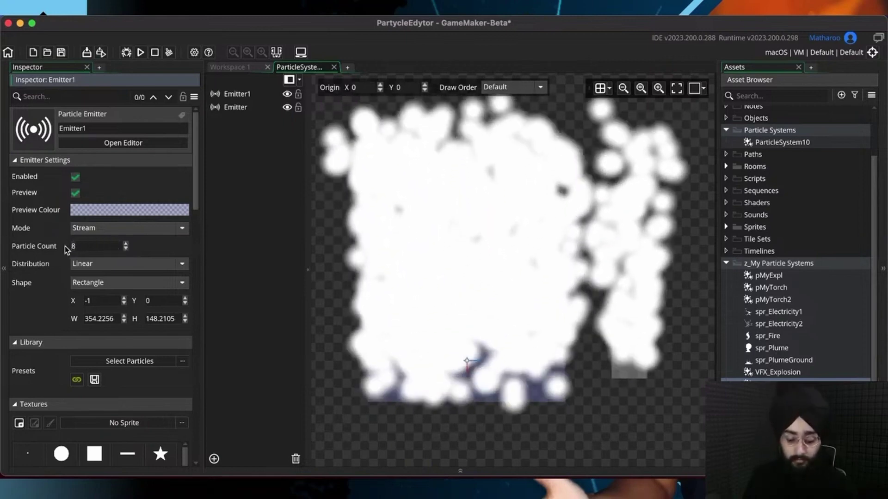
Step: Set Emitter1's particle count to 1 and lower it in single steps to -10
text(1)
key(Return)
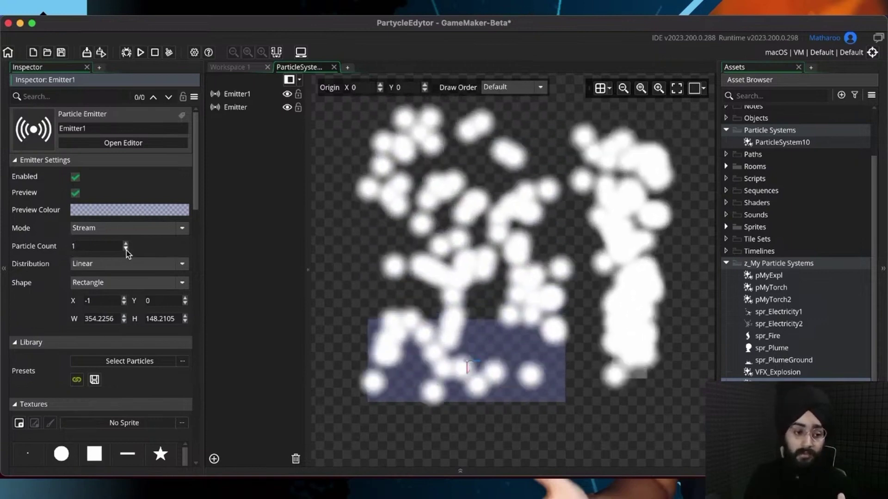
click(126, 249)
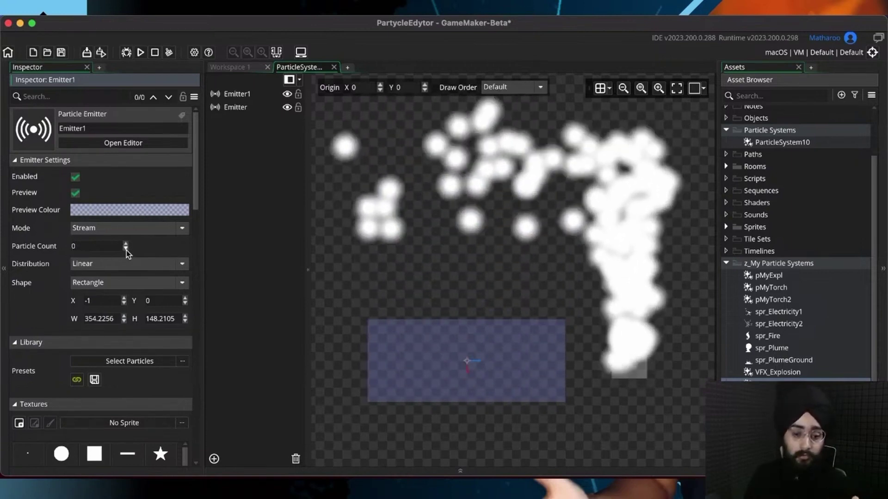
click(126, 250)
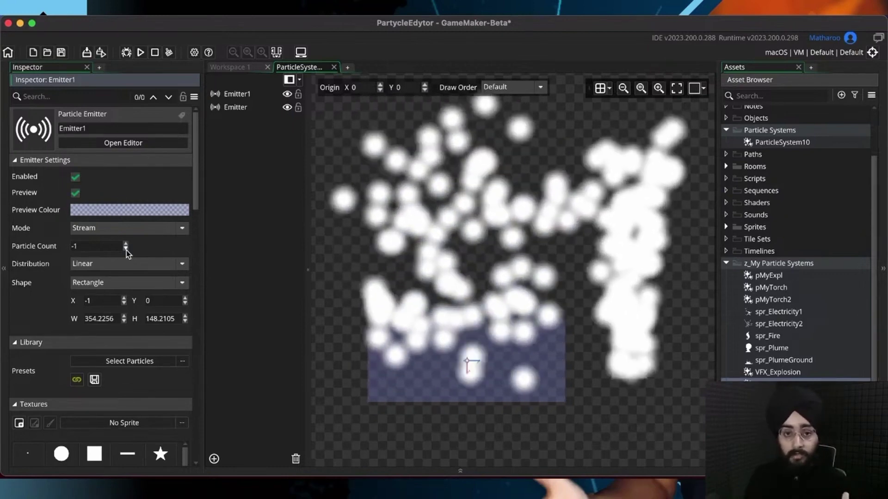
double_click(126, 249)
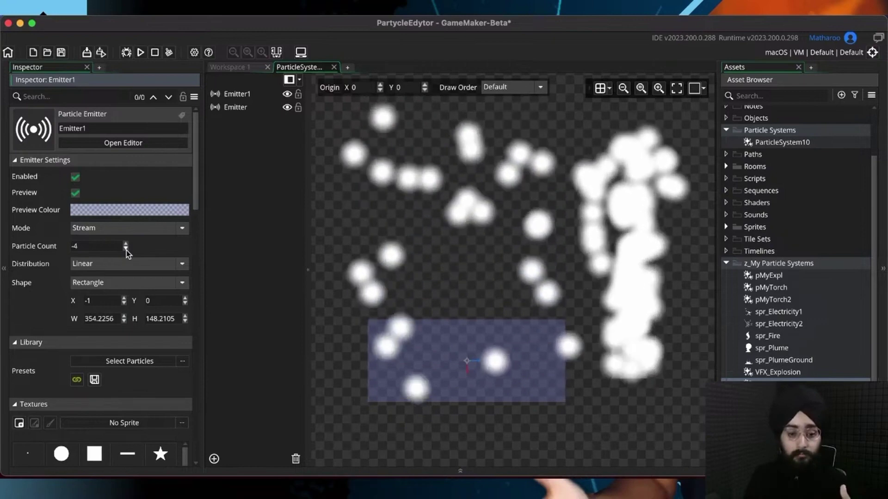
click(126, 249)
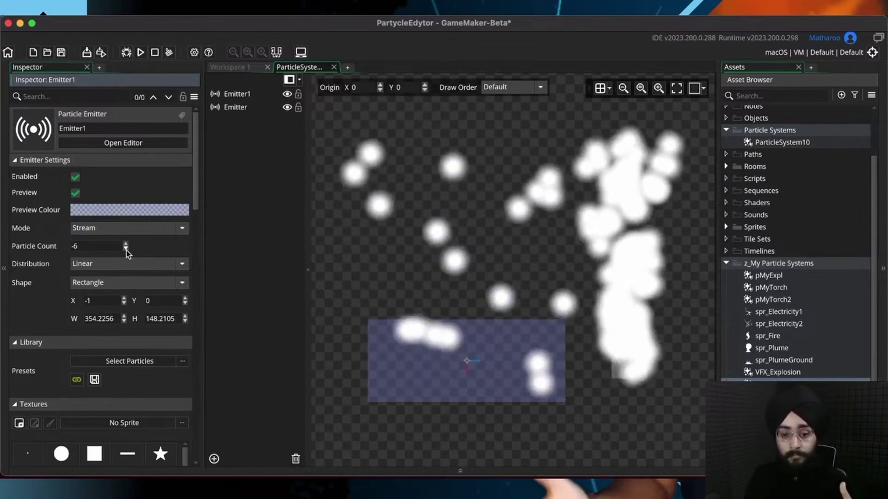
double_click(127, 250)
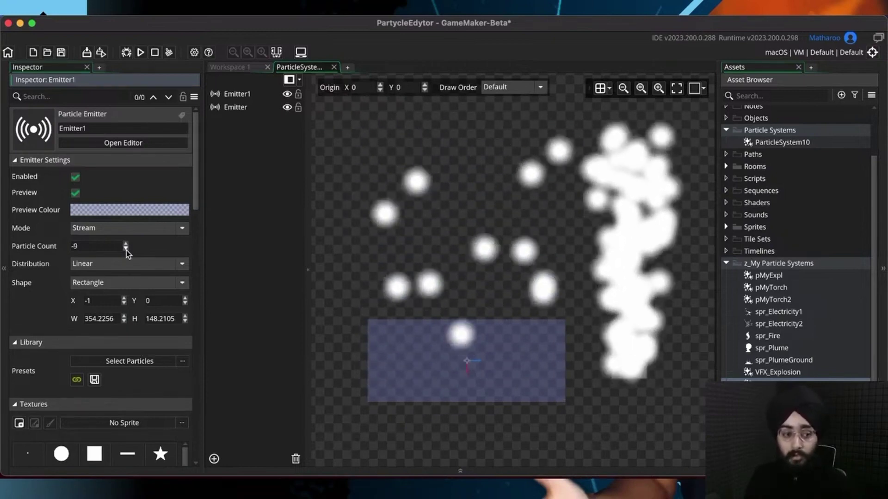
click(126, 249)
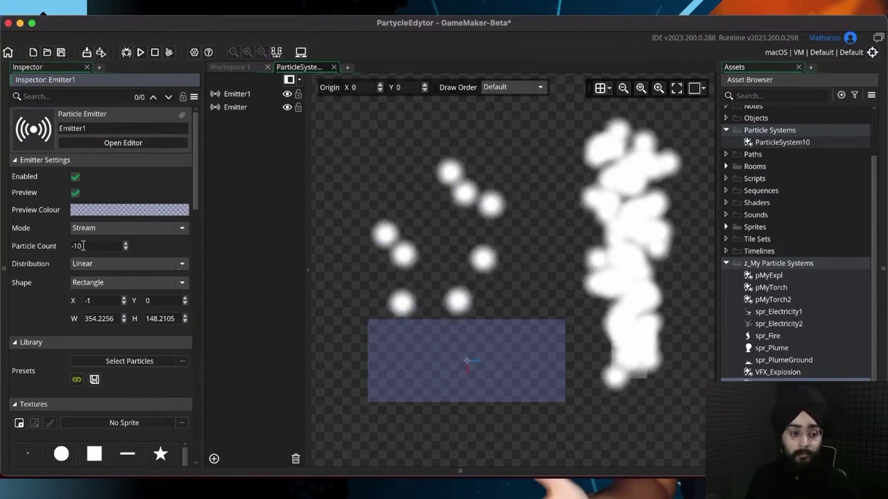
Step: Restore Emitter1's particle count to 1
text(0)
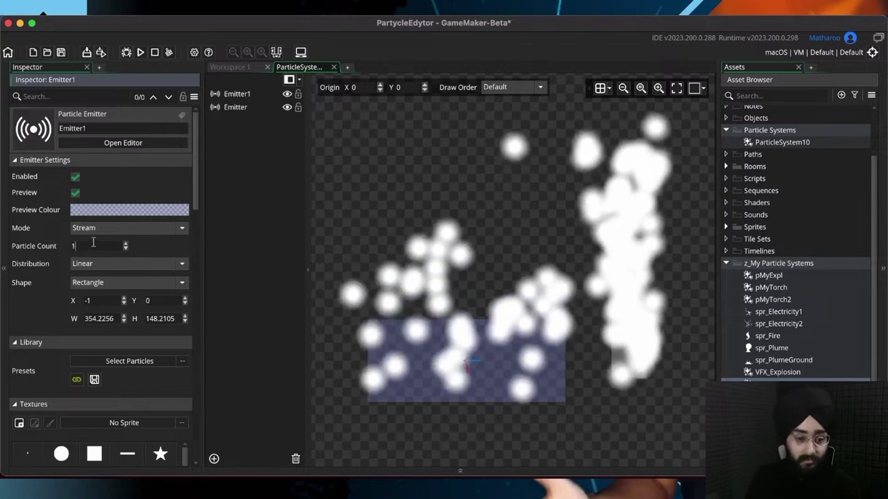
key(Return)
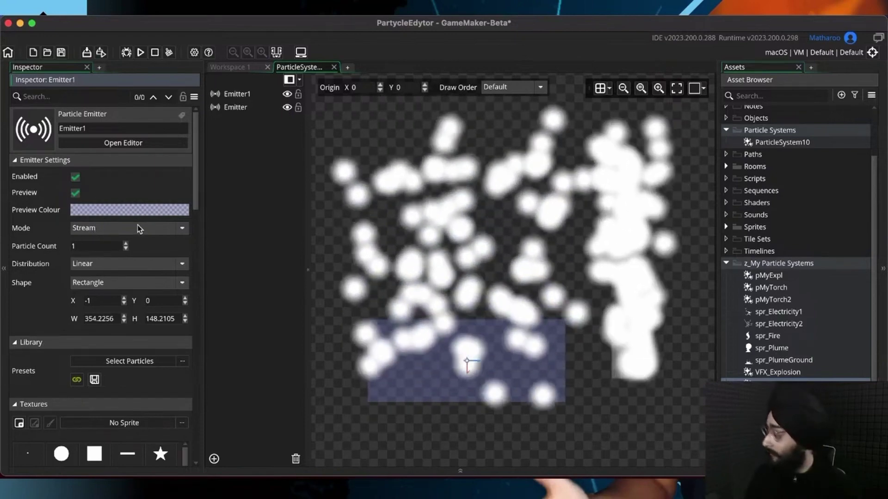
Step: Switch Emitter1 to Burst mode with a particle count of 100, and change the count to -100
click(137, 224)
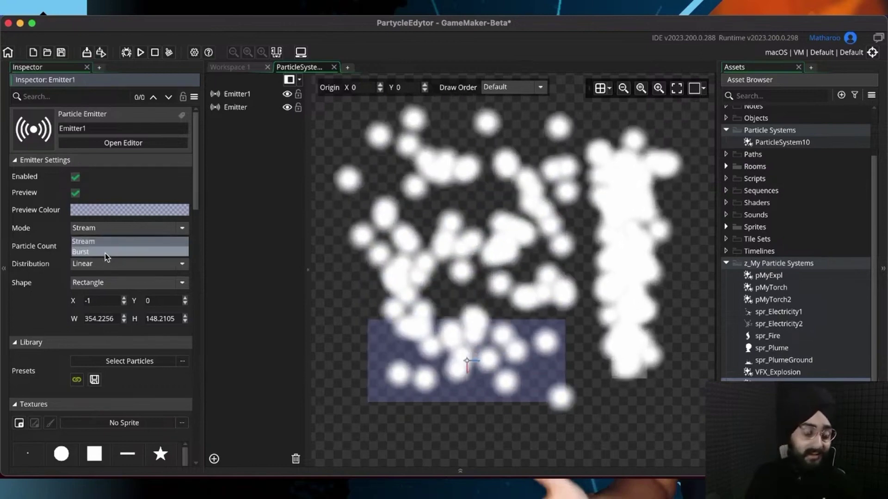
click(104, 253)
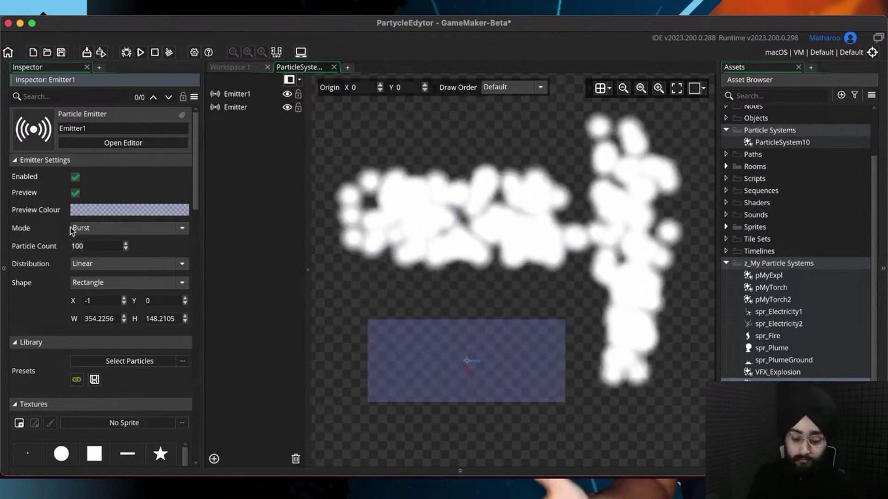
text(-100)
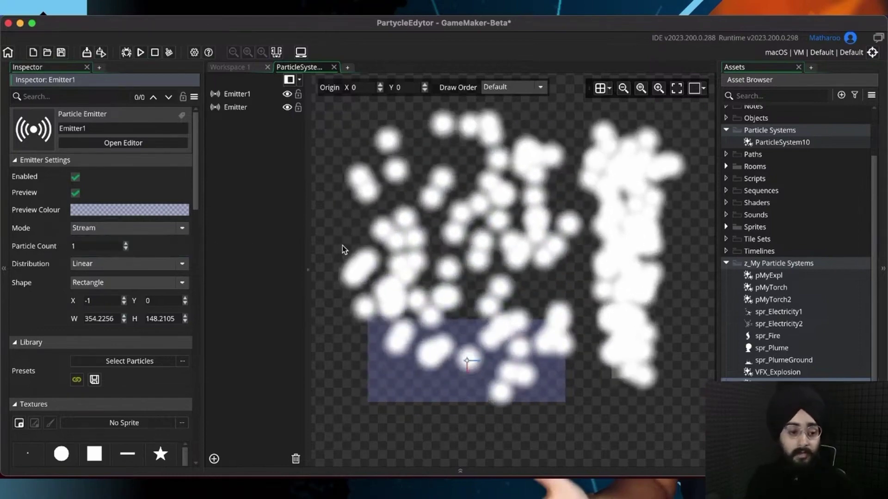
Step: Save the project with Emitter1 in Stream mode
middle_drag(342, 245, 348, 249)
key(super+s)
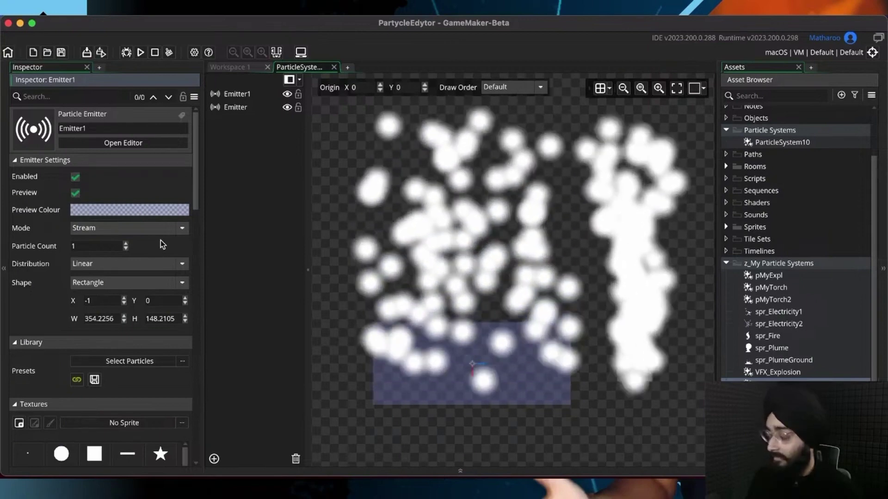
click(160, 228)
click(160, 228)
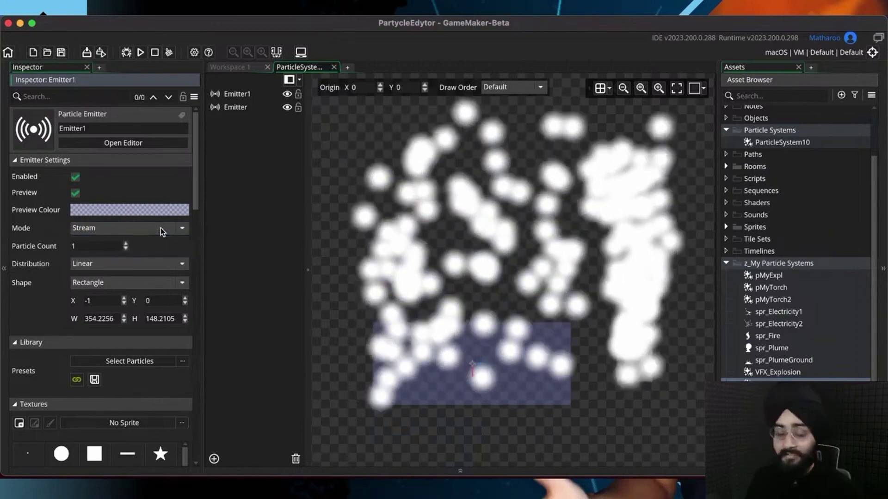
Step: Set Emitter1's distribution to Gaussian and select the emitter in the preview
scroll(154, 245, down, 3)
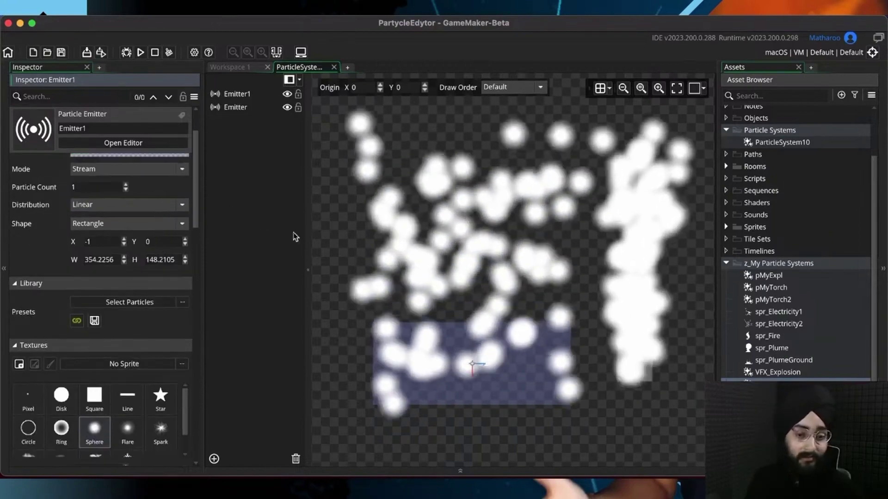
click(82, 204)
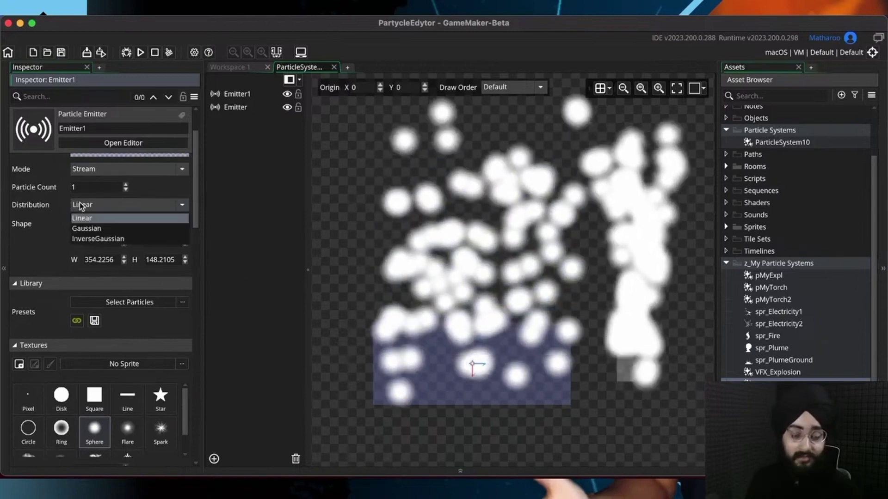
click(81, 206)
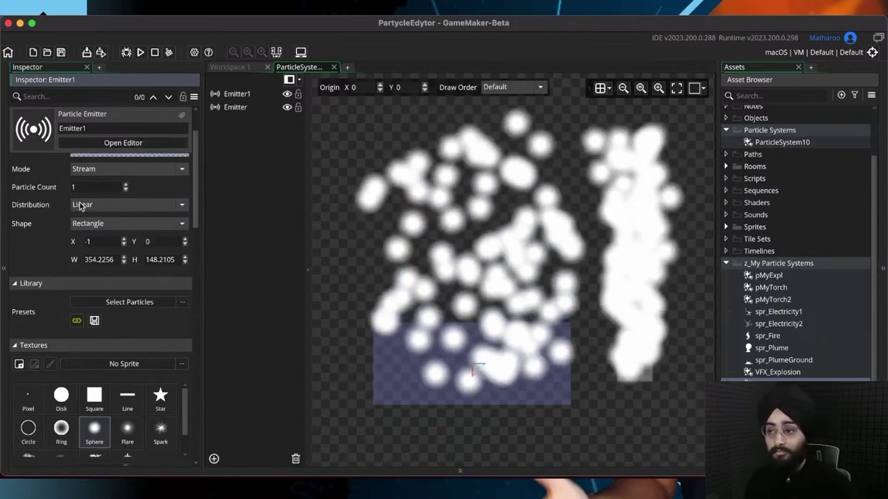
click(81, 206)
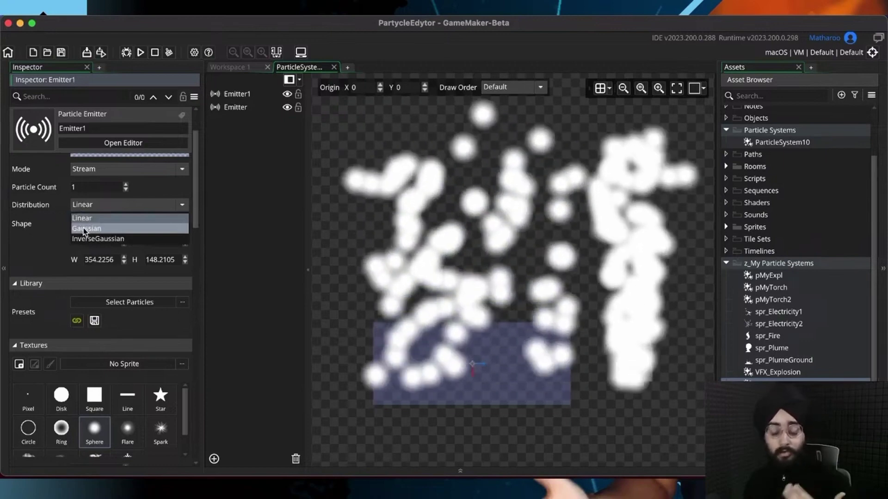
click(92, 202)
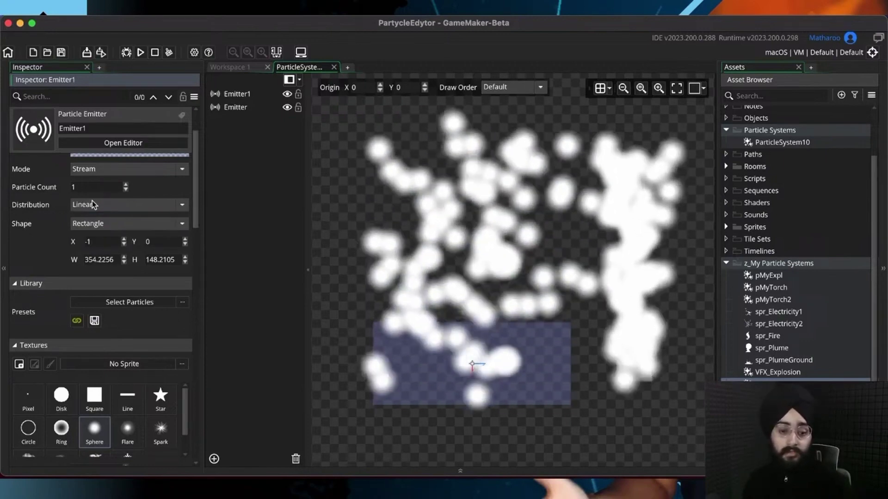
click(93, 205)
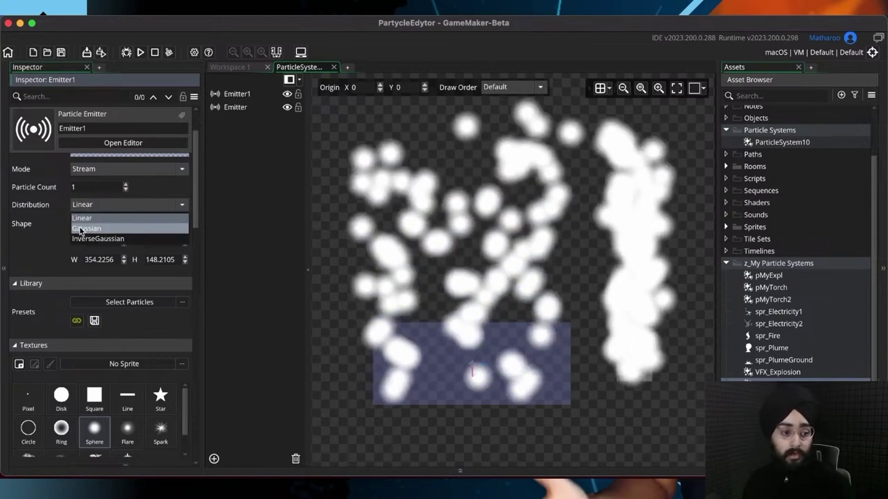
click(81, 226)
click(451, 375)
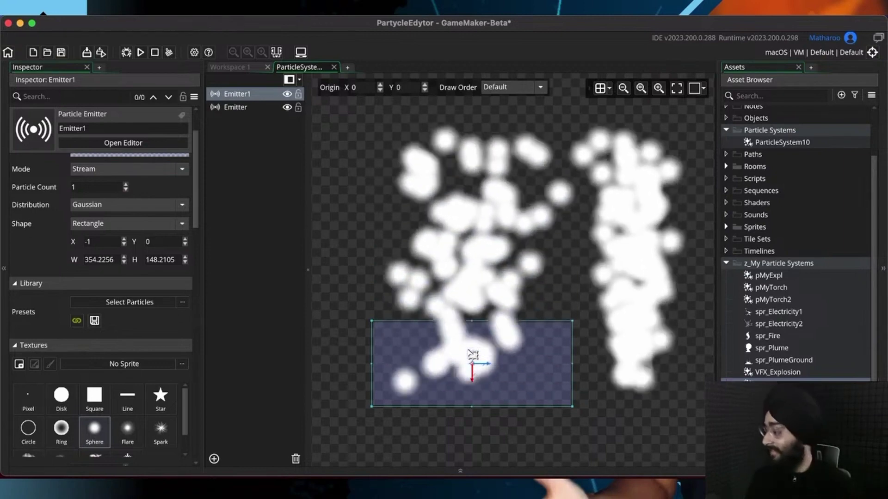
Step: Switch Emitter1's distribution to InverseGaussian, and return it to Linear
click(101, 205)
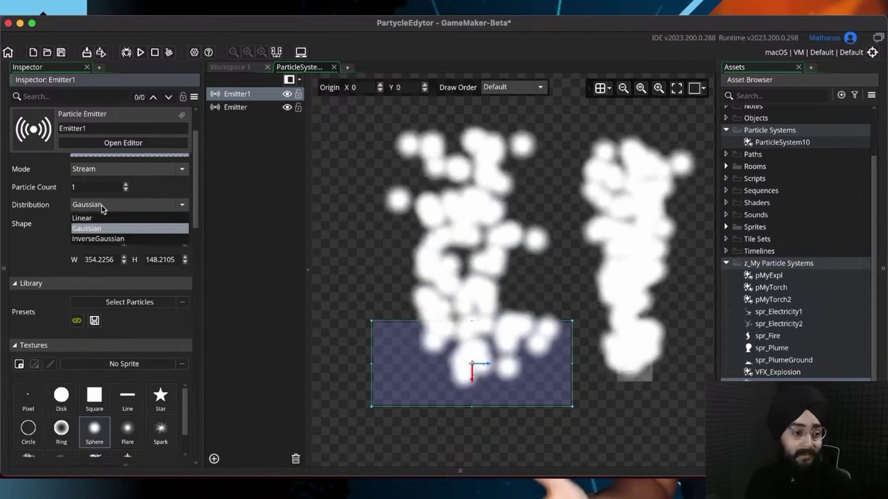
click(94, 239)
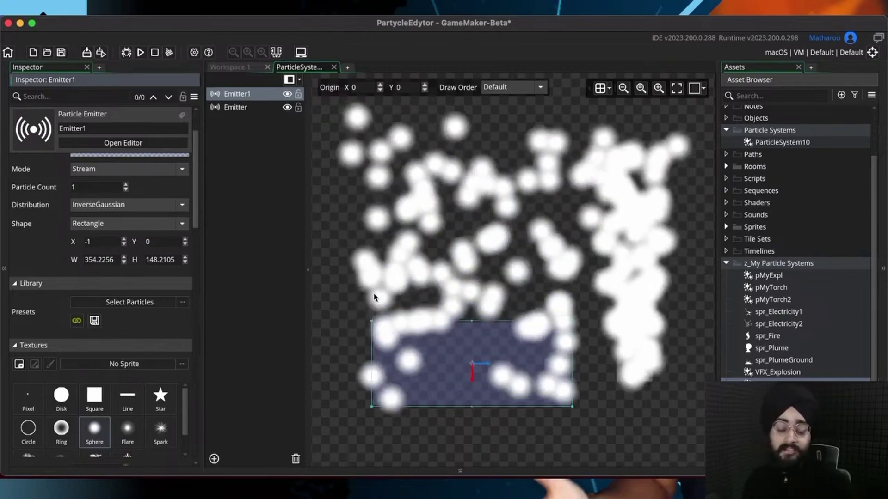
click(99, 225)
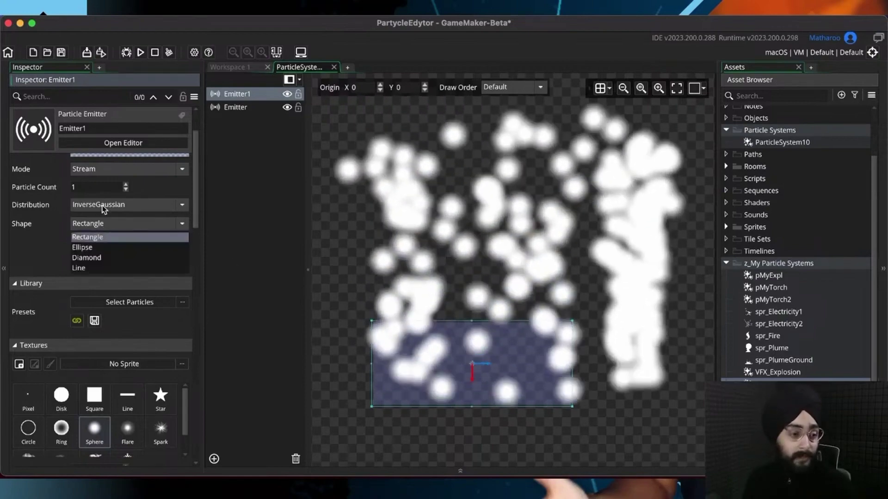
click(103, 209)
click(96, 217)
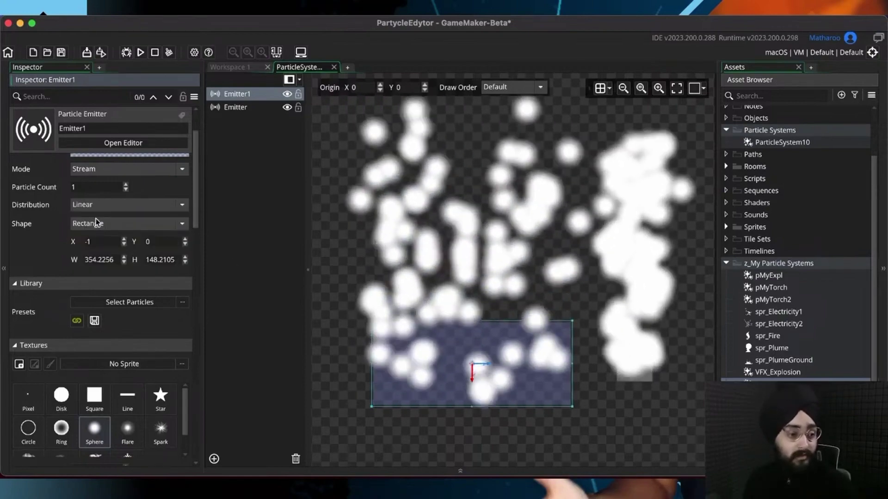
Step: Change Emitter1's shape to Ellipse and resize its region to about 346 wide by 330 high
click(84, 227)
click(84, 228)
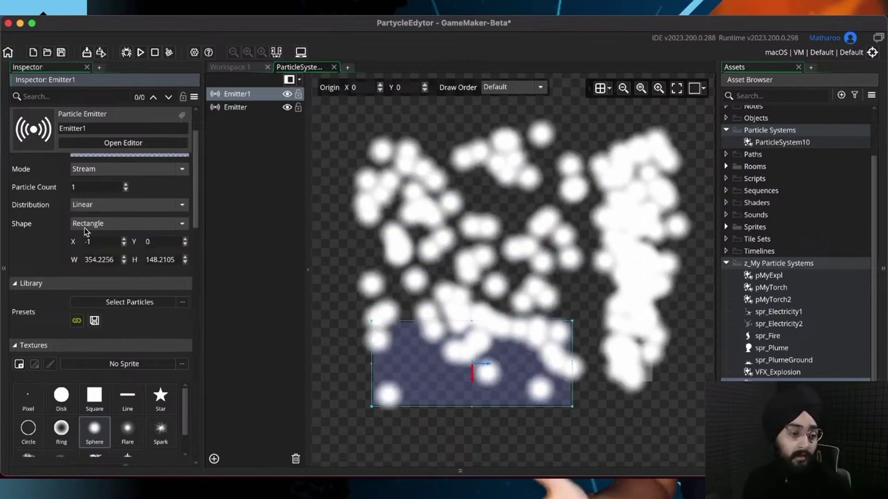
click(84, 228)
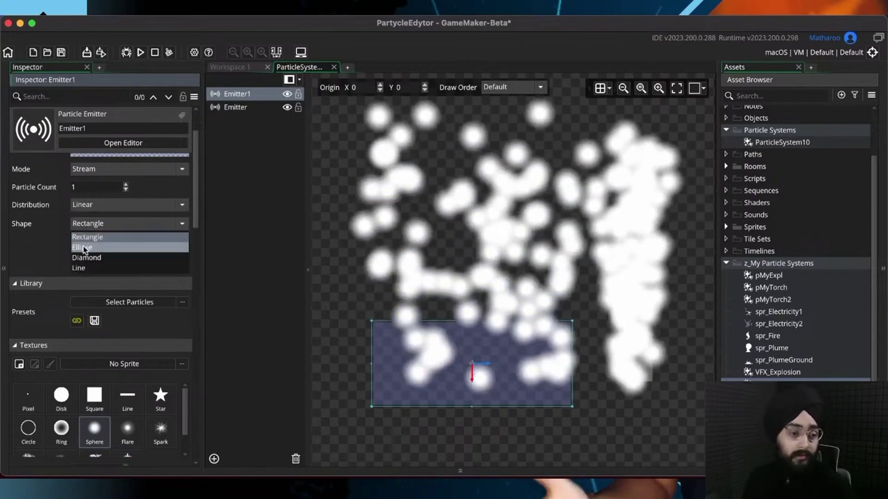
click(83, 246)
drag(376, 338, 373, 272)
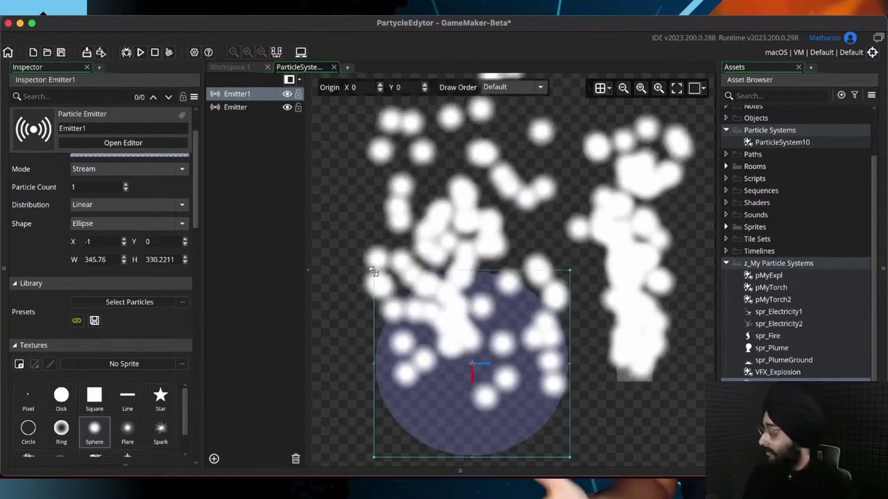
Step: Change Emitter1's shape to Diamond
click(98, 226)
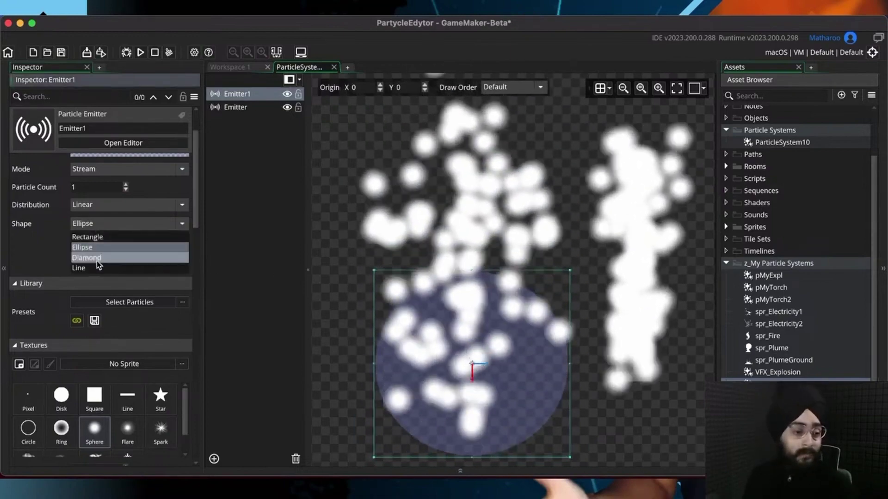
click(86, 257)
Step: Change Emitter1's shape to Line and shrink its region to about 291 wide by 271 high
click(85, 226)
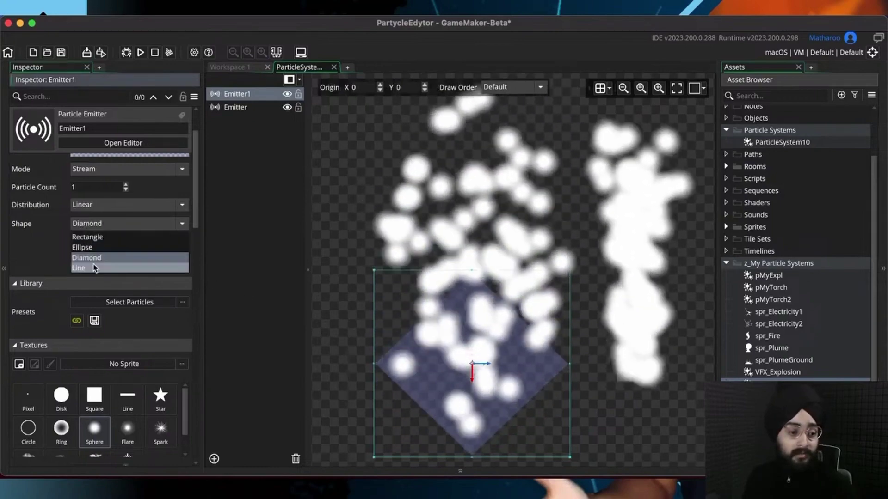
click(87, 269)
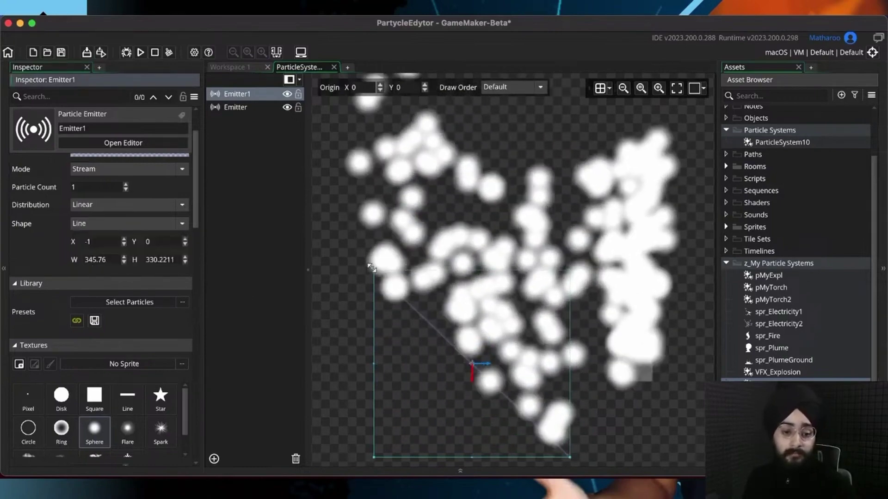
drag(374, 270, 392, 278)
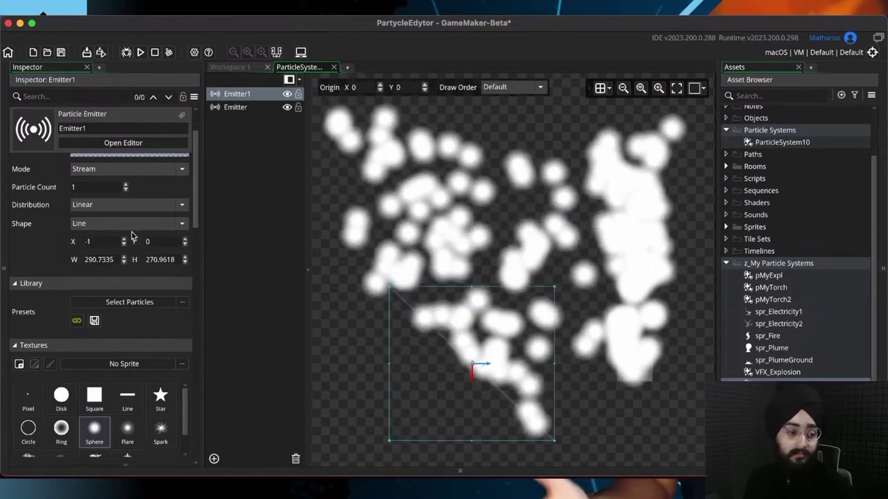
Step: Return Emitter1's shape to Rectangle and resize its region to about 126 wide by 144 high
click(115, 223)
click(112, 234)
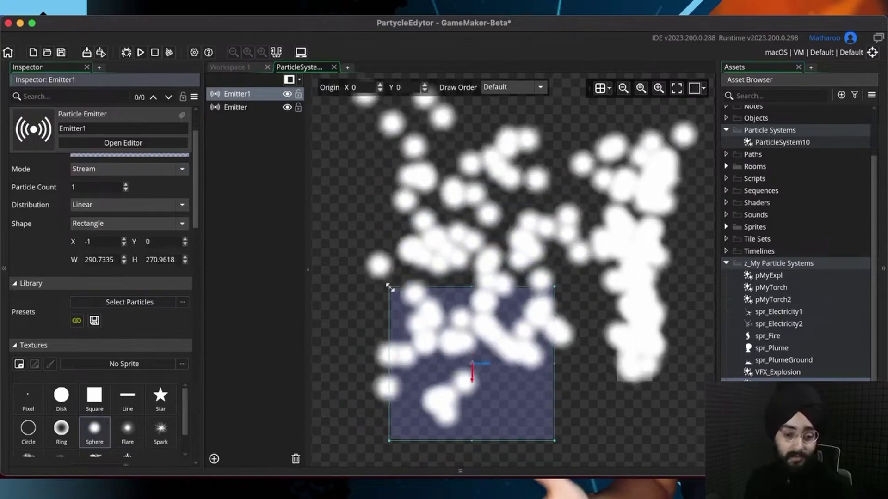
drag(389, 286, 436, 322)
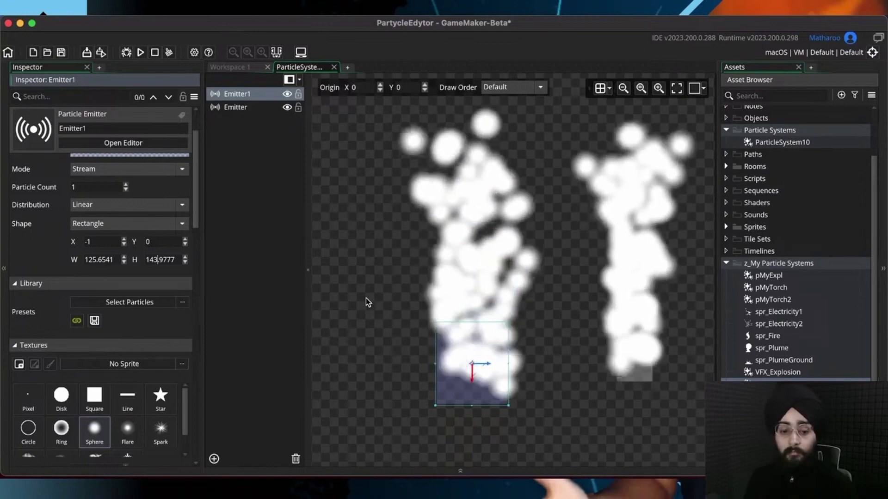
Step: Move Emitter1's rectangular region around the canvas and bring it back near the origin, at X 1, Y -2
mouse_move(471, 346)
mouse_down()
mouse_move(470, 355)
mouse_move(434, 259)
mouse_move(447, 329)
mouse_move(463, 350)
mouse_up()
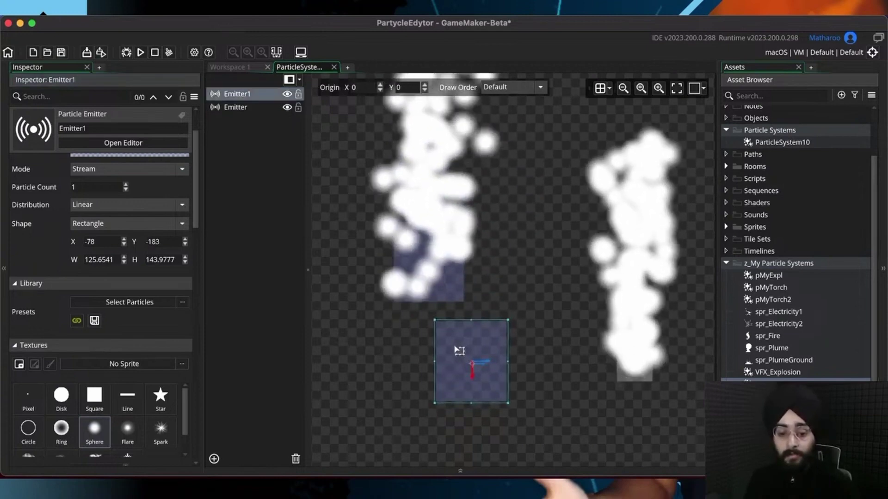
click(406, 280)
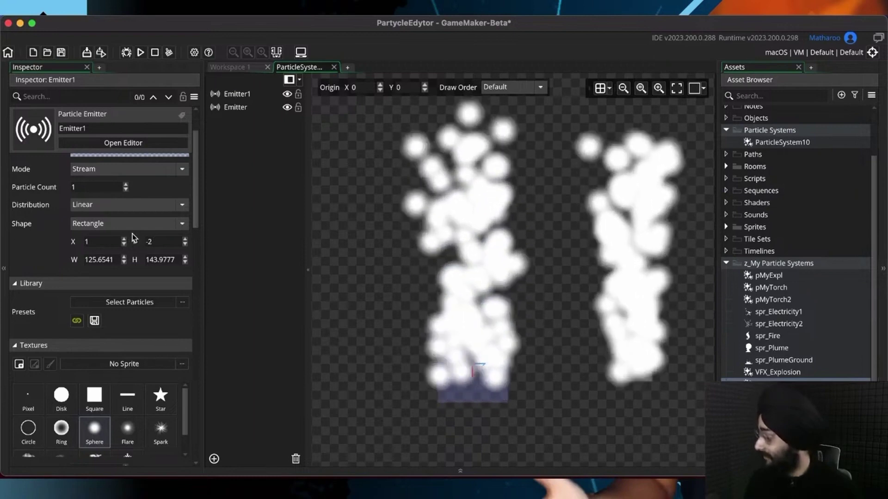
Step: Examine the library preset picker and the save and link options for Emitter1's particles
scroll(133, 242, down, 1)
scroll(134, 261, down, 6)
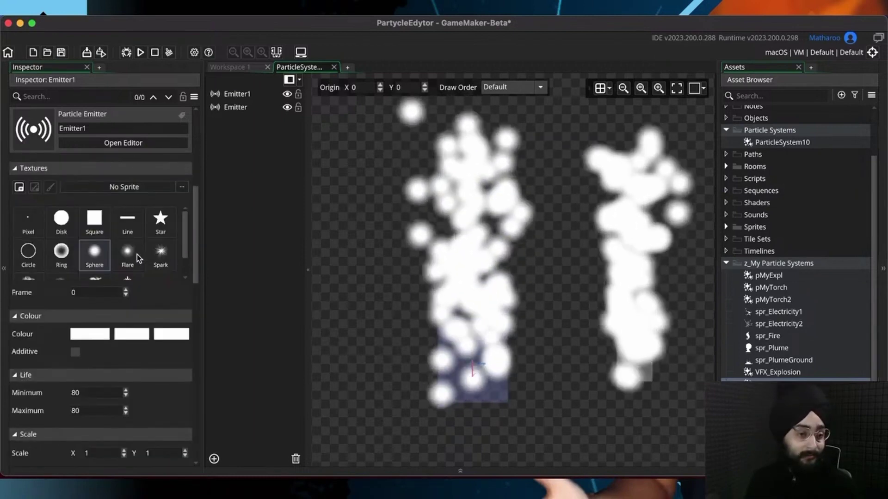
scroll(169, 345, up, 3)
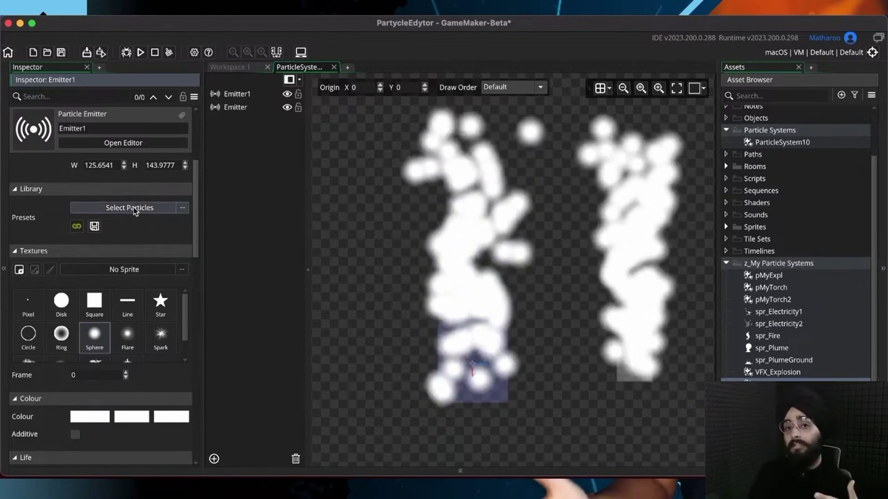
click(134, 209)
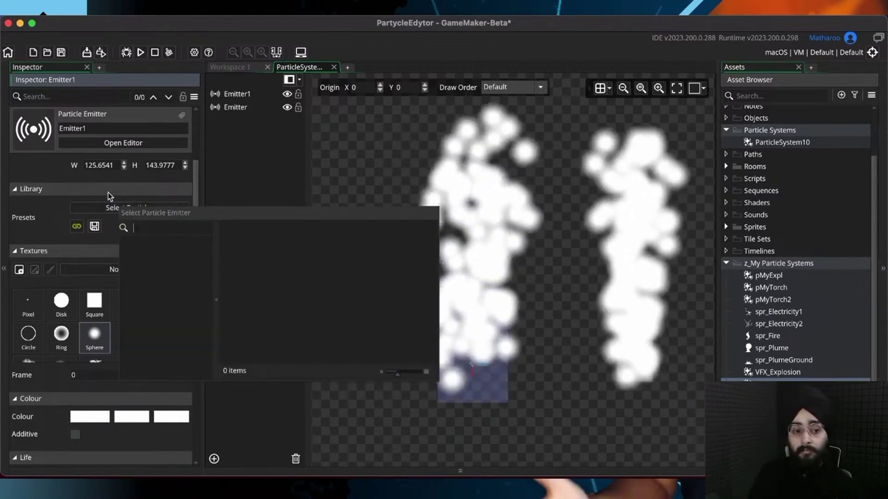
click(124, 193)
click(124, 192)
click(130, 209)
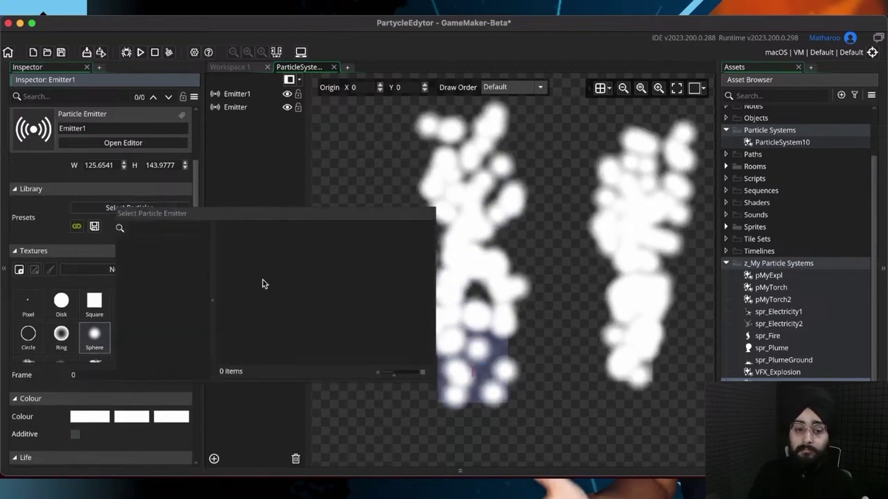
click(109, 180)
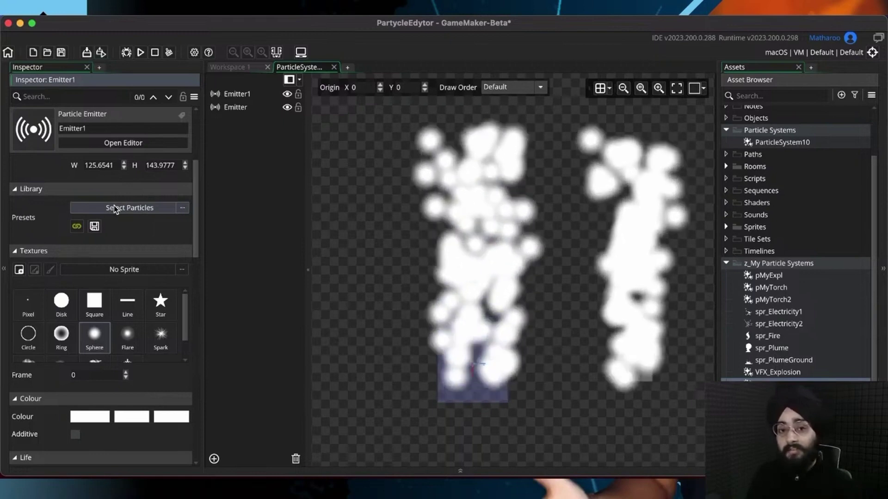
click(114, 208)
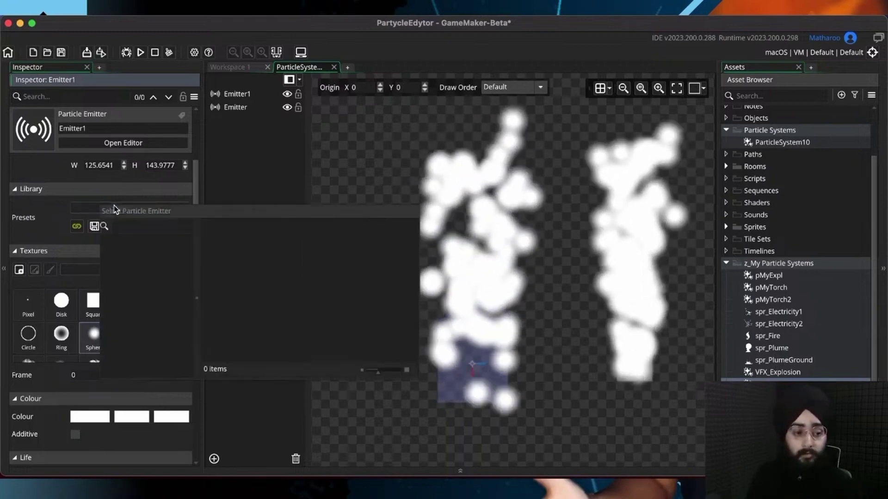
click(121, 180)
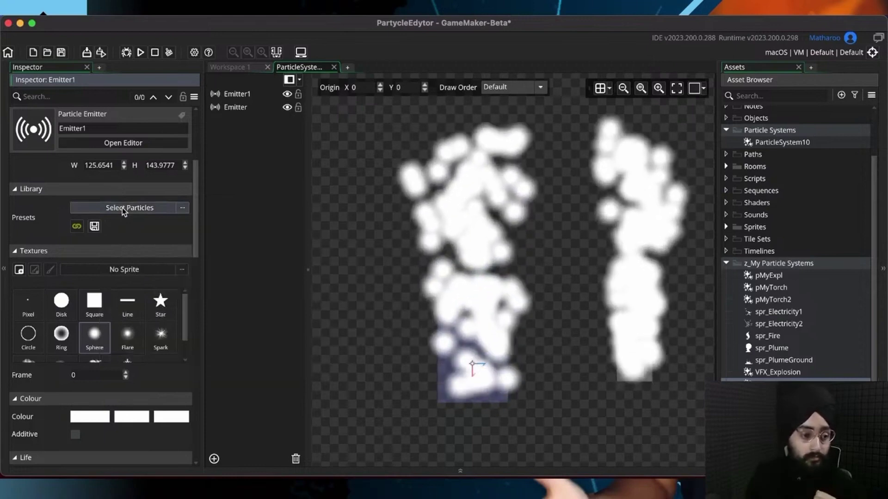
click(122, 207)
click(104, 236)
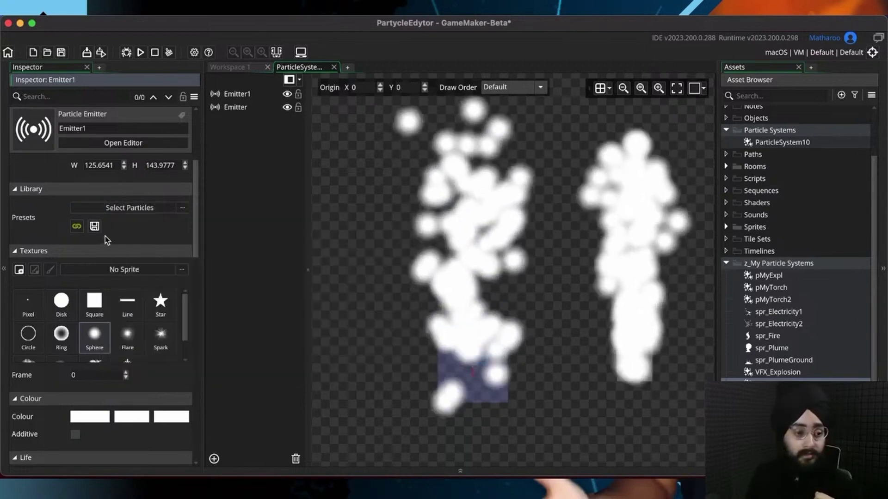
Step: Save Emitter1's particle settings as a new preset named Emitter1 and check it in the preset list
click(95, 227)
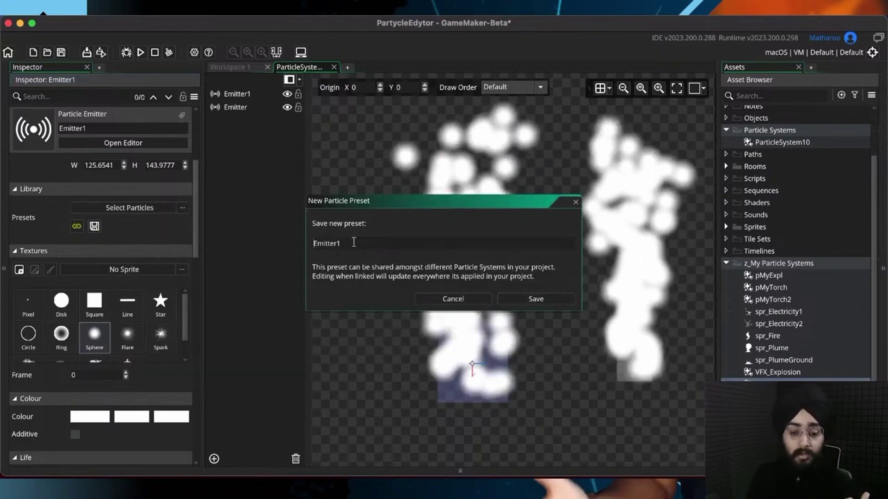
click(522, 300)
click(135, 207)
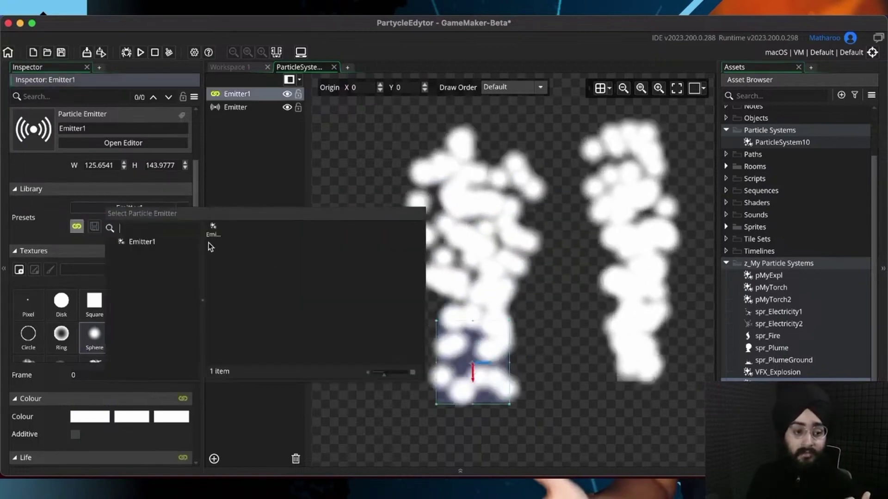
click(97, 240)
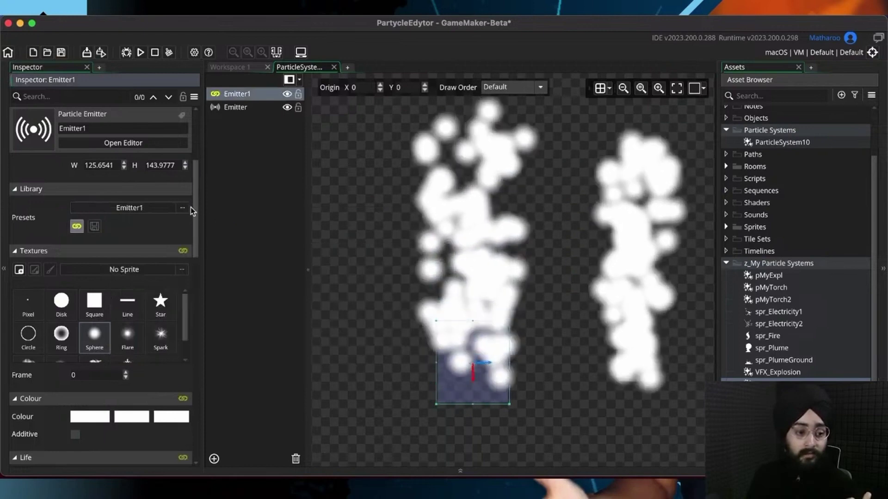
mouse_move(191, 208)
mouse_down()
mouse_move(194, 403)
mouse_move(182, 258)
mouse_move(194, 199)
mouse_up()
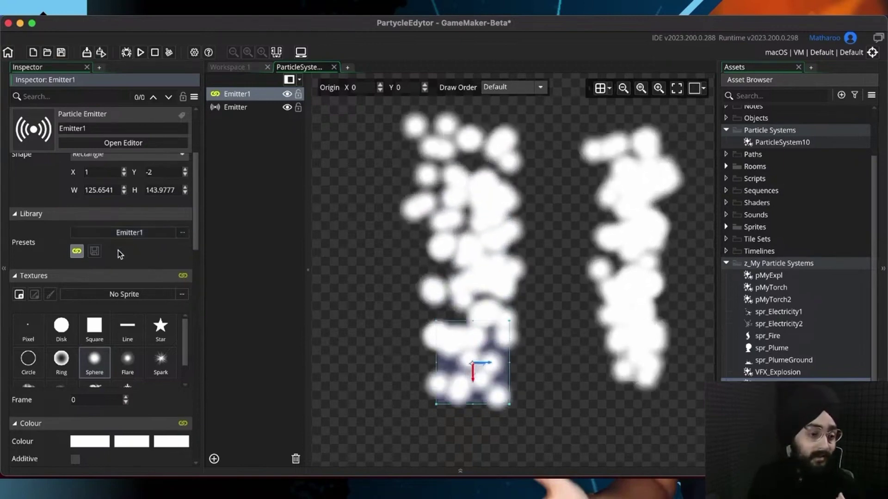
Step: Unlink Emitter1 from its saved particle preset
click(77, 252)
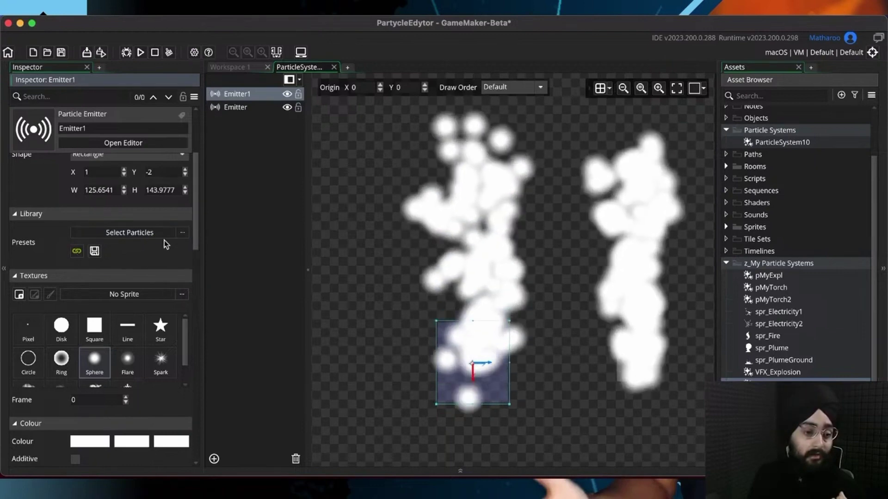
click(165, 236)
click(117, 245)
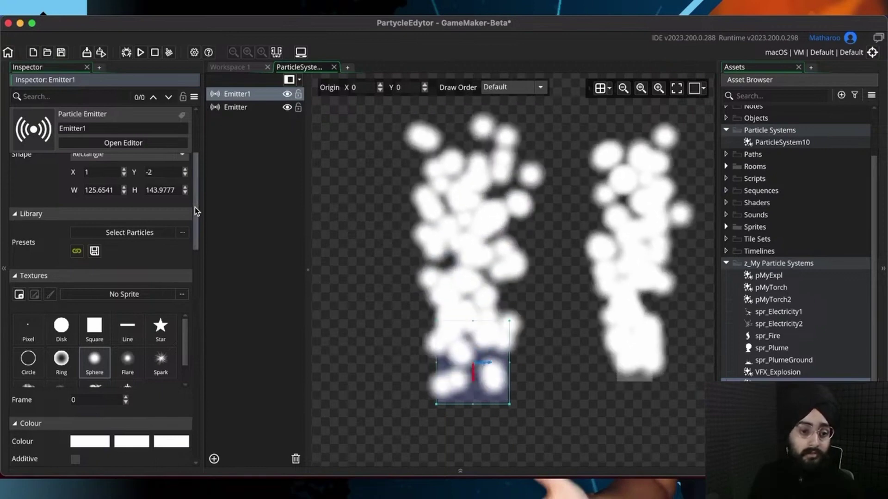
Step: Delete the Emitter1 preset from the particle preset library
click(137, 235)
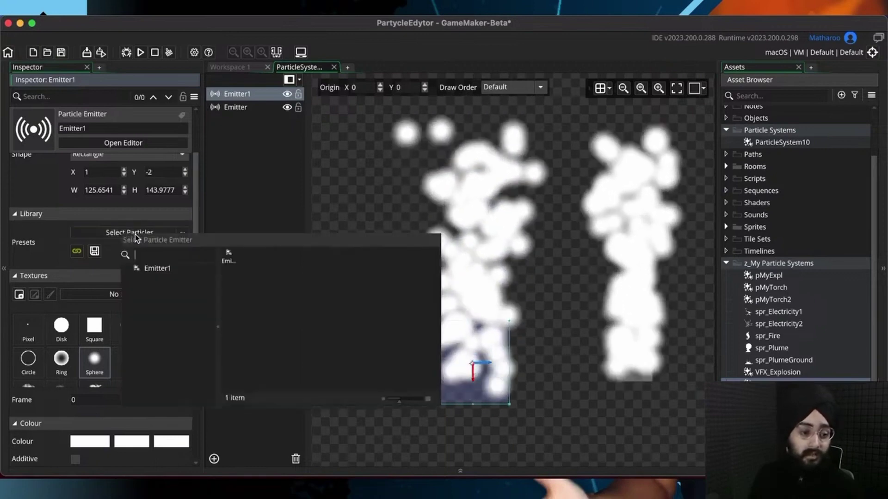
click(229, 255)
key(Delete)
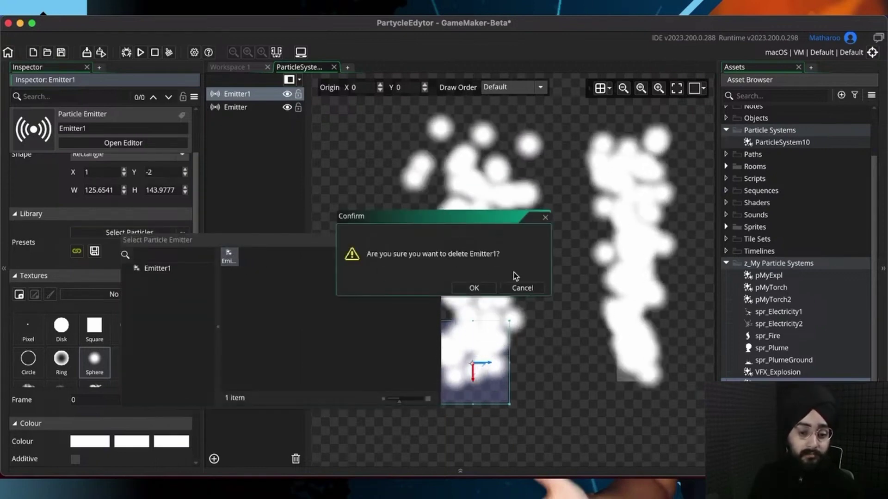
click(476, 286)
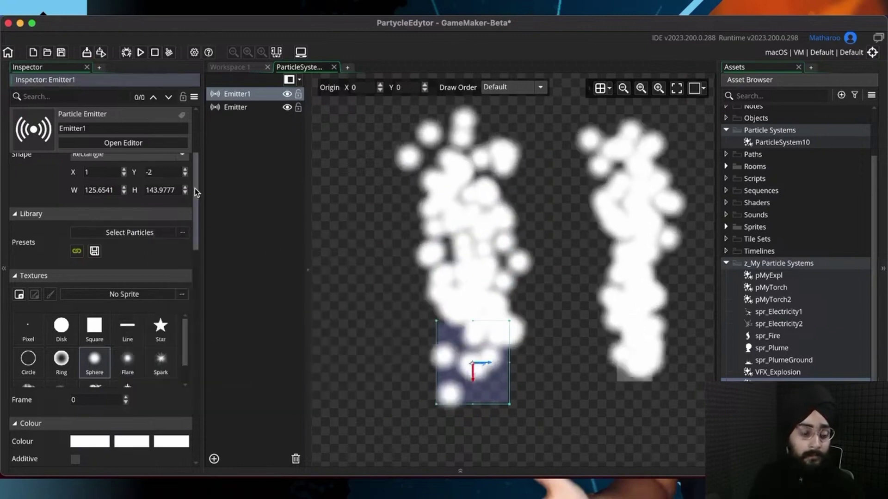
Step: Try the Pixel, Disk, Square, Line, Star and Circle textures on Emitter1's particles
drag(195, 187, 195, 219)
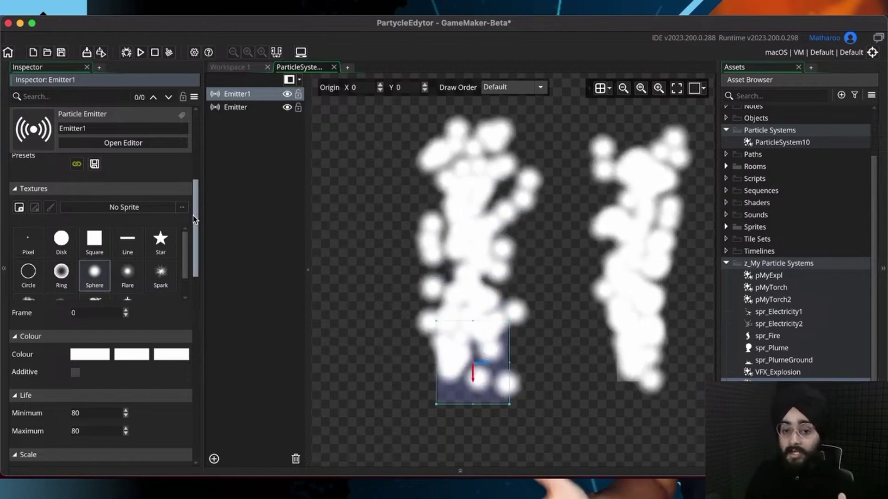
drag(195, 219, 190, 221)
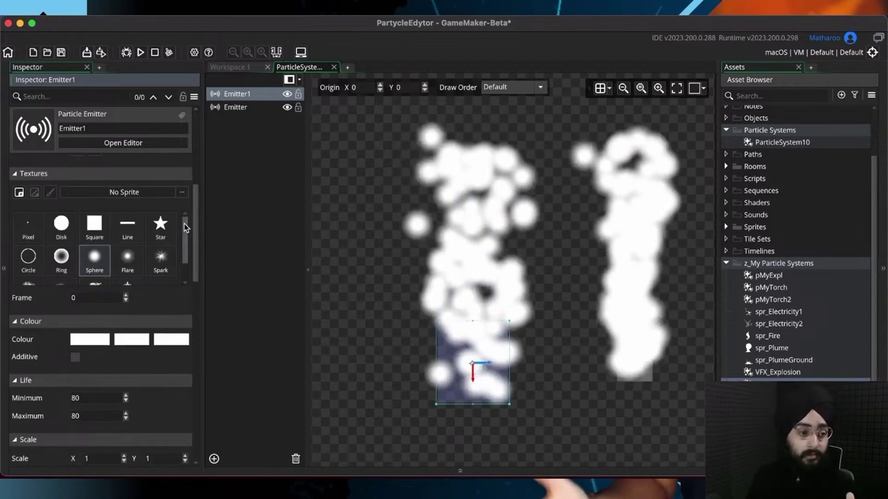
mouse_move(184, 224)
mouse_down()
mouse_move(181, 242)
mouse_move(187, 224)
mouse_up()
click(28, 233)
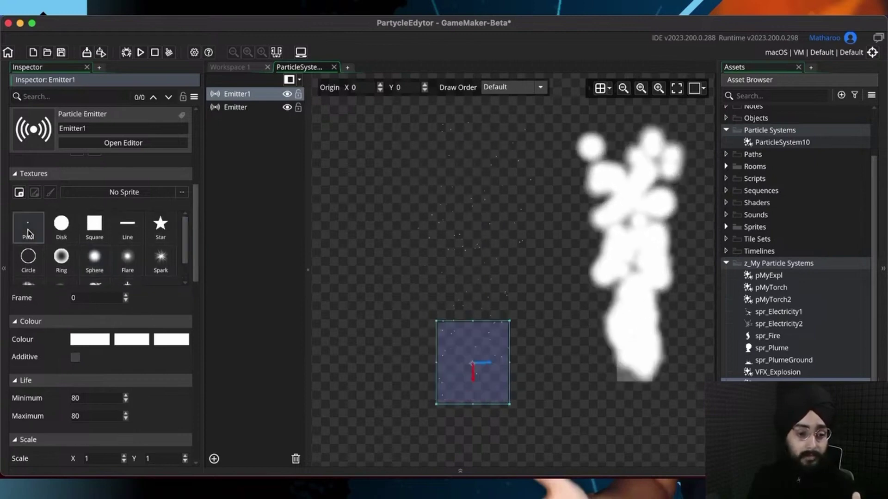
click(65, 231)
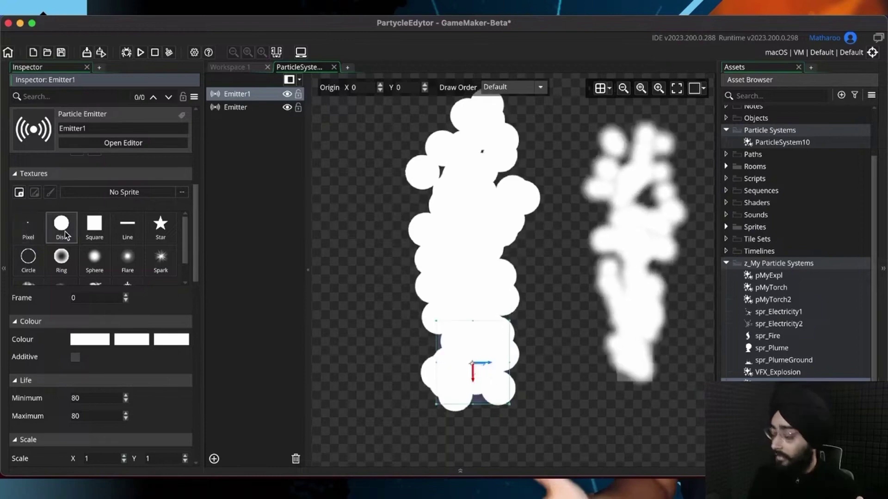
click(97, 234)
click(128, 231)
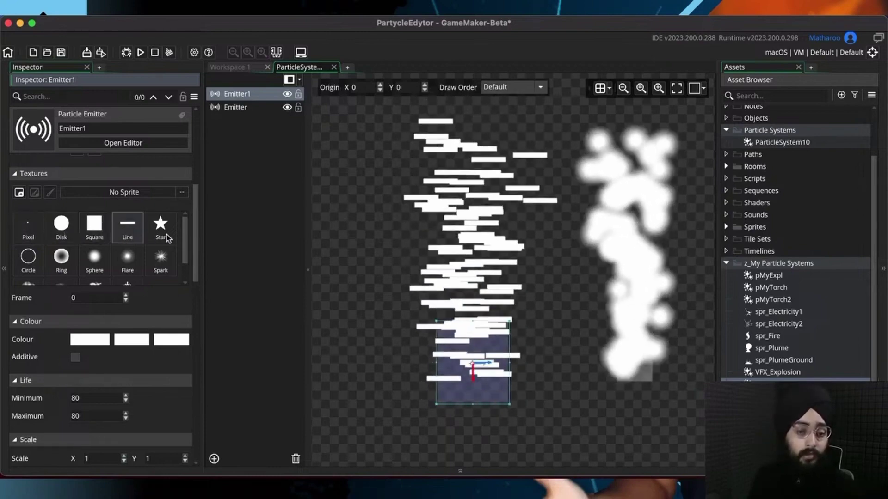
click(164, 231)
click(29, 258)
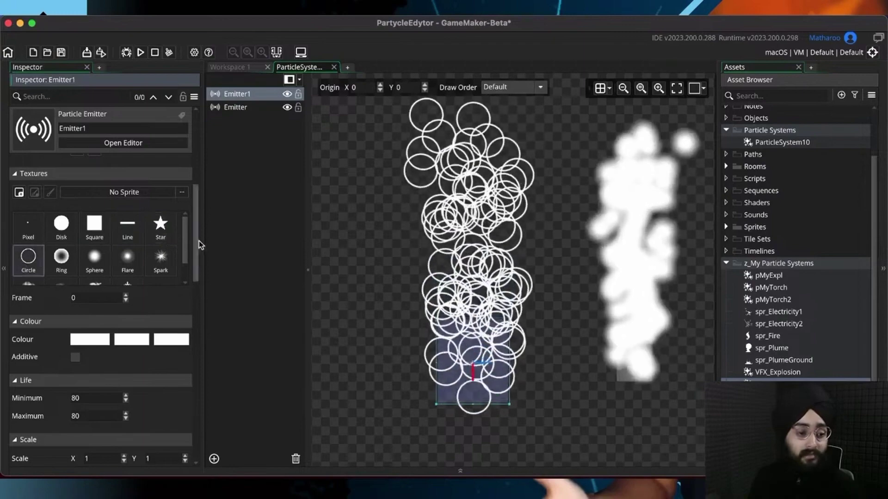
Step: Try the Snow, Flare and Spark textures on Emitter1's particles, ending on Pixel
drag(186, 245, 184, 263)
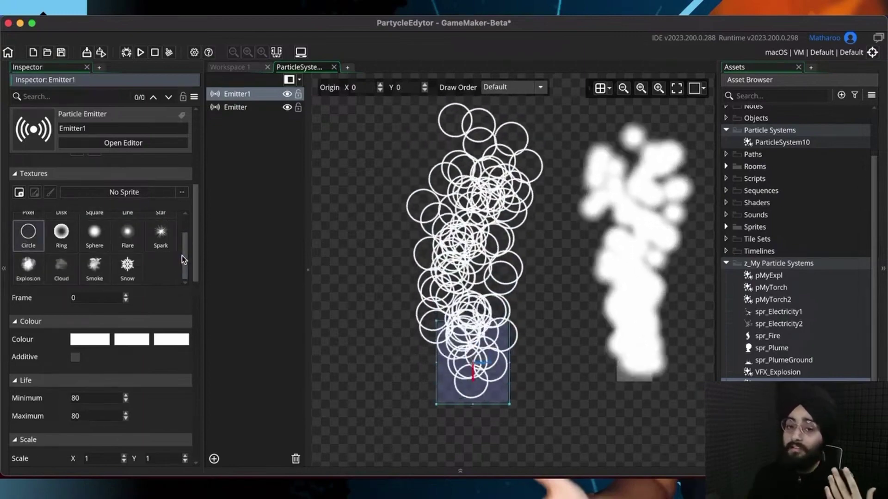
click(131, 267)
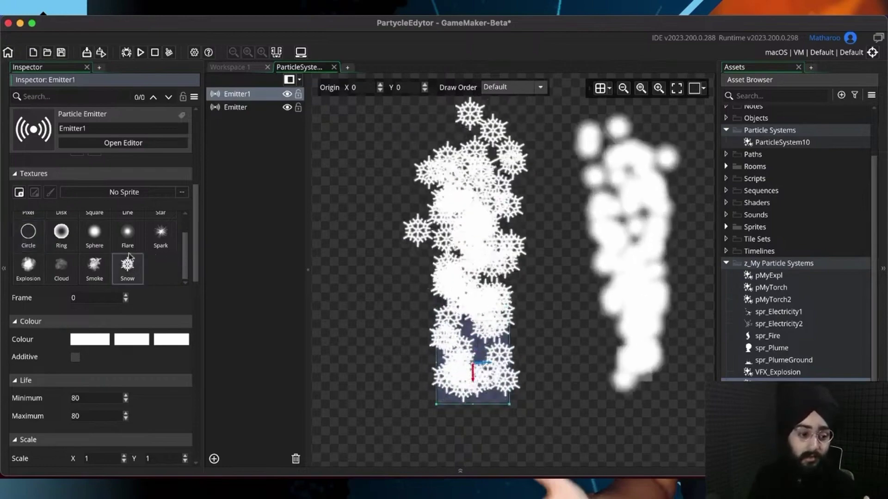
click(129, 234)
click(161, 235)
scroll(163, 249, up, 1)
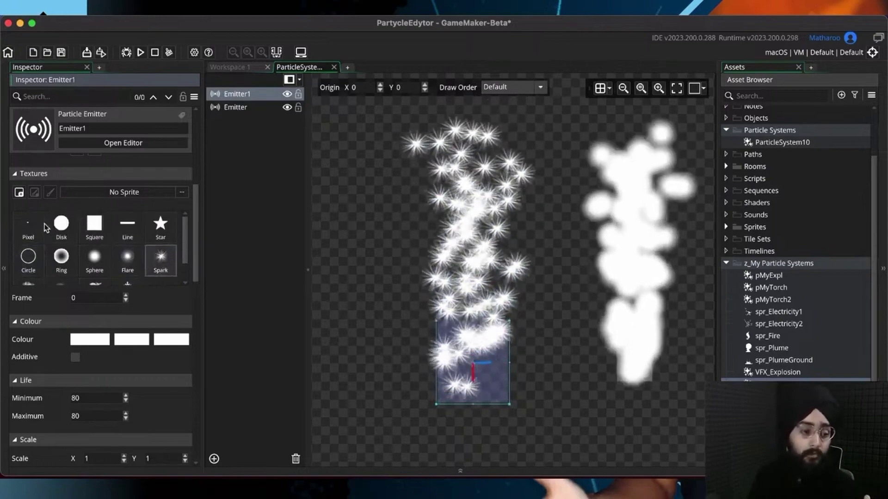
click(39, 226)
Step: View the project sprites that can be chosen as Emitter1's particle texture
click(107, 190)
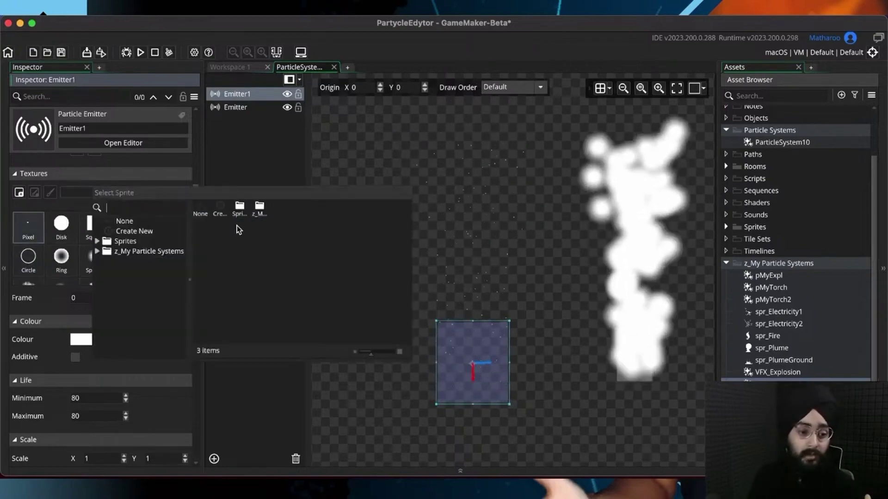
click(143, 176)
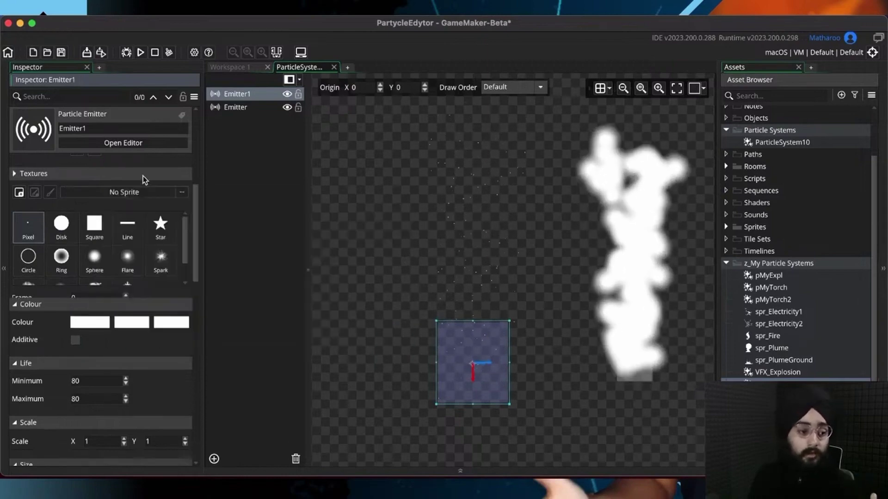
click(143, 176)
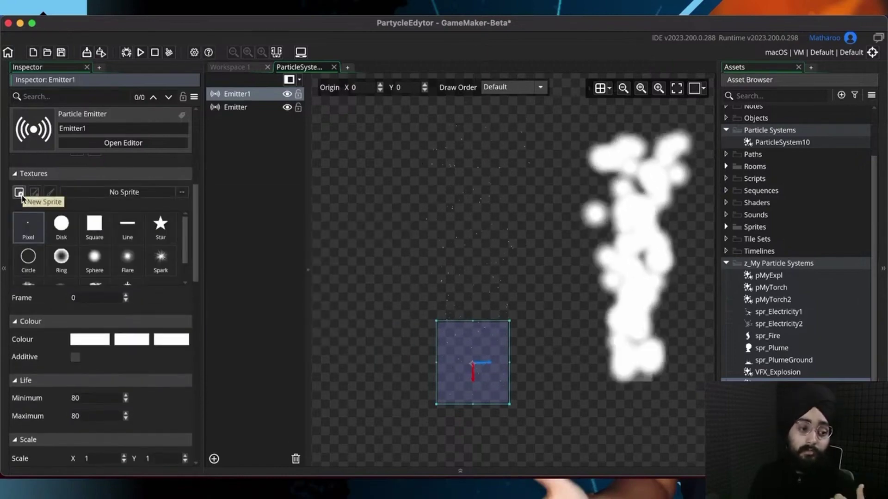
Step: Create a new sprite for Emitter1's texture and draw the white letters LOL across it with a size 5 square brush
click(19, 192)
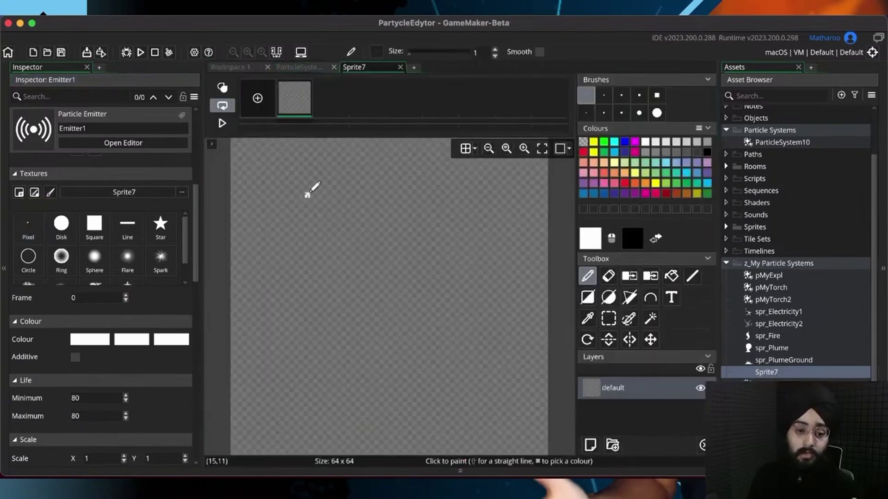
click(310, 189)
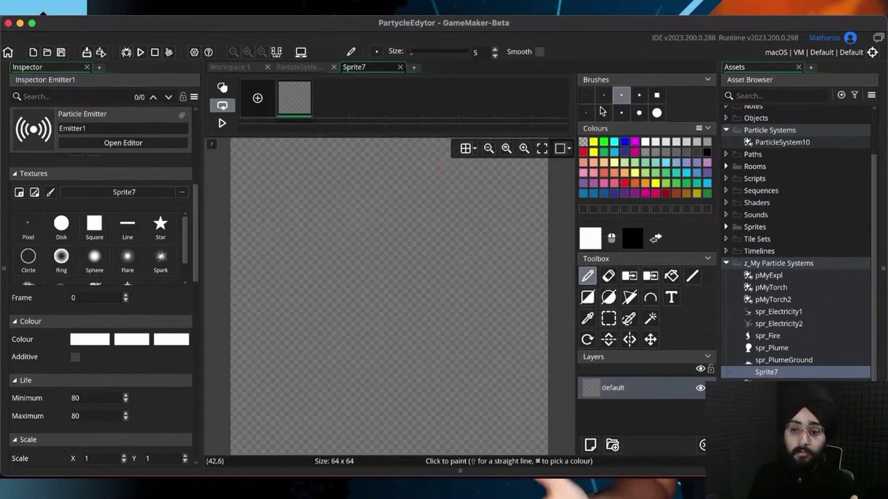
mouse_move(244, 231)
mouse_down()
mouse_move(258, 315)
mouse_move(324, 398)
mouse_up()
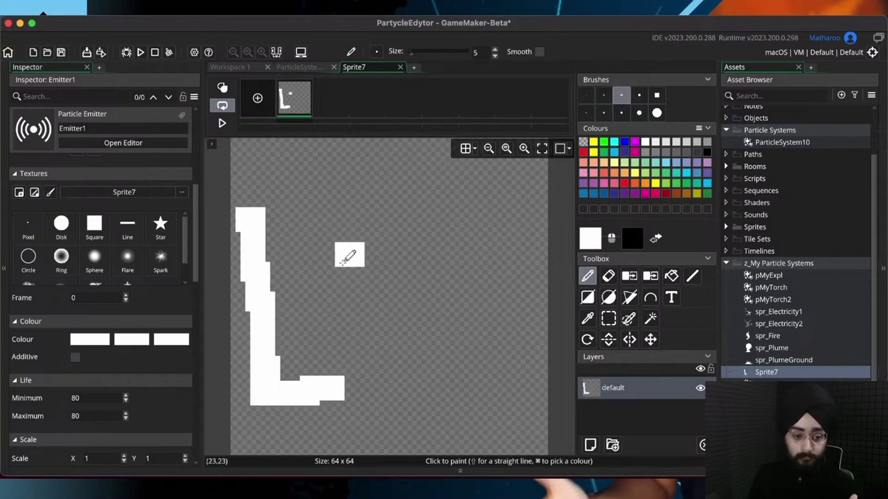
mouse_move(343, 263)
mouse_down()
mouse_move(432, 283)
mouse_move(376, 235)
mouse_up()
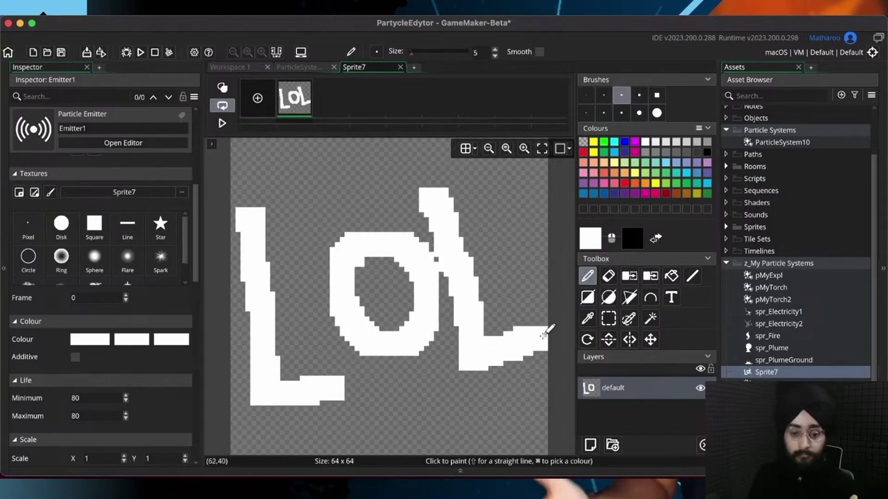
Step: Return to the particle system and lower Emitter1's particle count to -5
click(316, 69)
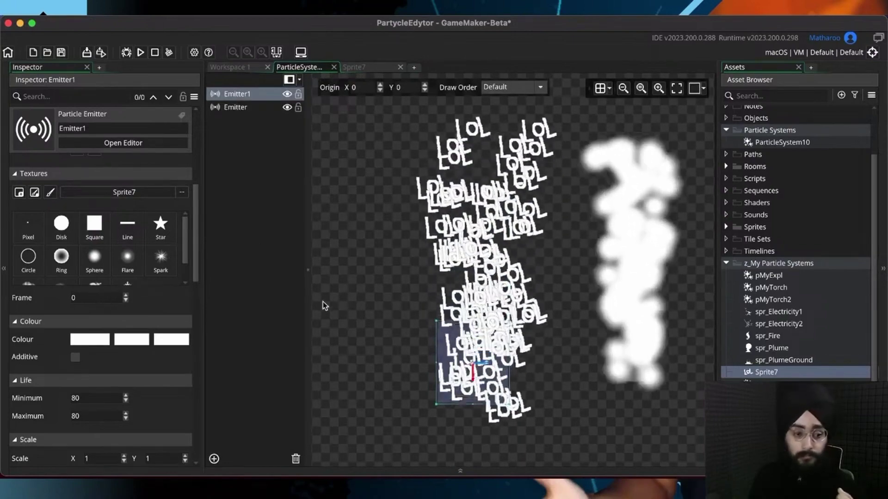
scroll(180, 307, up, 5)
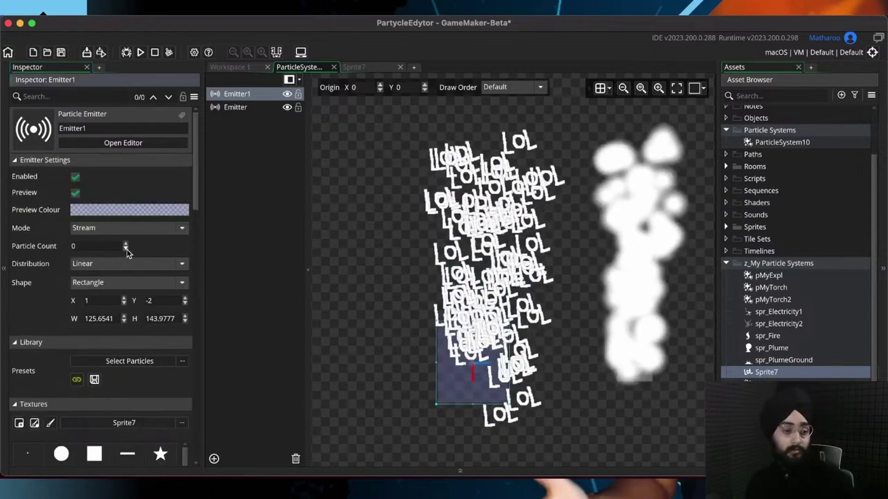
click(126, 250)
click(127, 249)
click(127, 250)
click(126, 250)
click(126, 249)
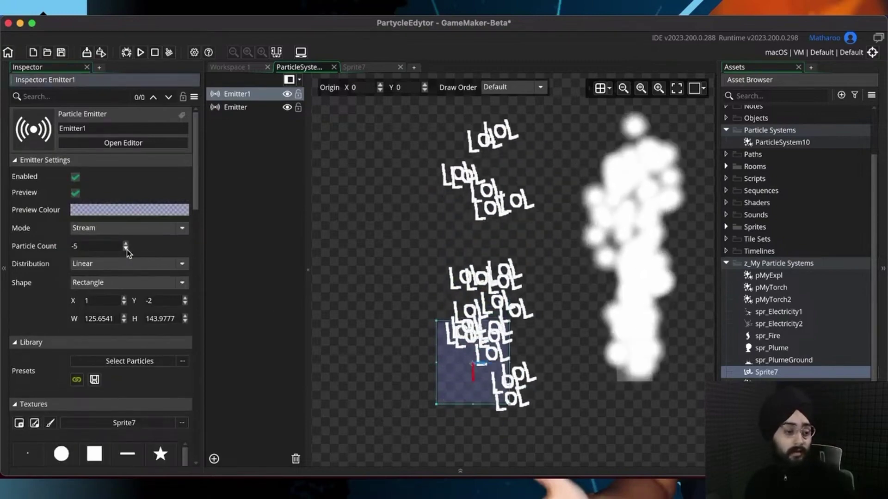
Step: Raise Emitter1's particle count to 1
click(126, 244)
click(126, 244)
click(127, 244)
click(126, 244)
click(126, 244)
click(126, 244)
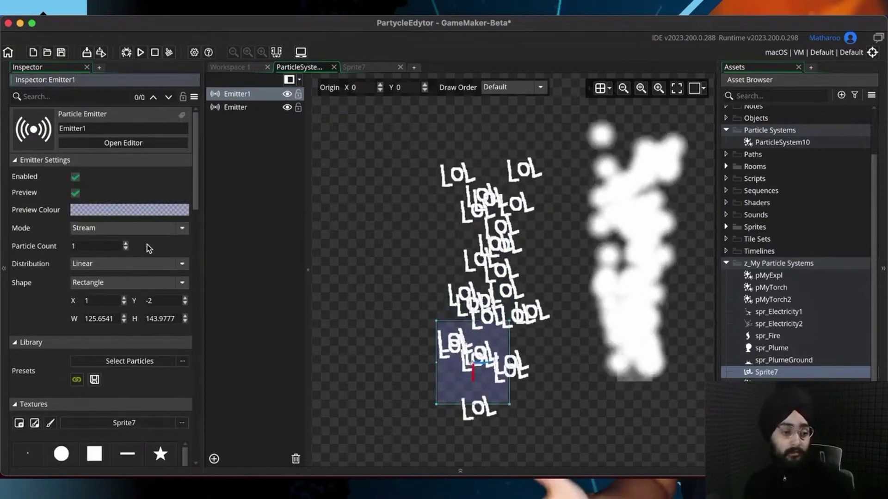
Step: Reset Emitter1's texture frame to 0 and give its particles the built-in Sphere texture
scroll(153, 248, down, 5)
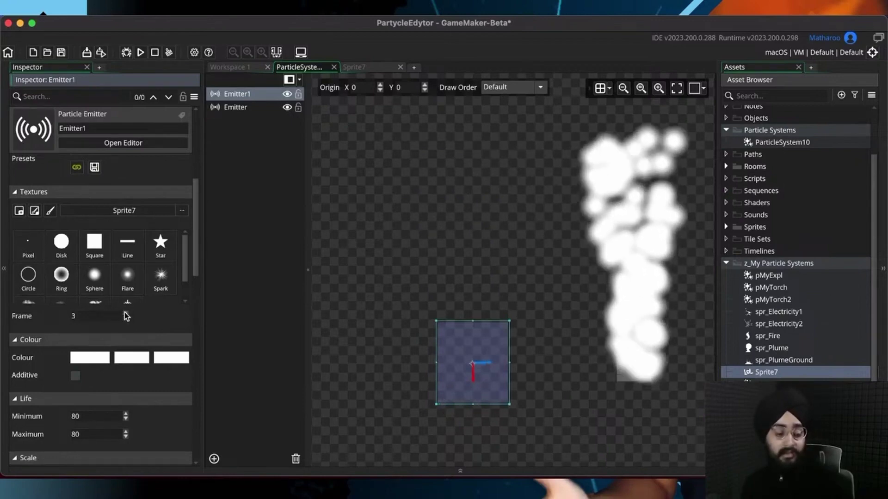
click(125, 318)
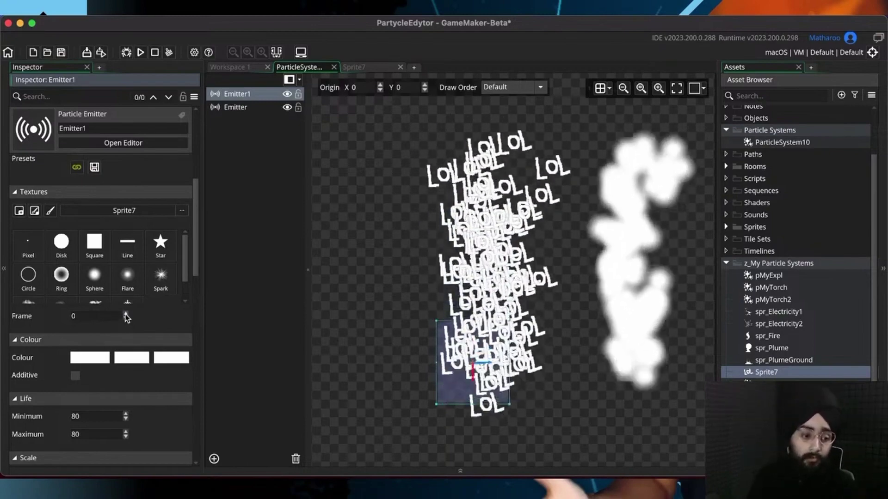
scroll(153, 308, down, 1)
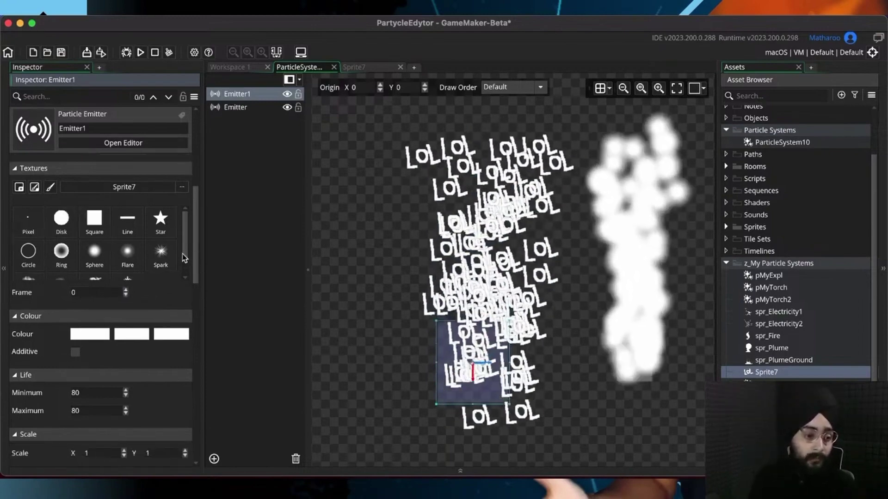
click(94, 254)
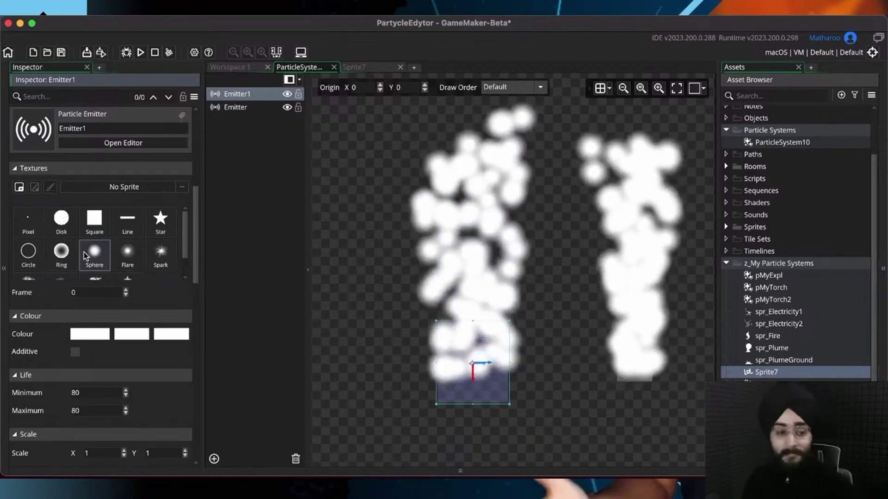
Step: Set the middle colour of Emitter1's particles to blue 007BFF
scroll(158, 304, down, 1)
scroll(169, 291, down, 3)
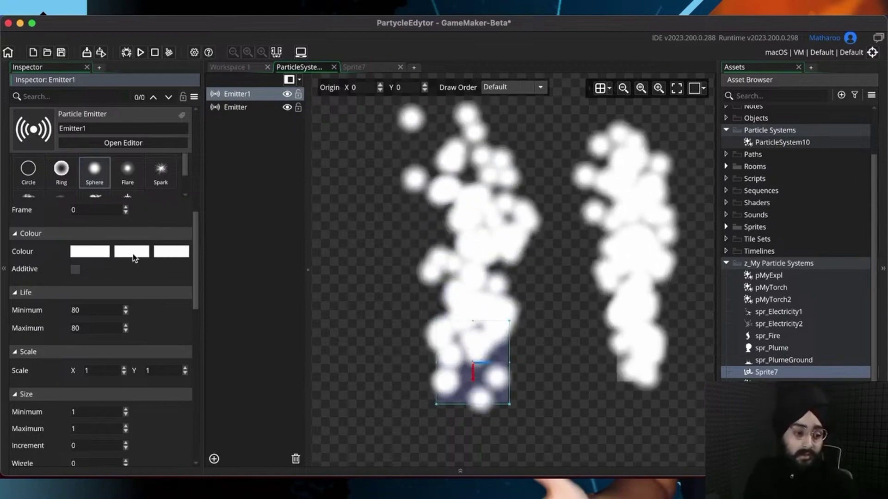
click(132, 254)
click(85, 99)
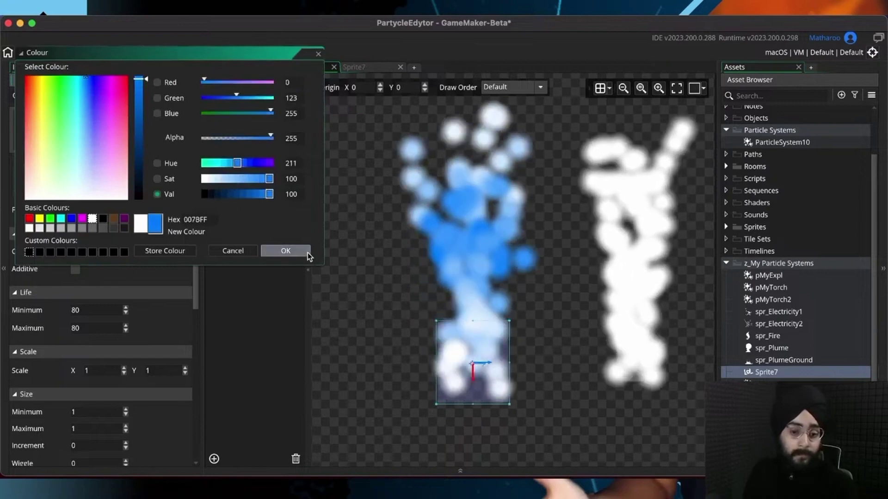
click(285, 251)
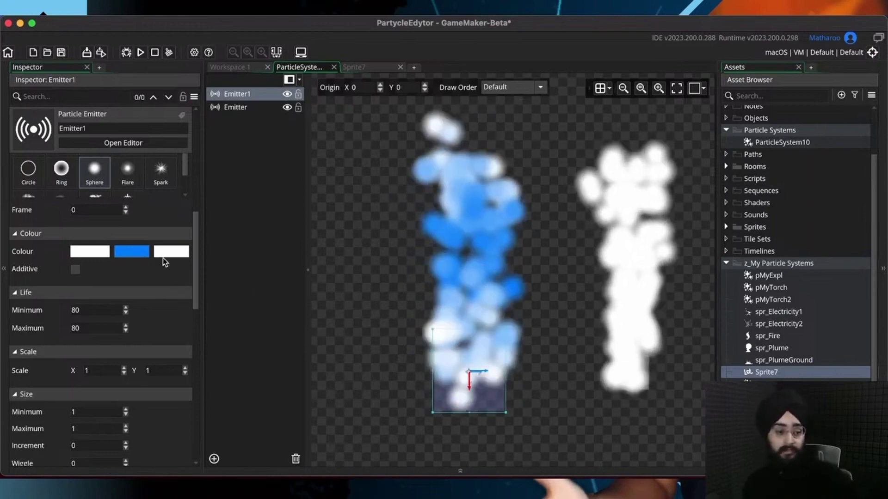
Step: Set the last colour of Emitter1's particles to green 00FF15
click(167, 252)
click(61, 77)
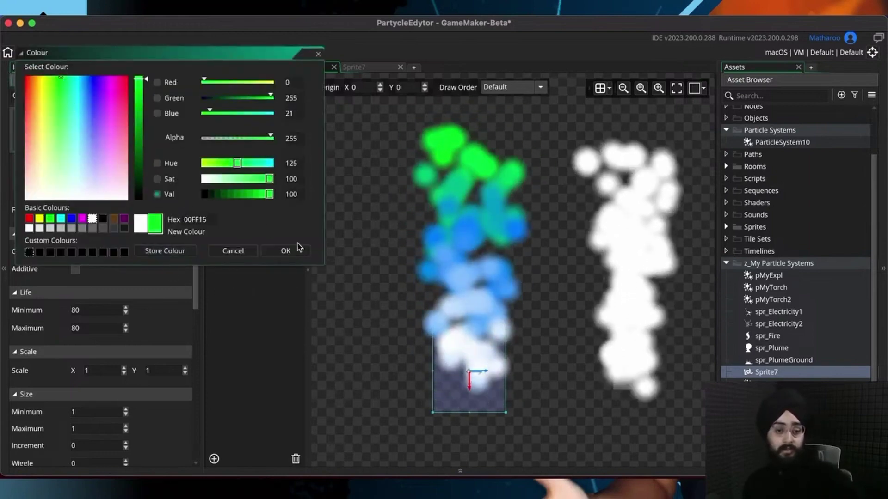
click(304, 250)
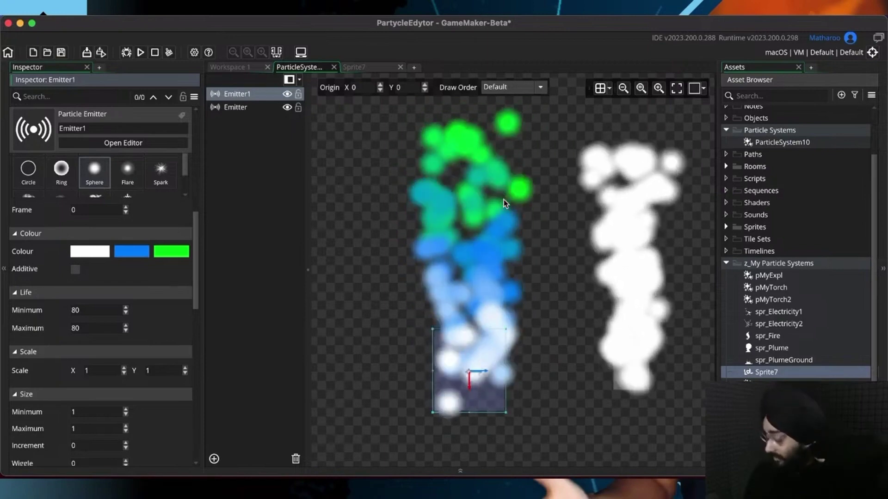
Step: Add two frames to Sprite7 and draw the white letters HI on its second frame
scroll(130, 229, up, 4)
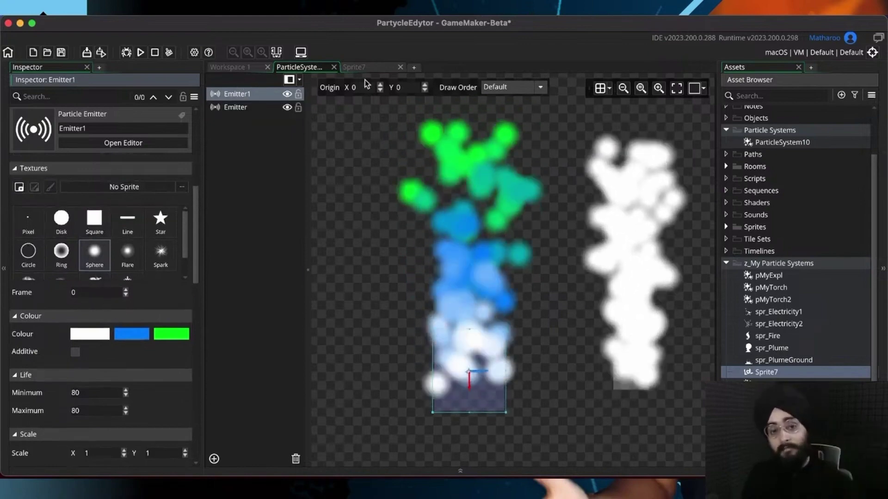
click(353, 67)
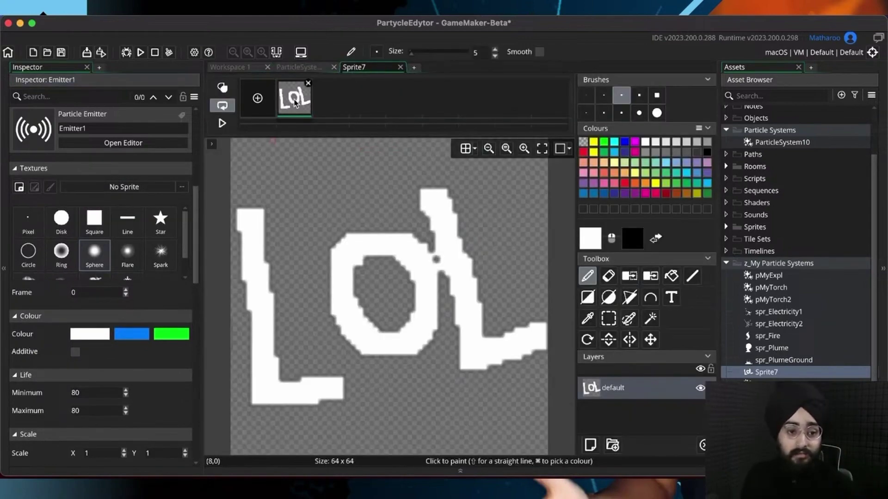
click(258, 100)
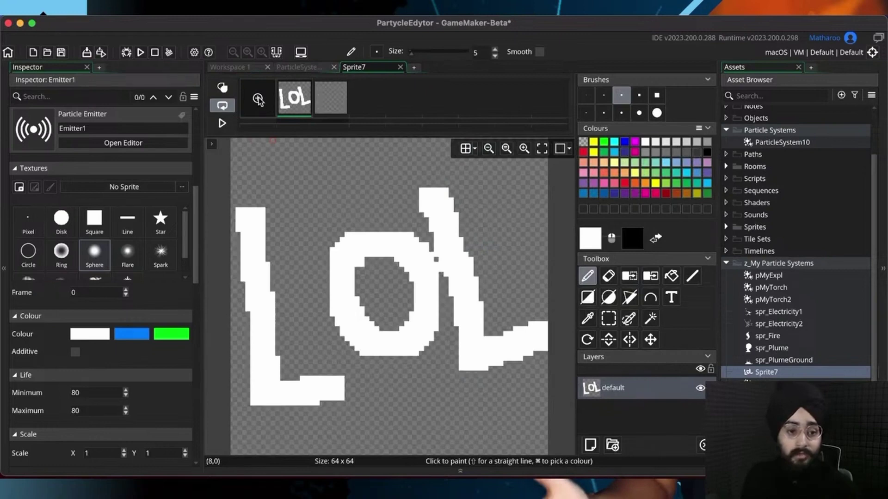
click(258, 100)
click(331, 97)
mouse_move(268, 216)
mouse_down()
mouse_move(283, 308)
mouse_move(336, 245)
mouse_move(357, 326)
mouse_up()
drag(443, 217, 447, 273)
Step: Draw a white smiley face with two square eyes and a curved mouth on Sprite7's third frame, and save the project
click(367, 98)
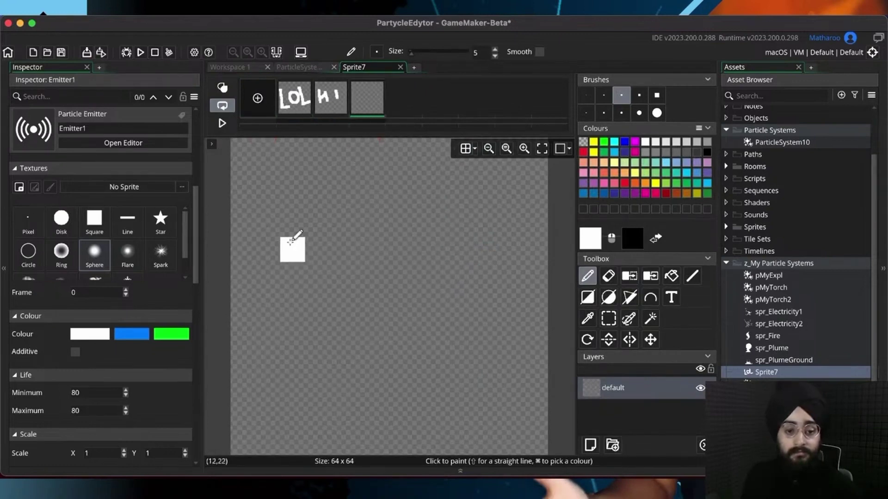
click(291, 245)
click(475, 235)
drag(356, 299, 446, 314)
key(super+s)
Step: Return to the particle system and assign Sprite7 from z_My Particle Systems as Emitter1's texture
click(298, 66)
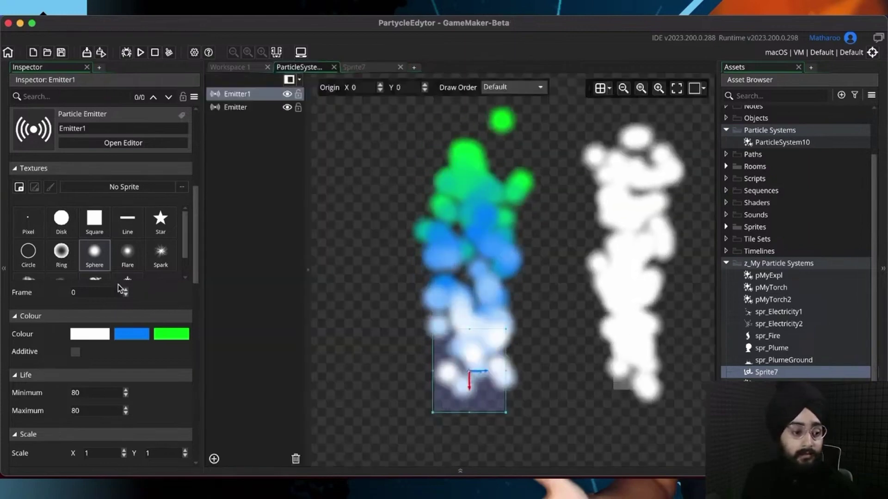
click(134, 201)
double_click(271, 231)
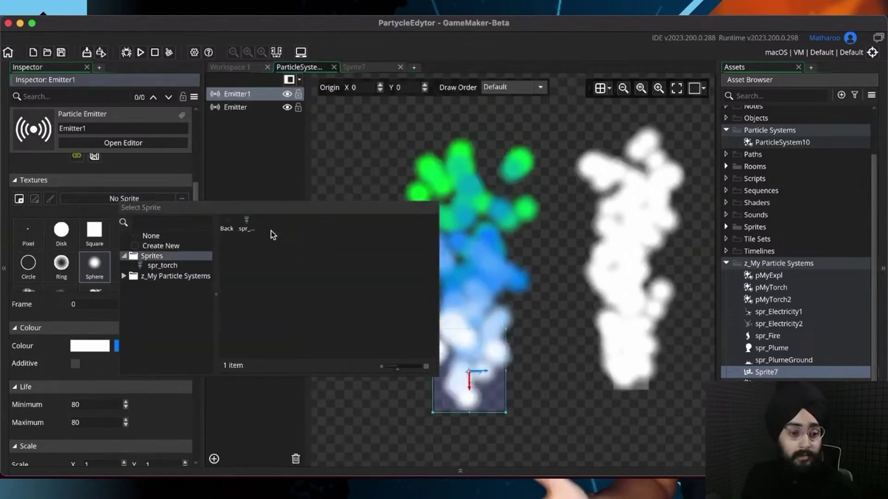
double_click(230, 225)
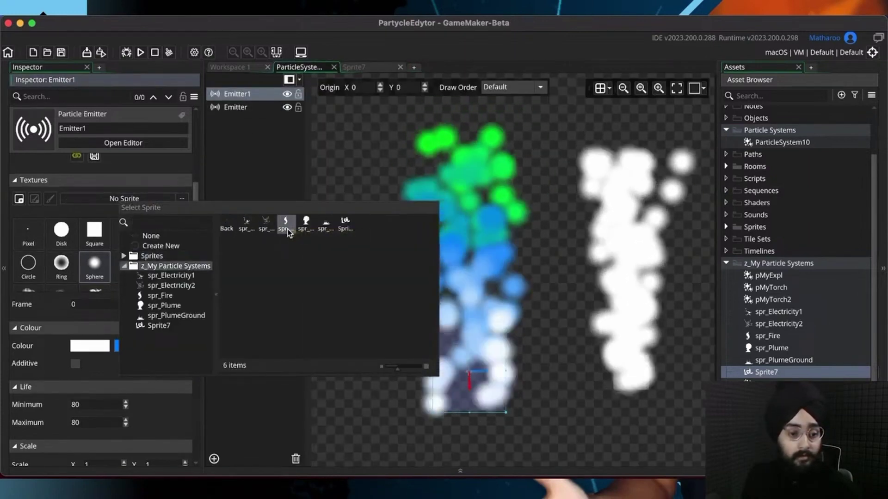
click(347, 226)
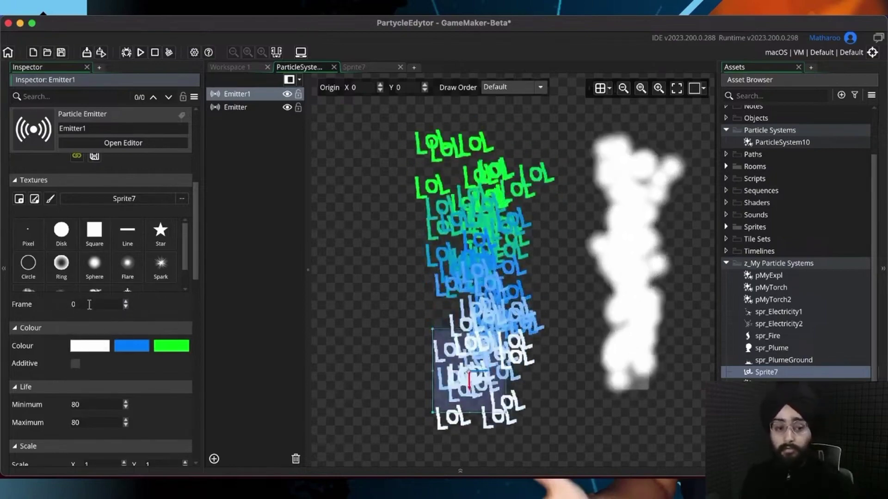
Step: Close the Sprite7 editor and switch Emitter1's texture back to Sphere
click(357, 71)
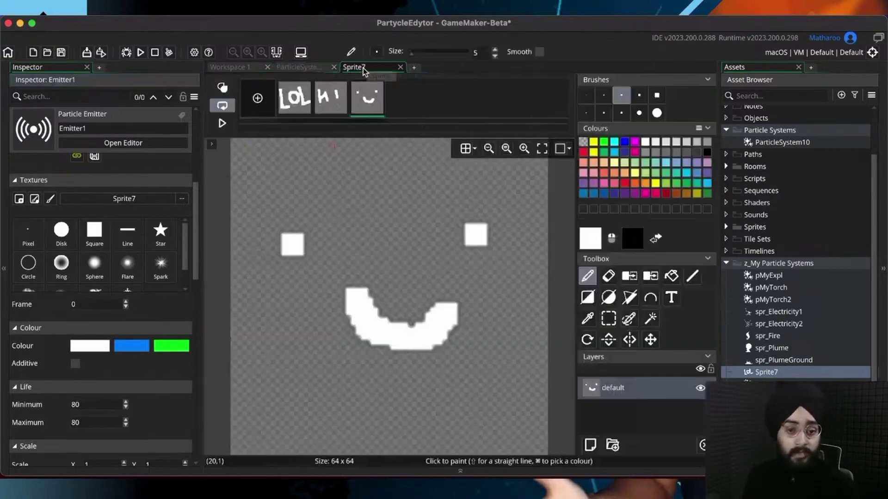
middle_click(364, 70)
click(94, 265)
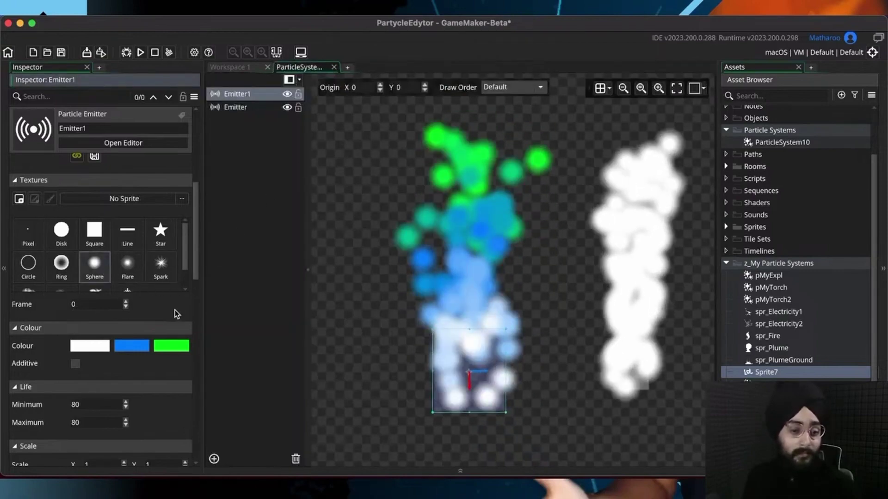
Step: Save the project and set the middle colour of Emitter1's particles to bright yellow
scroll(166, 305, down, 1)
scroll(160, 302, down, 5)
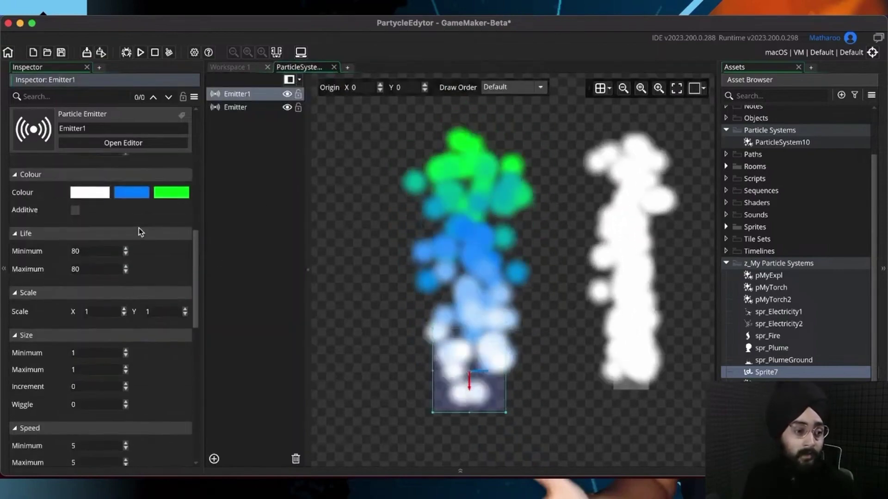
middle_drag(454, 294, 450, 309)
key(super+s)
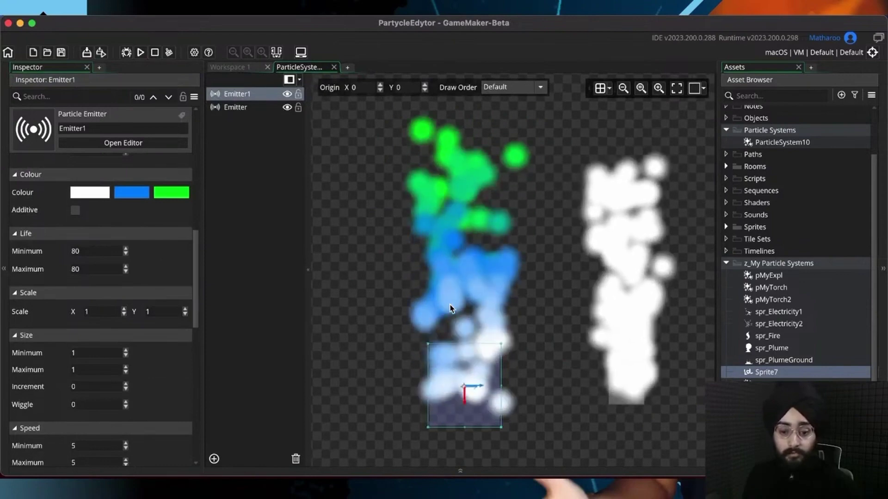
click(134, 192)
drag(40, 88, 41, 76)
click(286, 251)
Step: Set the last colour of Emitter1's particles to dark red DB1900
click(174, 190)
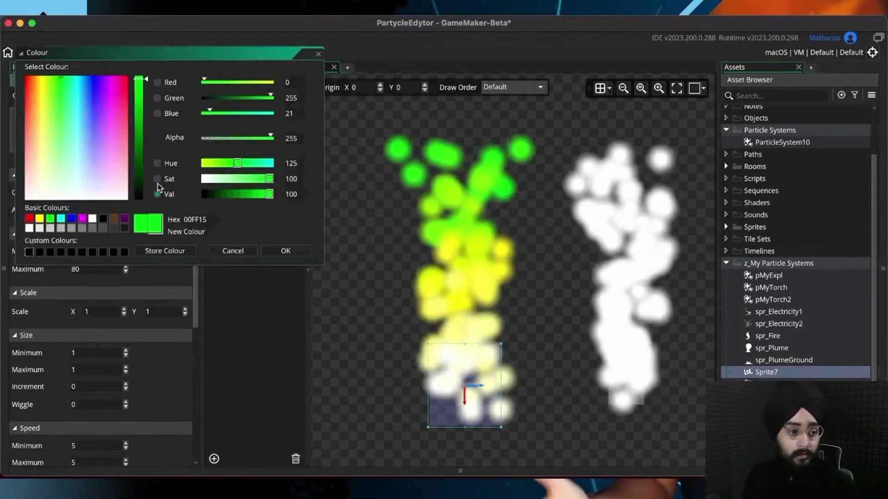
click(41, 80)
click(27, 77)
click(139, 95)
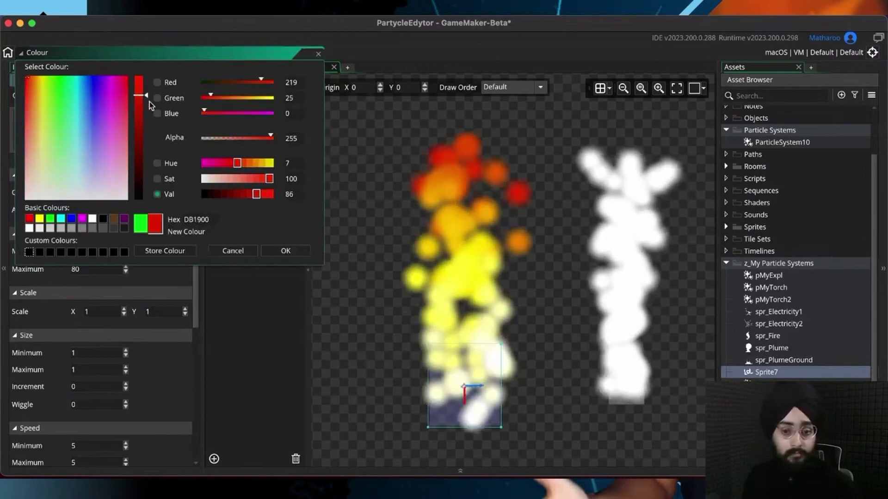
click(292, 249)
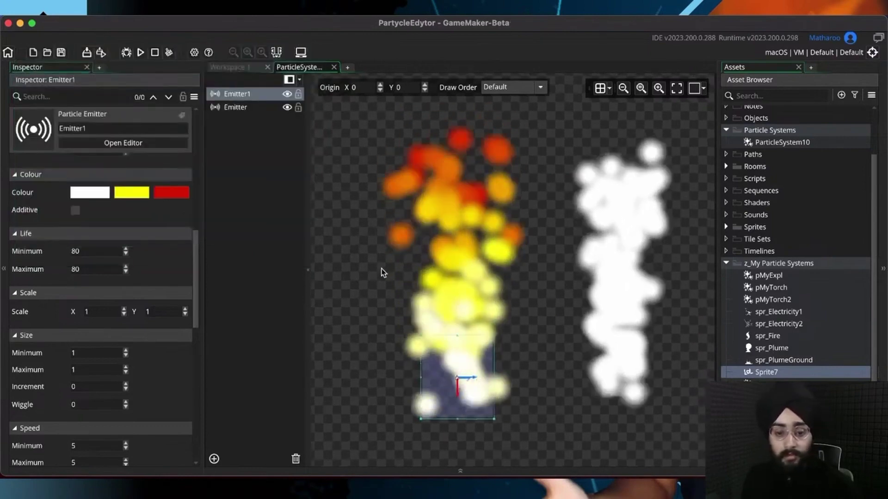
Step: Enable additive blending for Emitter1's particle colours and save the project
click(456, 390)
middle_drag(441, 279, 427, 306)
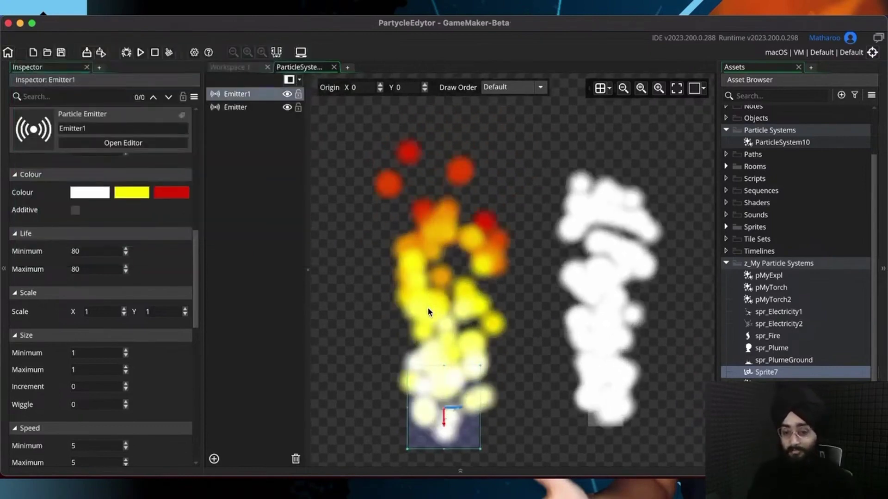
scroll(428, 307, up, 1)
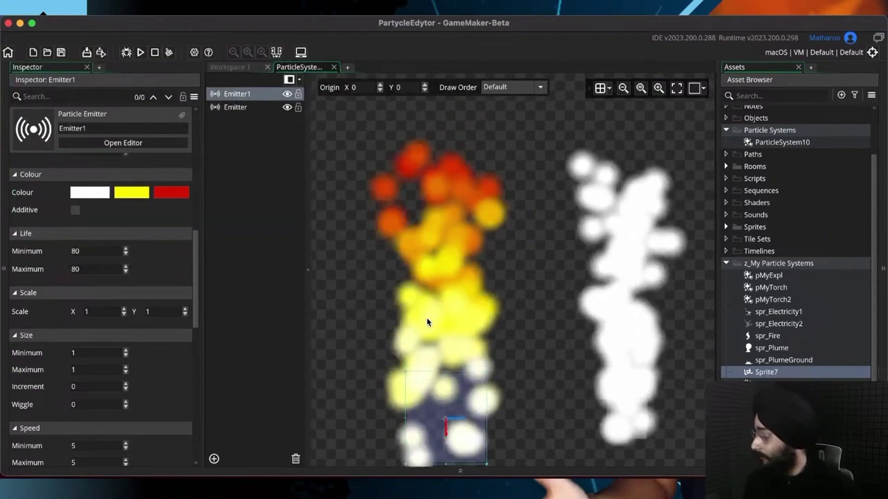
mouse_move(428, 312)
middle_down()
mouse_move(439, 288)
mouse_move(440, 306)
middle_up()
scroll(434, 295, up, 1)
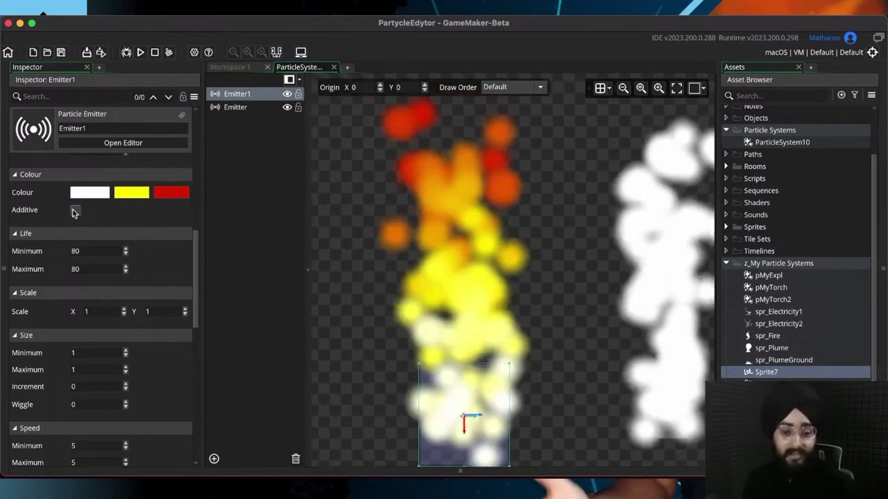
click(75, 210)
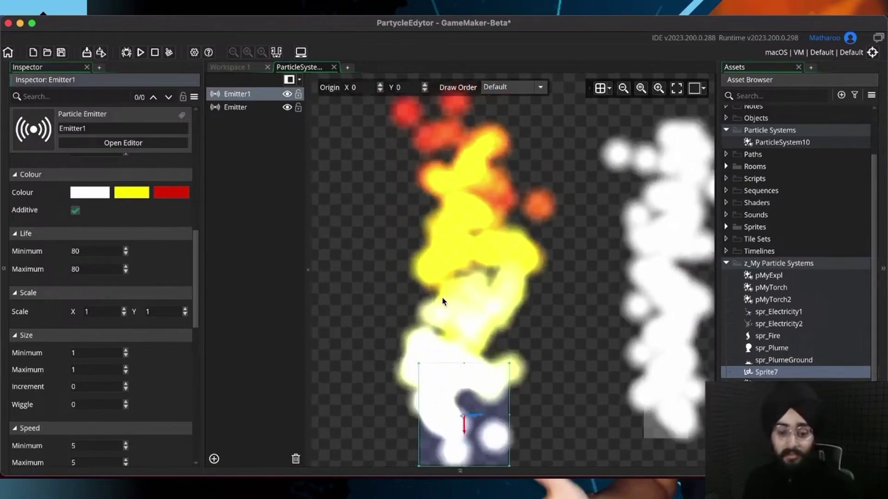
scroll(456, 227, down, 1)
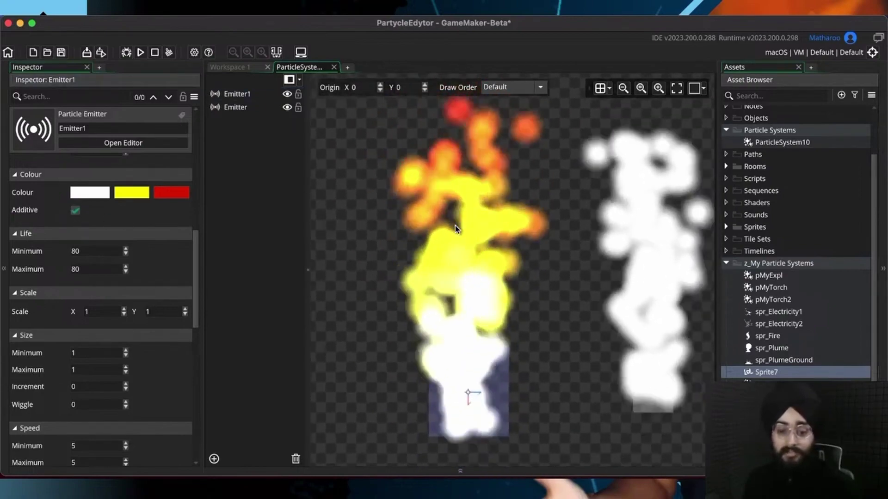
middle_drag(456, 236, 457, 276)
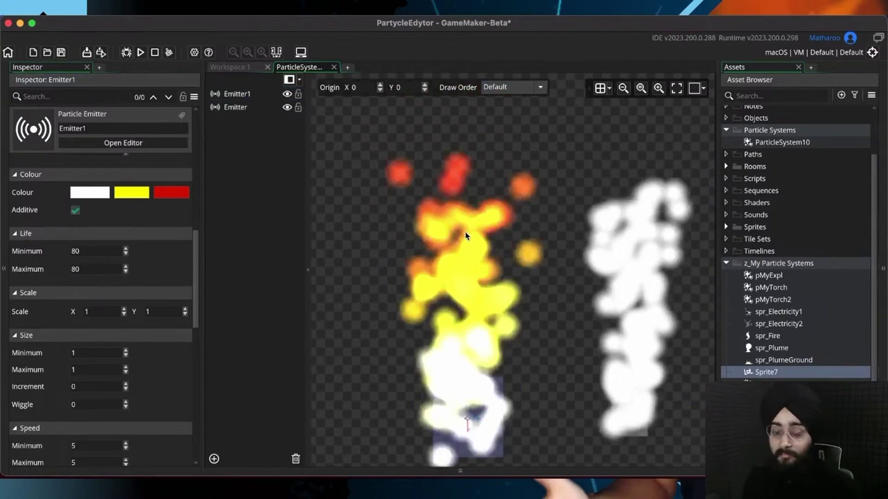
key(super+s)
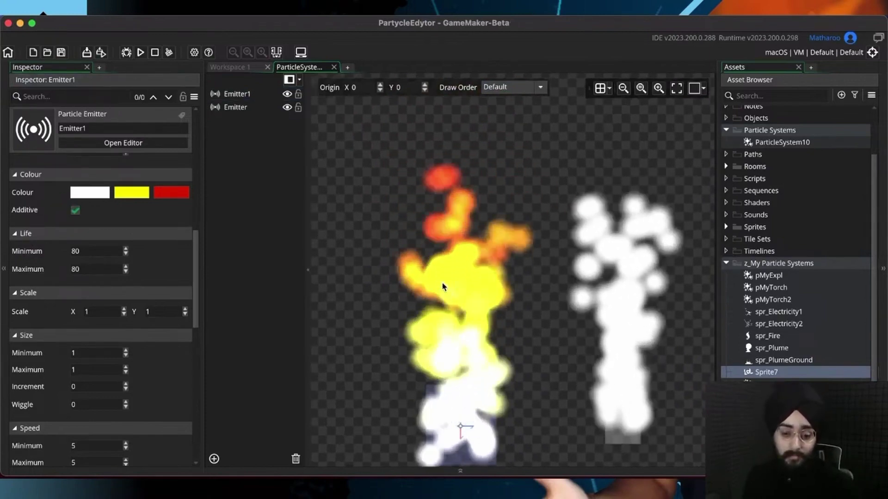
Step: Turn off additive blending for Emitter1's particles and set their last colour to black 000000
click(76, 210)
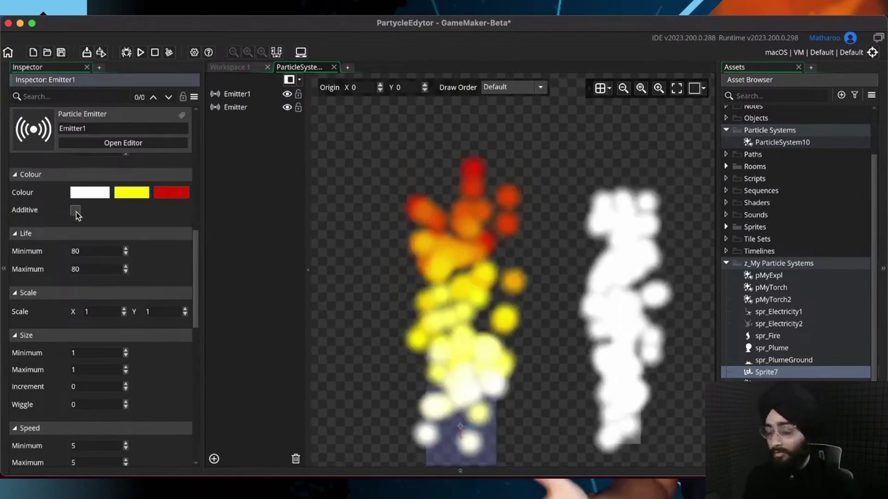
click(76, 211)
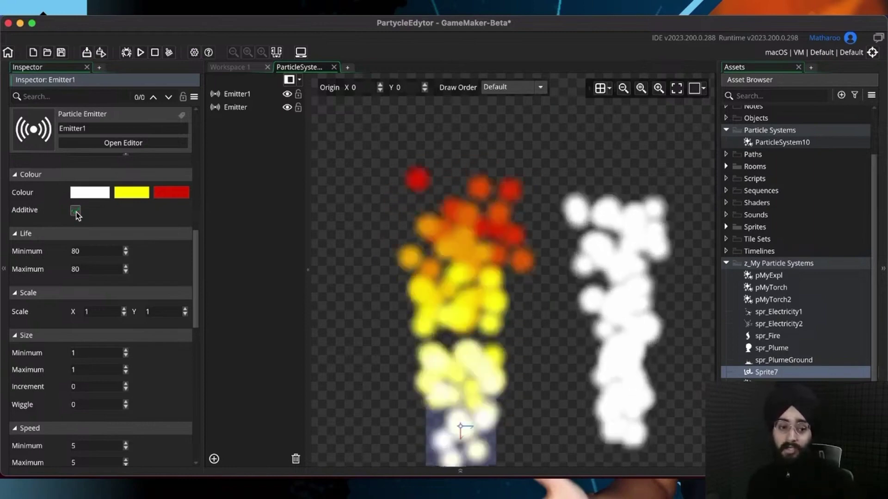
click(171, 194)
drag(139, 160, 139, 199)
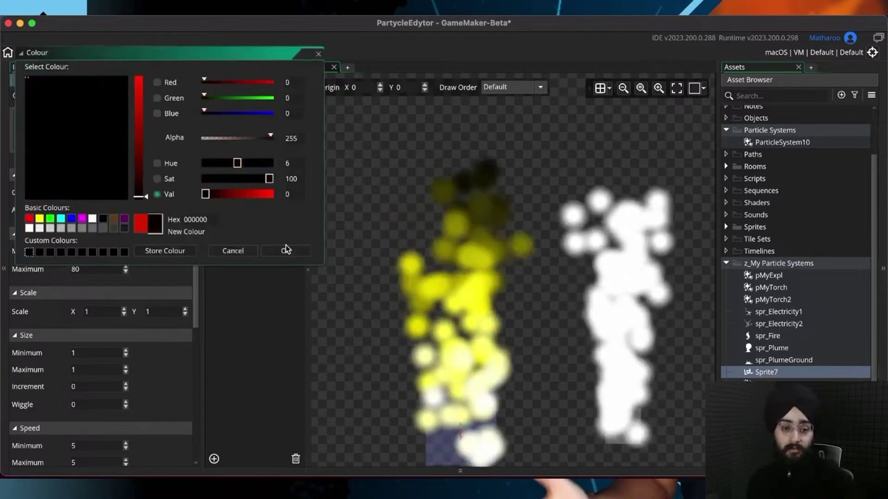
click(286, 251)
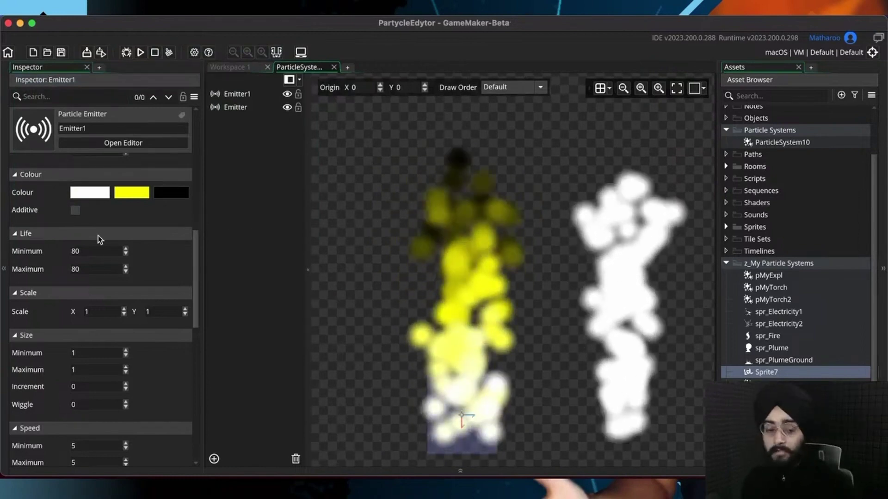
Step: Compare Emitter1's particles with additive blending on and off, leaving the blending disabled
click(72, 210)
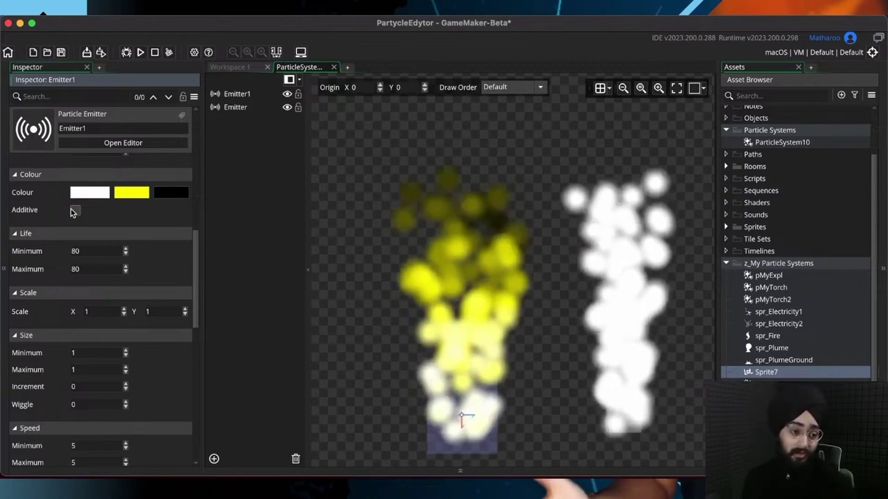
click(75, 211)
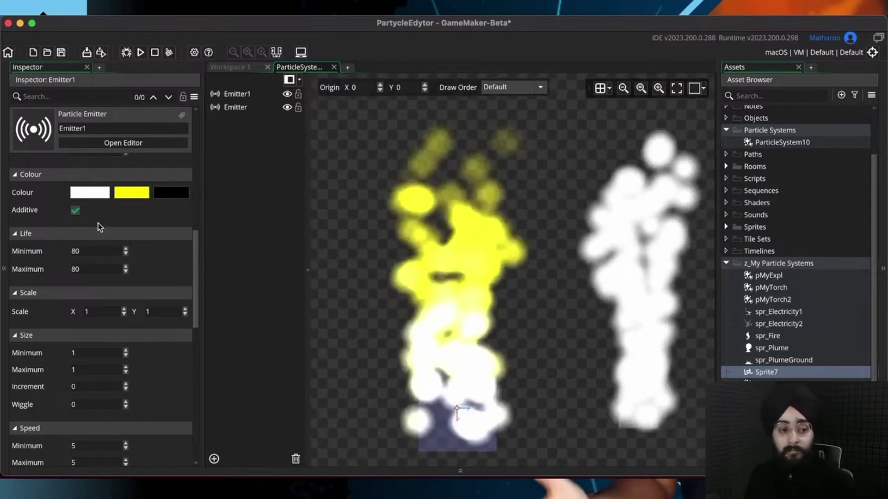
click(75, 211)
click(75, 211)
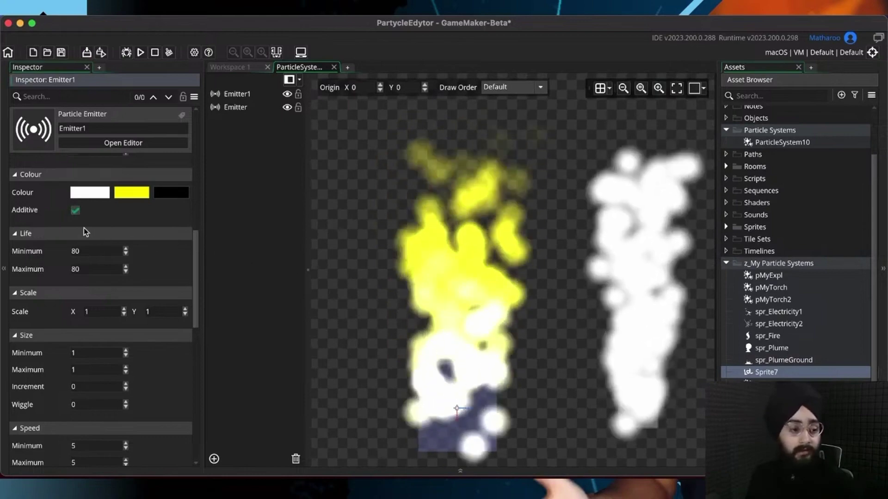
click(75, 210)
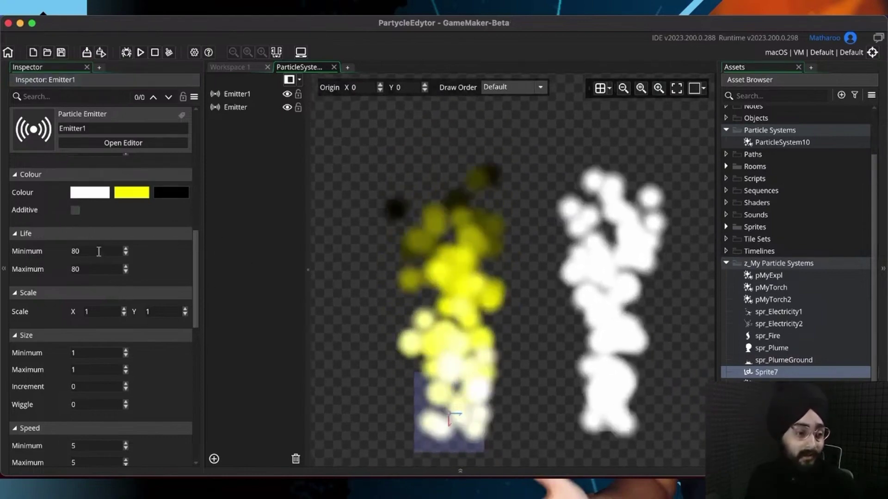
Step: Set Emitter1's particle life to a maximum of 200 and a minimum of 50, and save the project
scroll(93, 241, down, 3)
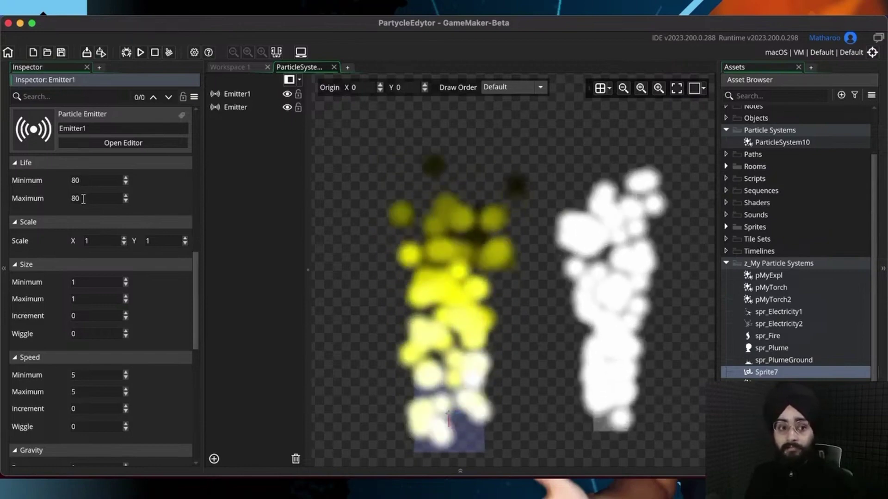
click(88, 200)
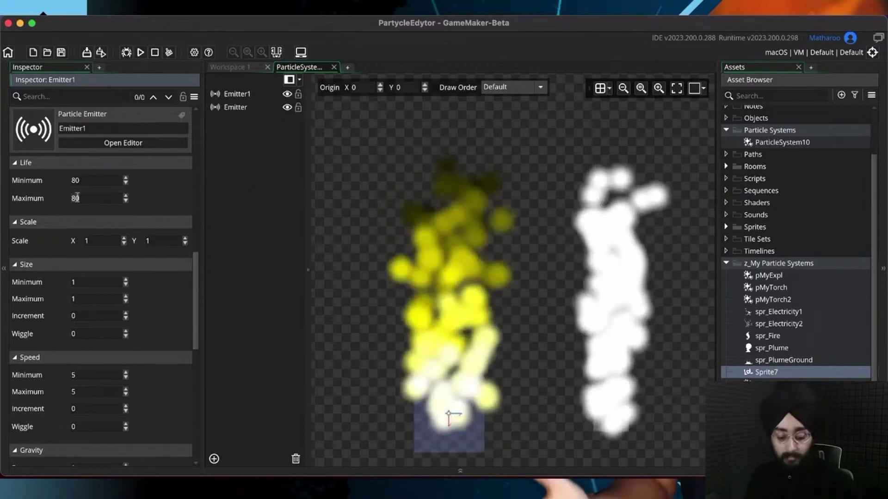
key(BackSpace)
key(BackSpace)
text(200)
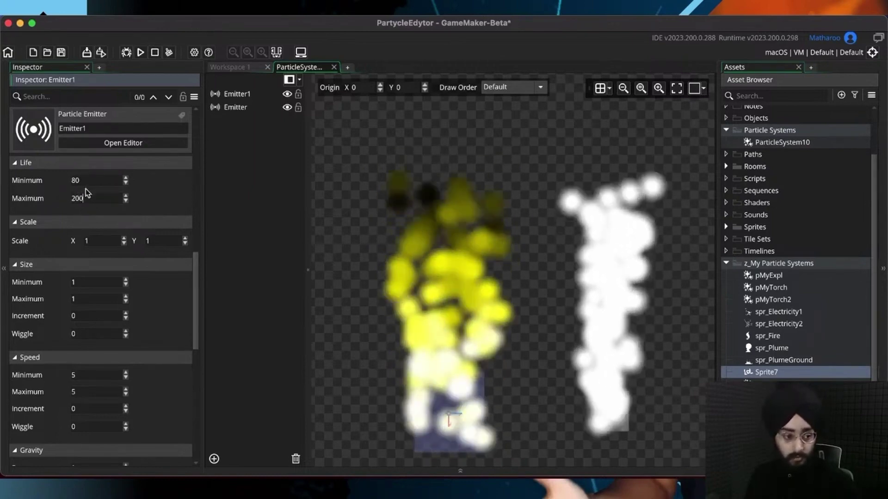
drag(85, 181, 41, 185)
text(50)
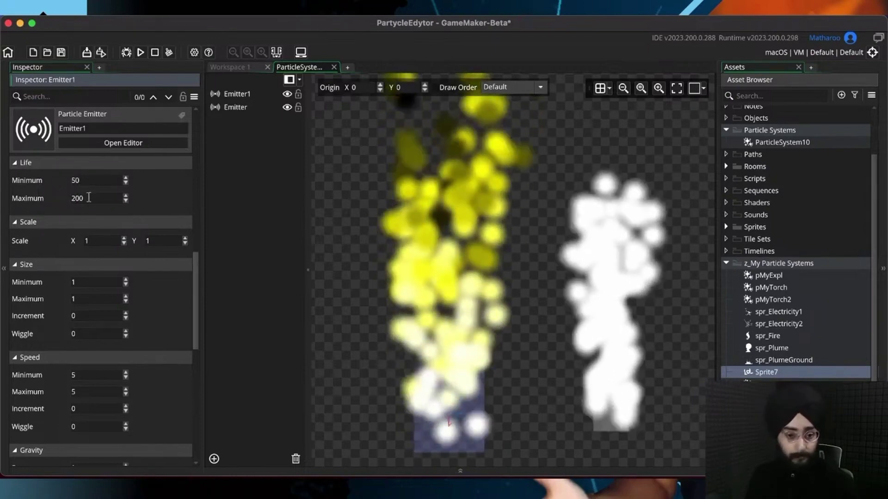
scroll(409, 281, down, 2)
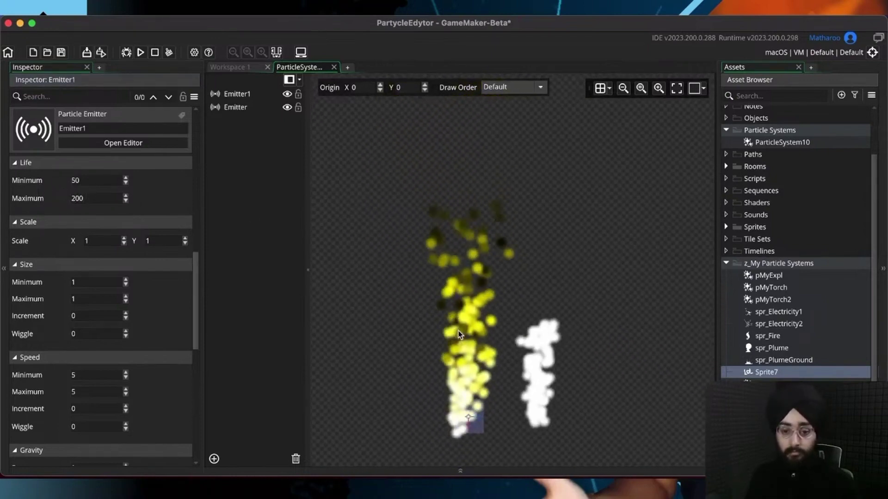
key(super+s)
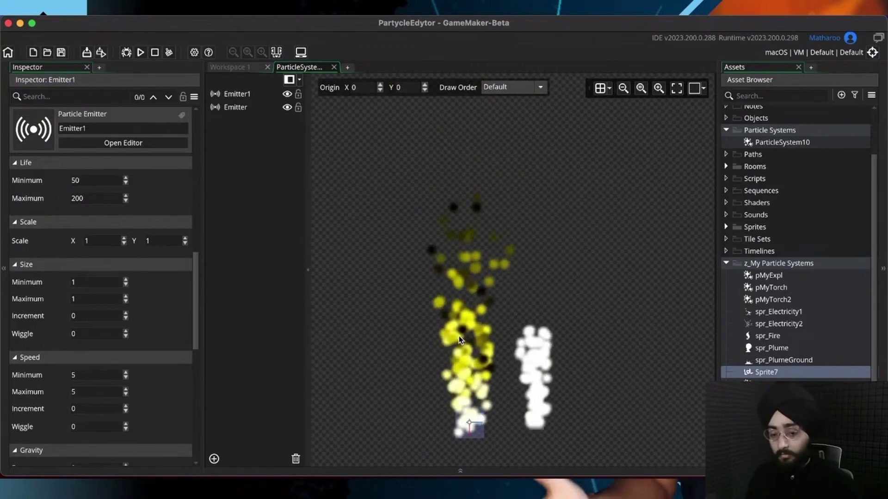
Step: Set the minimum particle life of Emitter1 to 200
scroll(431, 329, up, 2)
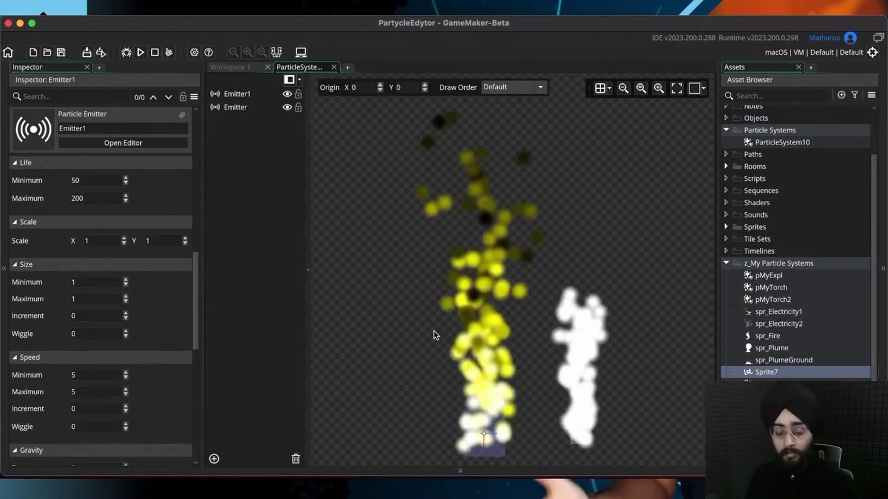
middle_drag(433, 331, 428, 335)
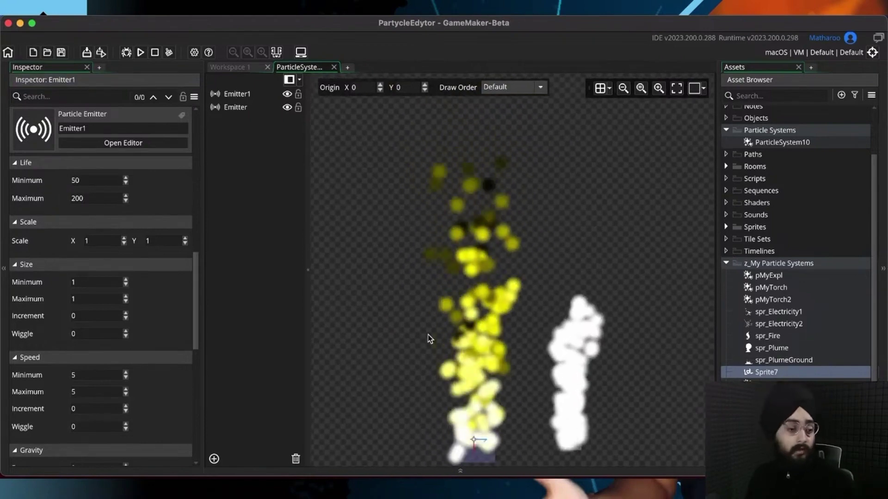
double_click(76, 181)
text(20)
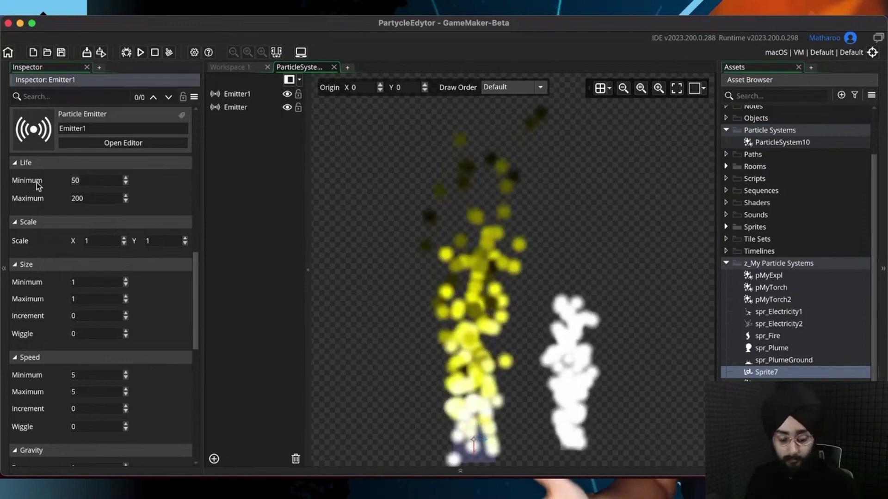
text(0)
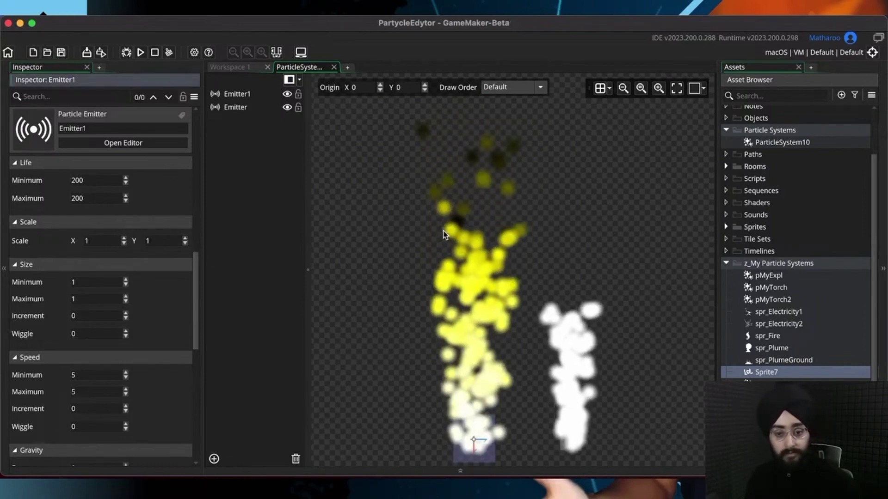
click(427, 264)
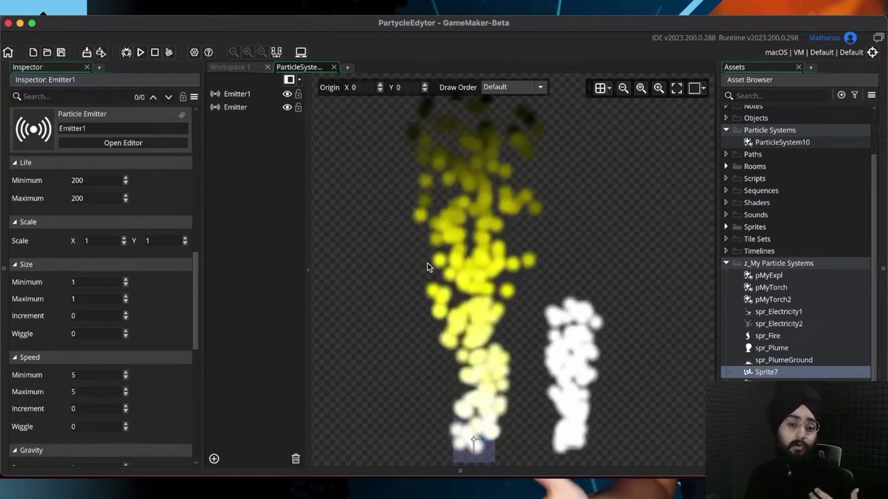
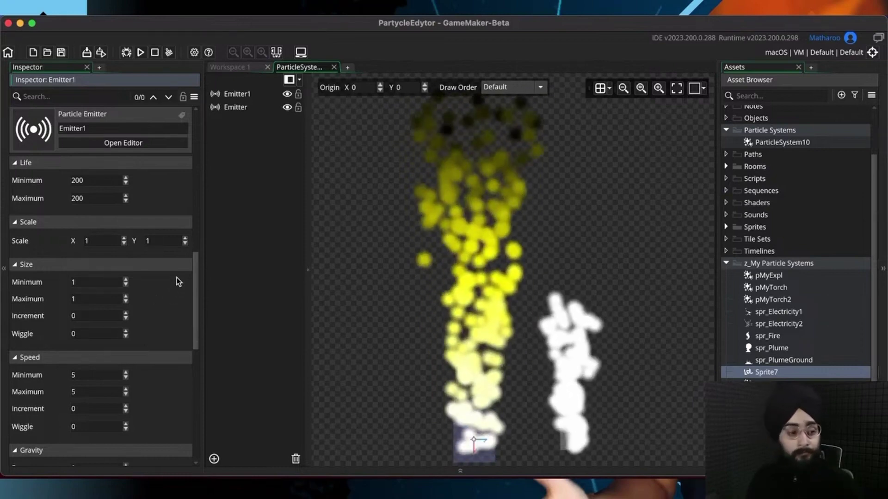
Step: Reset both the minimum and maximum particle life of Emitter1 to 80
drag(196, 268, 195, 268)
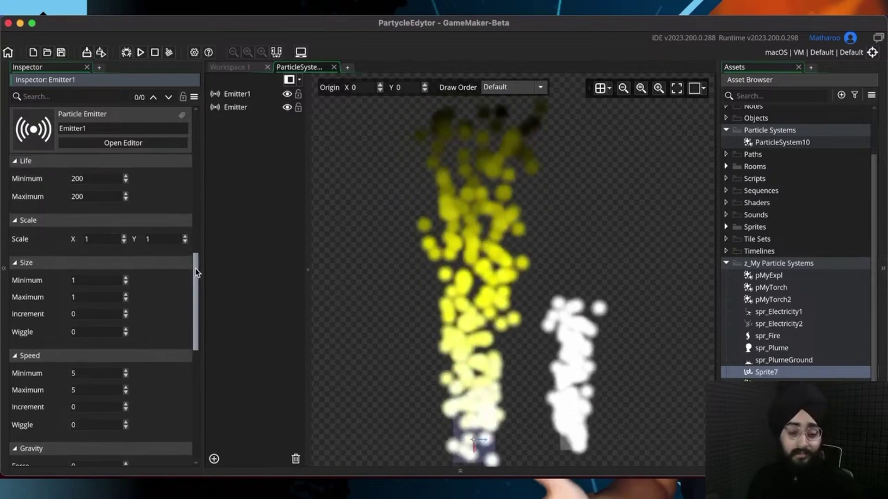
drag(92, 179, 69, 192)
text(8080)
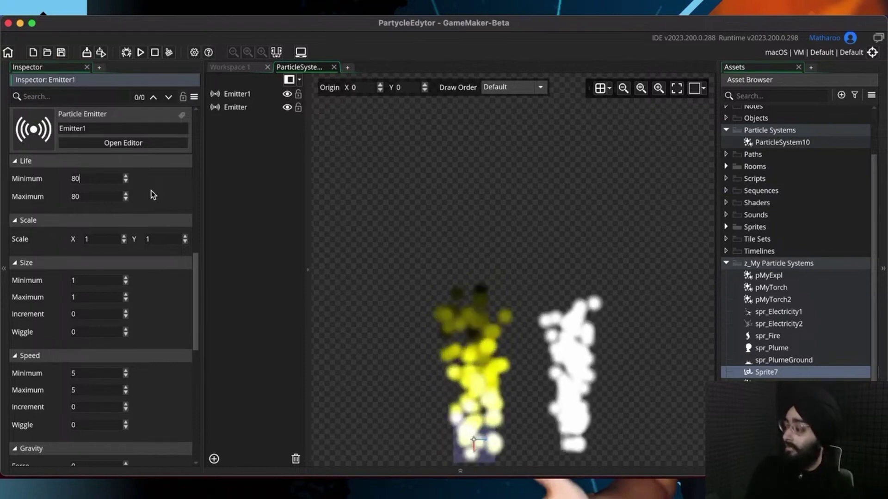
Step: Try Emitter1's particle scale at X 2, Y 2 and at Y 0.5, and reset both axes to 1
scroll(148, 201, down, 3)
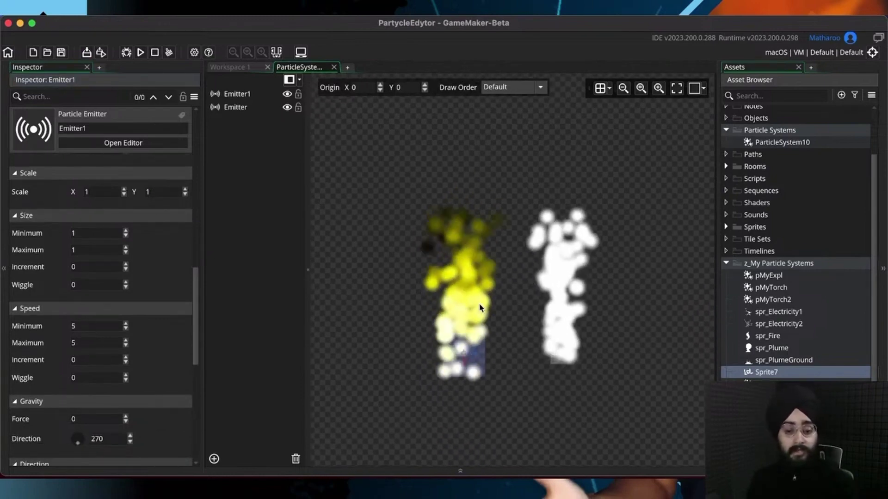
scroll(473, 311, up, 2)
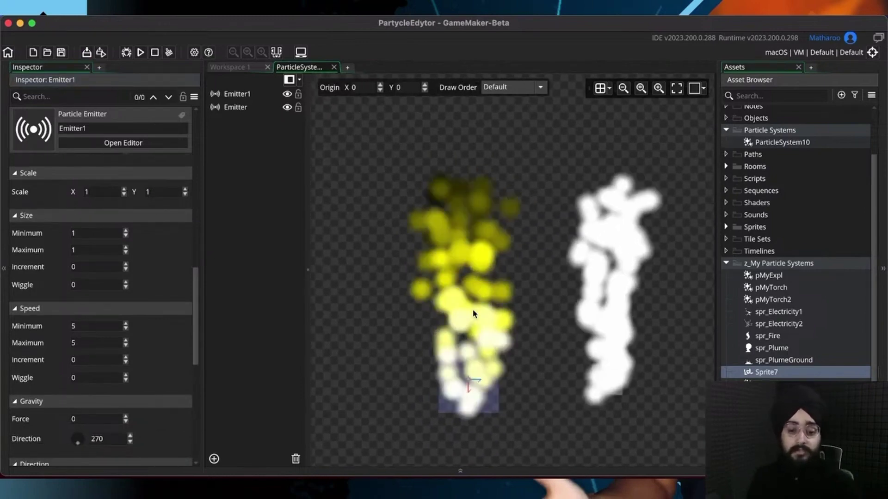
click(86, 192)
text(2)
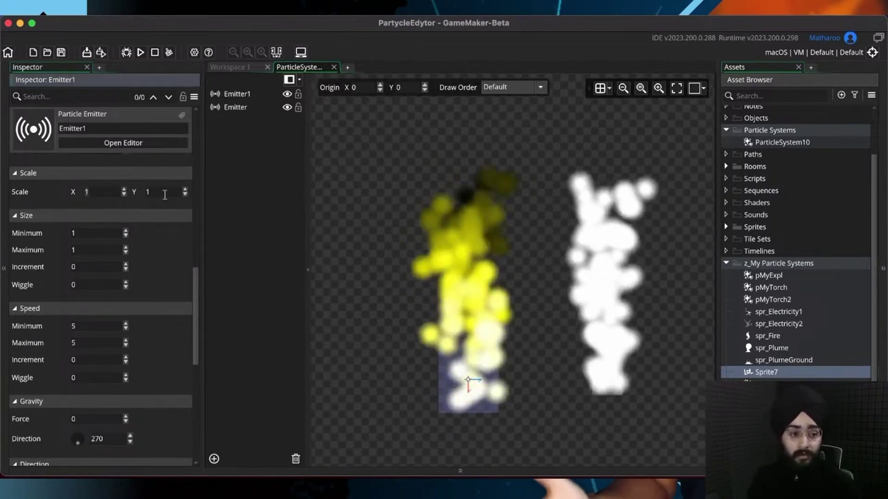
drag(164, 194, 104, 193)
text(2)
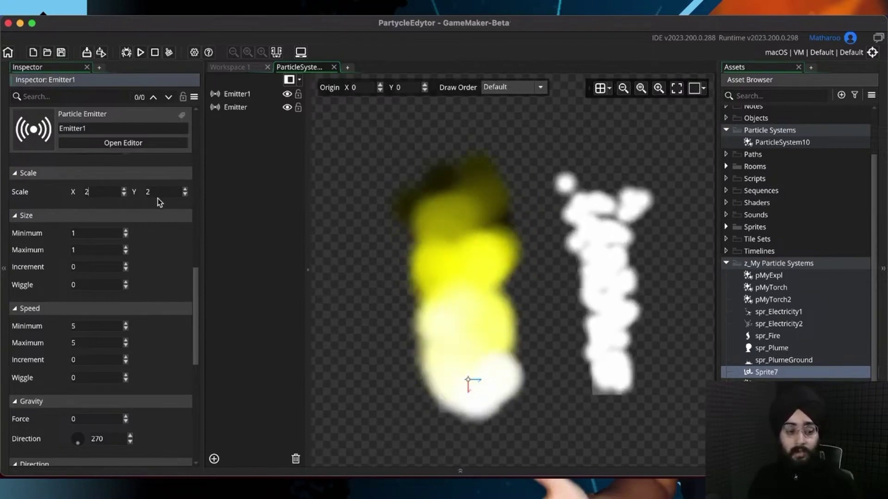
text(0.5)
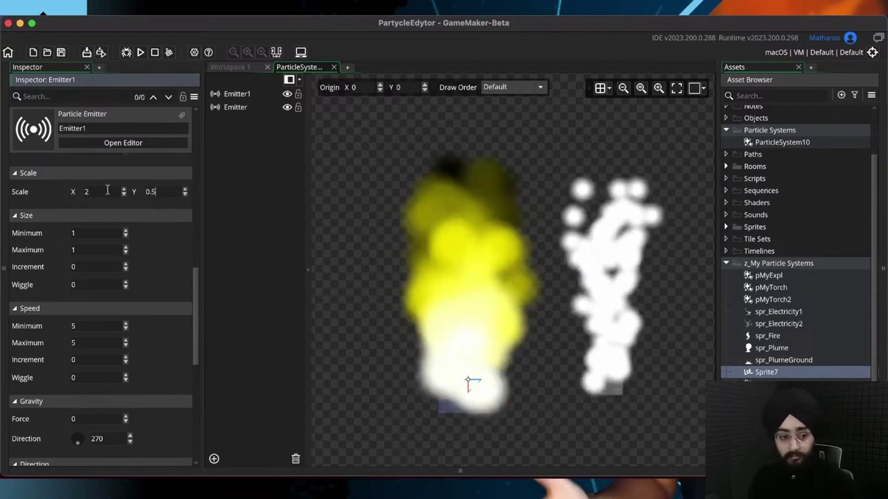
click(108, 192)
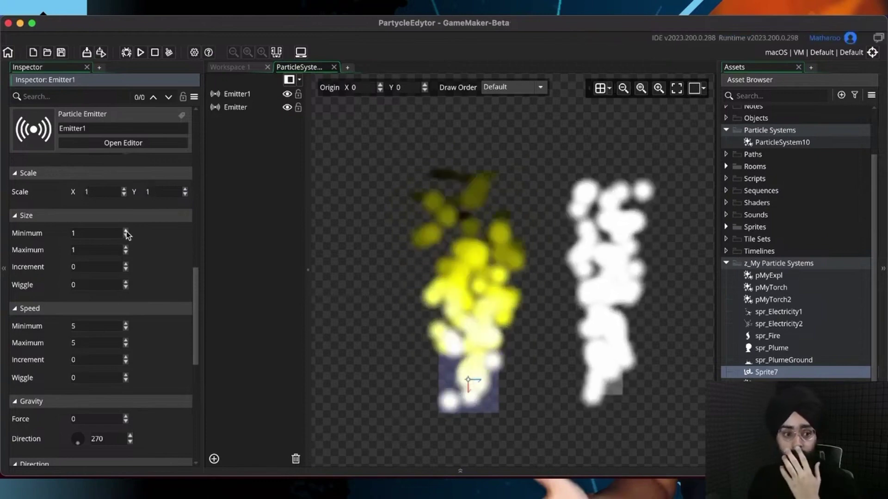
Step: Set Emitter1's particle size to a minimum of 0.5 and a maximum of 1.5
scroll(127, 235, down, 2)
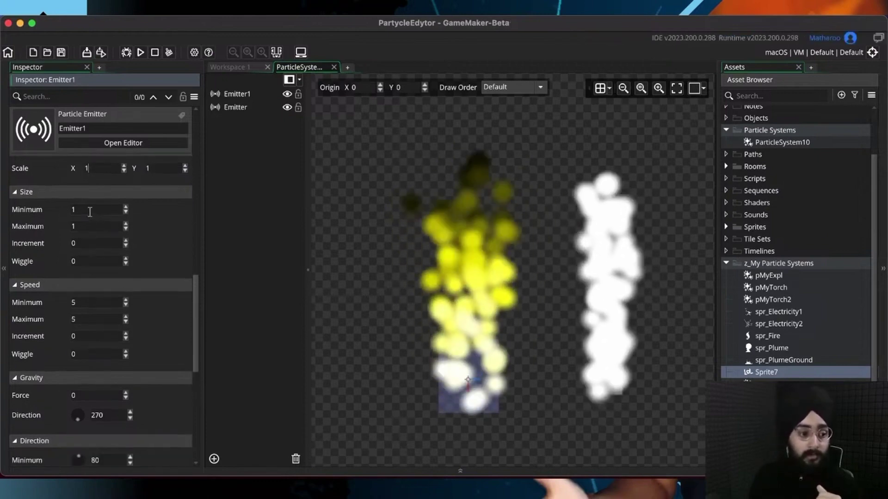
scroll(118, 223, up, 2)
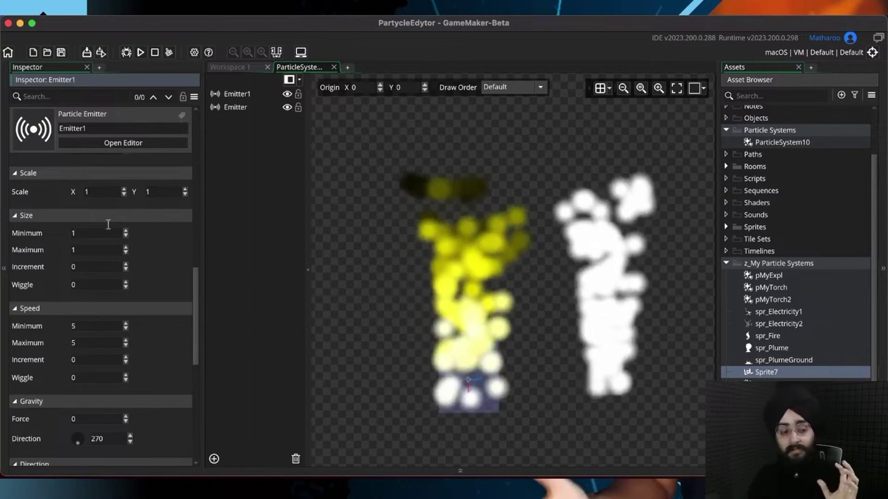
scroll(121, 218, down, 1)
click(122, 219)
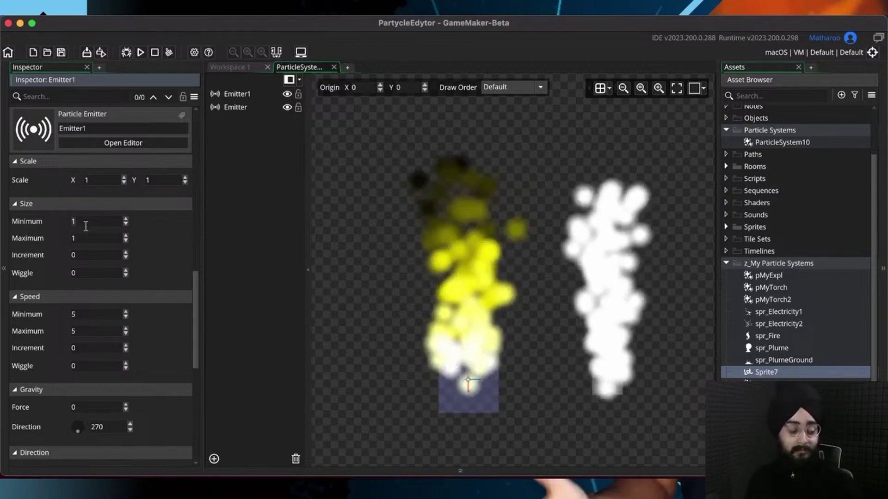
key(BackSpace)
text(0.5)
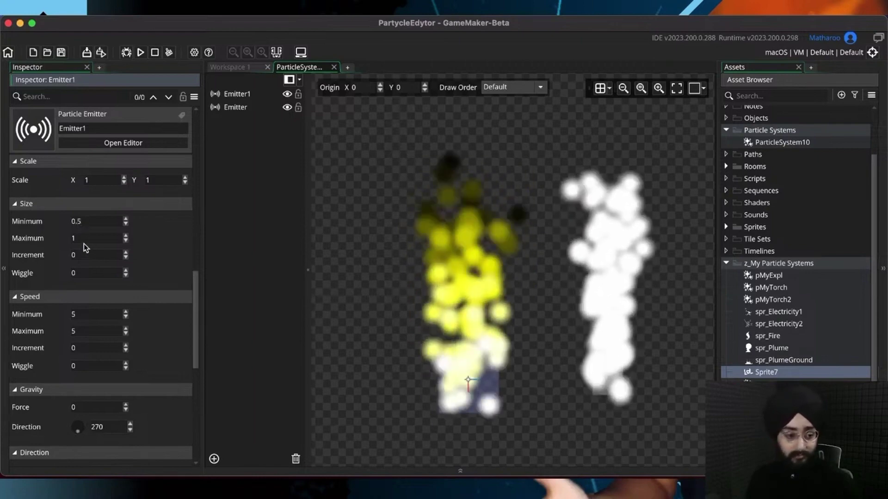
key(Return)
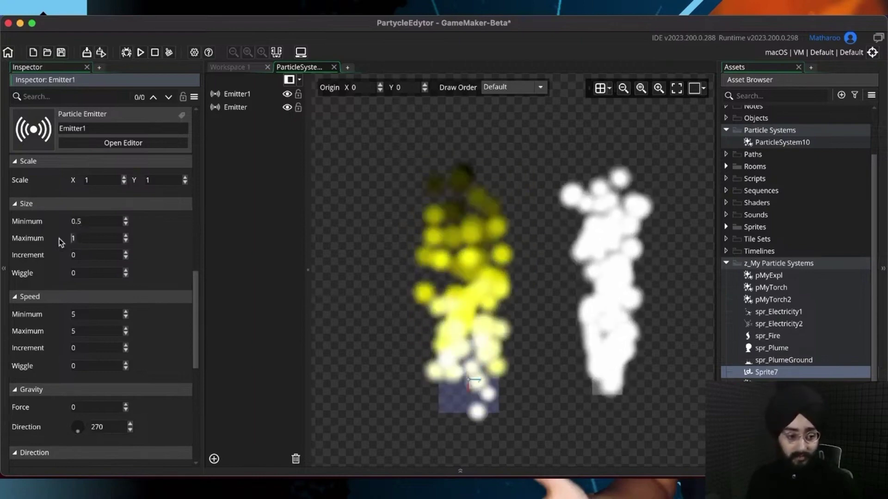
text(.5)
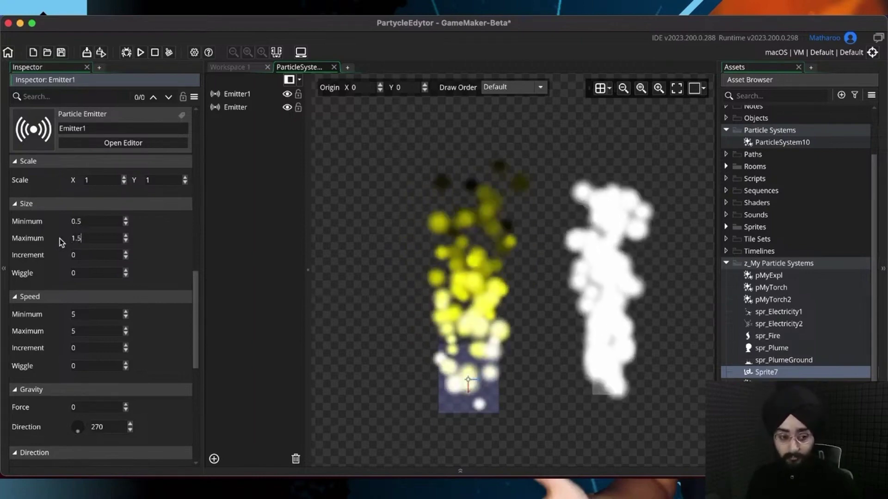
key(Return)
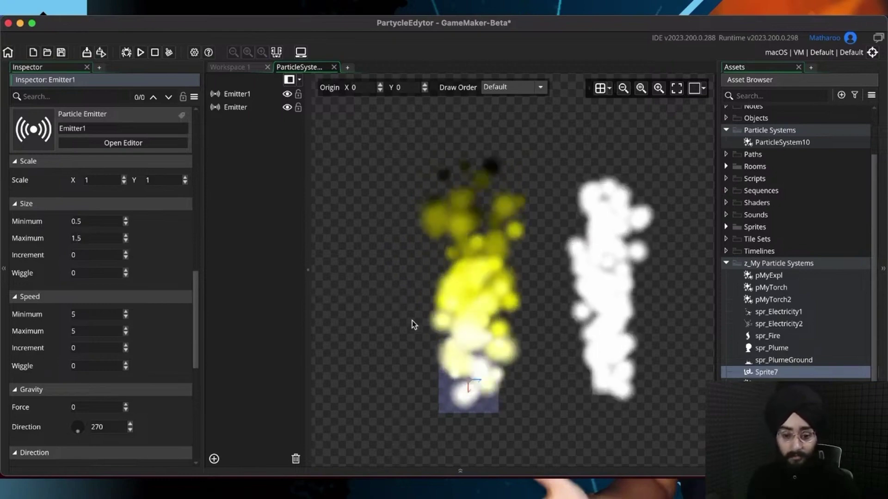
Step: Save the project with Emitter1's varied particle sizes
key(super+s)
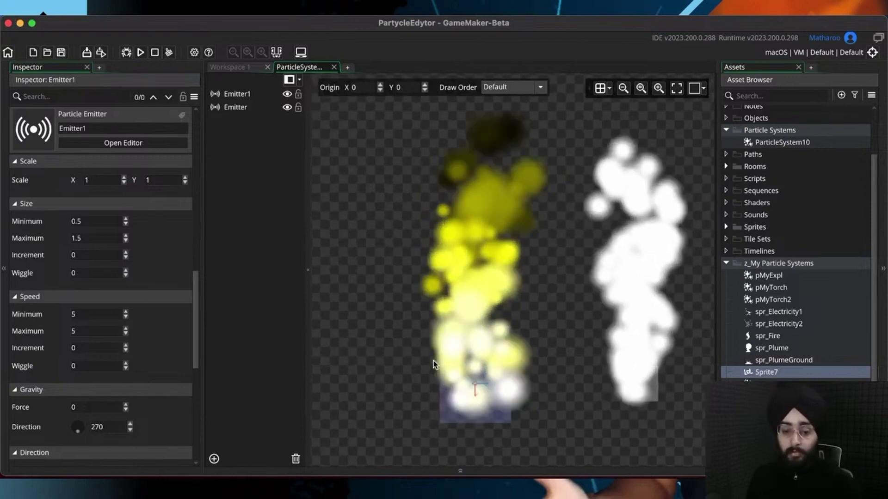
scroll(462, 332, up, 4)
scroll(482, 201, down, 3)
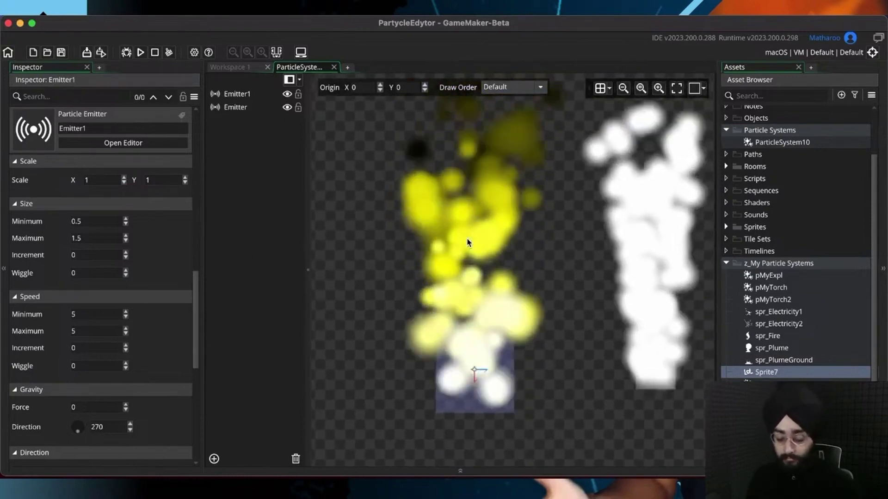
Step: Reset both the minimum and maximum particle size of Emitter1 to 1
click(87, 222)
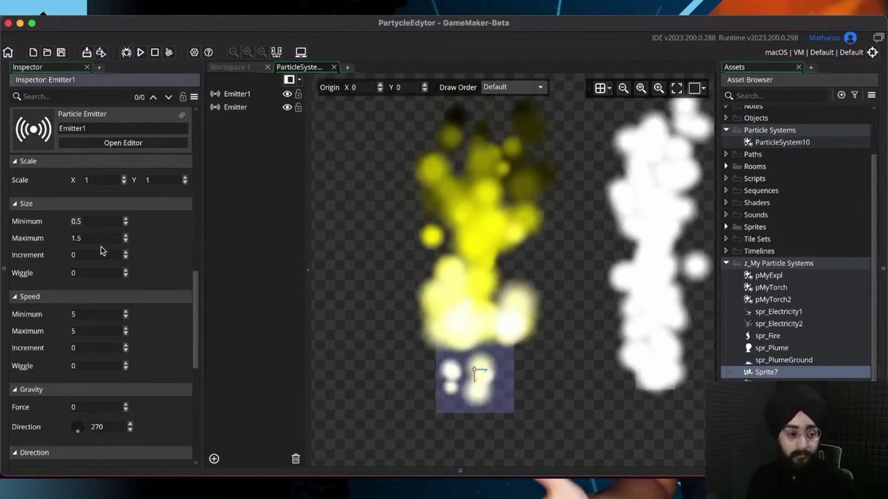
key(BackSpace)
key(BackSpace)
key(BackSpace)
text(1)
click(75, 238)
key(BackSpace)
key(BackSpace)
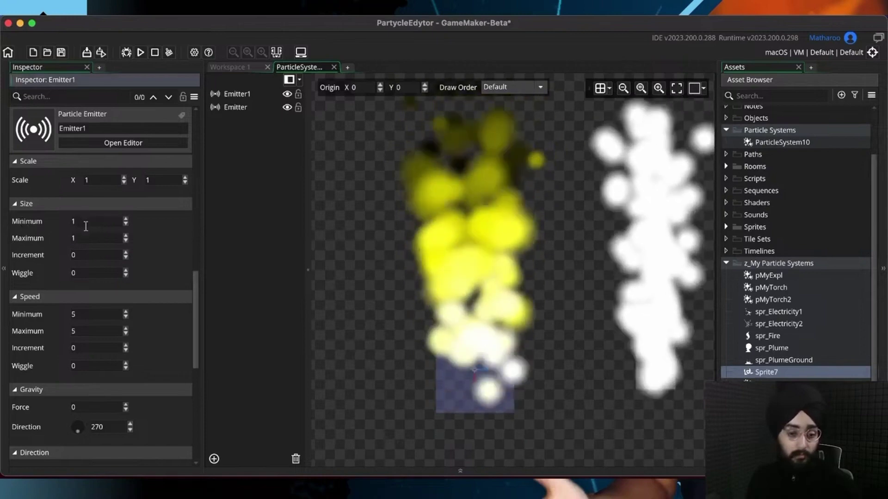
Step: Try Emitter1's size increment at 0.1 and at -0.1
click(89, 258)
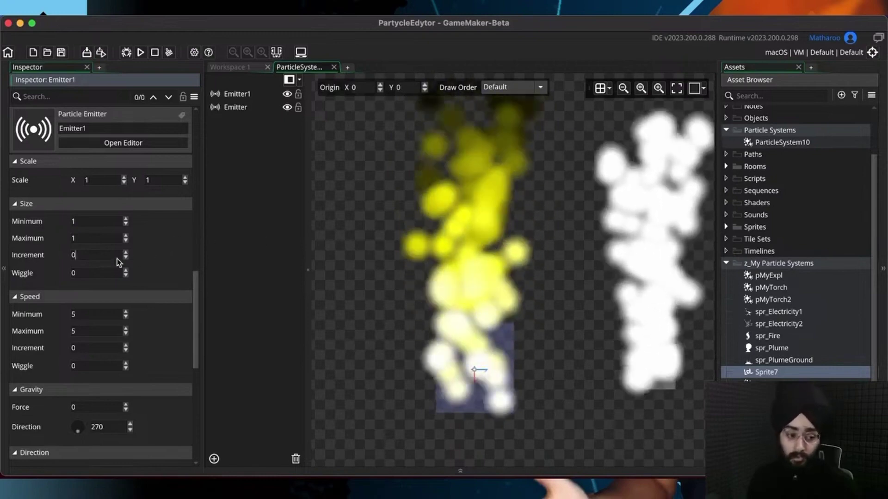
text(.1)
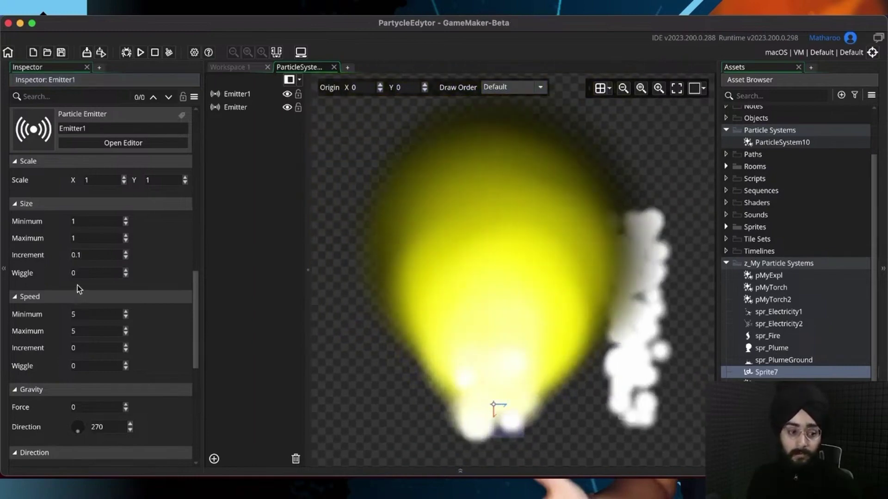
click(74, 254)
text(-)
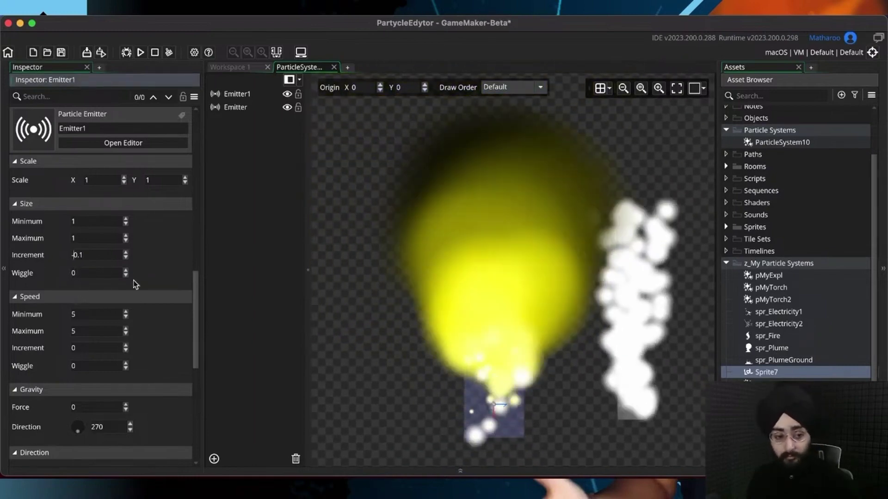
scroll(493, 365, up, 2)
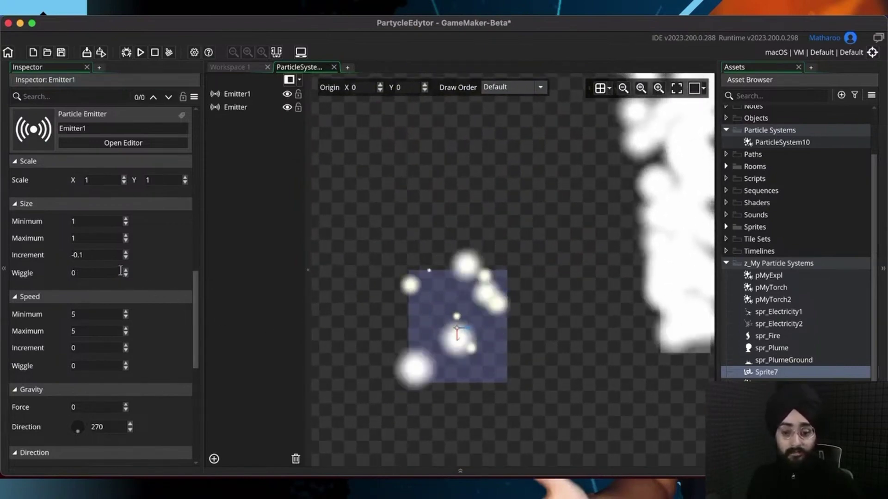
scroll(468, 279, down, 3)
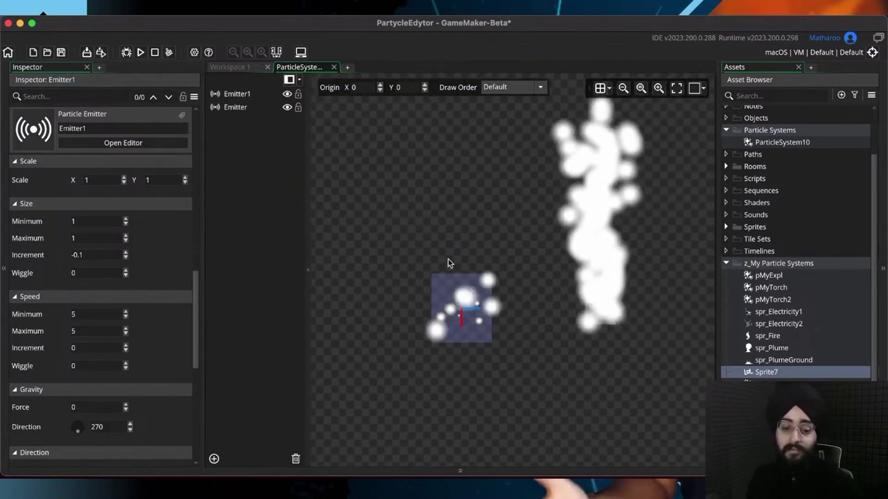
middle_drag(436, 254, 452, 321)
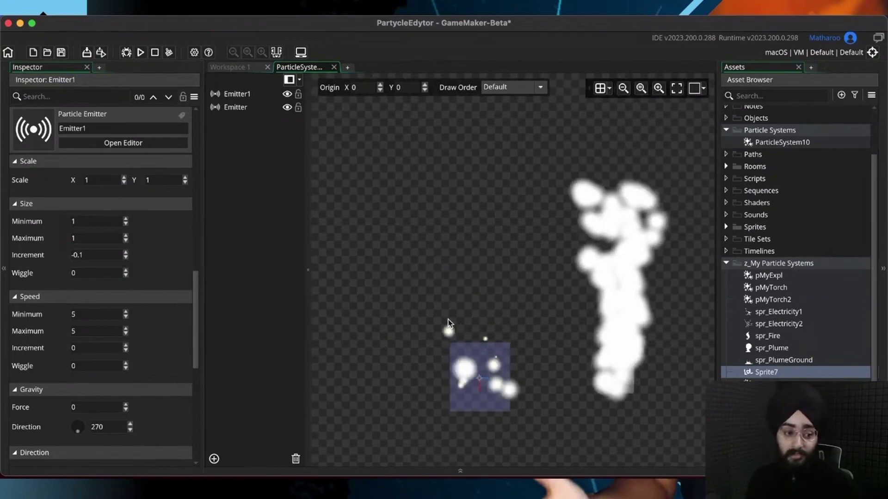
Step: Set Emitter1's size increment to -0.01
click(77, 255)
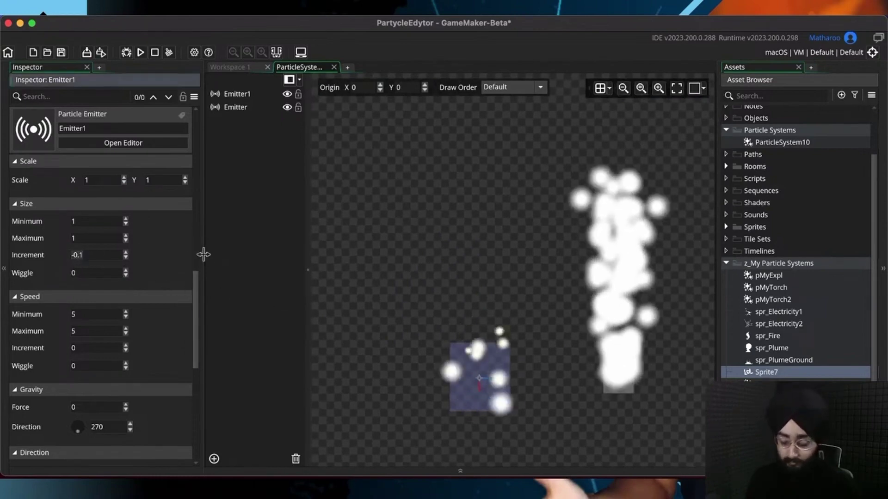
key(BackSpace)
key(BackSpace)
text(.0)
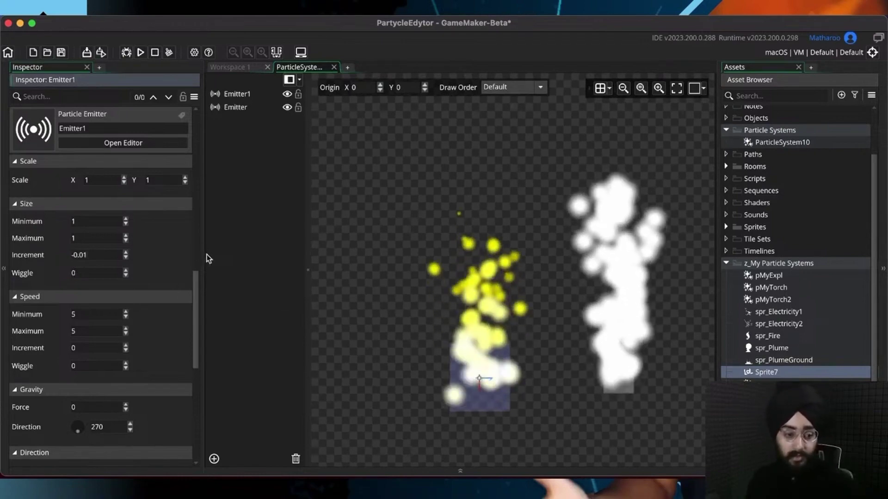
click(427, 268)
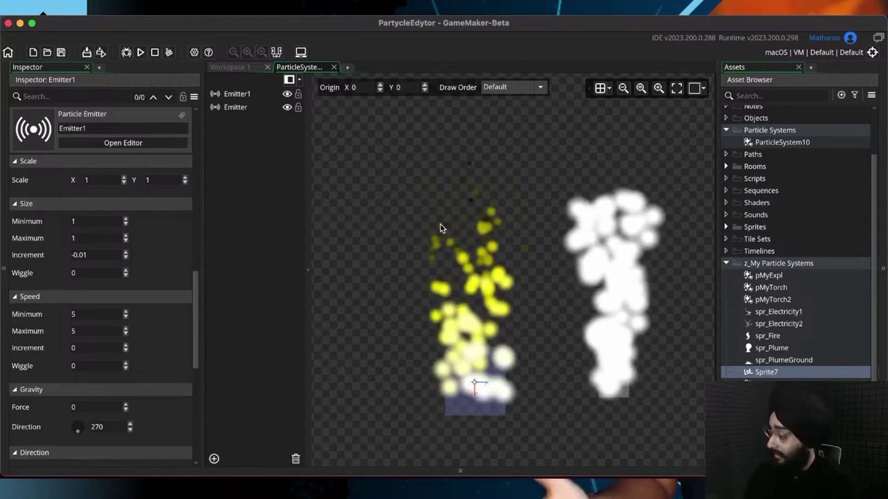
scroll(459, 216, right, 2)
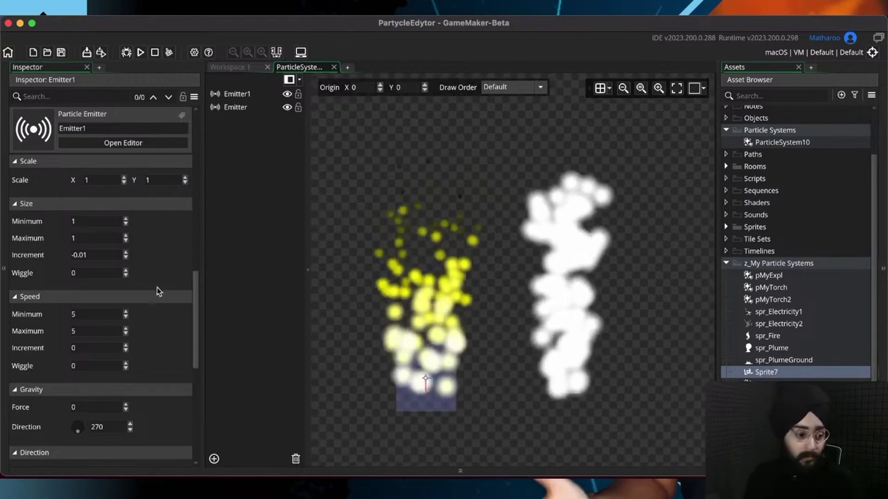
Step: Try Emitter1's size wiggle at 0.5 and at 0.2
scroll(156, 288, down, 1)
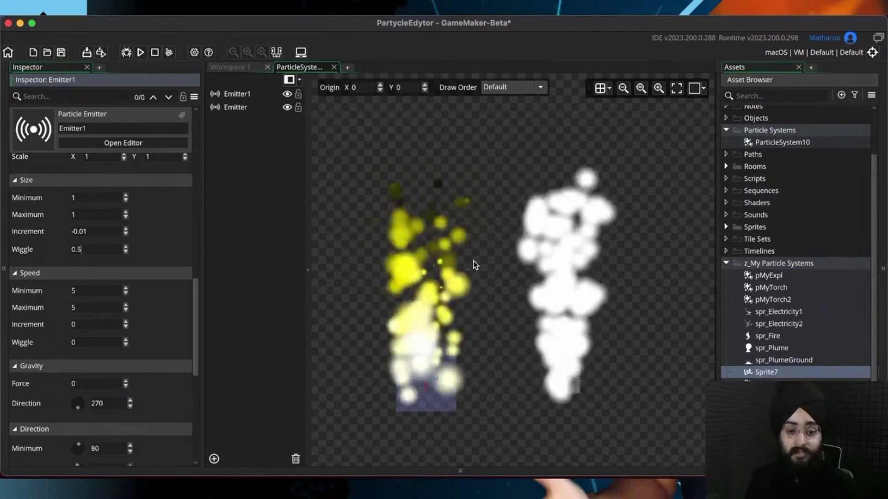
scroll(459, 262, up, 3)
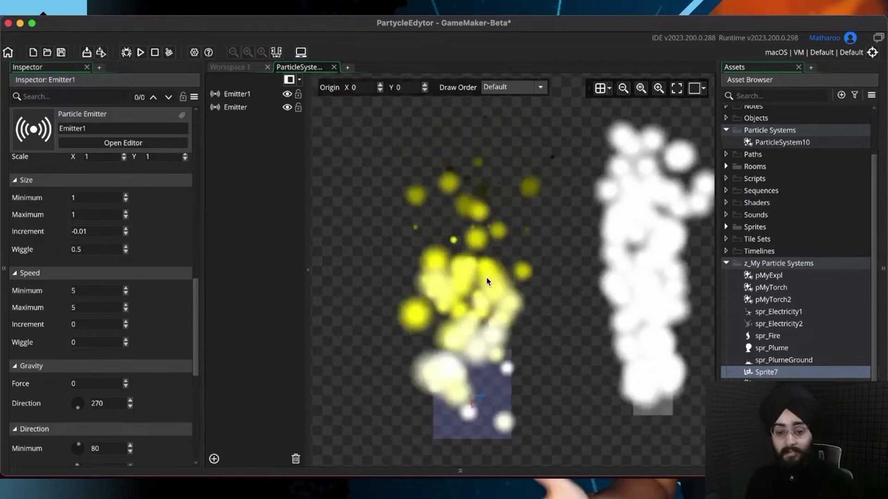
scroll(486, 264, down, 1)
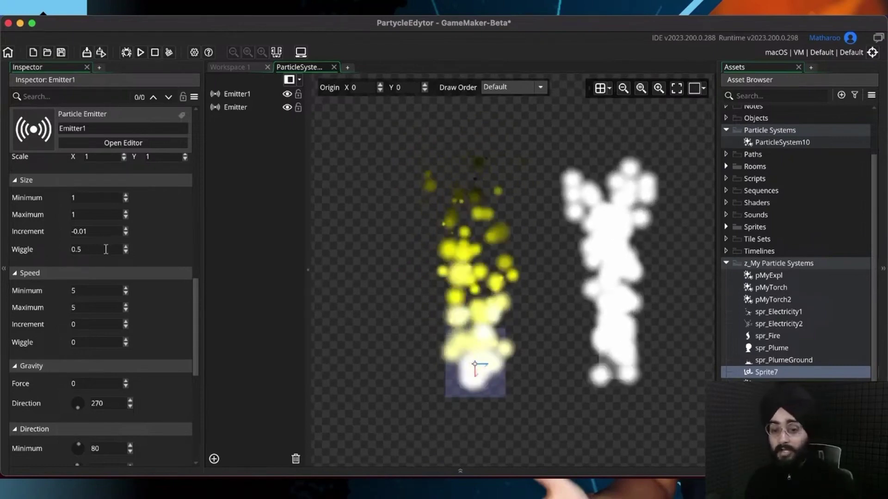
drag(105, 250, 68, 253)
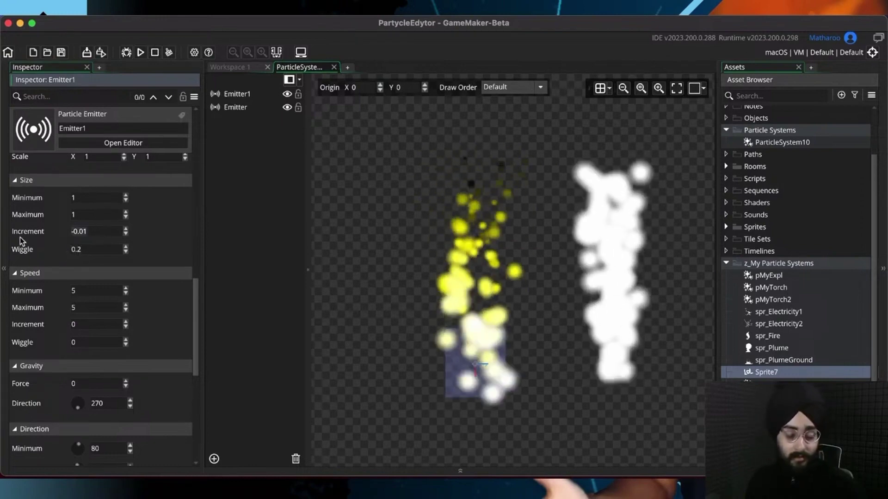
Step: Reset Emitter1's size increment and size wiggle to 0
click(77, 232)
text(0)
key(Tab)
text(0)
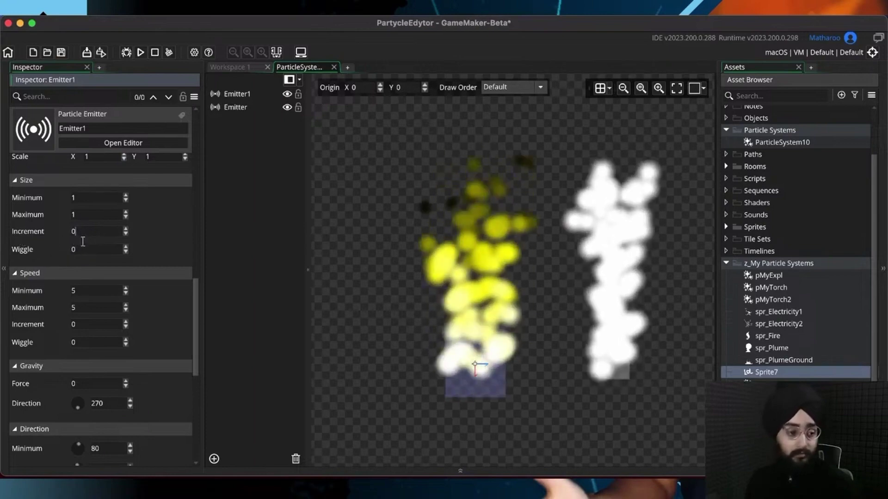
Step: Set both the minimum and maximum particle speed of Emitter1 to 0
scroll(123, 270, down, 5)
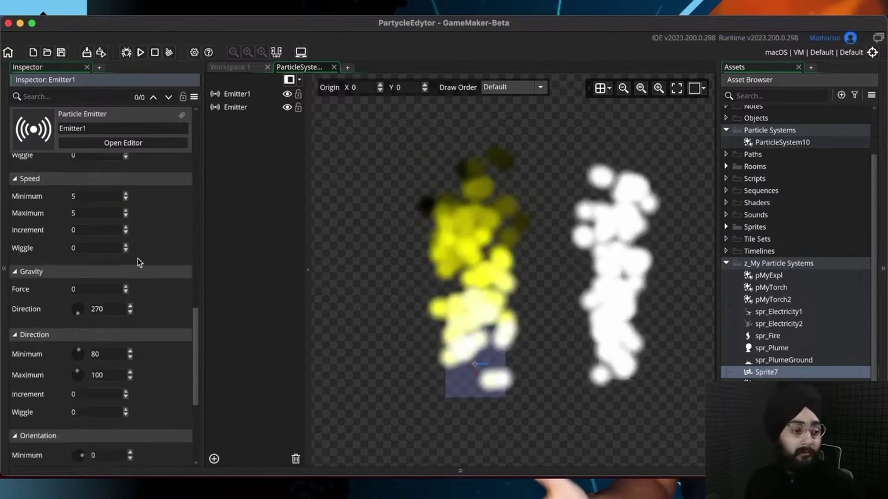
click(85, 203)
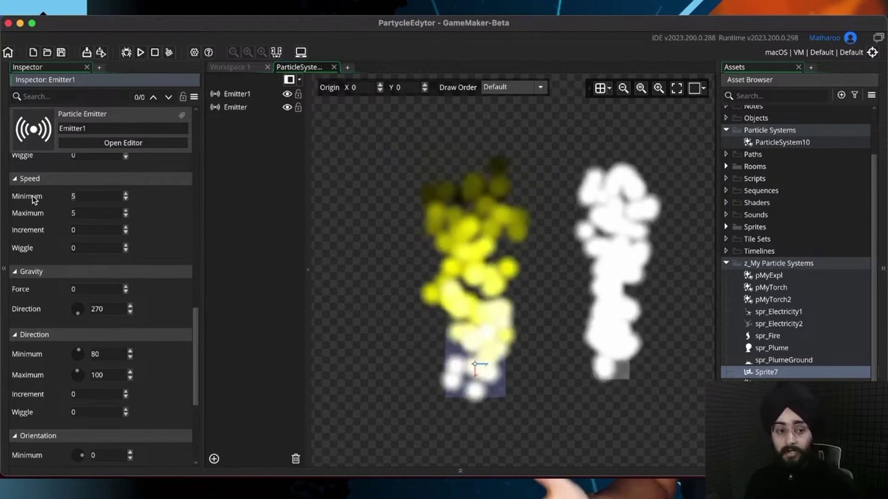
text(0)
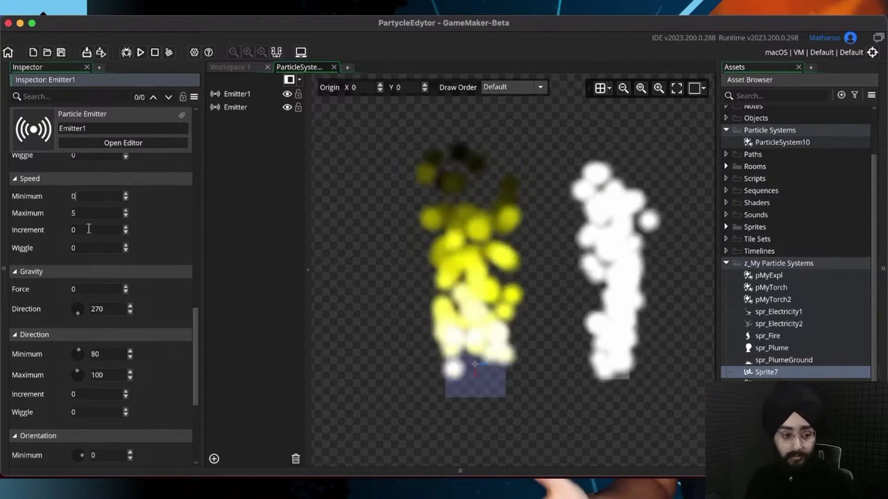
drag(87, 215, 62, 213)
text(0)
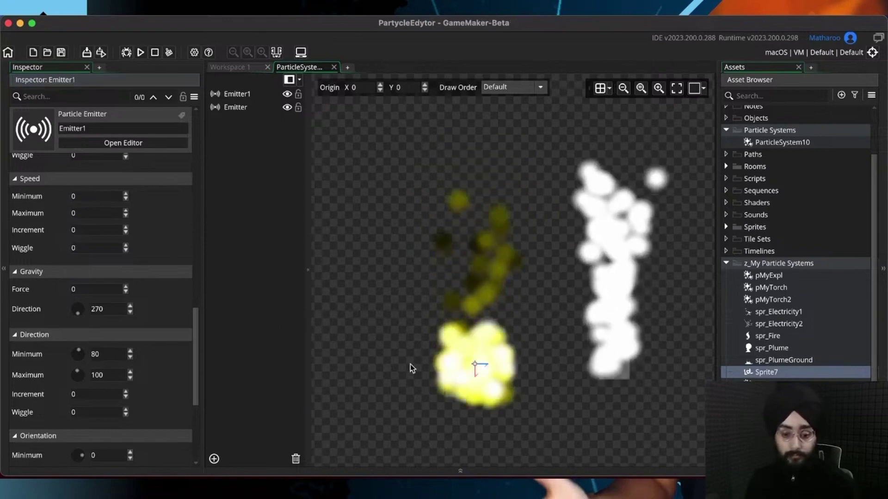
scroll(469, 286, up, 2)
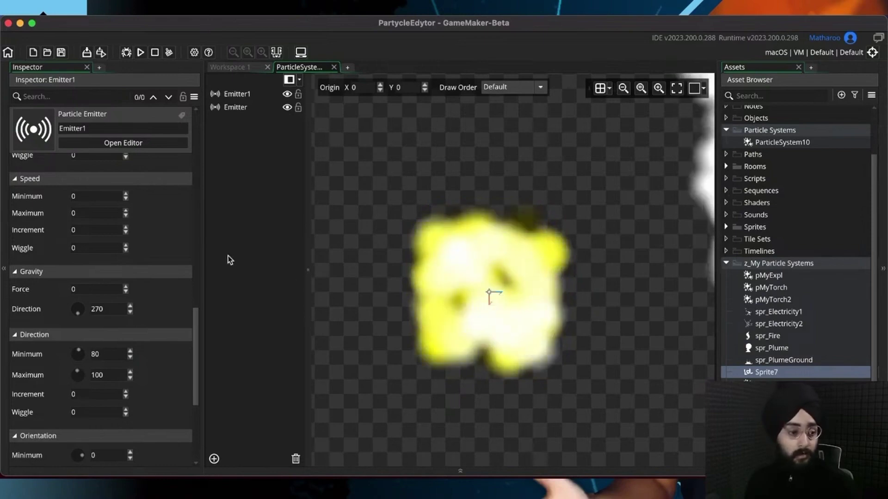
Step: Try Emitter1's particle speed range at 2 to 5 and at 1 to 8, saving the project each time
drag(488, 293, 481, 362)
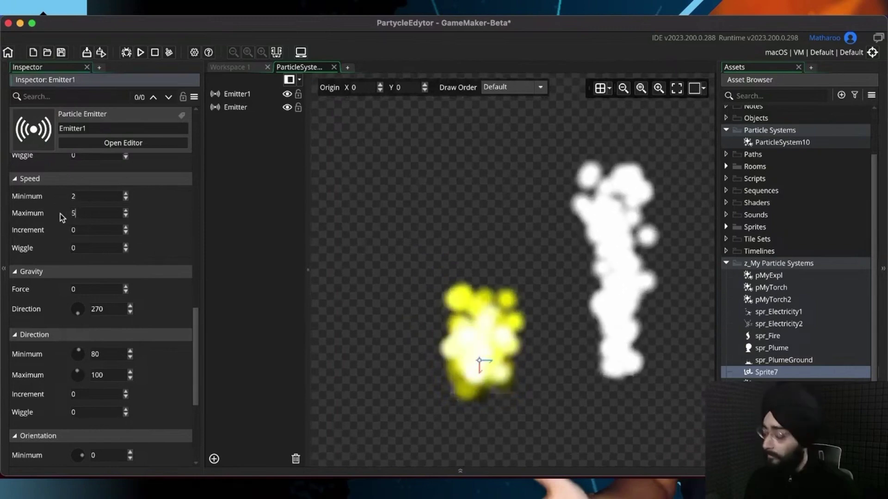
key(super+s)
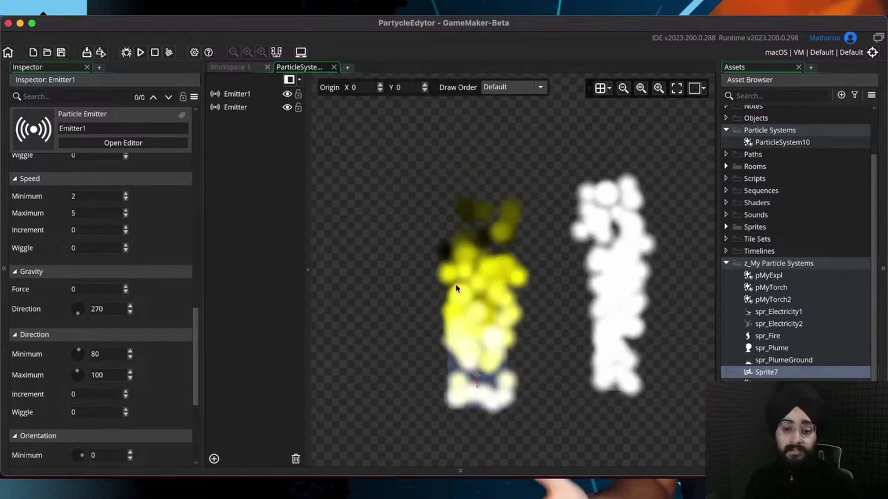
double_click(72, 197)
text(1)
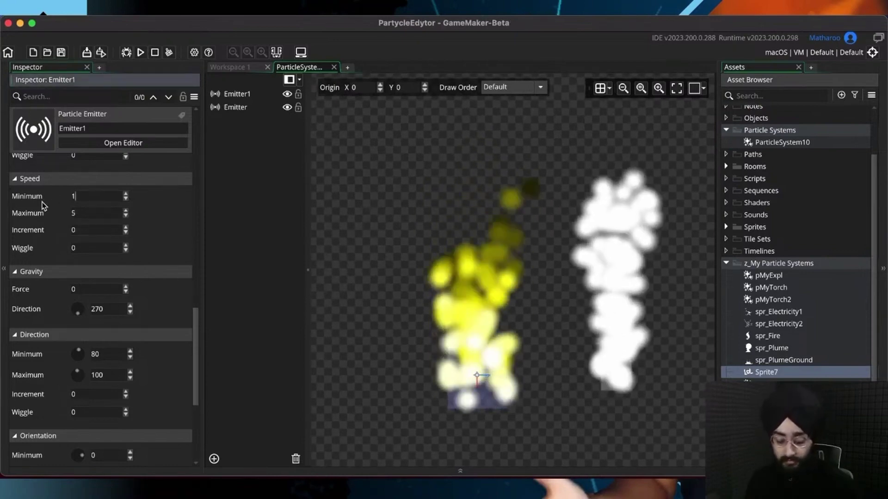
double_click(74, 212)
text(8)
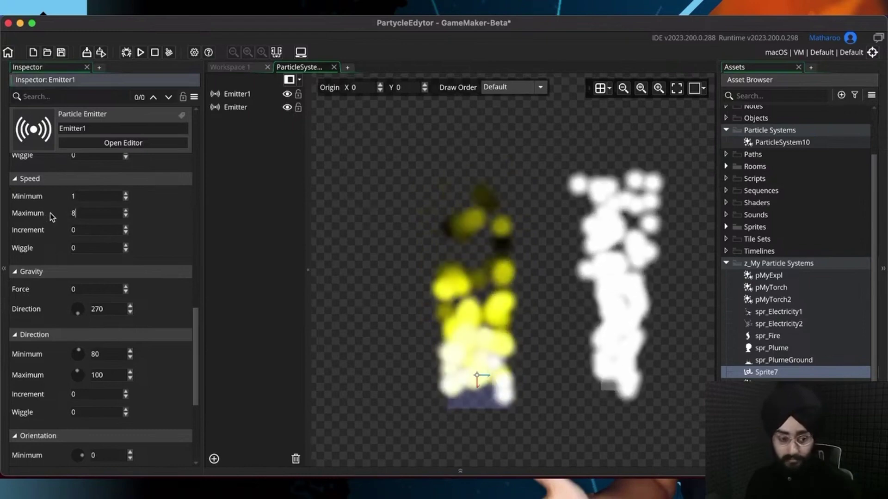
key(super+s)
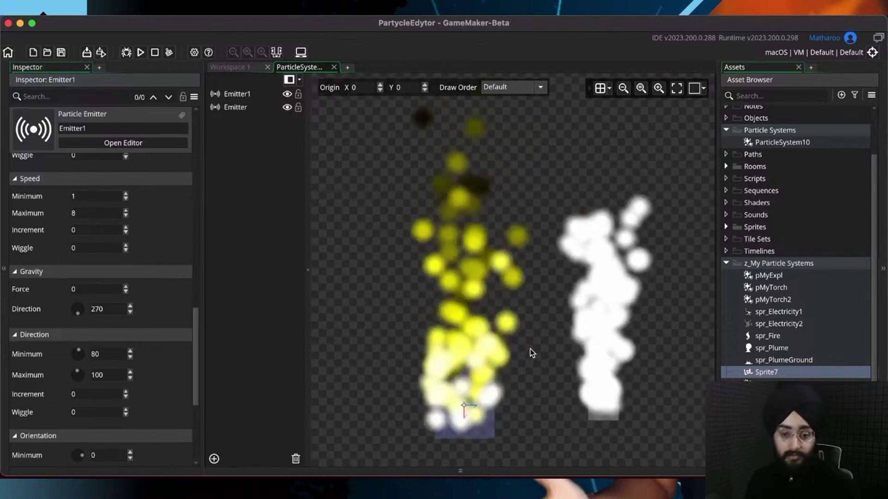
Step: Set both the minimum and maximum particle speed of Emitter1 to 4
middle_drag(441, 394, 431, 279)
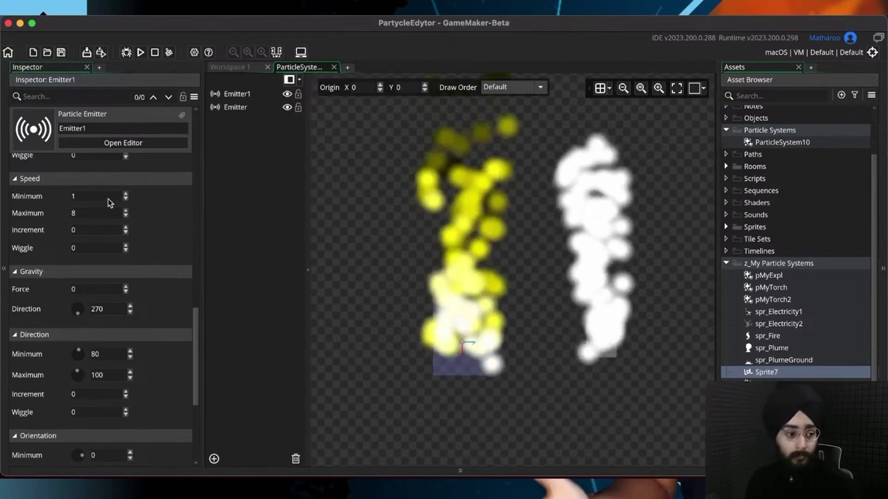
double_click(87, 195)
text(4)
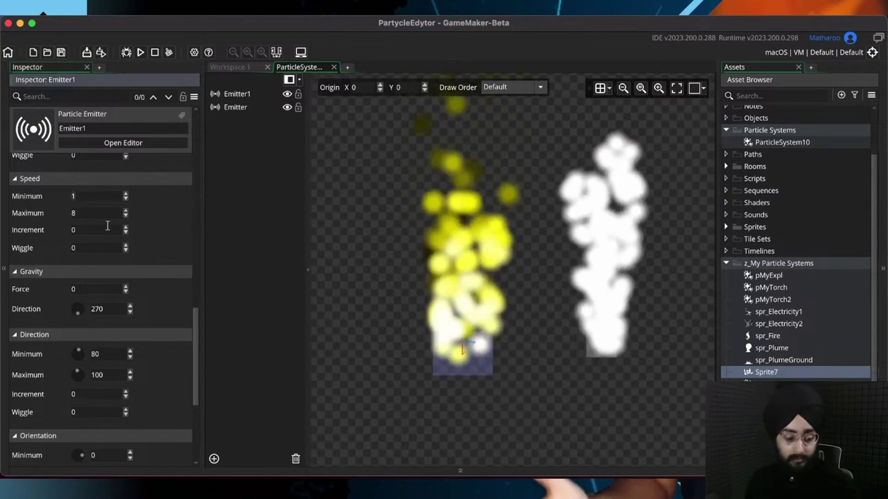
double_click(93, 213)
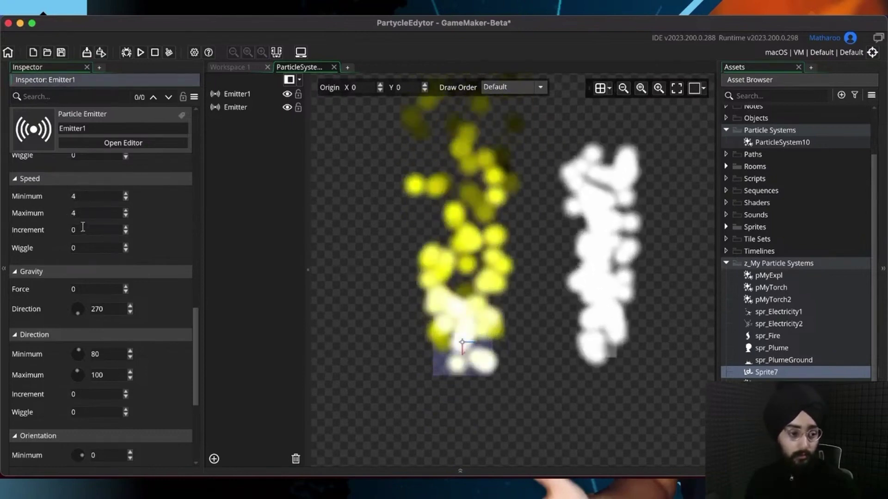
text(4)
middle_drag(481, 311, 481, 333)
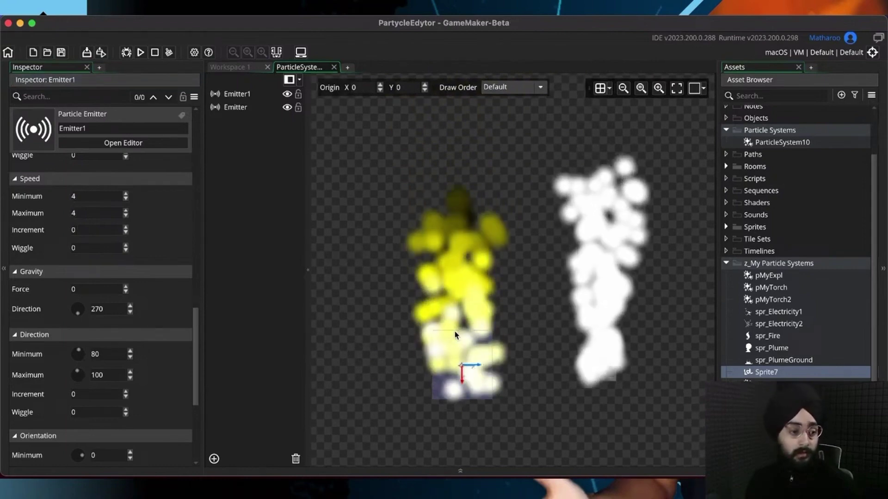
Step: Set Emitter1's speed increment to 0.1
click(98, 229)
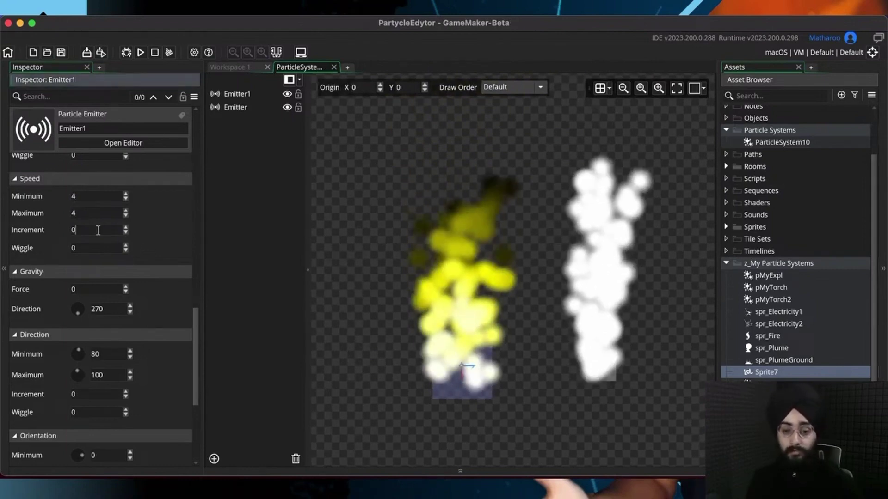
text(.1)
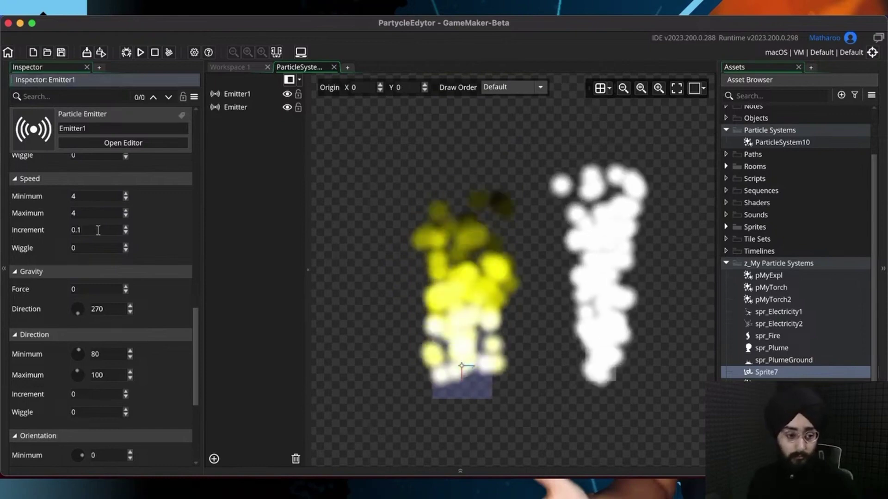
Step: Try negative speed increments of -0.1 and -0.02 on Emitter1
click(400, 253)
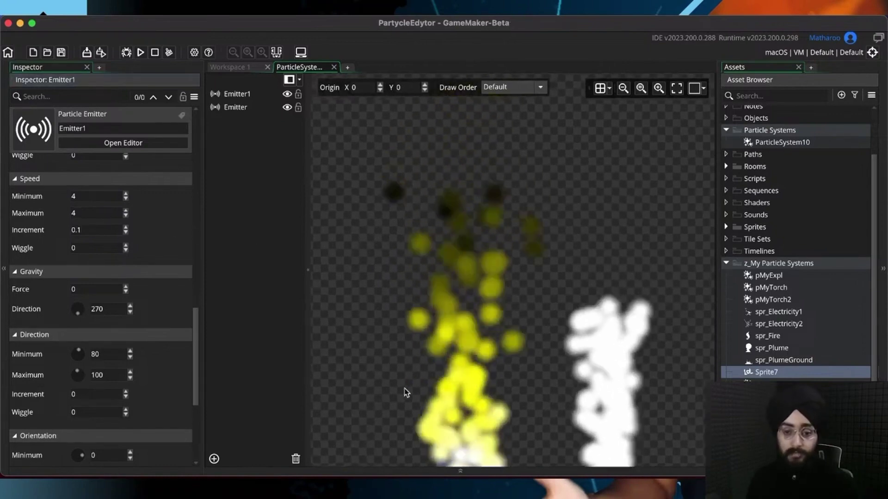
middle_drag(406, 256, 399, 311)
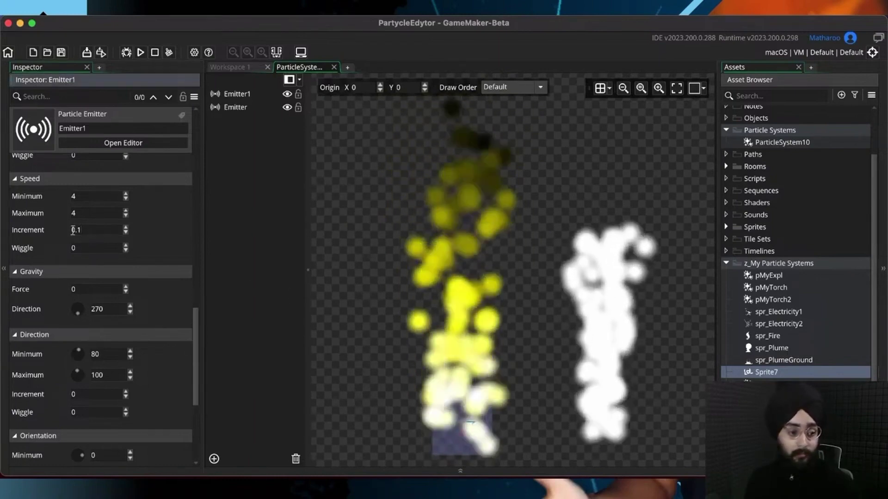
key(Home)
text(-)
key(Return)
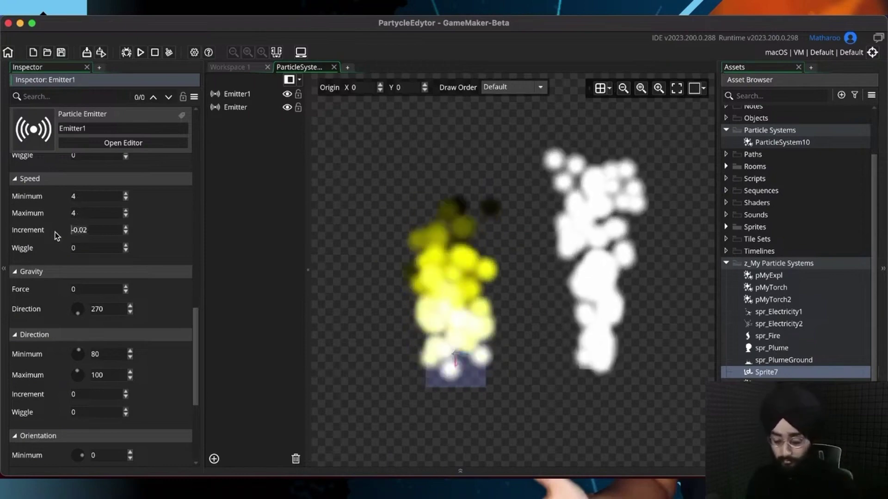
Step: Set Emitter1's speed increment to 0 and save the project
text(0)
key(Return)
key(super+s)
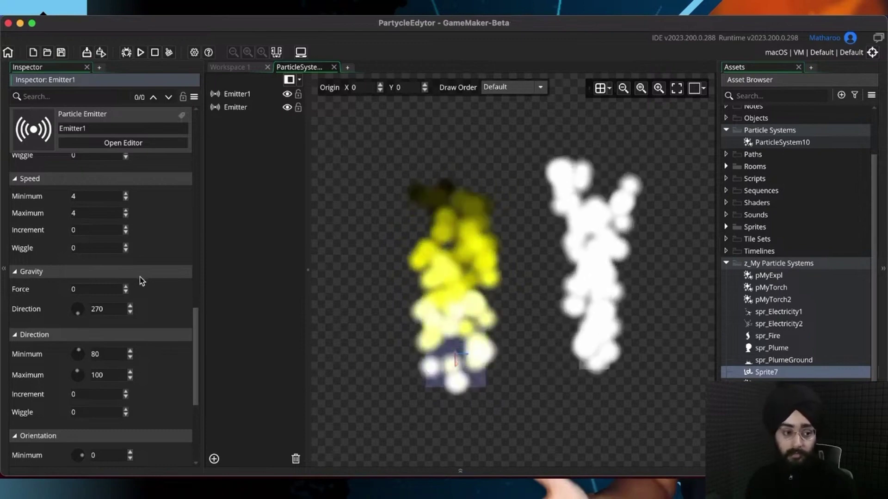
Step: Try Emitter1's speed wiggle at 2 and at 4, watching the particles' motion in the preview
scroll(54, 223, up, 3)
scroll(53, 224, down, 3)
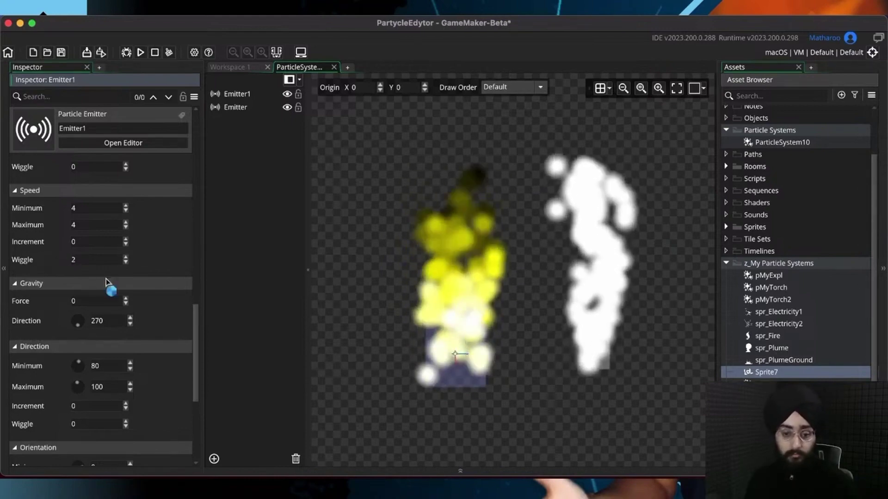
scroll(430, 327, up, 2)
middle_drag(407, 296, 412, 325)
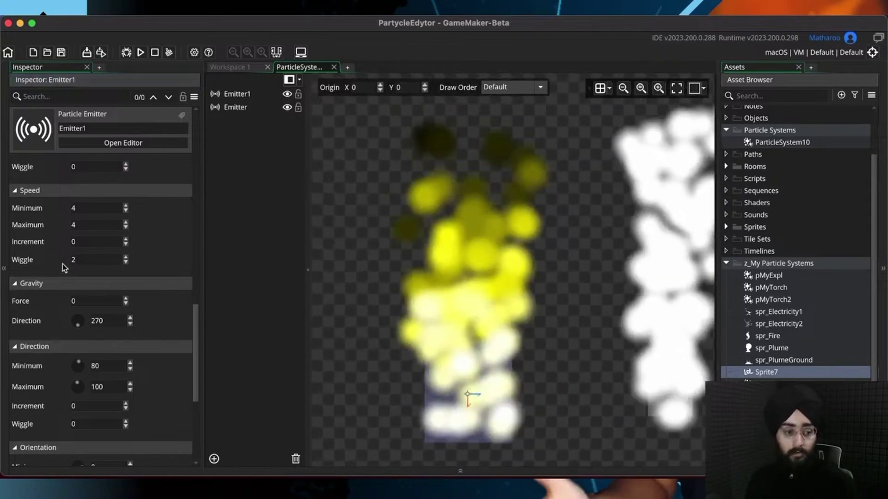
double_click(74, 260)
text(4)
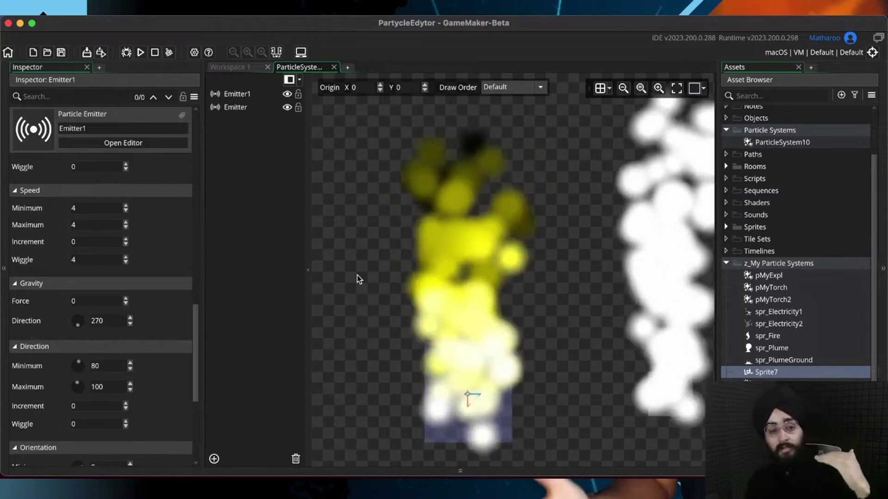
Step: Reset Emitter1's speed wiggle to 0
drag(82, 260, 56, 263)
text(0)
click(87, 245)
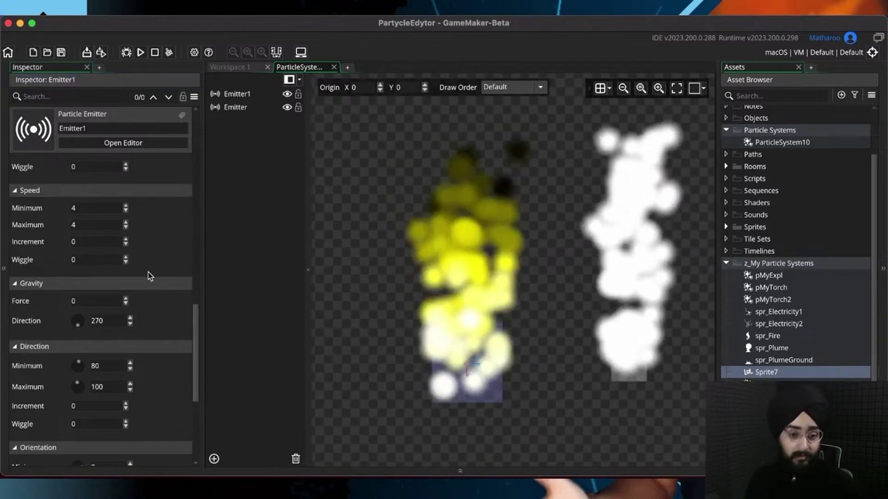
Step: Set Emitter1's gravity force to 0.5
scroll(148, 272, down, 3)
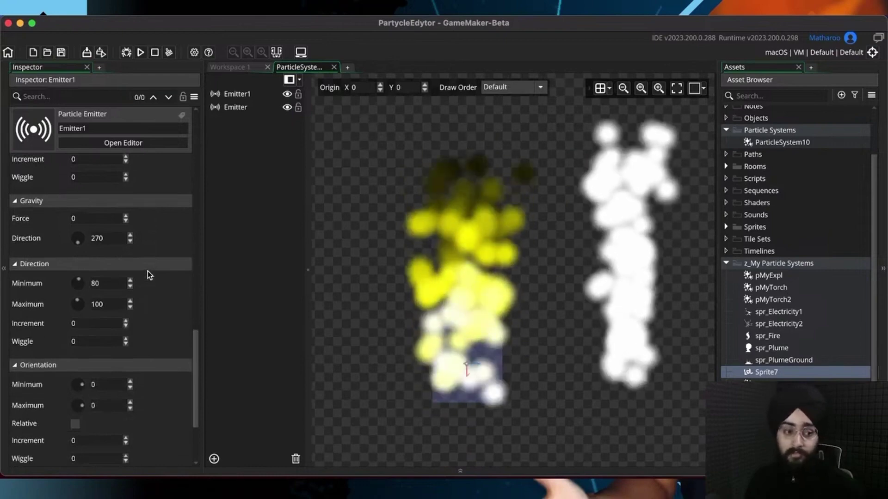
middle_drag(513, 269, 537, 245)
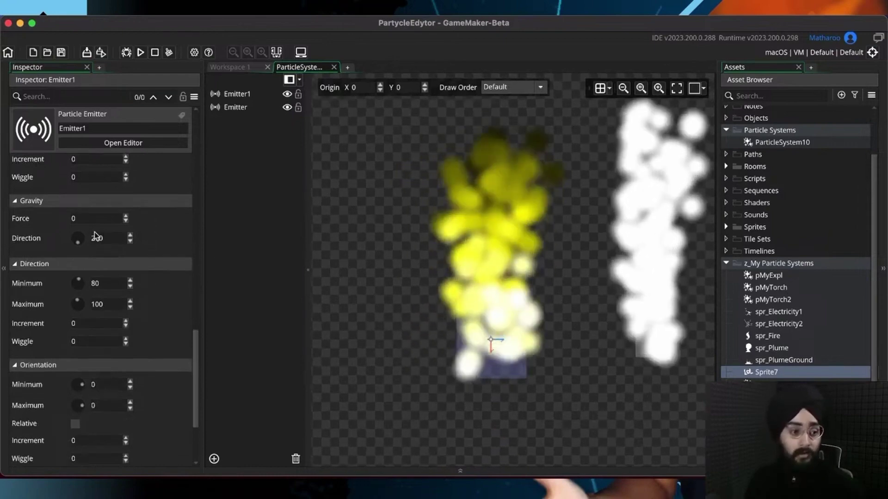
click(47, 221)
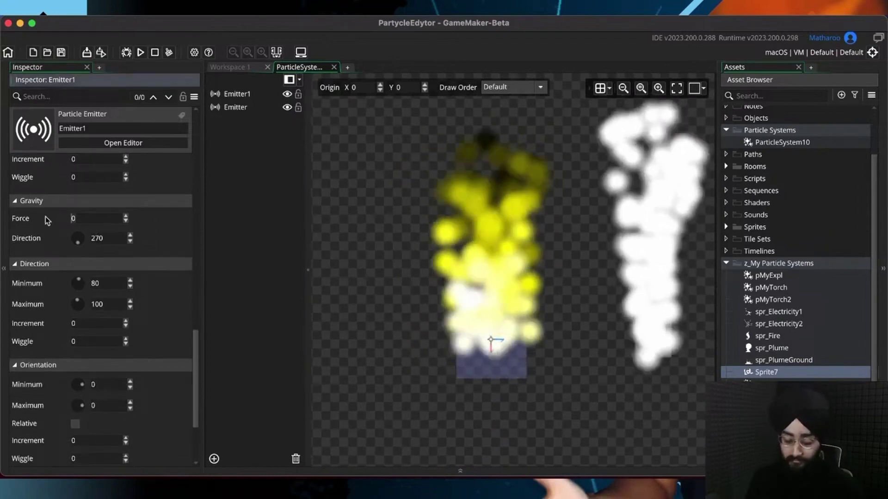
text(0.5)
middle_drag(550, 296, 536, 311)
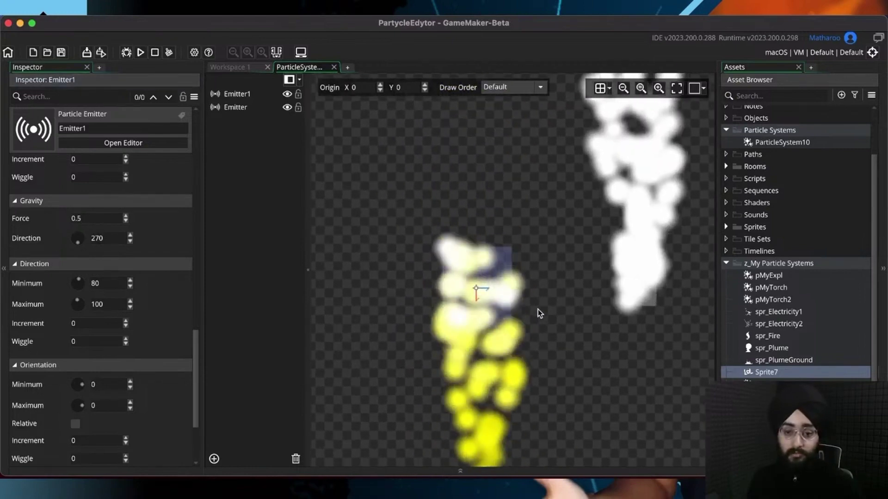
middle_drag(385, 293, 373, 270)
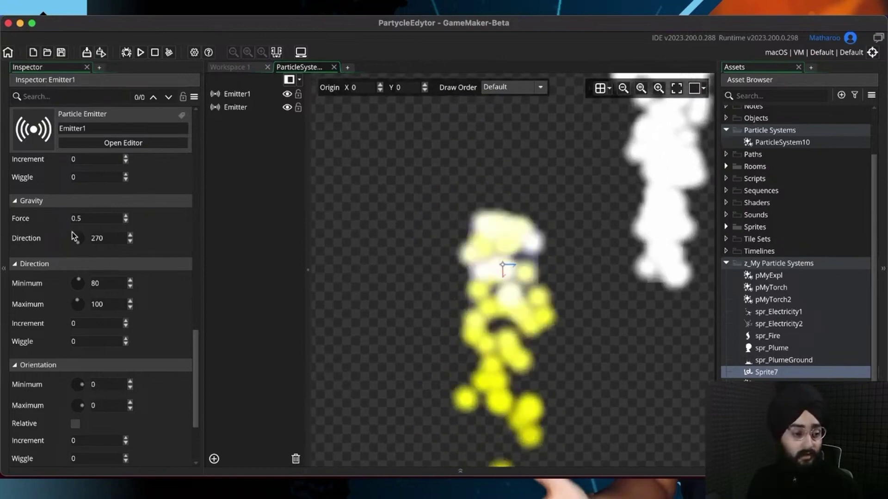
Step: Set the gravity force to 0.1 and rotate the gravity direction through 25 and 343 to 187 degrees
click(79, 219)
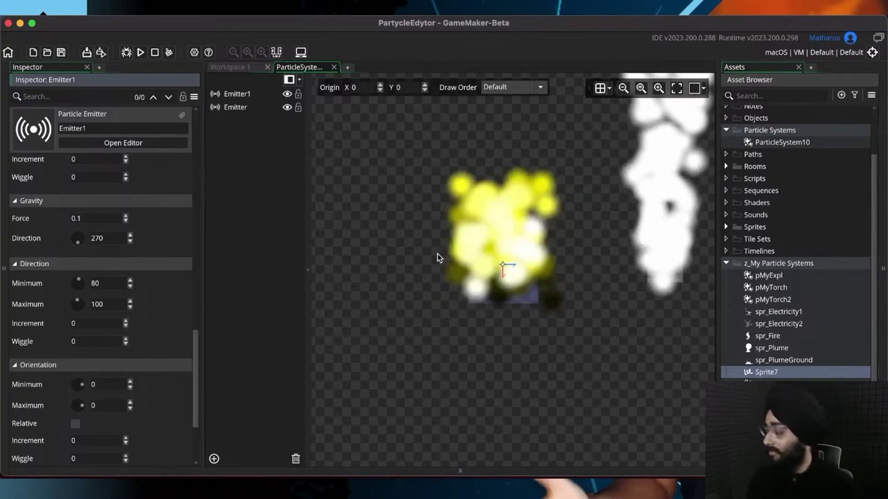
mouse_move(392, 251)
middle_down()
mouse_move(356, 275)
mouse_move(333, 229)
mouse_move(357, 265)
middle_up()
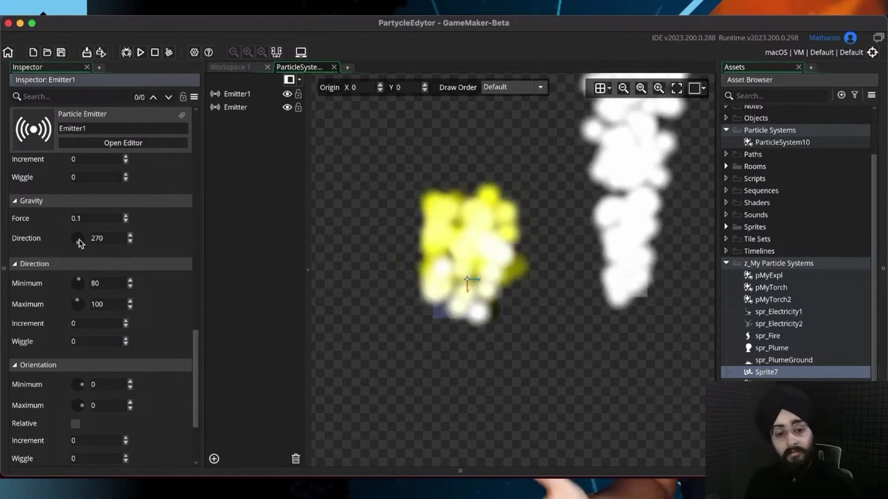
drag(80, 245, 84, 237)
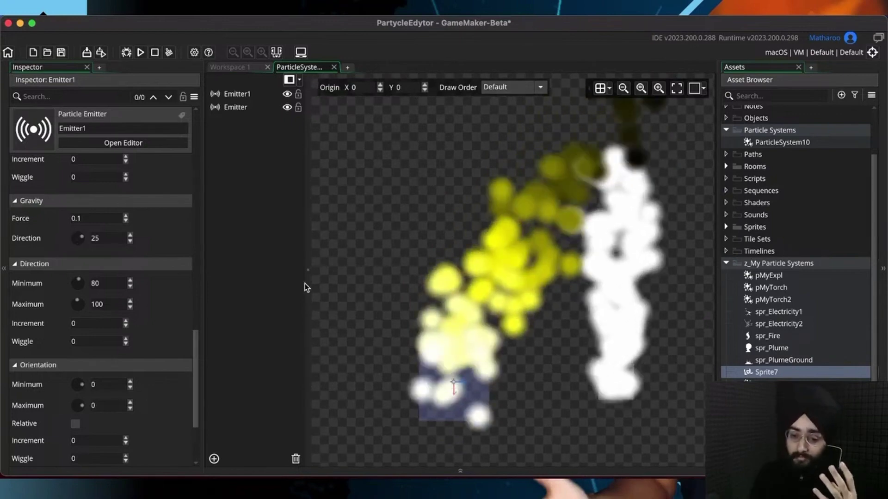
click(84, 238)
drag(84, 239, 82, 240)
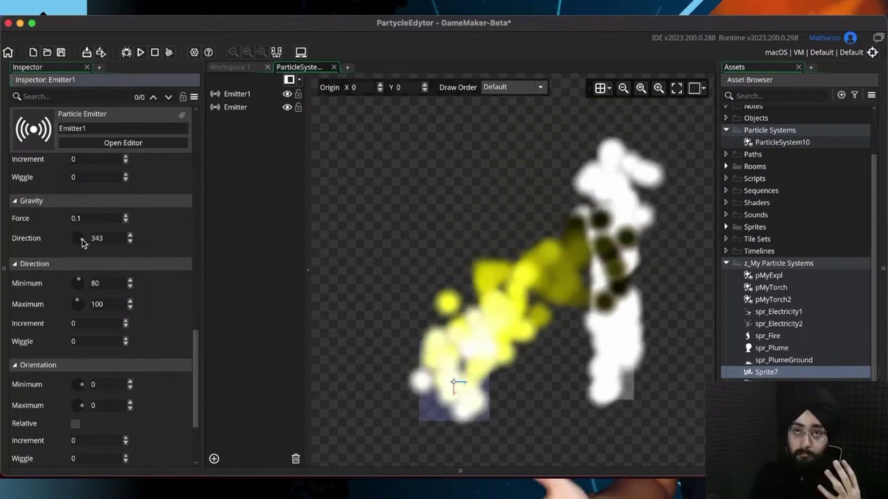
mouse_move(82, 239)
mouse_down()
mouse_move(68, 233)
mouse_move(72, 239)
mouse_up()
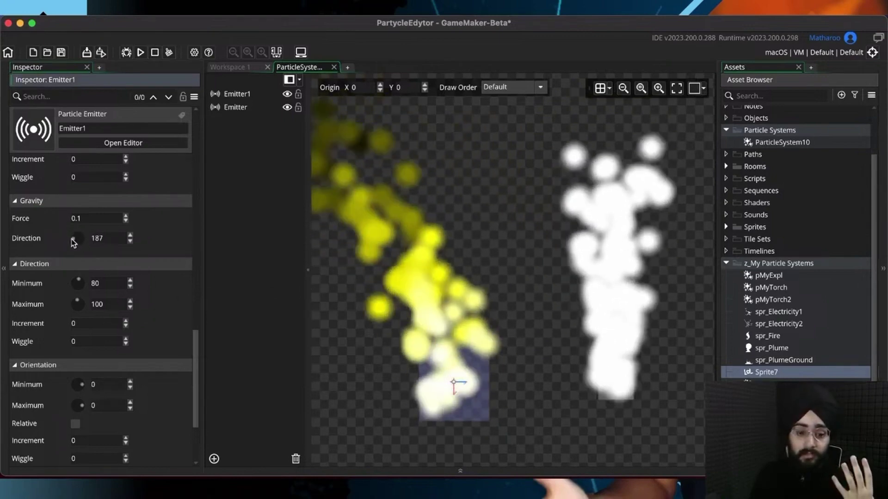
middle_drag(407, 270, 514, 257)
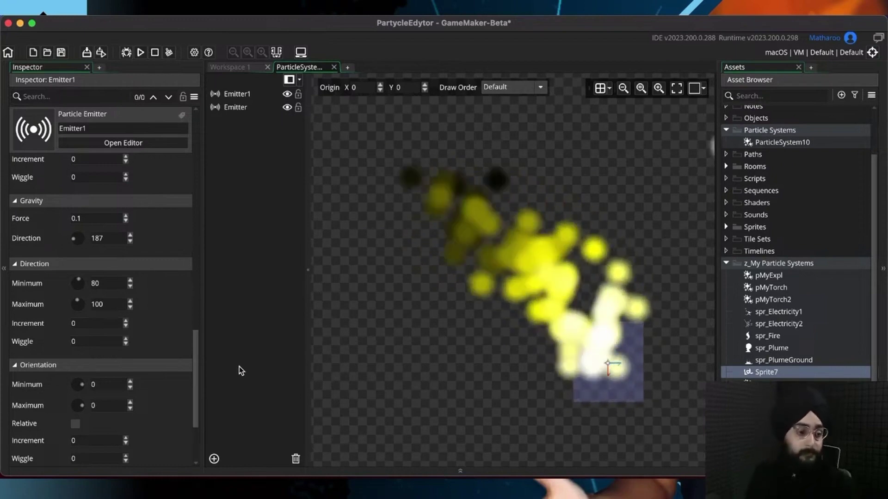
Step: Reset Emitter1's gravity force to 0
click(74, 219)
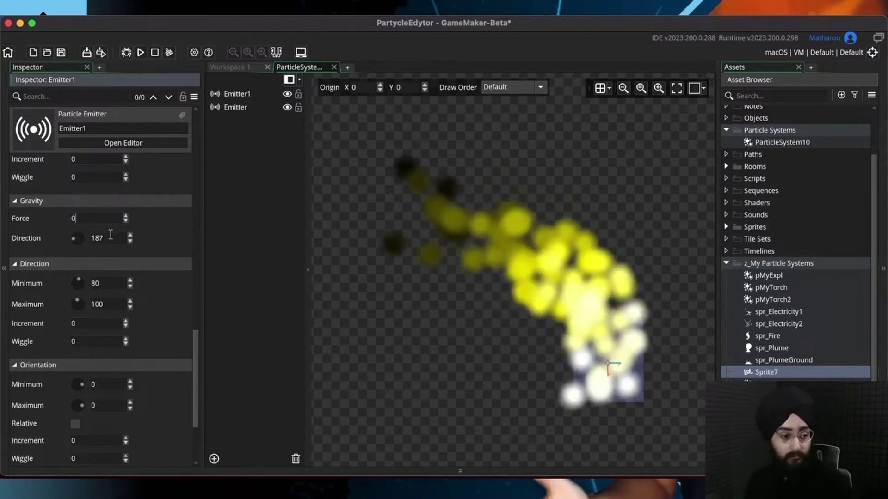
text(0)
key(Return)
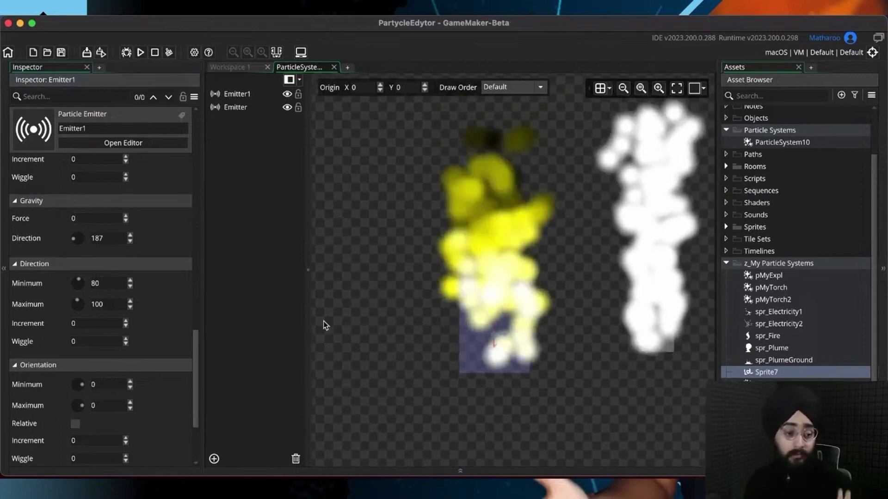
Step: Set both the minimum and maximum particle direction of Emitter1 to 90 degrees
scroll(134, 284, down, 4)
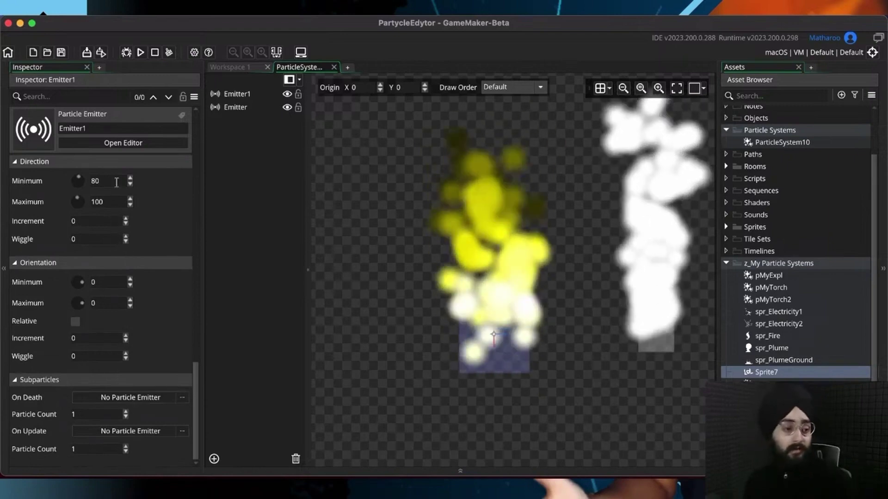
click(93, 183)
click(98, 202)
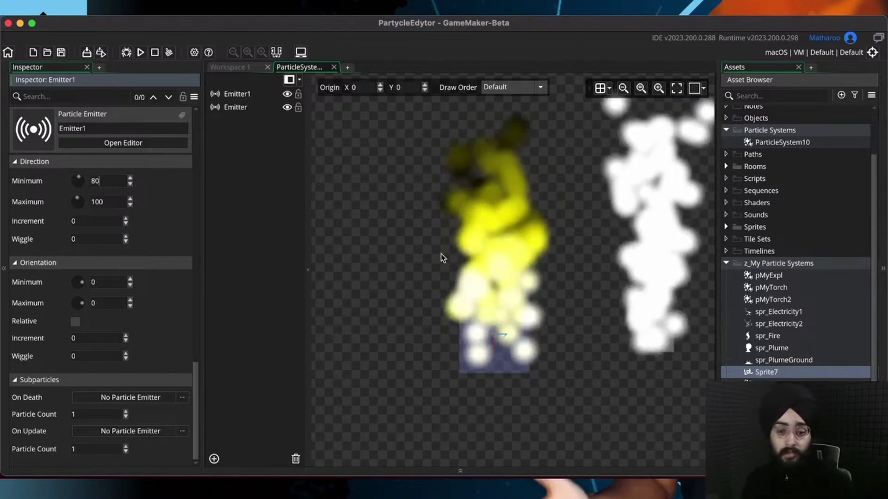
click(92, 181)
drag(93, 196, 179, 225)
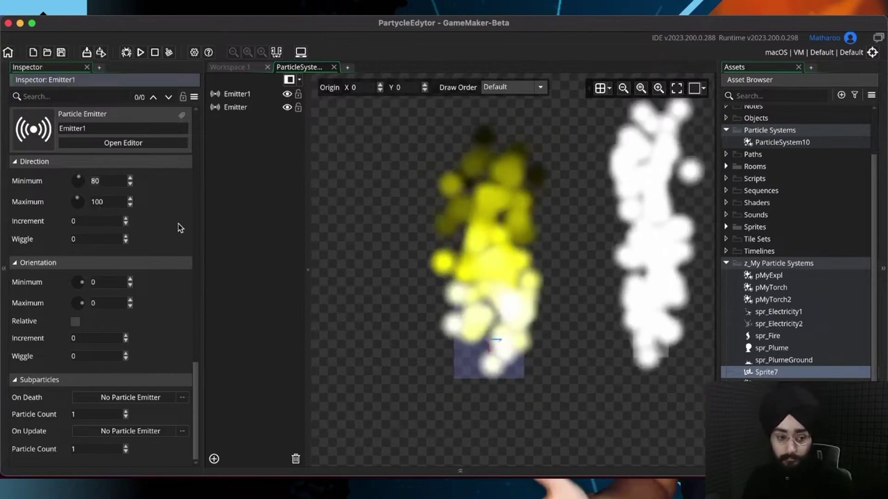
text(90)
double_click(102, 200)
text(90)
click(110, 186)
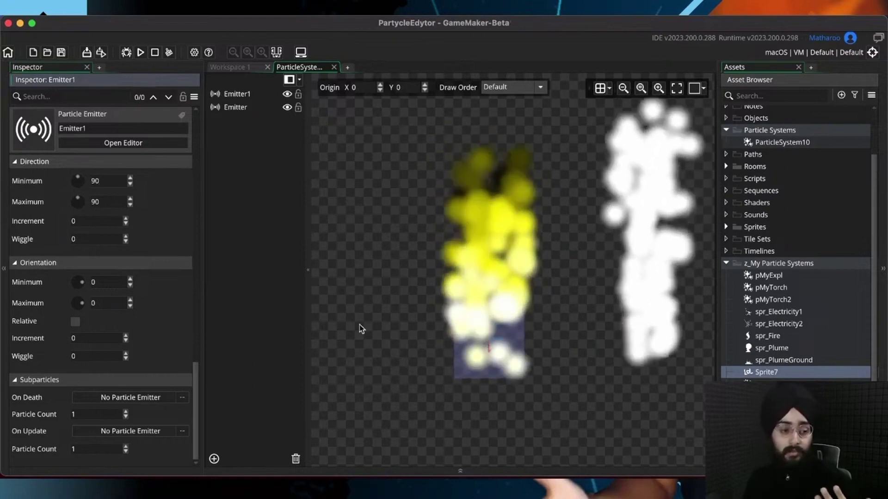
Step: Widen the particle direction range to a minimum of 70 and a maximum of 110 degrees
double_click(95, 181)
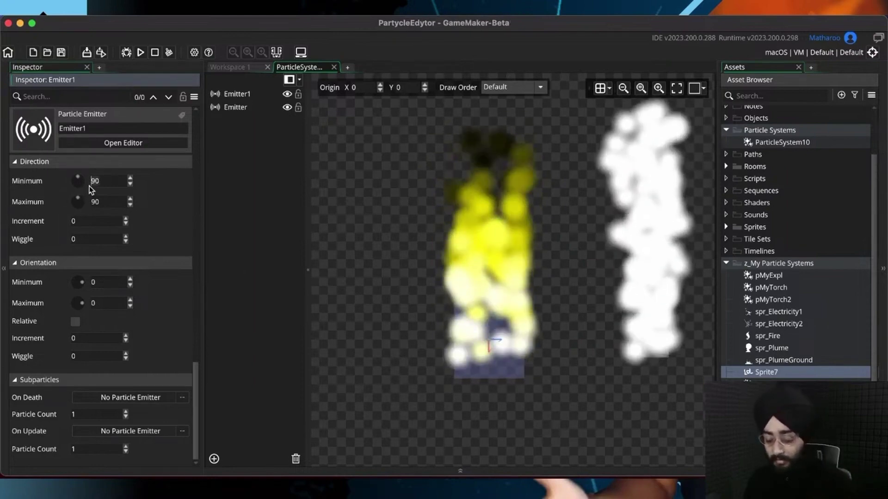
text(70)
key(Tab)
text(11)
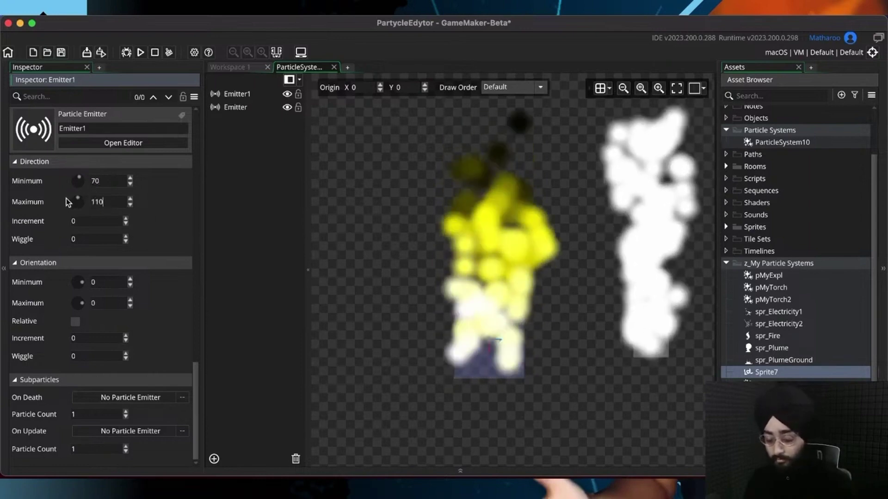
text(0)
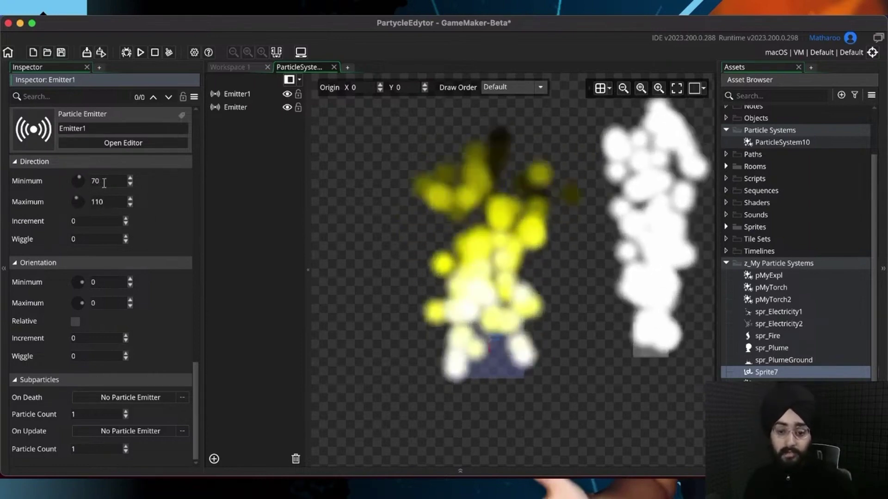
Step: Make the particles emit in all directions with a direction minimum of 0 and maximum of 360
key(shift+Tab)
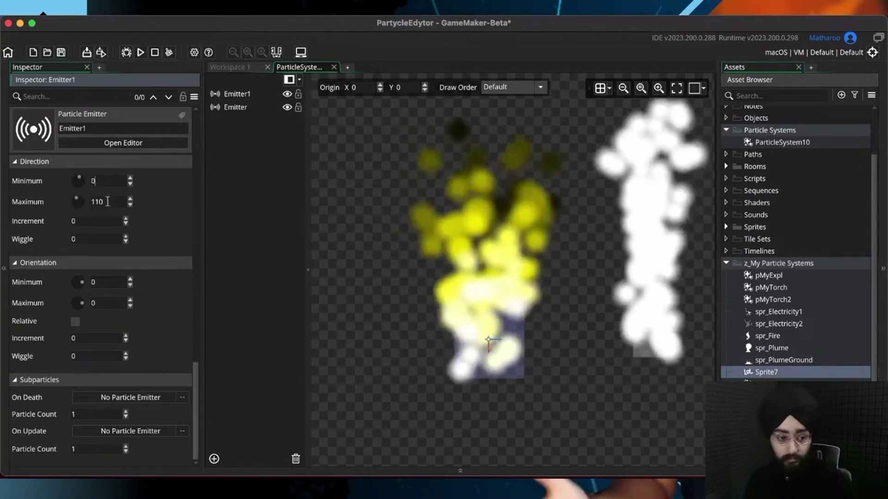
text(0)
key(Tab)
text(360)
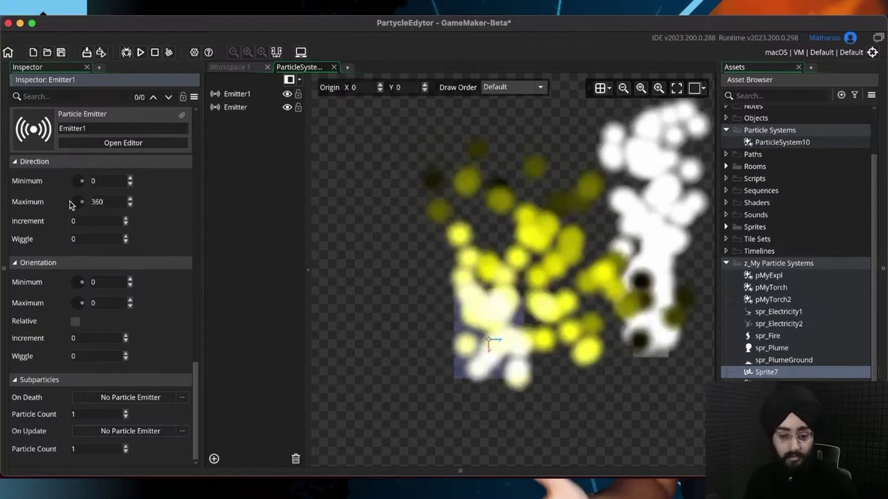
click(108, 182)
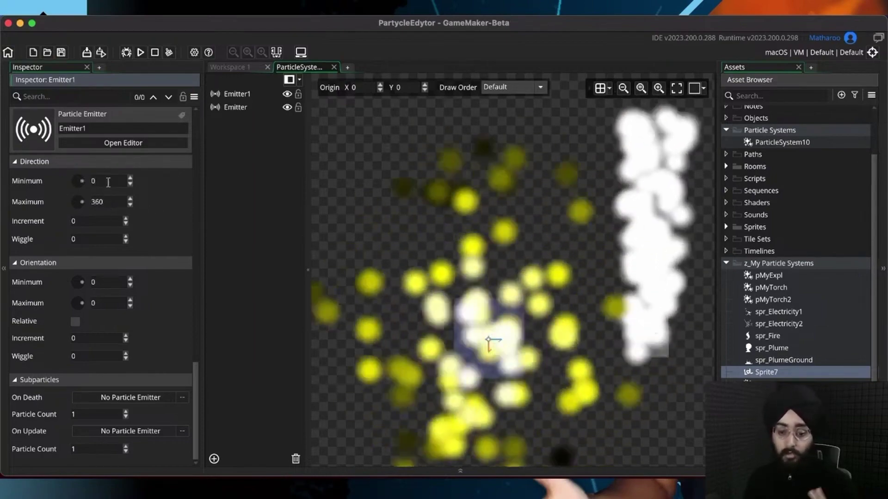
middle_drag(397, 324, 393, 301)
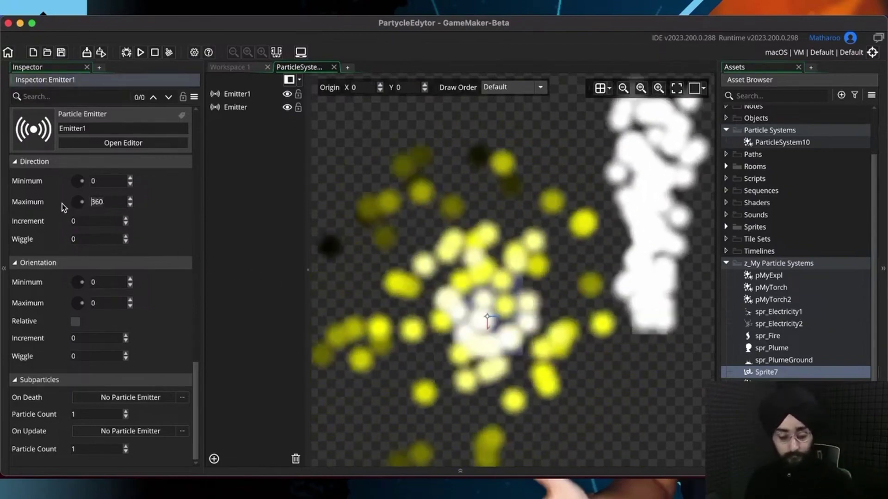
Step: Set the direction minimum to 80, maximum to 100 and increment to 1, and save the project
double_click(98, 202)
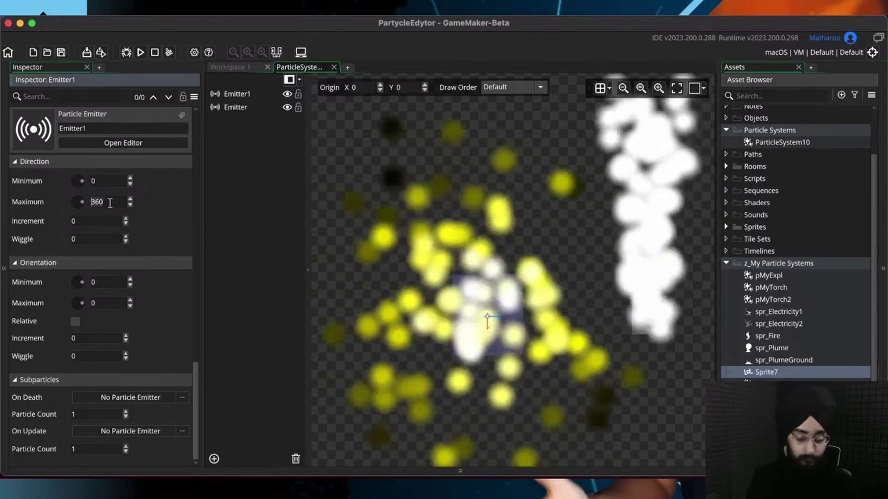
text(0)
click(93, 180)
text(8)
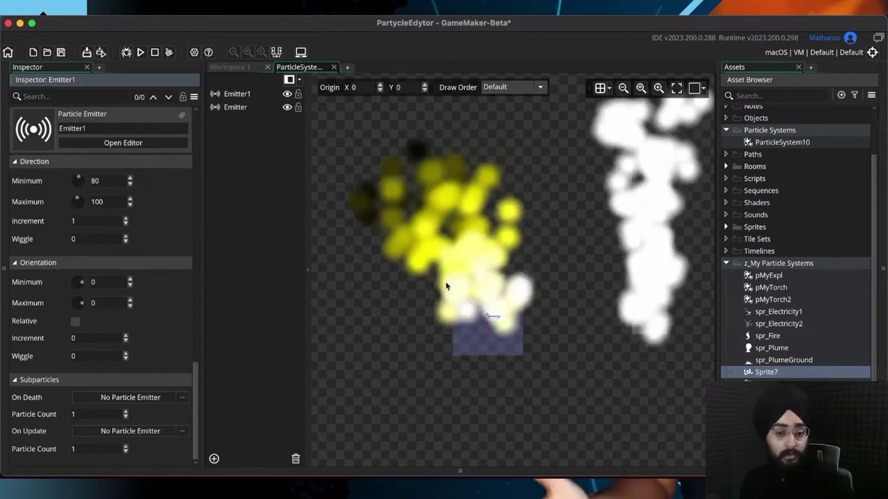
drag(458, 296, 555, 259)
key(super+s)
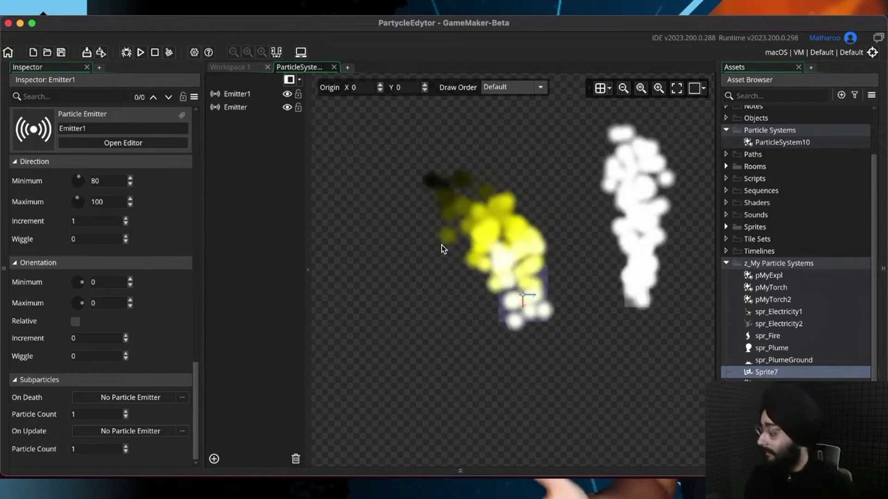
Step: Reset the direction increment to 0 for comparison and set it back to 1
click(125, 219)
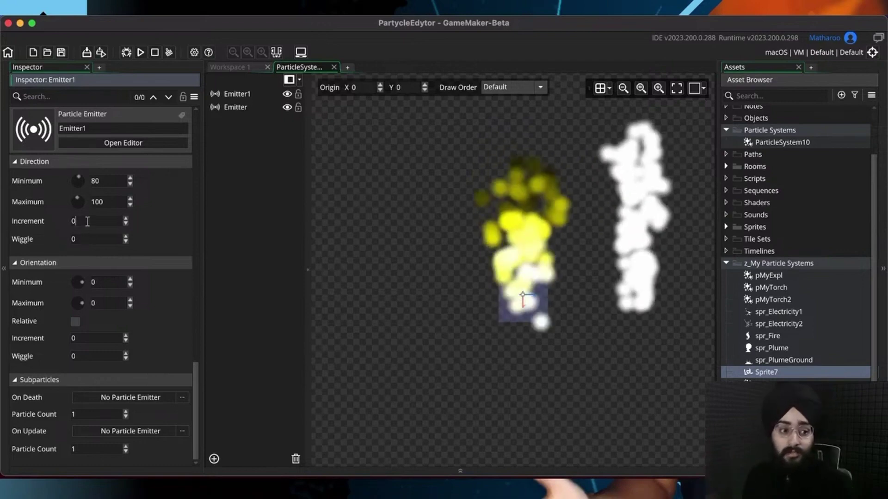
drag(87, 221, 73, 236)
text(1)
Step: Try direction wiggle values of 5 and 20 on Emitter1
click(92, 240)
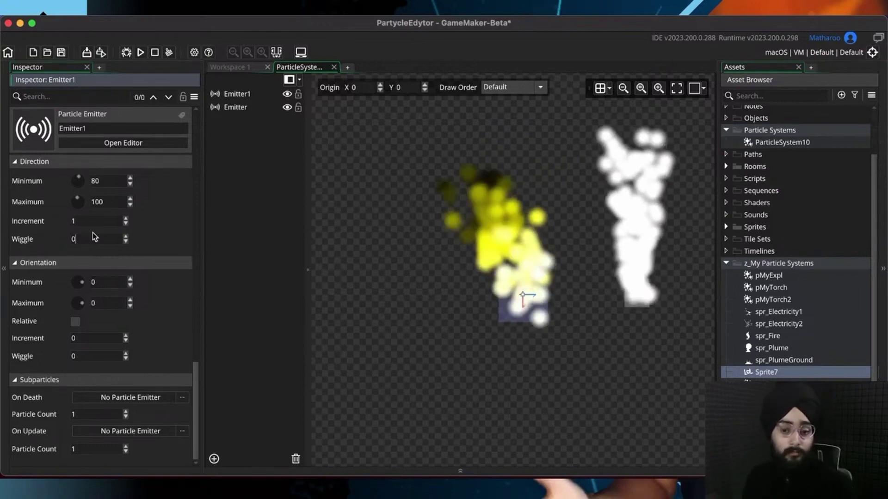
middle_drag(518, 265, 506, 276)
scroll(510, 286, up, 3)
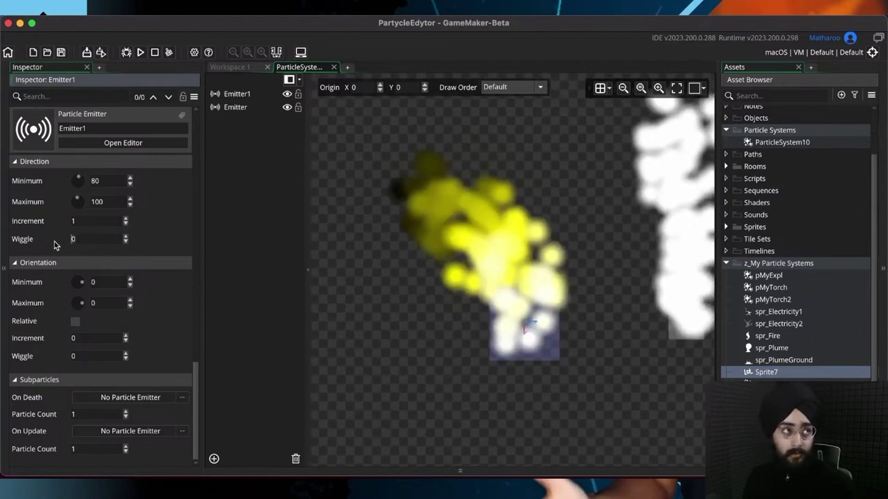
text(5)
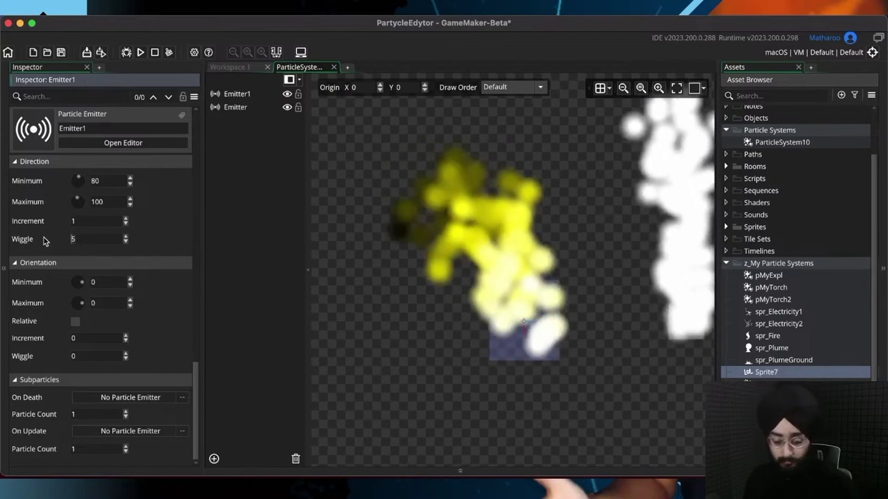
key(BackSpace)
text(20)
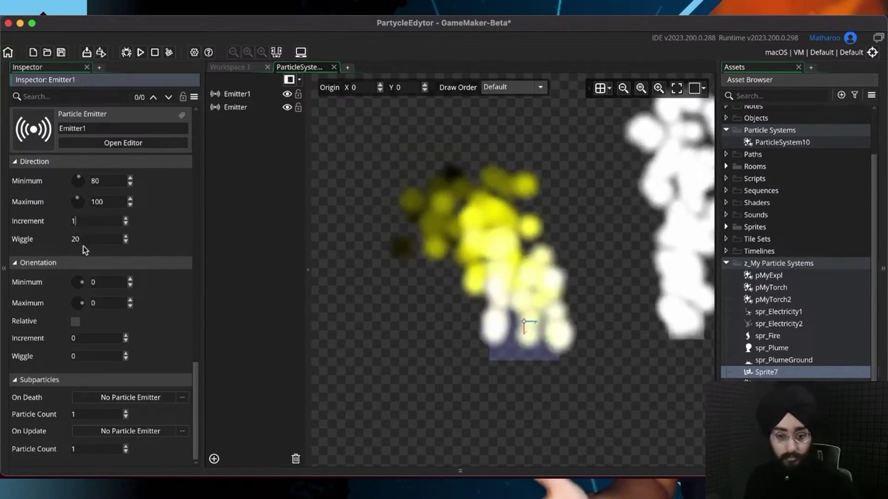
Step: Set Emitter1's direction wiggle to 50
drag(85, 240, 51, 240)
text(5)
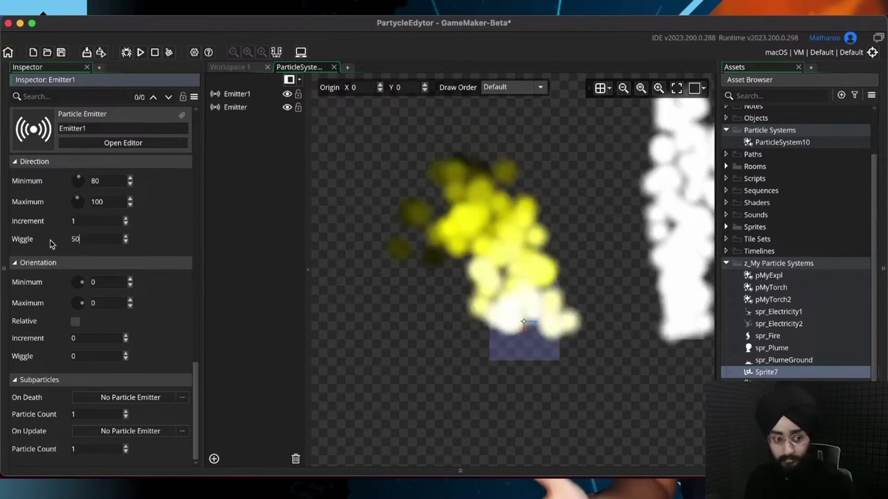
text(0)
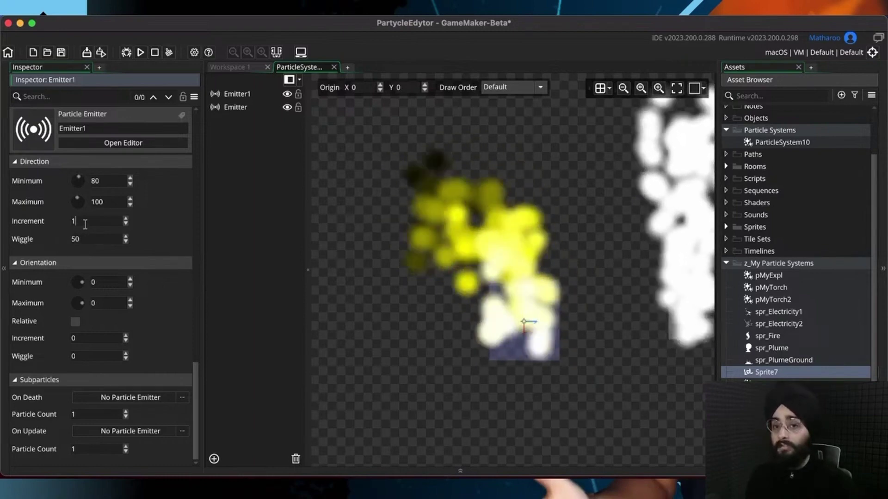
click(85, 224)
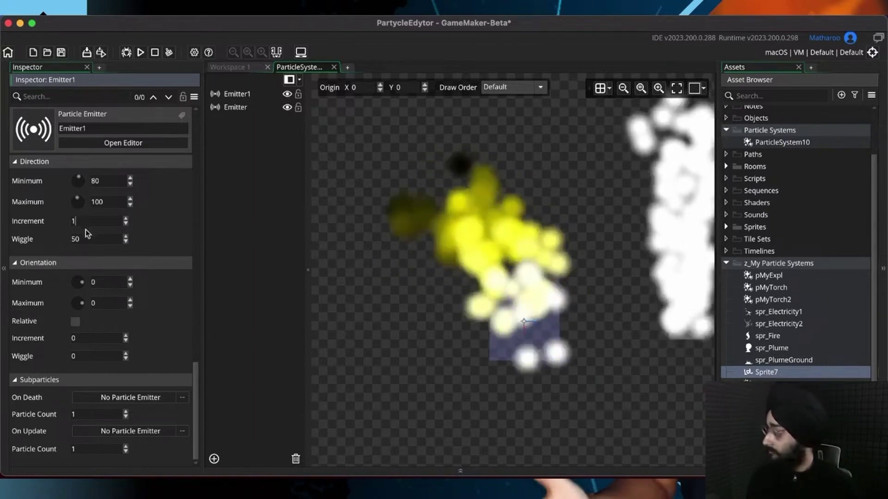
Step: Save the project and try an alpha of 10 on Emitter1's yellow middle colour, restoring it to 255
key(super+s)
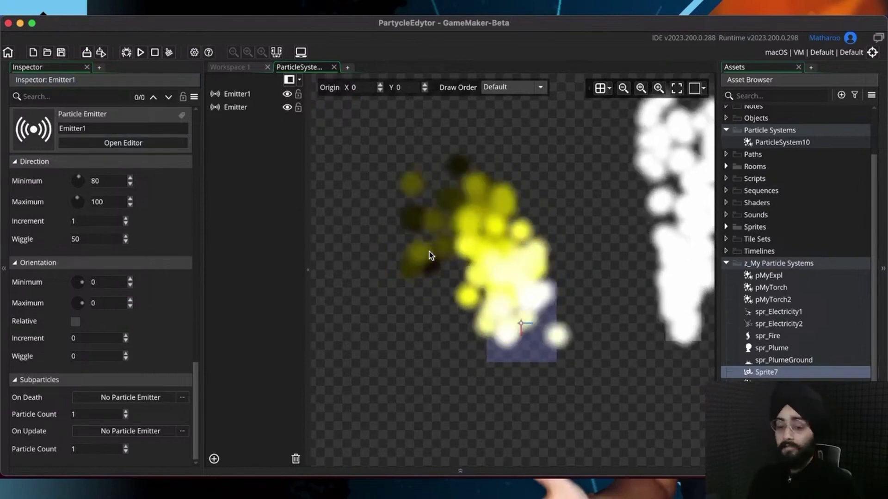
scroll(135, 307, up, 10)
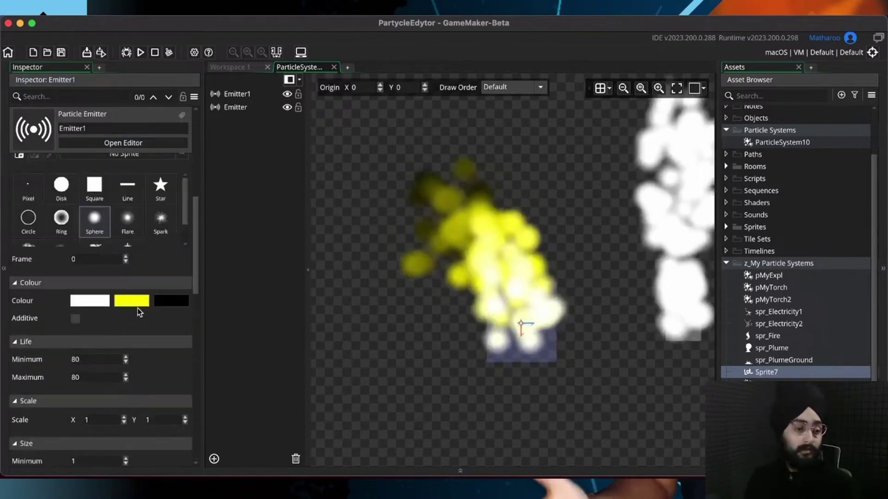
scroll(140, 309, down, 2)
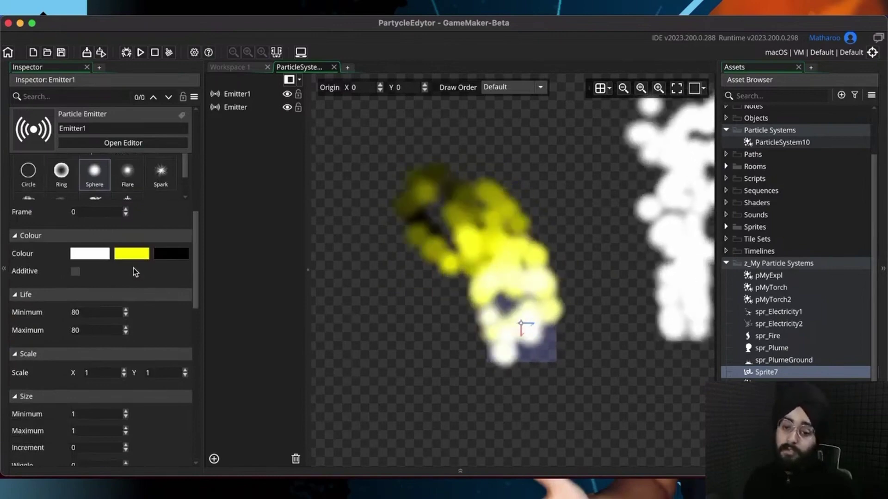
click(132, 254)
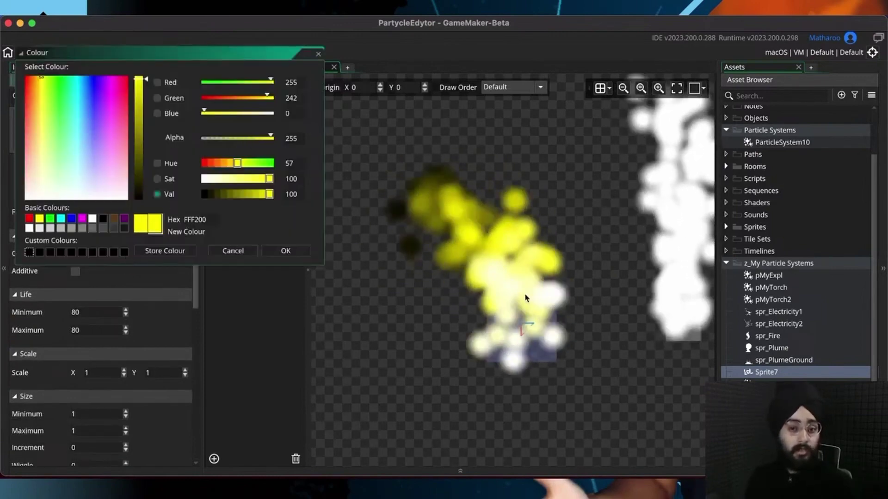
drag(199, 53, 213, 168)
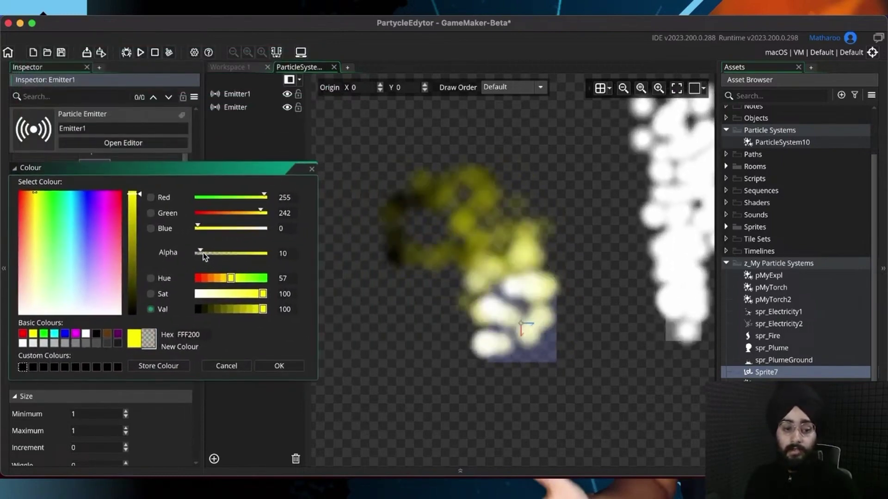
drag(204, 254, 267, 254)
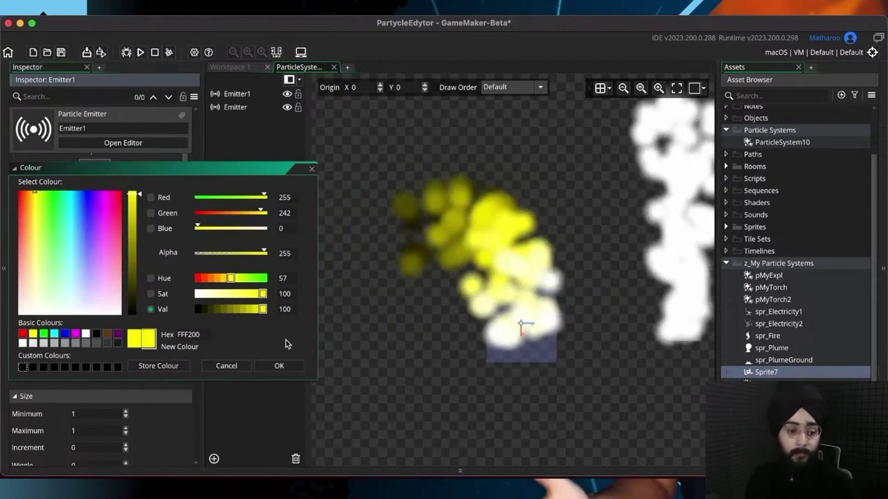
click(291, 365)
Step: Reset Emitter1's direction wiggle and direction increment to 0 and save the project
scroll(178, 292, down, 10)
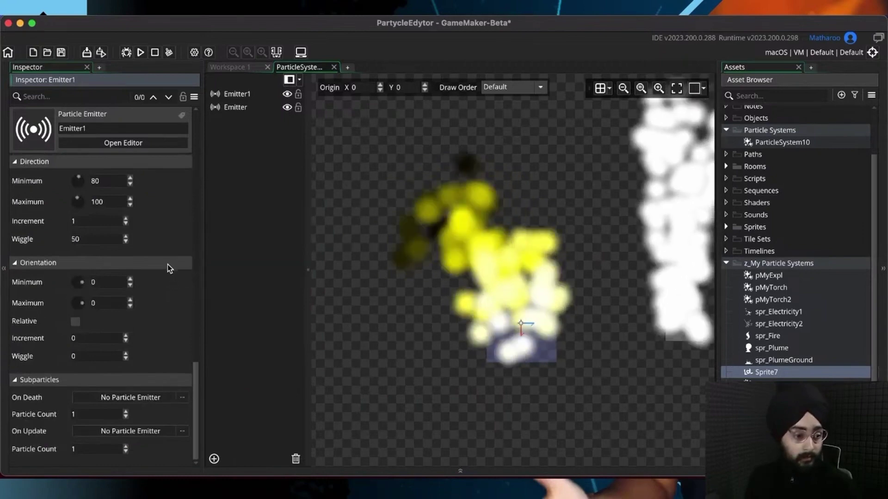
drag(94, 241, 4, 247)
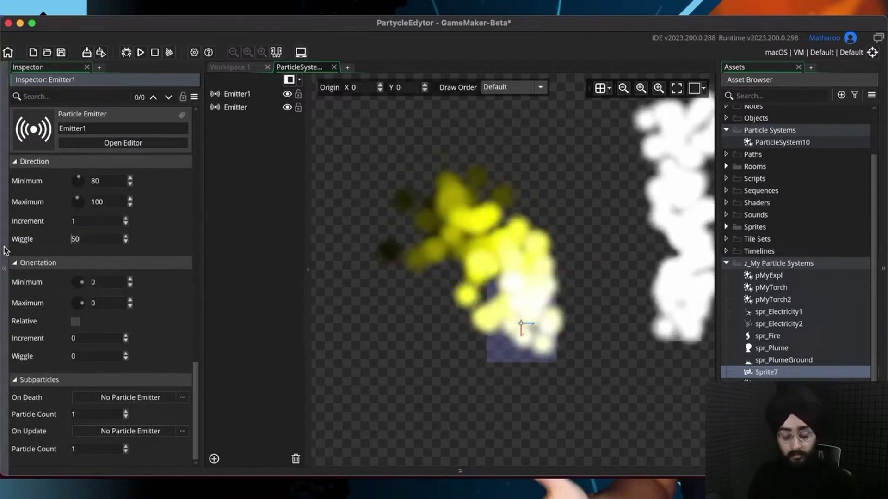
text(0)
drag(115, 222, 7, 226)
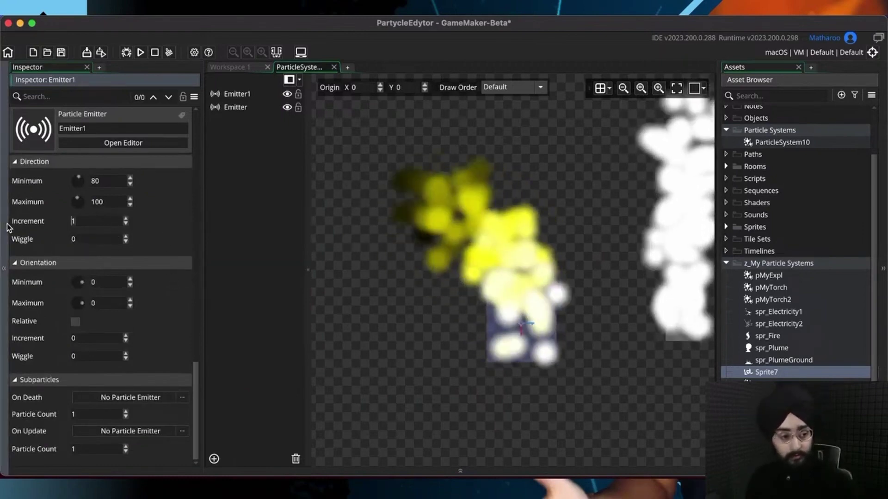
text(0)
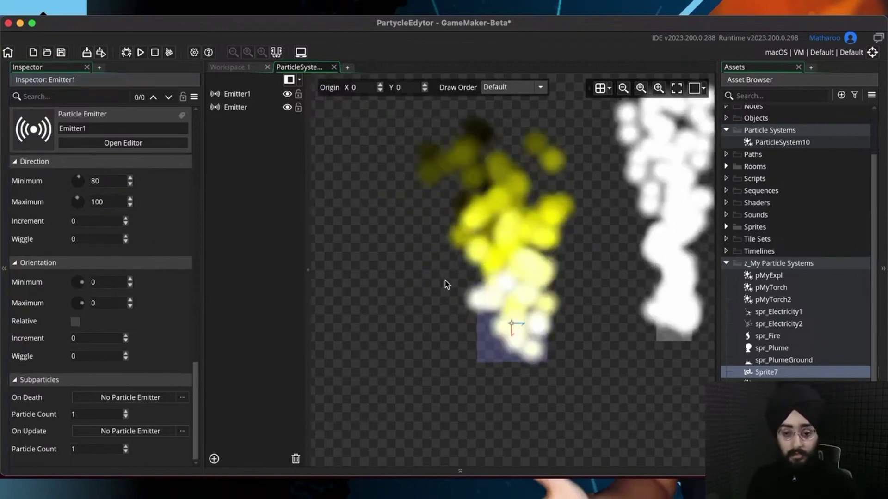
key(super+s)
click(155, 319)
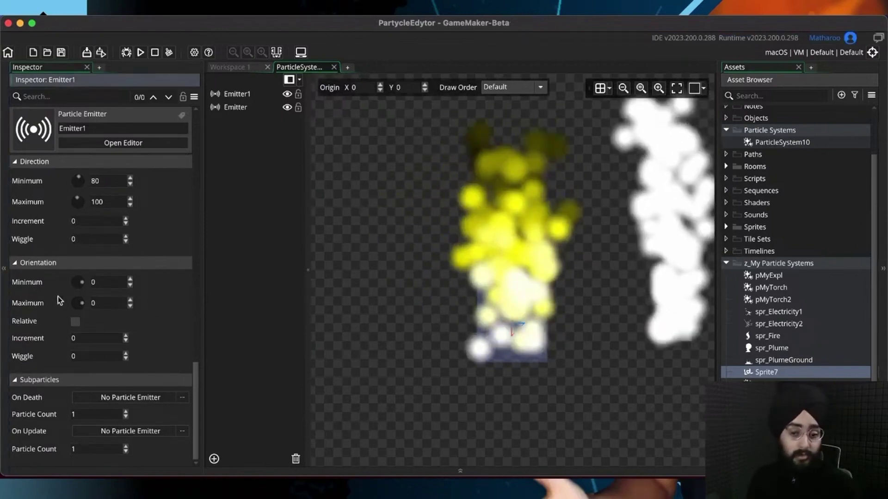
Step: Assign the spr_Fire sprite as the particle texture of Emitter1
scroll(137, 326, up, 5)
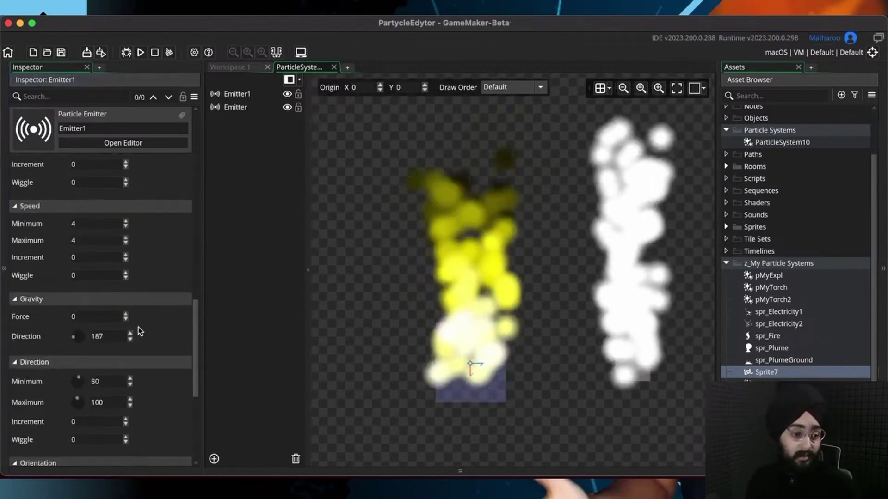
scroll(138, 326, down, 5)
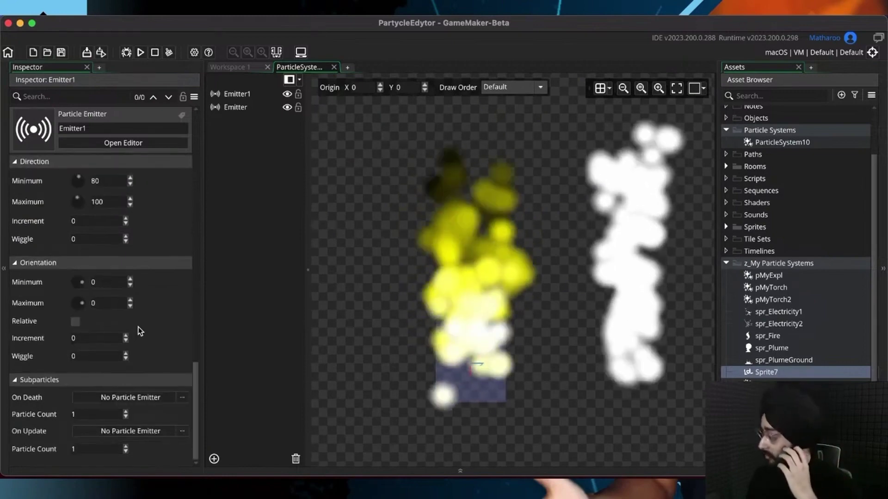
scroll(138, 327, up, 3)
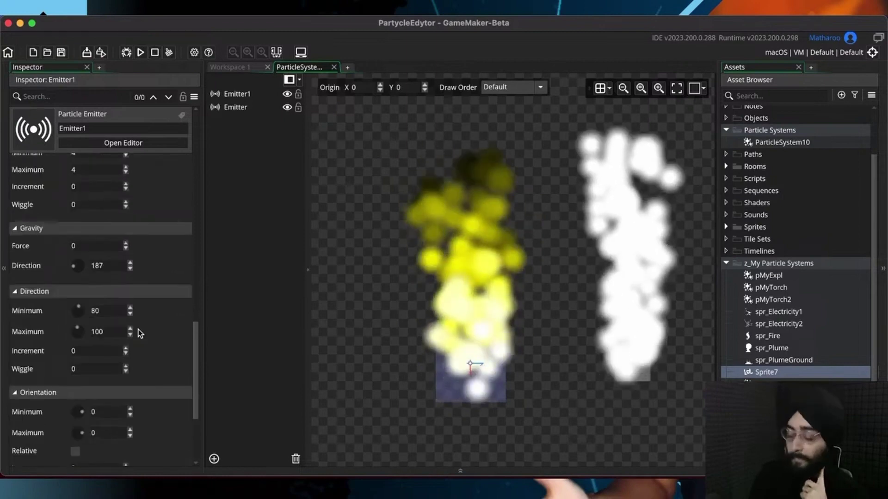
scroll(139, 329, up, 2)
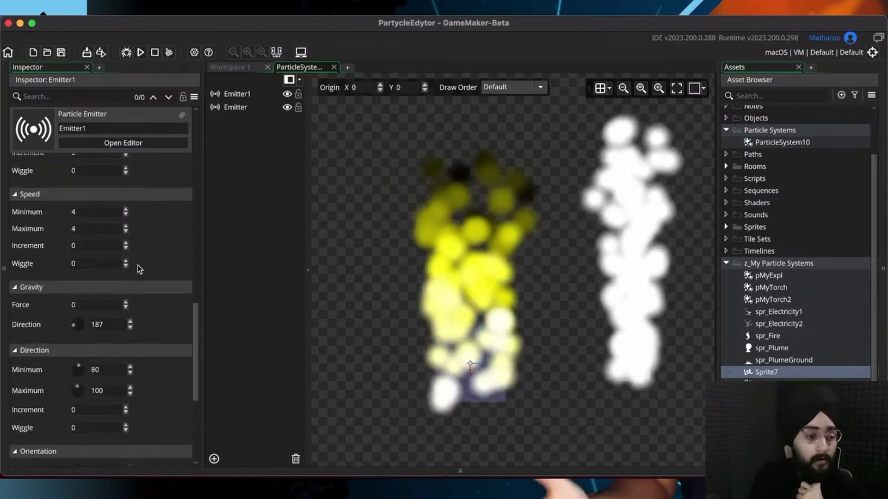
scroll(148, 309, up, 12)
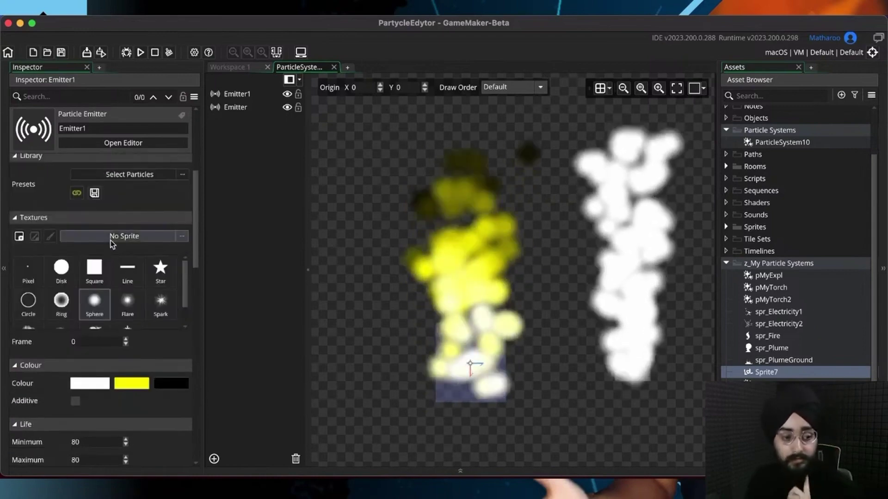
click(110, 240)
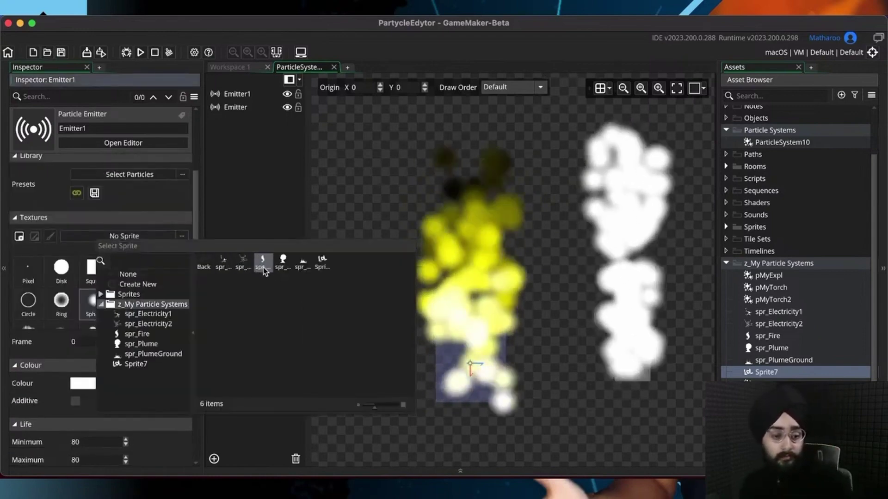
click(262, 268)
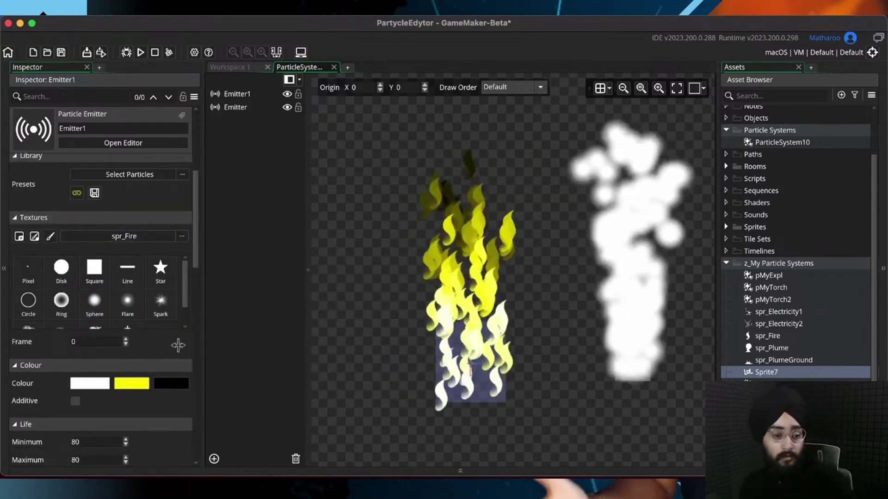
Step: Shrink Emitter1's rectangle to about 45 by 47 at X -304, Y -82, and lower its particle count to -5
scroll(178, 345, down, 15)
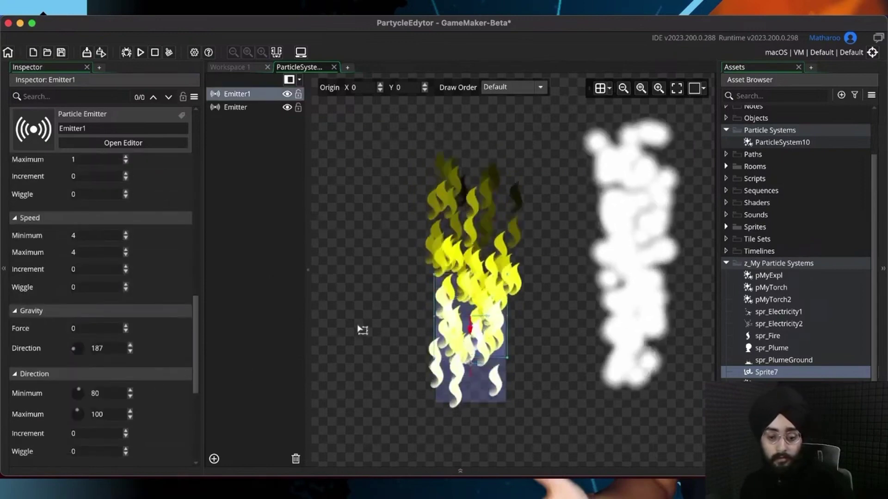
drag(362, 330, 366, 317)
mouse_move(492, 328)
mouse_down()
mouse_move(370, 324)
mouse_move(527, 347)
mouse_move(493, 312)
mouse_up()
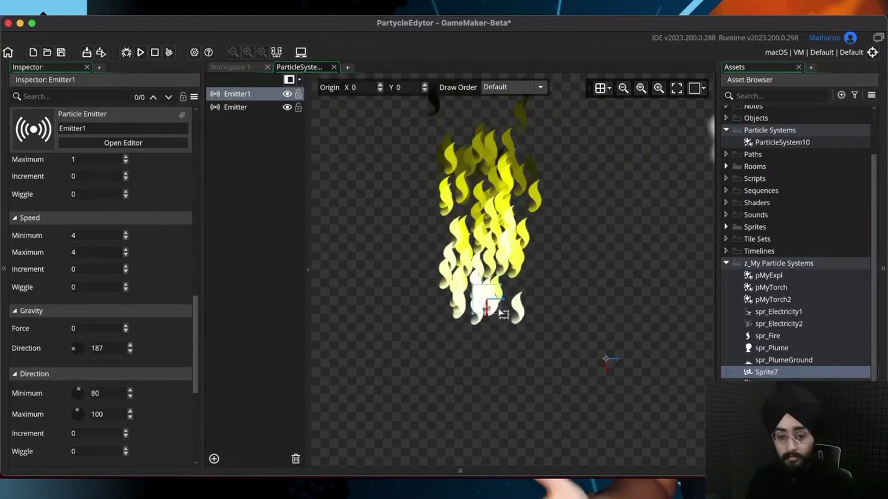
scroll(132, 341, up, 10)
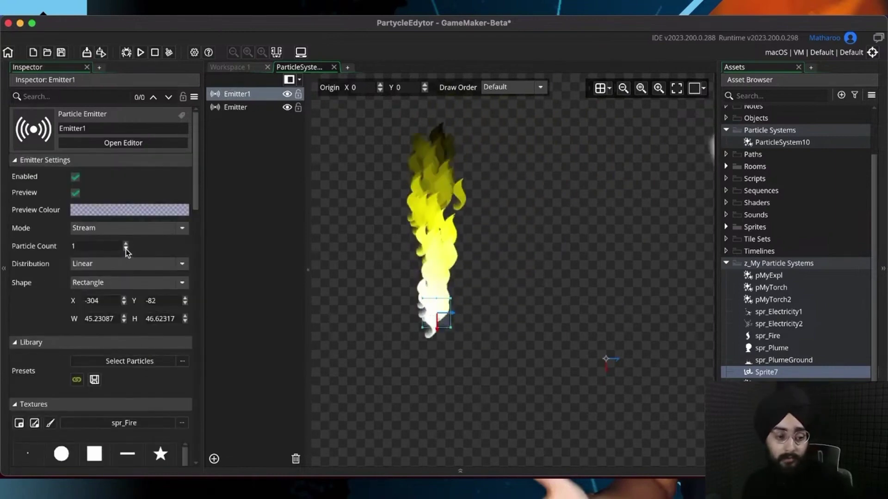
click(126, 249)
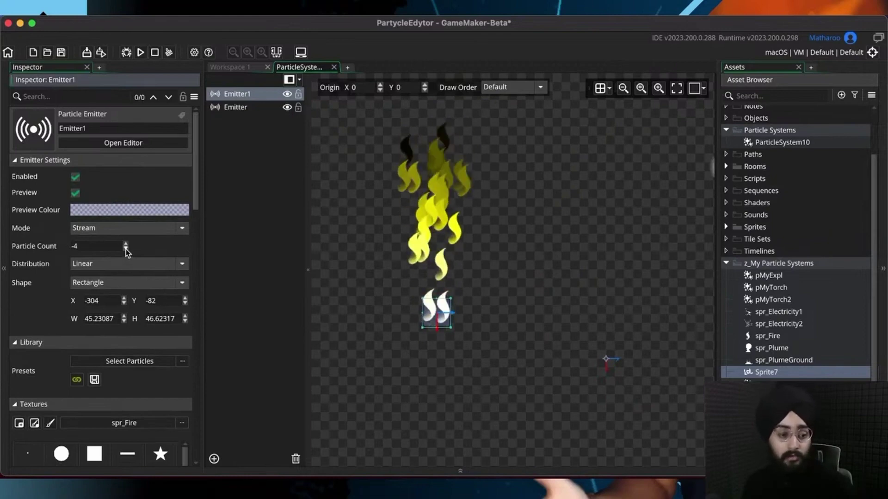
Step: Try an orientation maximum of 360 on Emitter1's fire particles
scroll(152, 379, down, 12)
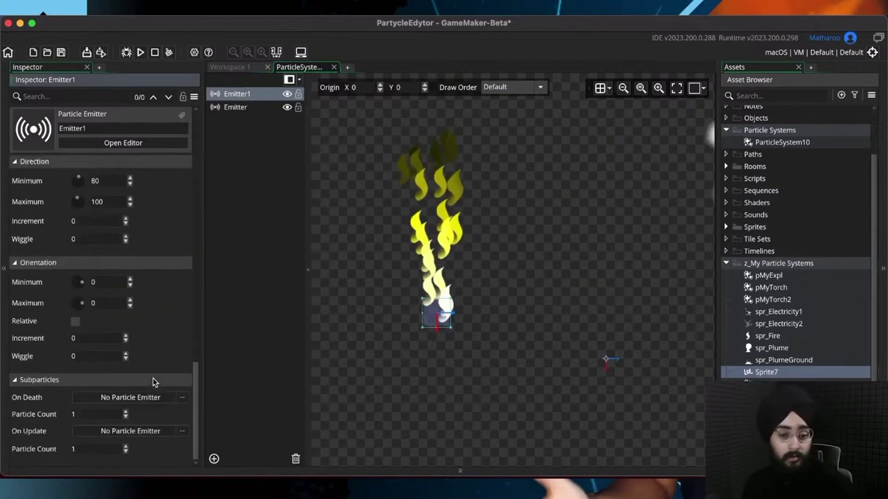
scroll(148, 372, up, 3)
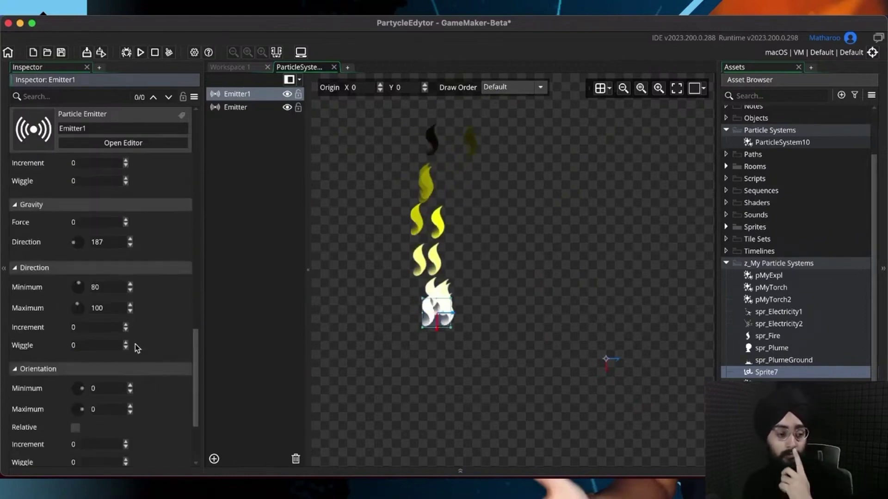
scroll(153, 330, down, 2)
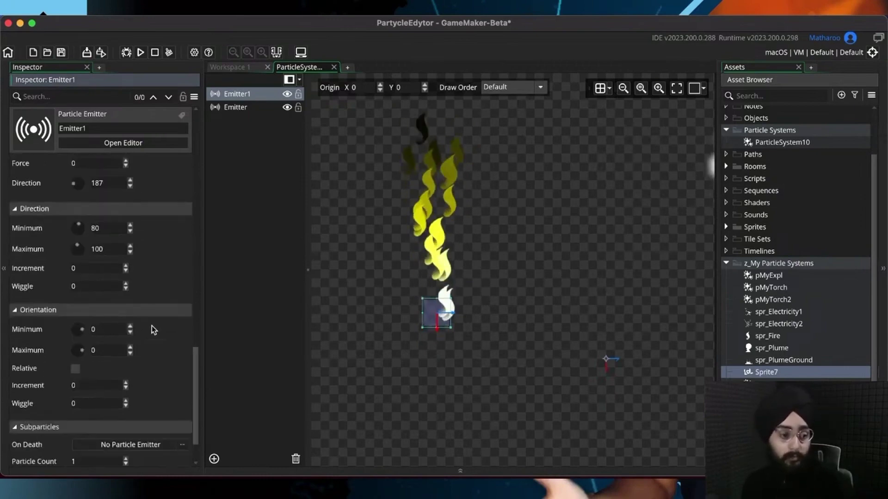
scroll(152, 328, down, 1)
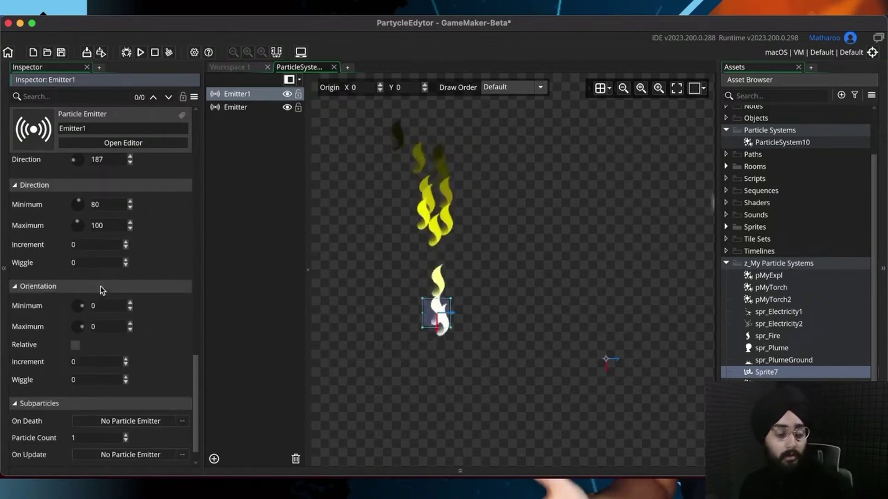
scroll(128, 297, down, 1)
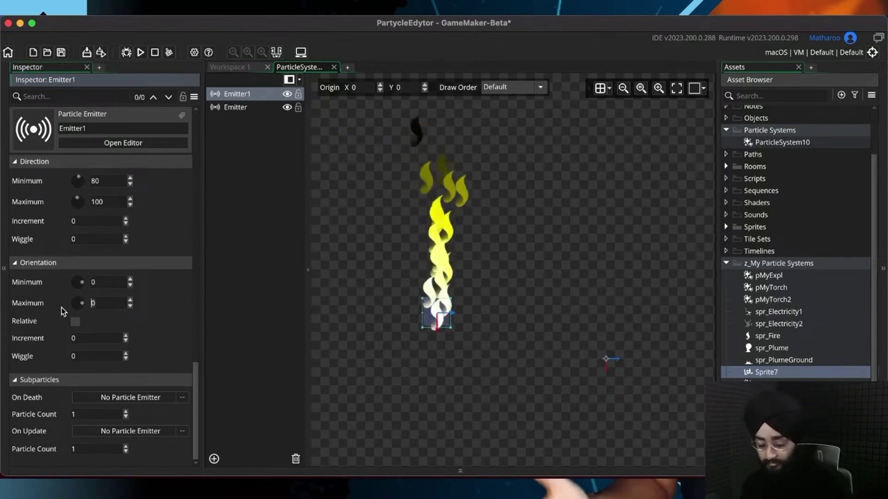
text(360)
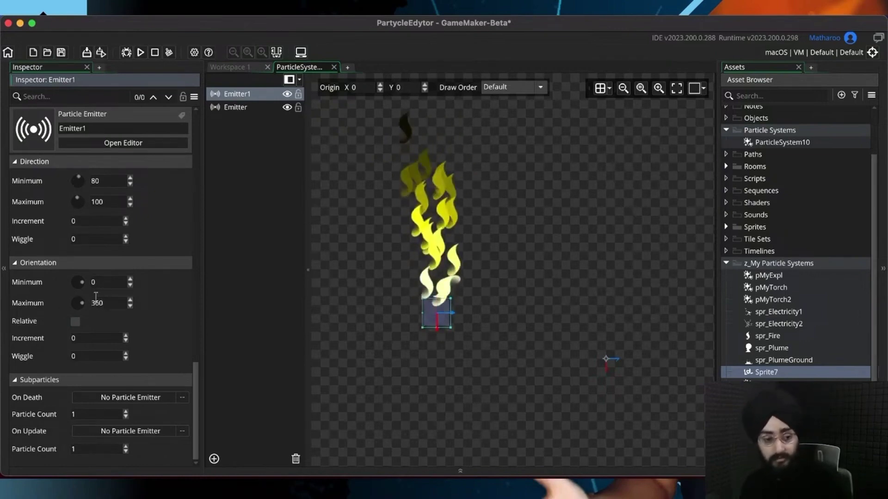
click(104, 282)
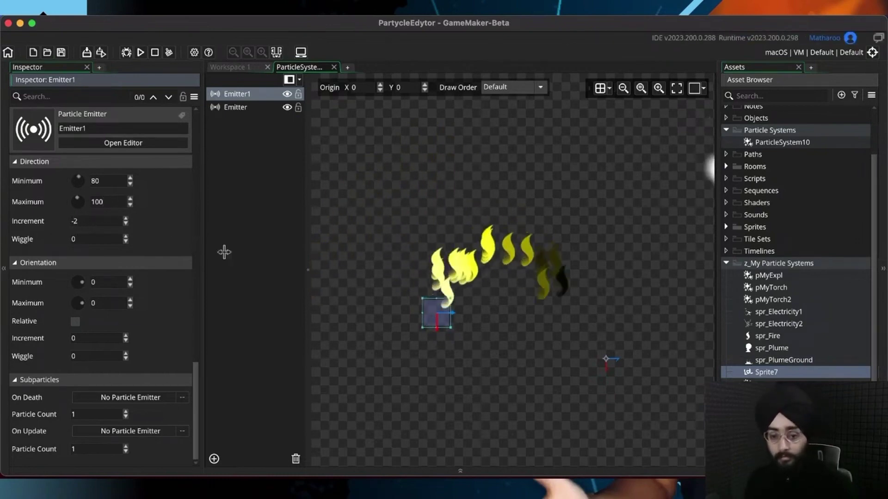
Step: Set both the minimum and maximum life of Emitter1's particles to 140
middle_drag(517, 358, 470, 307)
scroll(134, 360, up, 15)
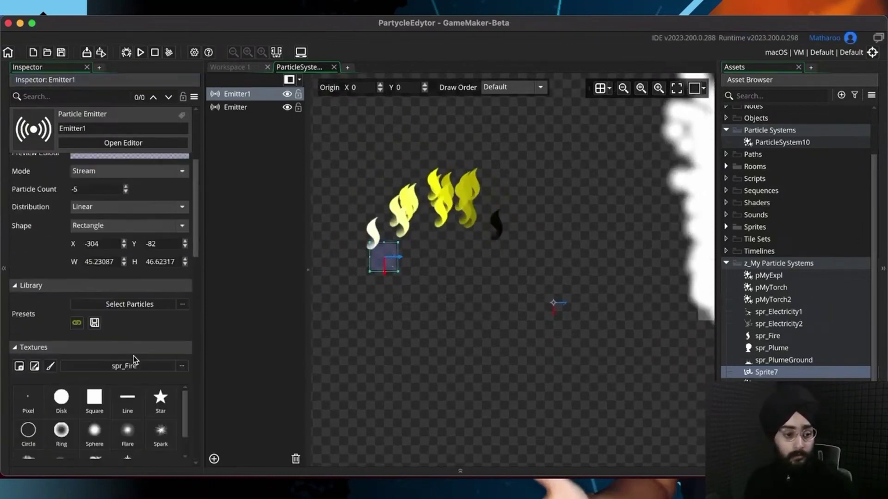
scroll(36, 350, down, 4)
scroll(36, 350, down, 3)
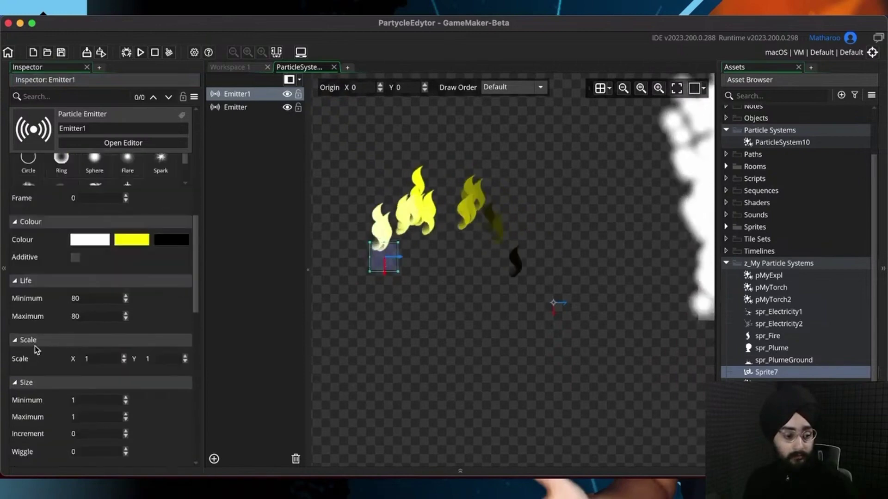
text(14)
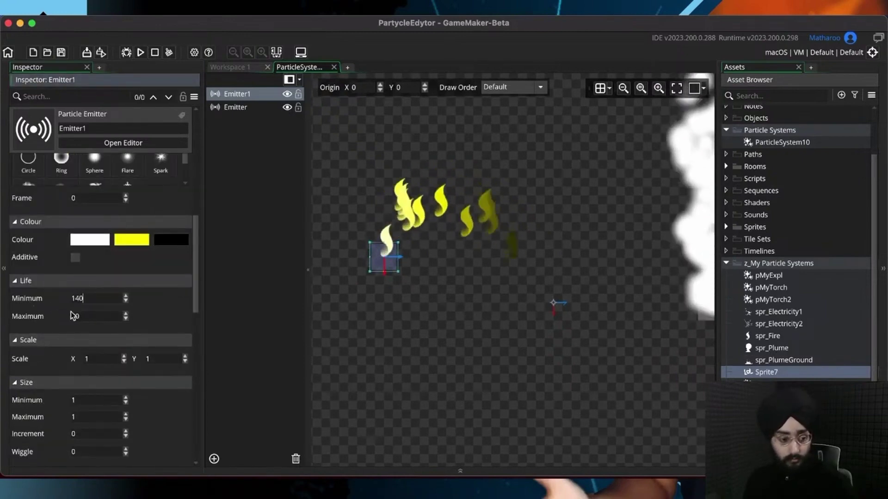
text(140)
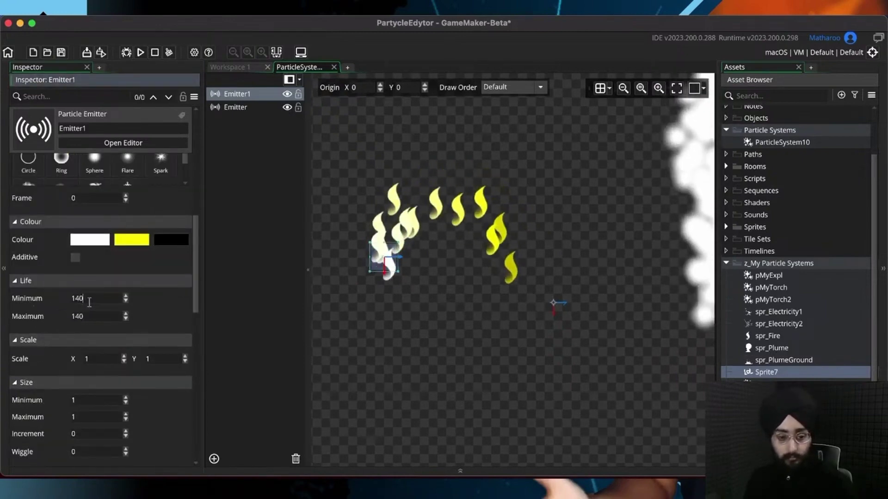
Step: Set Emitter1's direction increment to -1 and save the project
scroll(146, 287, down, 5)
scroll(143, 292, down, 1)
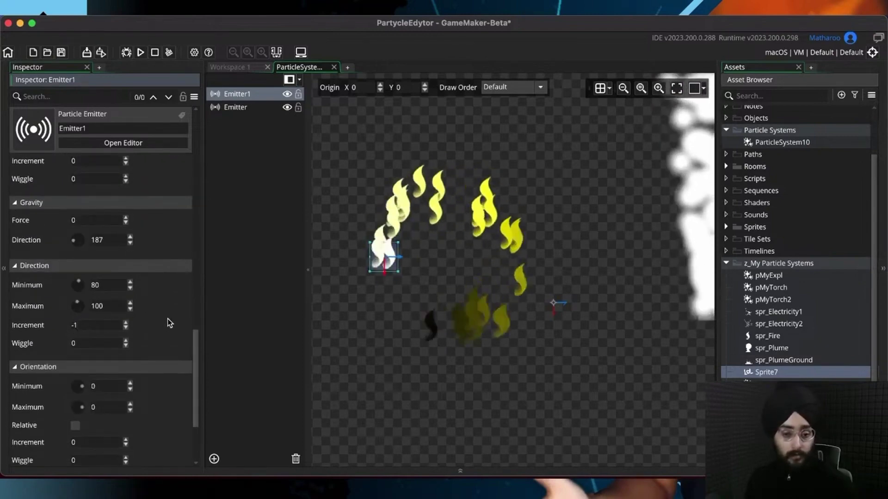
middle_drag(506, 266, 461, 358)
scroll(134, 364, down, 3)
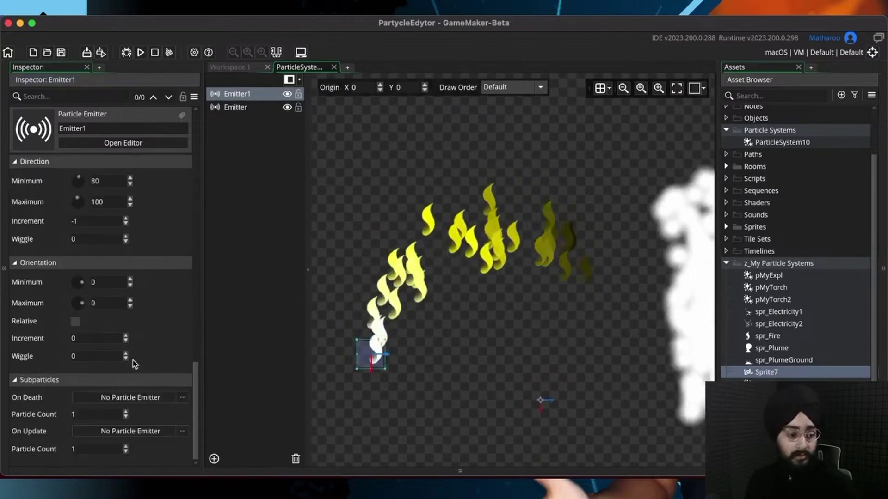
Step: Make Emitter1's particle orientation relative, set its minimum and maximum to 90, and save the project
click(75, 322)
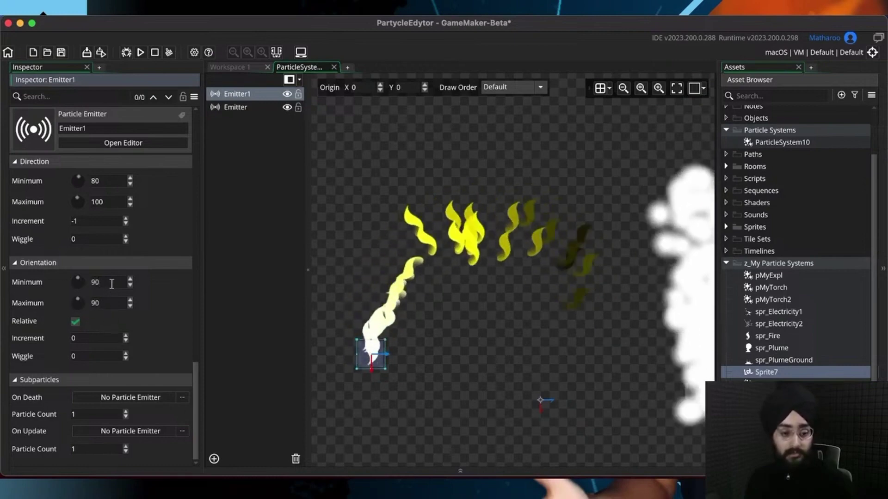
key(super+s)
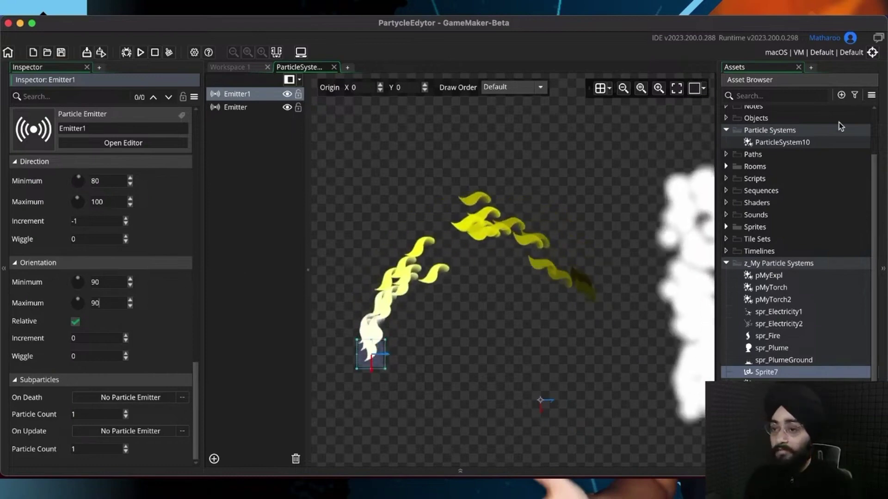
click(874, 54)
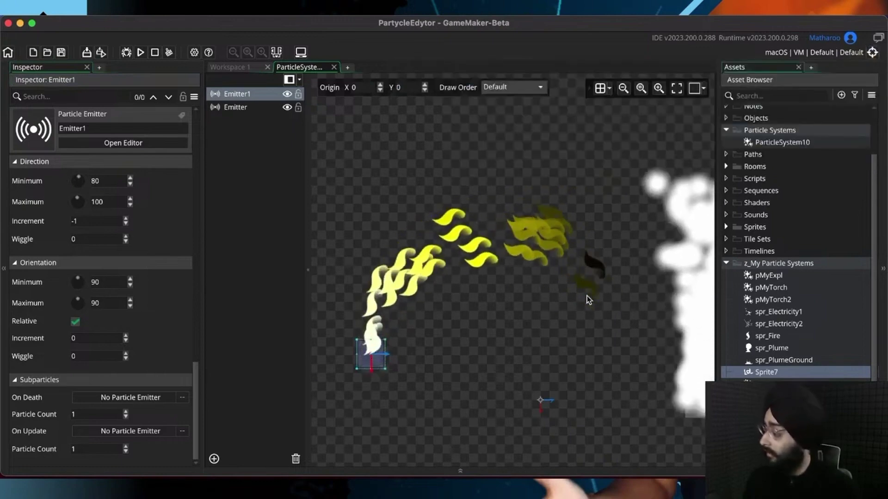
middle_drag(525, 323, 530, 281)
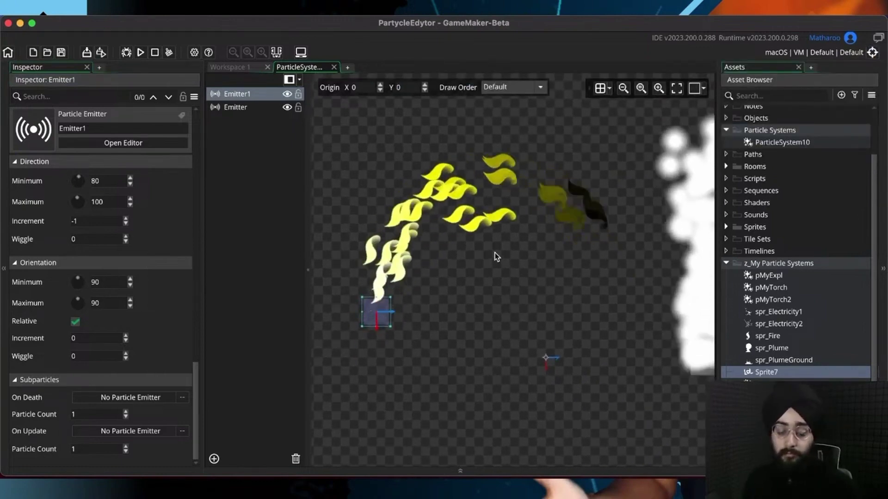
middle_drag(494, 253, 490, 279)
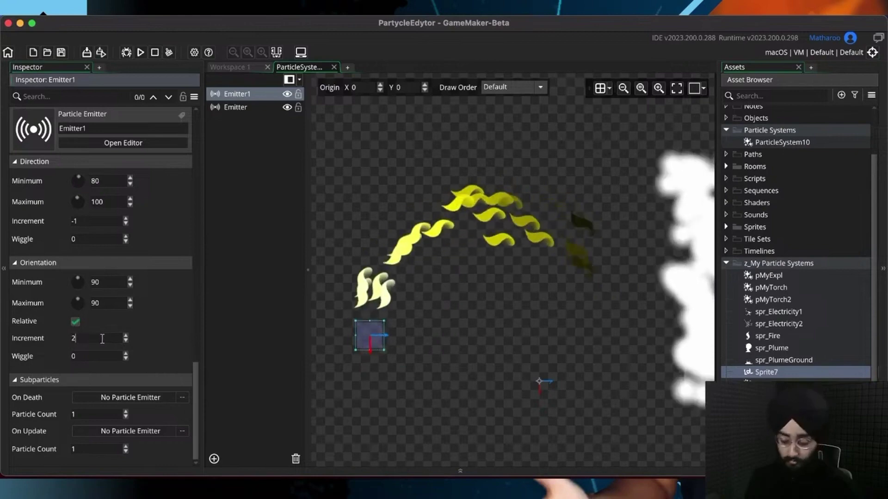
Step: Set Emitter1's orientation increment to 2 and its orientation wiggle to 25, and save the project
text(2)
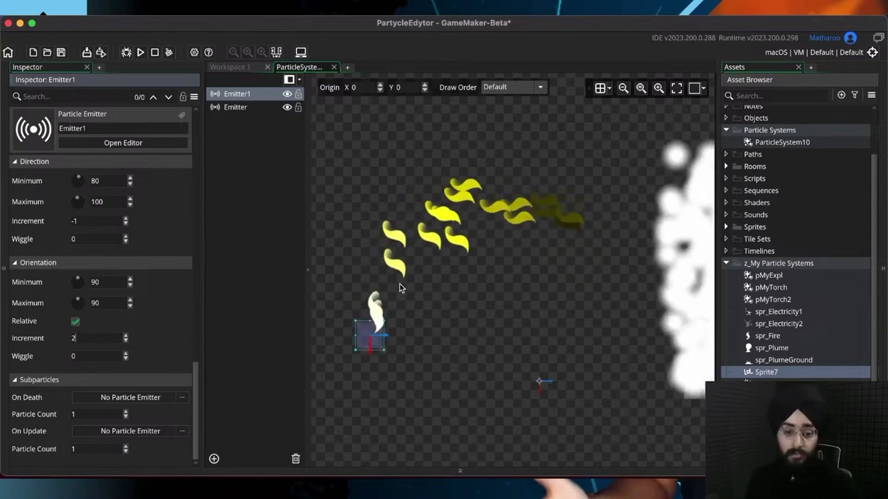
middle_drag(399, 283, 398, 256)
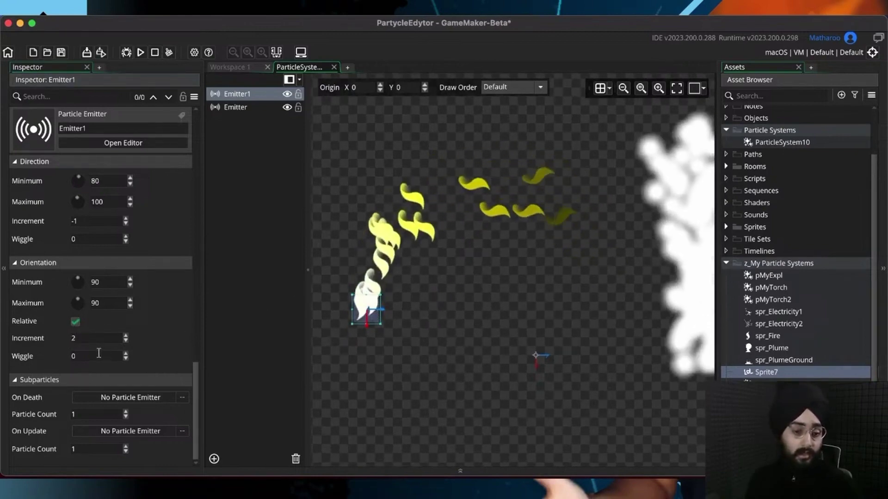
drag(92, 355, 48, 358)
text(5)
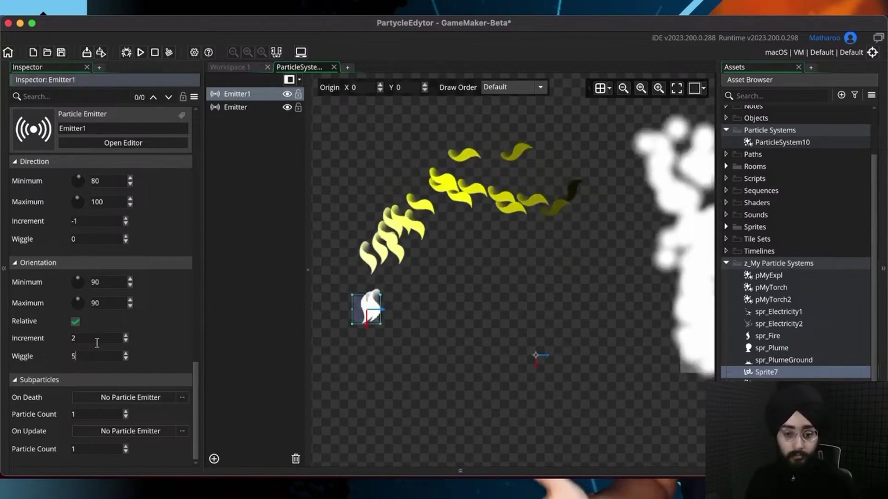
key(BackSpace)
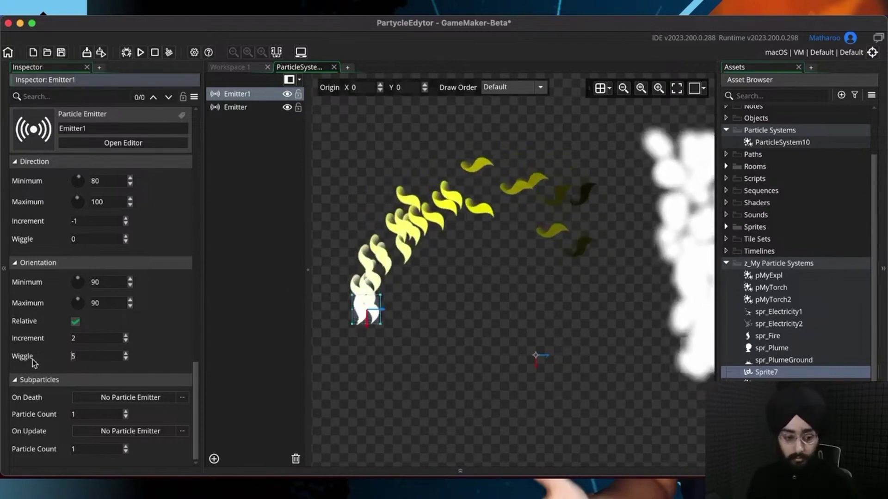
text(25)
click(87, 338)
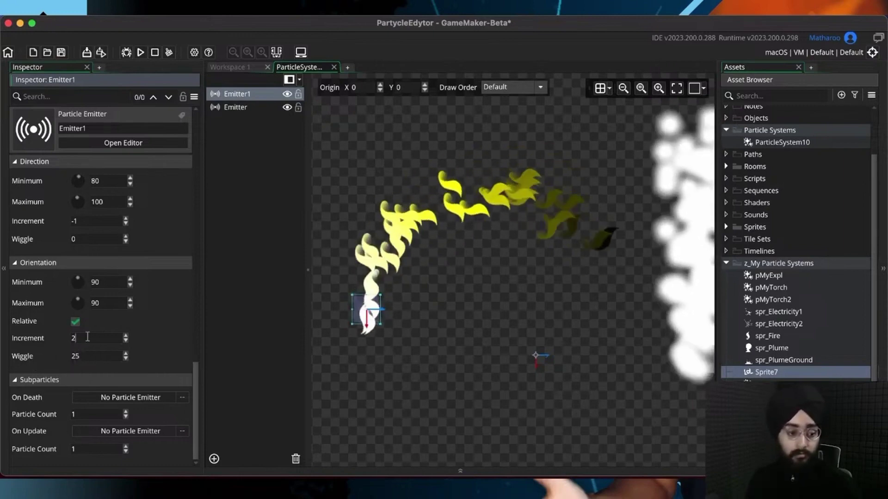
key(super+s)
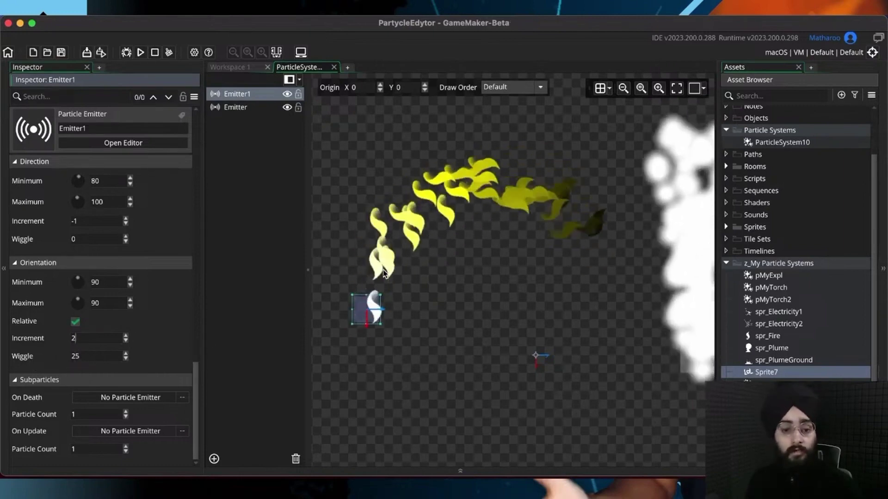
Step: Turn off relative orientation for Emitter1, reset the orientation increment and wiggle to 0, and save the project
click(75, 322)
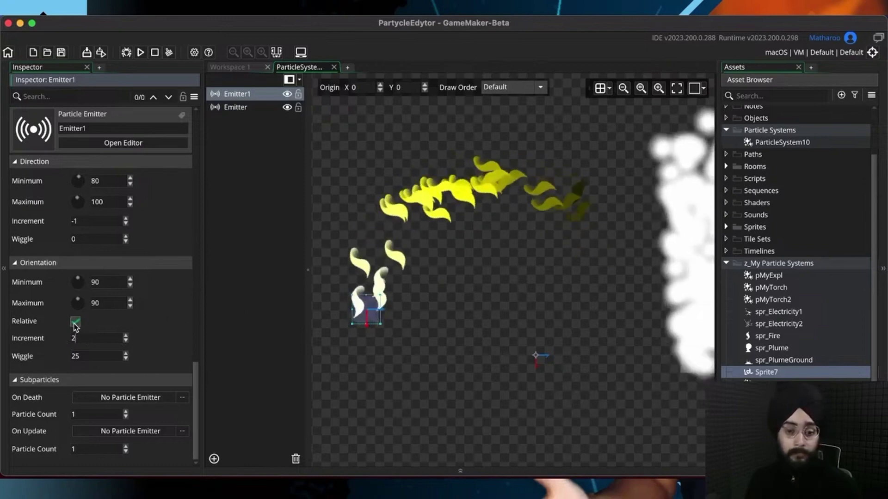
text(0)
double_click(103, 358)
text(0)
click(92, 337)
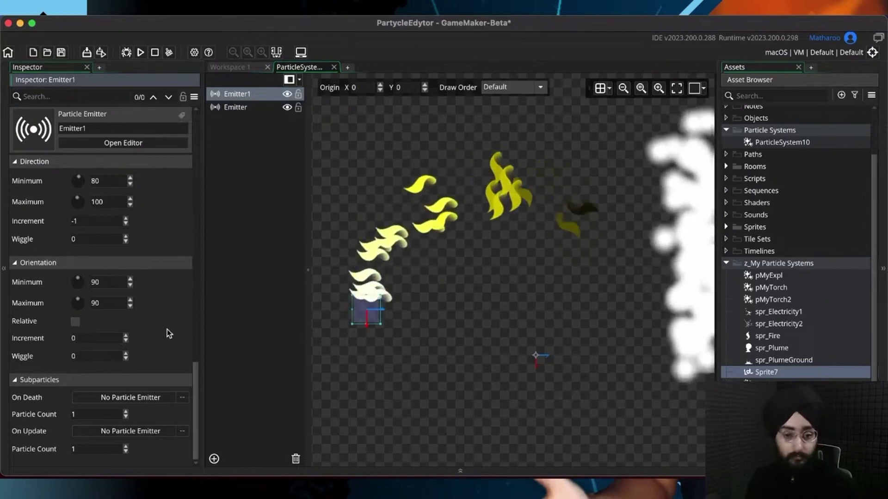
key(super+s)
Step: Reset both the minimum and maximum orientation of Emitter1's particles to 0 and save the project
middle_drag(407, 262, 420, 246)
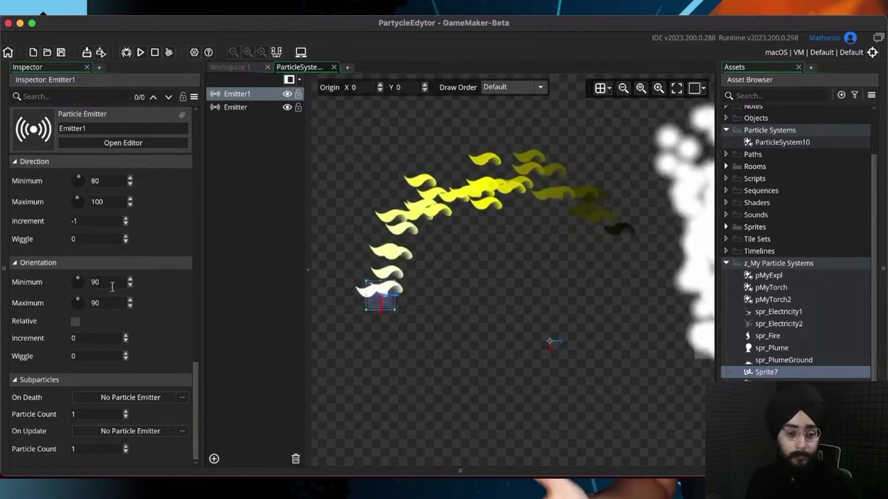
double_click(94, 282)
text(0)
double_click(97, 303)
text(0)
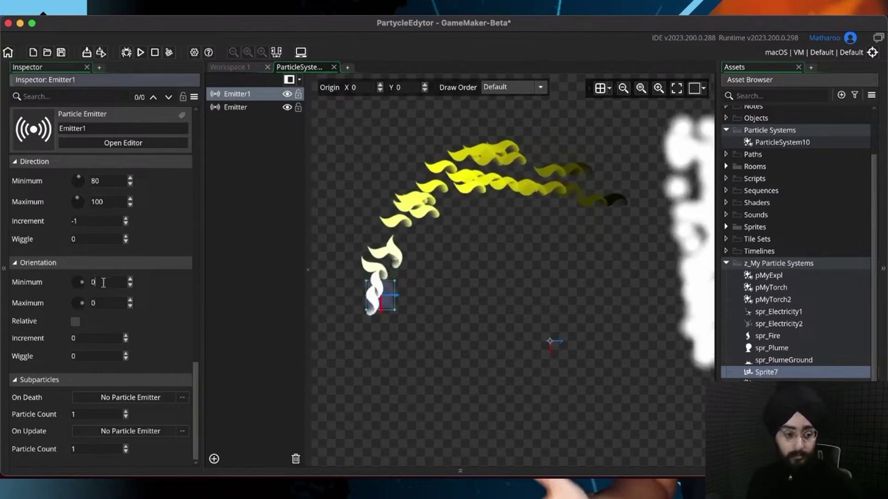
click(419, 310)
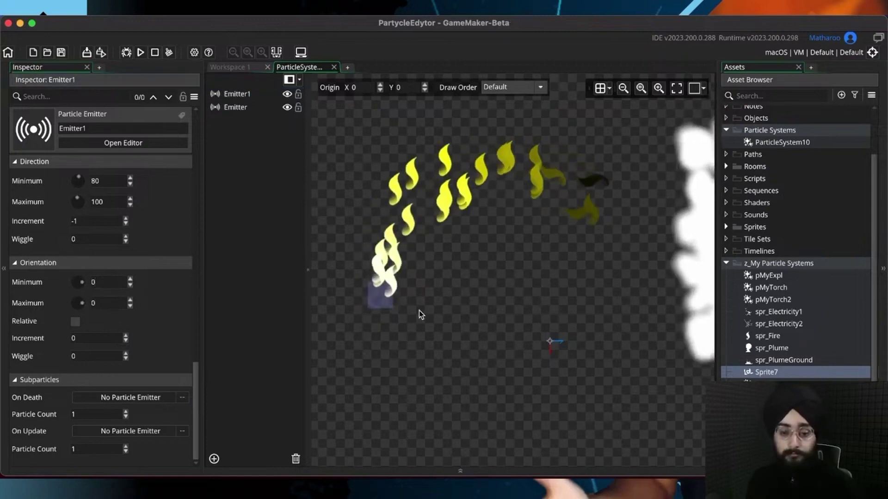
key(super+s)
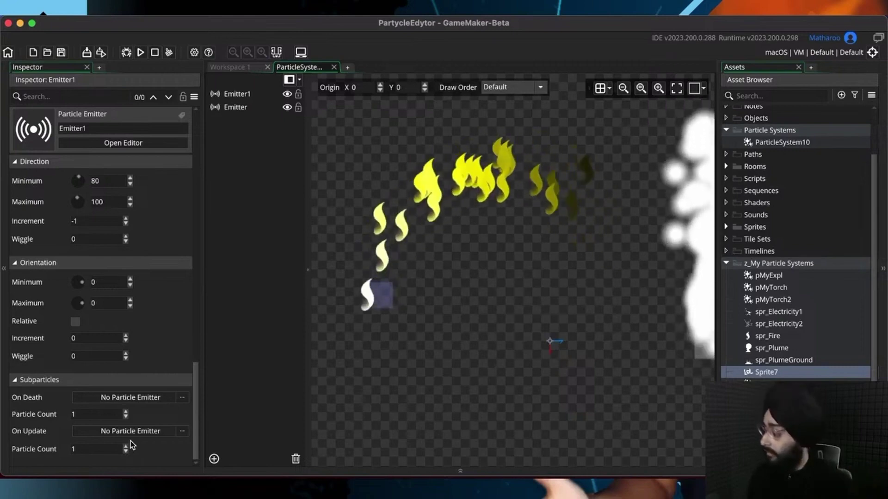
Step: Check which particle emitters can be chosen for Emitter1's On Death subparticles
click(103, 398)
click(69, 380)
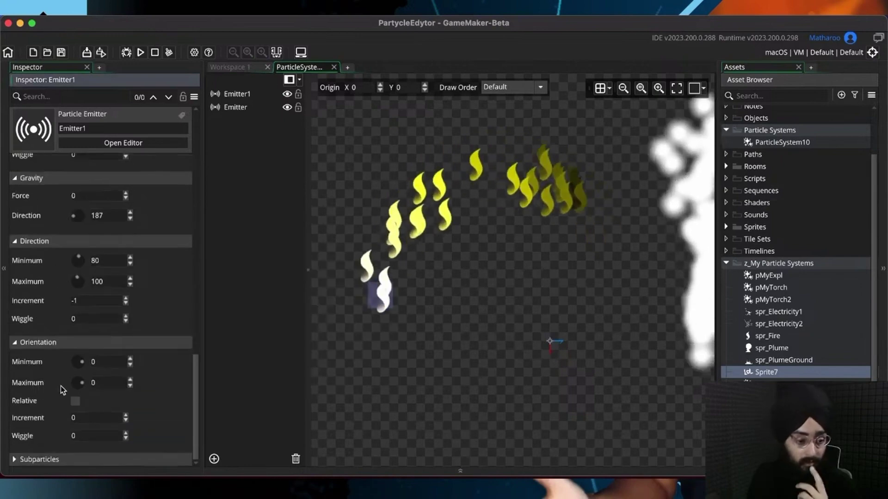
click(14, 460)
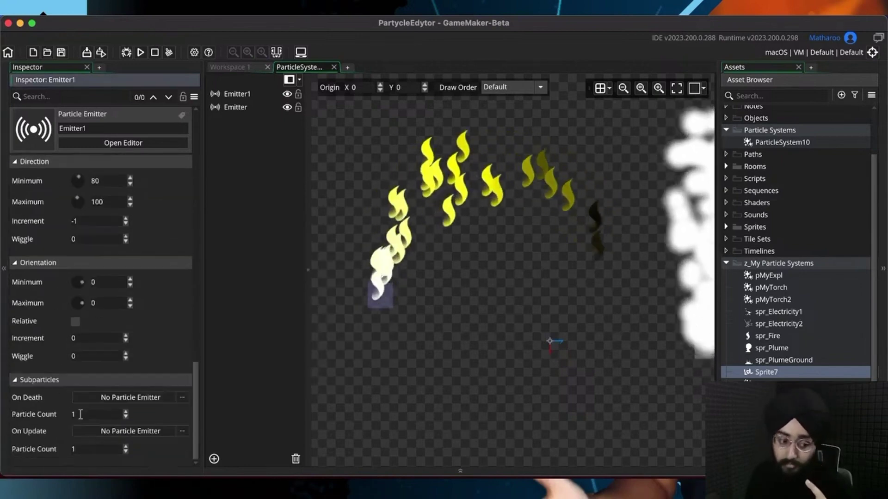
click(130, 399)
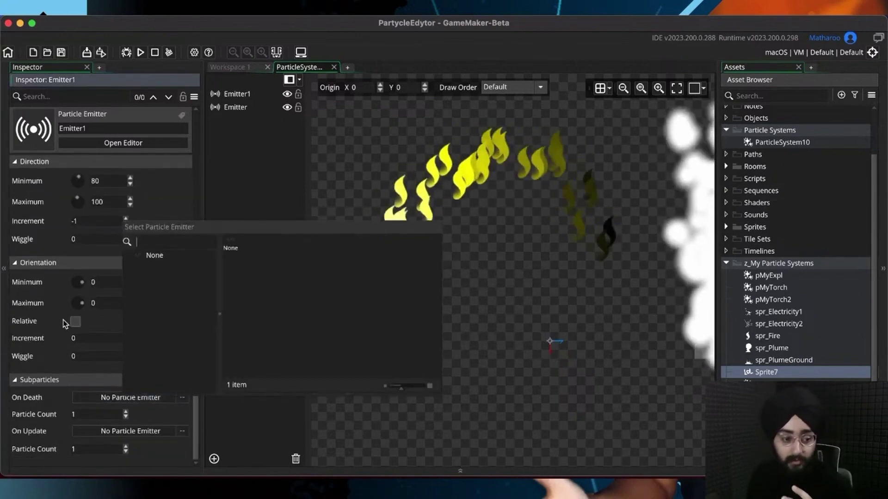
click(41, 301)
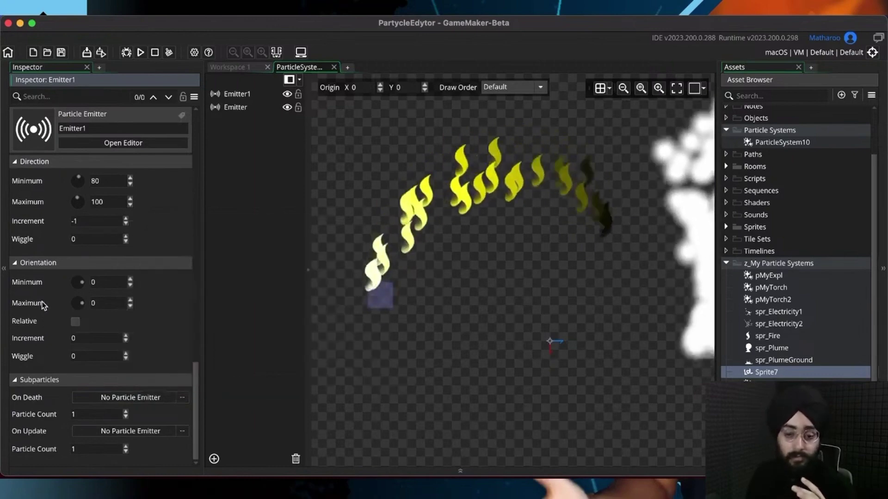
Step: Create a new particle system and set its emitter to Burst mode with a particle count of 20
click(780, 141)
click(841, 95)
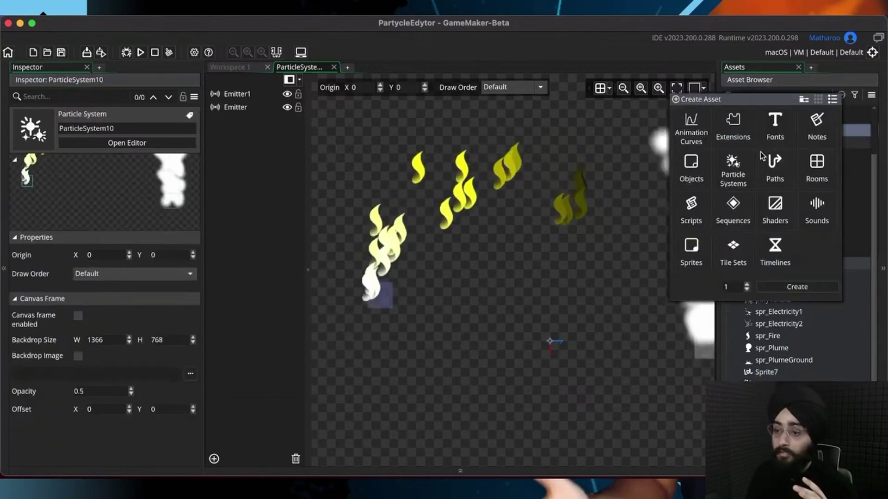
double_click(734, 168)
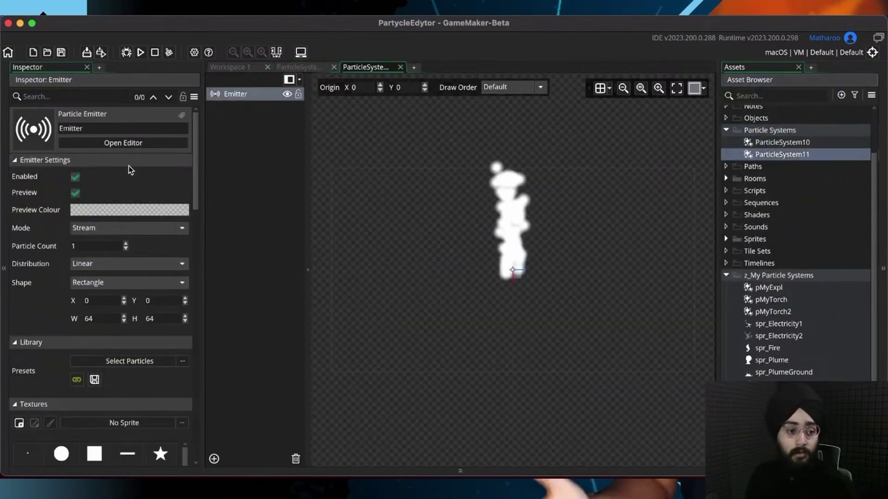
click(109, 228)
click(102, 257)
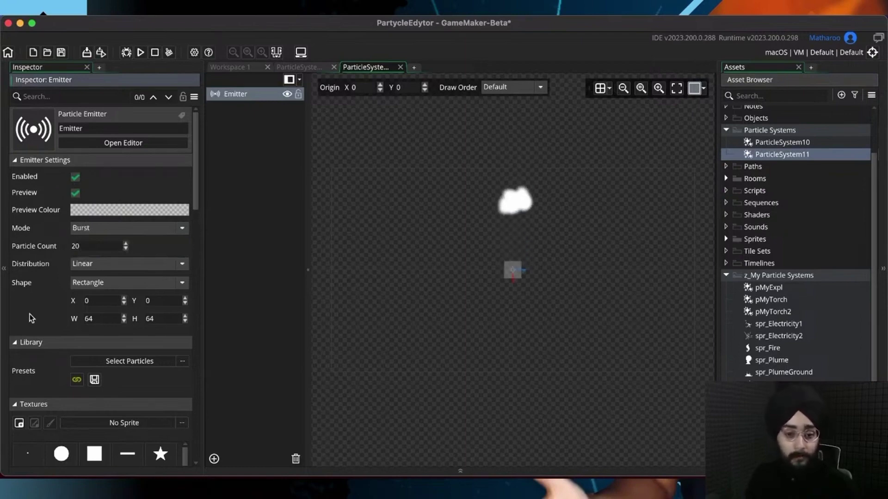
Step: Lower the alpha of the new emitter's third colour so its particles fade out at the end of their life
scroll(30, 318, down, 15)
scroll(86, 286, up, 5)
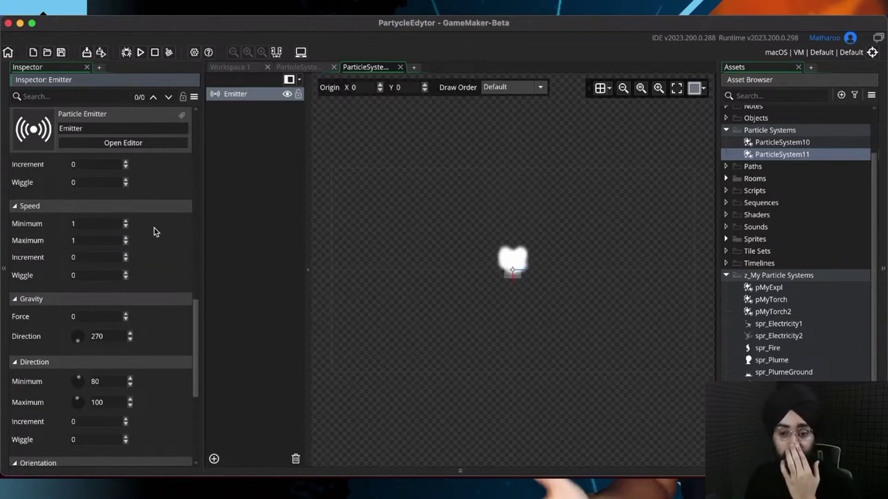
scroll(162, 232, up, 2)
scroll(165, 236, up, 10)
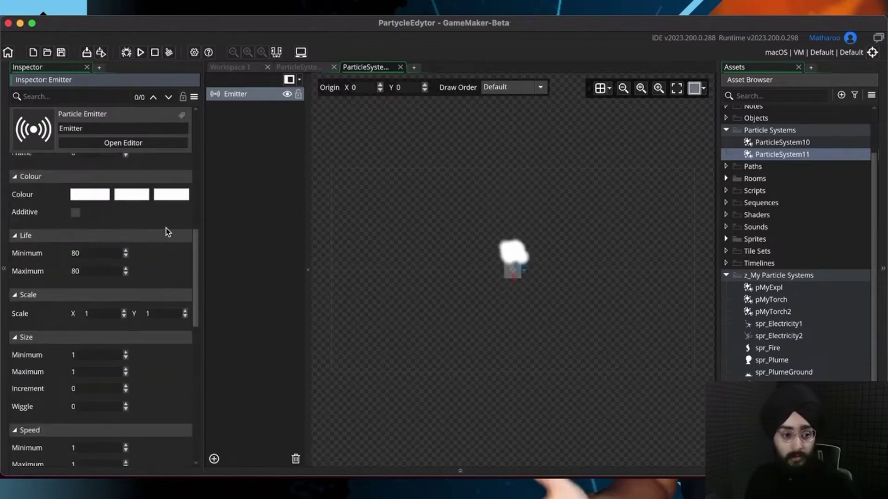
click(175, 193)
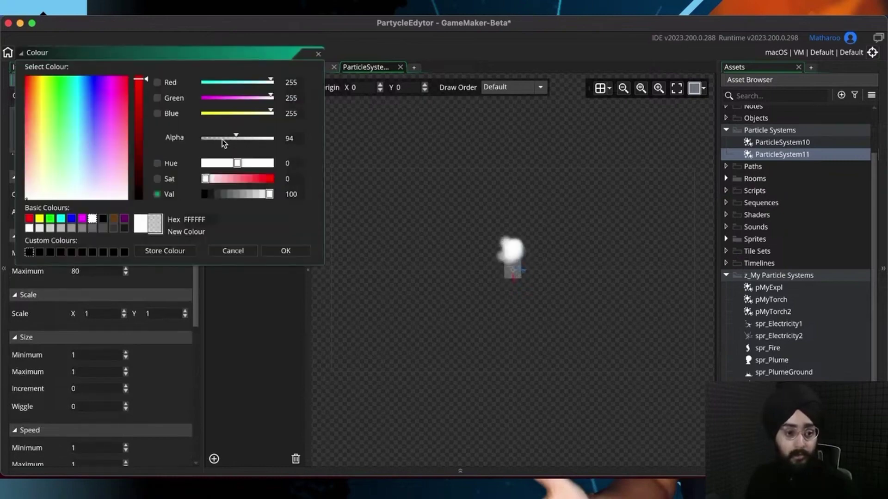
click(285, 250)
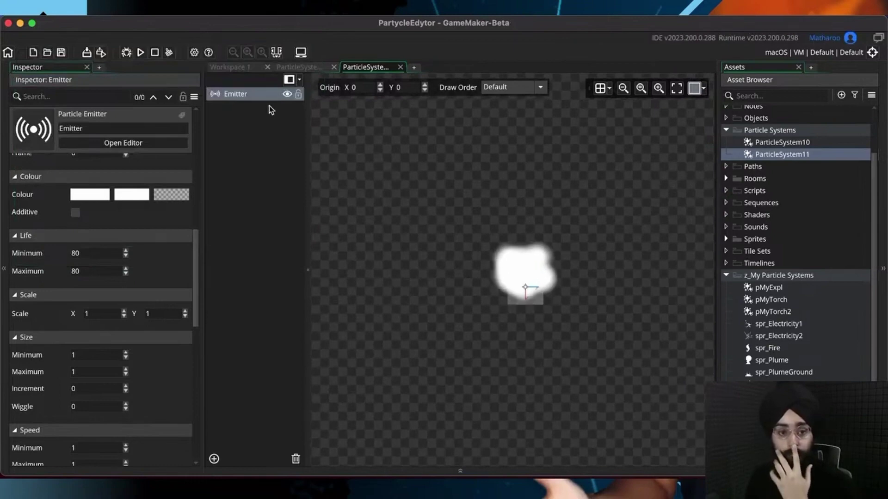
Step: Save the new emitter as a shared particle preset named DustEnd
scroll(79, 218, up, 5)
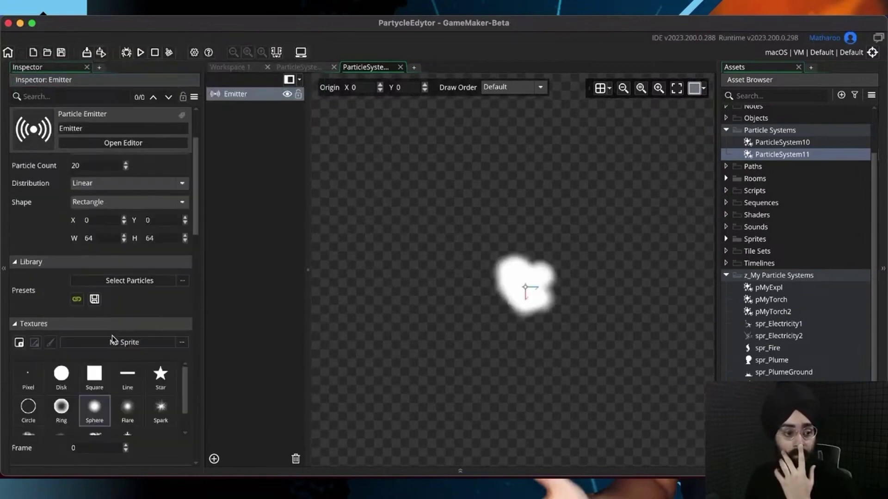
click(94, 299)
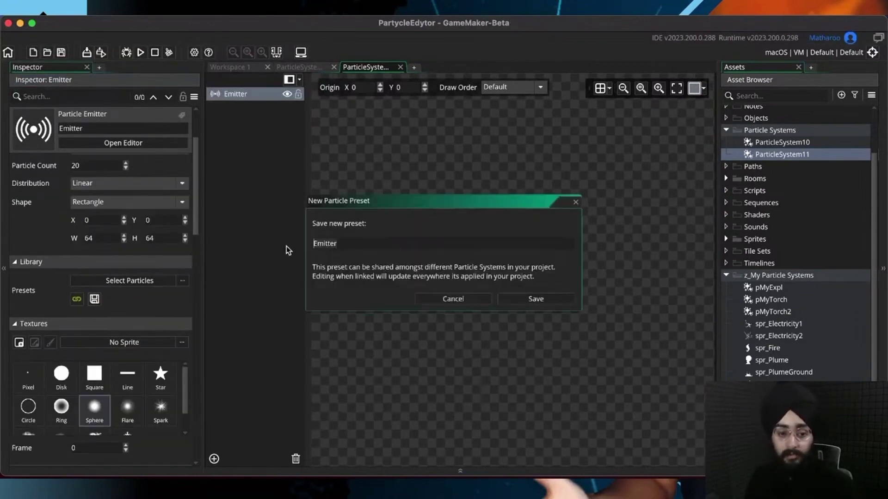
text(C)
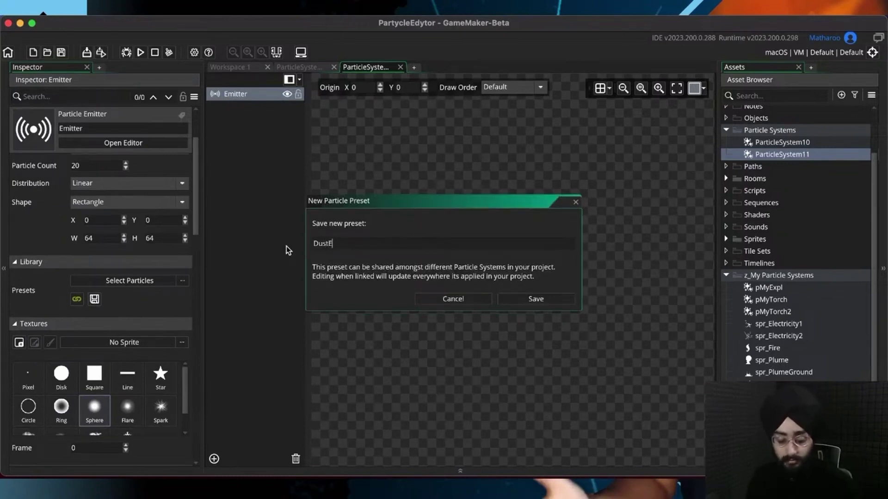
click(536, 299)
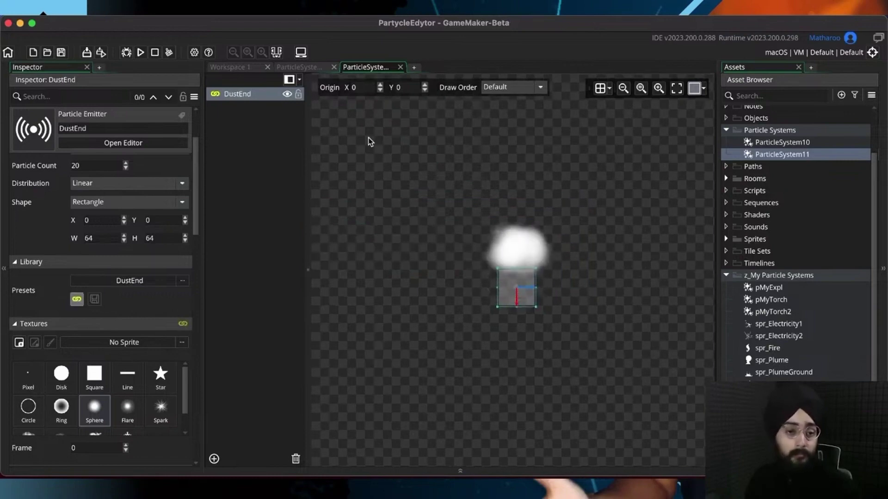
Step: Switch between Emitter1 in ParticleSystem10 and the DustEnd emitter in ParticleSystem11, and close ParticleSystem10's editor
click(298, 66)
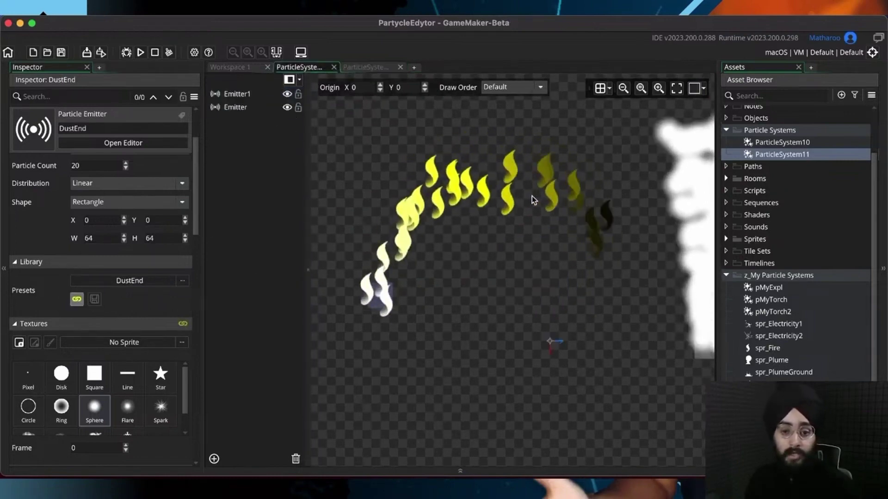
click(244, 95)
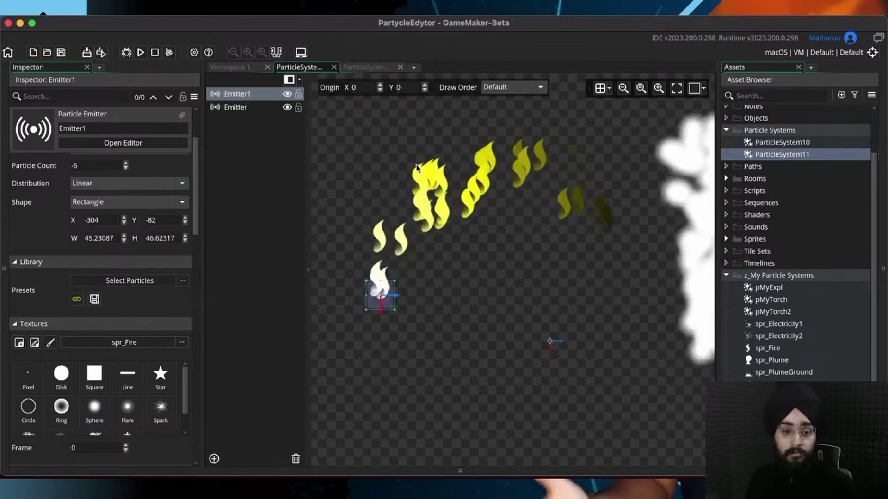
click(370, 65)
click(305, 68)
click(351, 68)
click(334, 68)
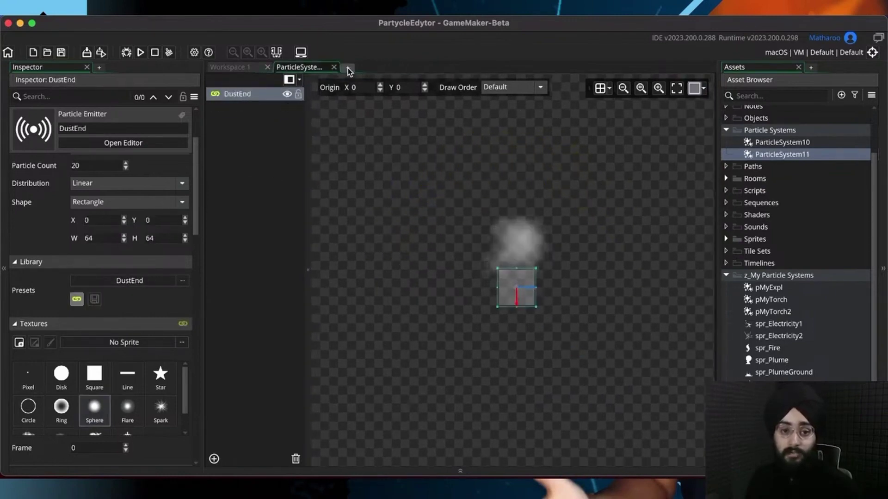
Step: Reopen ParticleSystem10 and compare Emitter1's settings with the DustEnd emitter in ParticleSystem11
double_click(806, 144)
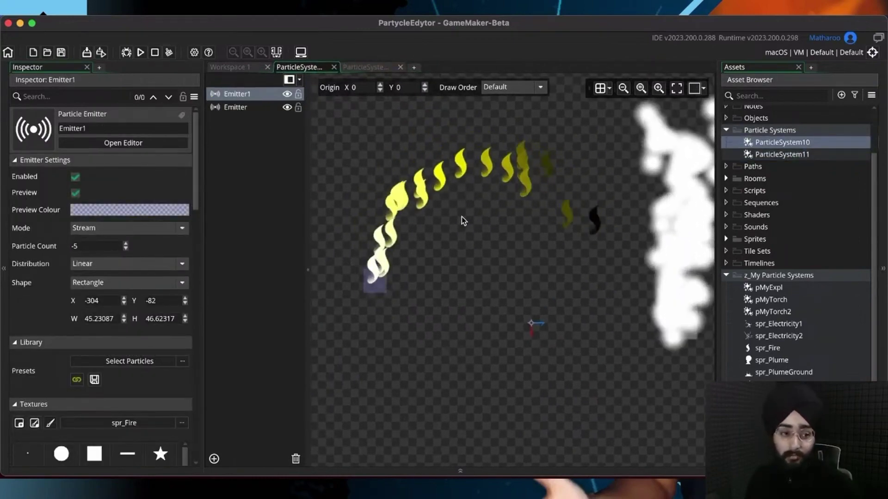
click(362, 69)
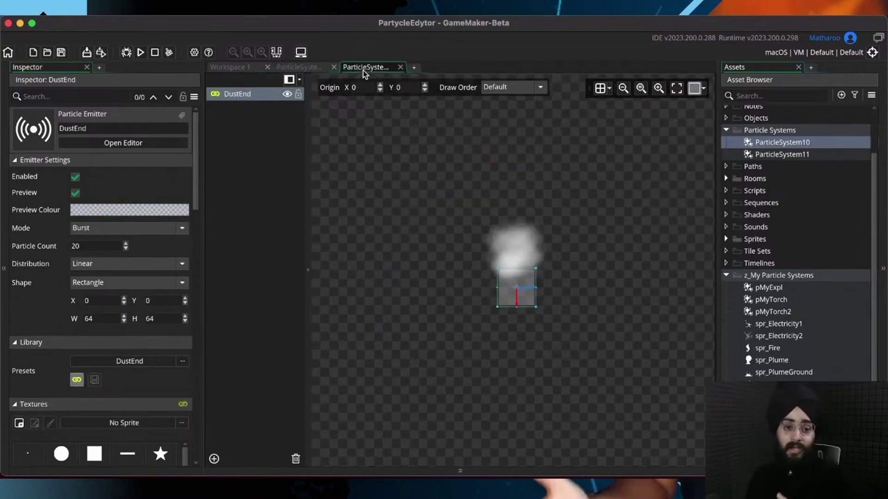
click(322, 70)
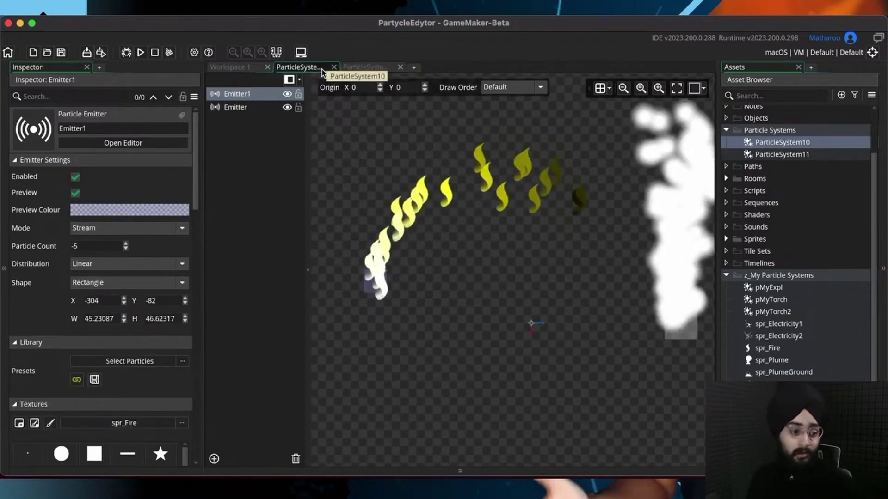
scroll(139, 185, down, 10)
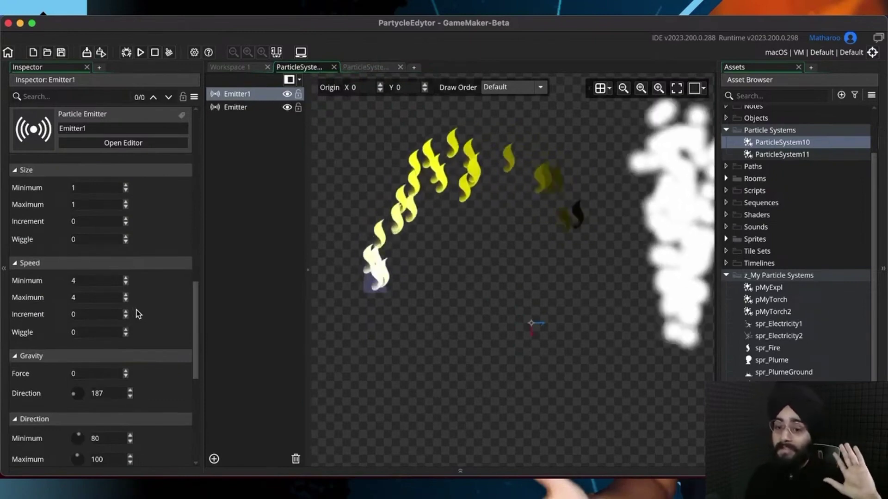
scroll(137, 310, up, 6)
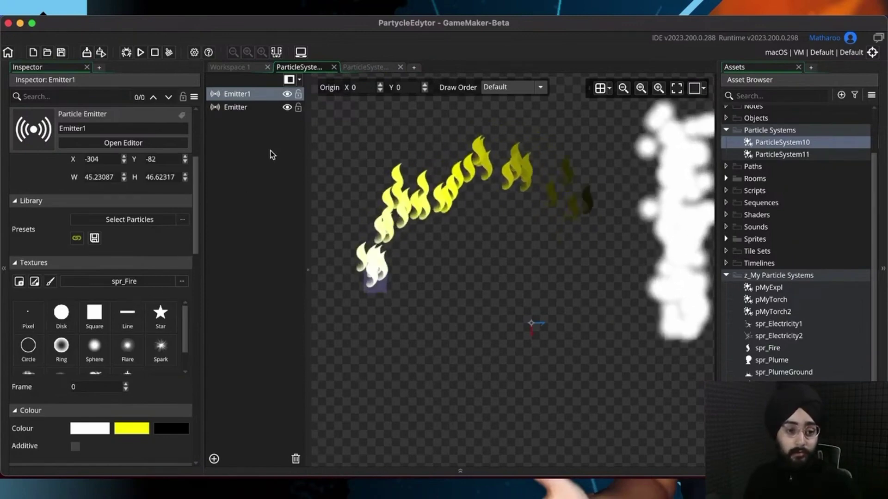
click(359, 67)
click(291, 67)
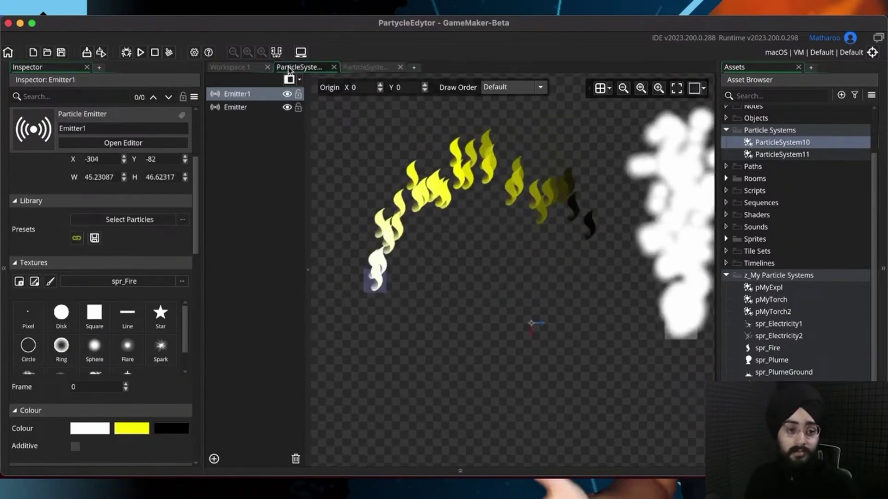
Step: Assign DustEnd as Emitter1's On Death subparticle emitter, hide the other emitter in ParticleSystem10, and save the project
click(248, 95)
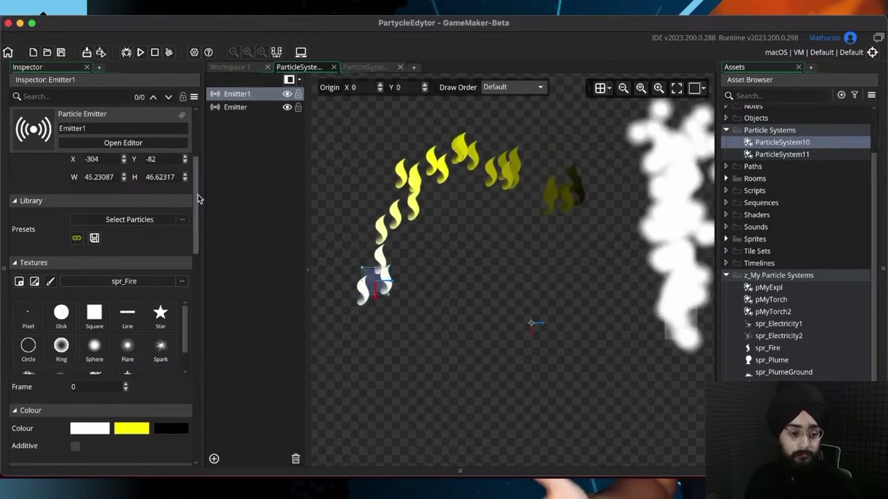
scroll(197, 197, down, 1)
drag(197, 196, 194, 433)
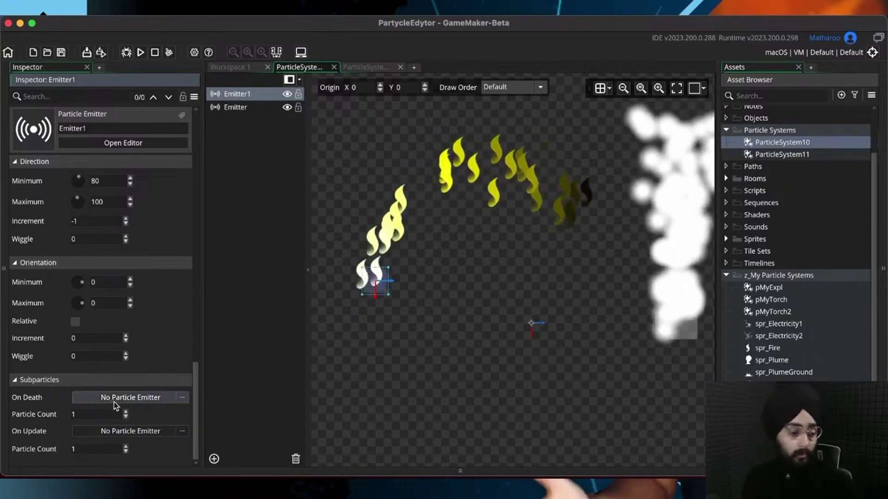
click(97, 398)
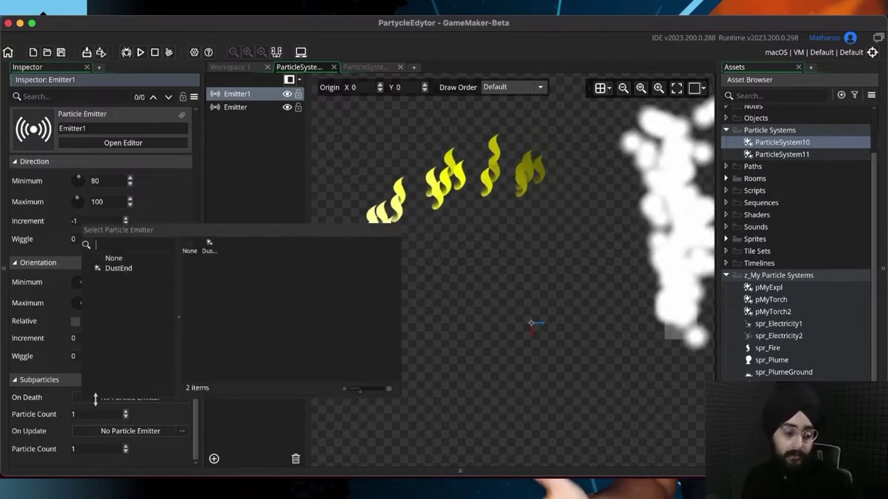
click(210, 252)
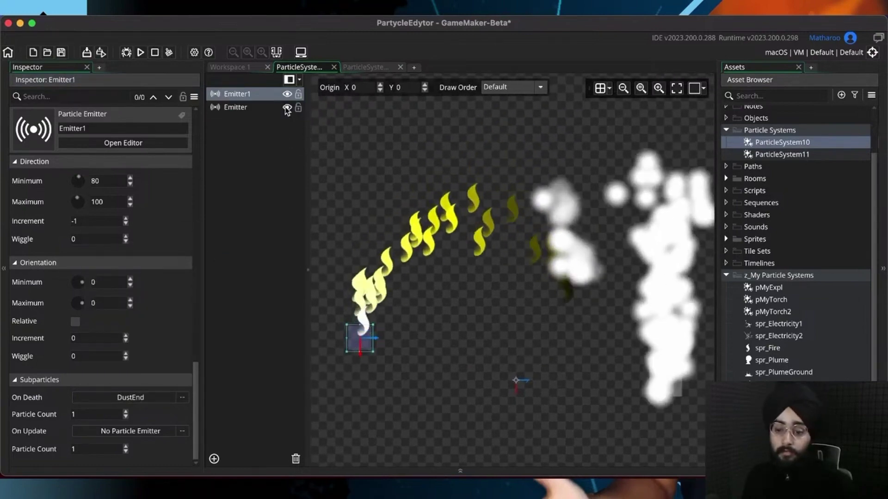
click(287, 108)
key(super+s)
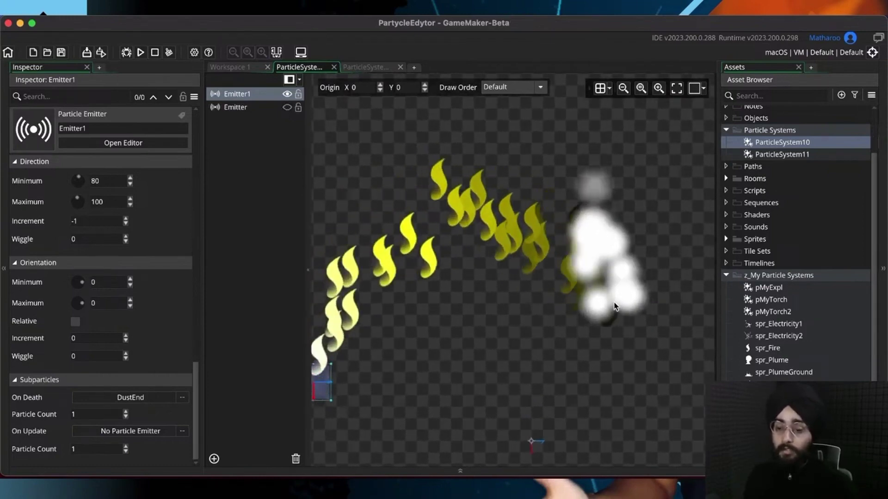
Step: Raise the particle count of Emitter1's On Death subparticles to 6
click(124, 411)
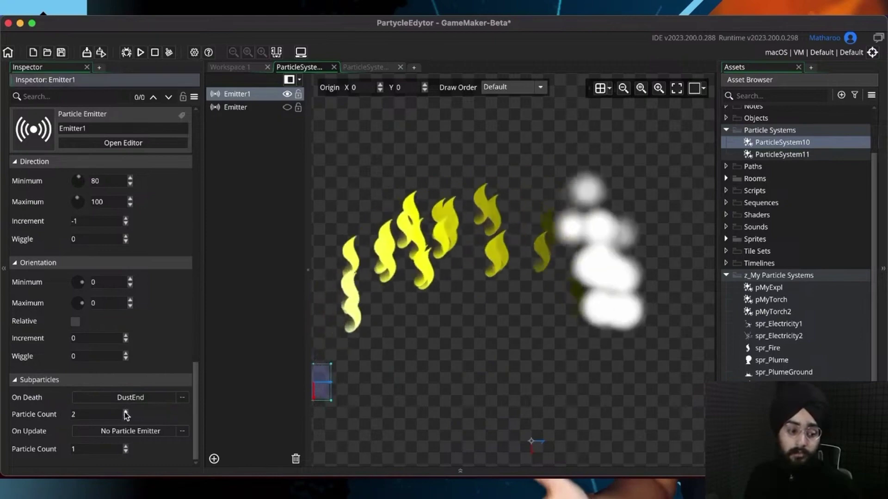
click(125, 411)
click(125, 411)
click(125, 410)
click(125, 411)
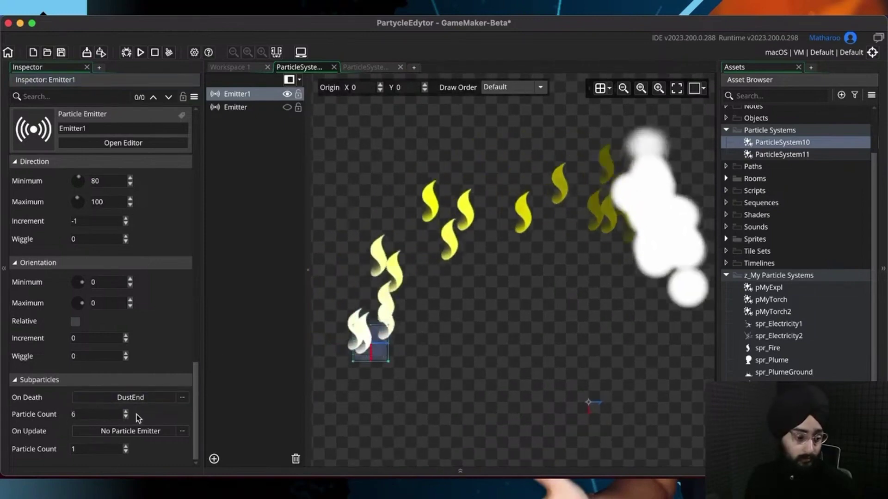
Step: Return the particle count of Emitter1's On Death subparticles to 1
click(124, 417)
click(124, 417)
click(125, 417)
click(124, 417)
click(124, 417)
mouse_move(482, 276)
middle_down()
mouse_move(481, 244)
mouse_move(489, 298)
middle_up()
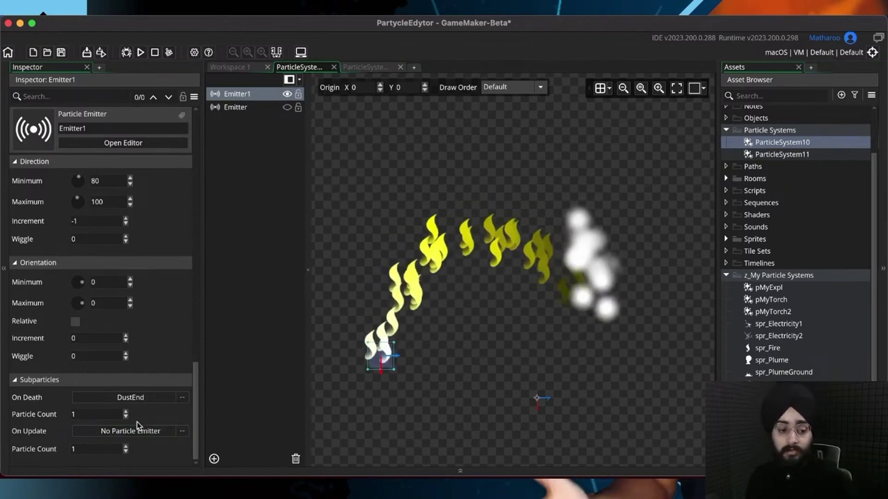
Step: Clear Emitter1's On Death subparticle emitter by choosing None
click(143, 396)
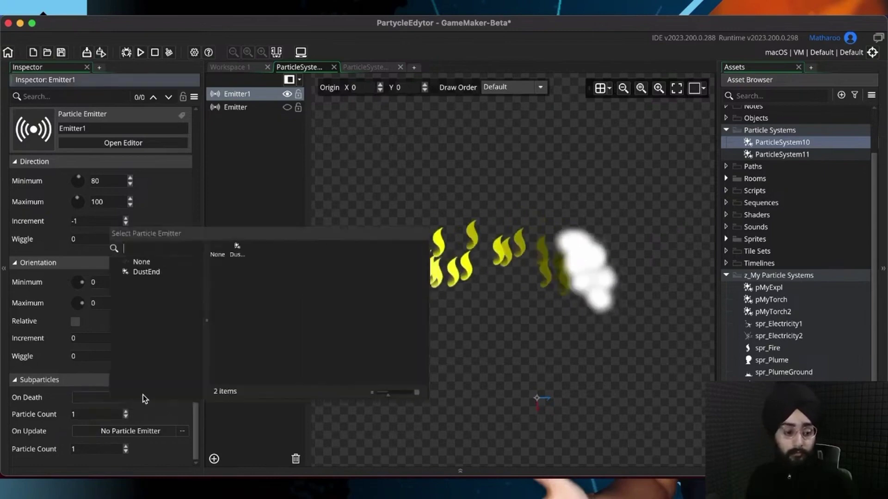
click(213, 249)
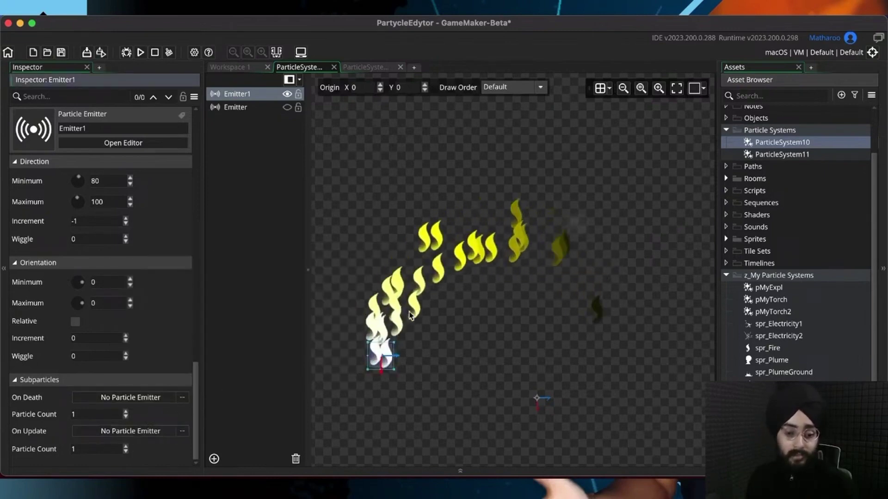
scroll(411, 315, up, 2)
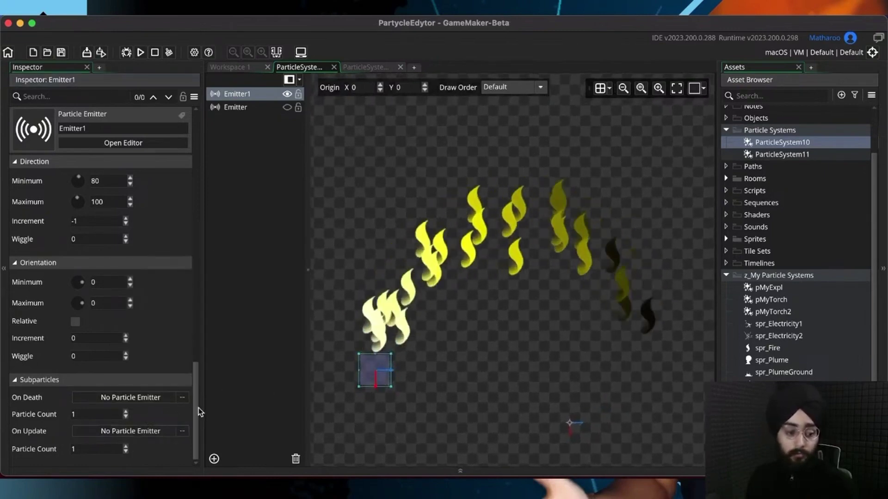
Step: Assign DustEnd as Emitter1's On Update subparticle emitter and check the DustEnd emitter in ParticleSystem11
click(102, 432)
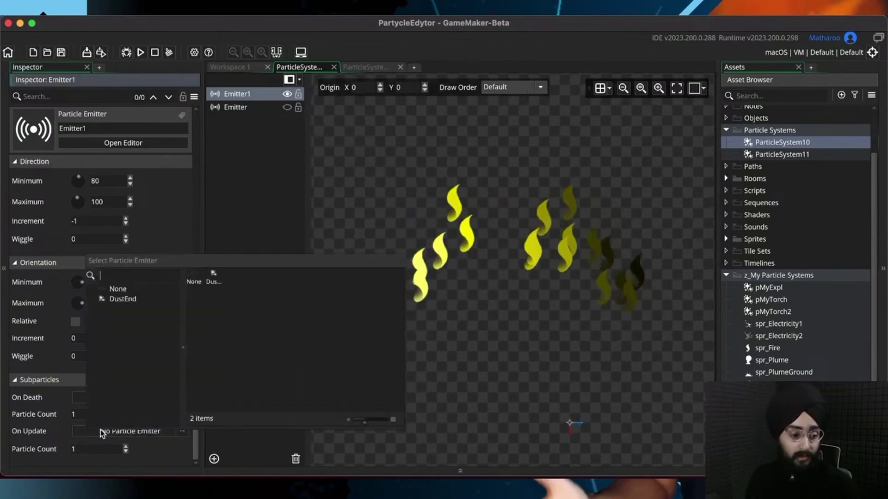
double_click(216, 278)
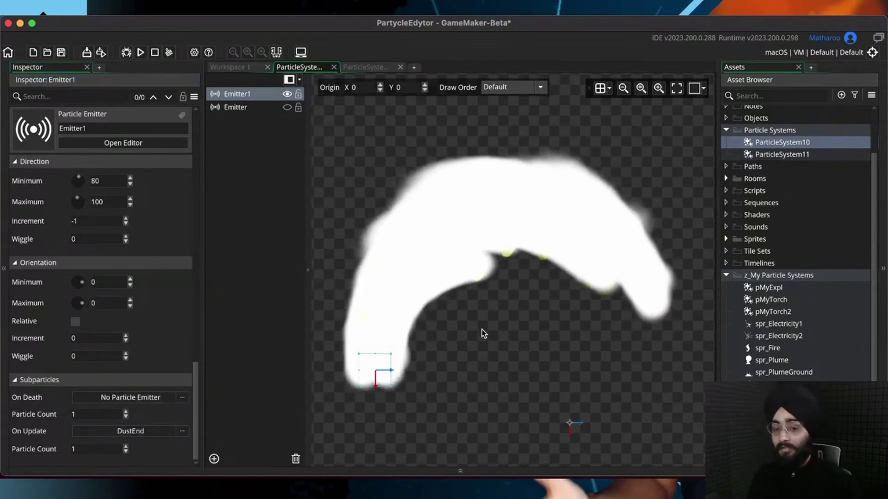
click(364, 67)
click(298, 67)
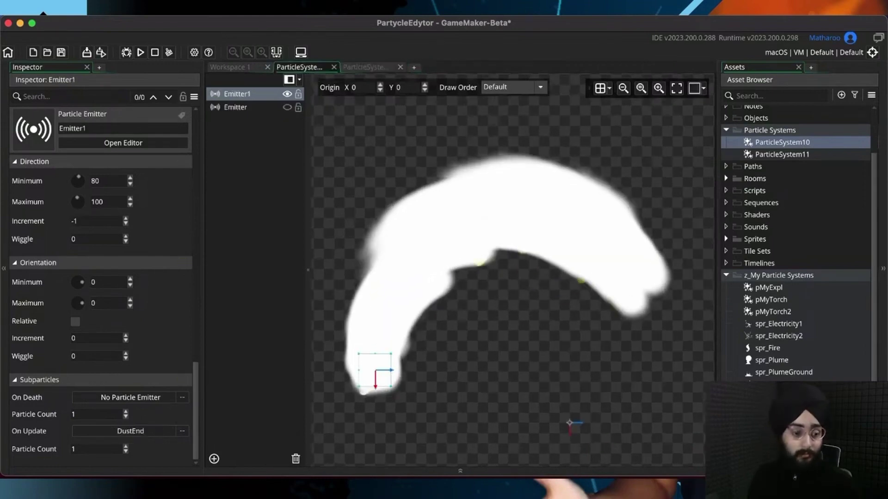
Step: Clear Emitter1's On Update subparticle emitter by choosing None, with its particle count left at 1
click(126, 447)
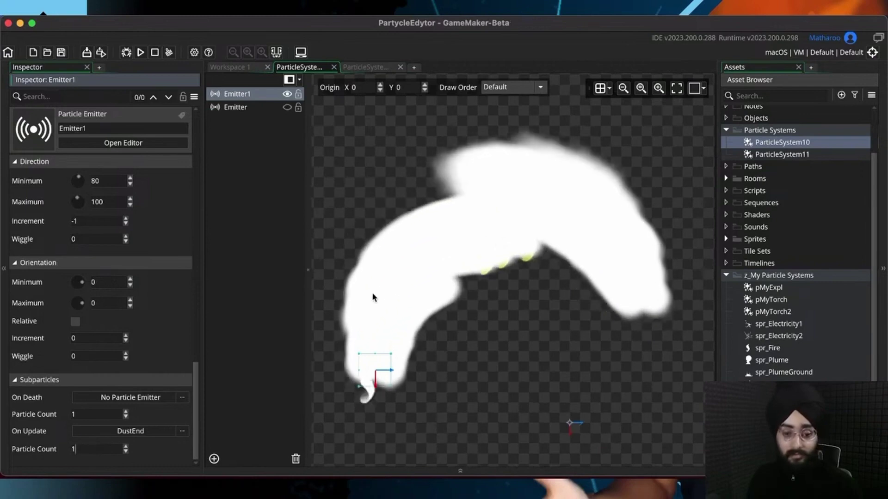
click(279, 306)
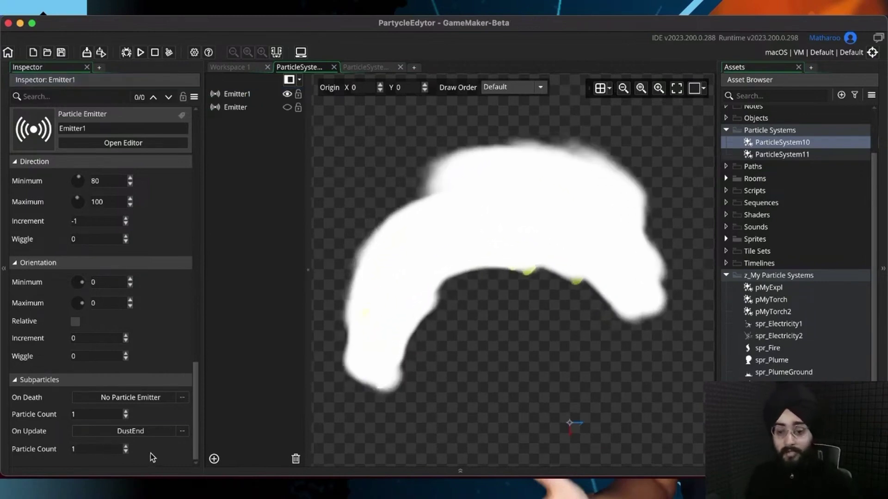
click(164, 432)
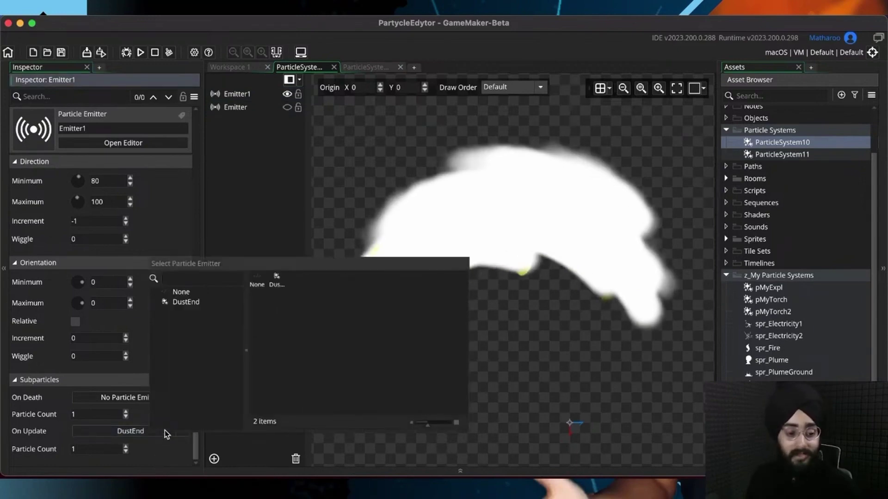
click(257, 280)
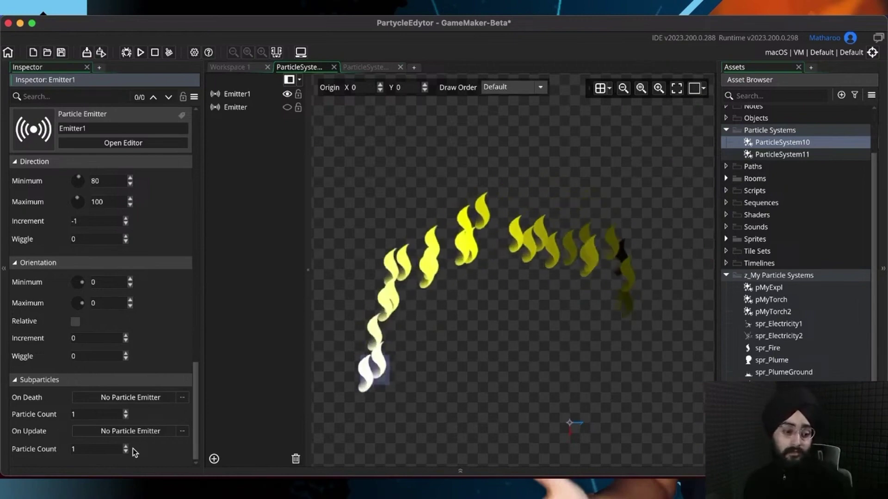
Step: Look at the emitters available for On Death, then review the main settings of Emitter1 and of DustEnd in ParticleSystem11
click(155, 398)
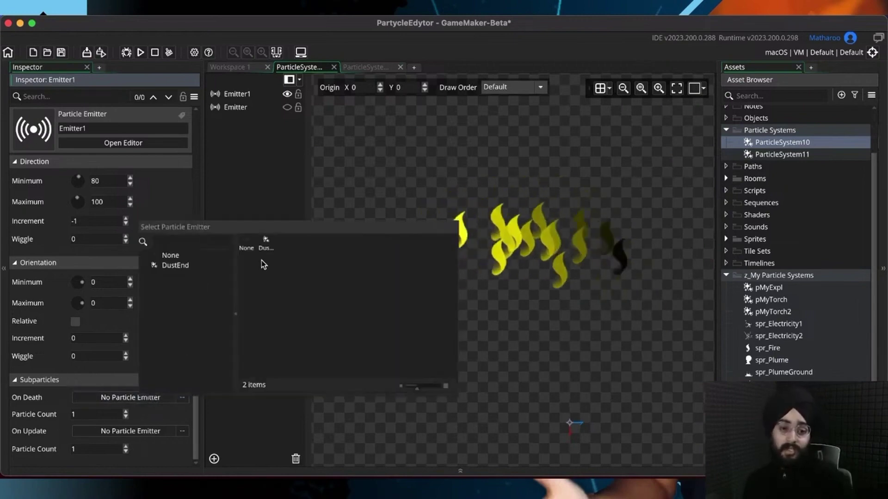
click(175, 418)
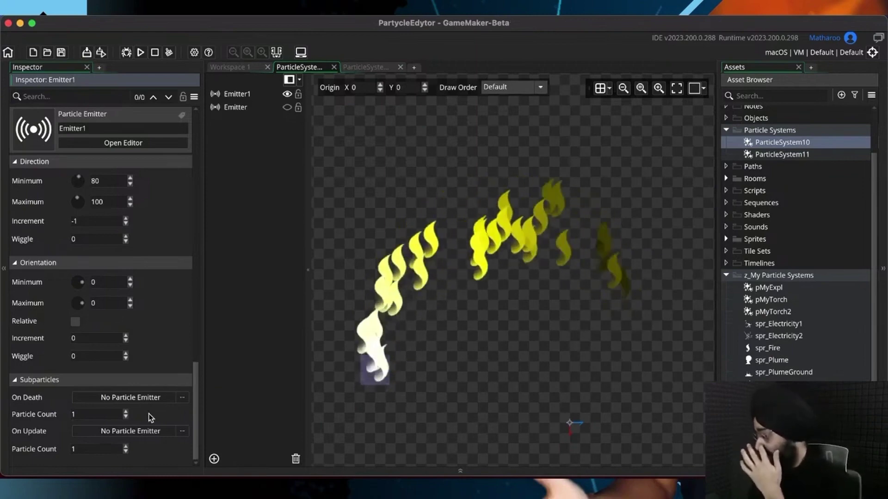
scroll(131, 410, up, 1)
scroll(130, 409, up, 10)
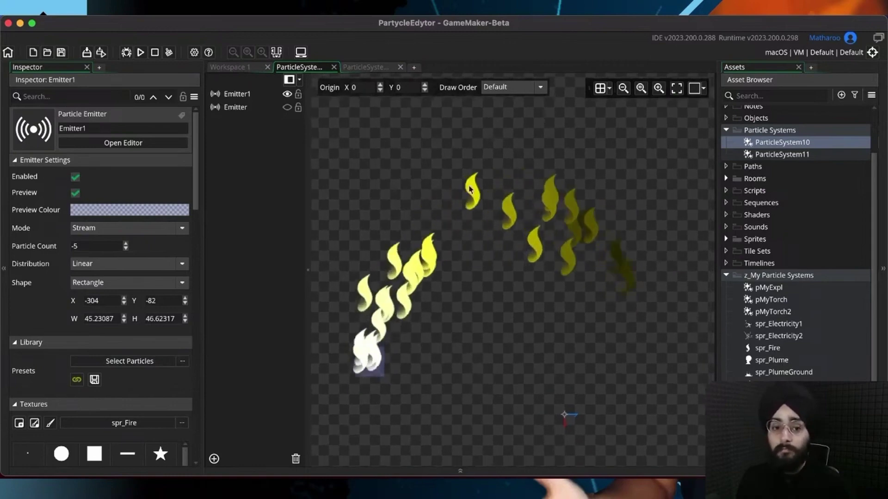
click(365, 67)
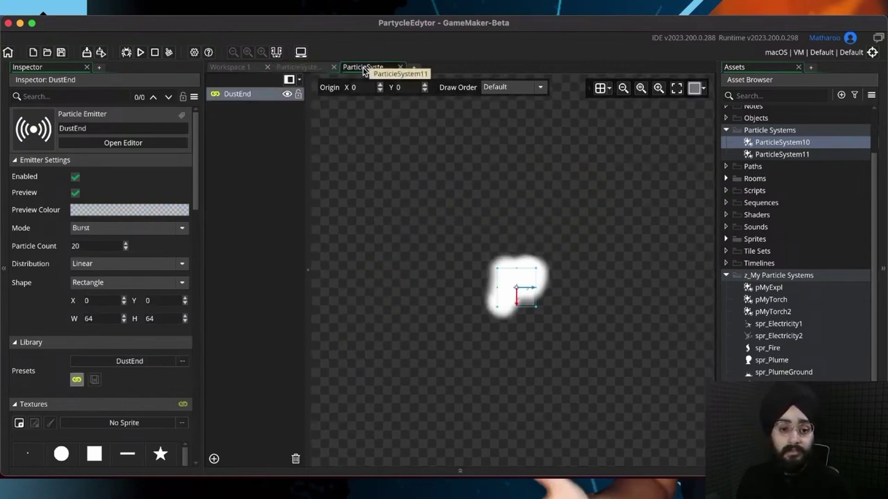
click(303, 68)
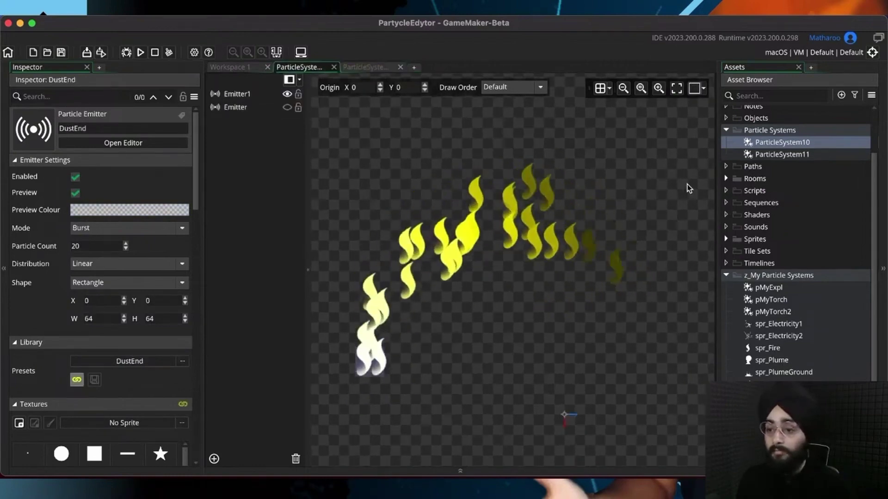
Step: Move Emitter1 in ParticleSystem10 onto the system's origin, at about X -1, Y -3
click(725, 178)
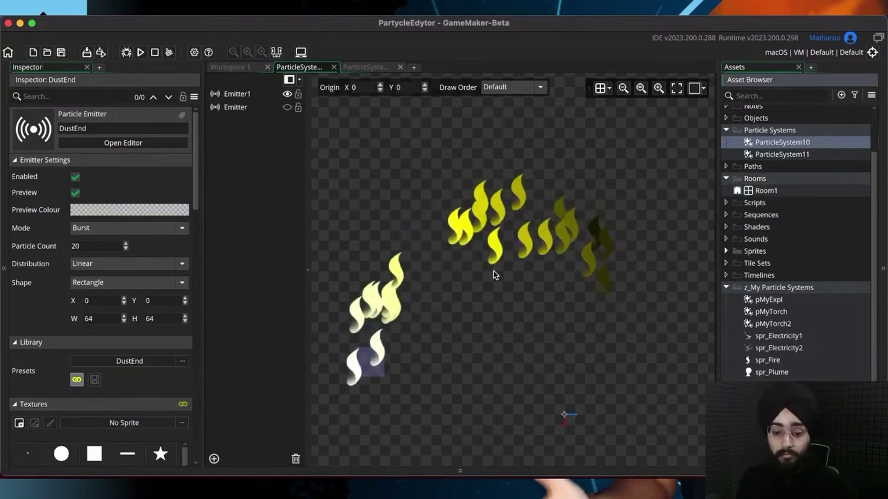
click(236, 94)
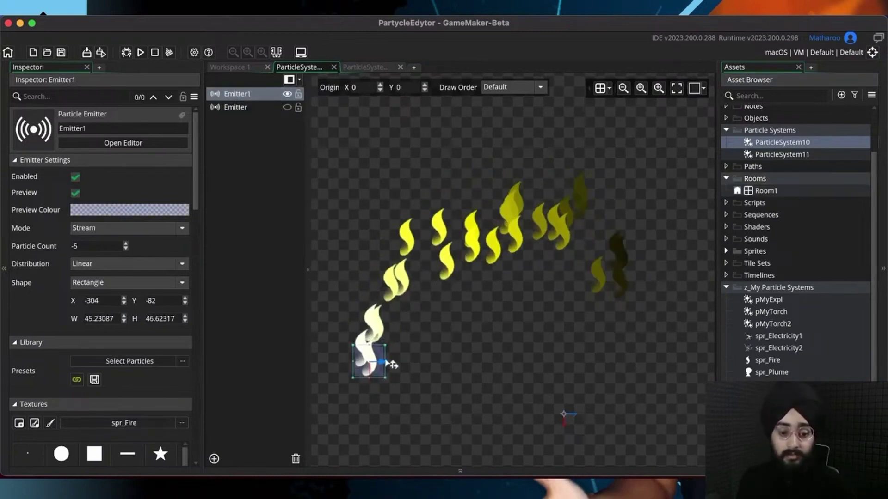
drag(560, 418, 570, 420)
click(533, 338)
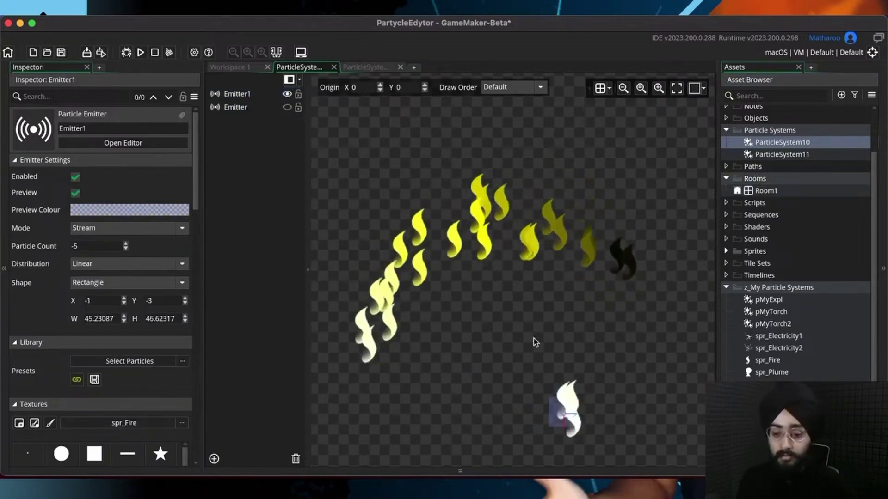
middle_drag(492, 330, 360, 263)
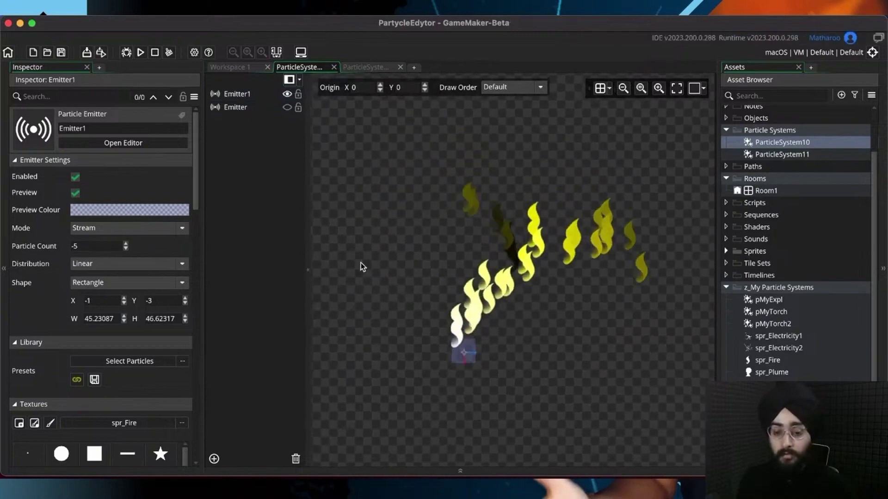
Step: Open Room1 and add a new asset layer above the Instances layer
double_click(777, 191)
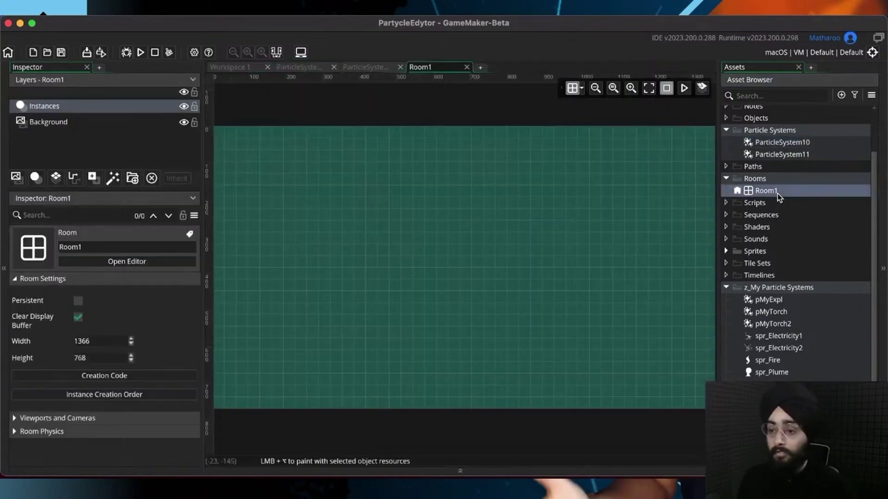
click(92, 178)
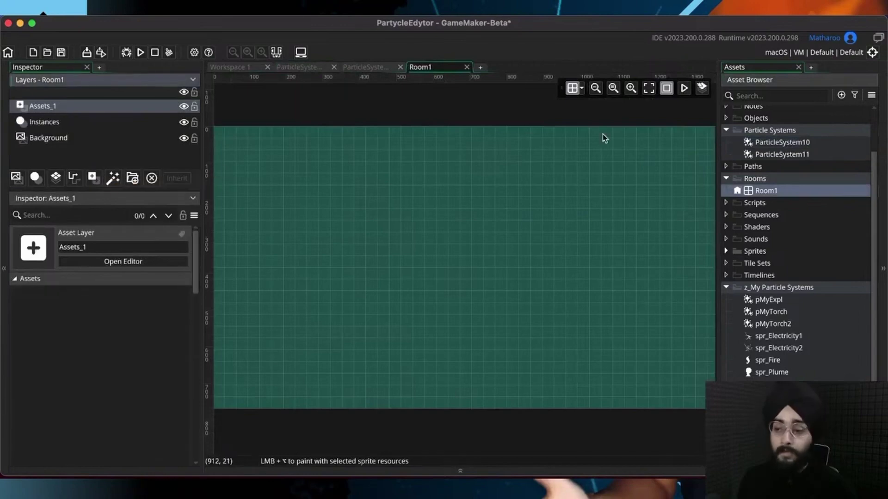
Step: Place ParticleSystem10 on Room1's Assets_1 layer and run the game to preview it, closing the game window when done
drag(799, 145, 762, 156)
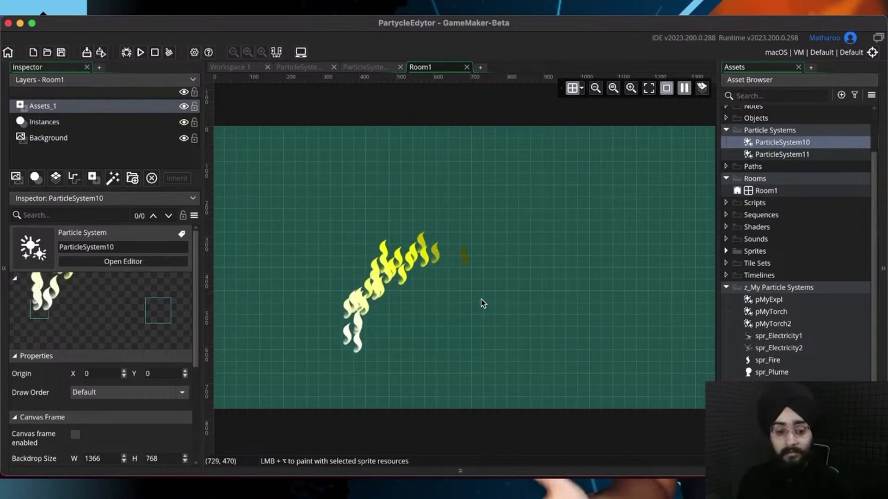
middle_drag(481, 299, 466, 284)
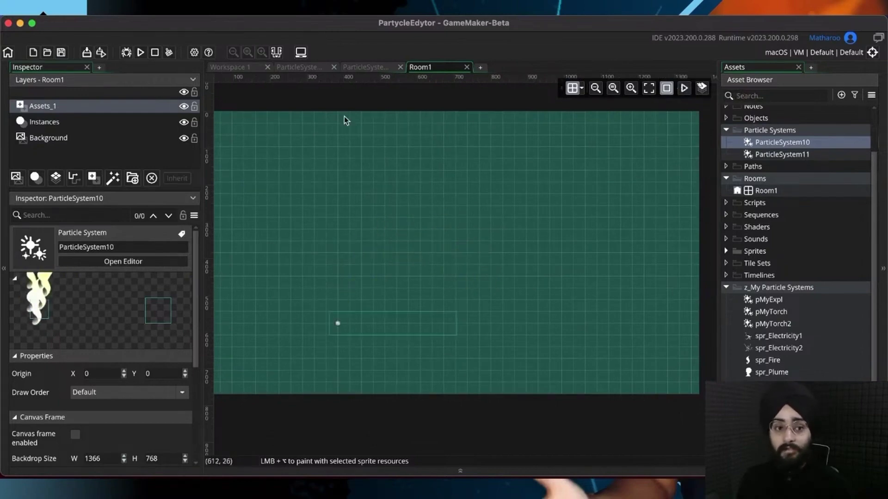
click(139, 53)
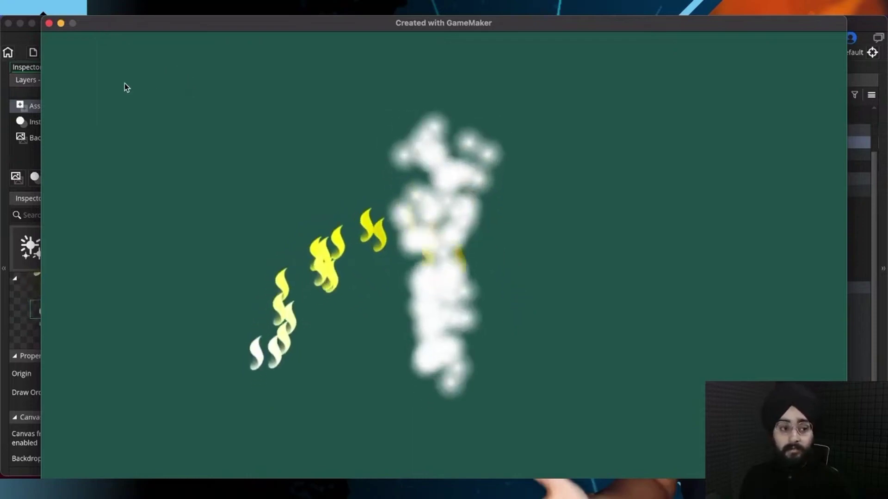
click(49, 23)
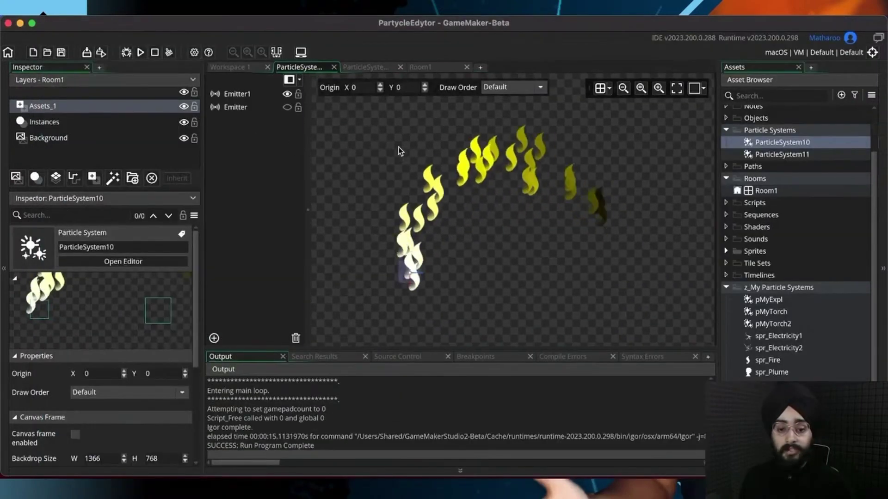
Step: Show the hidden Emitter in ParticleSystem10, delete it so only Emitter1 is kept, and save the project
click(287, 108)
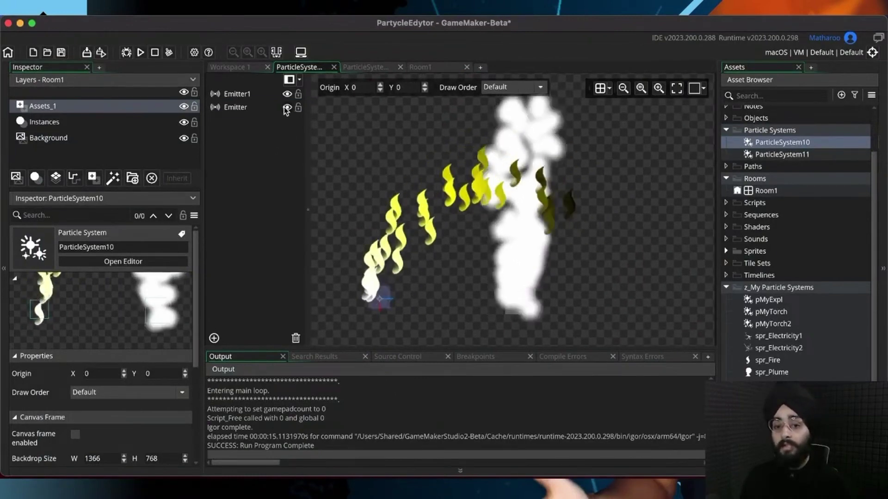
click(272, 113)
key(Delete)
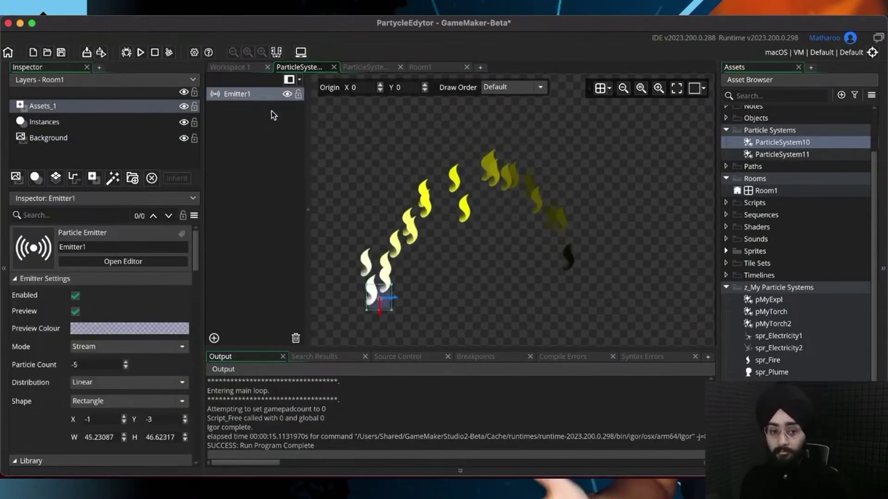
key(super+s)
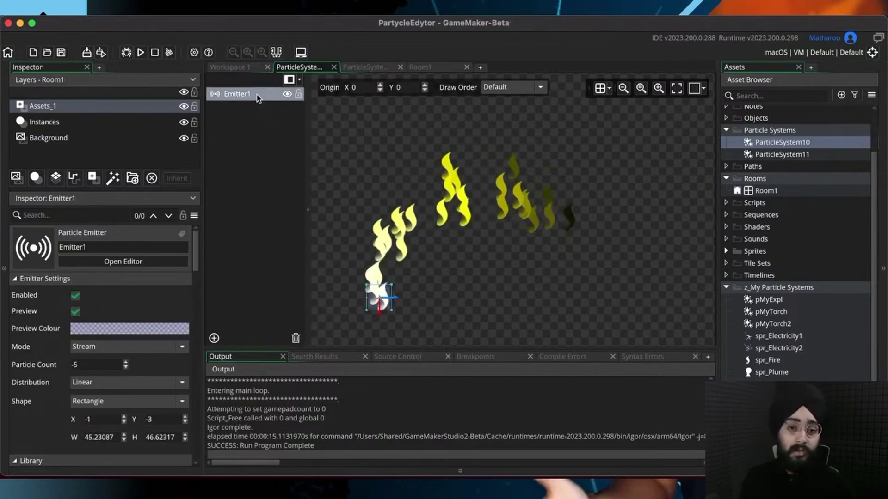
Step: Look at the options available for Emitter1, then review the placed particle system in Room1 and close the room
right_click(257, 94)
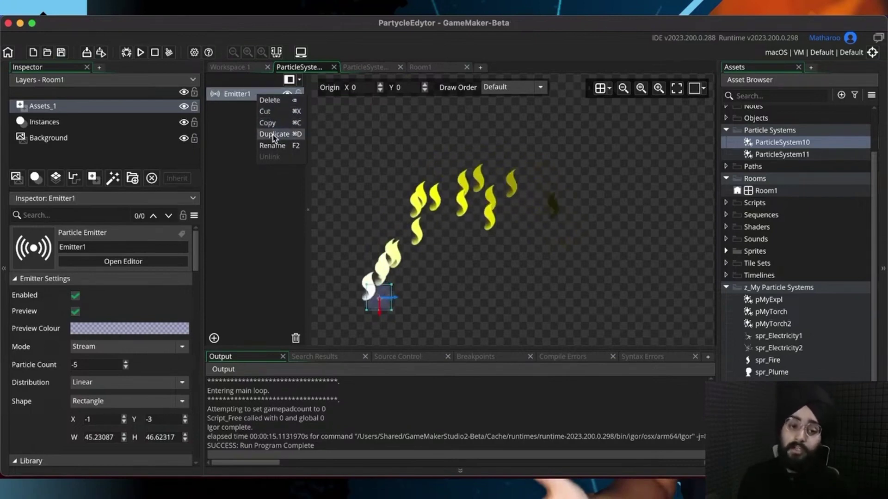
click(213, 140)
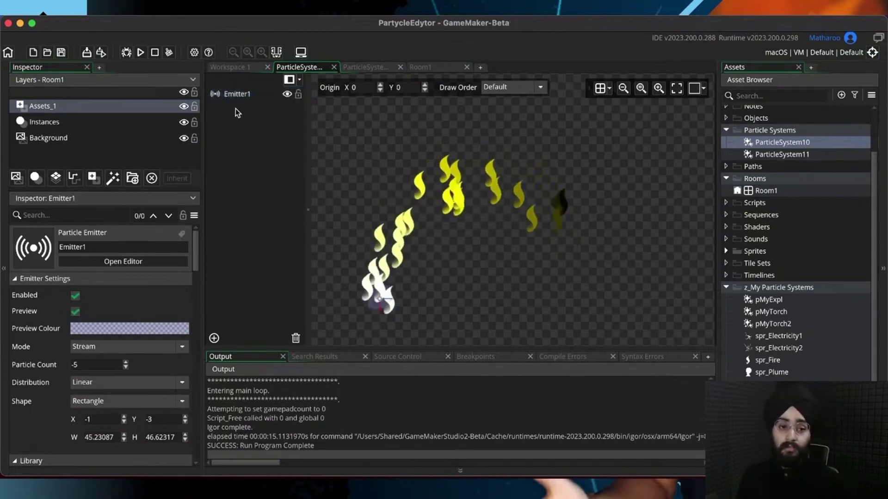
click(429, 69)
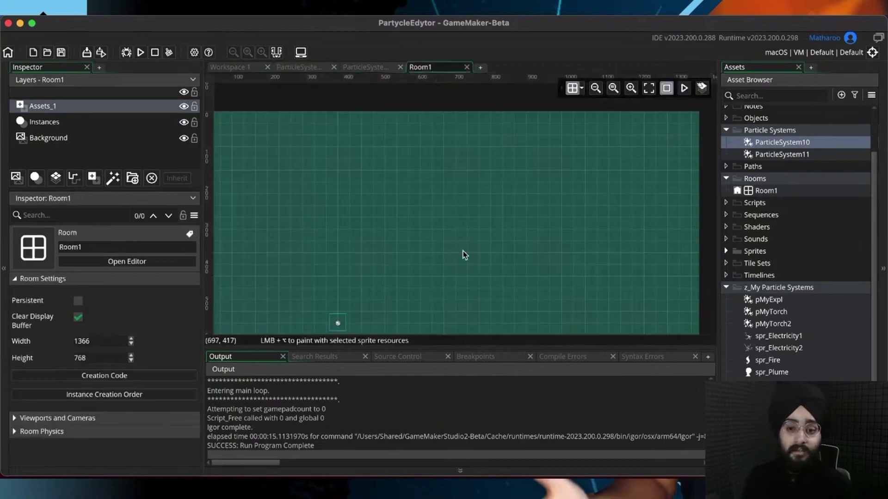
middle_drag(469, 241, 476, 202)
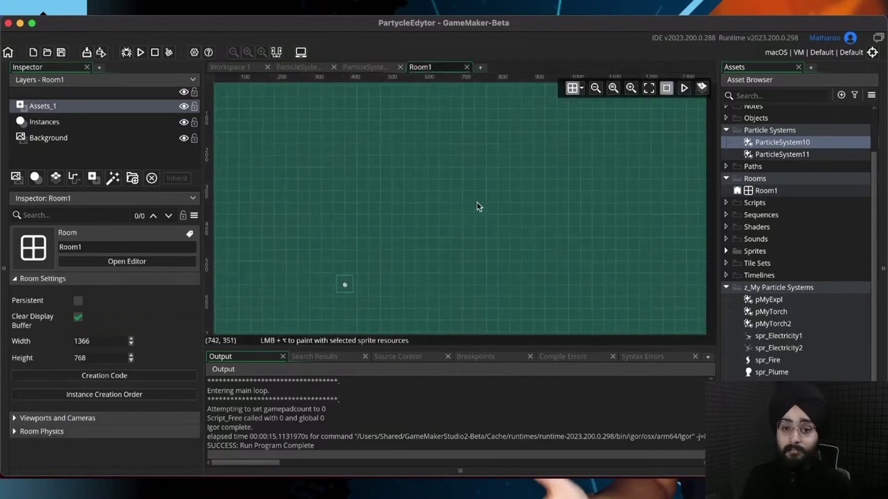
middle_click(435, 64)
Step: Create a new sequence asset and hide the Output area to free space for its editor
click(841, 96)
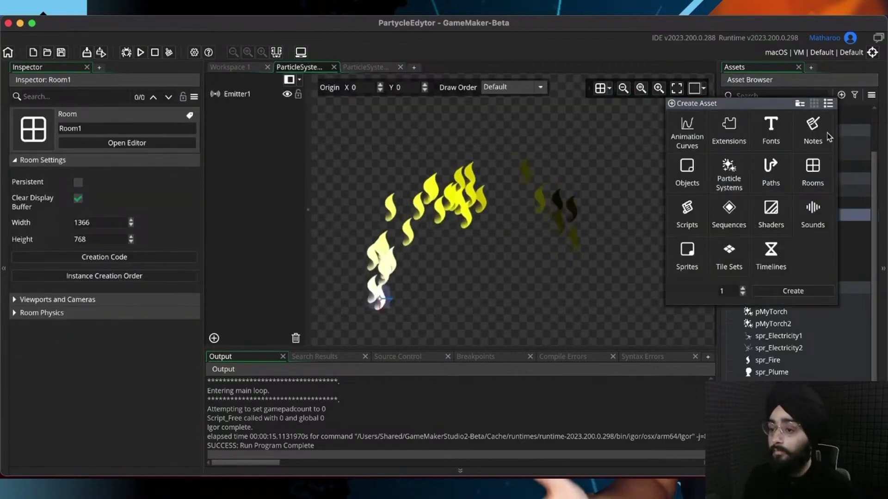
double_click(729, 217)
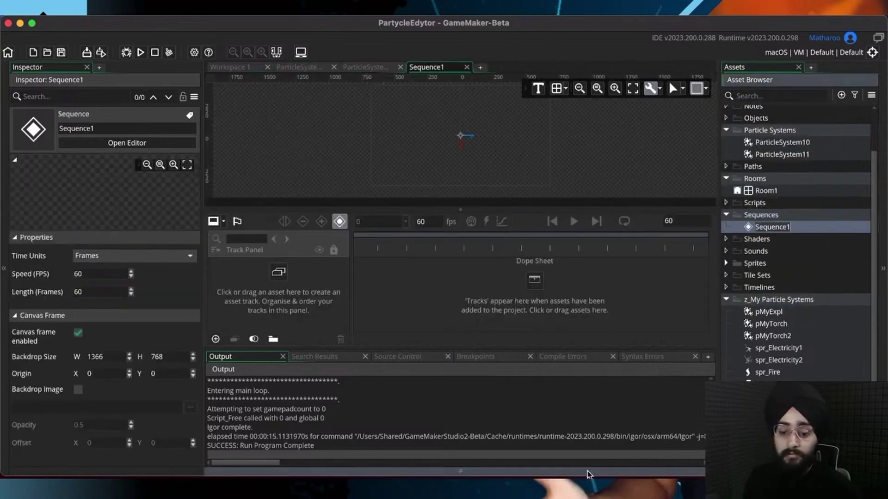
click(587, 471)
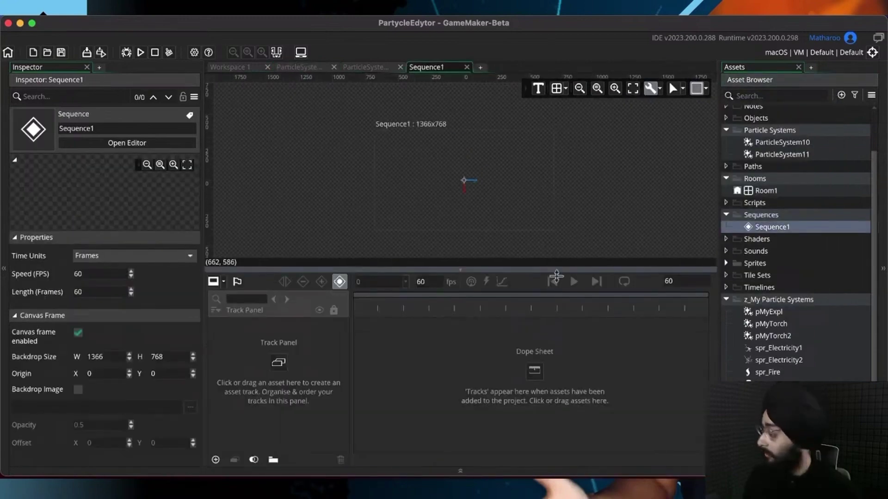
Step: Add ParticleSystem10 to Sequence1's canvas beside the origin, at about X -90, Y -13, and resize the canvas and timeline areas
drag(556, 276, 553, 380)
scroll(510, 262, up, 3)
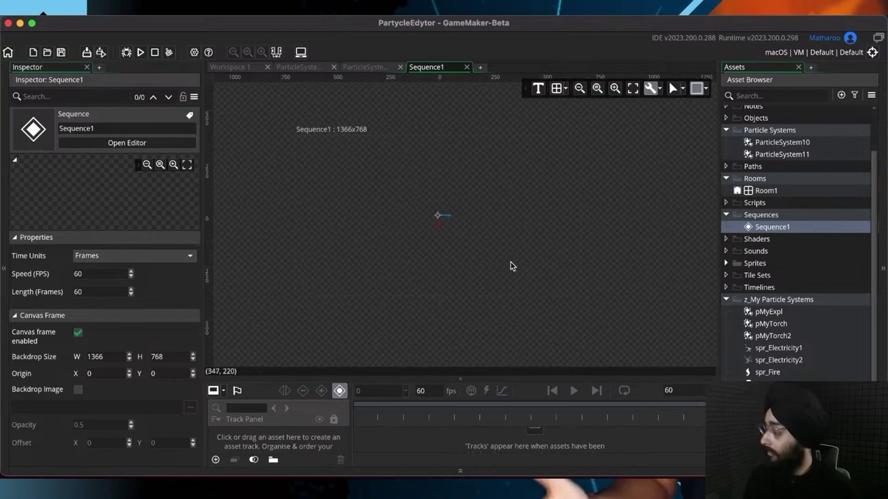
middle_drag(512, 222, 513, 235)
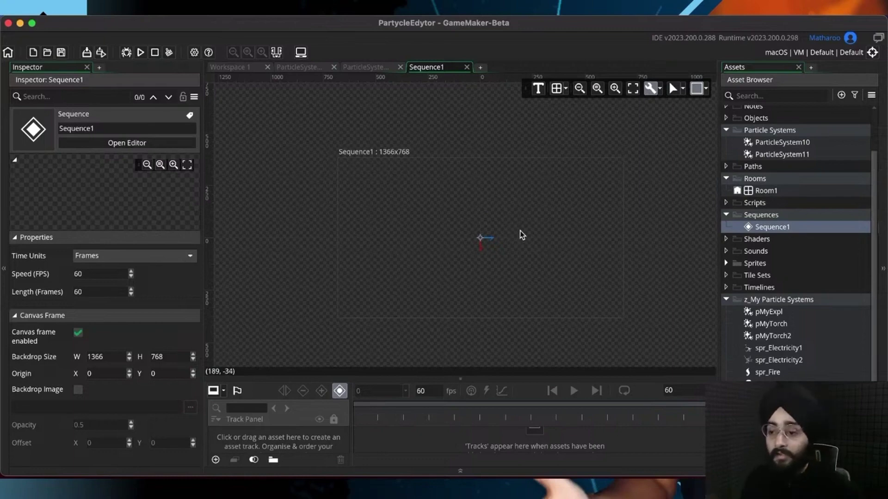
middle_drag(520, 230, 500, 224)
drag(778, 146, 442, 232)
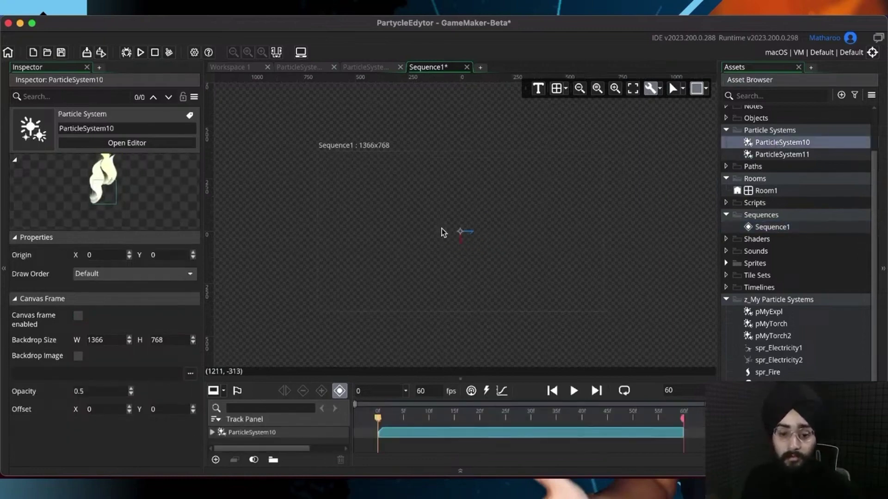
drag(472, 378, 473, 324)
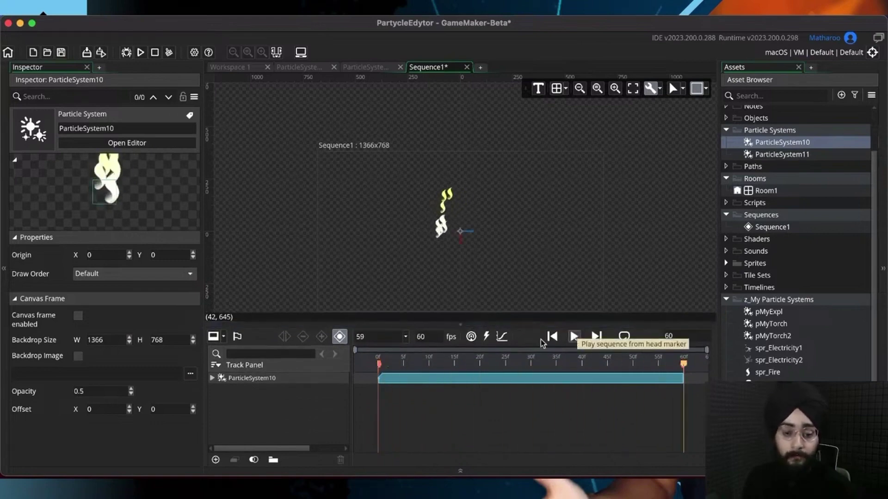
Step: Expand the ParticleSystem10 track in Sequence1 and examine which parameters, such as rotation, origin and scale, can be animated
click(214, 379)
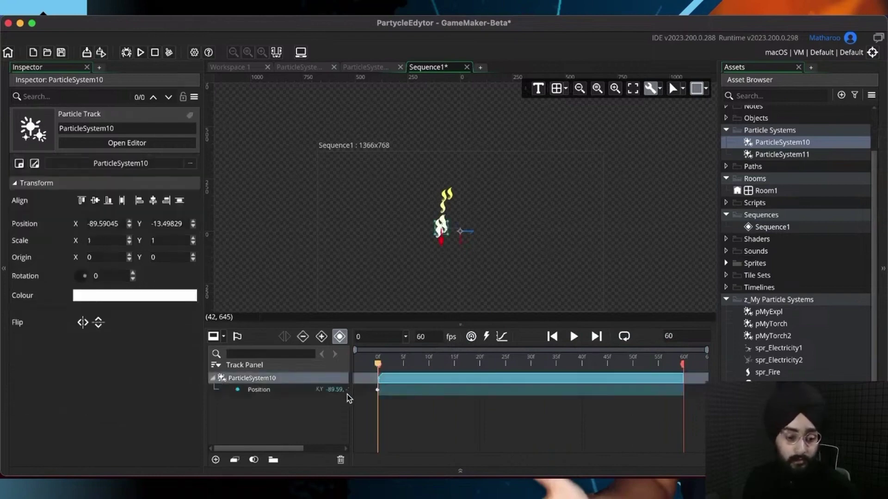
drag(349, 395, 430, 393)
click(389, 379)
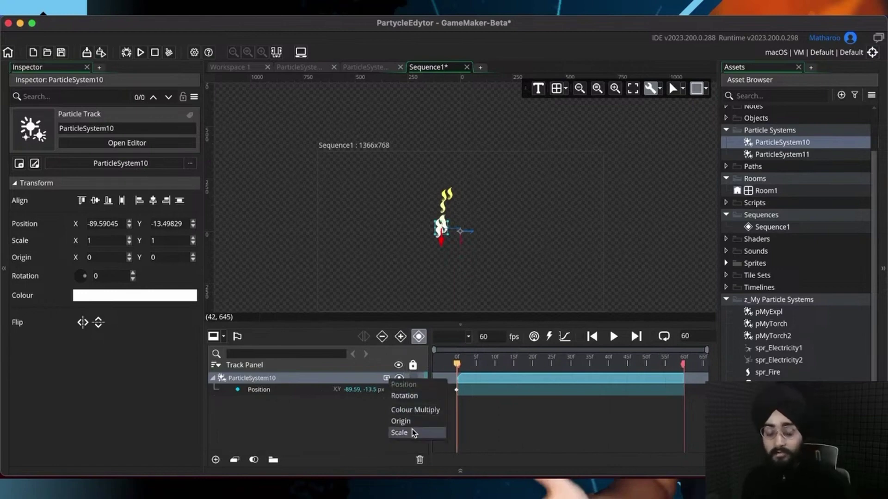
click(333, 422)
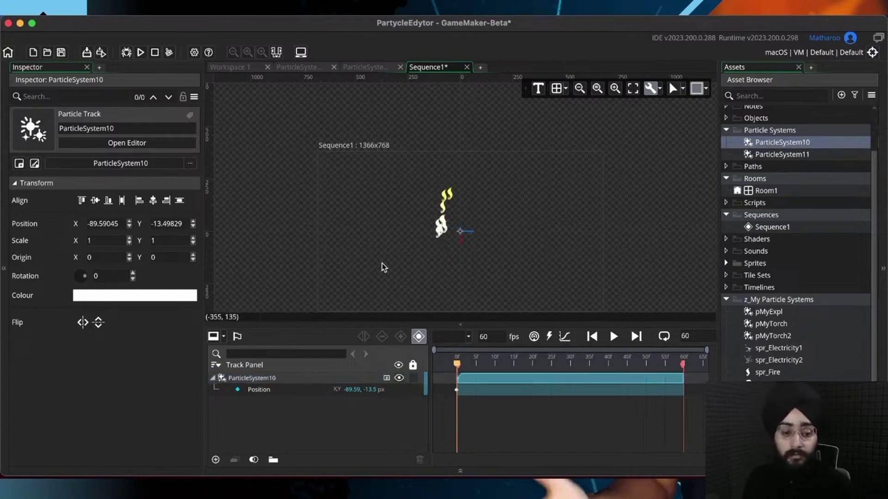
Step: Save the project with the new sequence, narrow the track list slightly and close Sequence1
key(super+s)
middle_drag(490, 203, 467, 199)
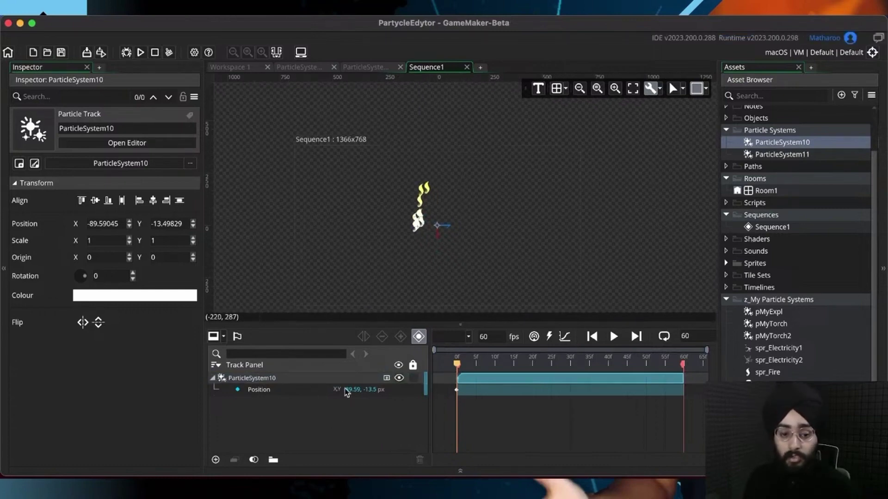
drag(456, 366, 423, 371)
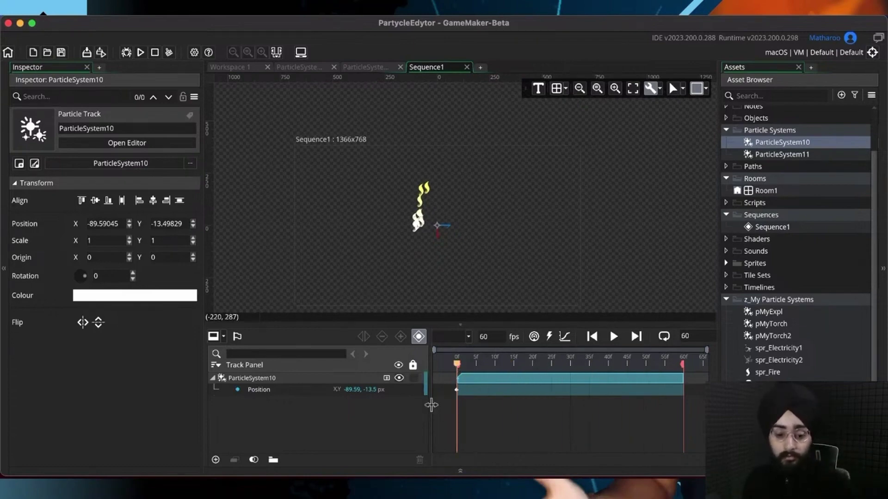
mouse_move(429, 405)
mouse_down()
mouse_move(407, 404)
mouse_move(417, 407)
mouse_up()
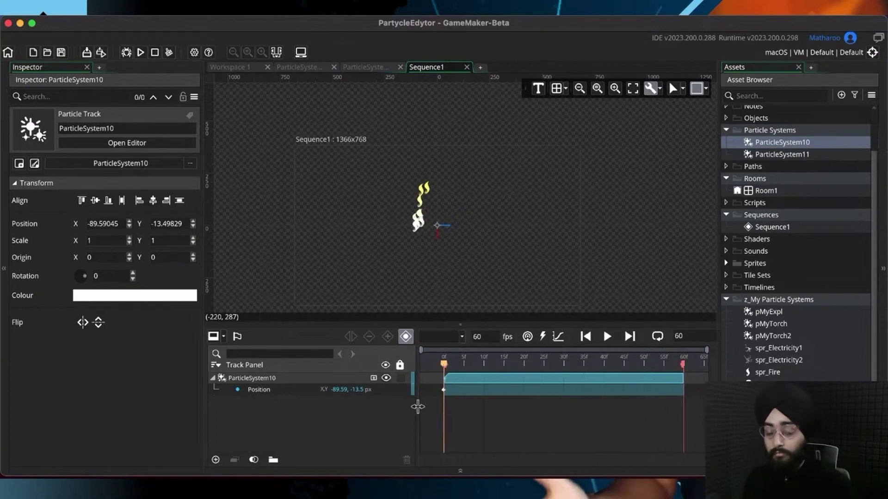
middle_click(435, 65)
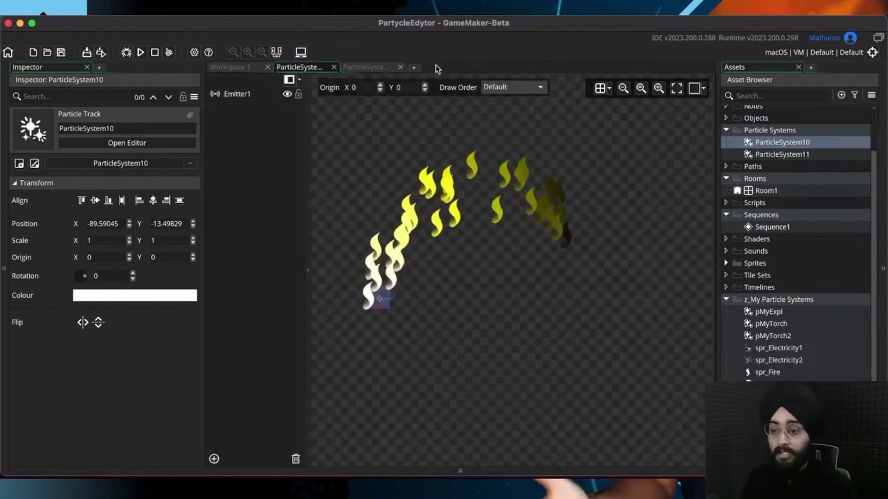
Step: Close the ParticleSystem10 and ParticleSystem11 editors and the Sprite7 window to clear the workspace
scroll(758, 232, up, 3)
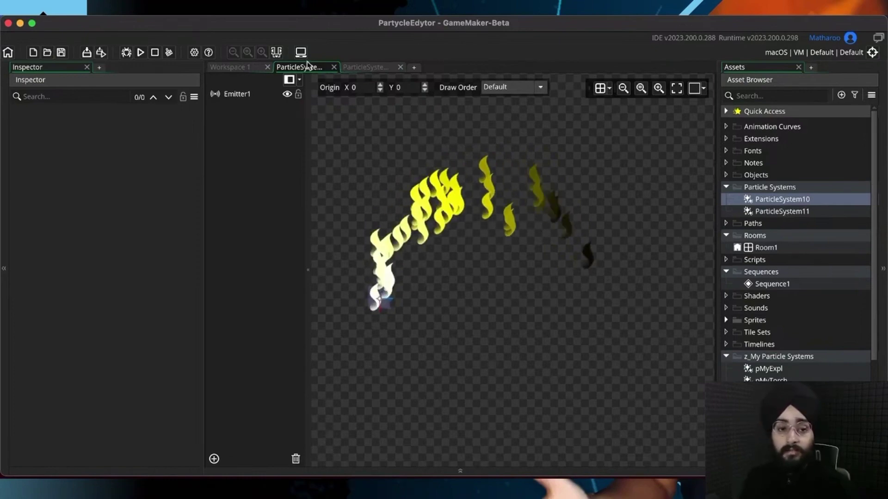
click(333, 67)
click(334, 67)
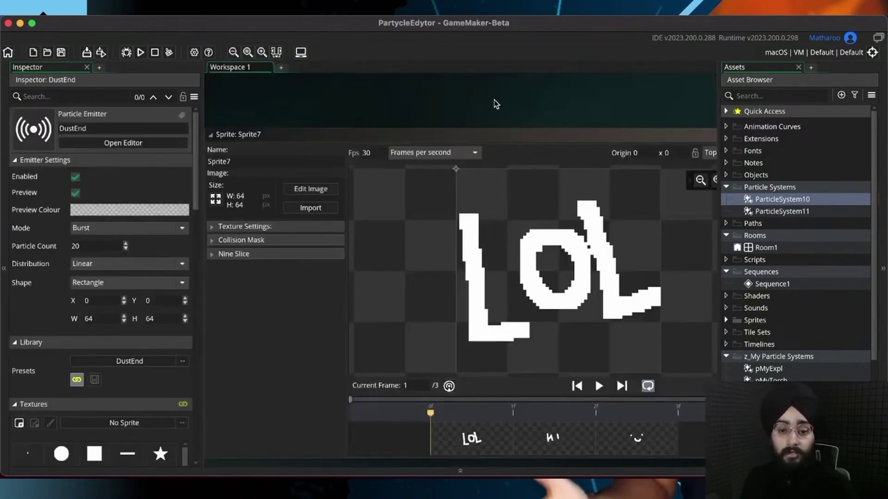
middle_drag(531, 111, 415, 113)
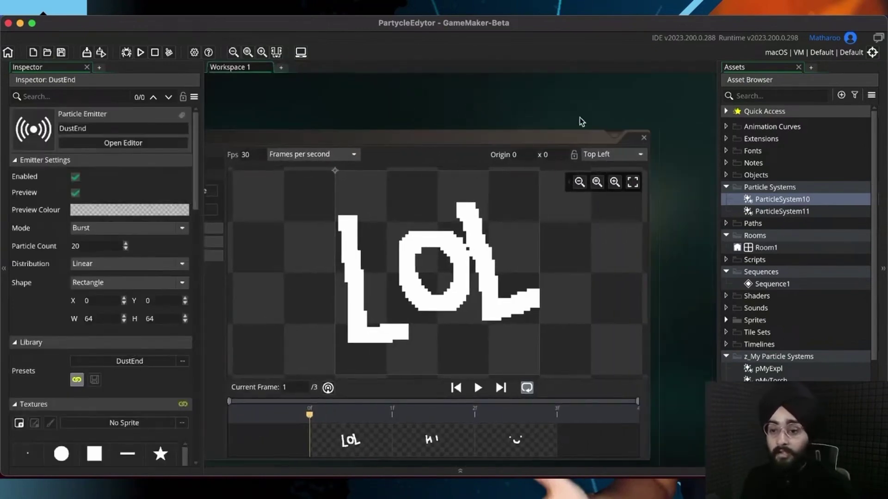
click(642, 137)
Step: Collapse the Particle Systems, Rooms, Sequences and z_My Particle Systems folders in the Asset Browser
click(725, 187)
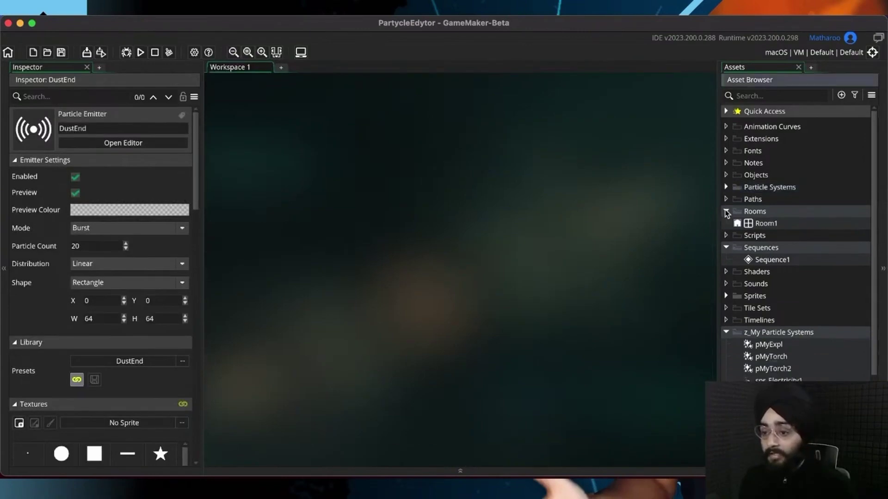
click(725, 212)
click(726, 235)
click(726, 309)
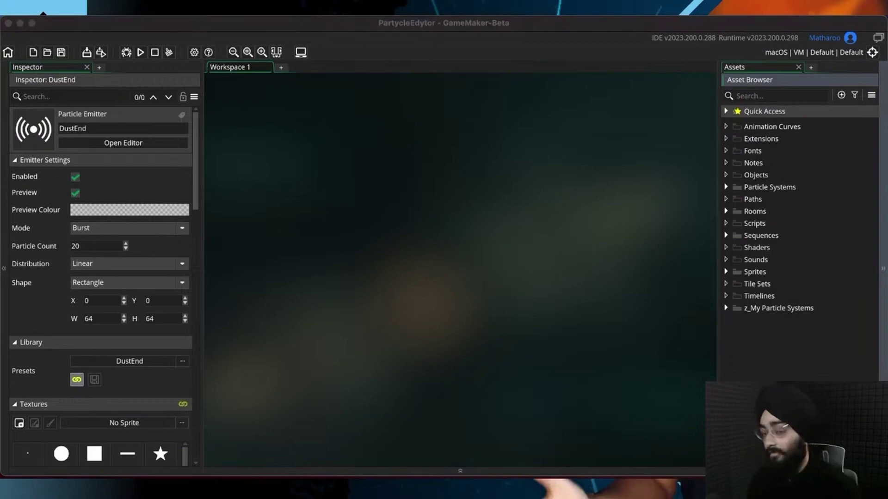
Step: Create a new object asset in the Objects folder
click(573, 295)
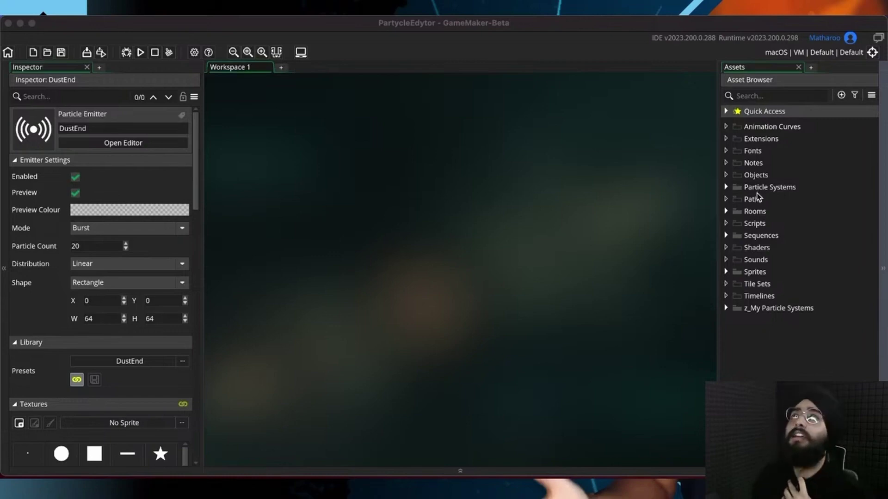
click(755, 175)
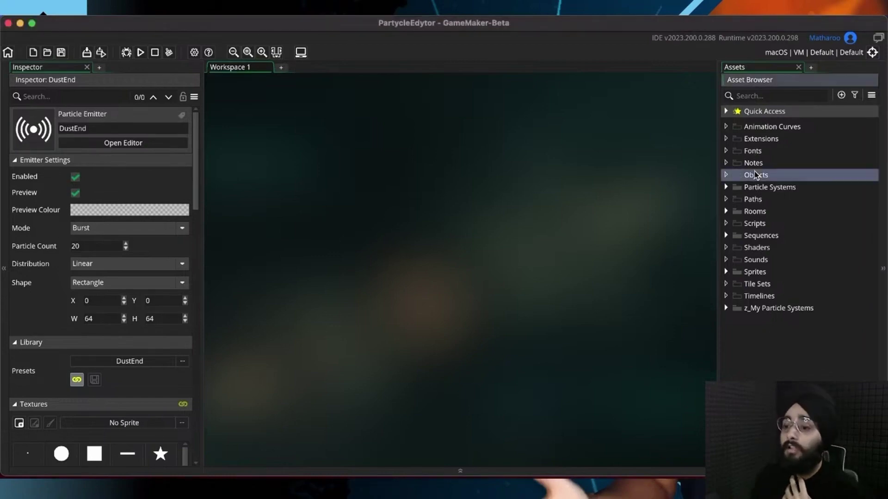
click(841, 95)
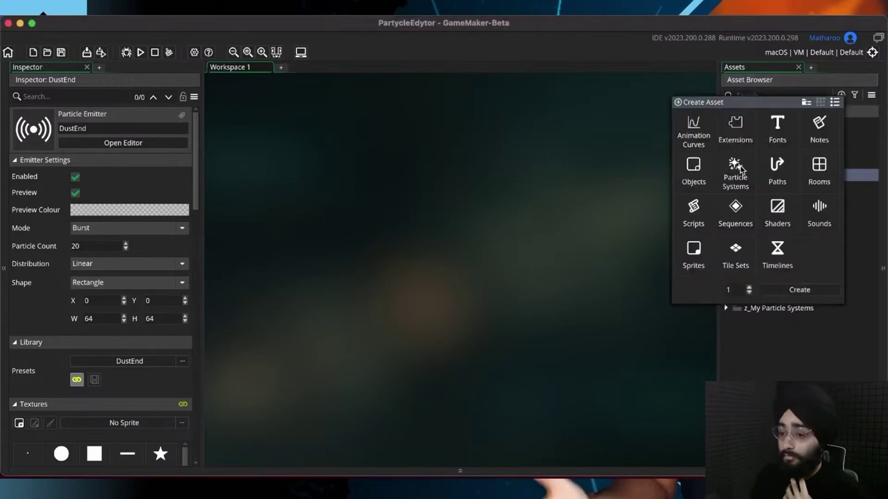
double_click(698, 181)
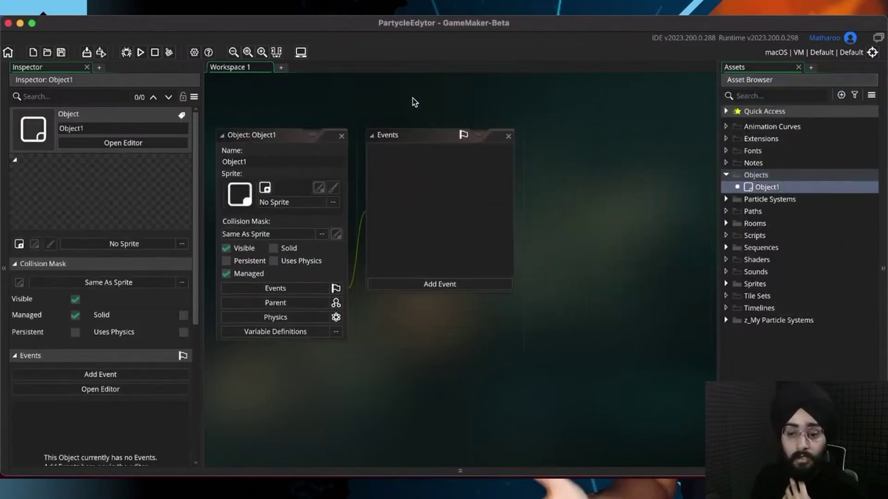
Step: Add a Global Left Pressed mouse event to Object1, using GML Code as the scripting language
right_click(445, 186)
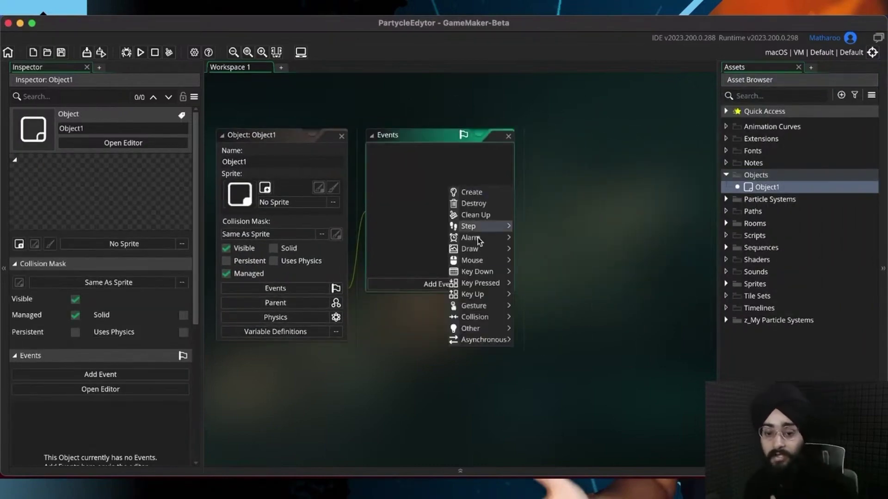
mouse_move(476, 260)
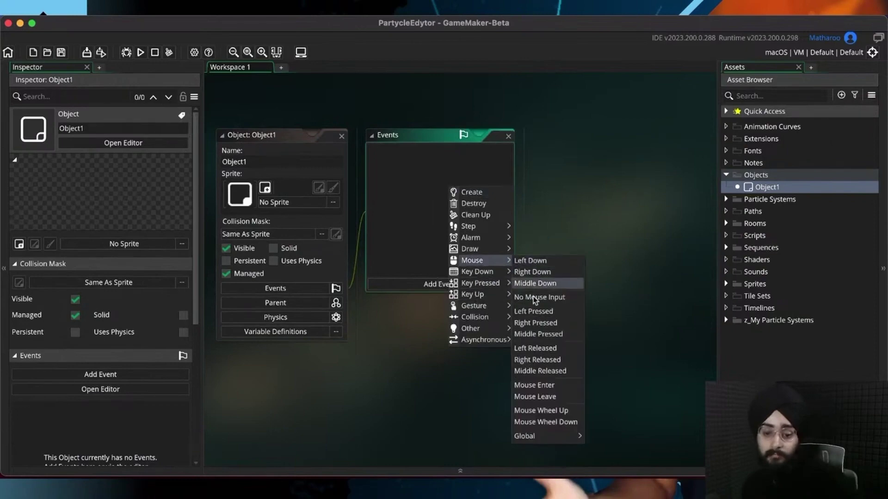
mouse_move(523, 436)
click(612, 412)
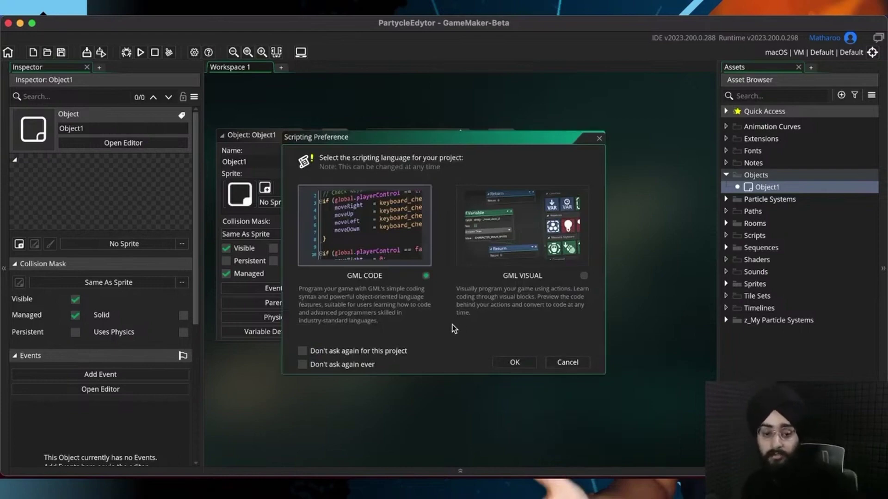
click(513, 365)
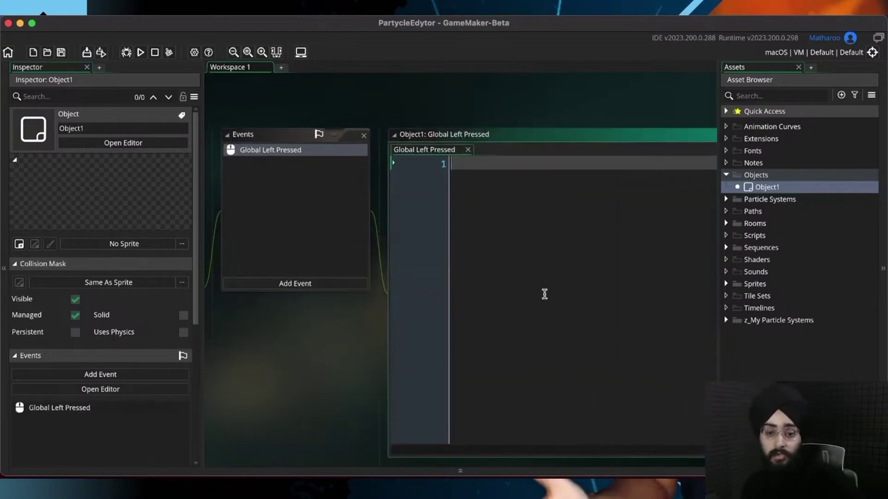
Step: Write the first line of the Global Left Pressed event as var _psys = part_system_create(ParticleSystem10)
text(part)
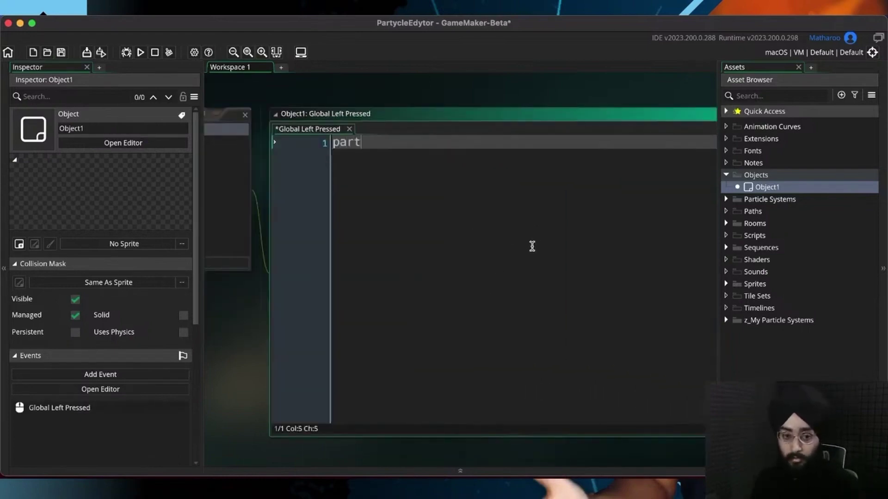
text(_system_create()
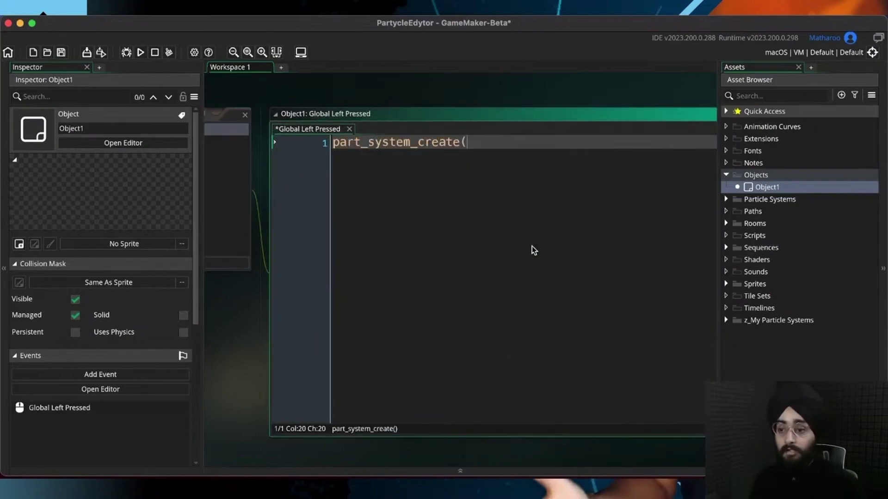
click(725, 199)
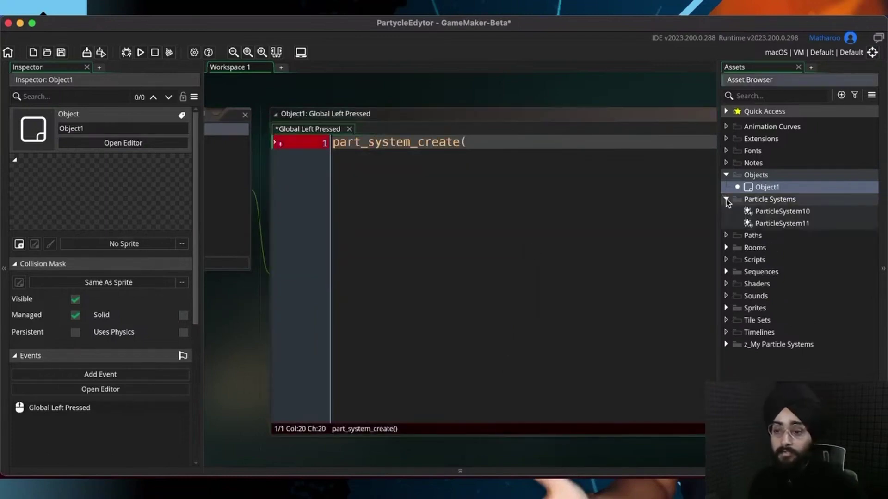
text(Particle)
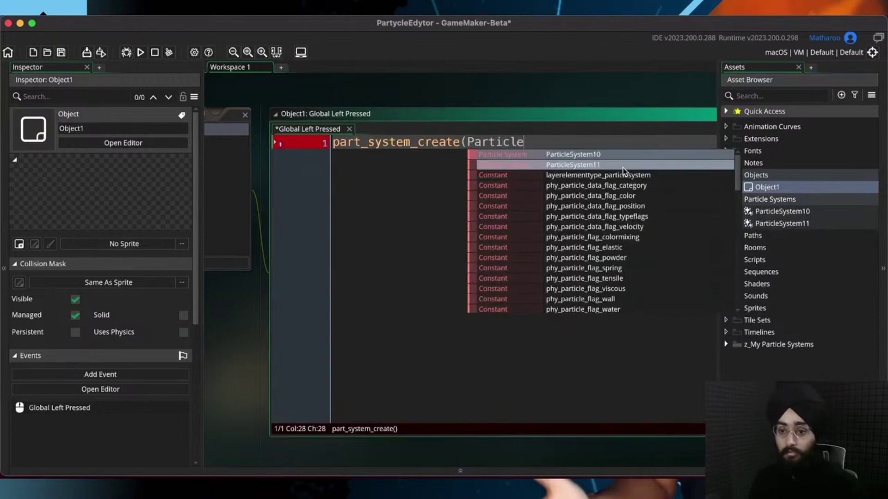
text(System10))
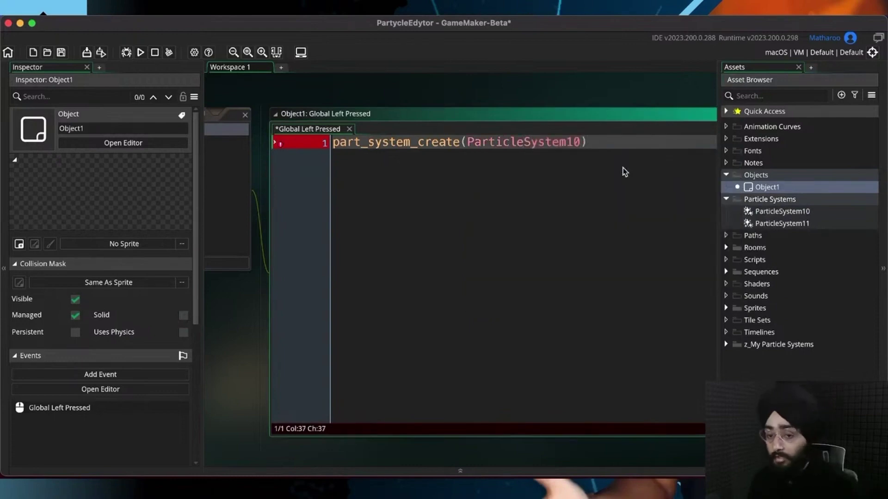
key(Return)
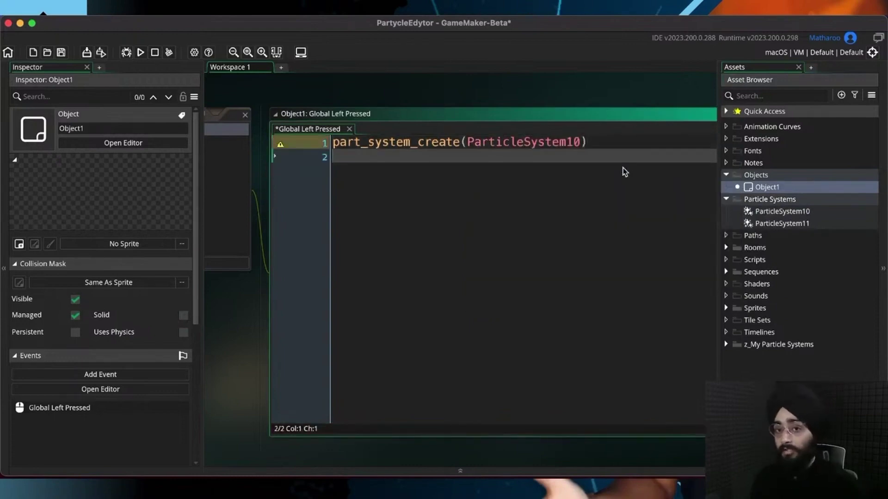
key(Up)
text(var _psys =)
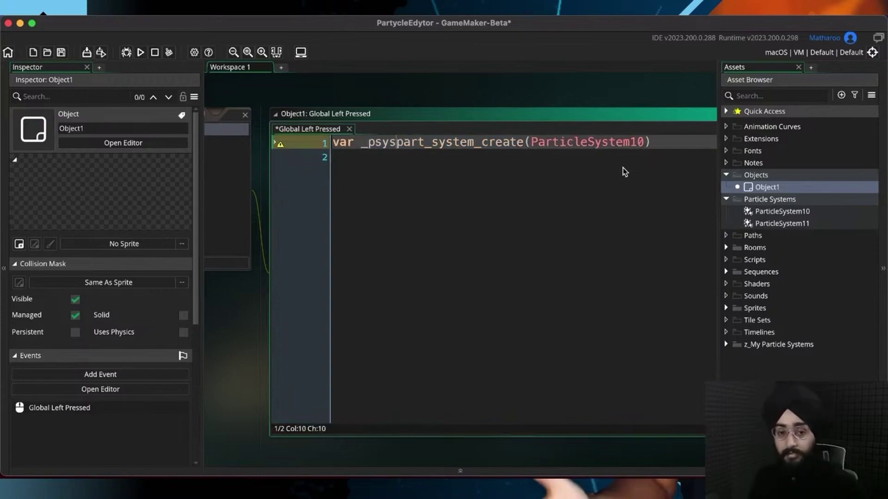
key(Down)
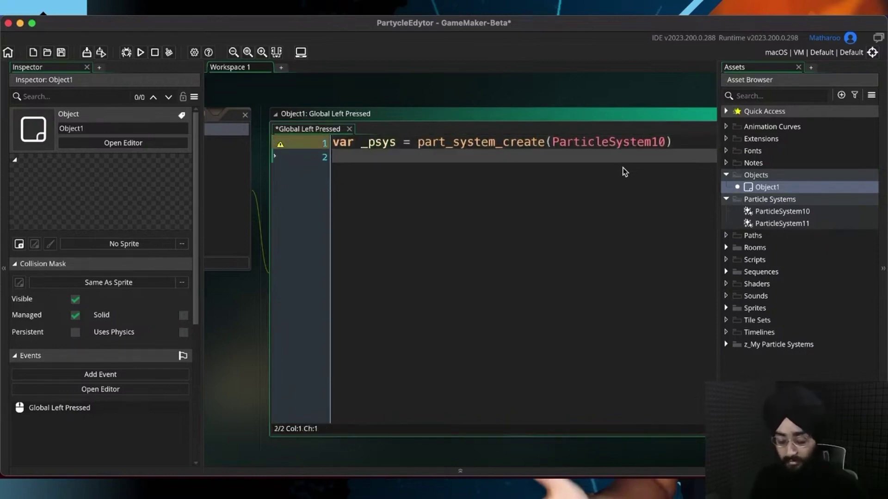
Step: Add the line part_system_position(_psys, mouse_x, mouse_y); to the event code and save the project
text(part_syste)
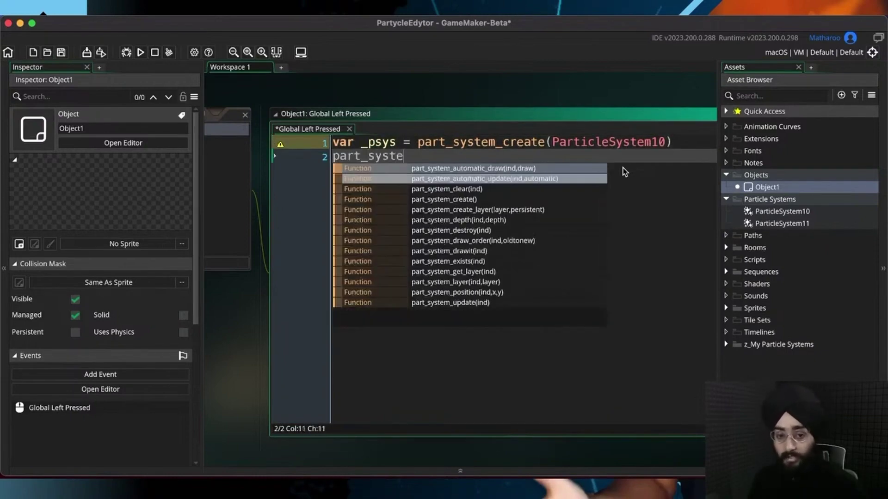
text(m_position()
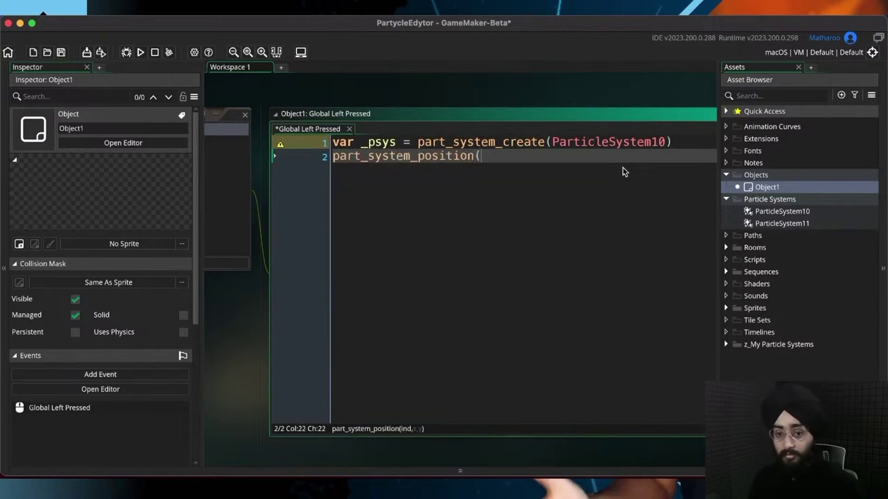
text(_psys,)
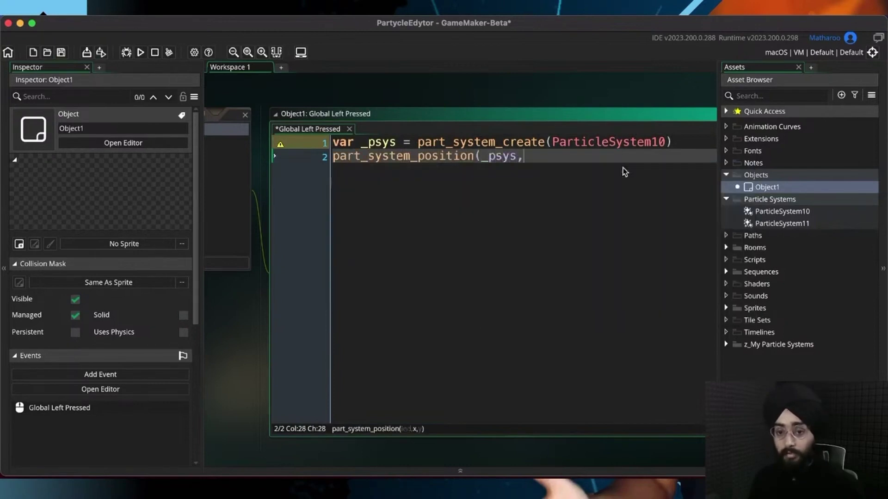
text( mouse_x, mouse_)
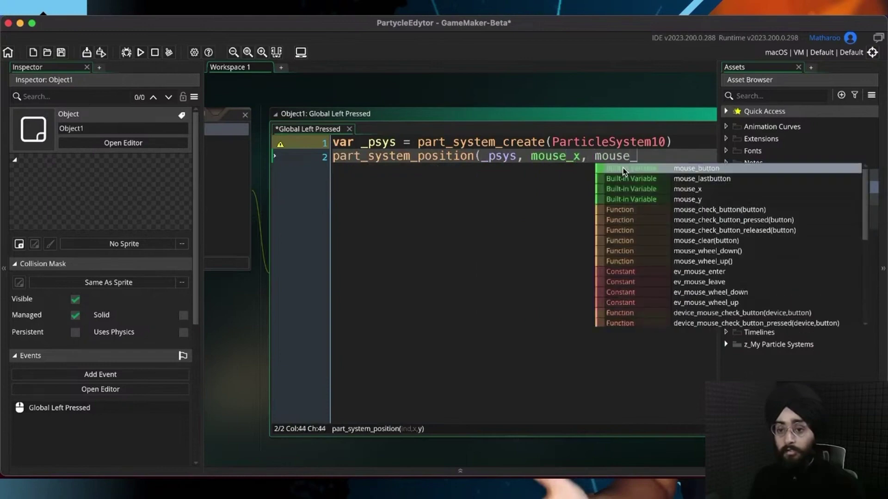
text(y);)
key(super+s)
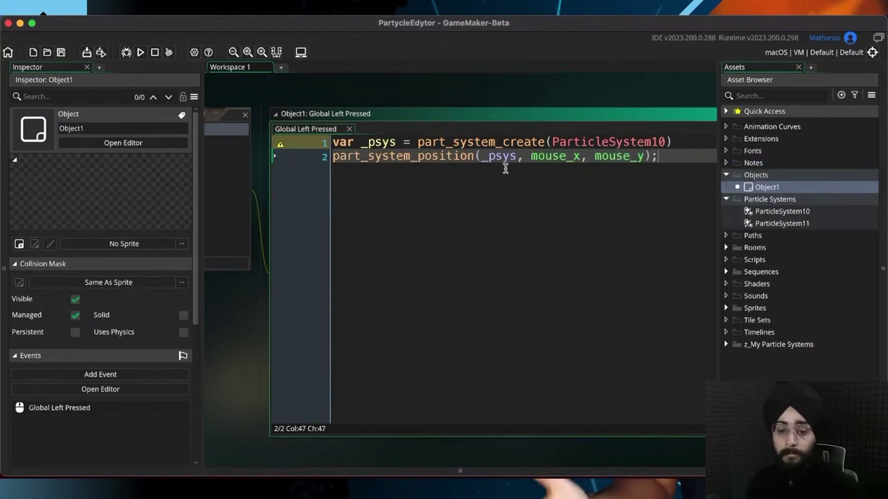
Step: Place an instance of Object1 in the upper-left area of Room1 on the Instances layer, and close the room
click(725, 248)
double_click(765, 259)
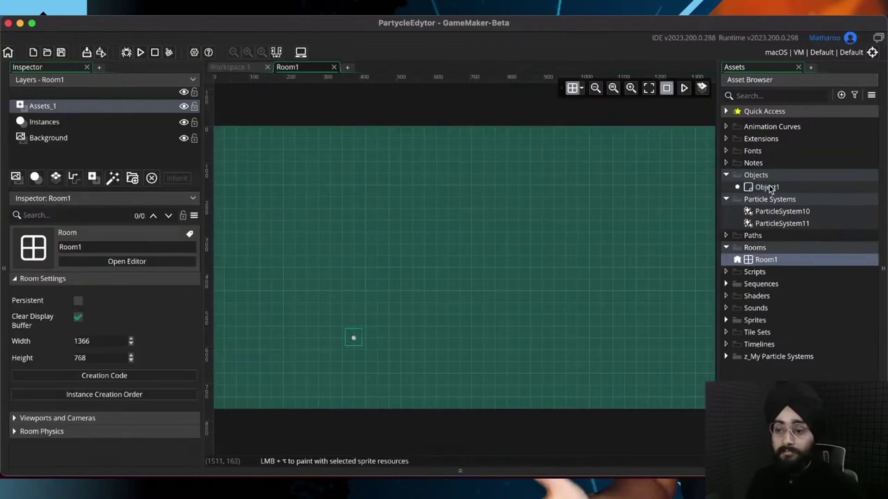
click(35, 123)
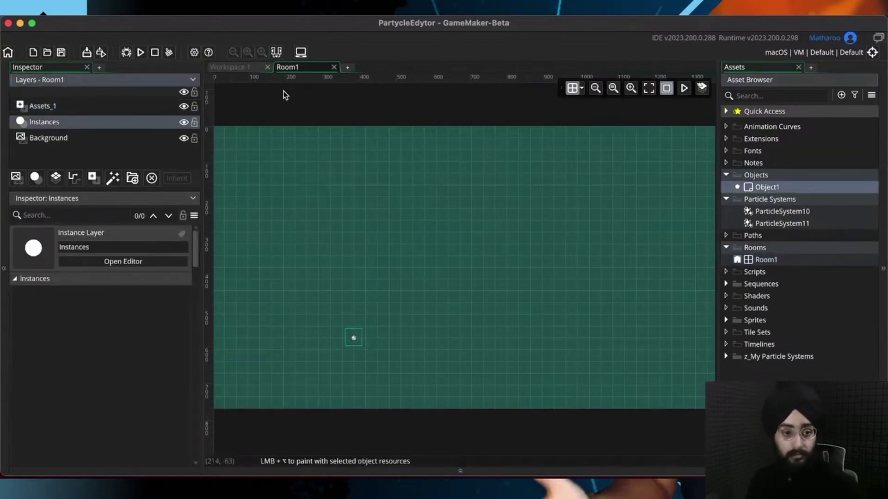
drag(782, 188, 322, 223)
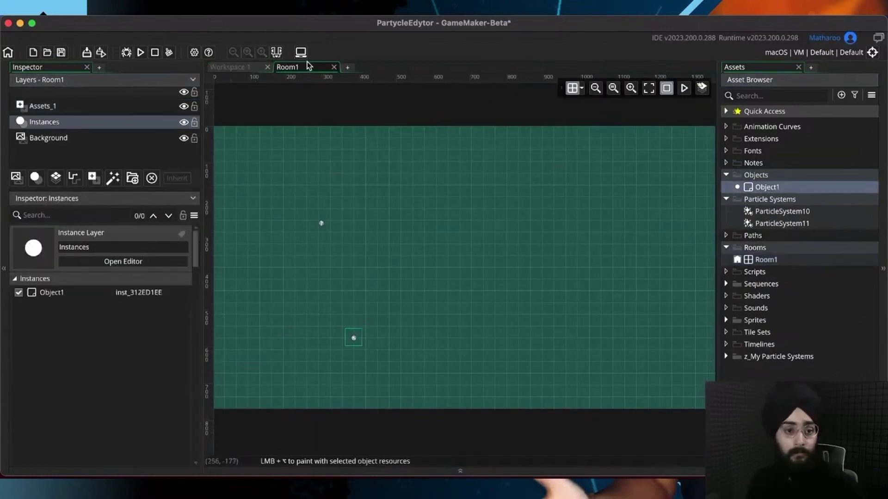
click(333, 67)
Step: Run the game, spawn particle systems at several points around the game window, and close the game
click(660, 157)
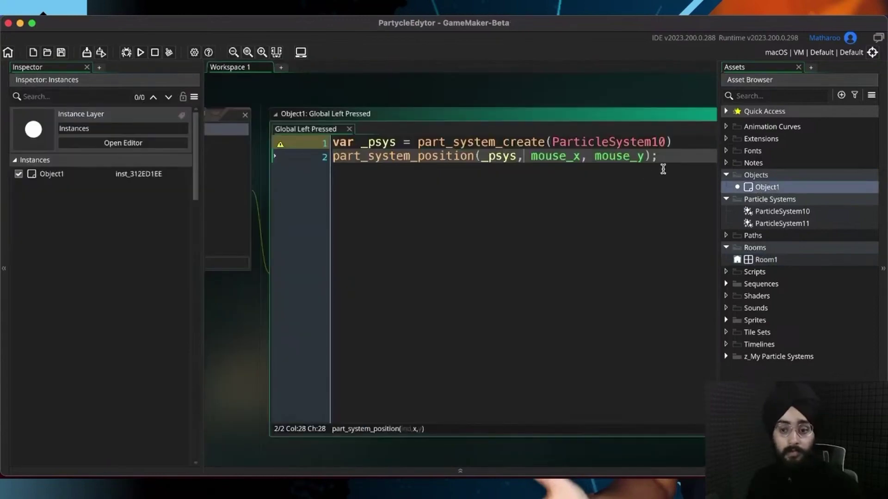
click(141, 54)
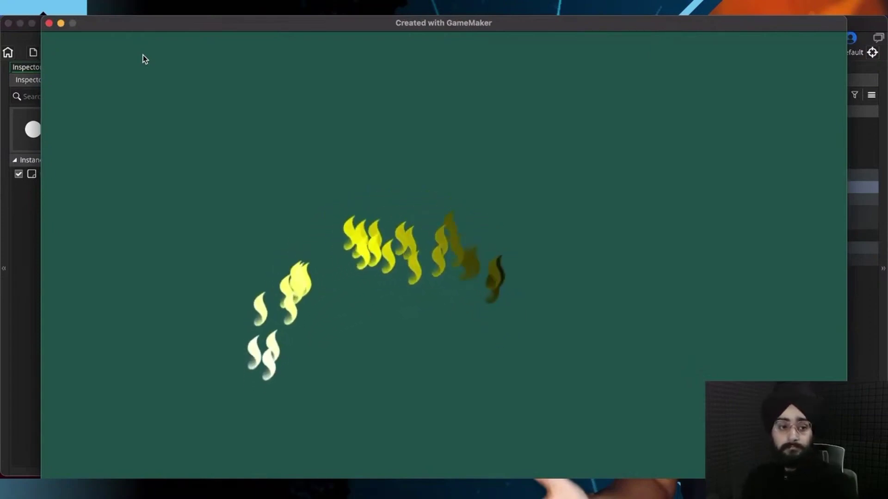
click(171, 233)
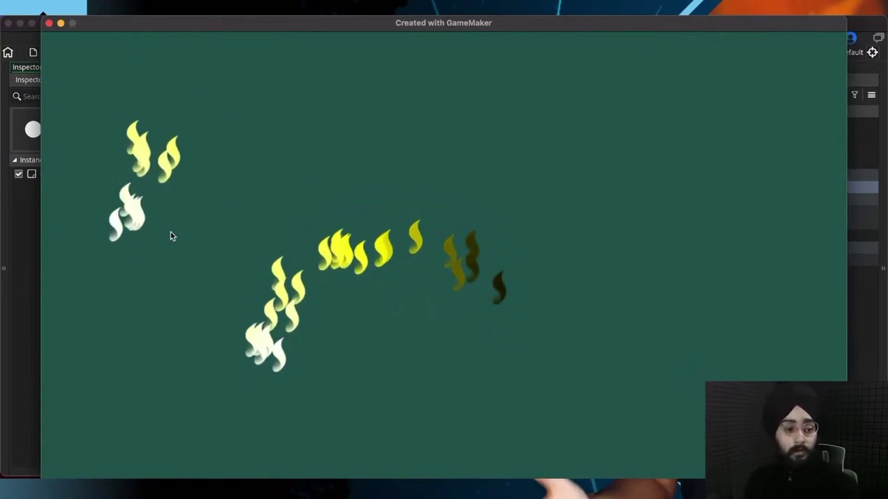
click(460, 124)
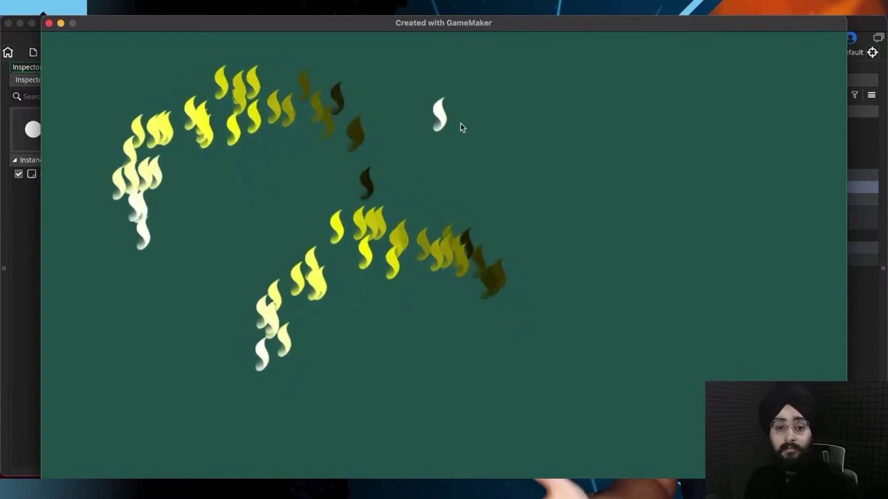
click(648, 215)
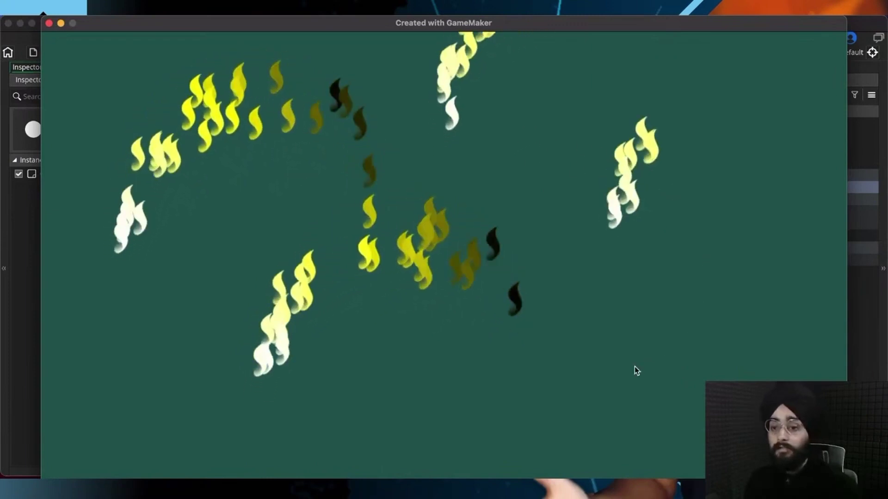
click(642, 348)
click(563, 436)
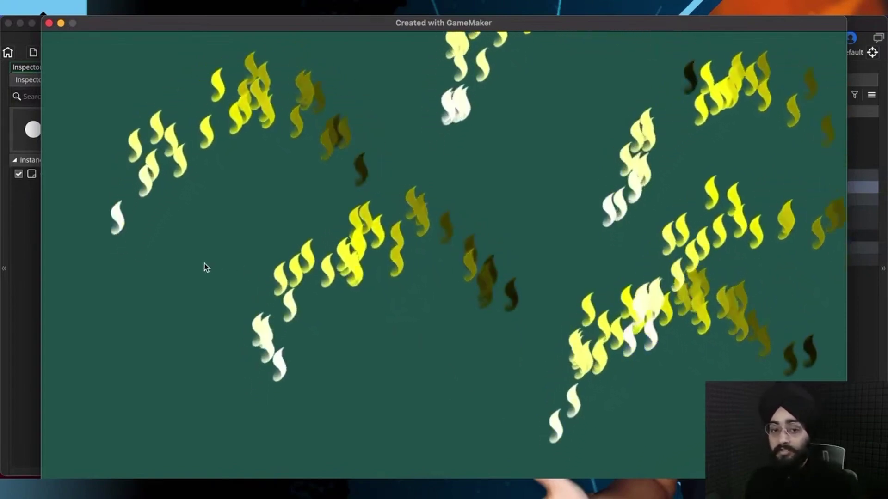
click(49, 23)
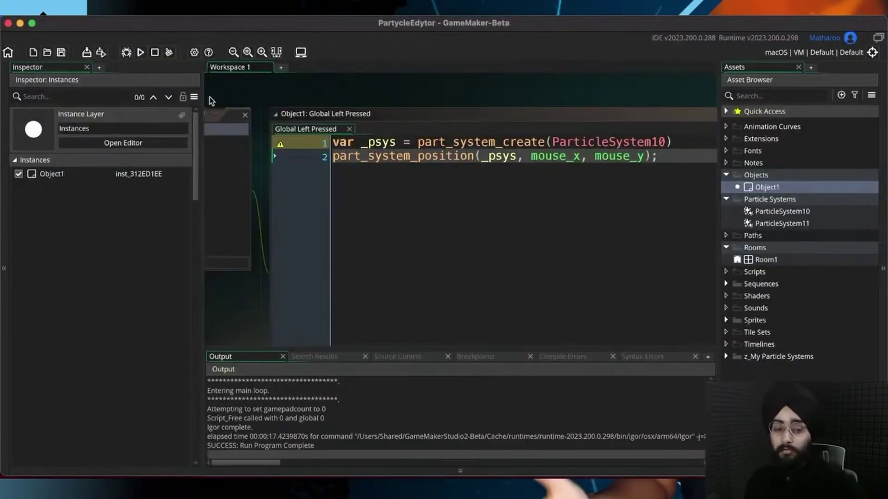
Step: Review the part_system_create call in Object1's Global Left Pressed event code
click(284, 117)
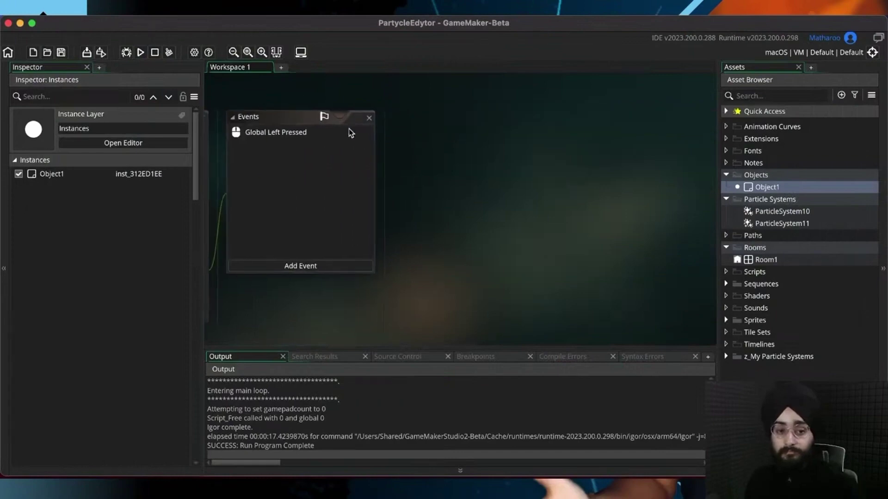
double_click(524, 141)
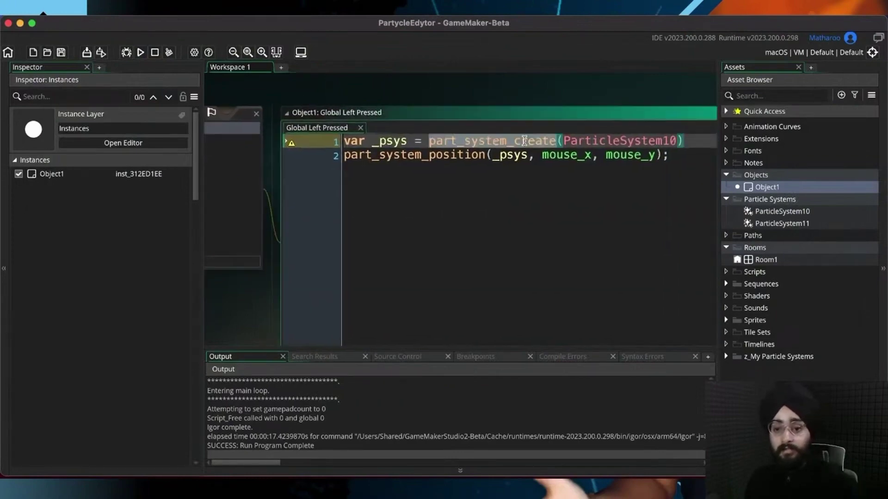
click(481, 142)
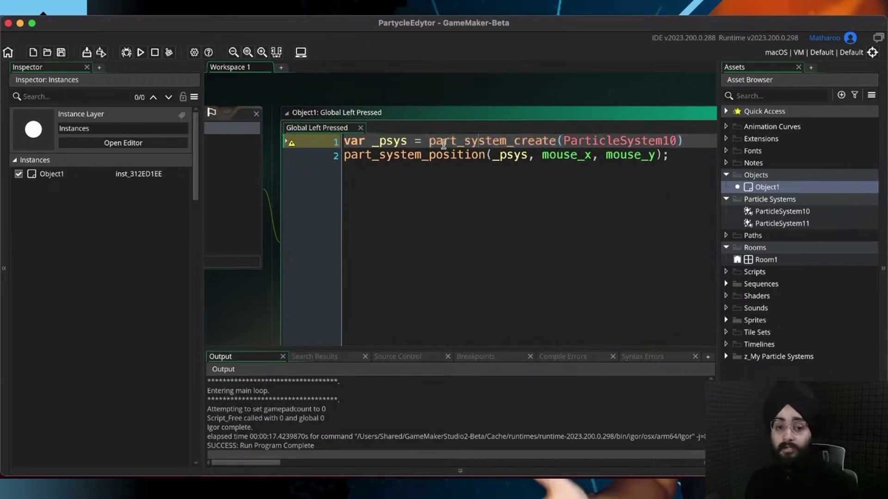
middle_drag(339, 90, 393, 89)
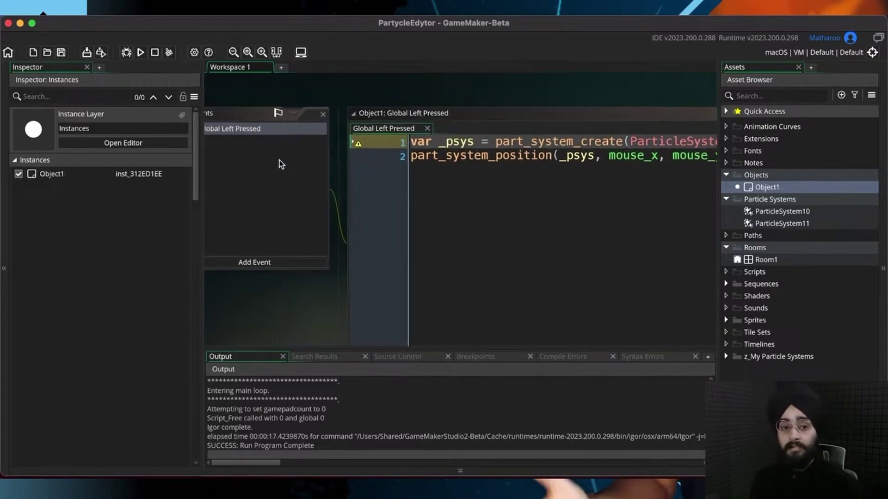
Step: Close the Global Left Pressed code, the event list and the editor of Object1
middle_click(388, 132)
click(439, 118)
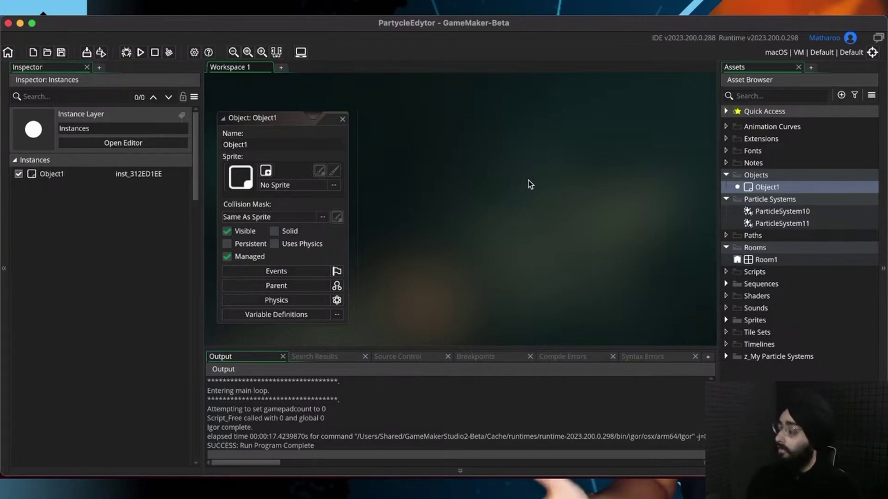
click(344, 118)
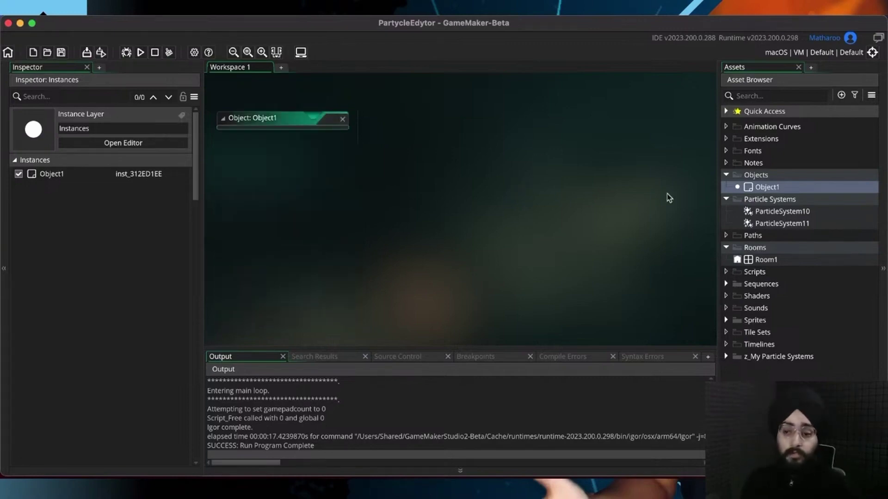
Step: Look briefly at Room1 and at ParticleSystem10, closing each editor after viewing it
double_click(777, 260)
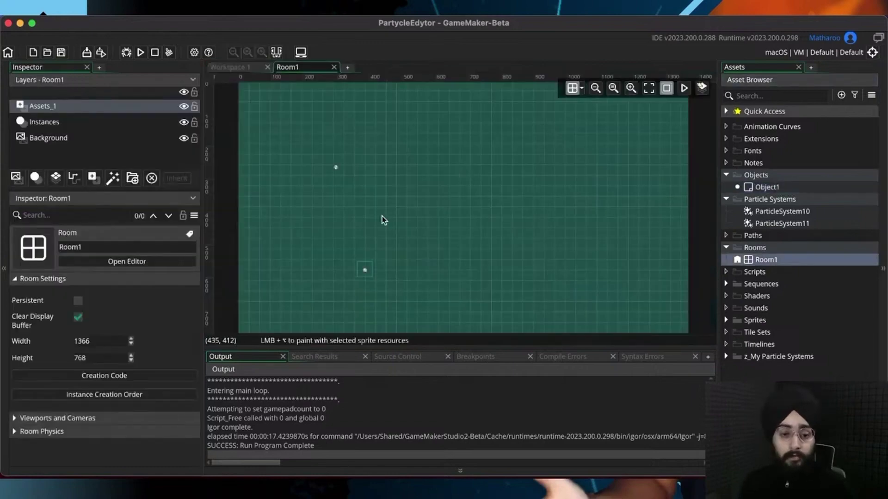
middle_click(302, 65)
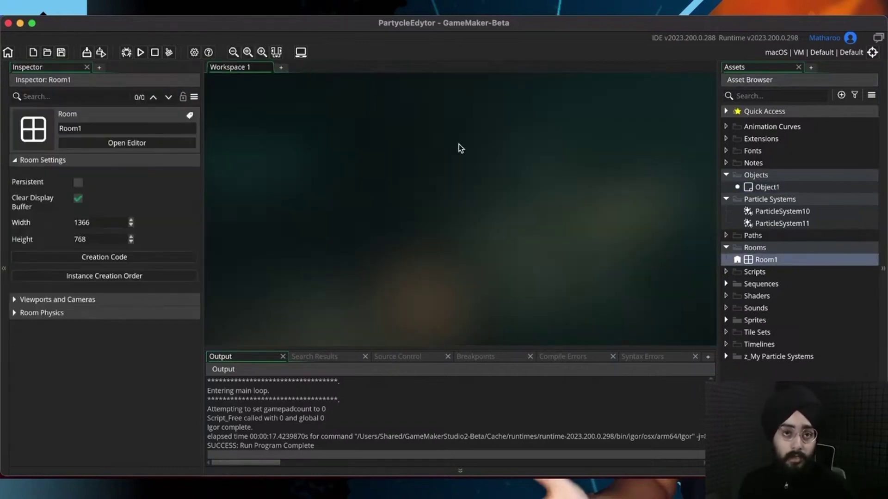
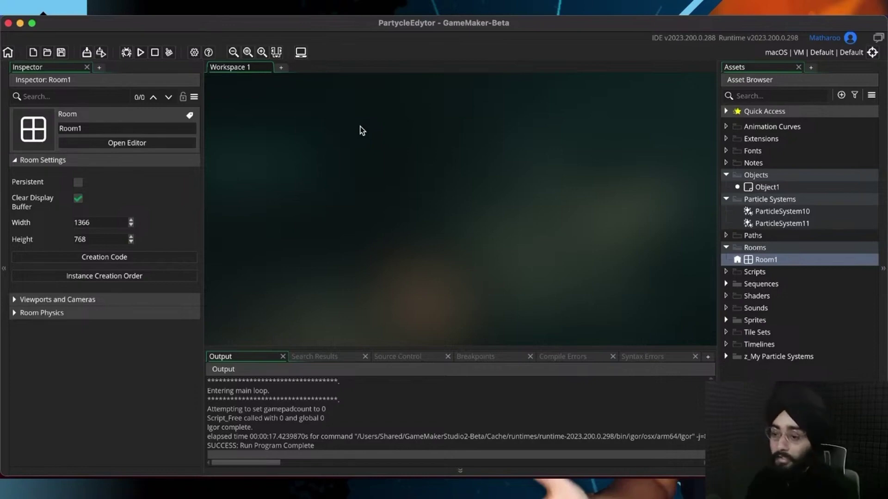
double_click(775, 213)
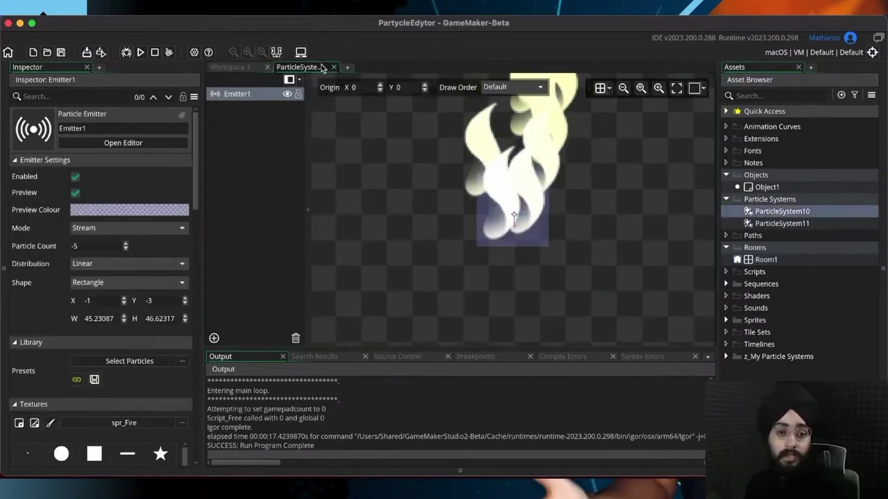
click(334, 67)
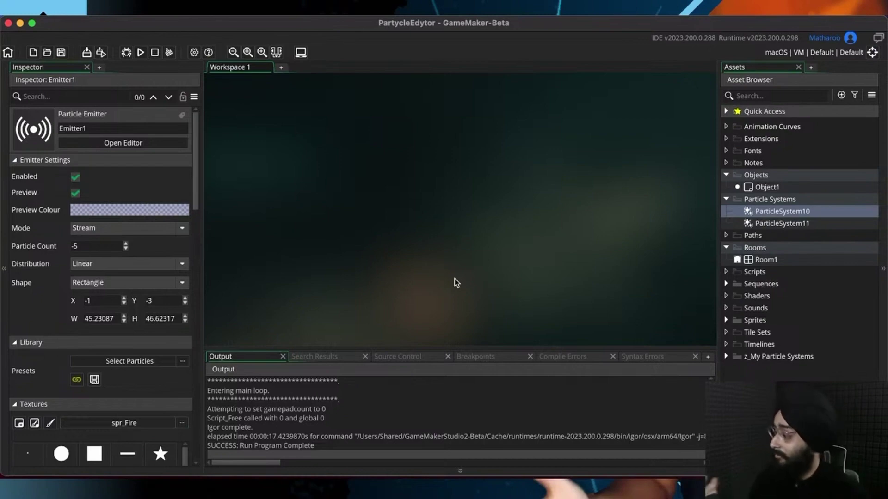
Step: Collapse the output area to give the workspace its full height
click(439, 471)
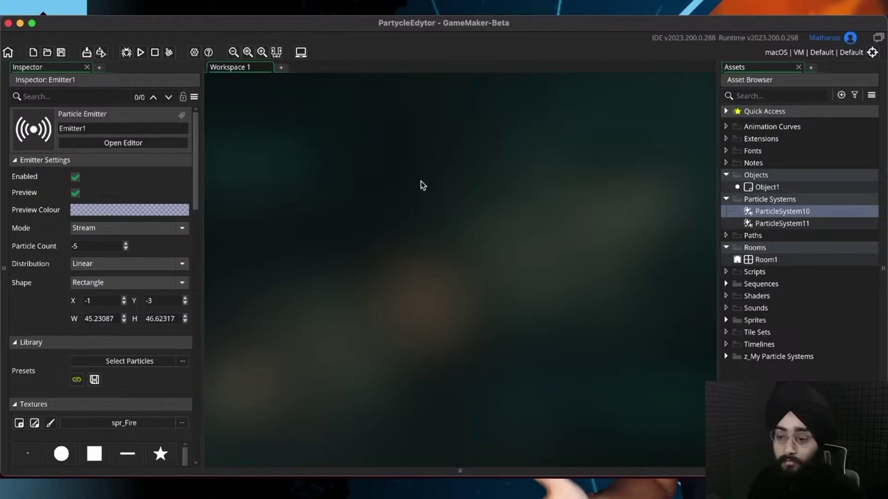
click(758, 381)
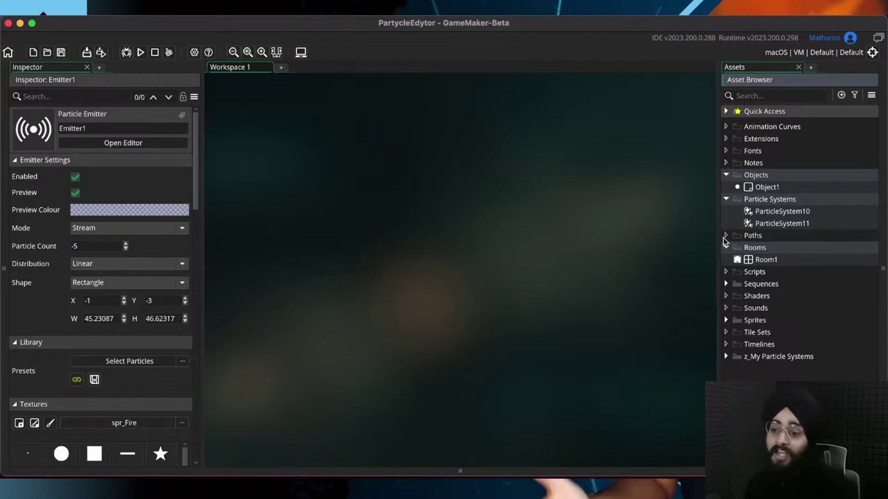
Step: Review the size, speed, gravity and direction settings of Emitter1 in ParticleSystem10, and close the particle system
double_click(777, 212)
scroll(87, 301, down, 10)
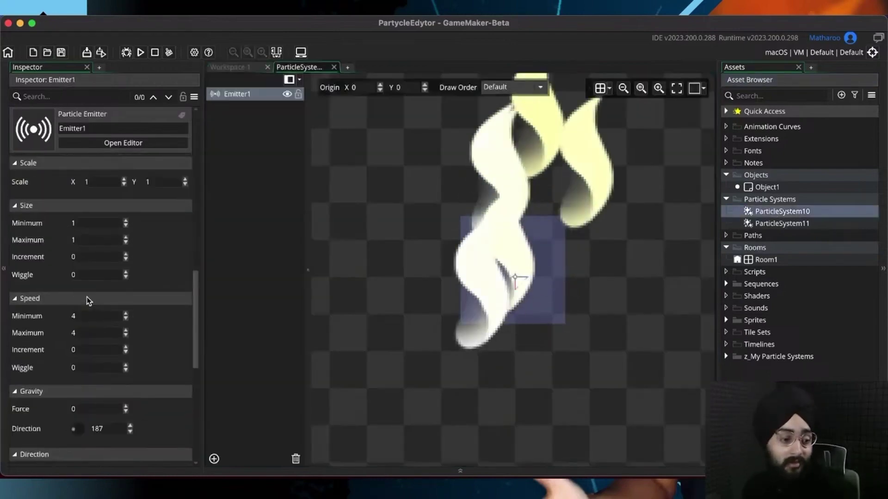
scroll(89, 300, down, 8)
scroll(93, 298, up, 4)
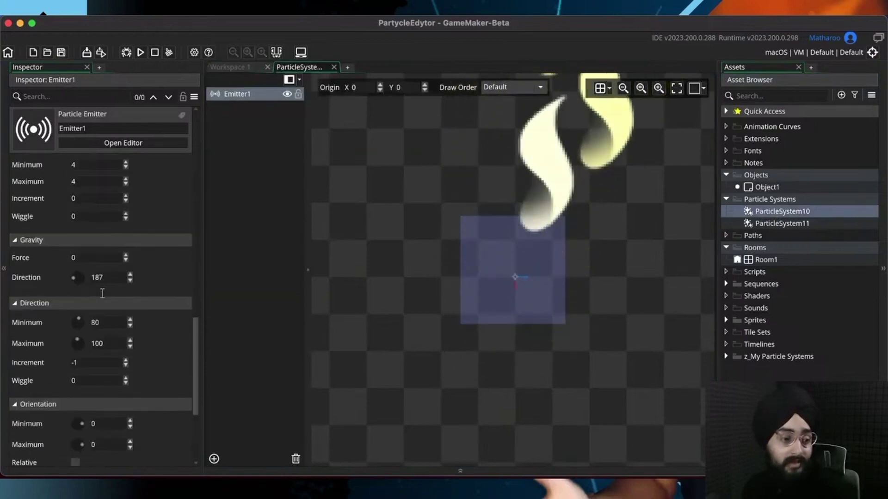
middle_click(305, 69)
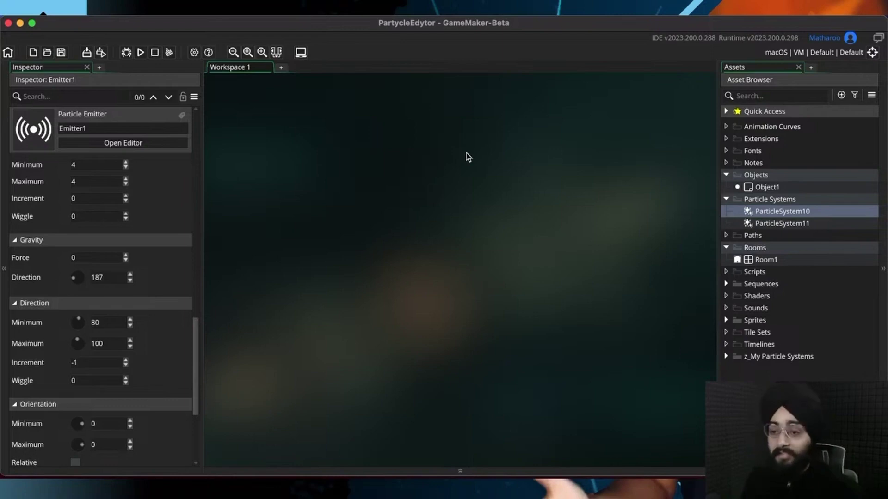
Step: Collapse the Objects and Rooms groups among the assets, keeping the Particle Systems group expanded
click(725, 175)
click(725, 187)
click(726, 211)
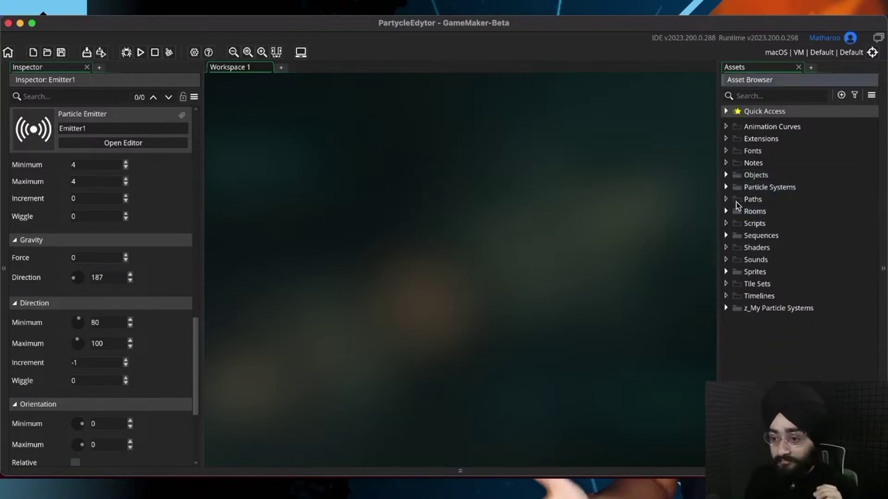
double_click(733, 187)
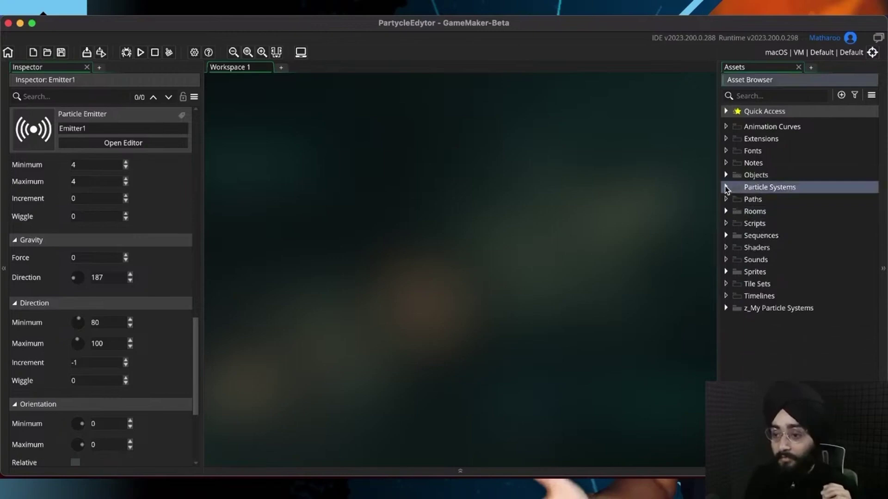
Step: Create a new particle system asset named pt_fire in the Particle Systems group
click(841, 95)
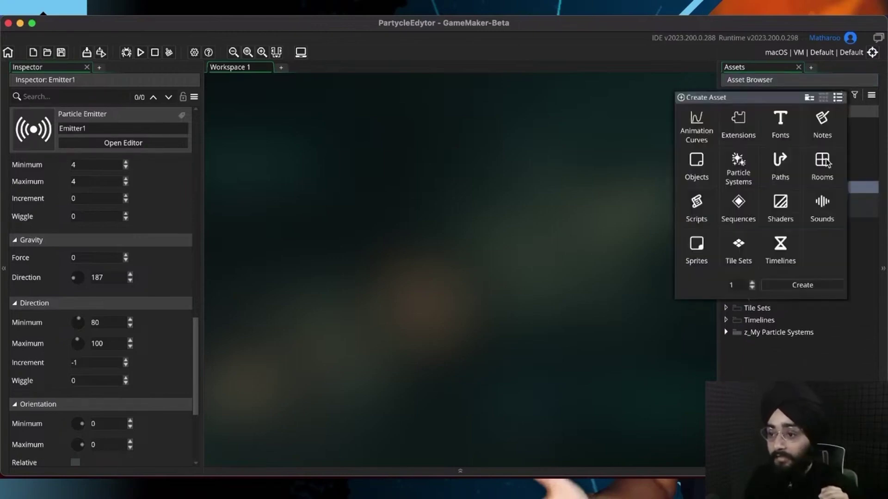
double_click(735, 173)
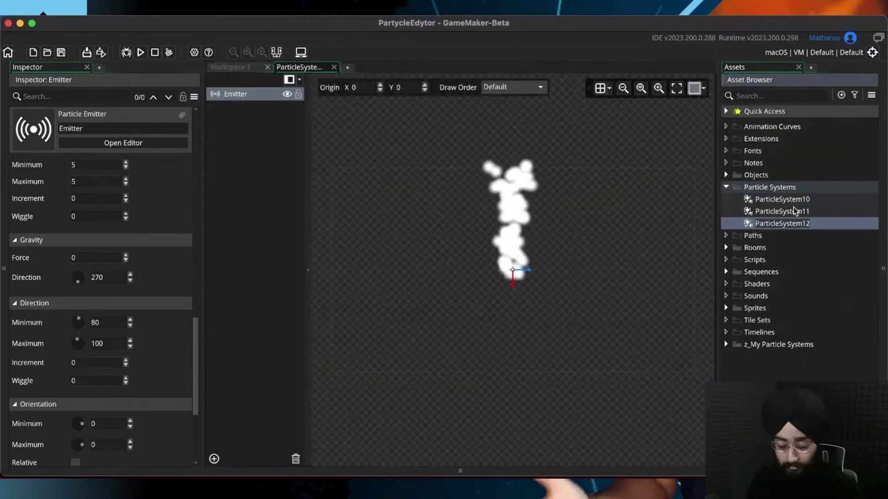
text(pt_fire)
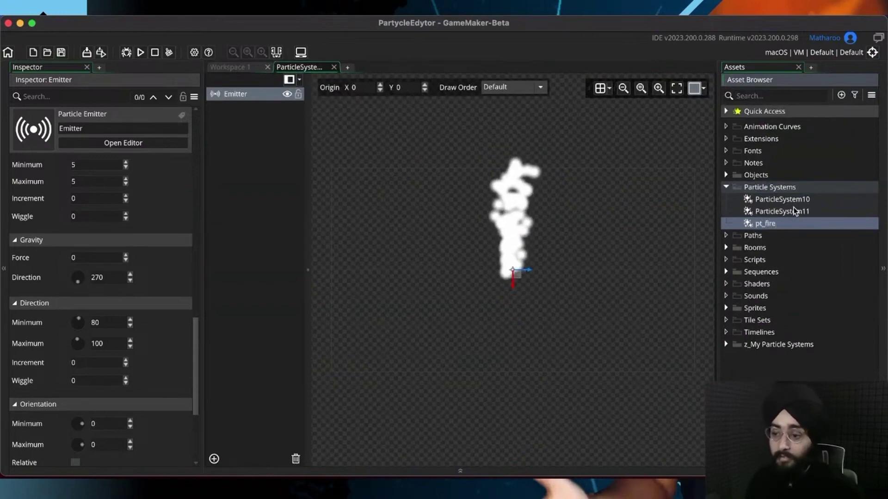
Step: Rename the pt_fire particle system to ps_fire
click(782, 211)
click(771, 225)
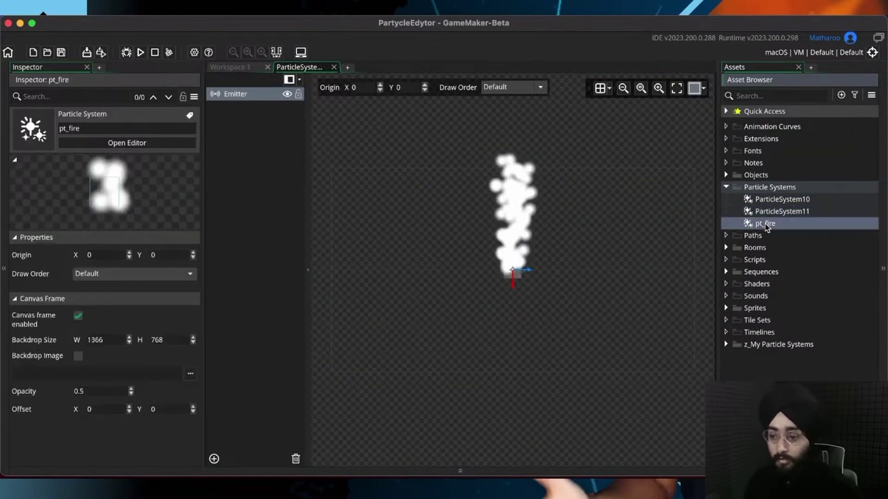
right_click(759, 226)
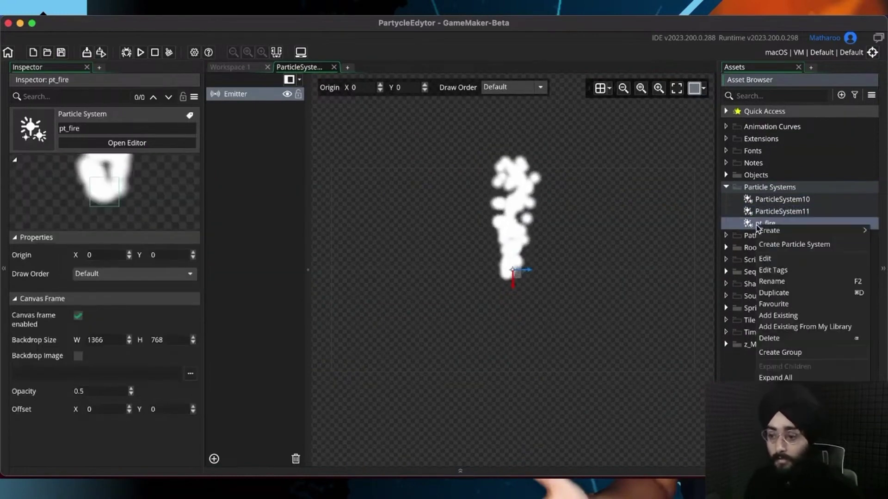
click(775, 282)
text(ps_fire)
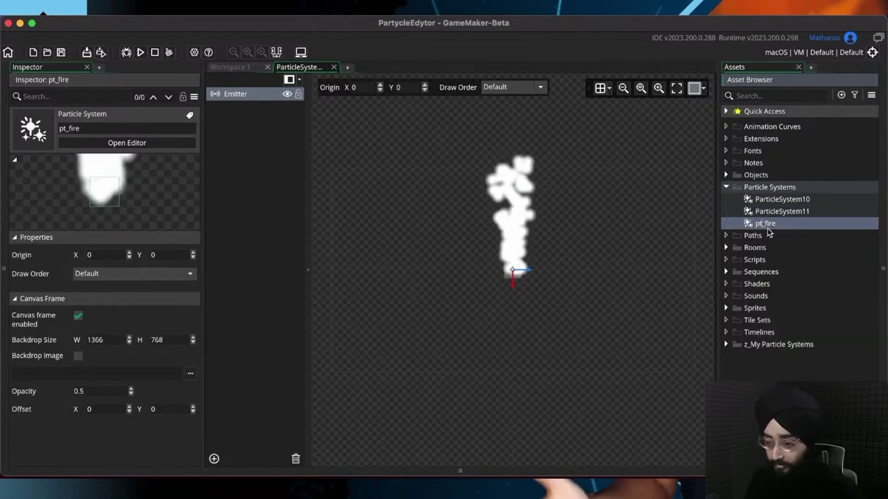
key(Return)
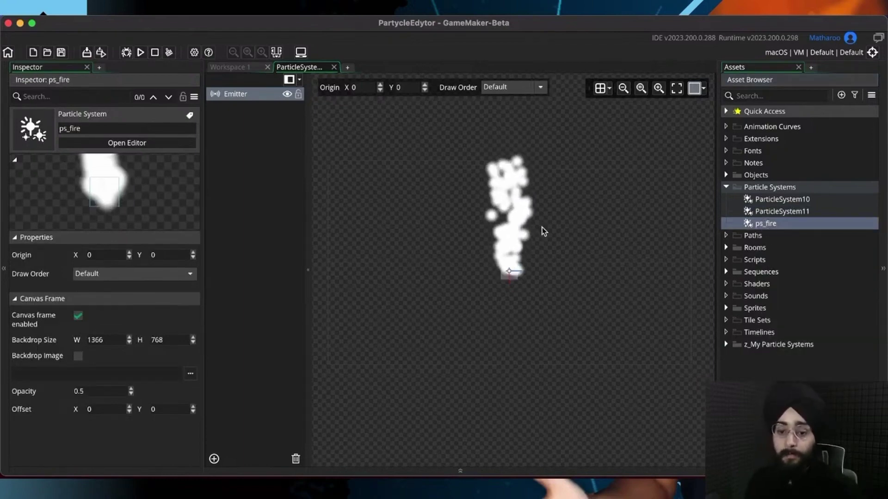
Step: Turn off the canvas frame in the ps_fire particle system and leave its emitter deselected
middle_drag(541, 230, 519, 234)
middle_drag(504, 269, 504, 273)
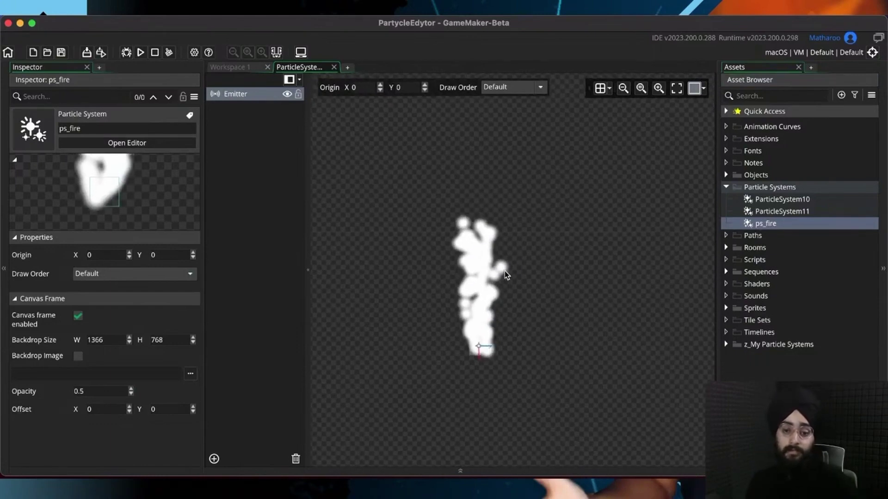
scroll(467, 346, up, 2)
middle_drag(478, 334, 486, 299)
click(694, 88)
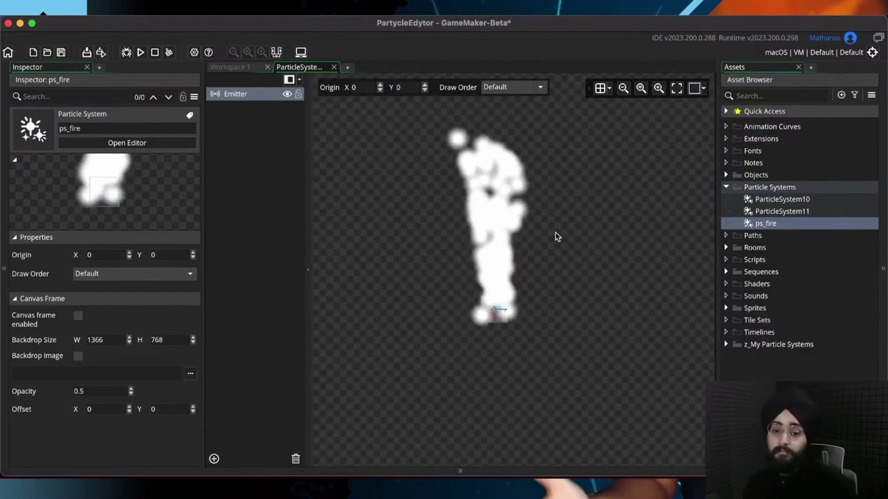
middle_drag(511, 257, 513, 296)
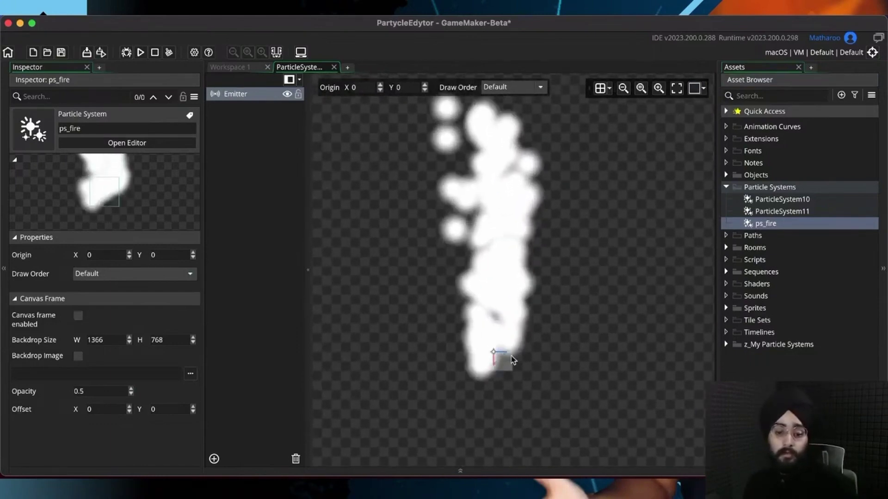
click(491, 364)
click(581, 281)
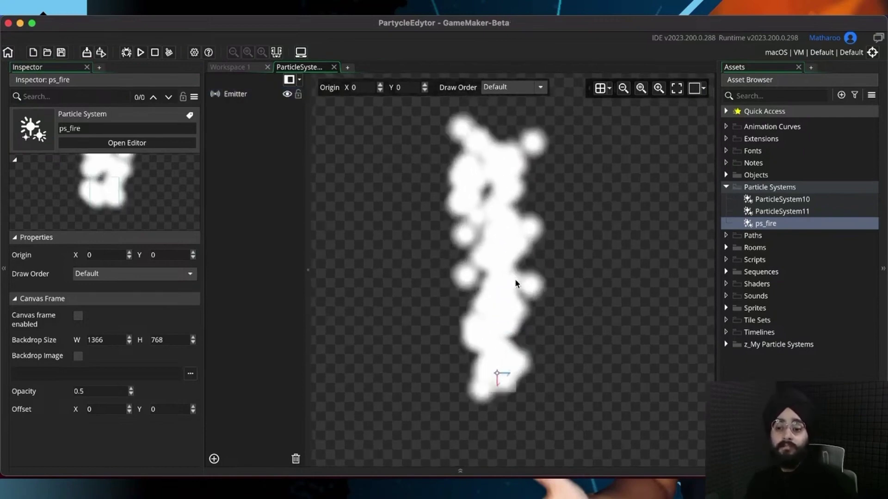
Step: Measure the area between the prongs of the spr_torch image with a rectangular selection, and close the image editor
click(725, 308)
click(760, 320)
double_click(759, 319)
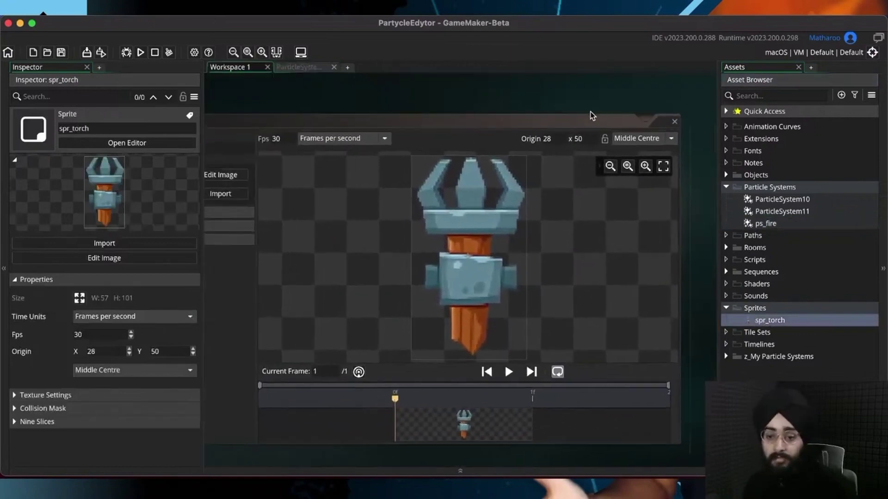
click(630, 167)
scroll(475, 260, up, 5)
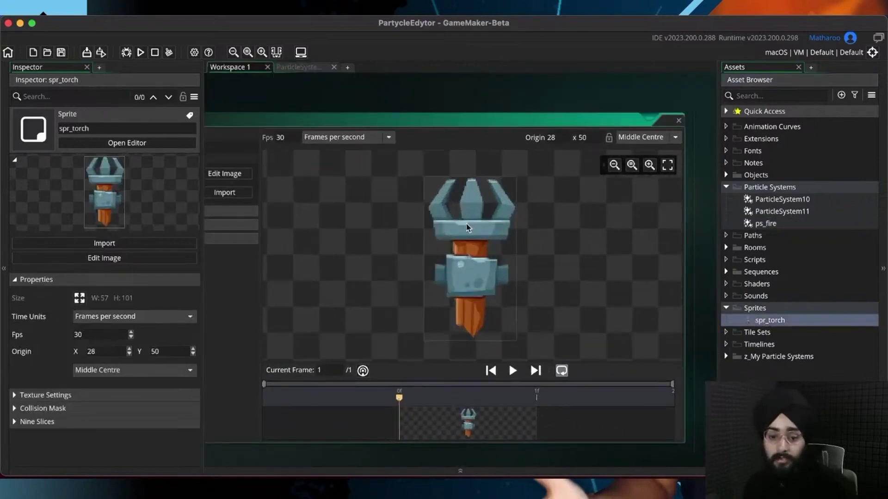
click(350, 184)
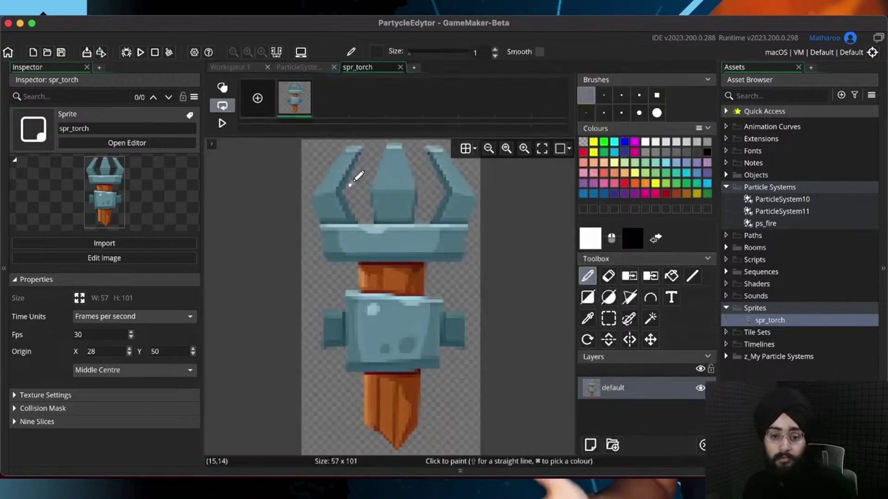
click(608, 318)
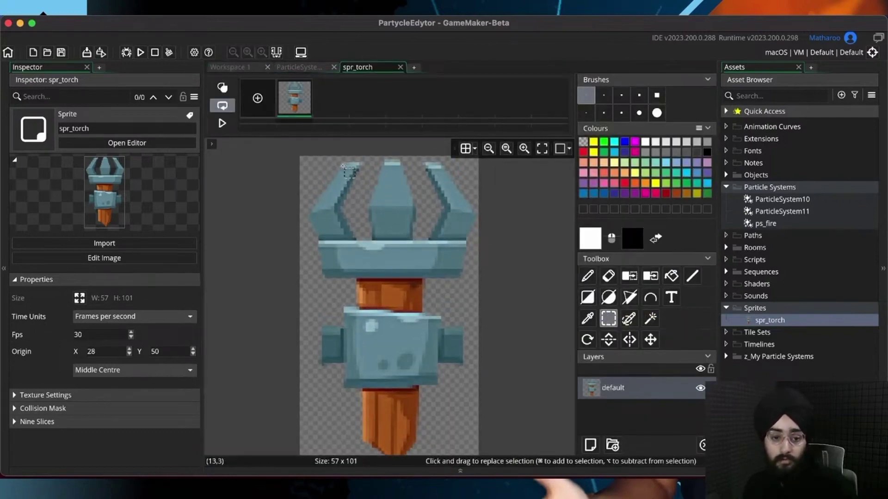
drag(344, 165, 437, 264)
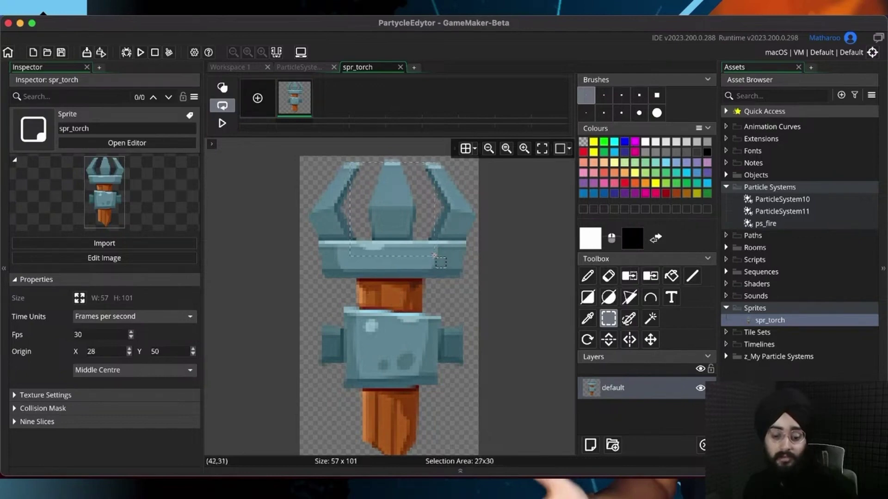
click(400, 67)
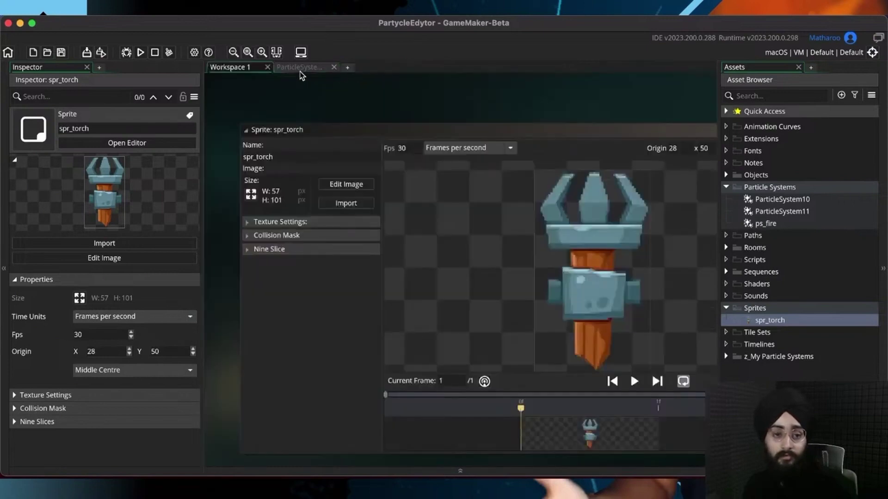
Step: Set the rectangular emission region of the ps_fire emitter to a width of 30 and a height of 30
click(300, 69)
click(488, 359)
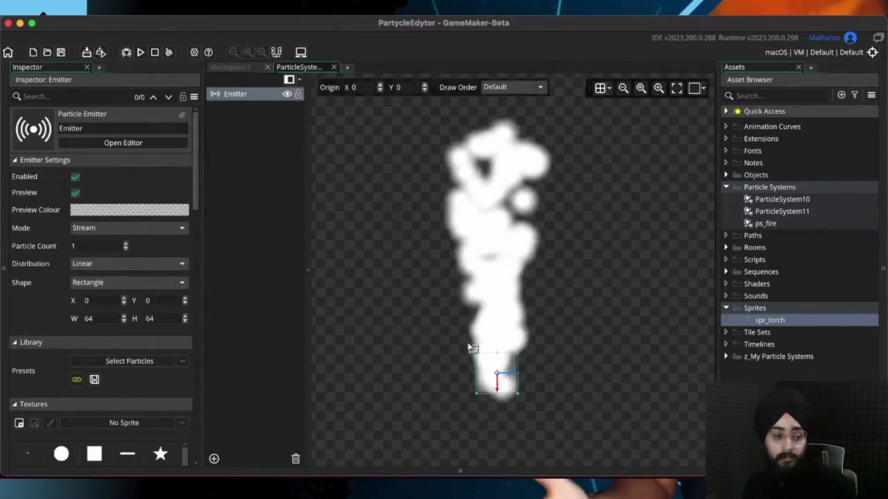
double_click(105, 315)
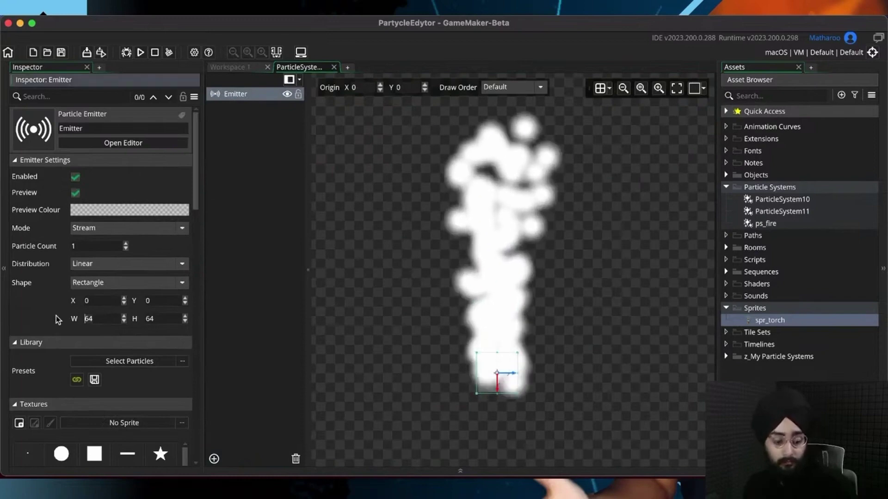
text(30)
key(Tab)
text(30)
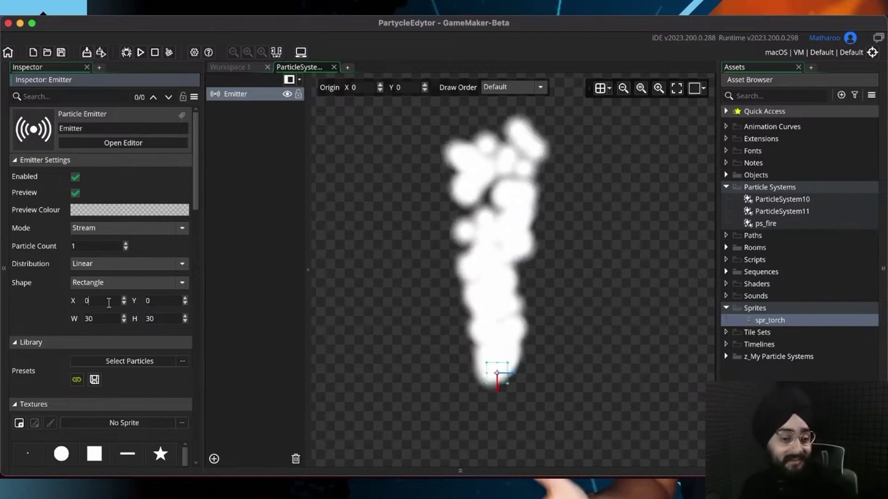
middle_drag(496, 384, 490, 355)
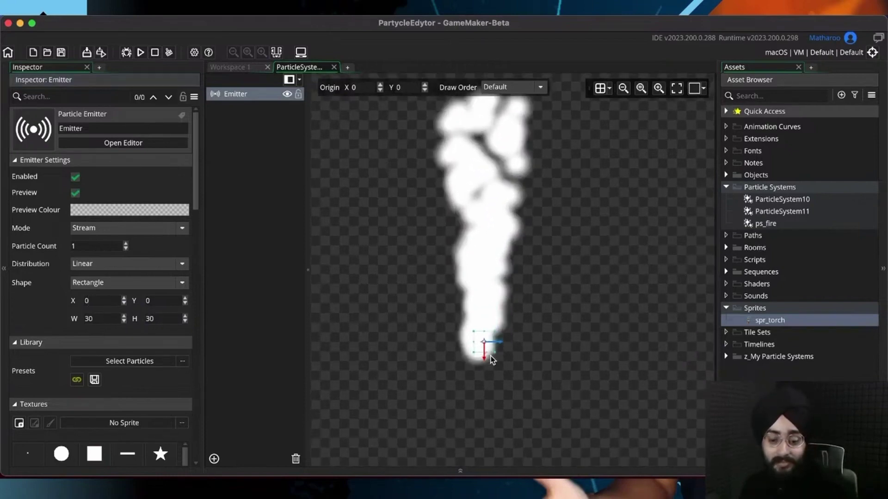
scroll(489, 353, up, 3)
scroll(508, 301, down, 1)
scroll(509, 301, down, 2)
middle_drag(489, 265, 489, 308)
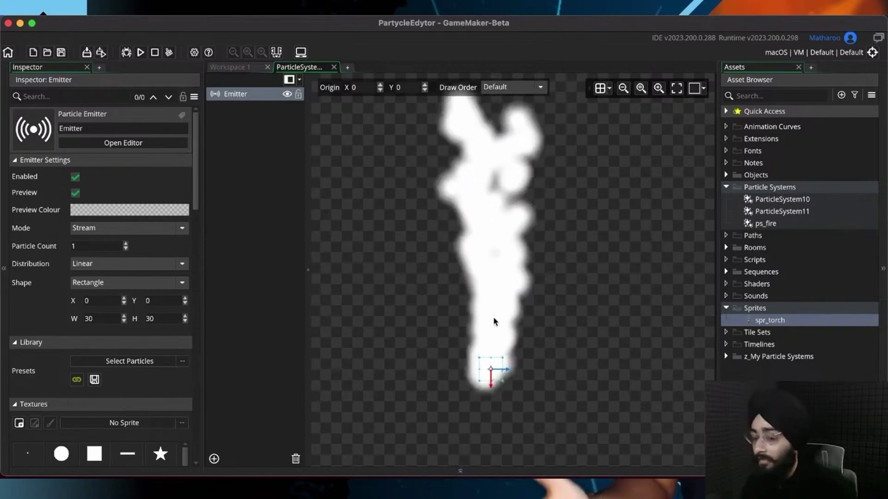
middle_drag(503, 282, 501, 309)
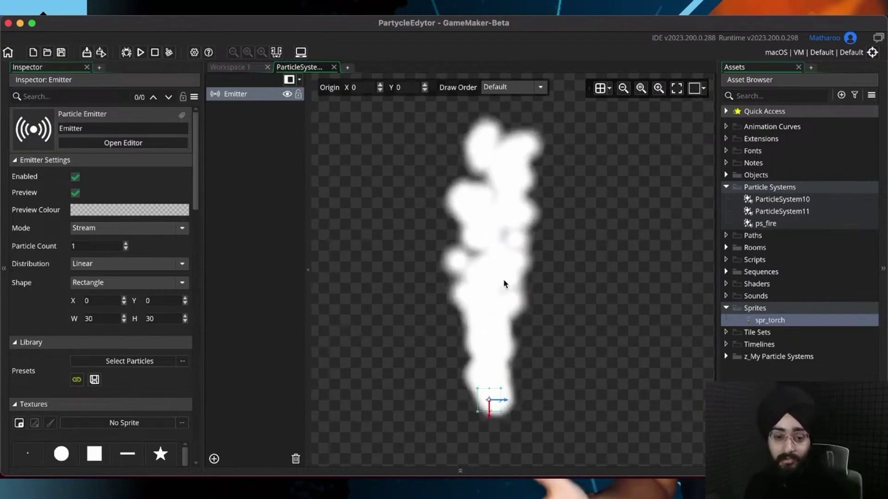
middle_drag(479, 288, 475, 276)
click(113, 285)
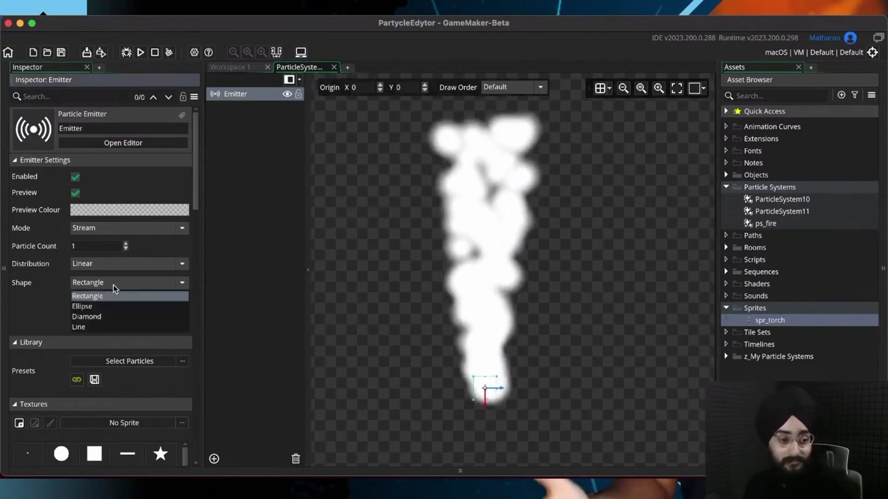
click(113, 285)
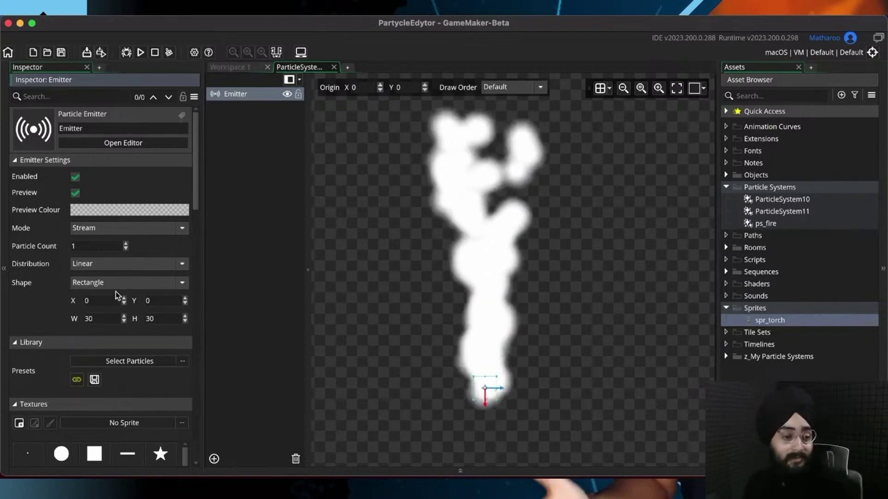
scroll(55, 301, down, 5)
scroll(55, 301, up, 5)
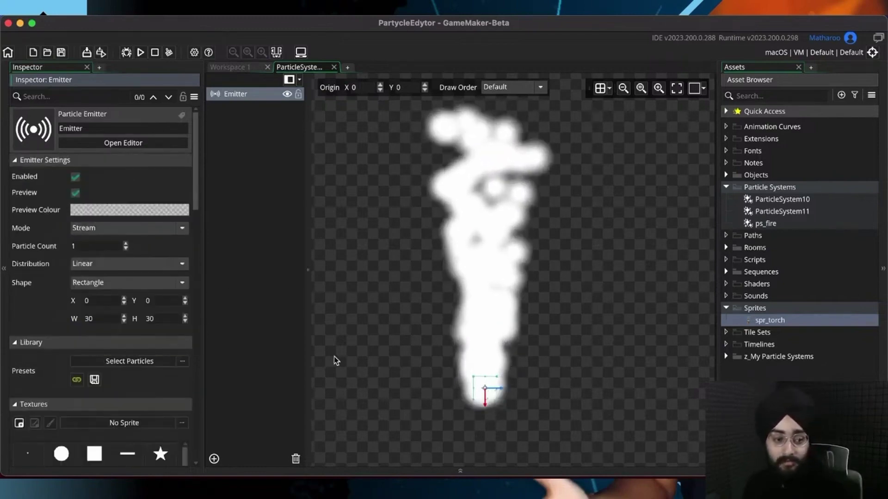
Step: Set the emitter's shape to Ellipse and its distribution to Gaussian
click(165, 283)
click(133, 305)
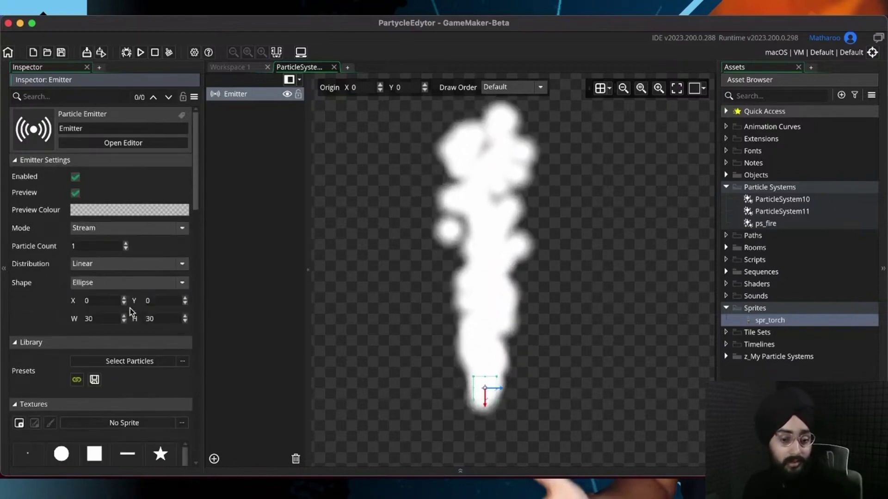
click(115, 263)
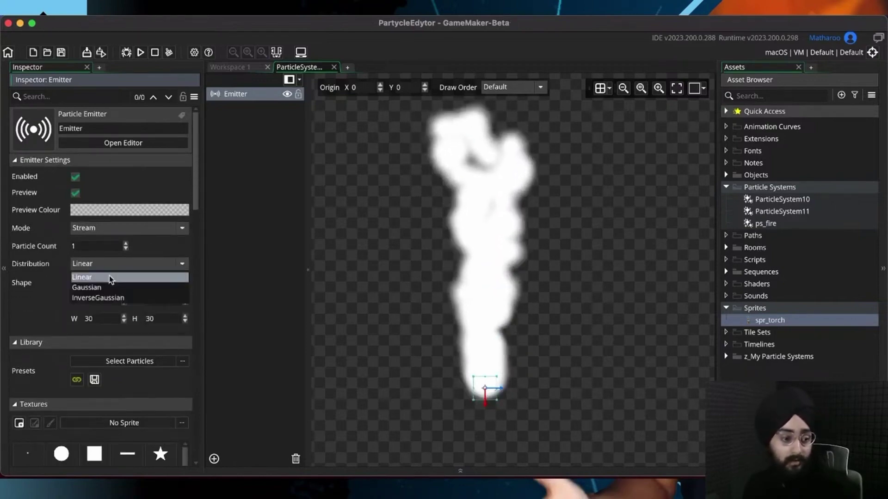
click(103, 288)
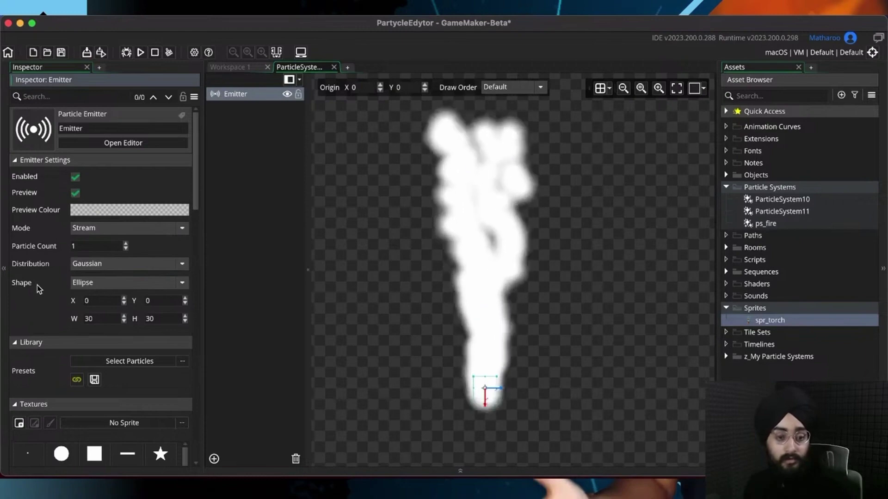
Step: Set the emitter's minimum and maximum particle life to 50 and save the project
scroll(37, 285, down, 5)
scroll(37, 285, down, 12)
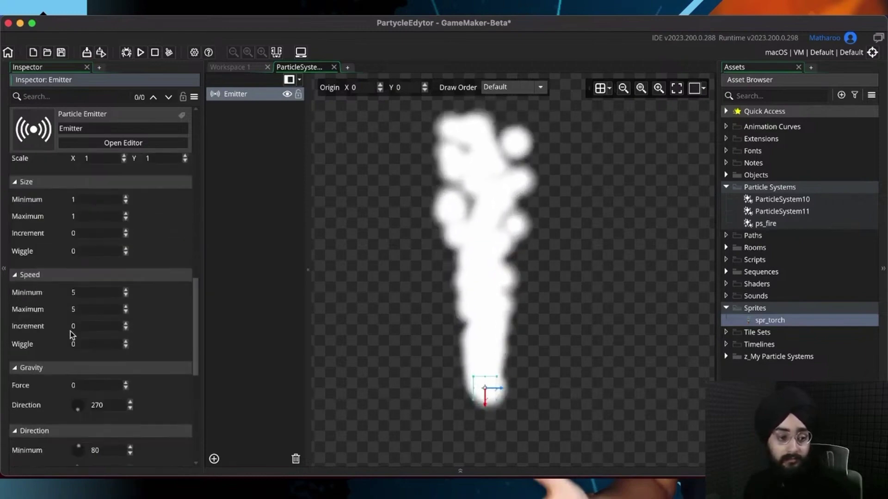
scroll(171, 353, up, 1)
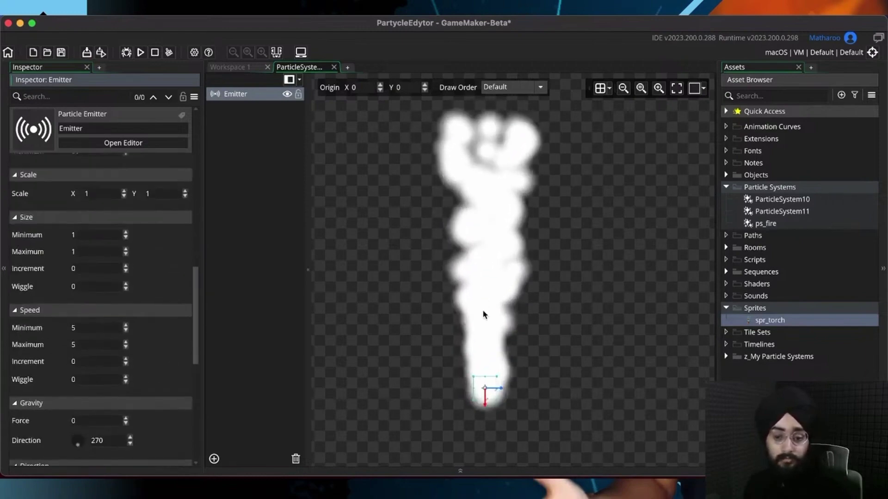
scroll(129, 318, up, 3)
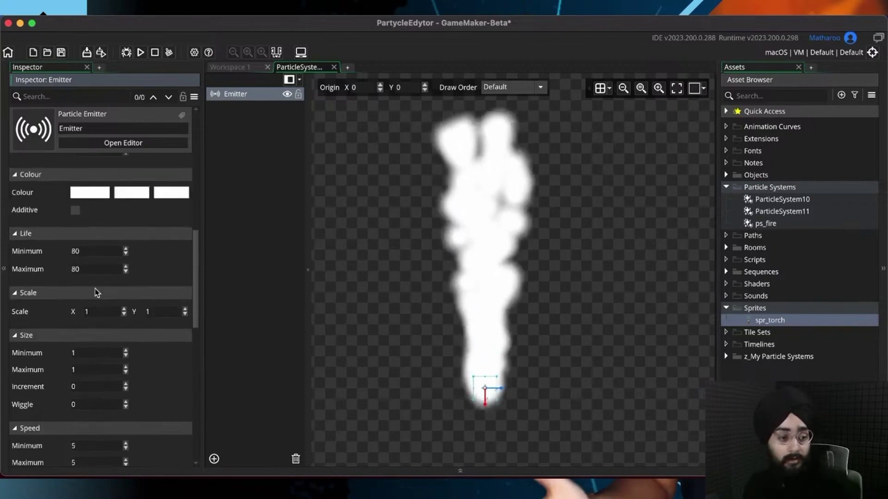
drag(91, 251, 24, 253)
text(50)
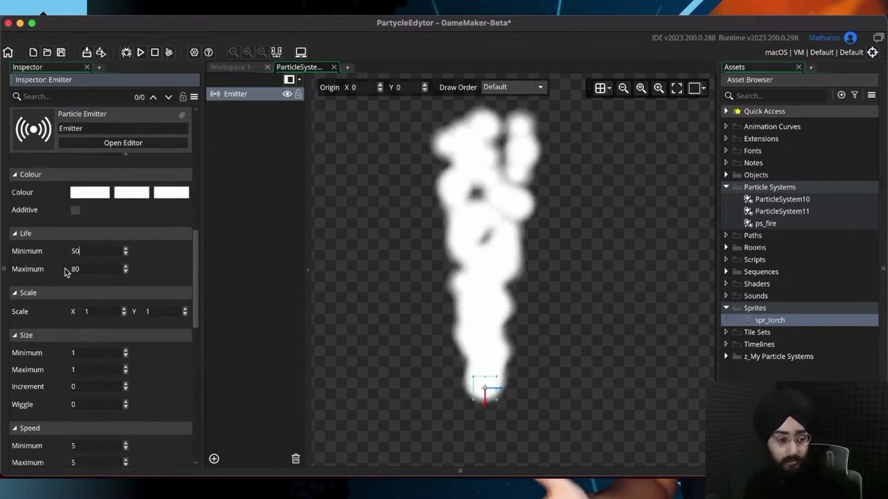
drag(87, 269, 49, 263)
text(50)
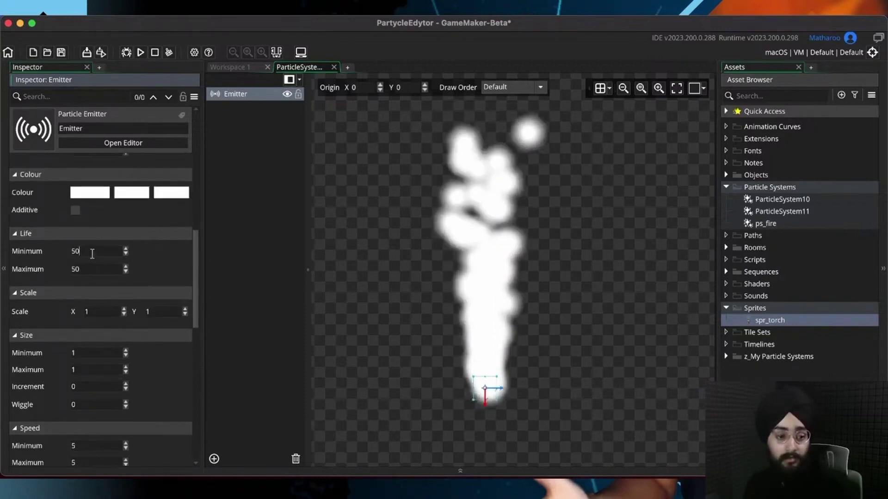
key(super+s)
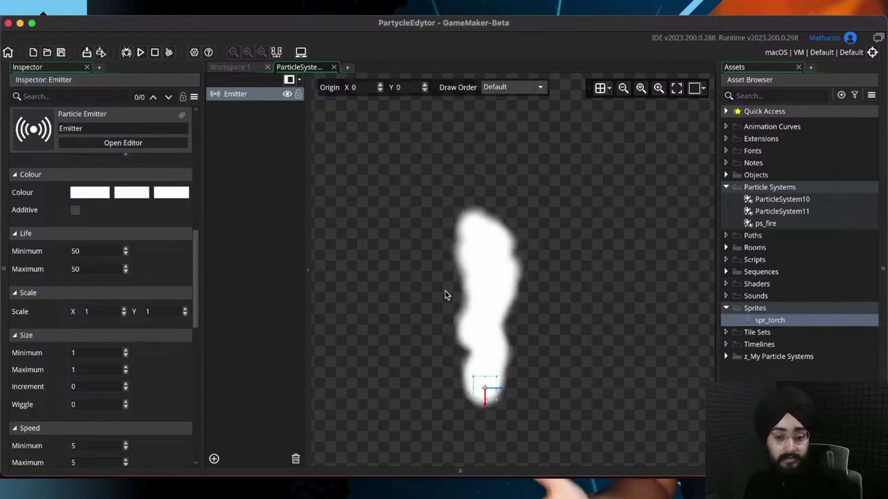
Step: Lower the emitter's minimum particle life to 30
middle_drag(445, 291, 429, 245)
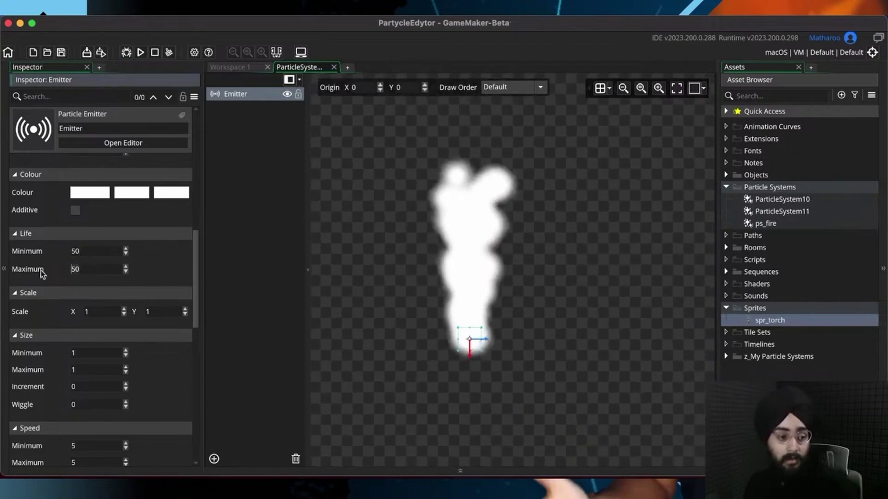
text(30)
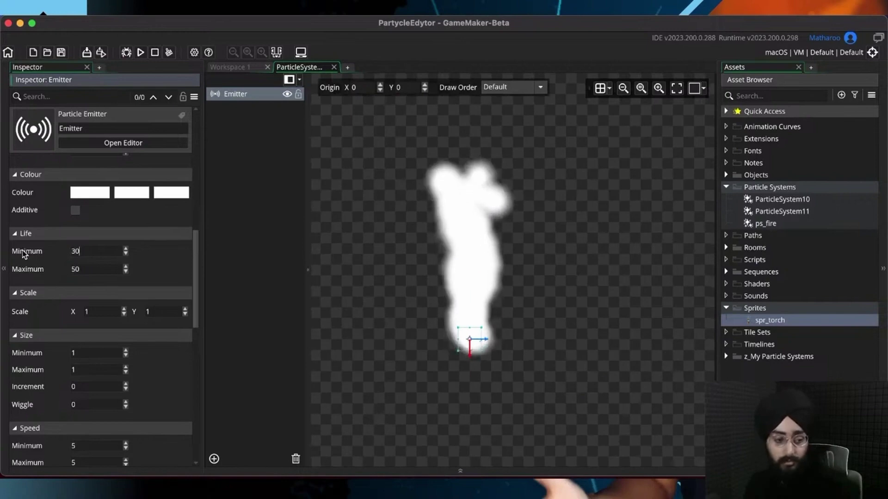
click(93, 267)
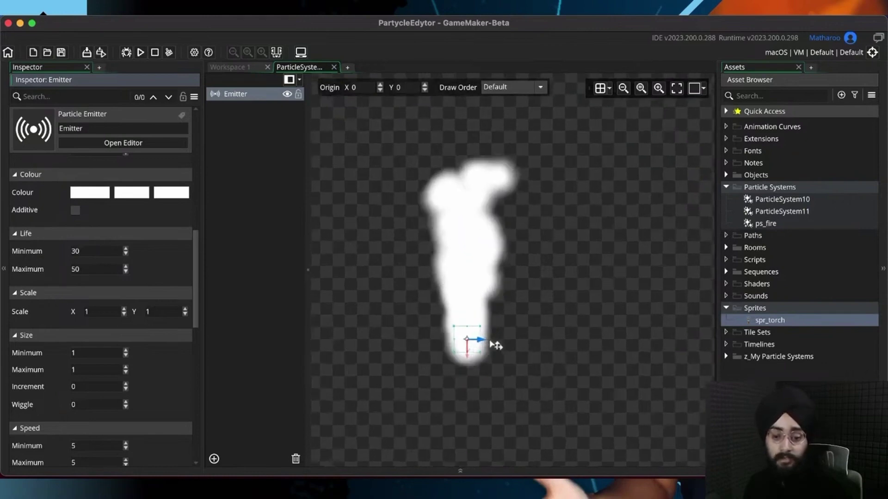
scroll(492, 280, up, 2)
middle_drag(493, 279, 532, 318)
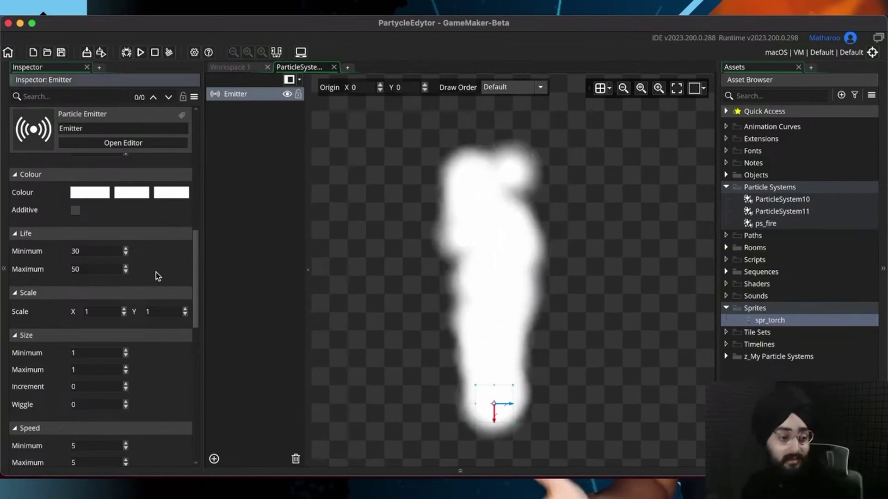
Step: Set both the minimum and maximum particle direction of the emitter to 90
scroll(156, 273, down, 6)
scroll(163, 306, down, 3)
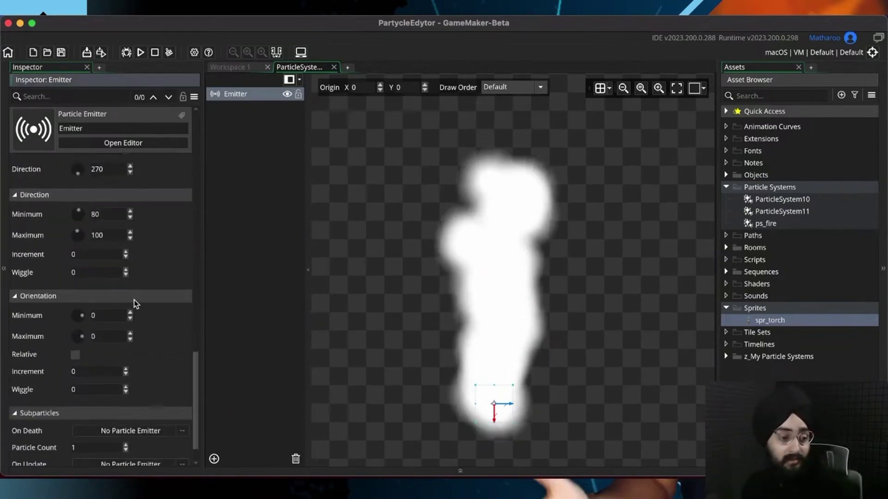
click(46, 197)
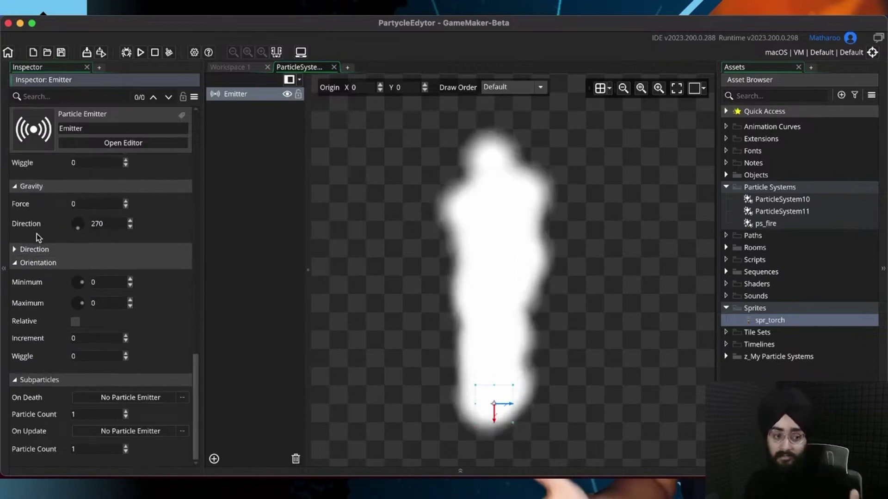
click(32, 248)
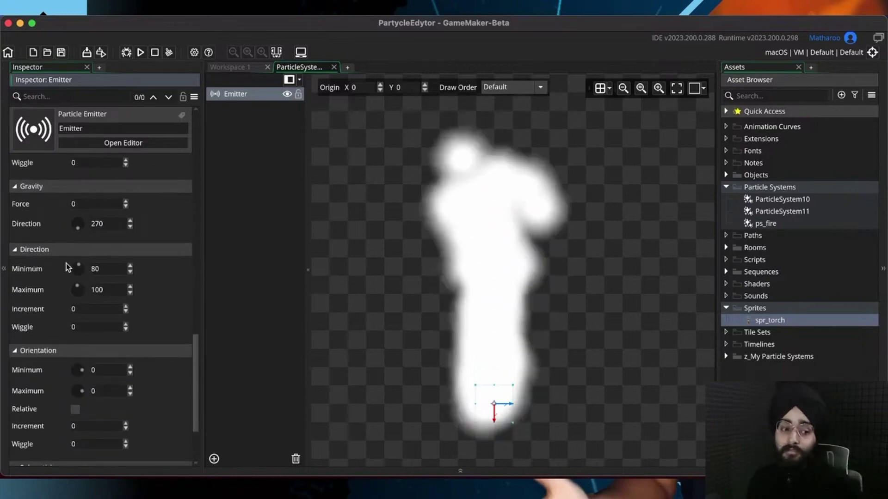
double_click(98, 268)
text(90)
double_click(110, 289)
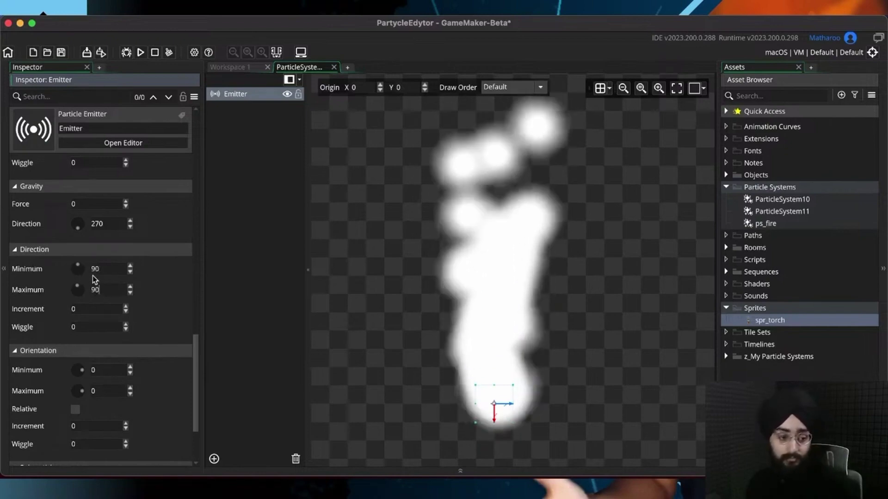
text(90)
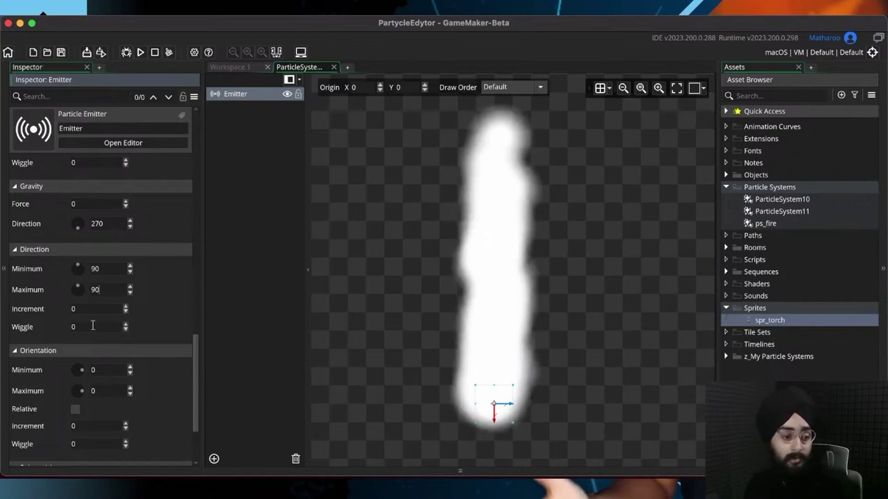
Step: Set the direction wiggle to 20, compare it with a wiggle of 0, and restore it to 20
click(73, 326)
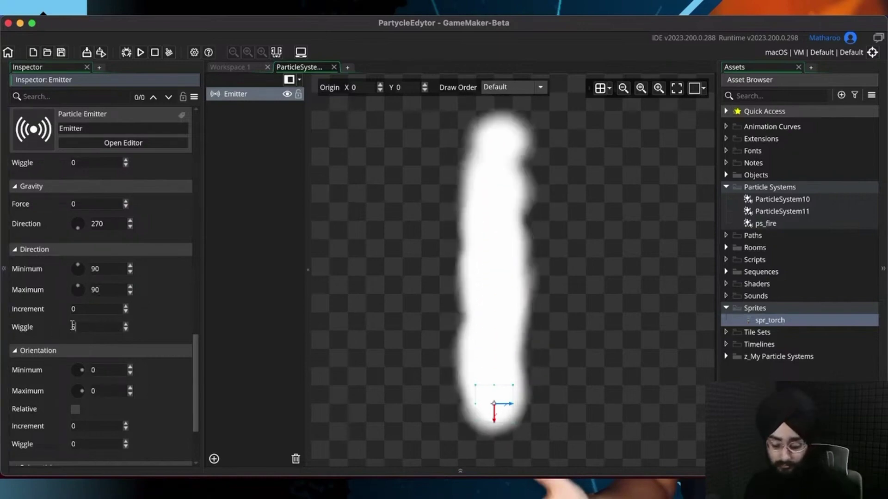
text(10)
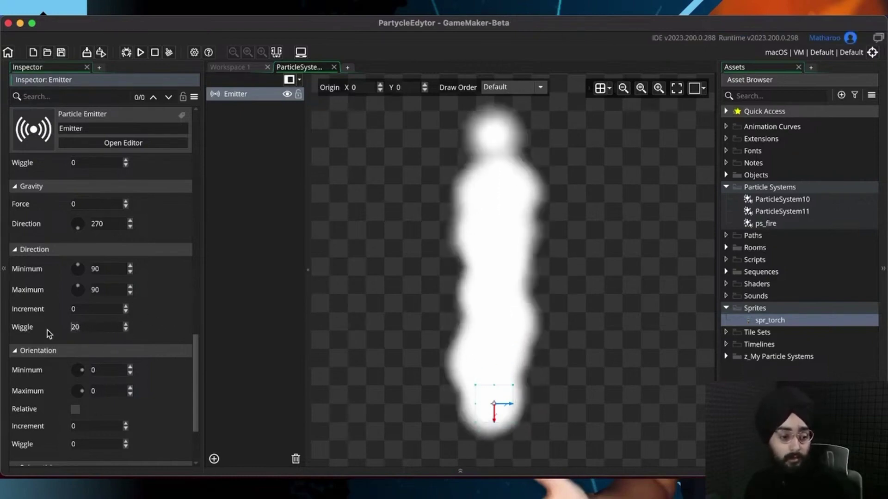
double_click(99, 327)
text(0)
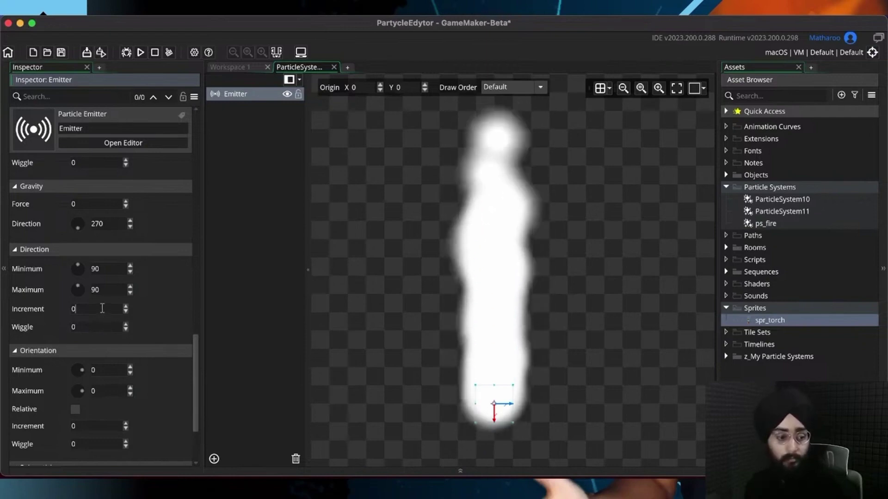
key(Tab)
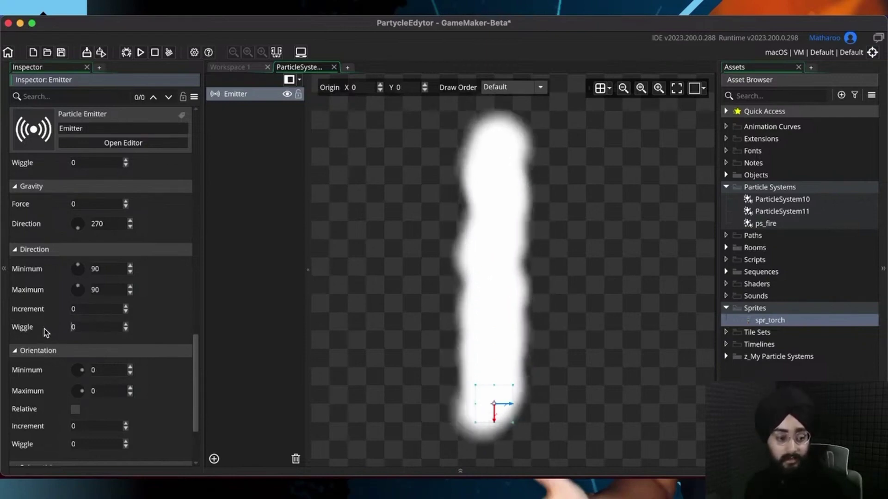
text(20)
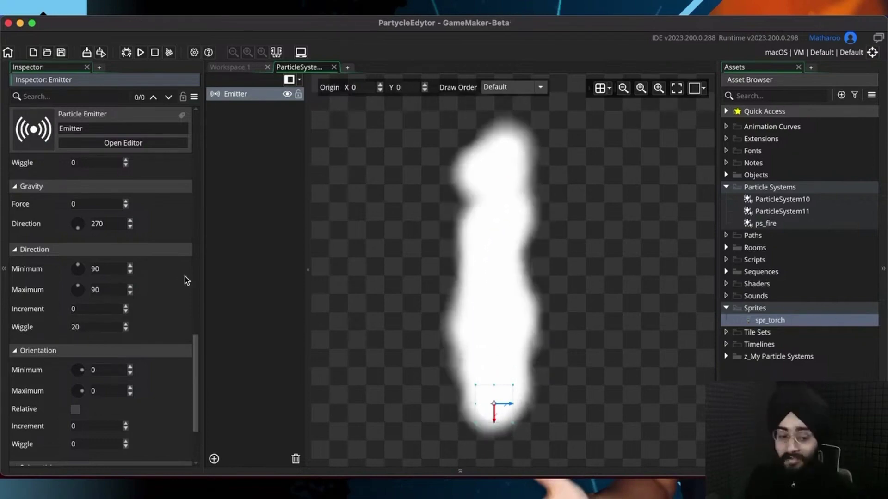
Step: Set the first of the emitter's three particle colours to pale lavender, D3CEFF
scroll(154, 316, up, 5)
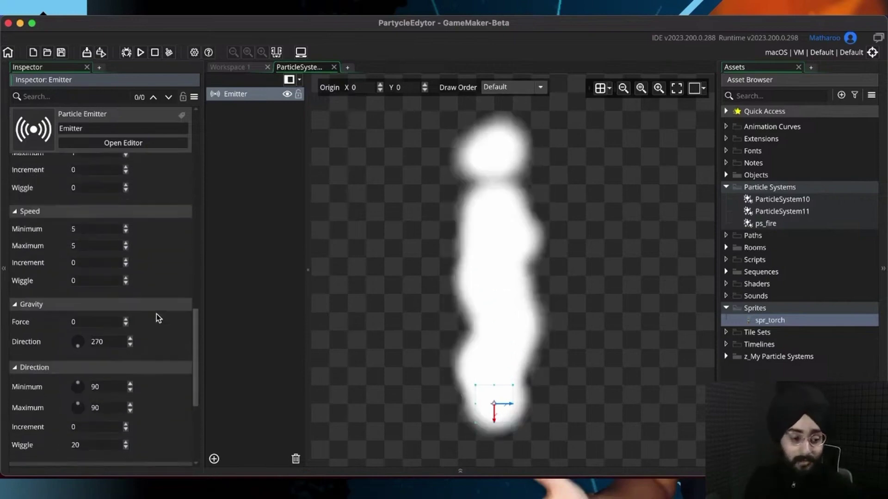
scroll(157, 316, down, 4)
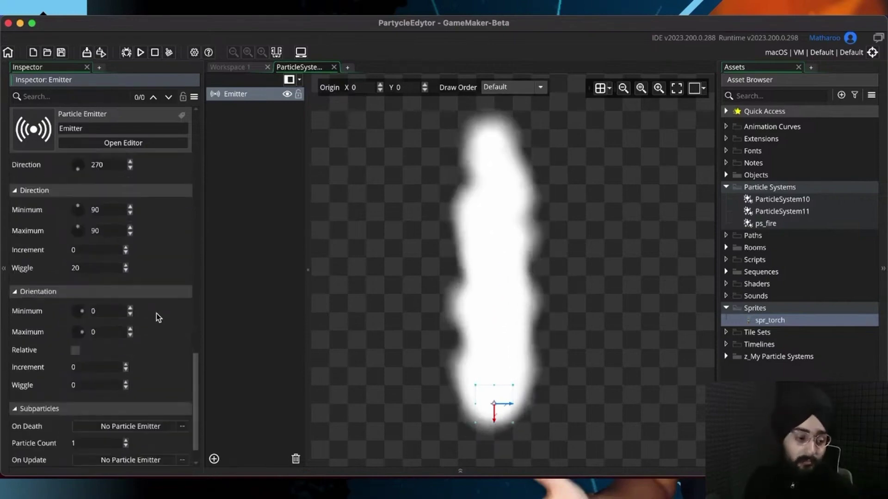
scroll(157, 315, up, 5)
scroll(156, 317, up, 6)
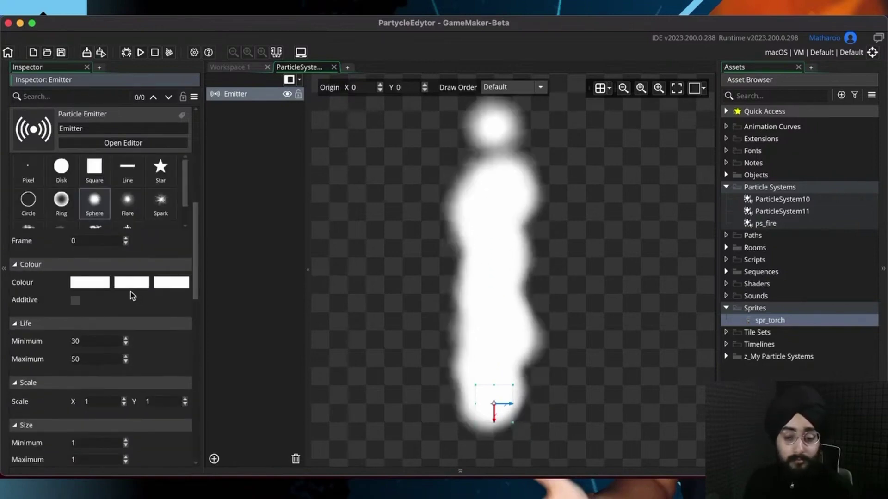
click(132, 284)
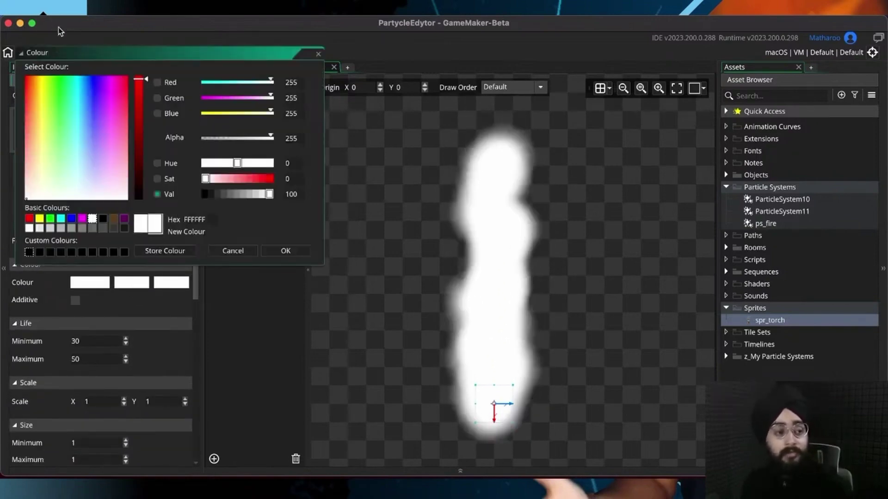
click(227, 254)
click(96, 283)
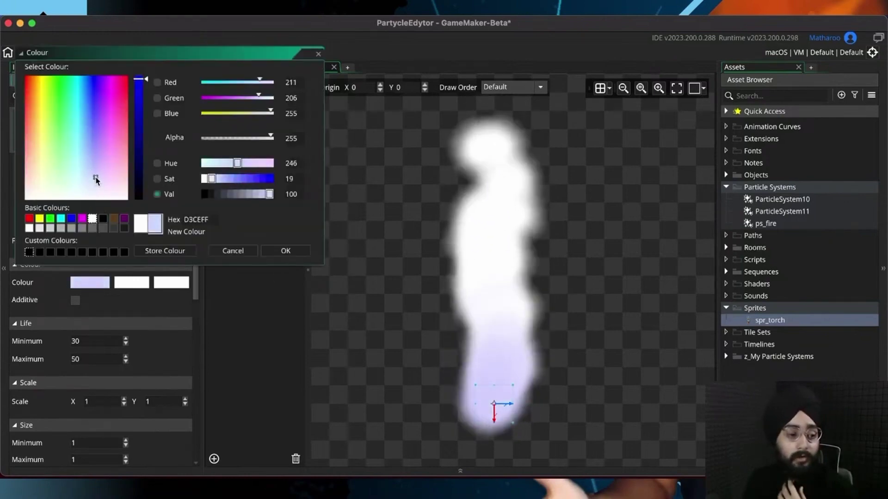
click(287, 252)
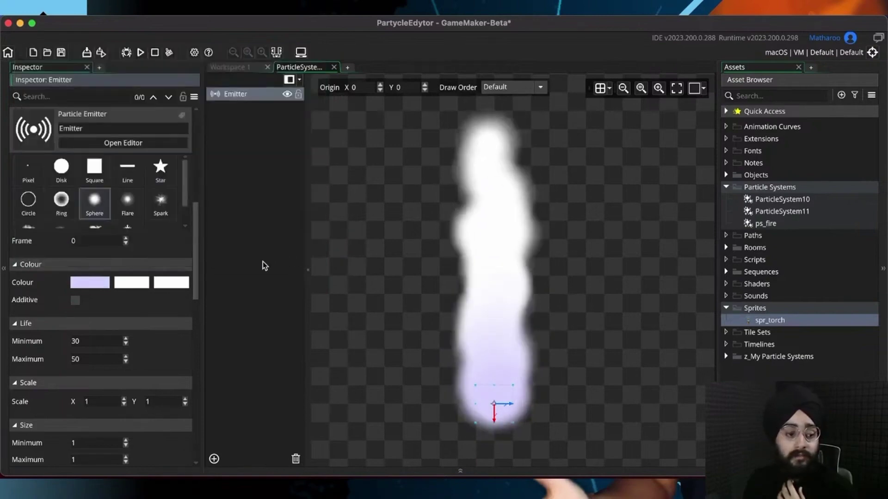
Step: Set the second of the emitter's three particle colours to a golden yellow
click(124, 286)
drag(75, 123, 39, 111)
click(291, 255)
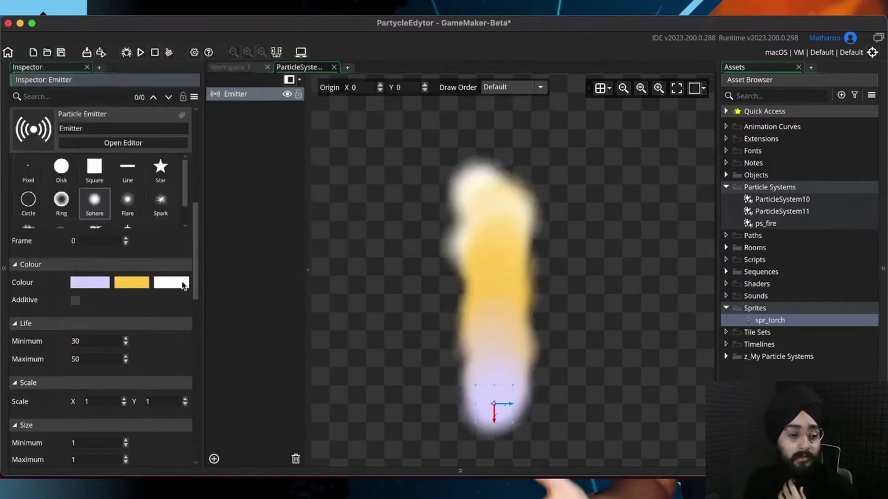
Step: Set the last of the emitter's three particle colours to a very dark red, 190000
click(179, 283)
drag(140, 123, 131, 235)
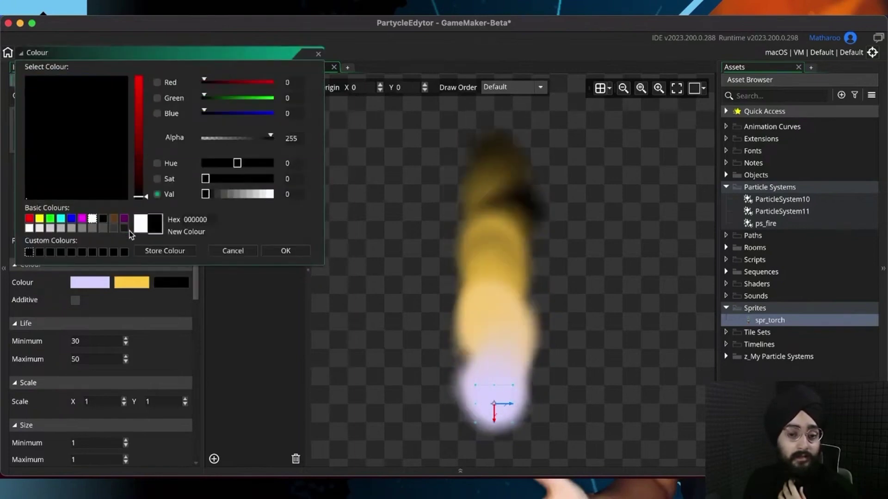
click(137, 189)
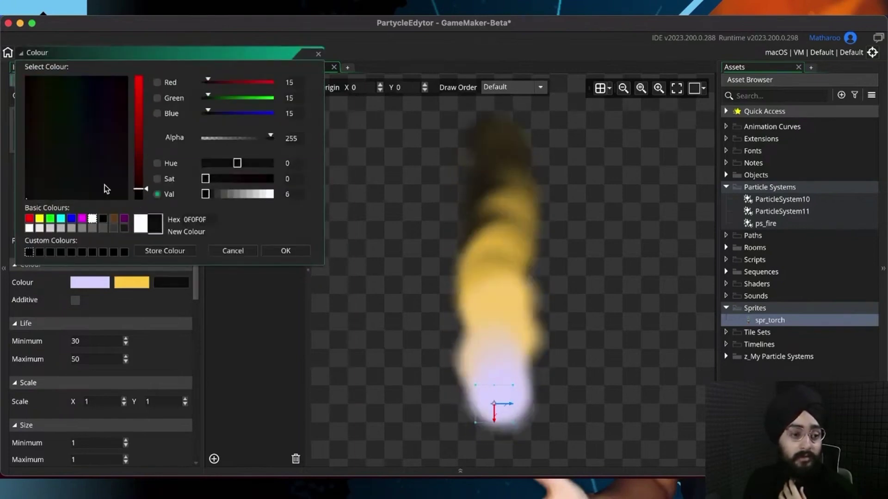
drag(141, 189, 140, 179)
drag(47, 186, 22, 68)
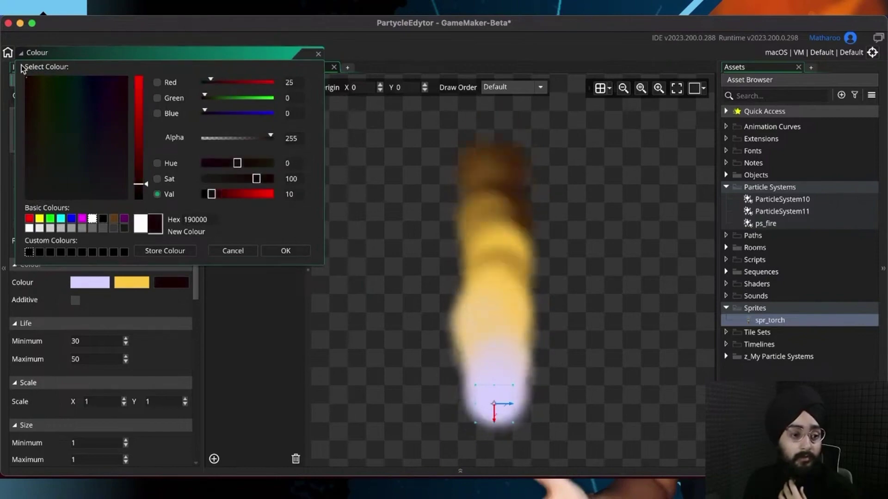
click(281, 251)
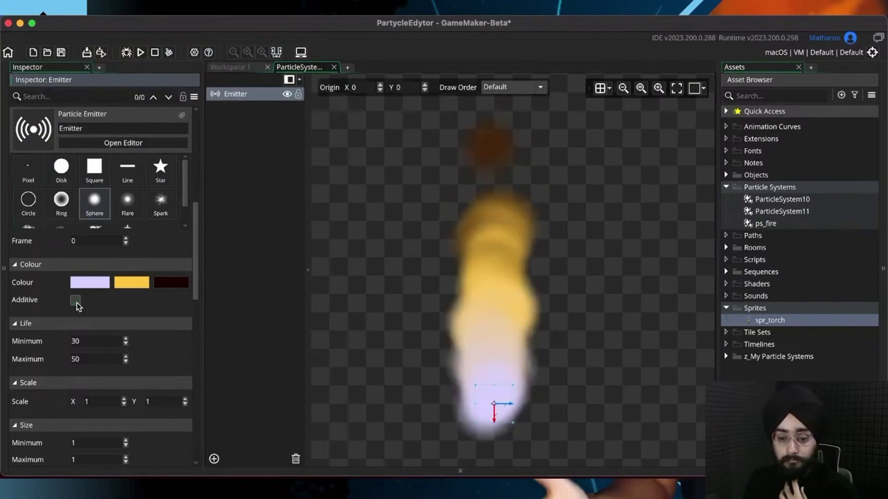
Step: Switch the particle system's draw order between Reversed and Default to compare the overlap of particles, ending on Default
click(503, 87)
click(493, 111)
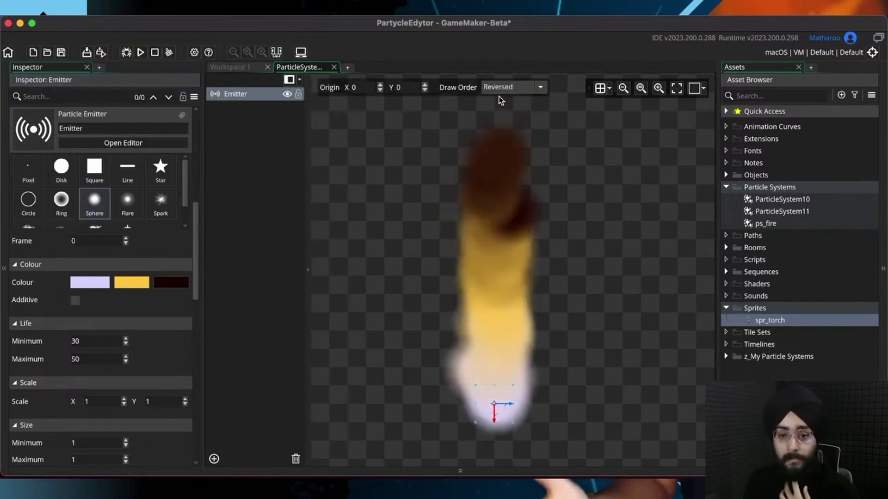
click(499, 95)
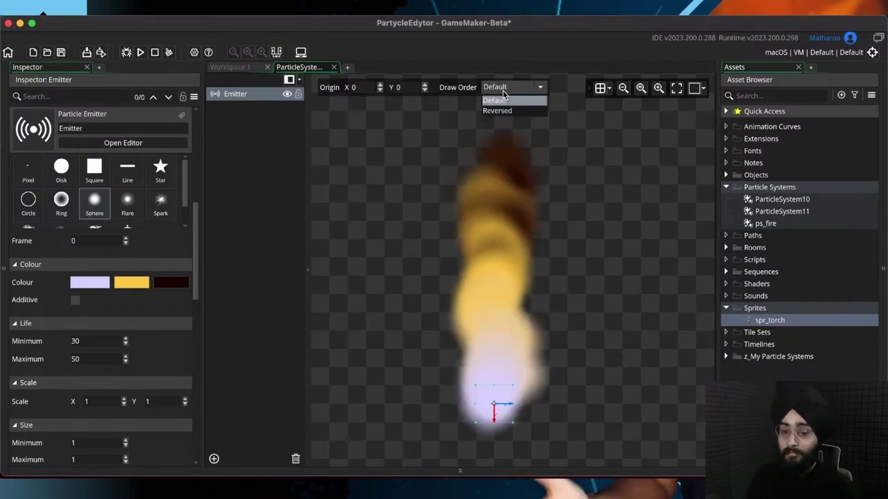
click(502, 111)
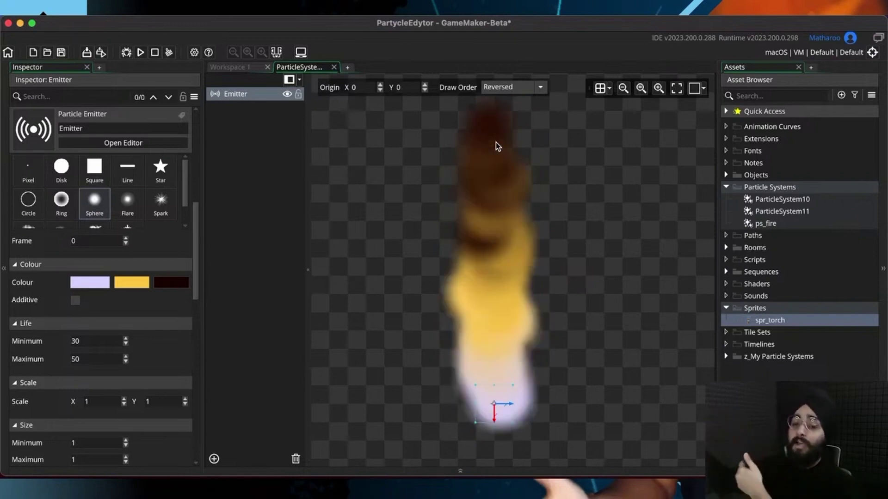
middle_drag(518, 183, 511, 190)
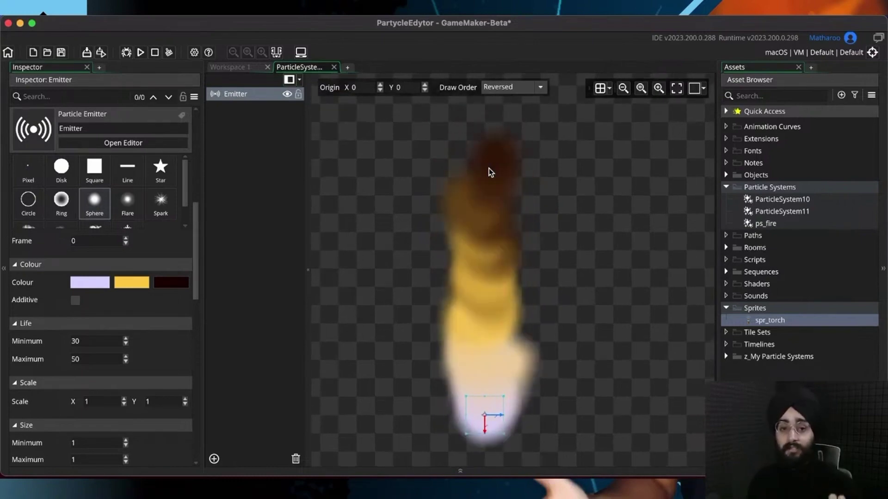
click(523, 89)
click(509, 102)
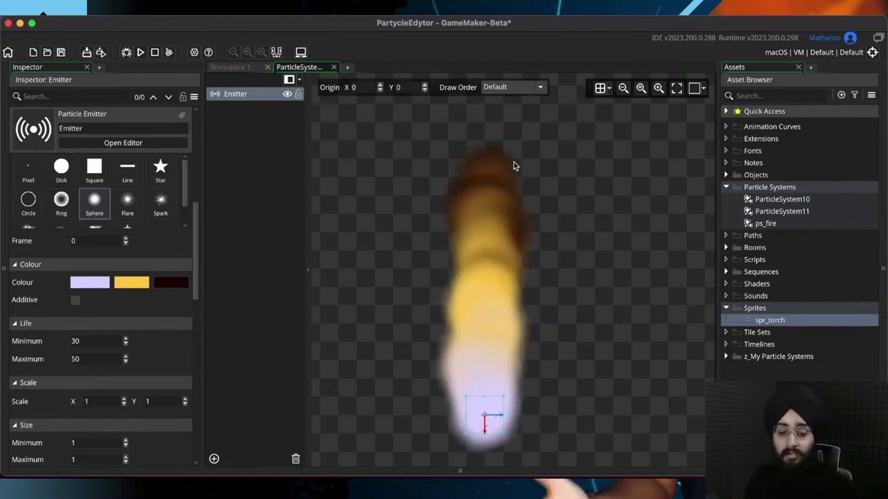
middle_drag(516, 169, 508, 165)
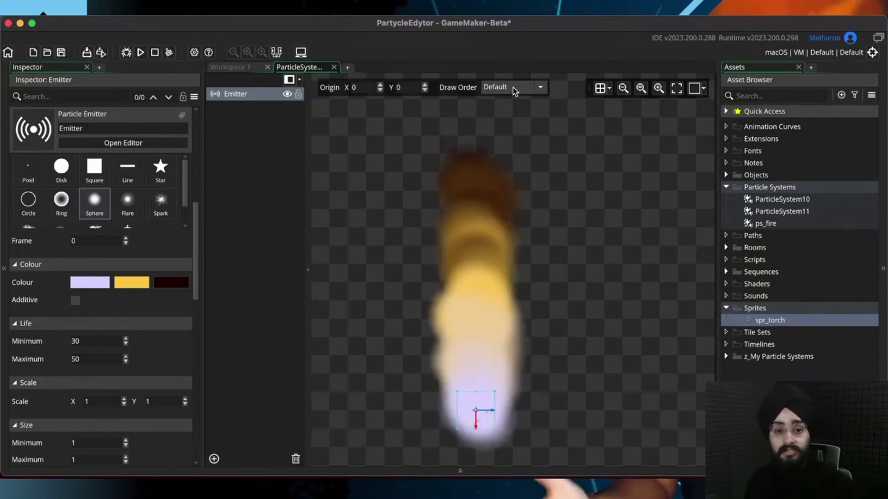
Step: Enable additive blending for the emitter's particle colours
click(74, 301)
middle_drag(623, 356, 634, 343)
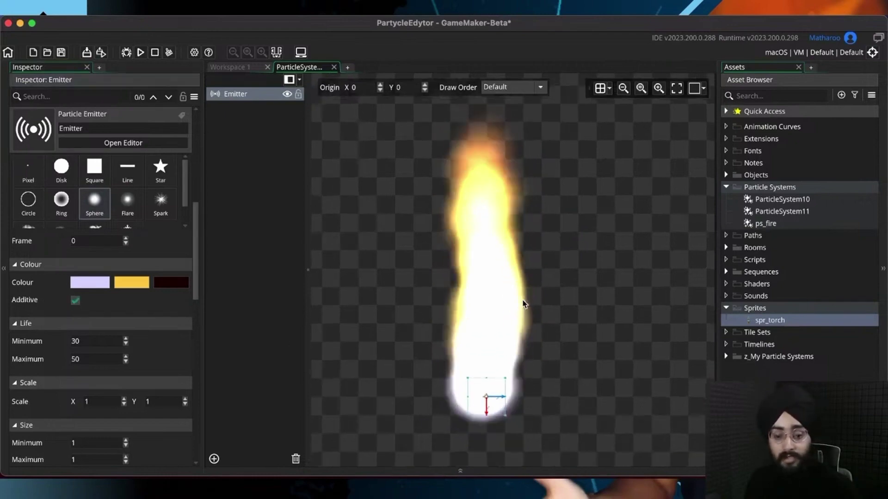
Step: Set the emitter's particle size increment to -0.02 and save the project
key(super+s)
middle_drag(483, 274, 478, 283)
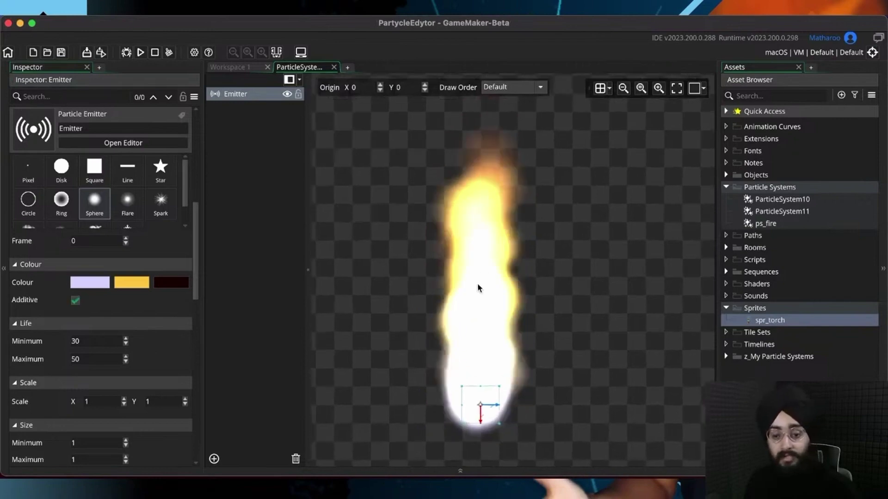
scroll(482, 295, down, 1)
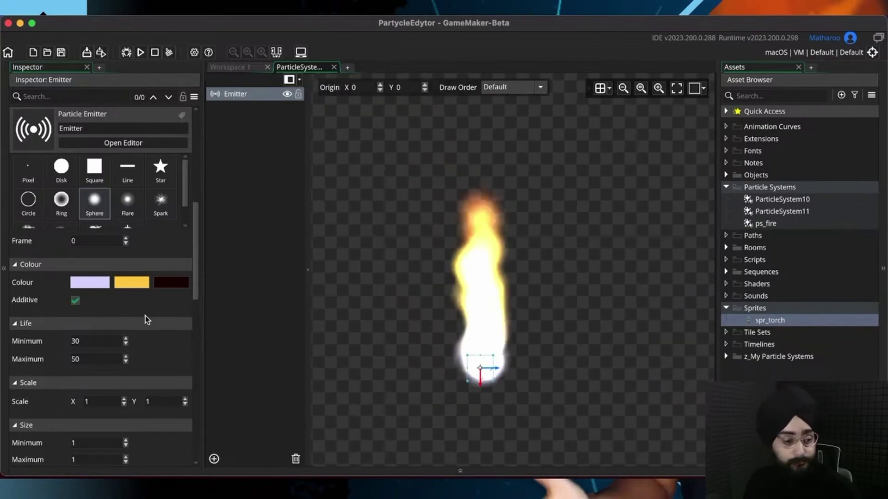
scroll(144, 316, down, 5)
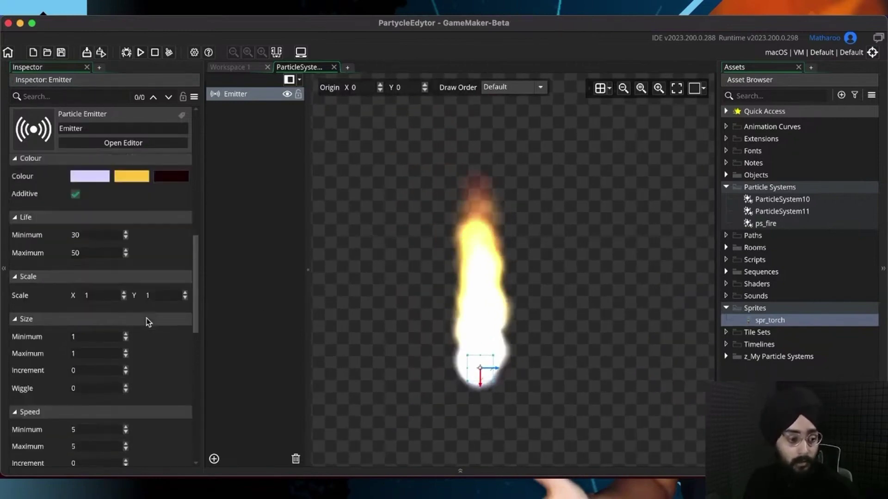
scroll(148, 323, down, 3)
scroll(146, 324, down, 1)
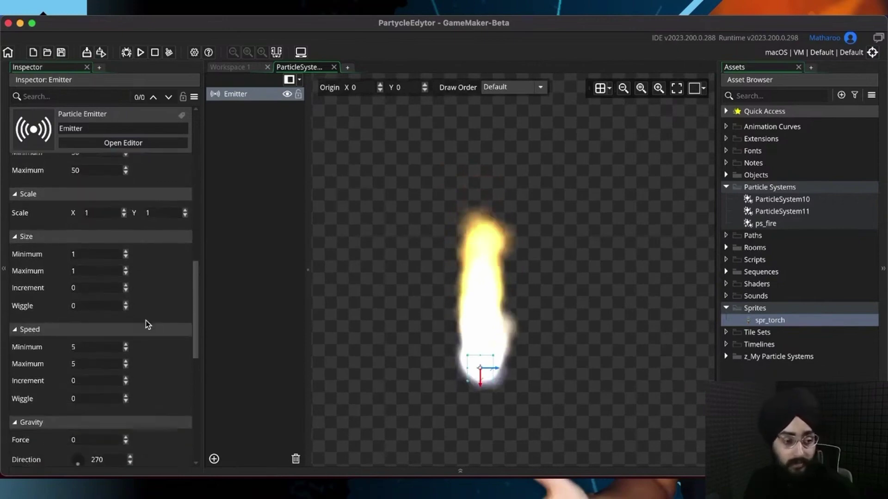
click(101, 287)
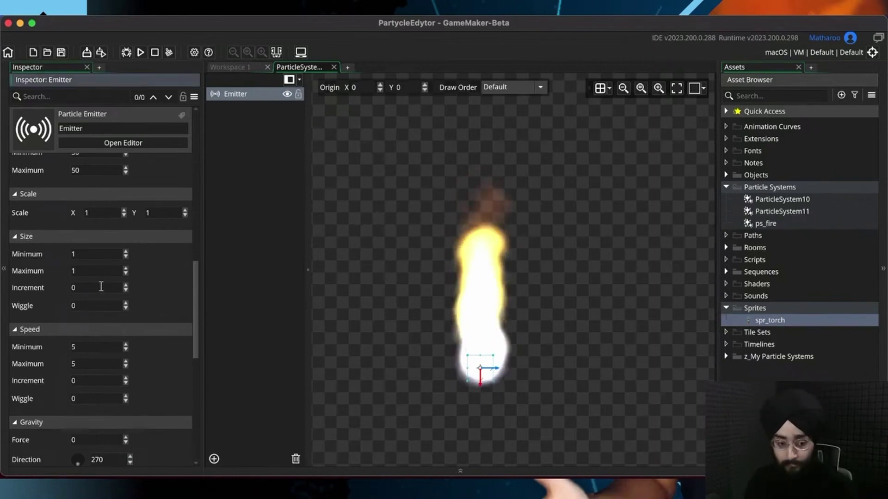
key(BackSpace)
text(-0.)
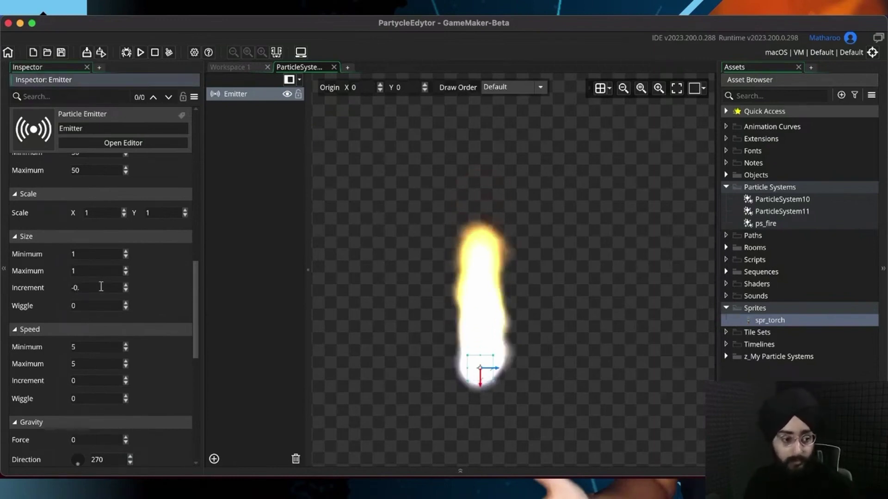
text(01)
key(BackSpace)
text(2)
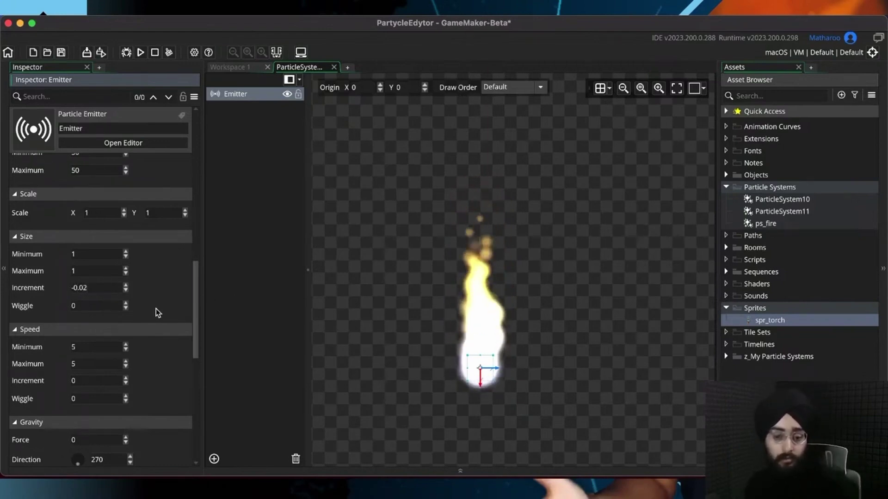
key(super+s)
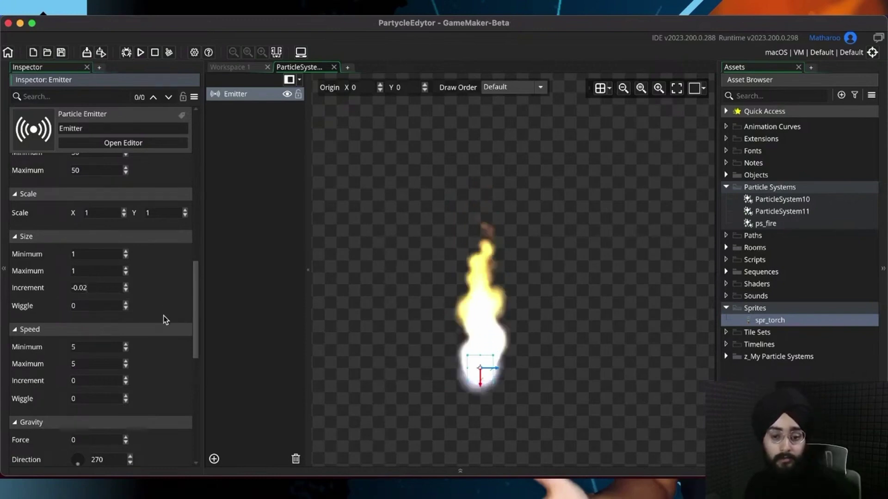
Step: Change the emitter's third particle colour to black (000000) and save the project
scroll(165, 314, up, 8)
click(168, 293)
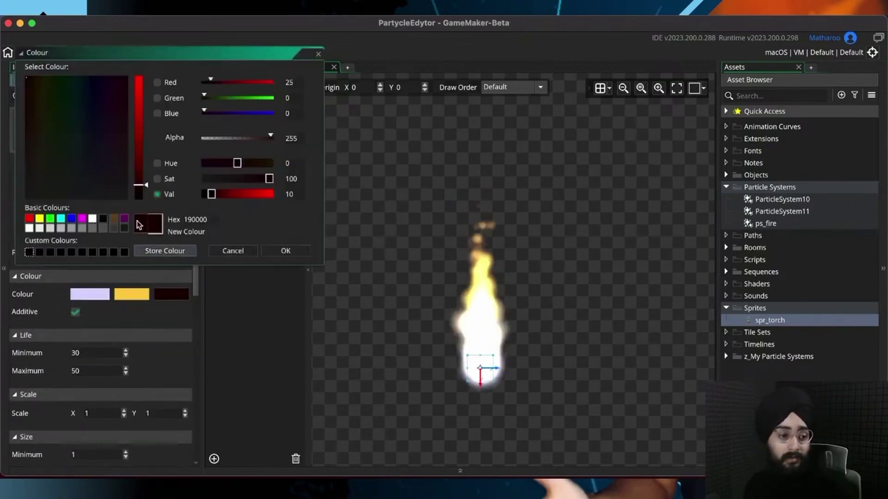
drag(143, 187, 137, 205)
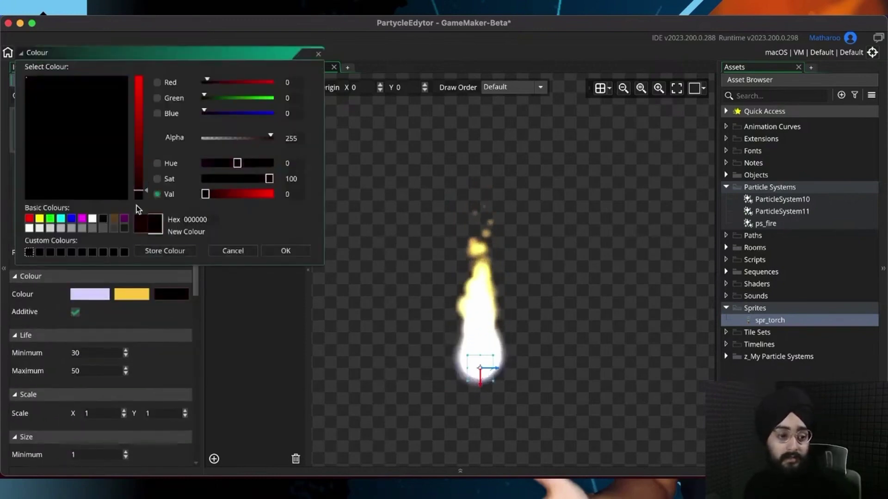
click(273, 252)
click(144, 335)
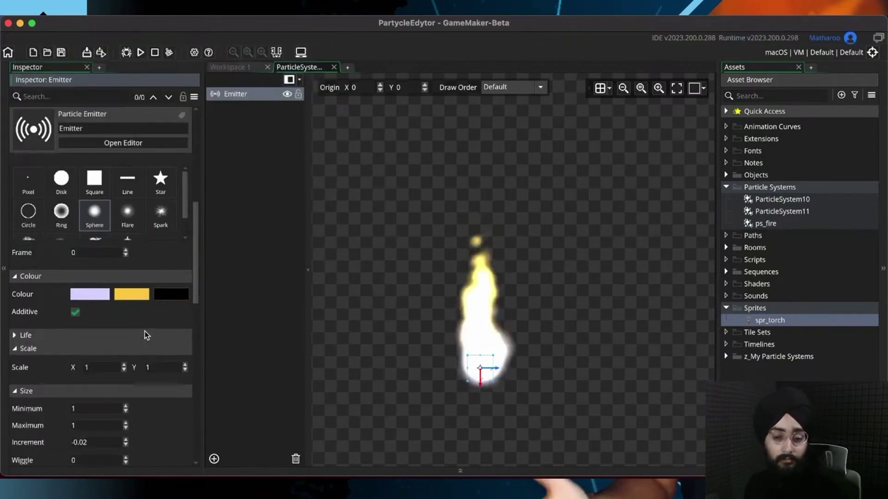
click(146, 335)
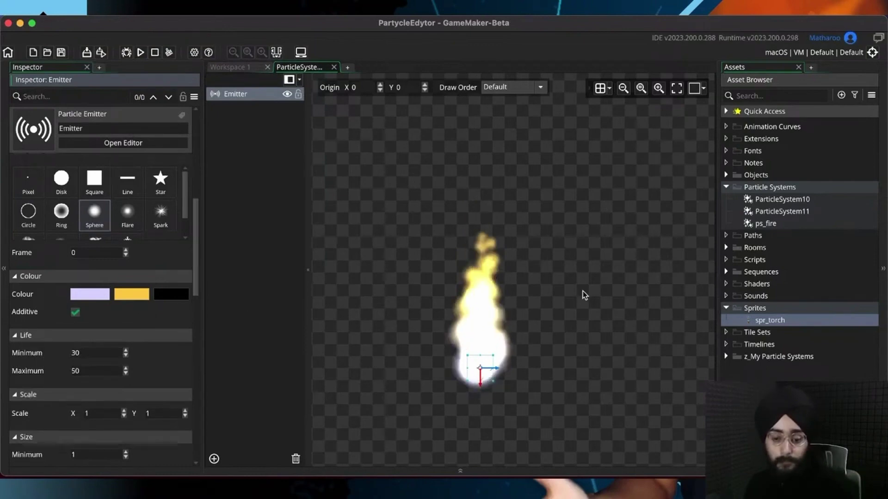
Step: Change the emitter's middle particle colour to orange (FFA228) and save the project
middle_drag(613, 293, 602, 244)
click(130, 295)
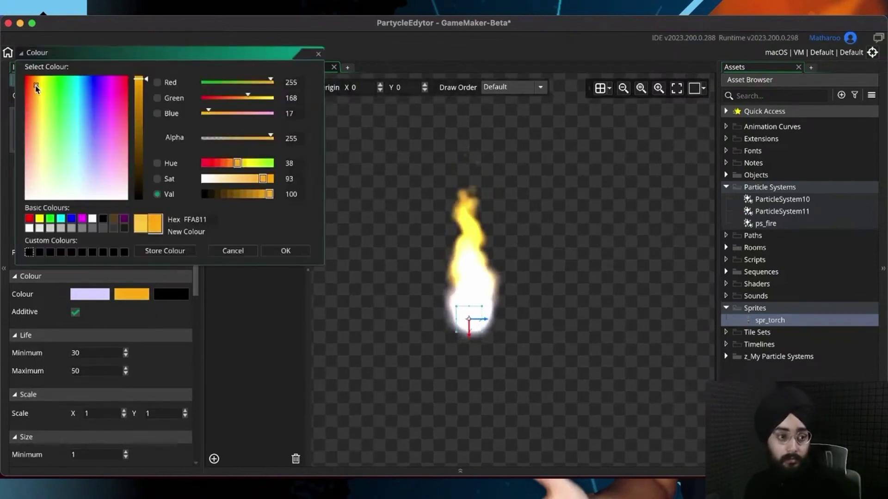
drag(36, 87, 35, 97)
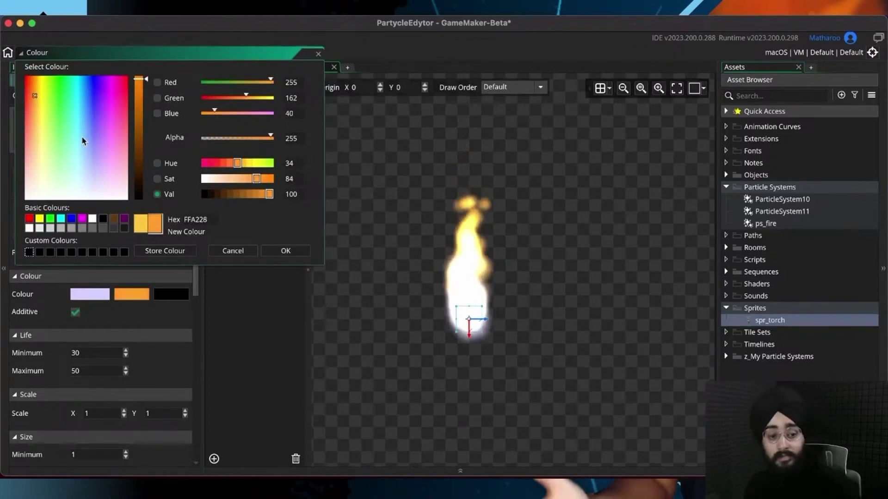
click(291, 255)
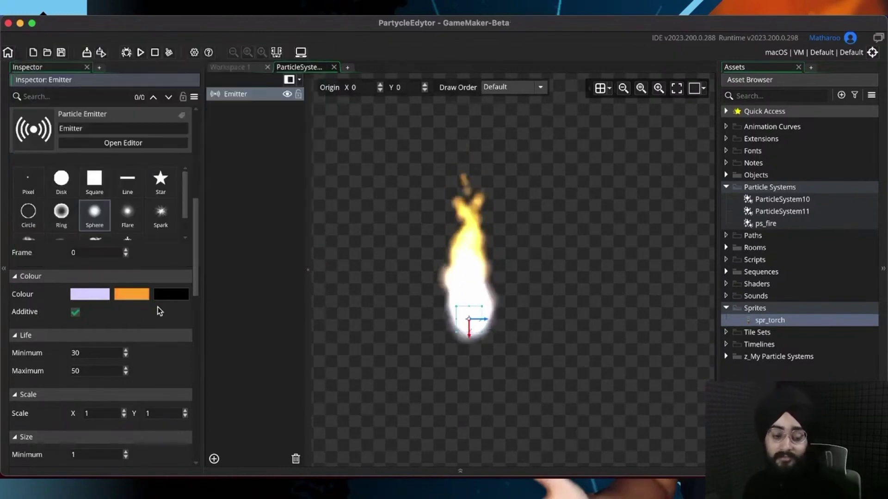
Step: Test a gravity force of 0.1 with direction 18 on the emitter, and return the force to 0
drag(193, 274, 191, 362)
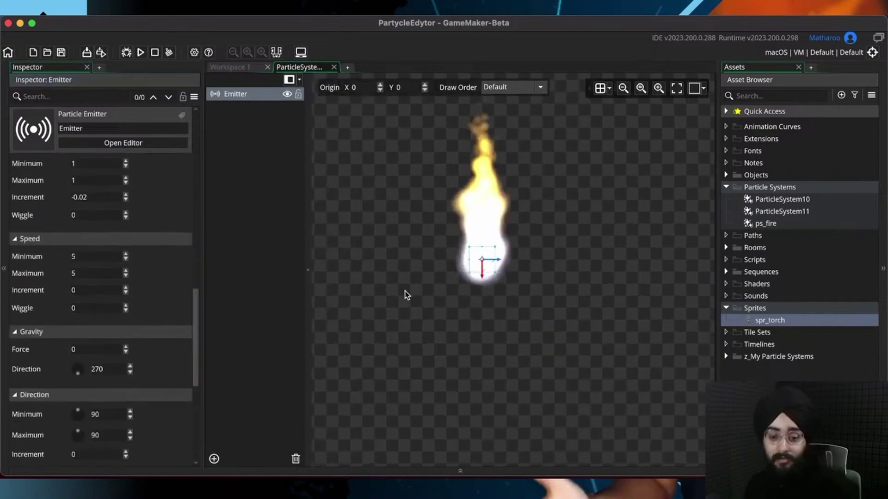
scroll(135, 322, down, 2)
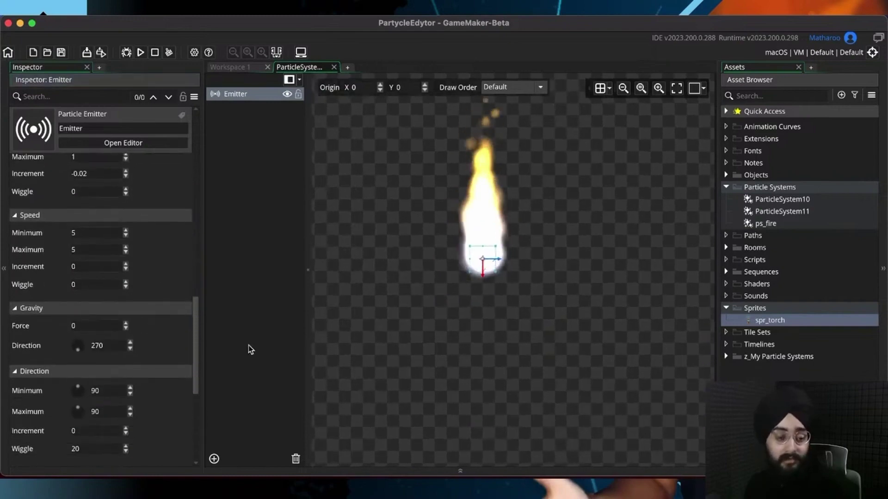
scroll(183, 392, down, 8)
scroll(128, 365, up, 7)
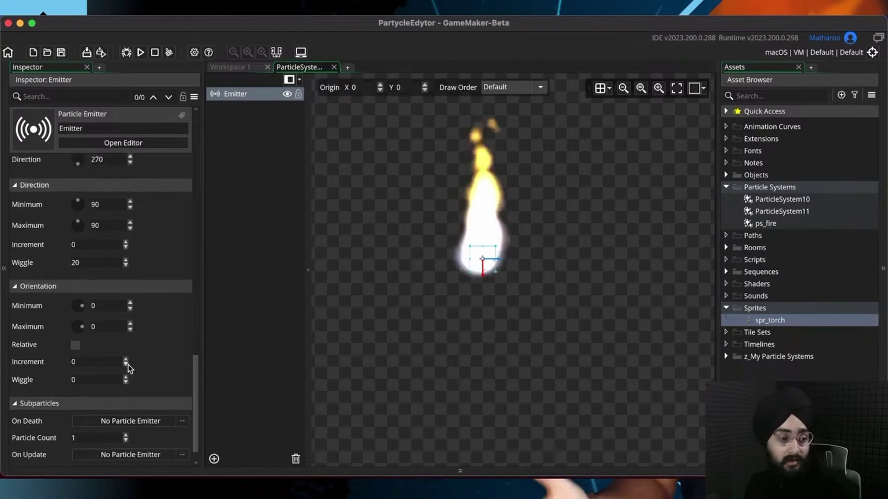
scroll(129, 365, up, 4)
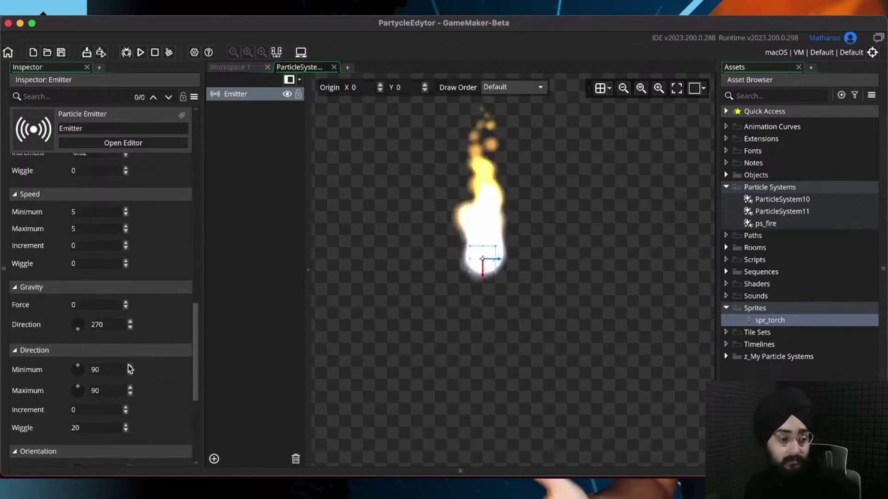
drag(82, 411, 94, 406)
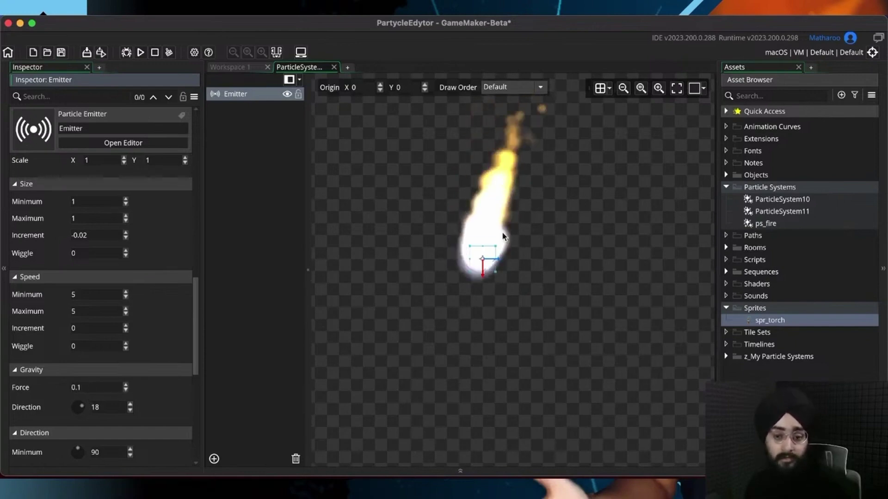
middle_drag(503, 233, 495, 301)
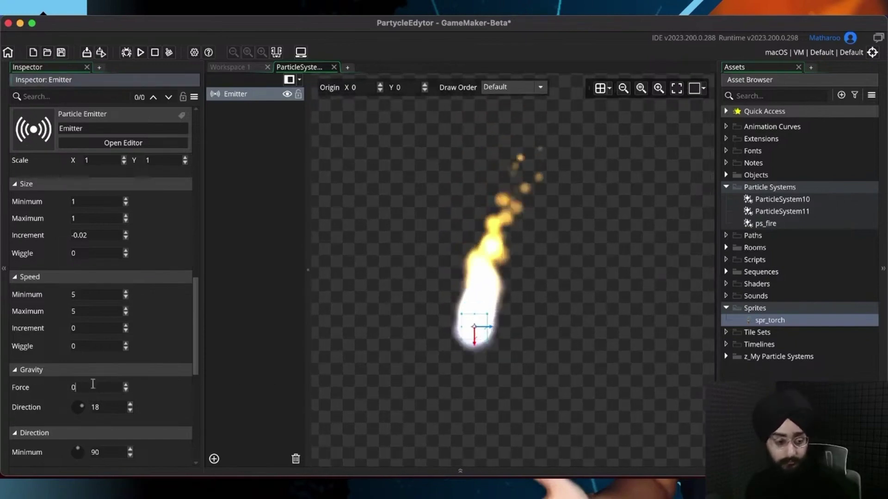
Step: Set the emitter's particle scale to 0.8 in both X and Y
scroll(156, 357, up, 4)
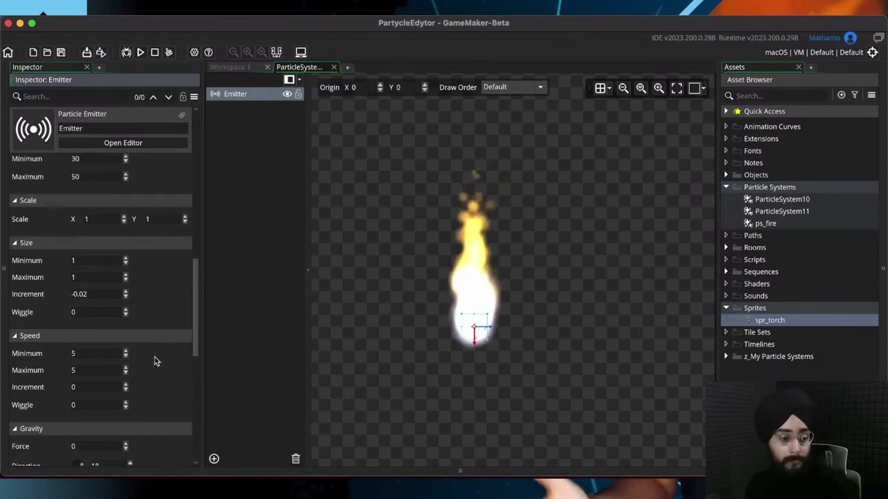
scroll(154, 357, up, 3)
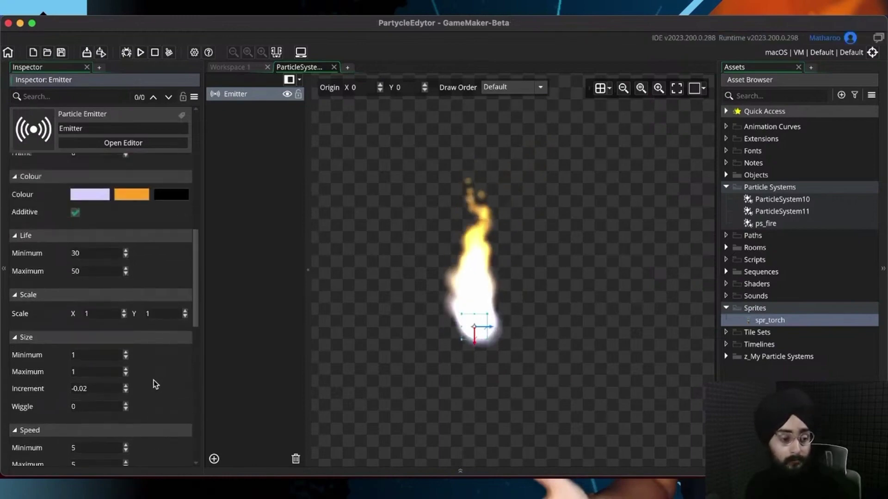
scroll(153, 384, up, 2)
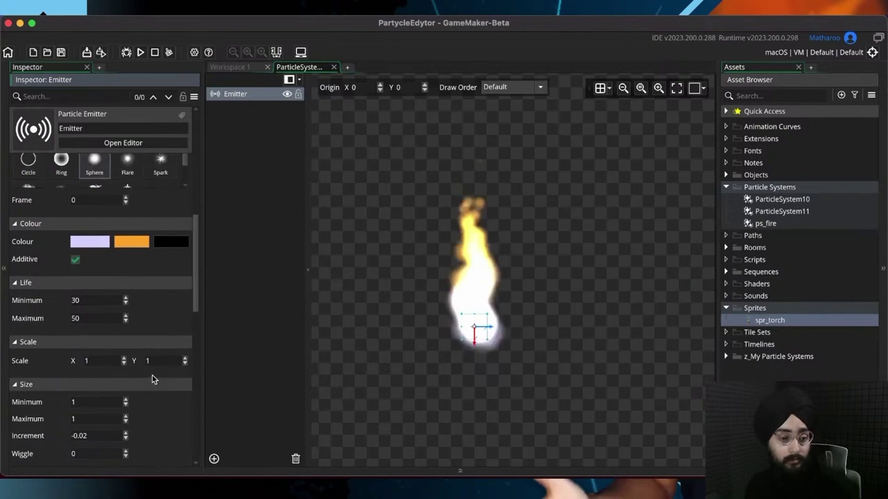
click(109, 363)
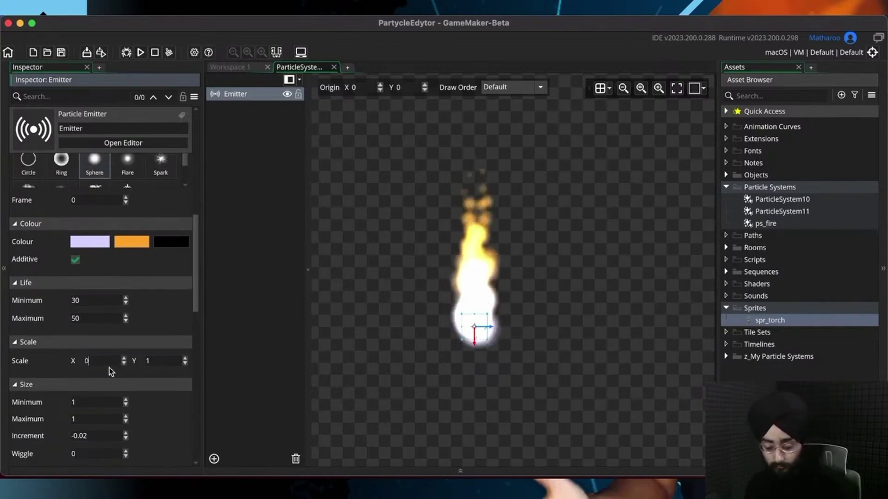
key(Tab)
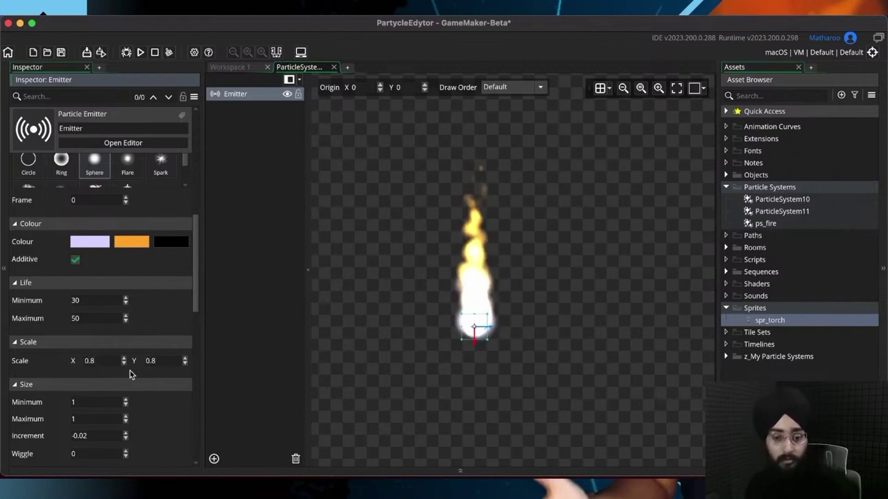
Step: Try the Disk, Square, Line, Star and Spark textures on the emitter's particles, ending with Star
scroll(93, 314, up, 5)
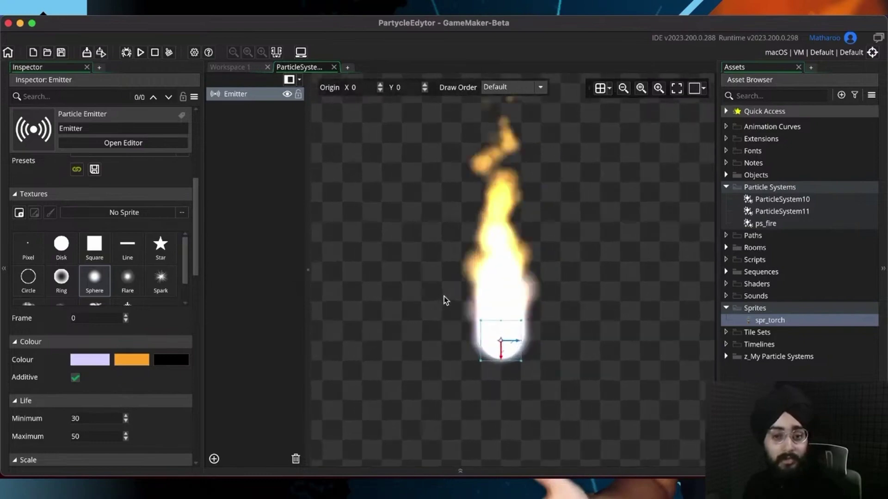
drag(443, 297, 393, 345)
click(61, 245)
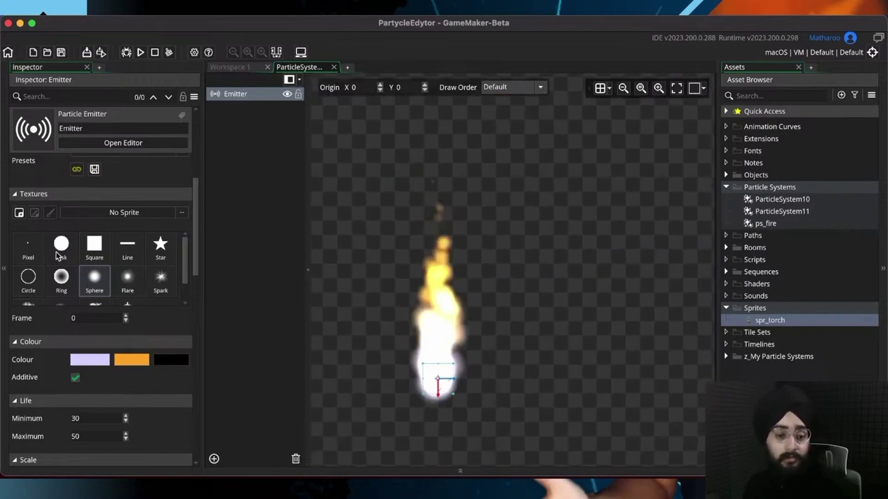
drag(493, 327, 540, 326)
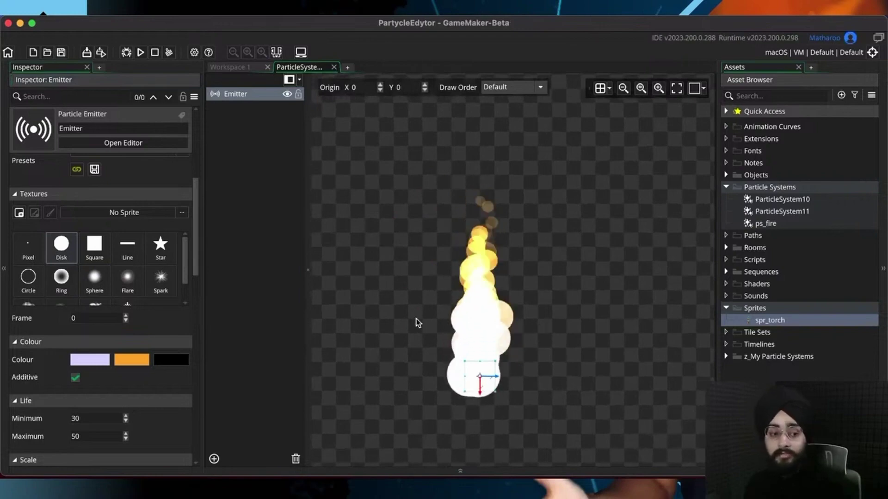
click(86, 253)
click(130, 254)
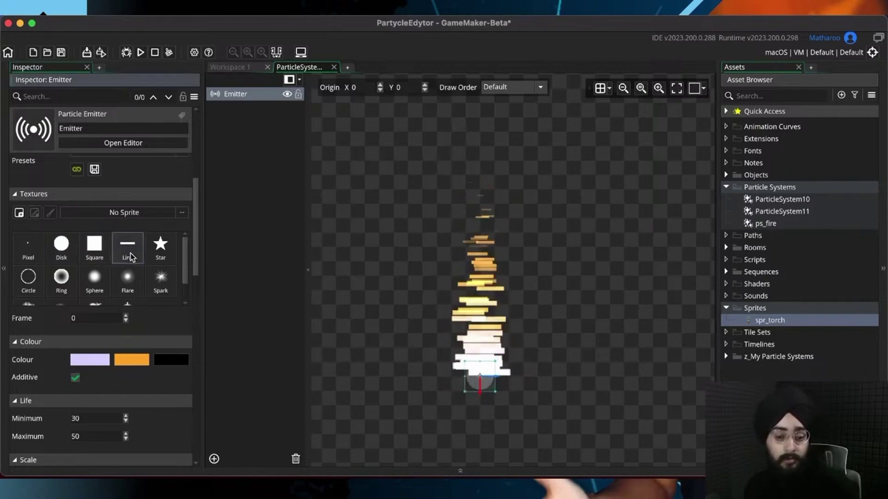
click(154, 257)
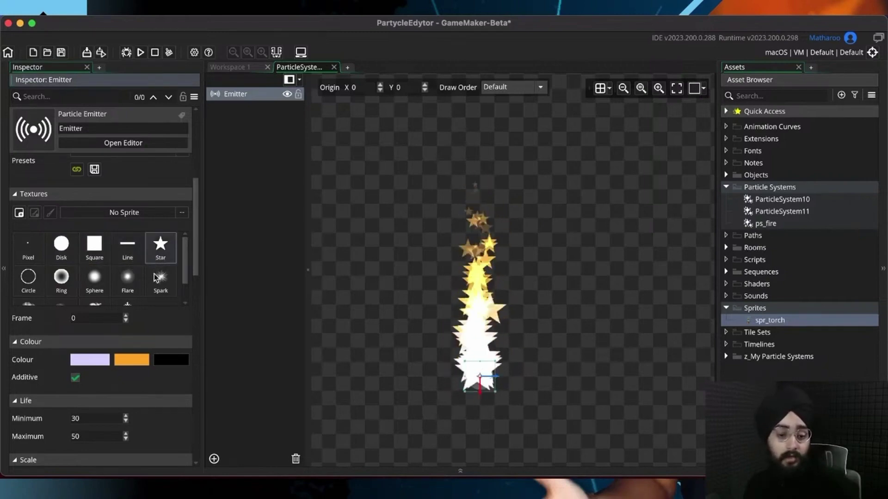
click(152, 279)
click(158, 250)
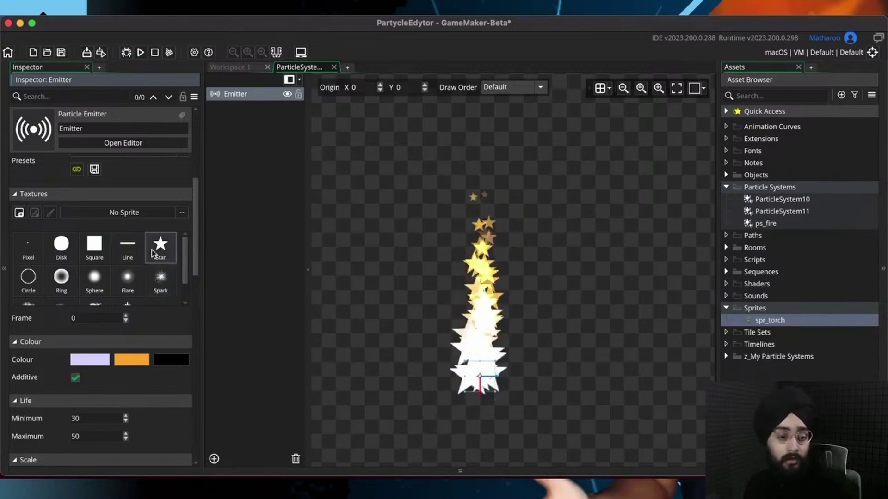
Step: Try the spr_Fire sprite as the particle texture, and switch back to the built-in Sphere texture
click(165, 214)
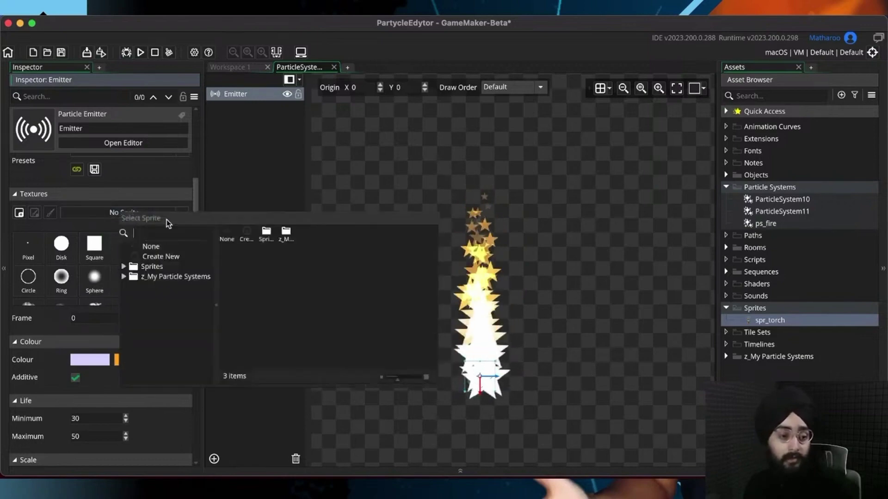
double_click(283, 236)
double_click(282, 237)
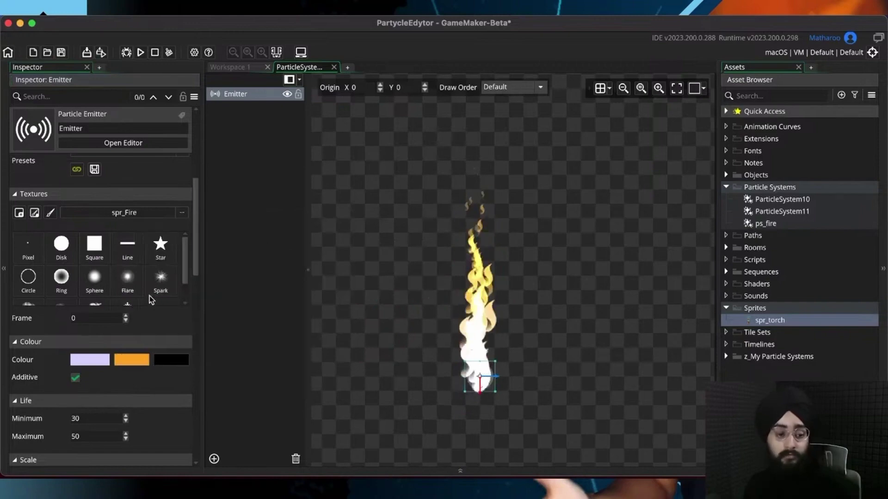
click(102, 282)
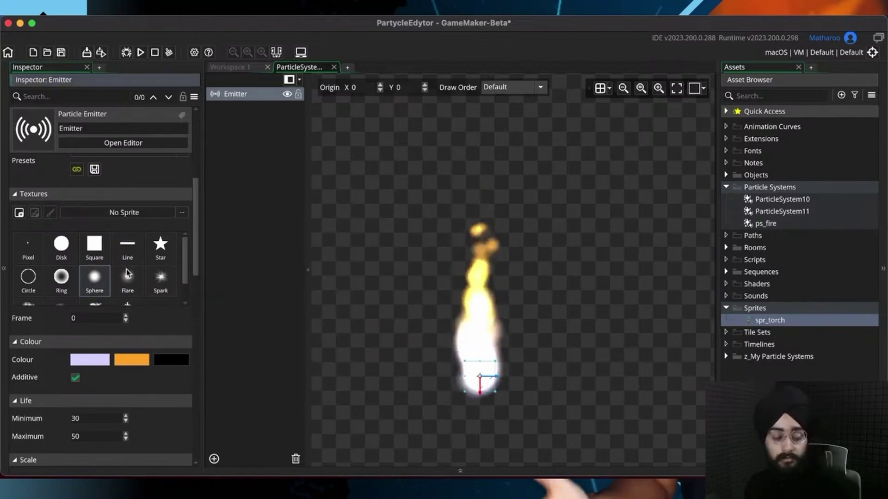
Step: Open Room1 and add another asset layer above Assets_1
scroll(129, 274, down, 2)
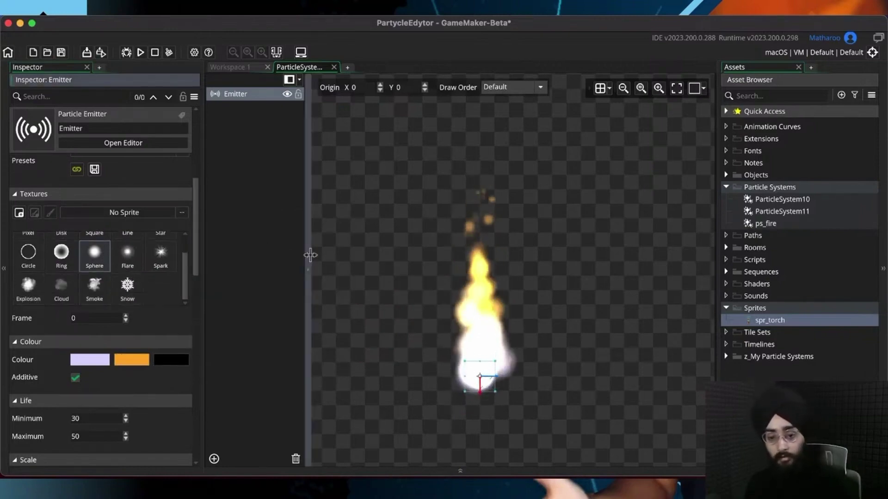
click(726, 248)
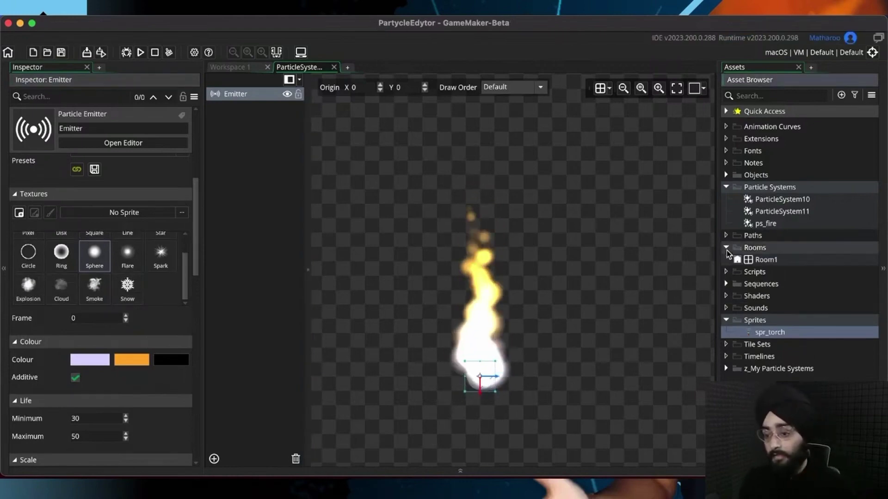
double_click(776, 265)
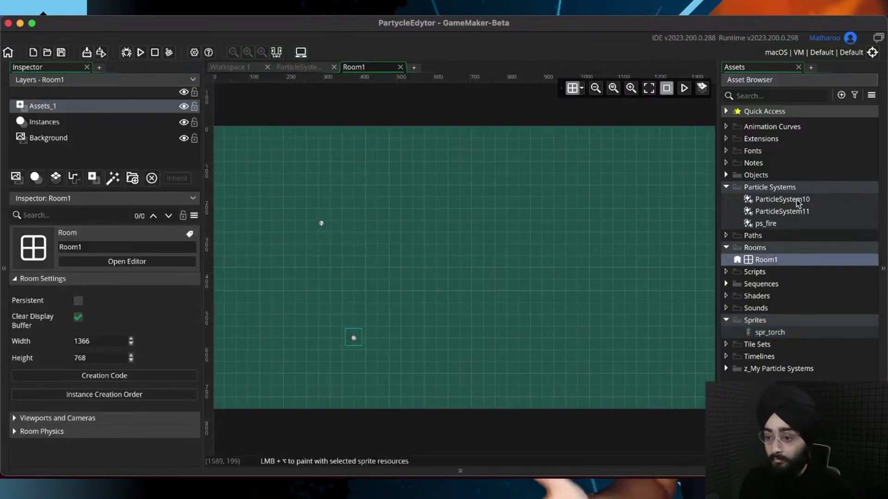
click(783, 200)
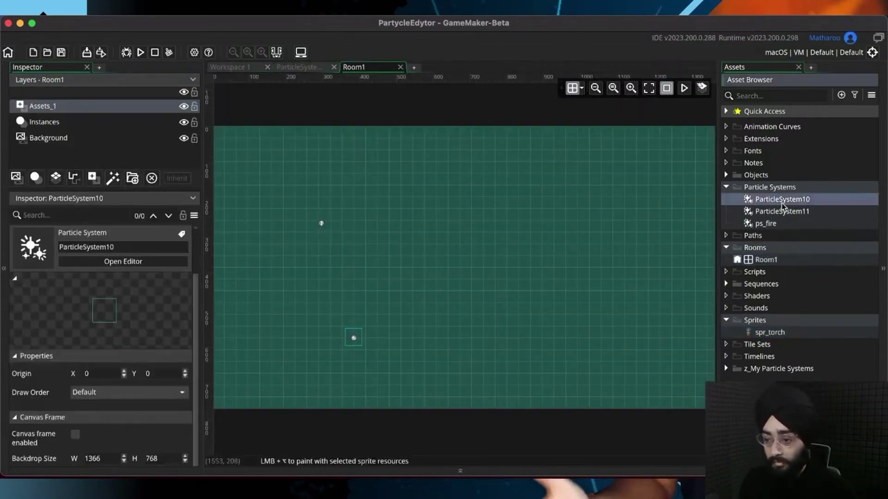
click(92, 178)
Step: Place the spr_torch sprite on the Assets_2 layer, near the middle of the room
click(79, 121)
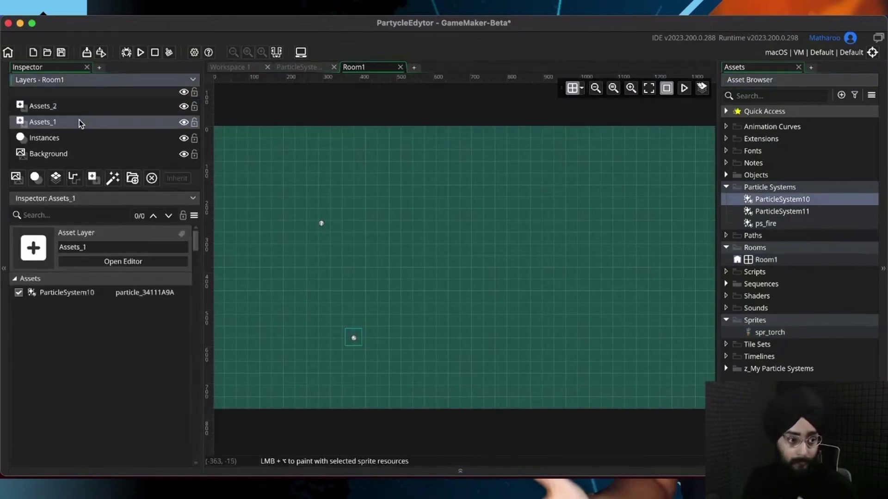
click(77, 109)
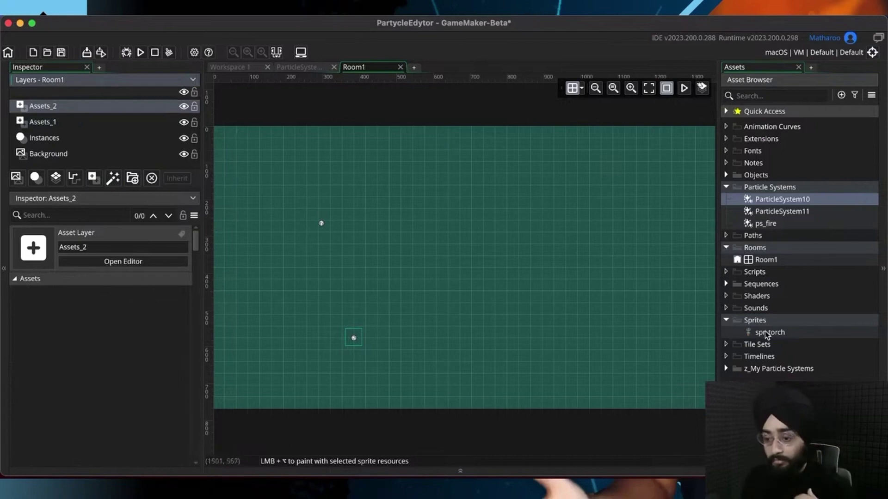
drag(767, 333, 489, 241)
Step: Place the ps_fire particle system on the torch head at 736, 288, using the Assets_1 layer
click(86, 122)
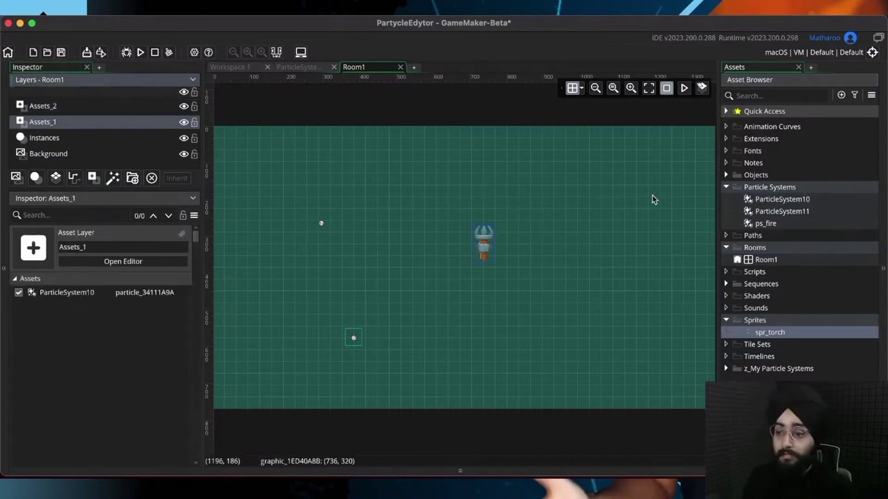
drag(767, 223, 500, 226)
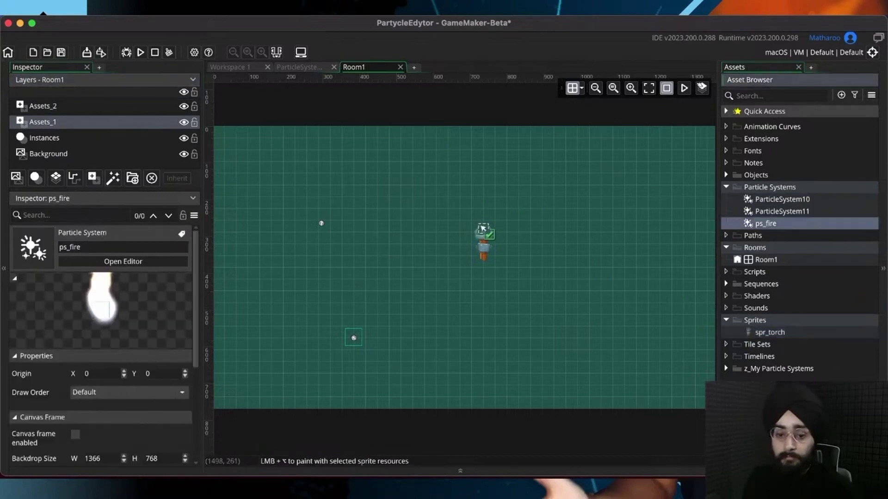
scroll(495, 226, up, 5)
click(468, 235)
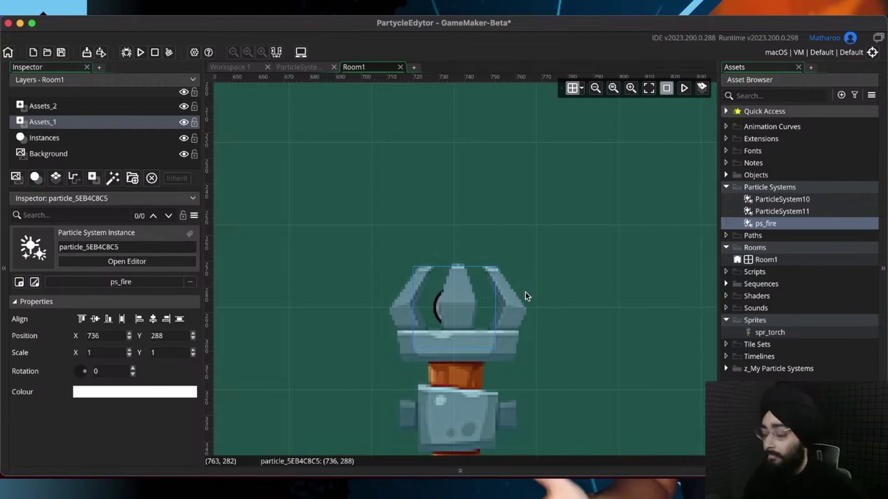
Step: Play the room's animation preview, examine the flame on the torch both close up and at a distance, and stop the preview
click(685, 88)
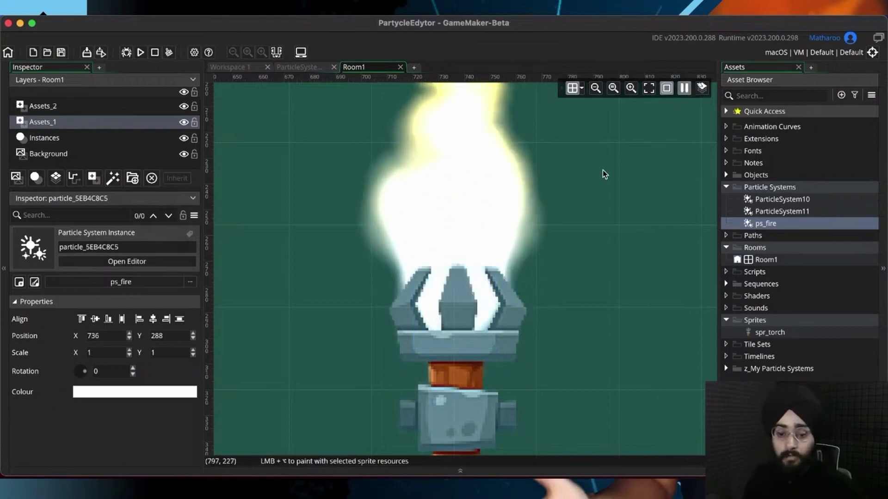
ctrl+scroll(527, 314, down, 5)
ctrl+scroll(532, 302, down, 2)
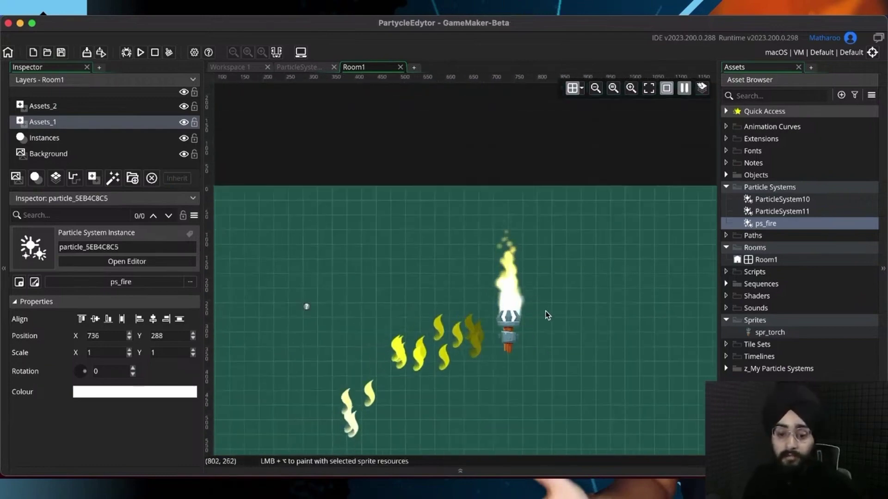
ctrl+scroll(548, 326, up, 4)
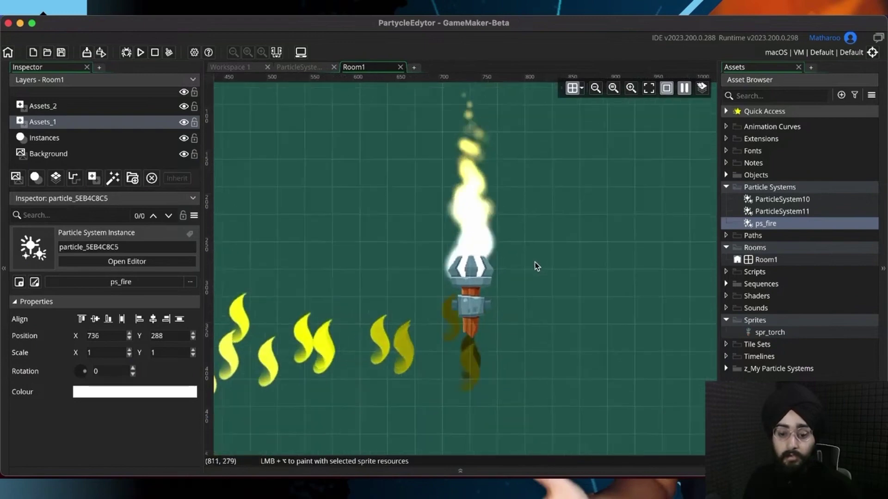
ctrl+scroll(533, 260, up, 3)
middle_drag(516, 213, 520, 287)
ctrl+scroll(521, 245, down, 4)
ctrl+scroll(520, 248, down, 1)
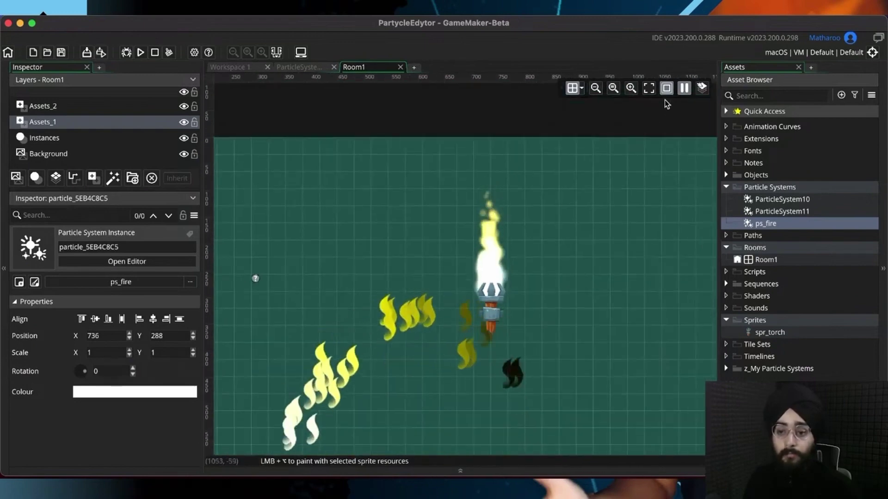
click(684, 88)
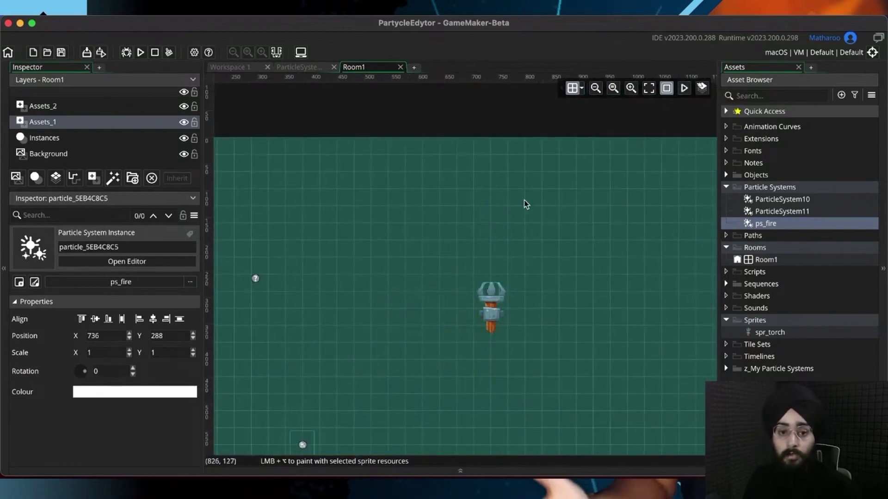
Step: Return to the fire particle system, rename its new emitter as Smoke, and close the Room1 editor
click(300, 68)
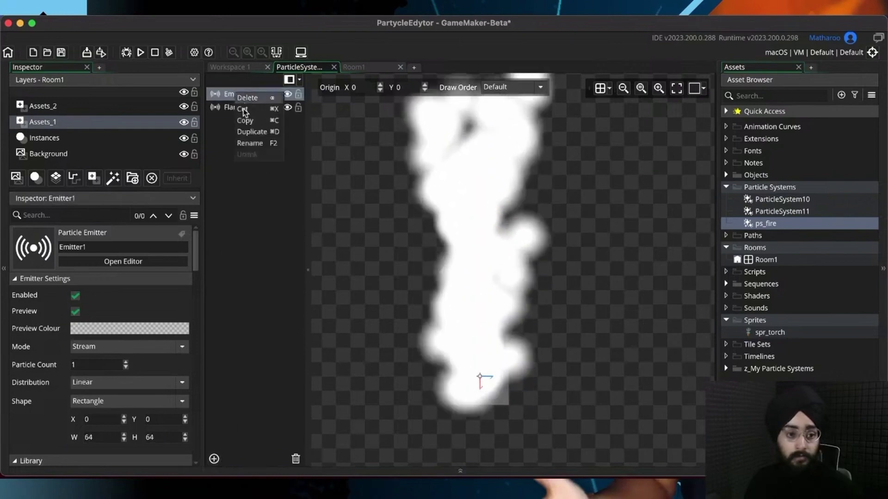
click(250, 143)
text(Smoke)
key(Return)
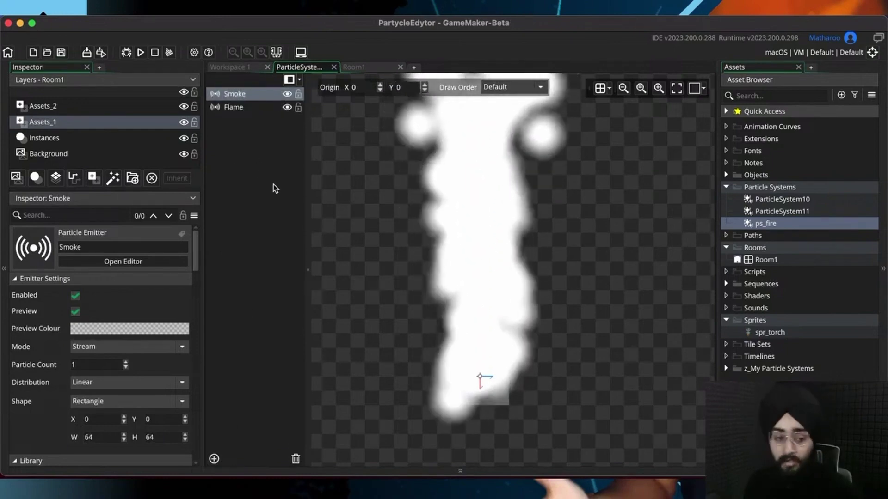
click(231, 110)
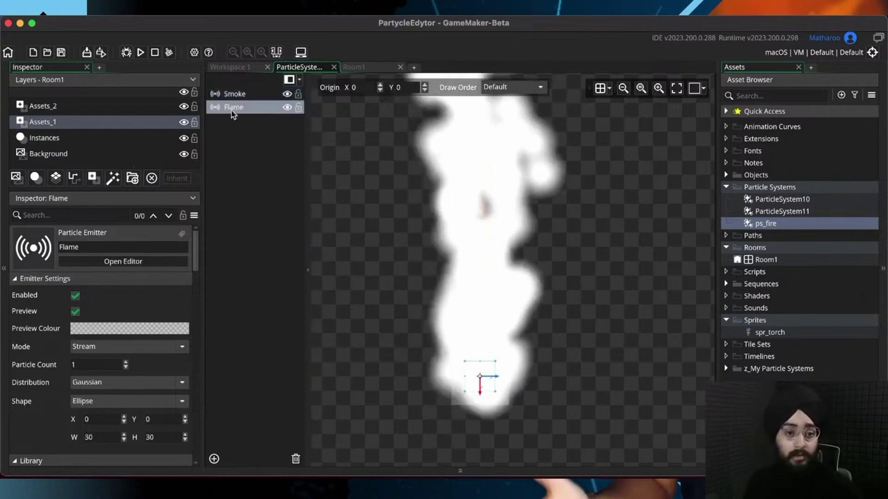
click(233, 96)
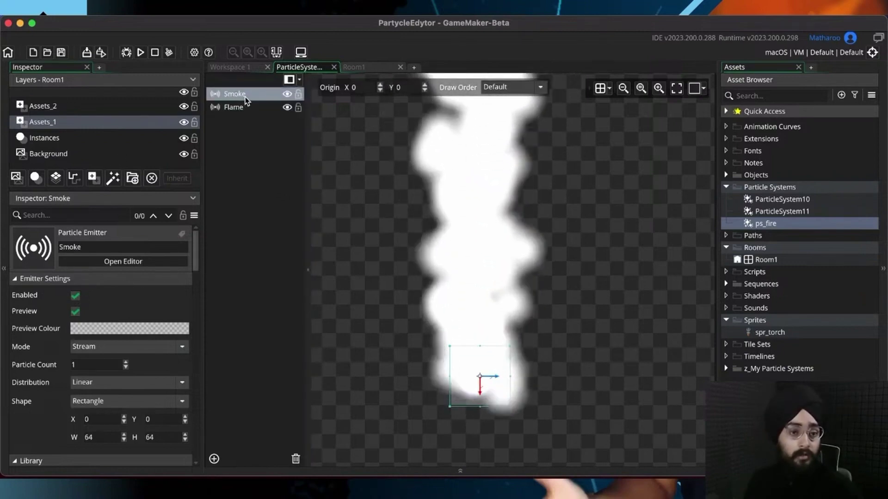
click(401, 67)
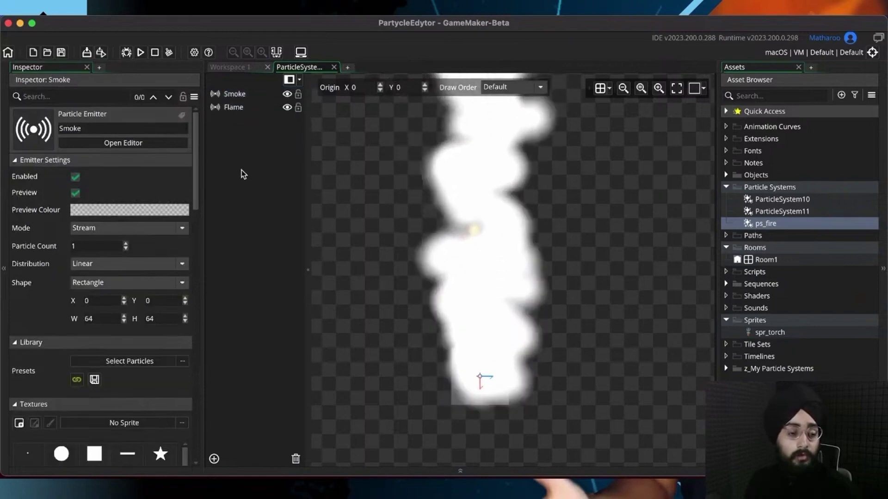
Step: Shrink the Smoke emitter's rectangular region to about 26 by 26, keeping it centred on the origin
click(458, 378)
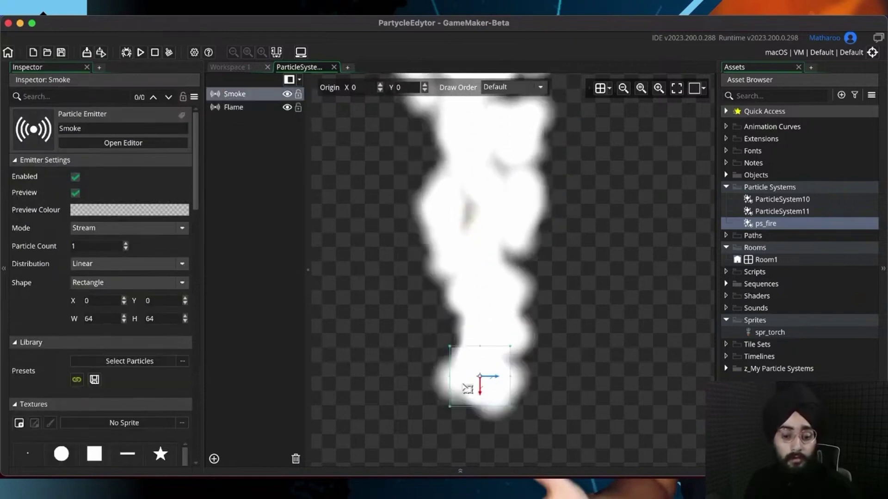
middle_drag(374, 356, 374, 260)
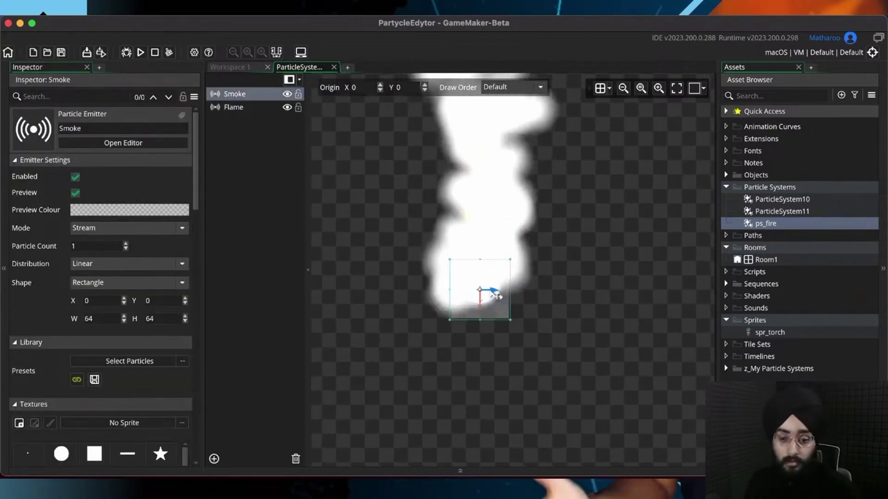
scroll(435, 260, up, 3)
drag(389, 208, 434, 253)
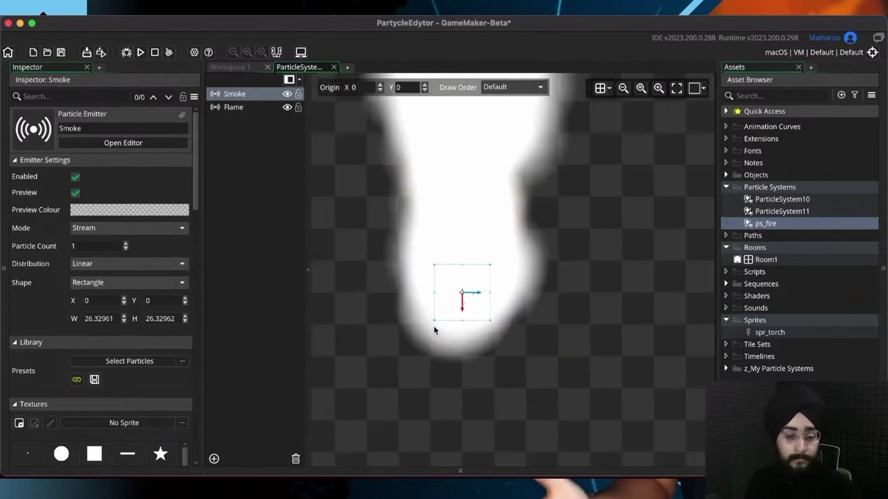
scroll(437, 315, down, 3)
Step: Give the Smoke emitter's particles the built-in Smoke texture
scroll(135, 331, down, 3)
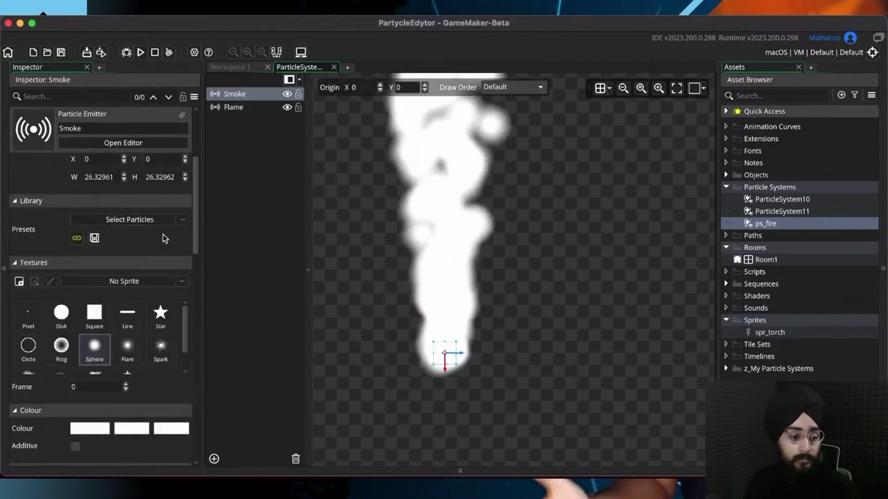
scroll(132, 266, down, 4)
scroll(139, 277, up, 3)
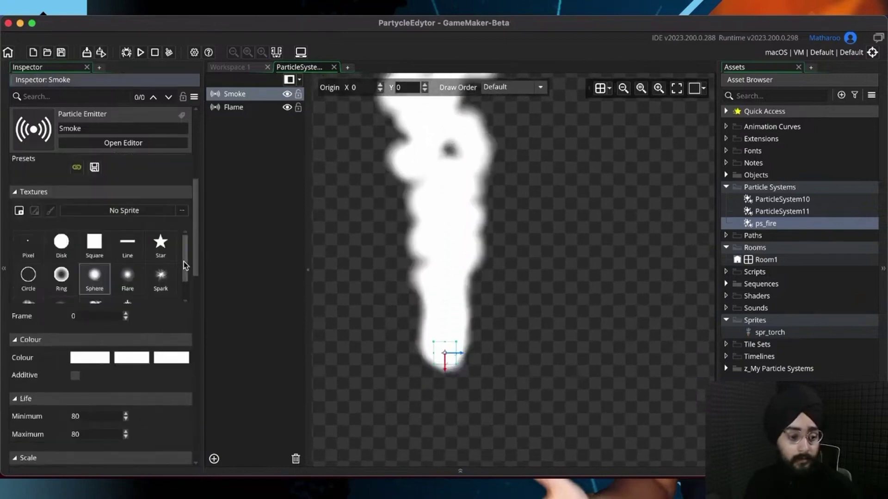
scroll(62, 290, down, 1)
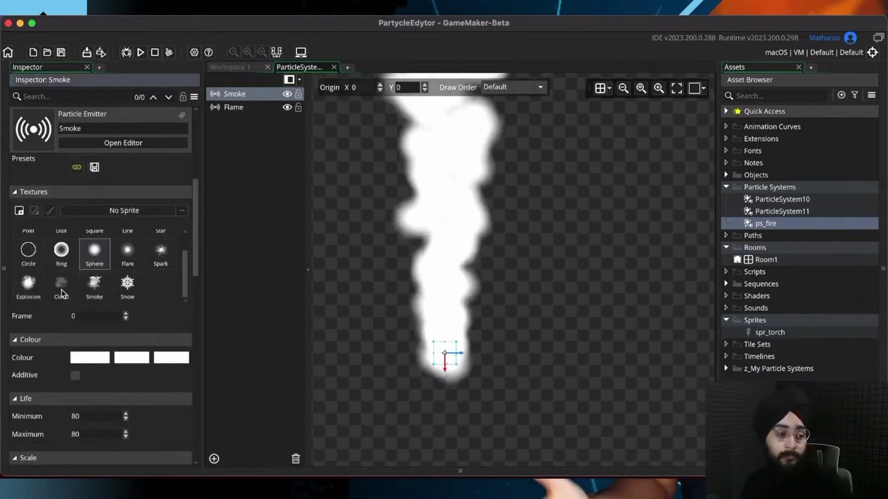
click(94, 285)
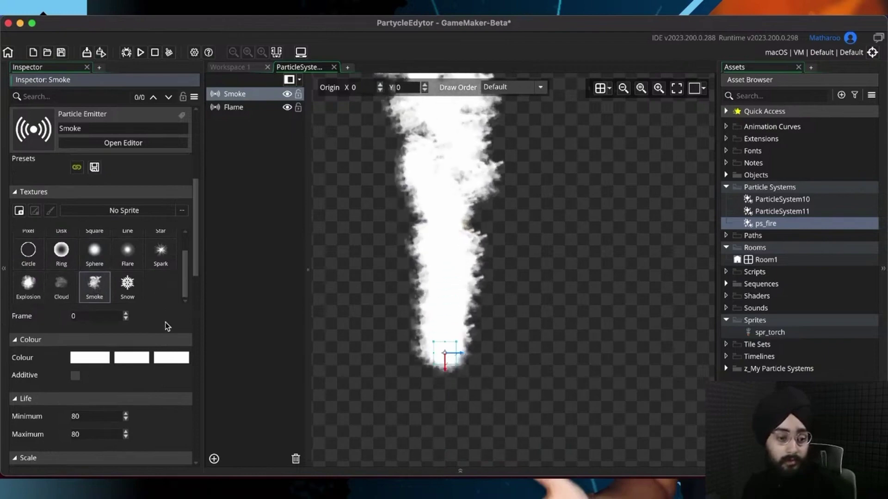
Step: Set the Smoke emitter's first colour to dark grey 303030 and its second colour to grey 494949
scroll(165, 323, down, 3)
click(102, 244)
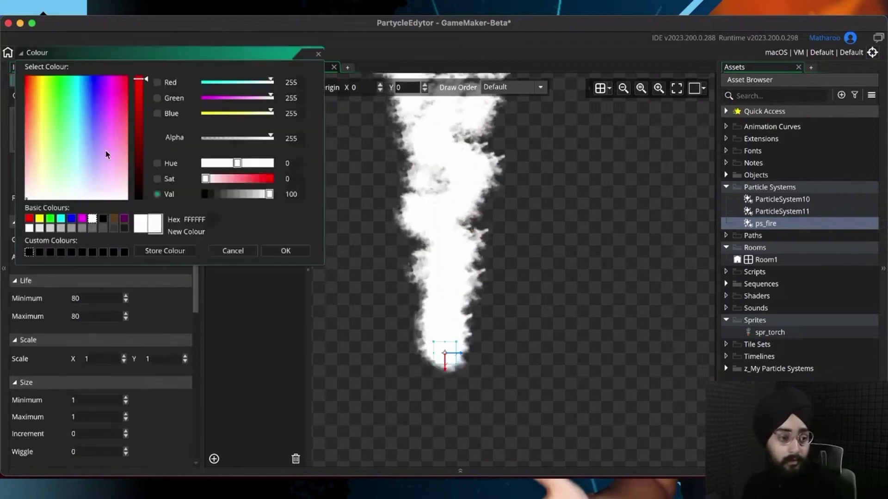
drag(136, 93, 135, 174)
click(253, 252)
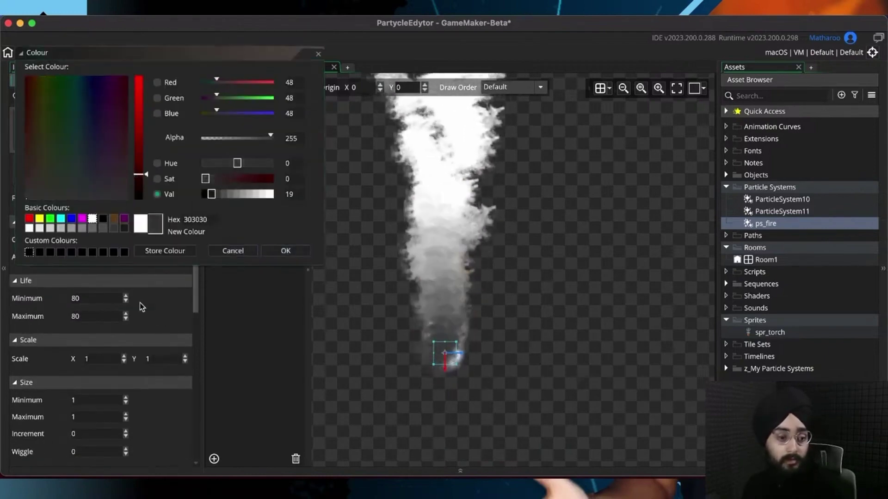
click(137, 244)
drag(137, 135, 135, 162)
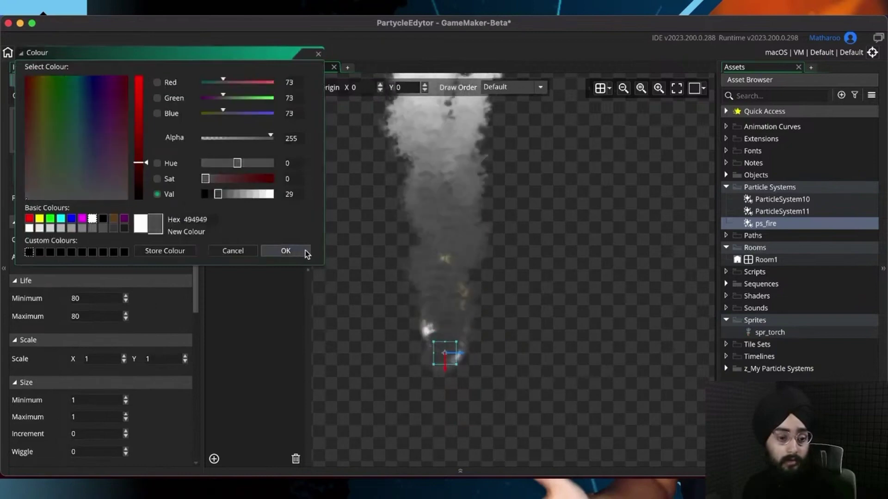
click(306, 250)
Step: Set the Smoke emitter's third colour to grey 3A3A3A with alpha 0, and save the project
click(173, 247)
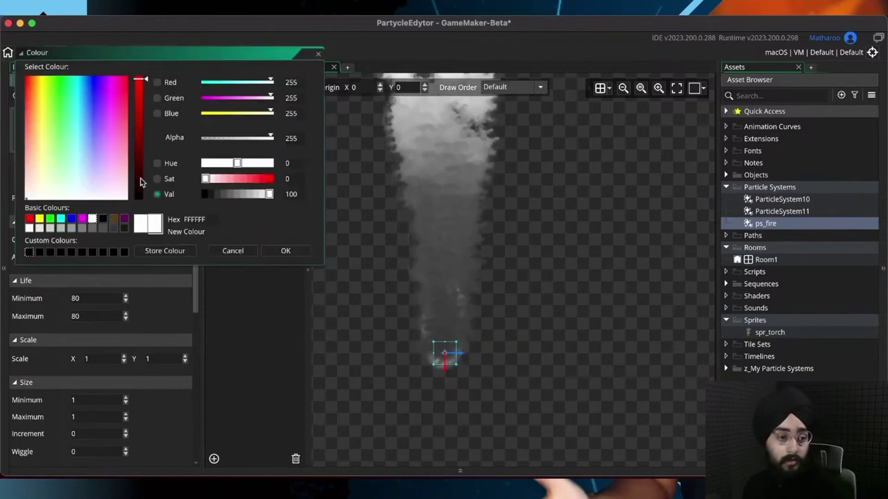
drag(136, 103, 134, 171)
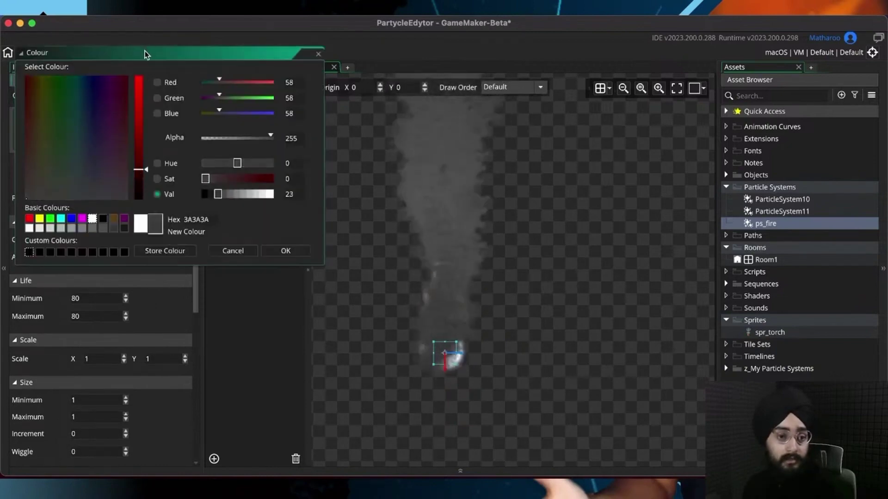
drag(145, 53, 273, 90)
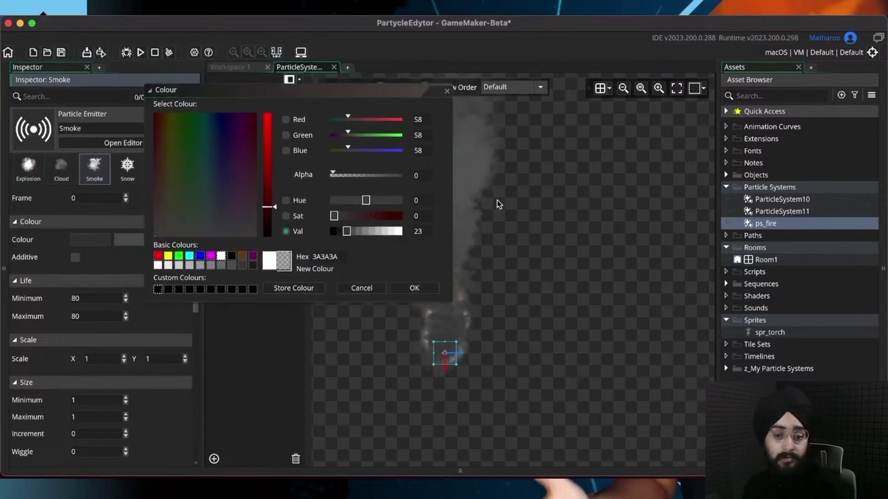
click(498, 201)
middle_drag(498, 202, 539, 238)
key(super+s)
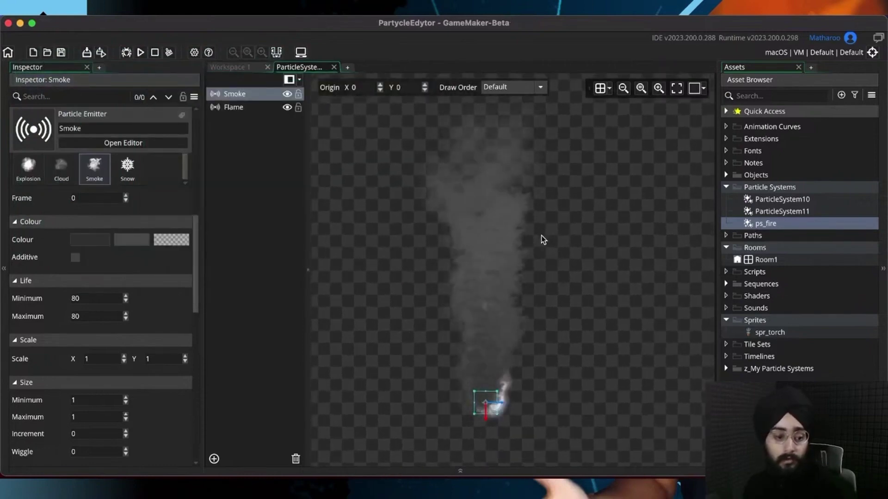
Step: Set the Smoke emitter's particle speed to a minimum of 1 and a maximum of 2
scroll(167, 290, down, 5)
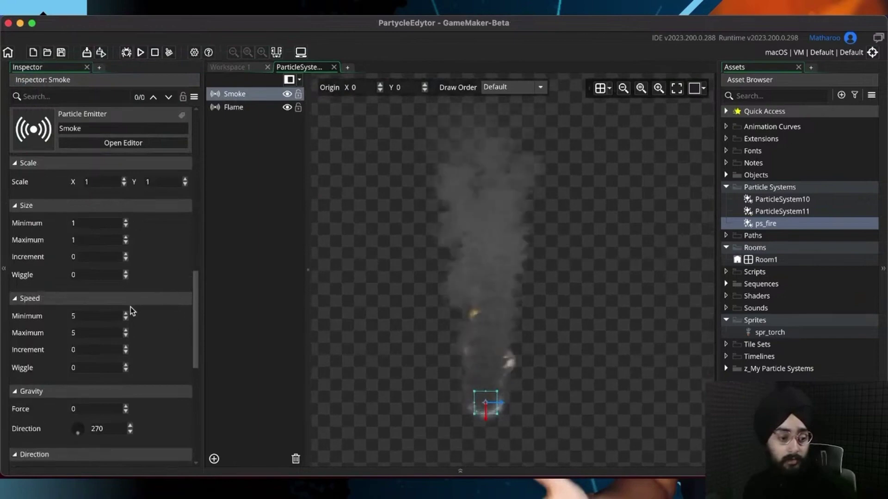
click(29, 315)
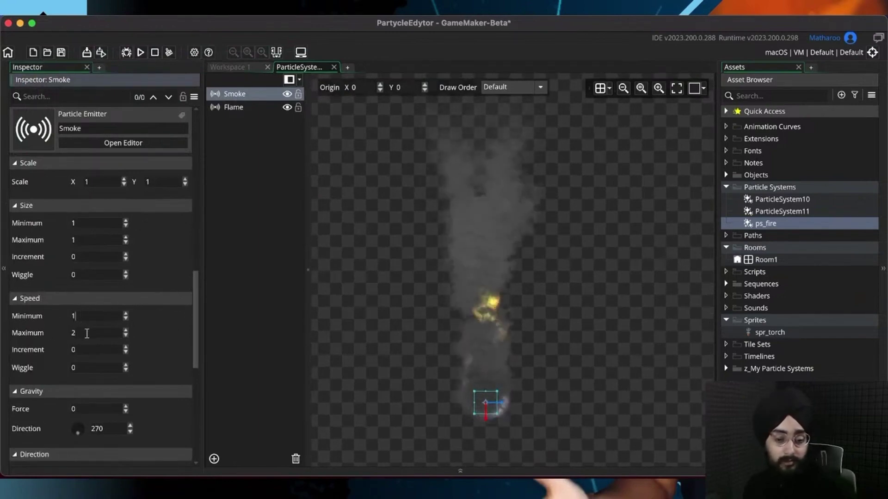
Step: Set the Smoke emitter's particle speed to a minimum of 2 and a maximum of 3, and save the project
key(super+s)
middle_drag(540, 307, 539, 255)
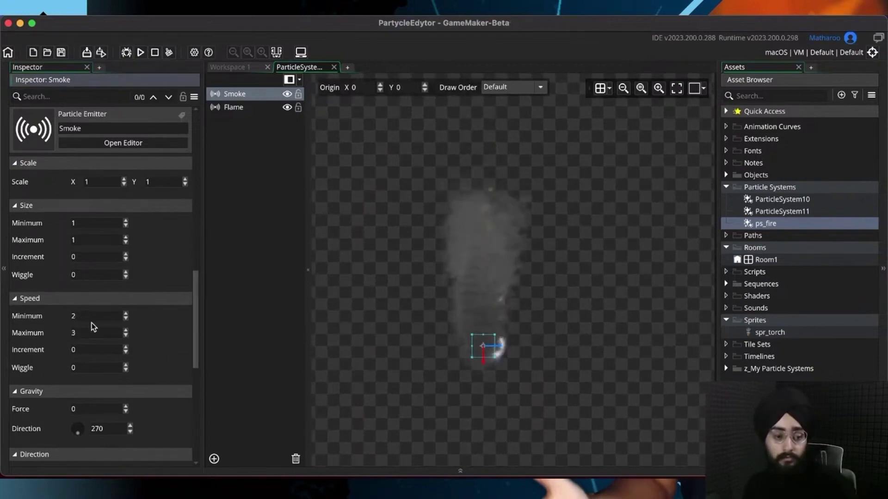
scroll(460, 303, up, 2)
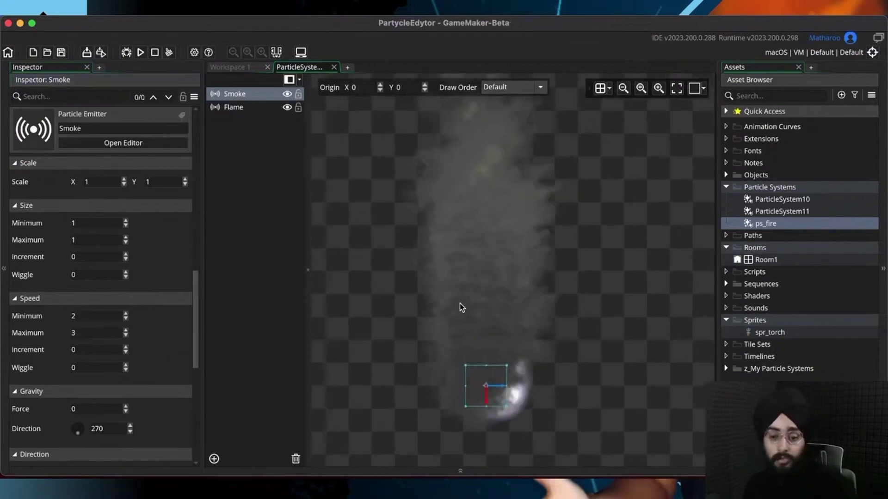
middle_drag(459, 304, 455, 329)
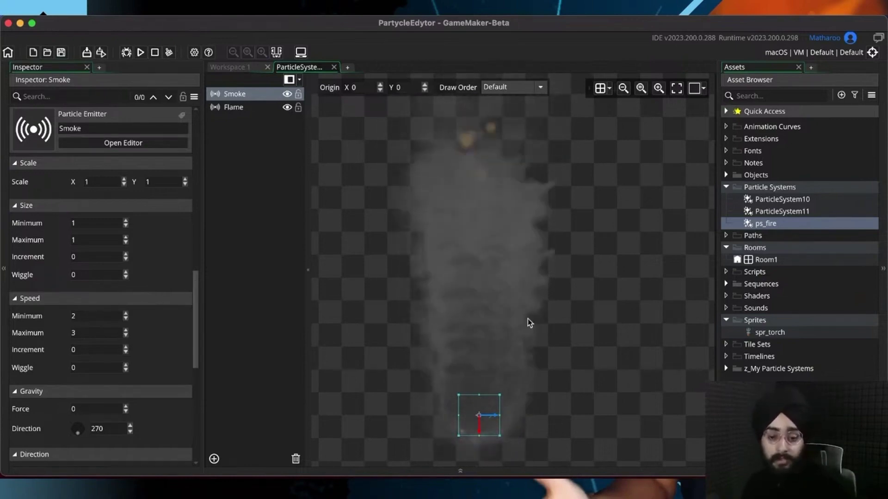
Step: Set the Smoke emitter's maximum particle orientation to 360, keeping the minimum at 0
scroll(164, 292, down, 3)
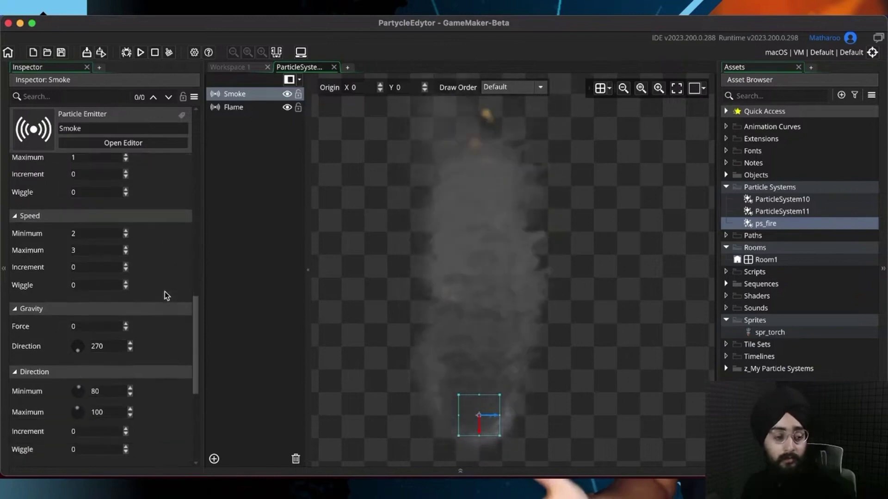
scroll(164, 292, down, 5)
scroll(152, 323, down, 3)
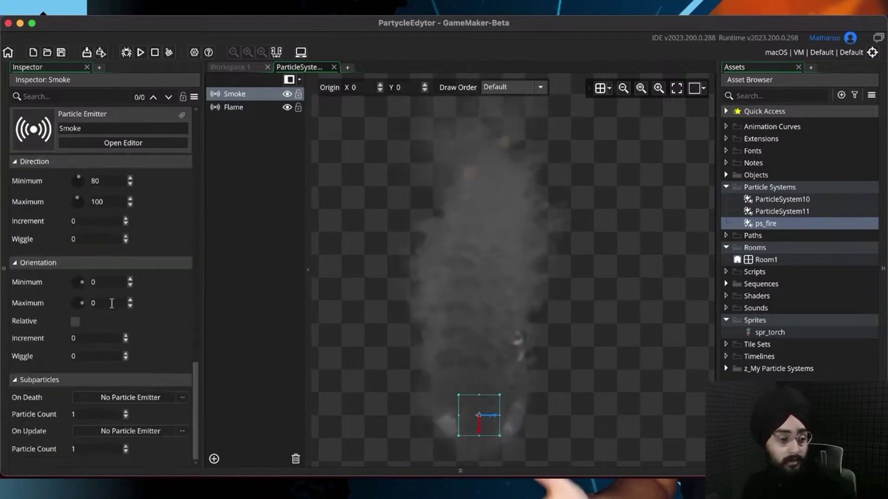
click(94, 303)
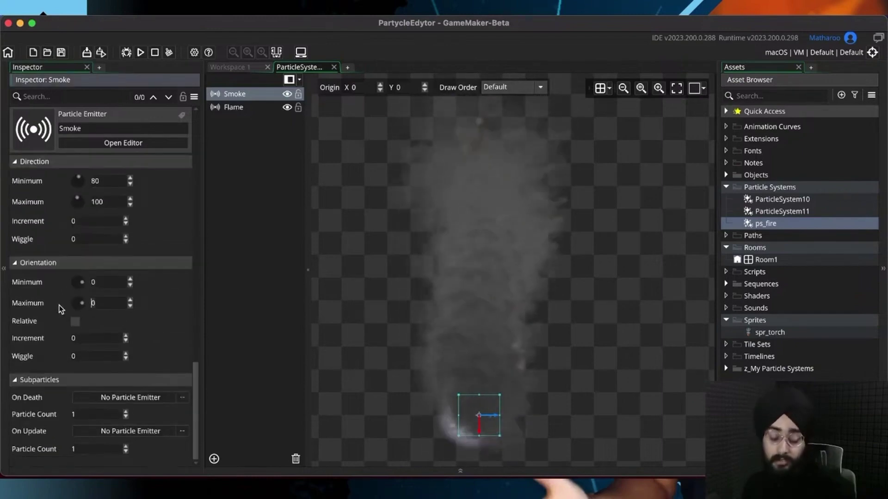
text(360)
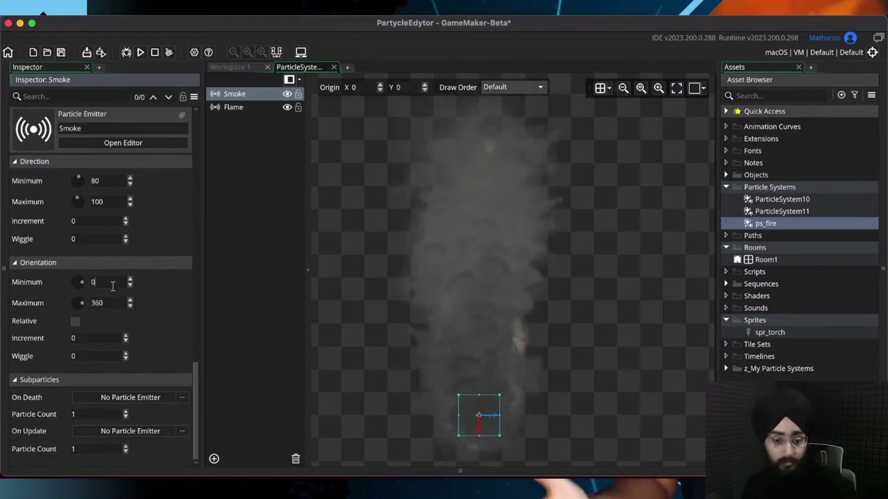
middle_drag(454, 296, 453, 277)
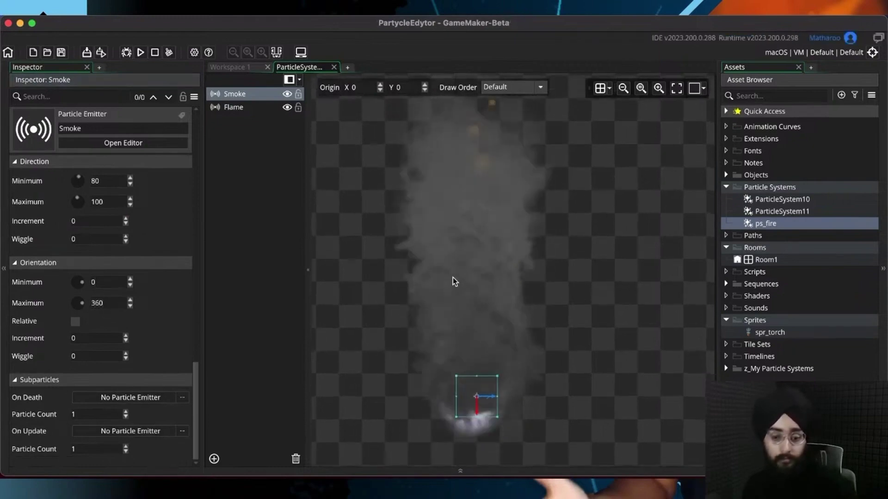
click(94, 283)
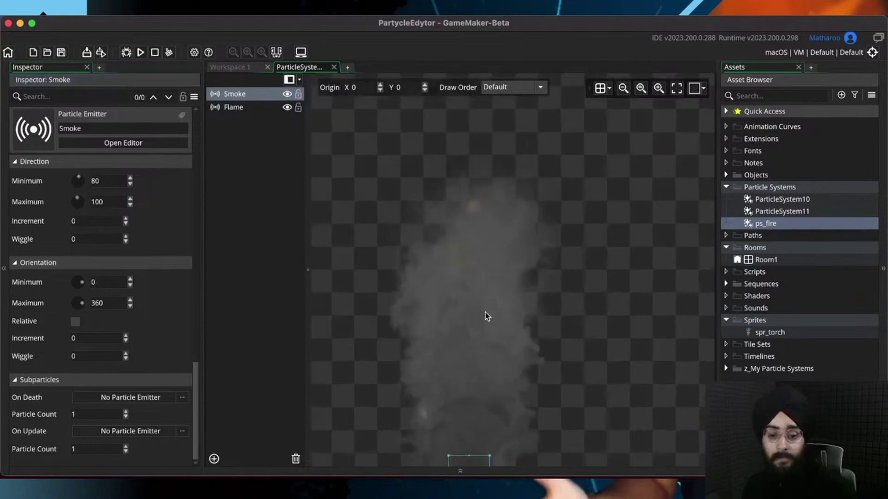
Step: Lower the alpha of the Smoke emitter's first colour to 97 and of its second colour to 120
scroll(145, 302, up, 8)
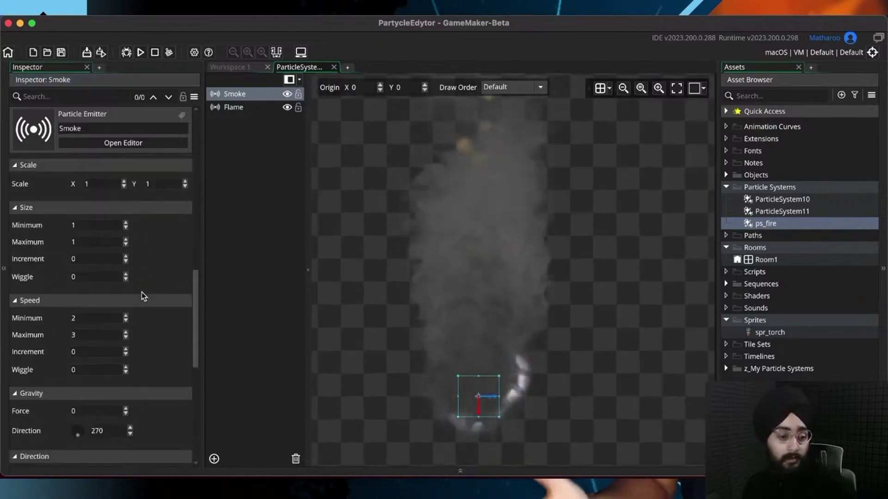
scroll(141, 292, up, 5)
click(111, 262)
click(231, 138)
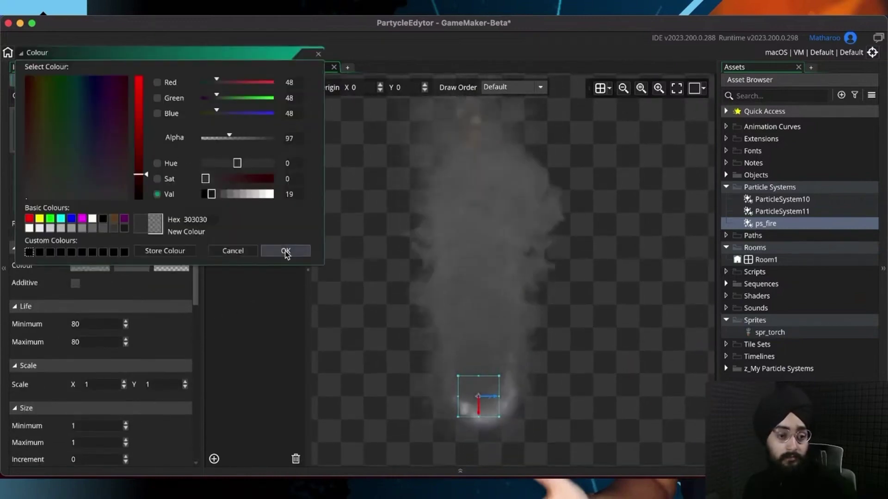
click(286, 252)
click(143, 266)
click(235, 139)
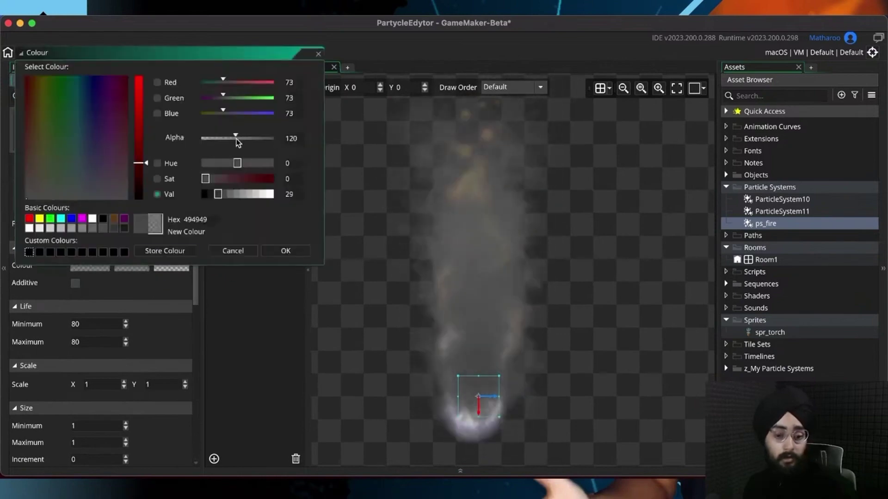
click(285, 250)
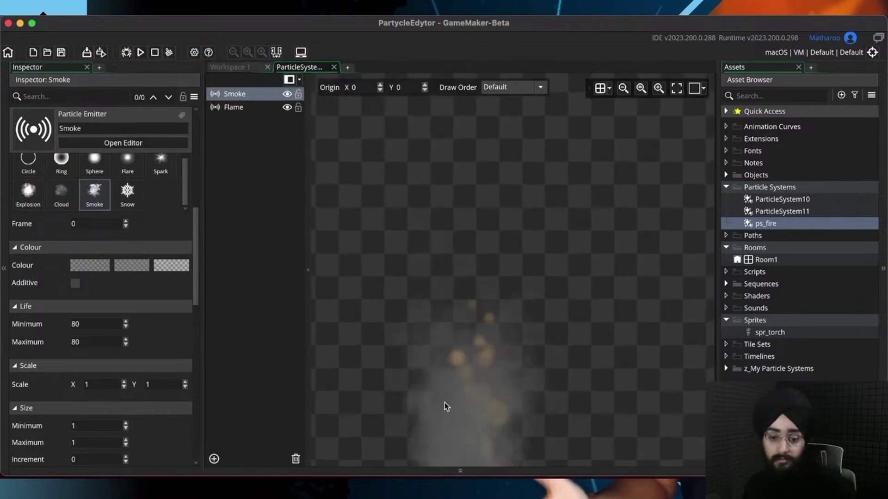
middle_drag(461, 409, 456, 248)
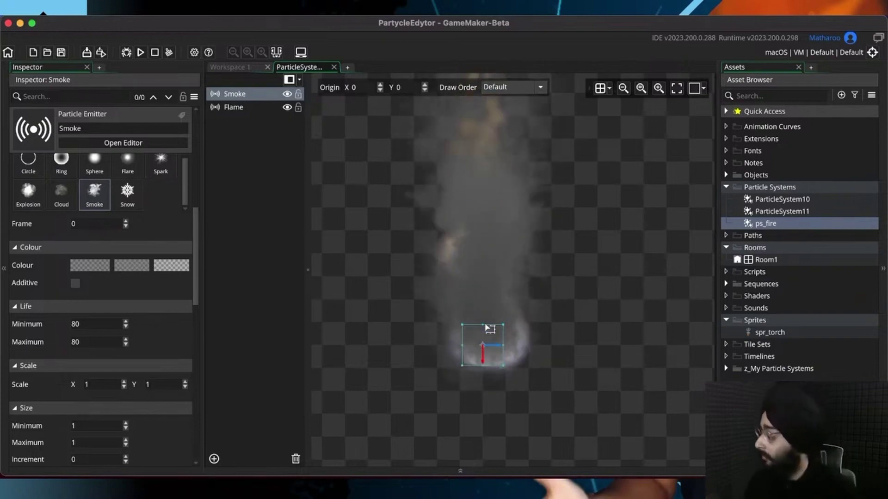
Step: Set the Smoke emitter's minimum and maximum particle size to 0.5, and save the project
scroll(118, 358, down, 10)
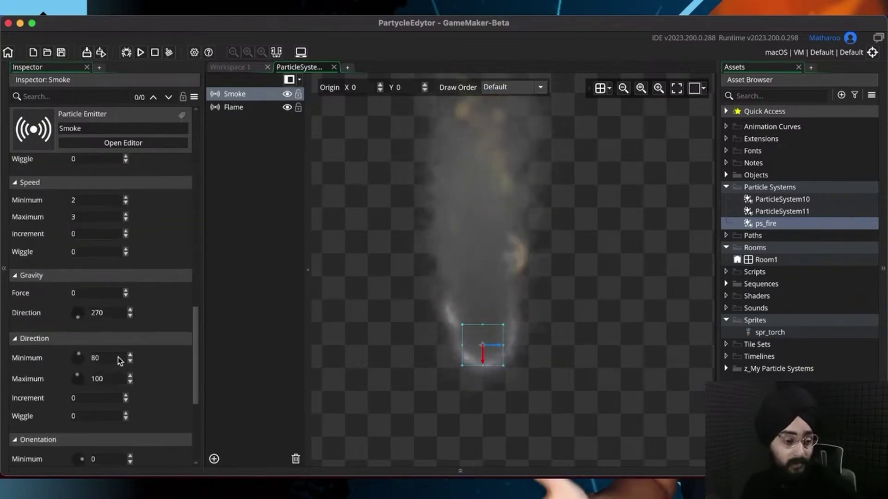
scroll(146, 318, up, 5)
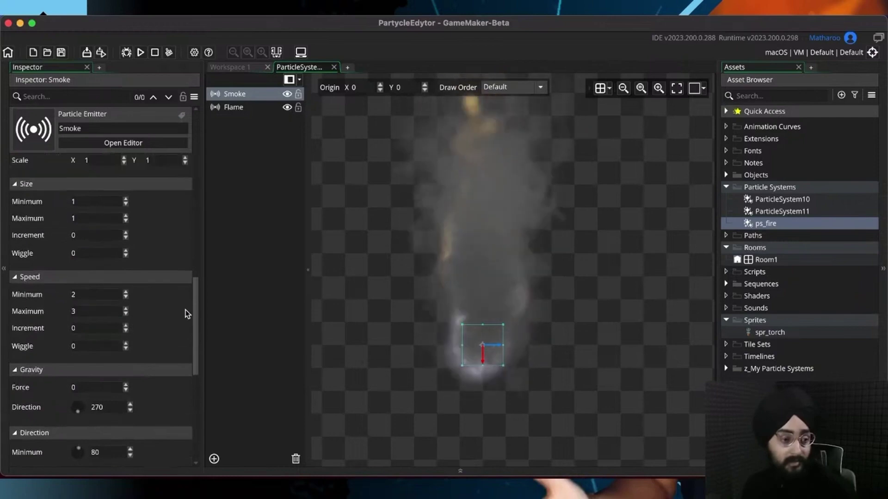
double_click(98, 202)
text(0.5)
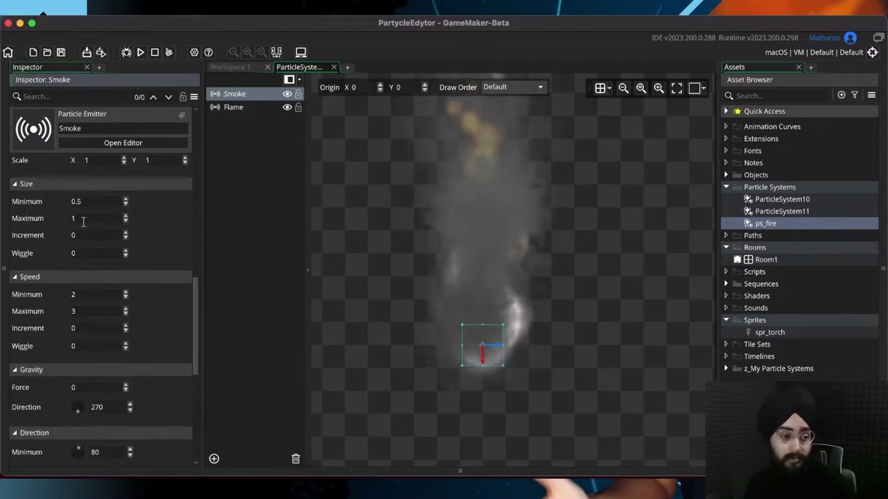
double_click(83, 218)
text(0.5)
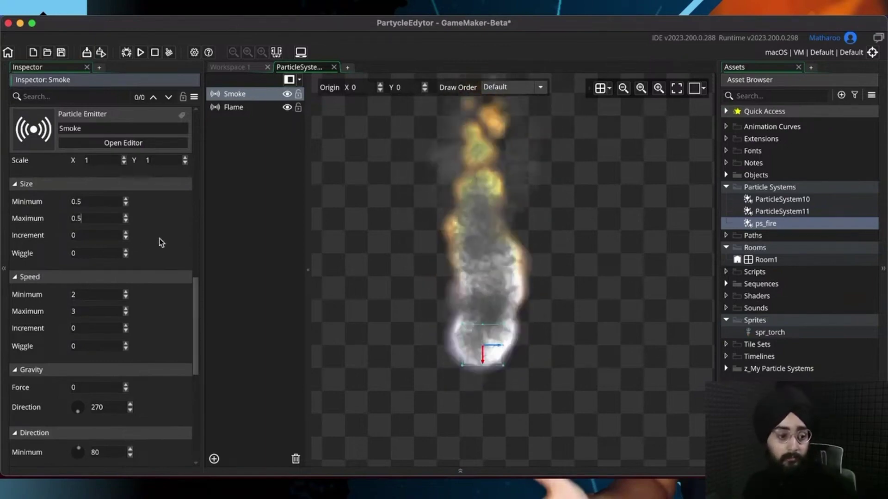
key(super+s)
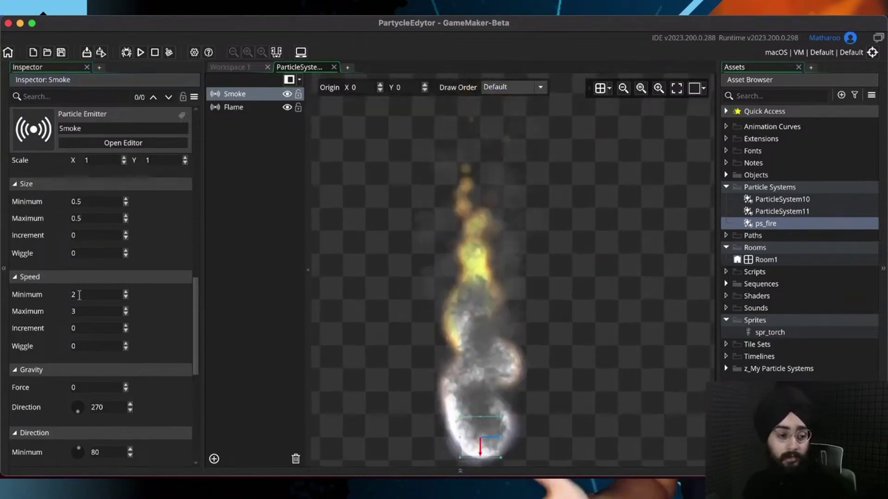
Step: Set the Smoke emitter's particle size increment to 0.02
click(89, 236)
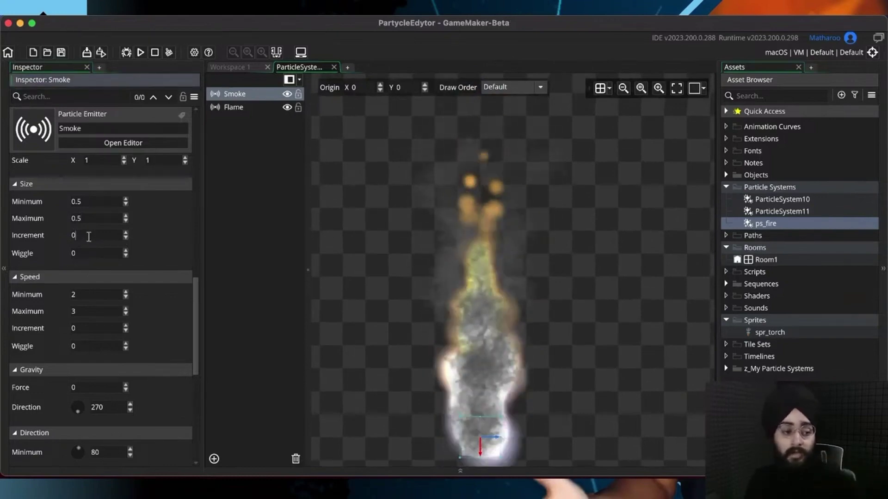
text(0.0)
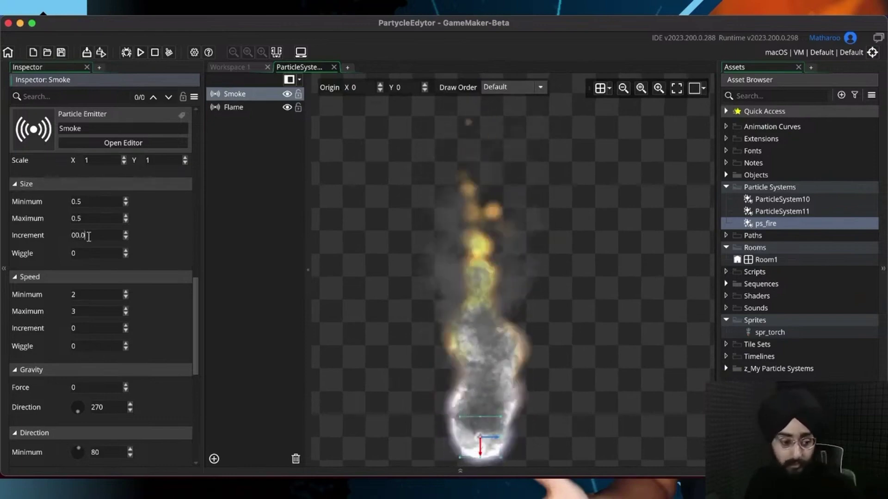
key(BackSpace)
key(BackSpace)
key(BackSpace)
text(.02)
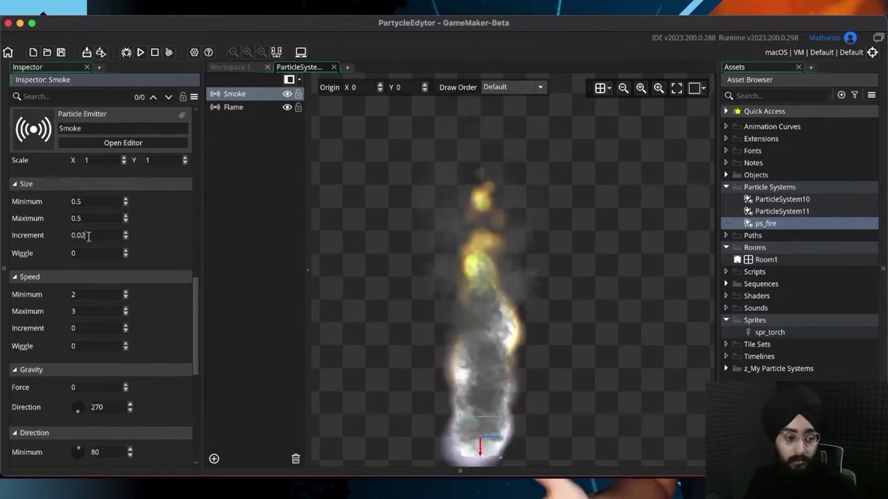
drag(509, 276, 507, 260)
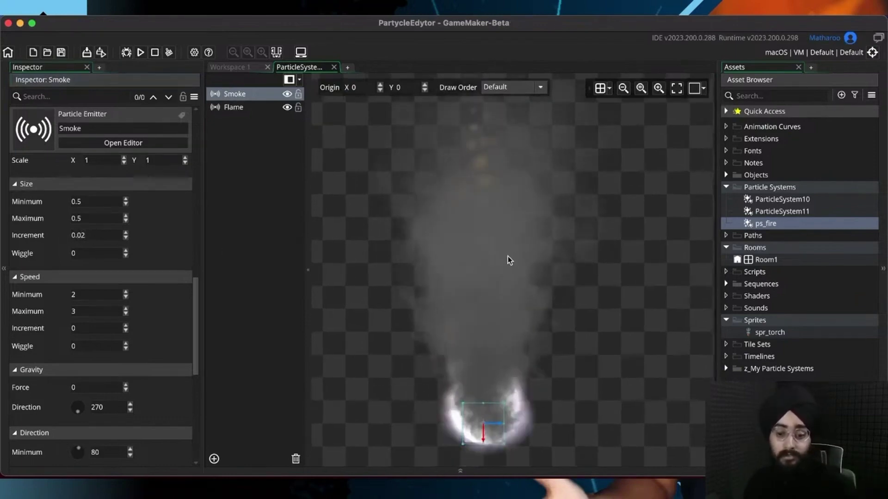
Step: Reduce the Smoke emitter's particle size increment to 0.01
click(91, 238)
key(BackSpace)
text(1)
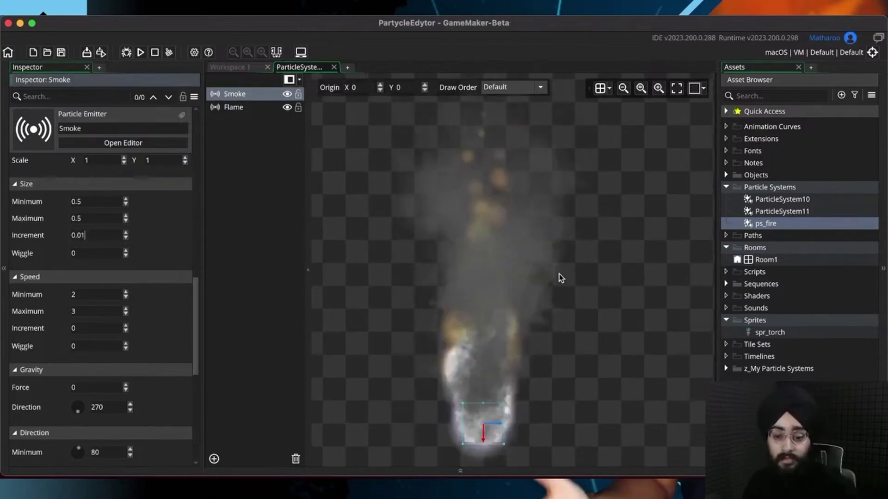
Step: Set the Smoke emitter's particle life to a minimum of 50 and a maximum of 100
scroll(159, 302, up, 5)
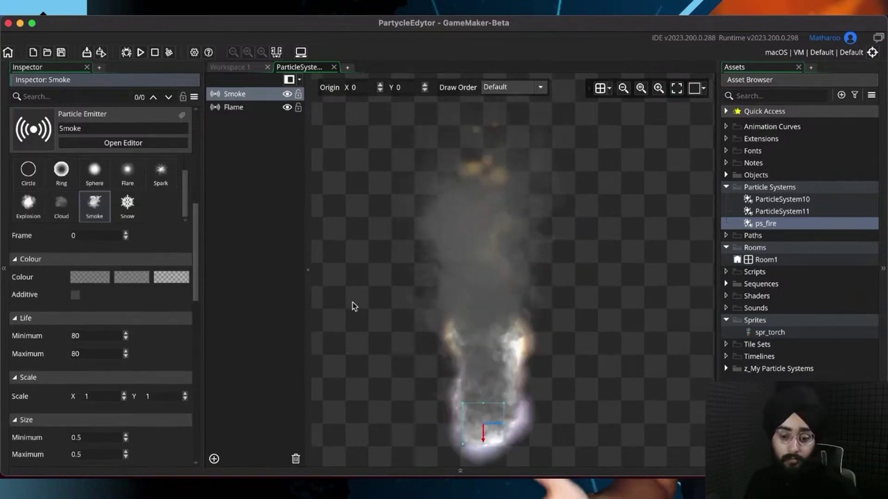
middle_drag(523, 224, 511, 252)
scroll(124, 333, up, 1)
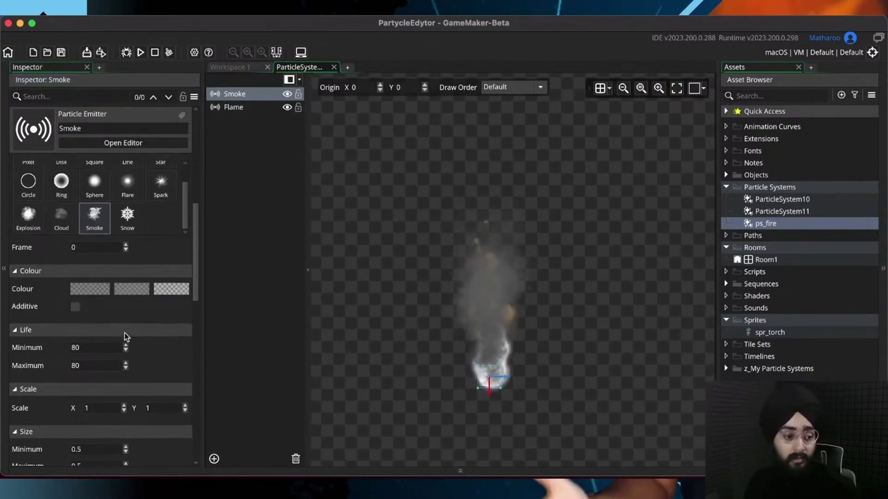
scroll(125, 335, down, 2)
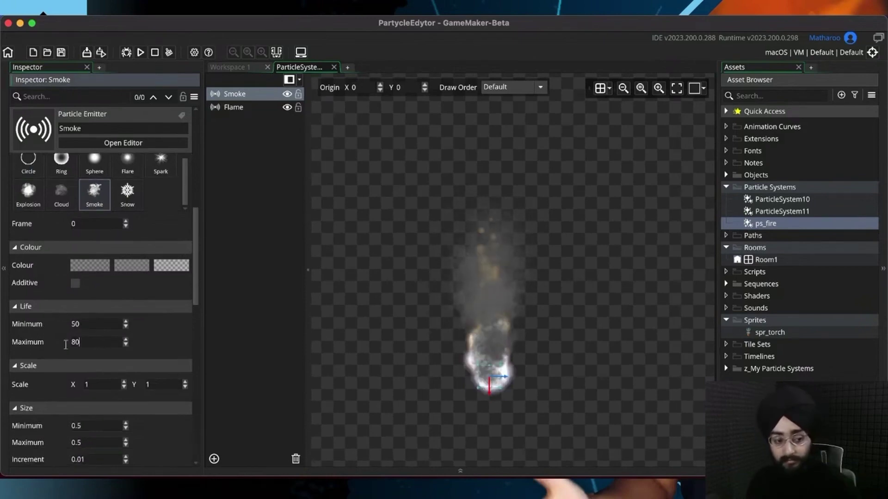
text(00)
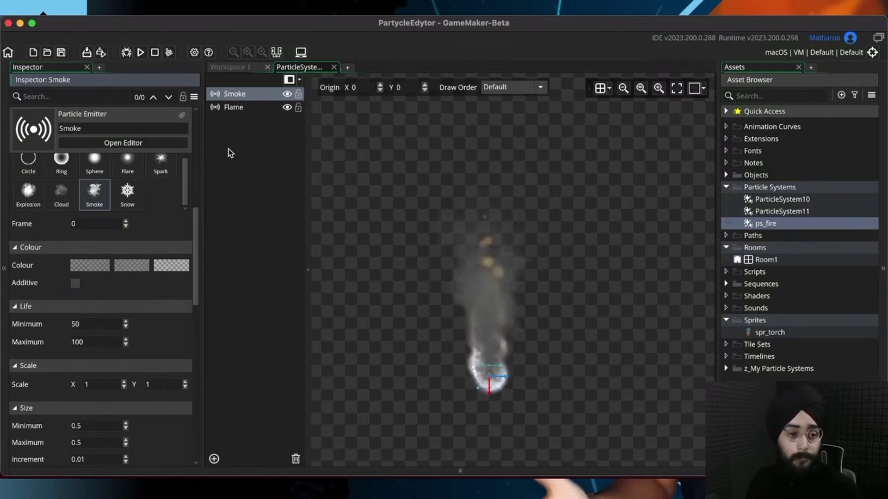
Step: Move the Smoke emitter below the Flame emitter in the emitter order, and save the project
middle_drag(494, 373, 512, 369)
scroll(461, 387, up, 3)
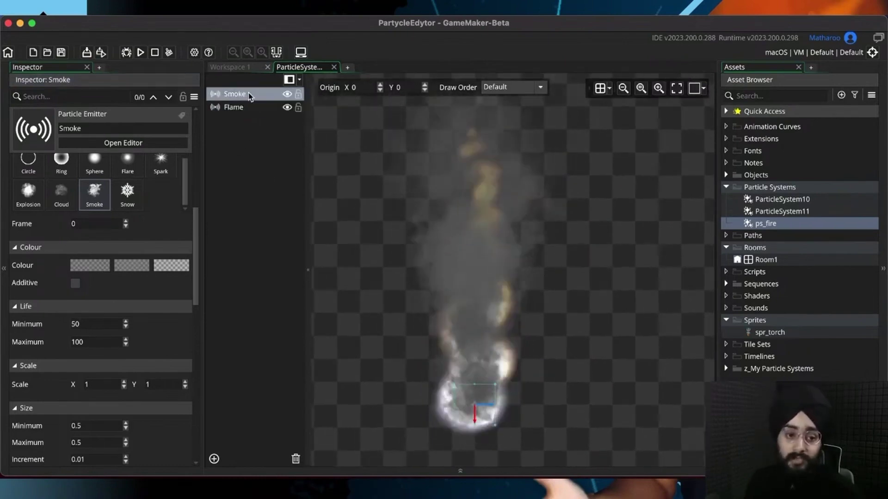
drag(249, 94, 247, 113)
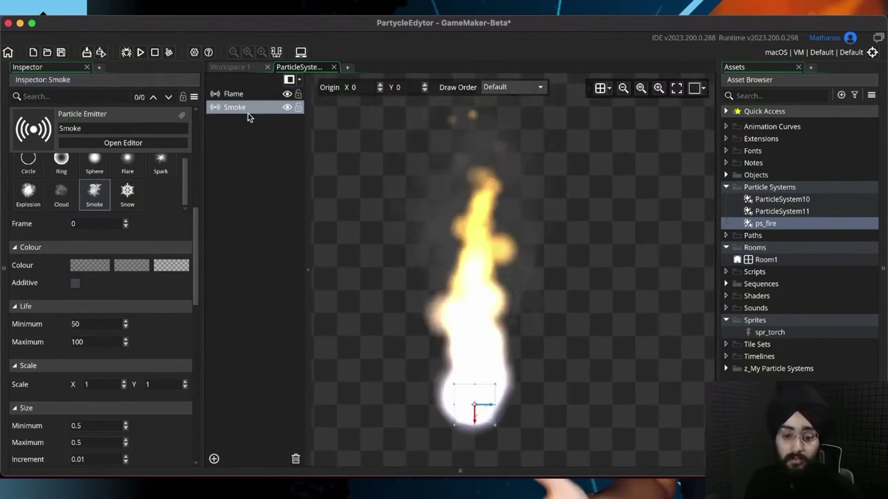
click(241, 134)
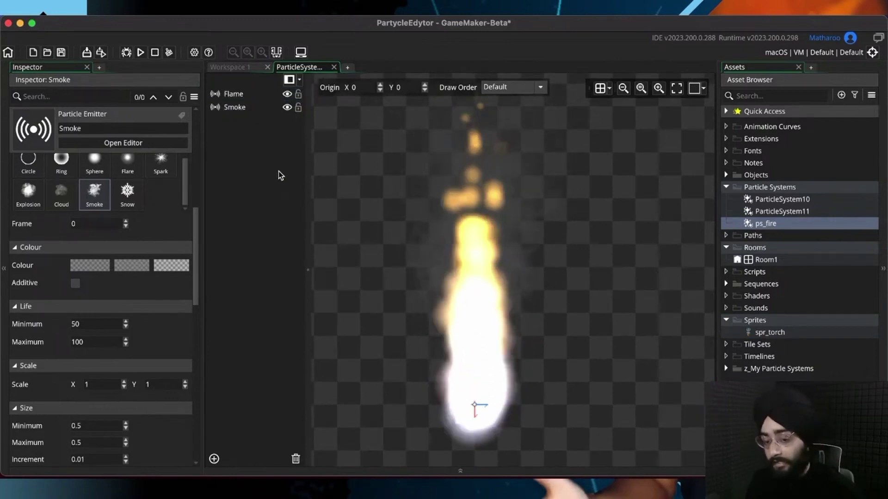
key(super+s)
scroll(534, 282, down, 3)
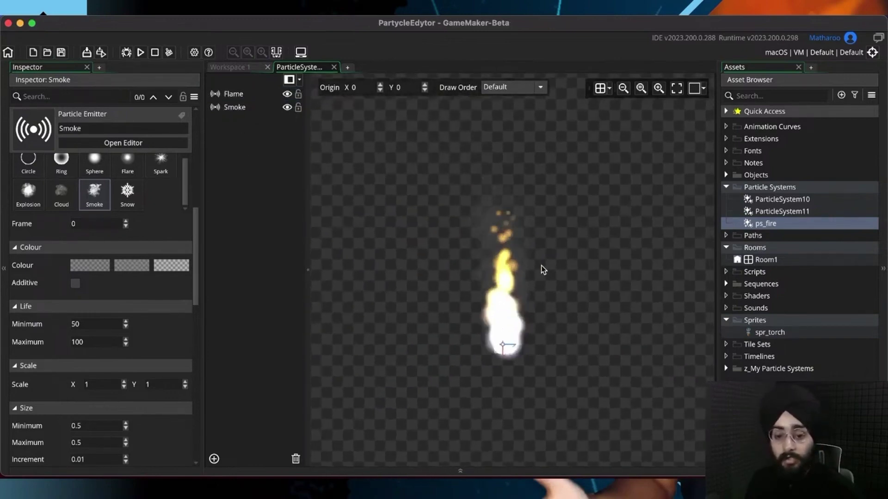
Step: Open Room1 and play its particle preview to examine the fire on the torch and the other particle effects
double_click(796, 265)
scroll(542, 226, up, 3)
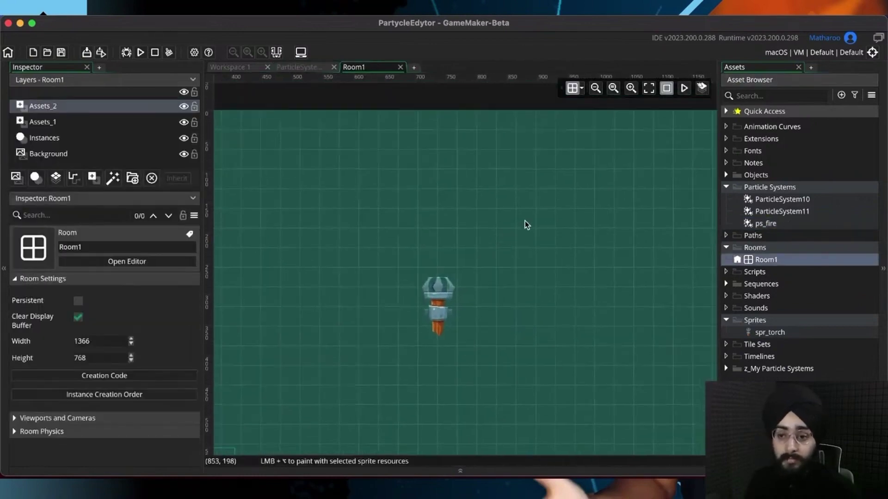
scroll(527, 223, up, 2)
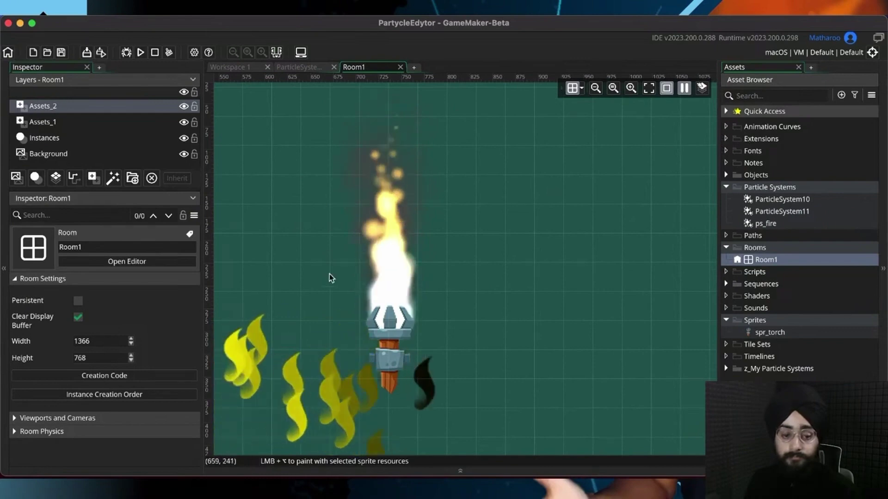
middle_drag(325, 281, 596, 208)
middle_drag(393, 407, 476, 190)
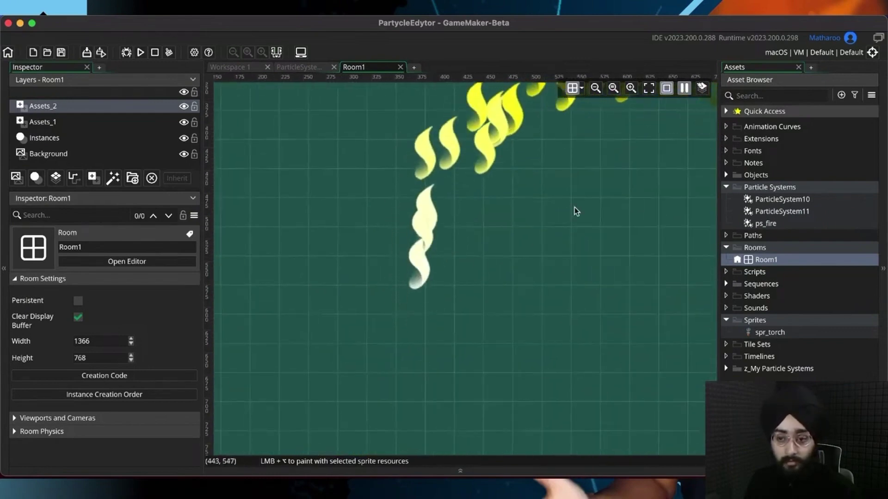
Step: Pause Room1's particle preview and delete the yellow swirl particle effect from the Assets_1 layer
click(684, 88)
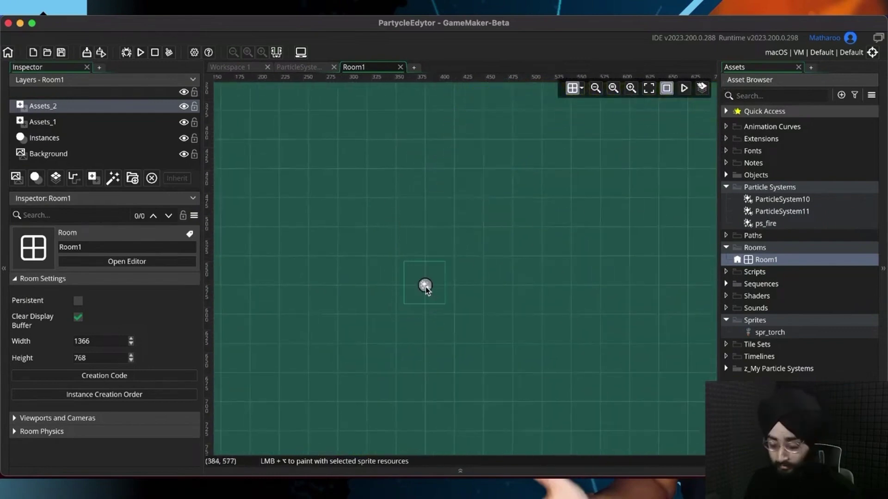
click(96, 126)
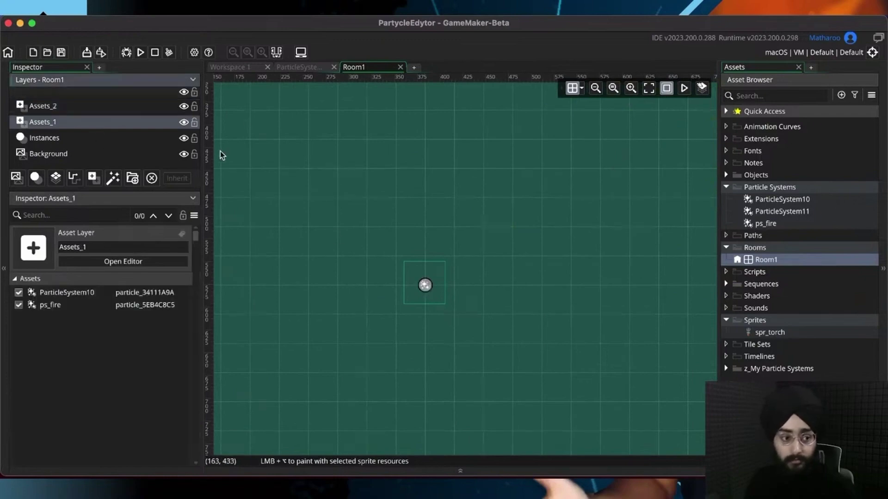
key(Delete)
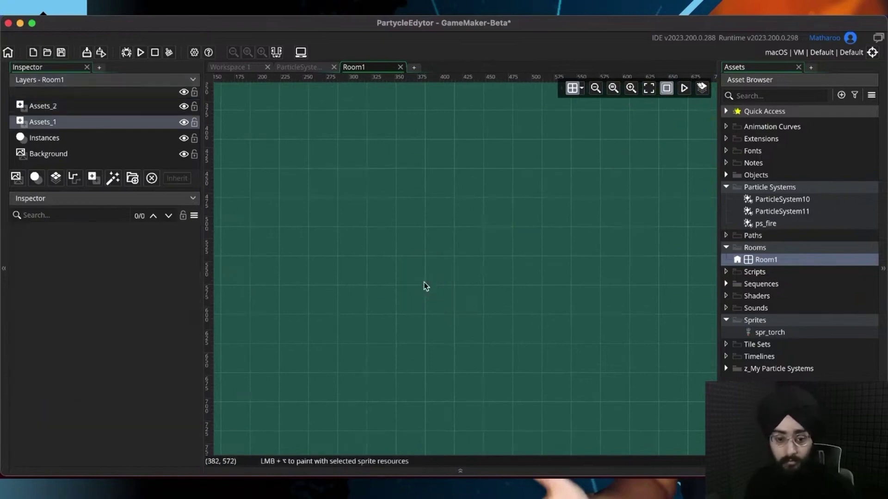
Step: Resume Room1's particle preview with the Assets_2 layer selected, and close the room to return to the fire particle system
click(146, 125)
click(143, 108)
scroll(600, 194, up, 6)
scroll(600, 193, right, 6)
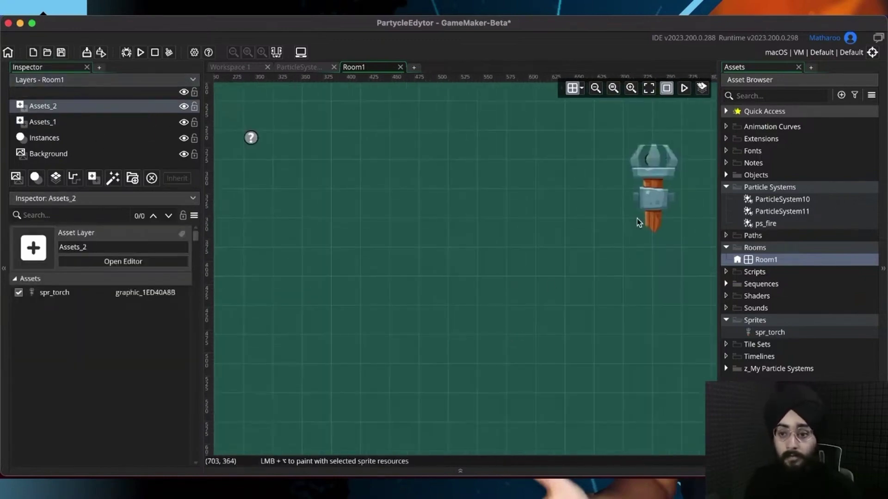
click(684, 88)
middle_click(368, 67)
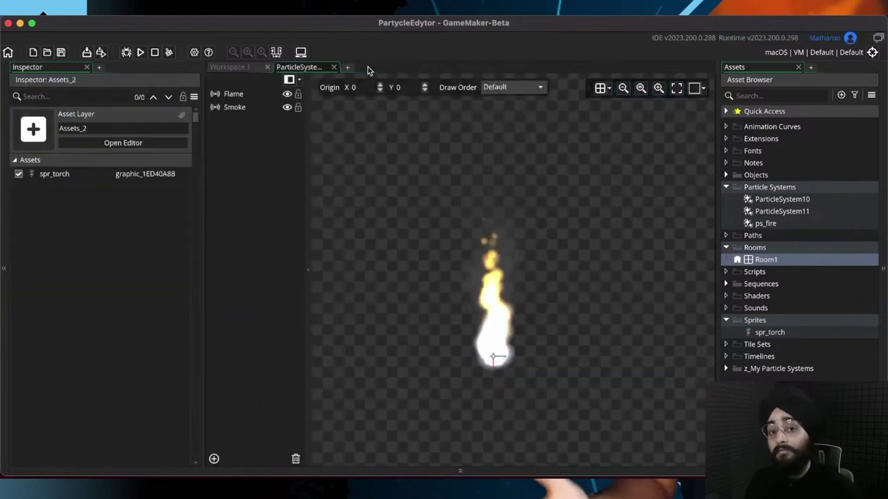
Step: Add a new emitter to the fire particle system and rename it Embers
click(214, 459)
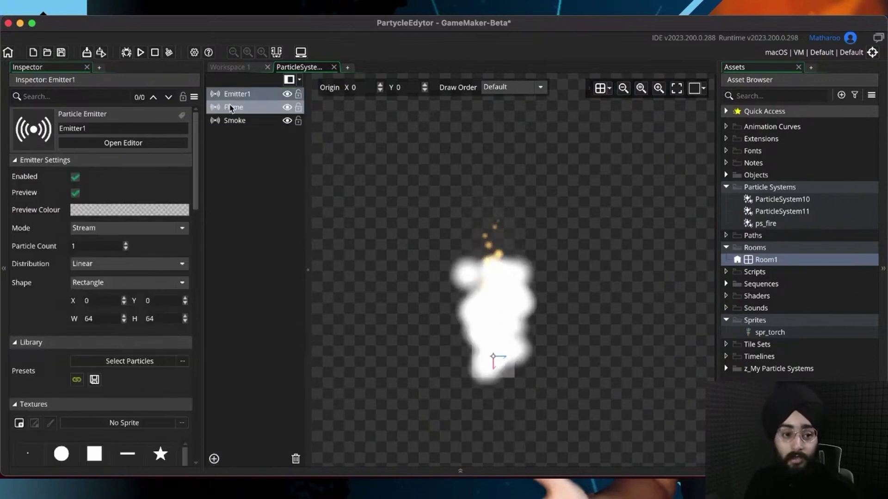
right_click(237, 95)
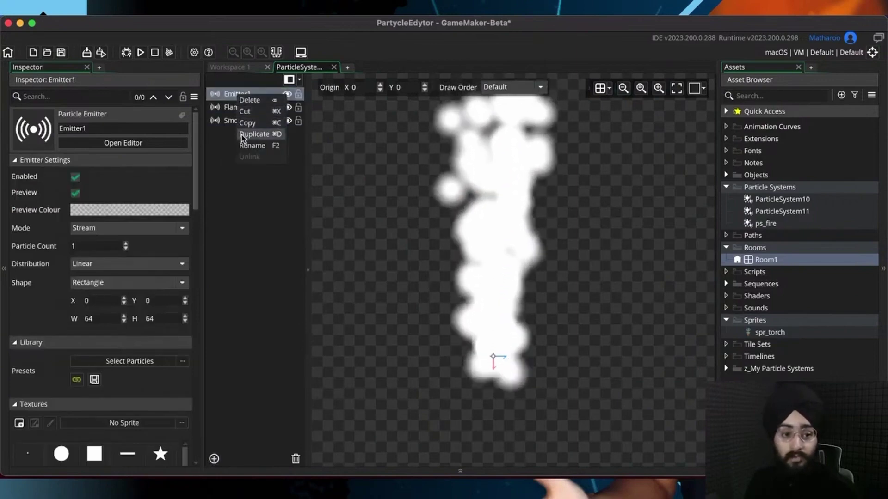
click(245, 146)
text(Embers)
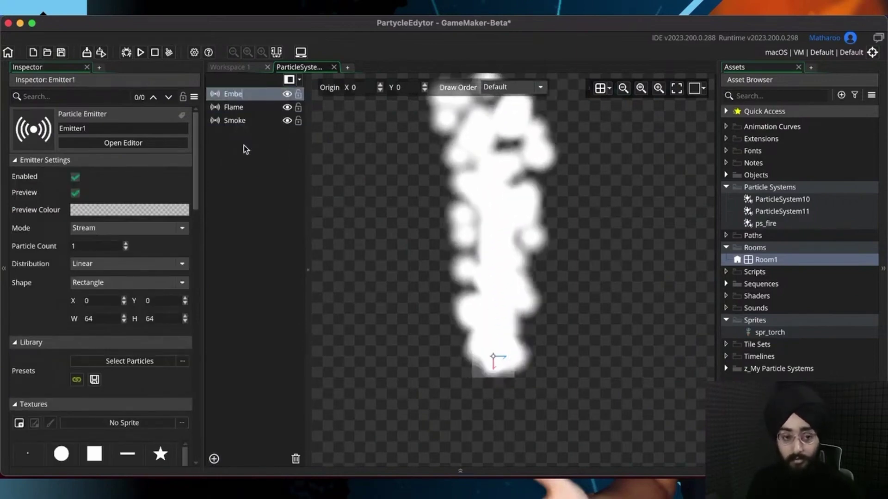
key(Return)
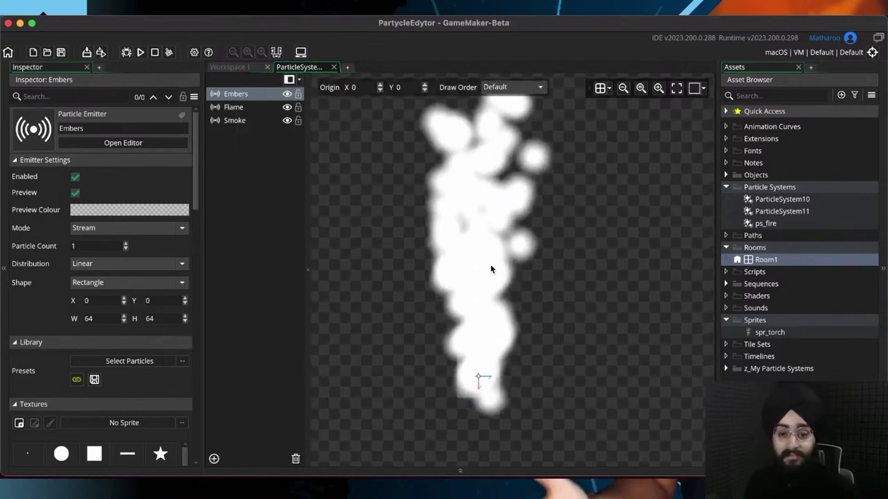
Step: Give the Embers emitter the Pixel texture, with a minimum speed of 1 and a maximum speed of 3, and save the project
scroll(123, 326, down, 5)
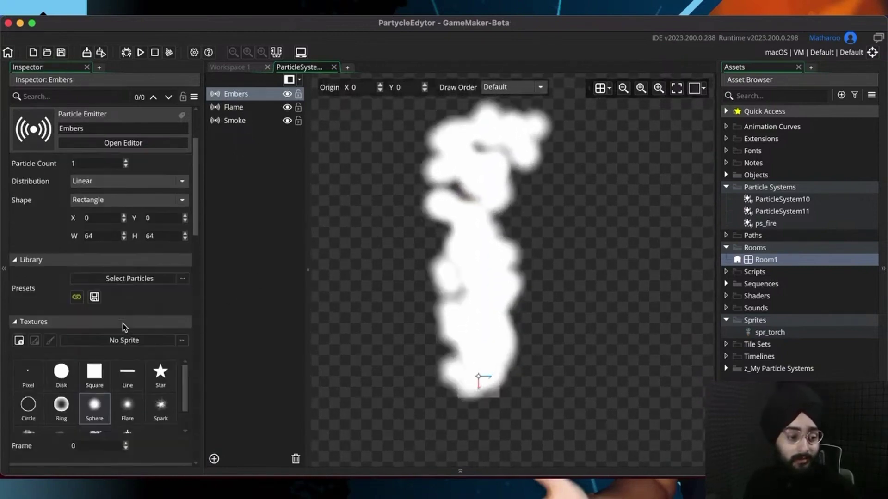
click(28, 326)
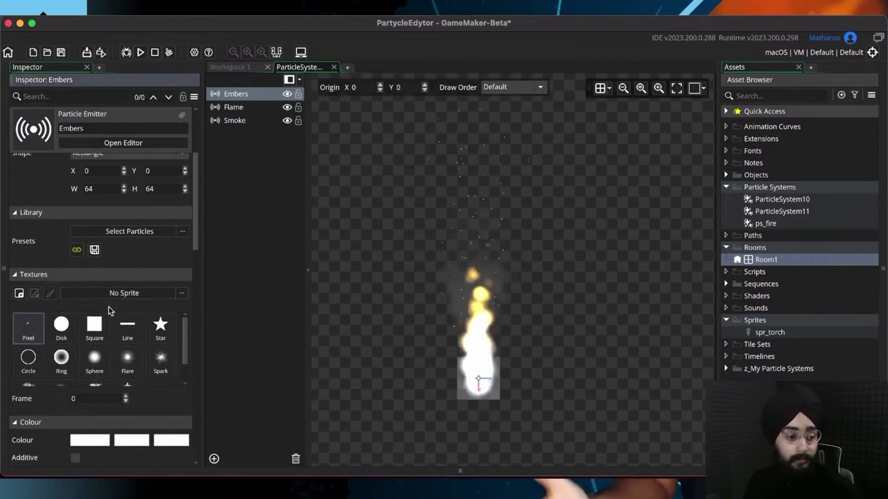
scroll(96, 245, down, 10)
scroll(96, 245, down, 5)
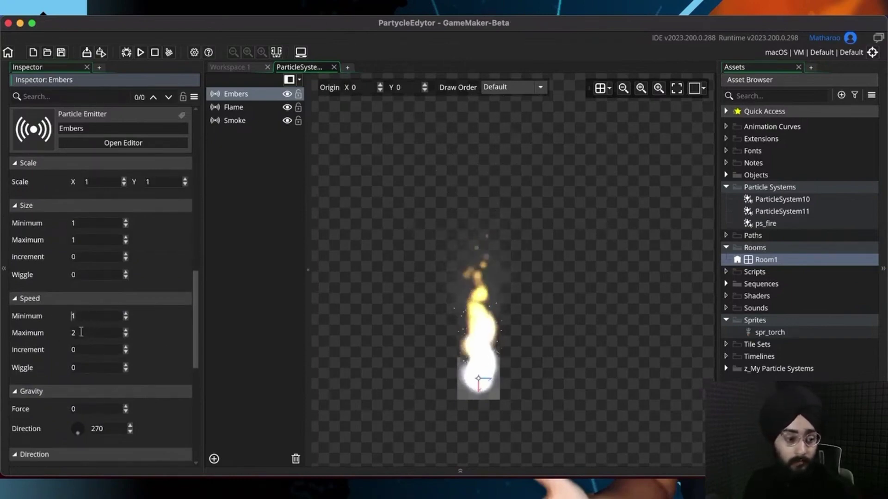
key(super+s)
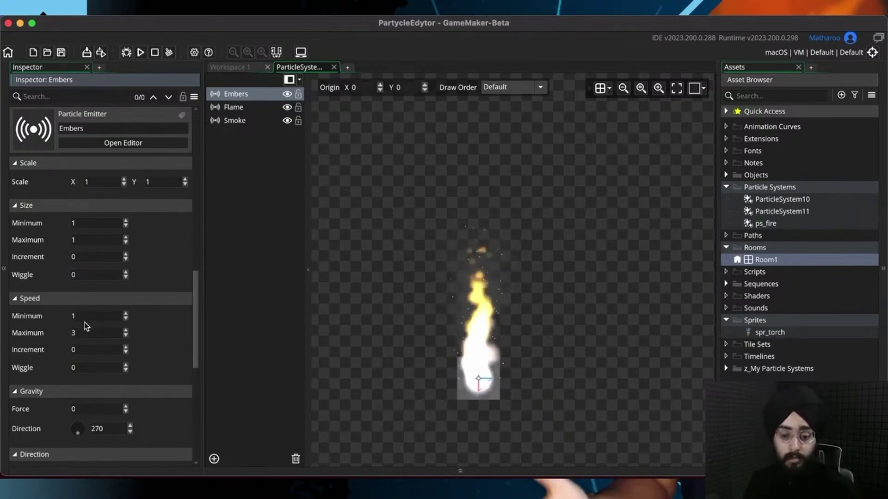
Step: Shrink the Embers emitter's region to fit within the base of the flame, and save the project
middle_drag(387, 332, 386, 262)
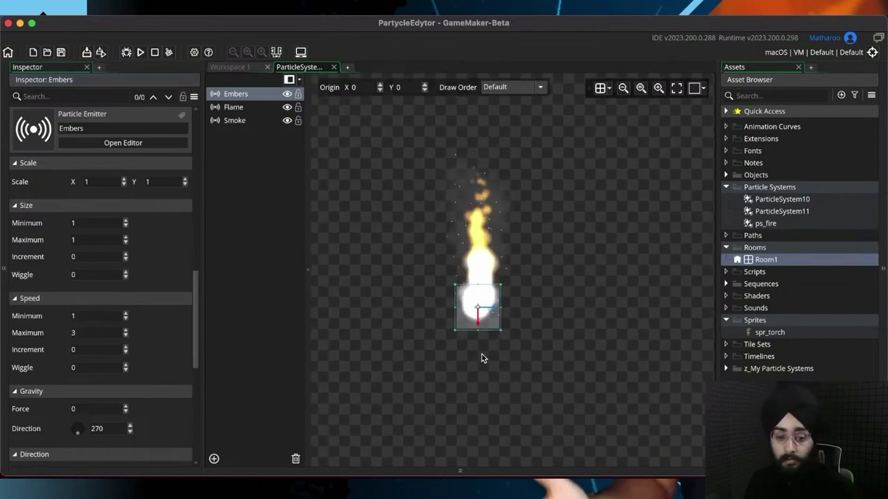
scroll(481, 356, up, 3)
drag(426, 208, 450, 230)
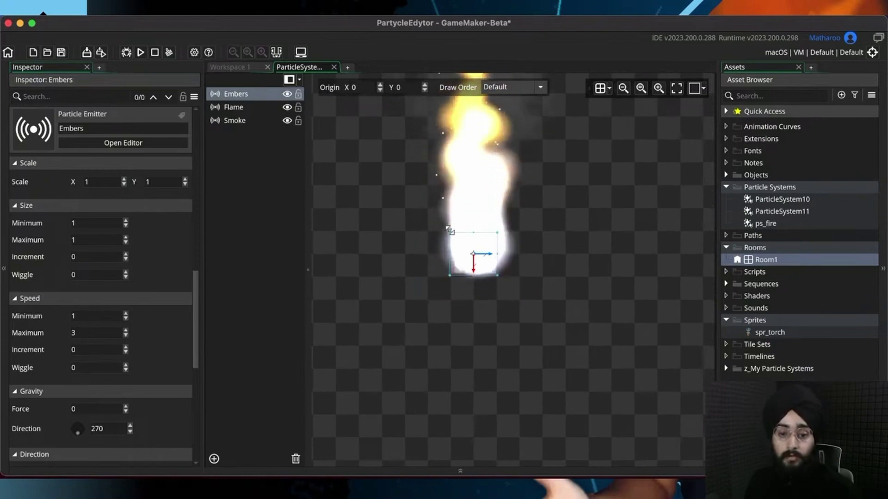
click(406, 223)
middle_drag(459, 237, 460, 362)
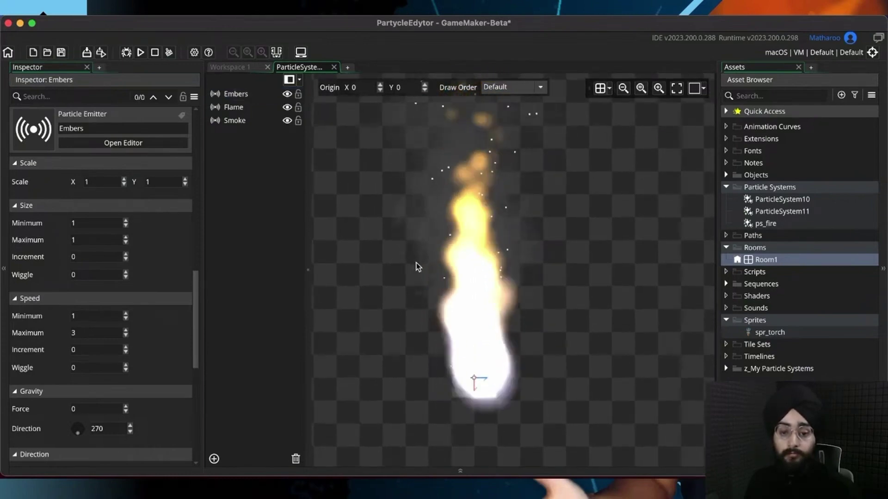
scroll(416, 259, down, 3)
middle_drag(419, 224, 425, 271)
key(super+s)
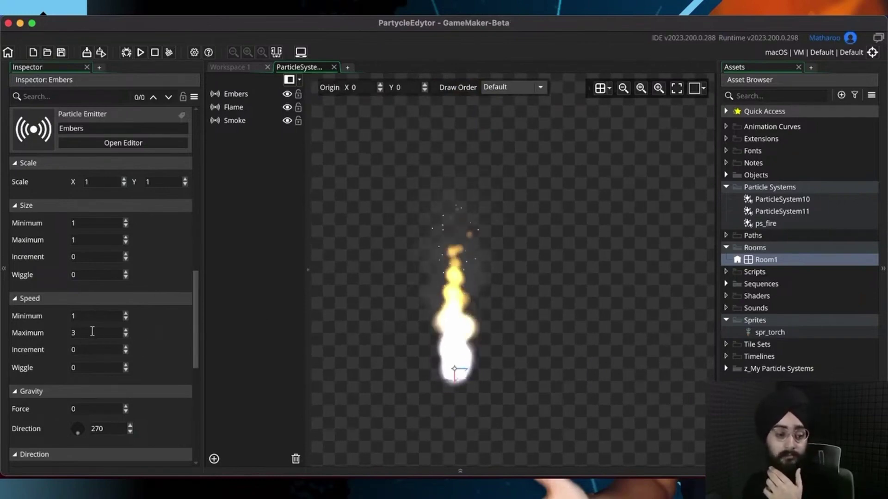
Step: Set the Embers emitter's maximum speed to 5 and its particle life to a minimum of 30 and a maximum of 50, and save
drag(93, 332, 43, 336)
text(5)
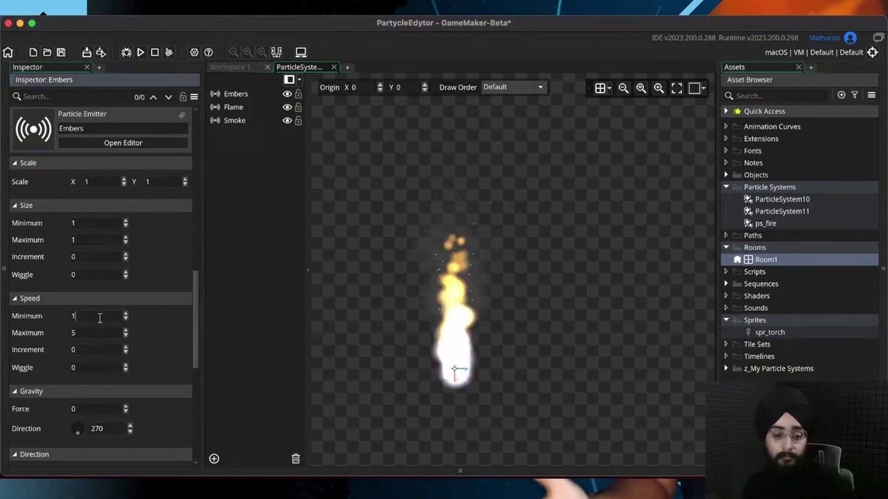
scroll(138, 378, up, 5)
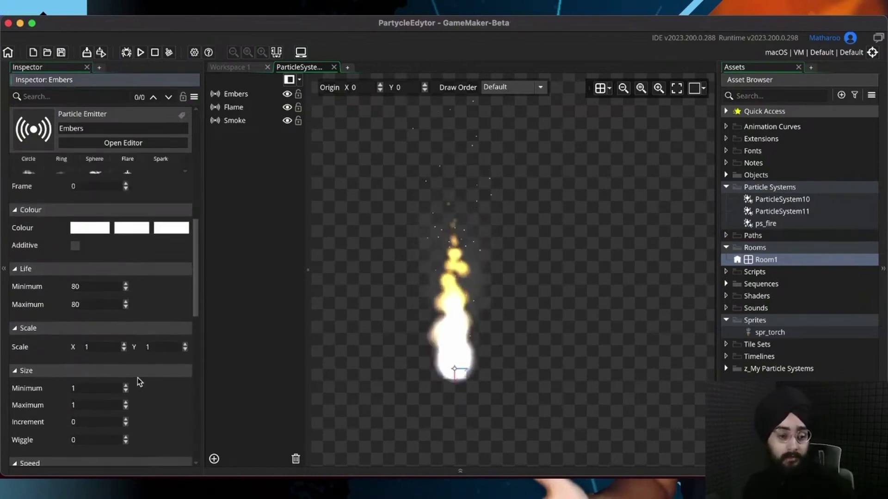
scroll(137, 378, up, 1)
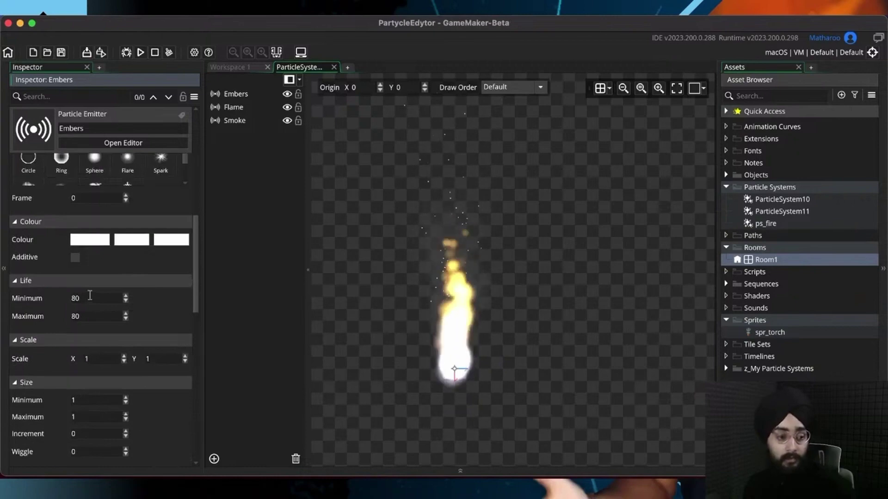
drag(89, 294, 21, 301)
text(30)
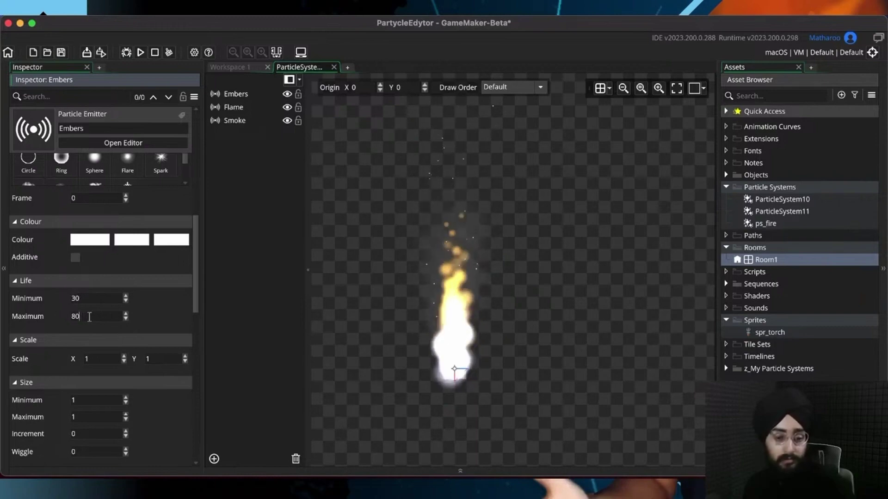
text(50)
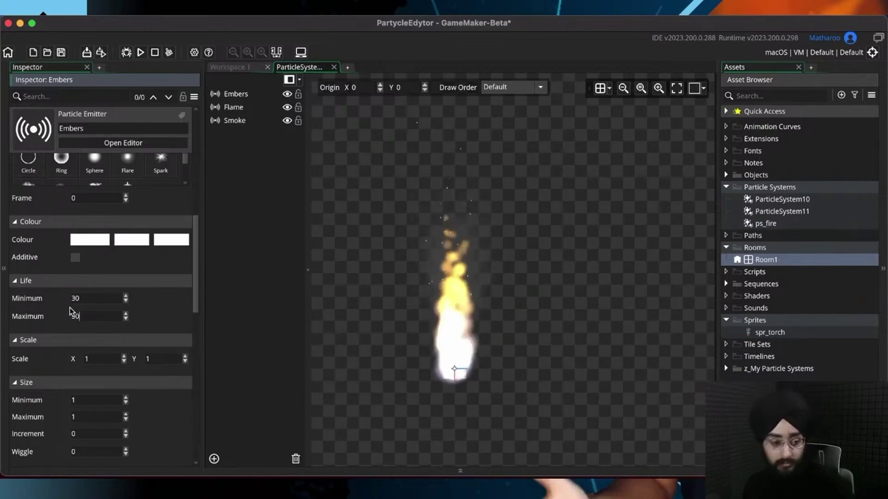
key(super+s)
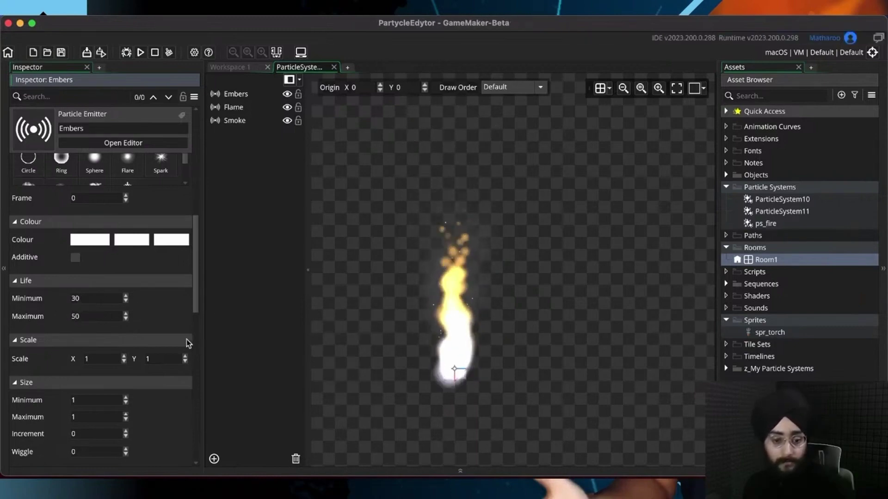
middle_drag(447, 323, 441, 302)
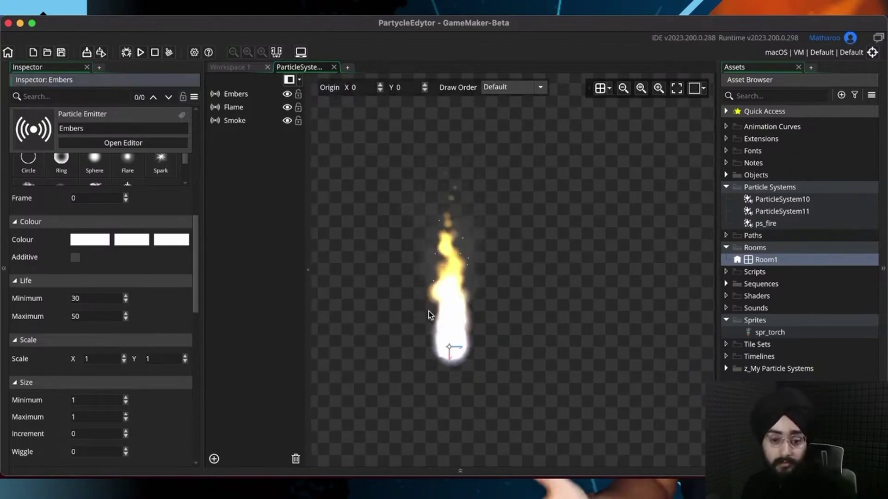
Step: Set the Embers emitter's direction to a minimum of 60 and a maximum of 120, and save the project
scroll(119, 328, down, 6)
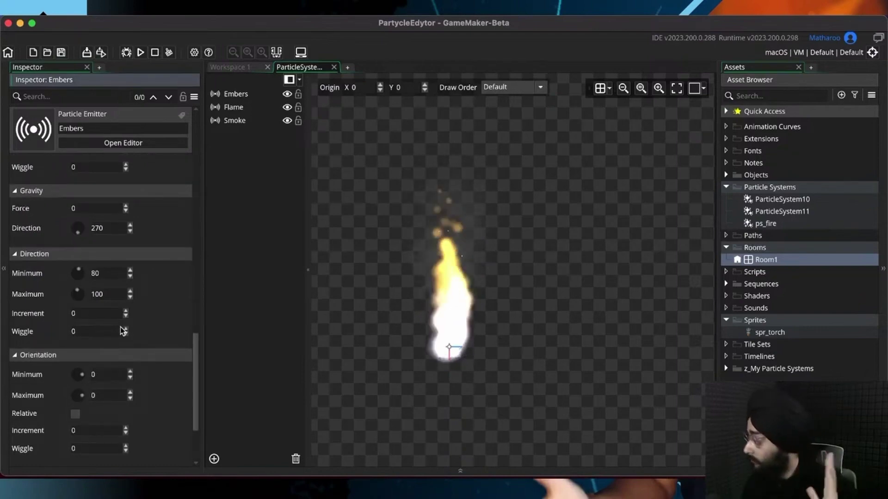
scroll(140, 341, down, 2)
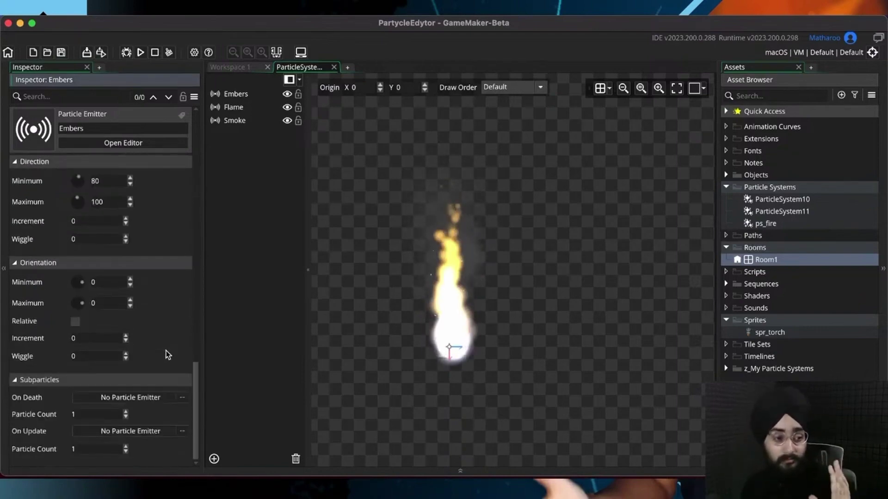
scroll(160, 346, up, 1)
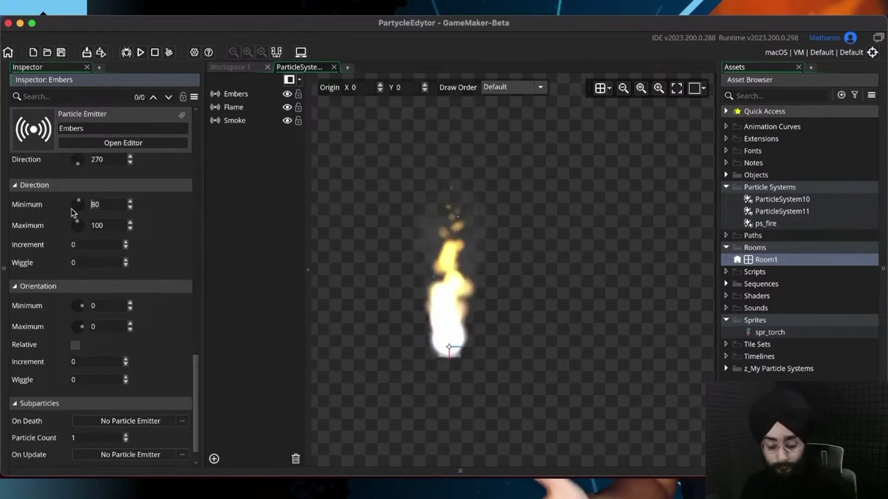
text(60)
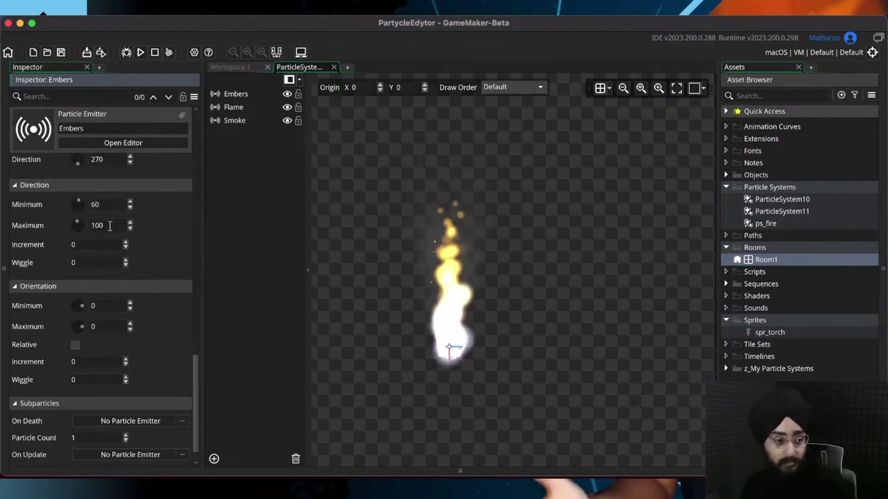
double_click(97, 225)
text(120)
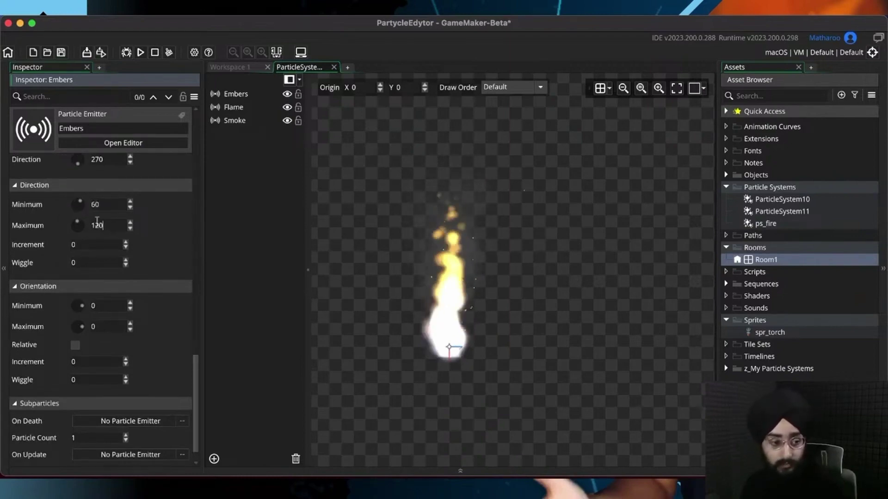
click(106, 208)
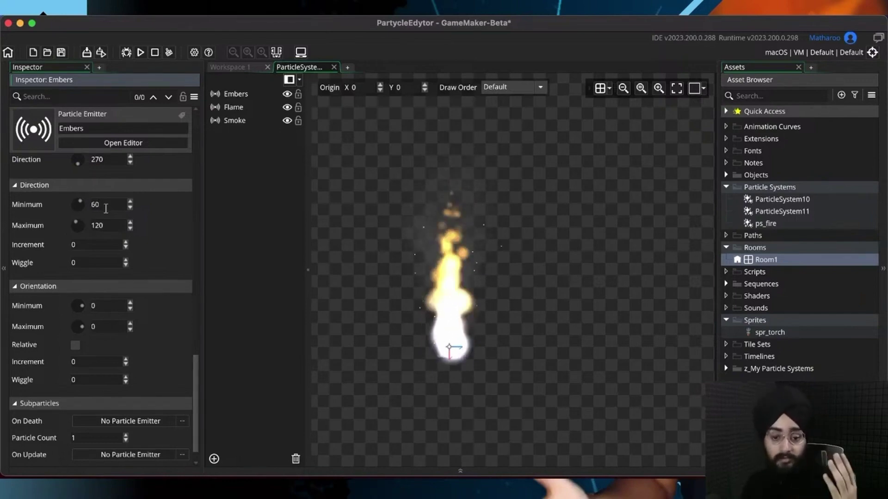
middle_drag(479, 343, 481, 285)
key(super+s)
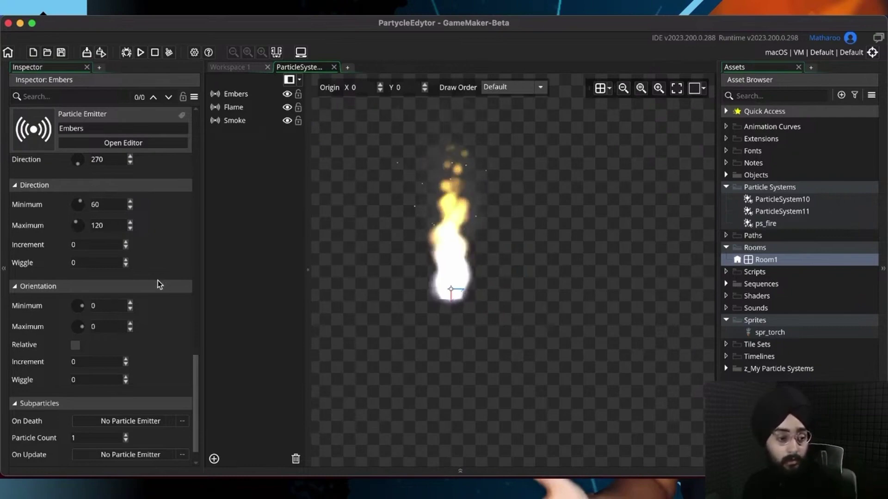
Step: Set the Embers emitter's direction wiggle to 20, and save the project
click(94, 263)
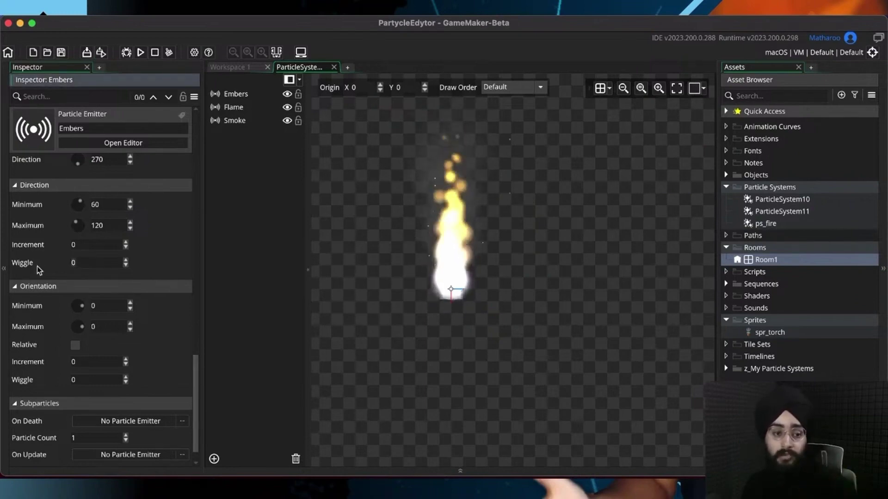
text(5)
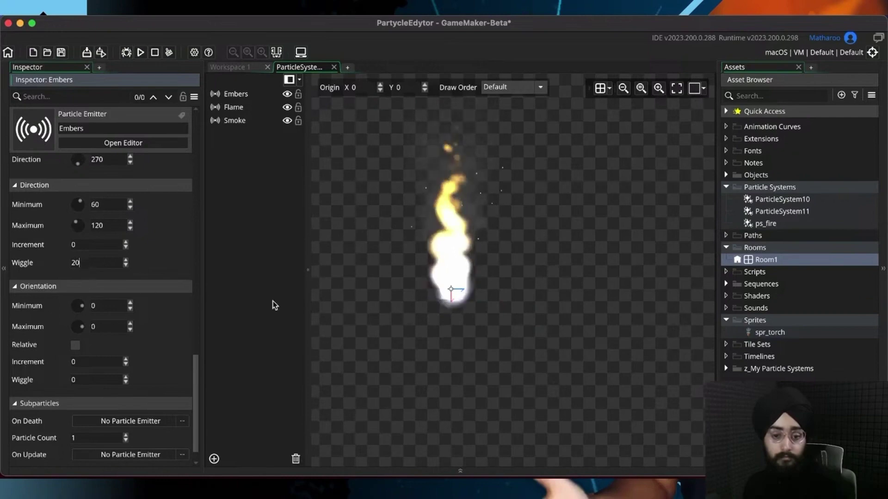
key(super+s)
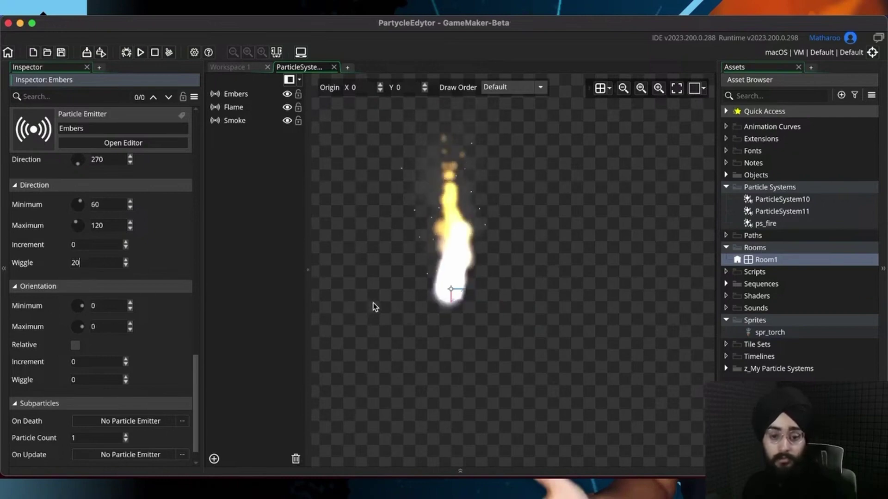
Step: Adjust the Smoke emitter's region so it fits within the base of the flame
click(443, 286)
scroll(442, 314, up, 2)
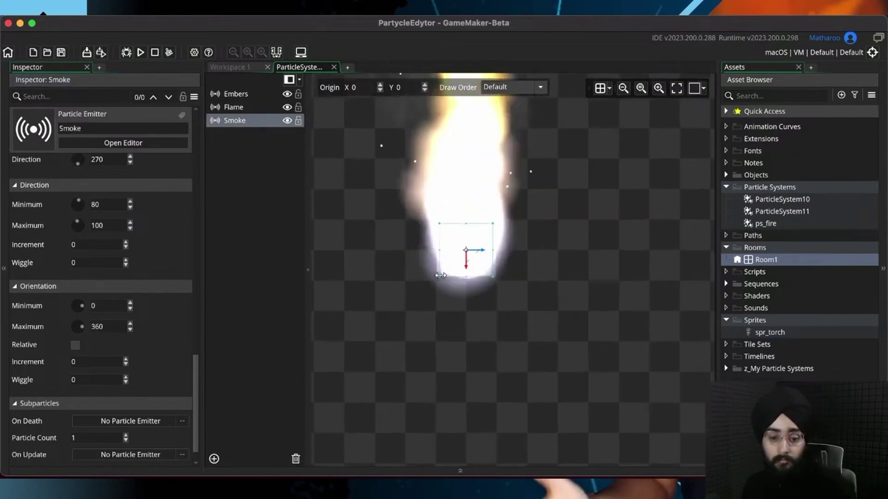
drag(441, 275, 420, 297)
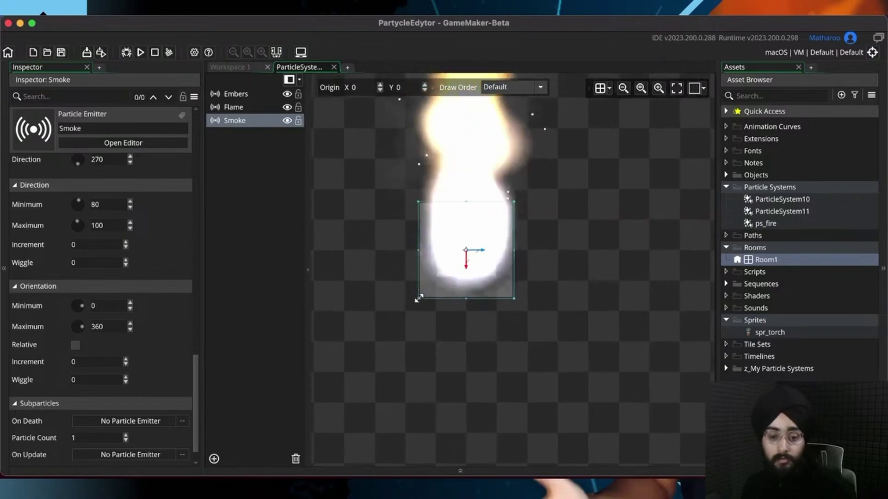
click(388, 299)
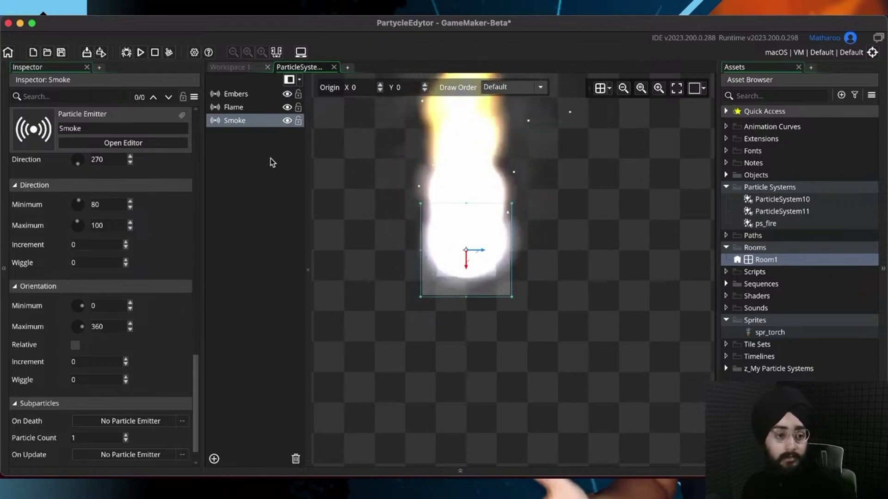
drag(421, 294, 431, 285)
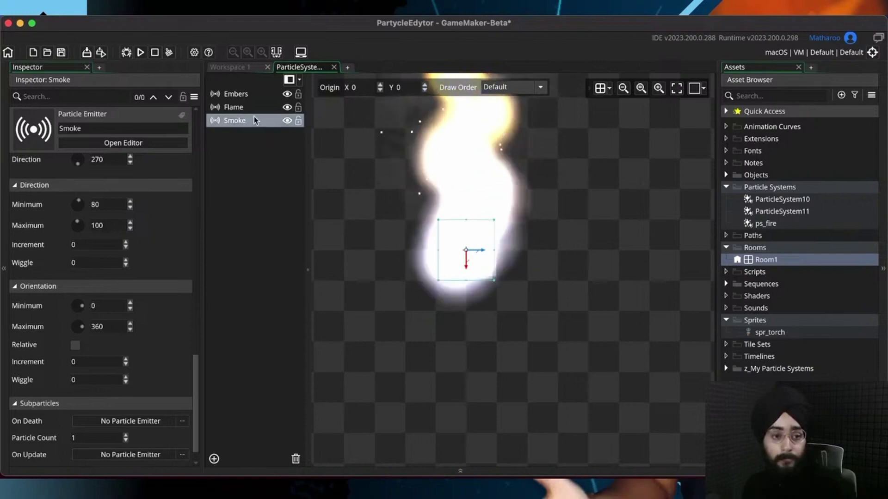
Step: Enlarge the Embers emitter's region to about 45 by 38, set its distribution to Gaussian, and save the project
click(240, 95)
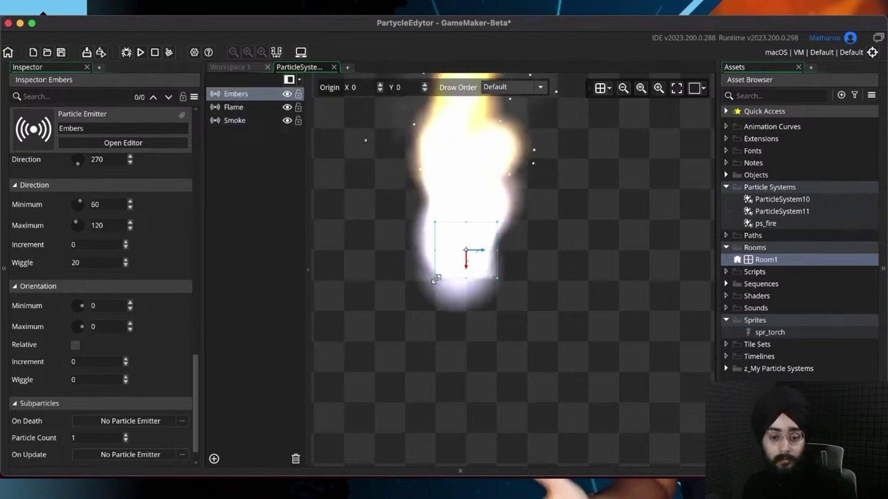
drag(434, 278, 419, 289)
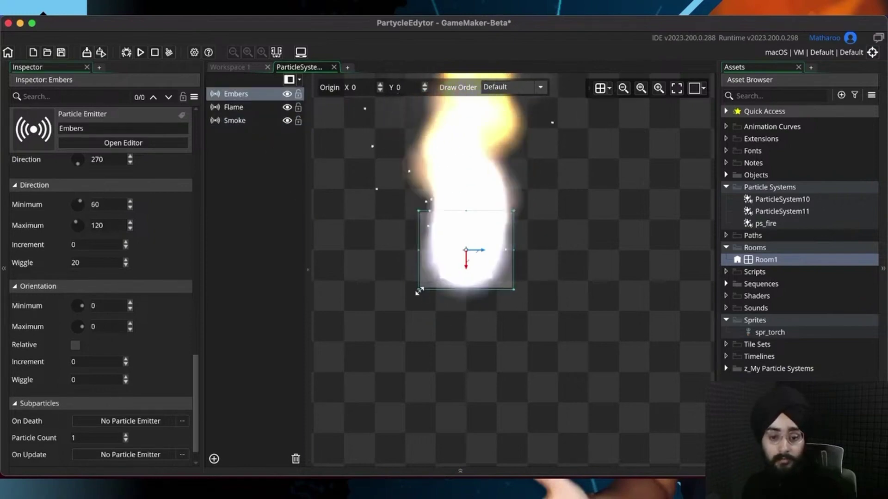
scroll(173, 336, up, 15)
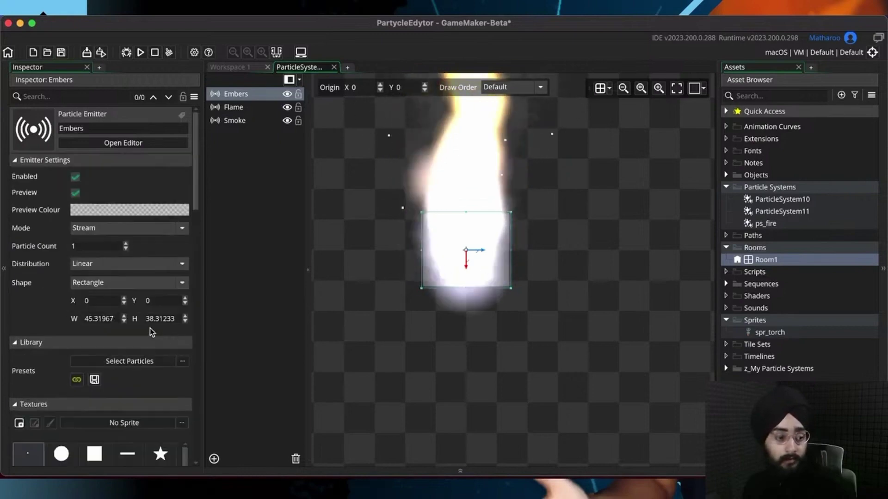
click(124, 264)
click(123, 287)
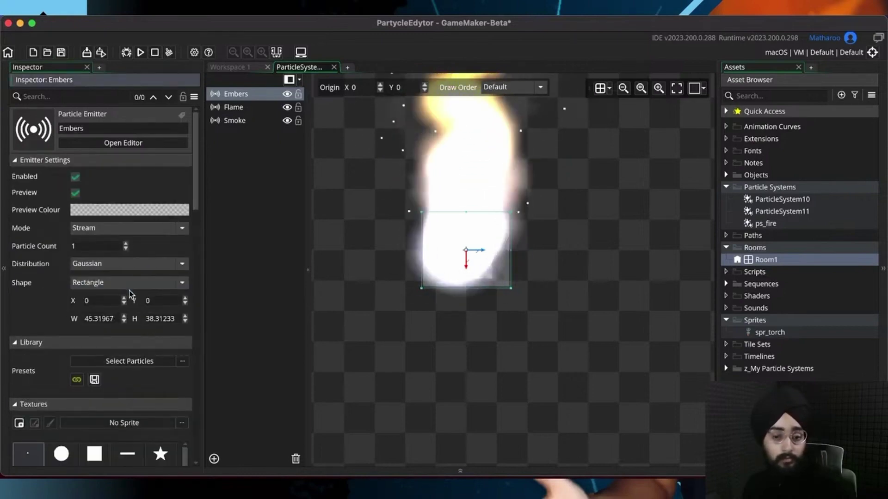
click(245, 285)
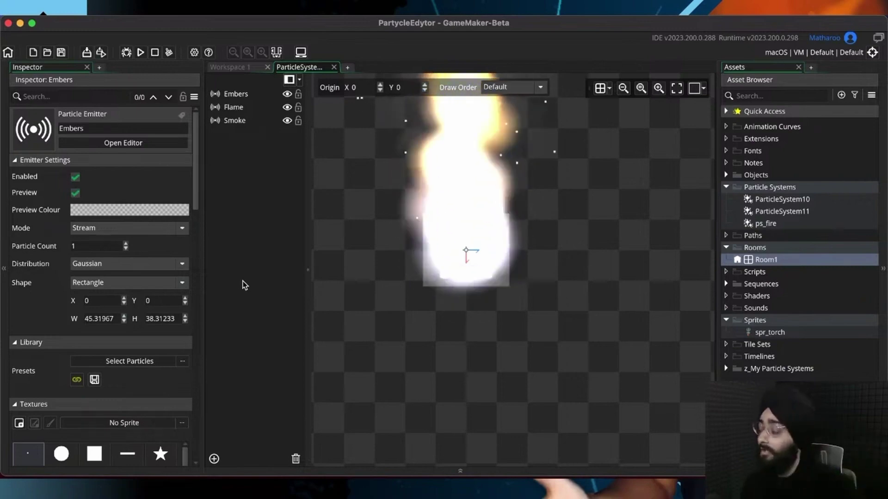
Step: Set the Embers emitter's middle colour to orange and its final colour to black
scroll(399, 289, down, 3)
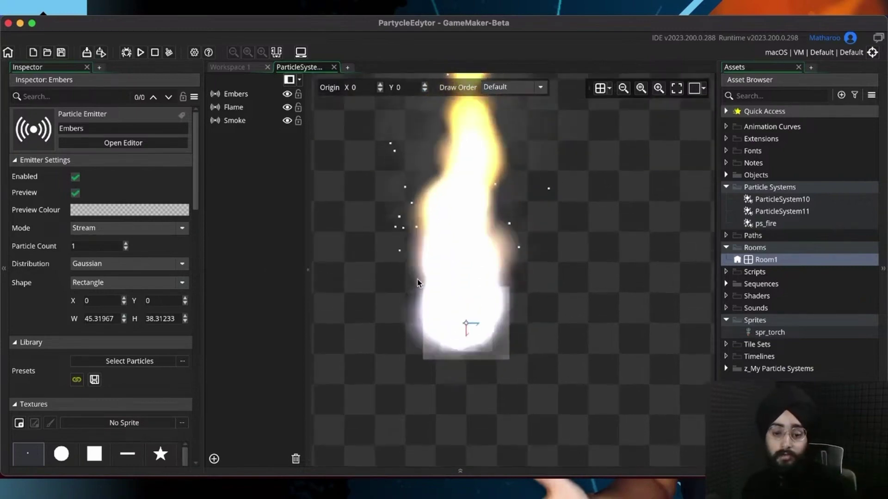
middle_drag(399, 289, 401, 307)
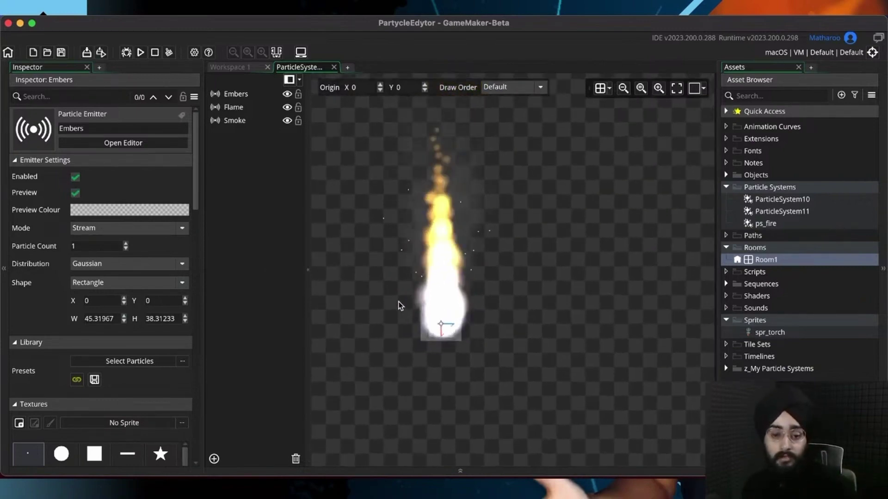
scroll(117, 331, down, 5)
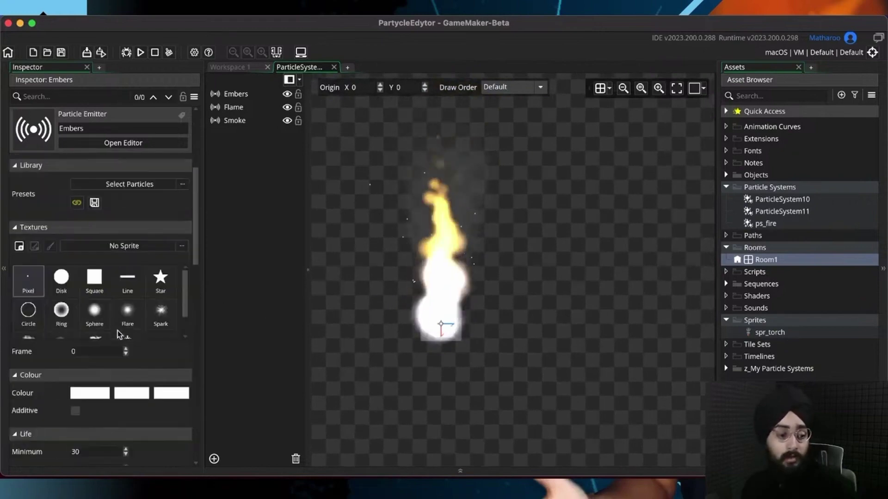
scroll(140, 413, down, 3)
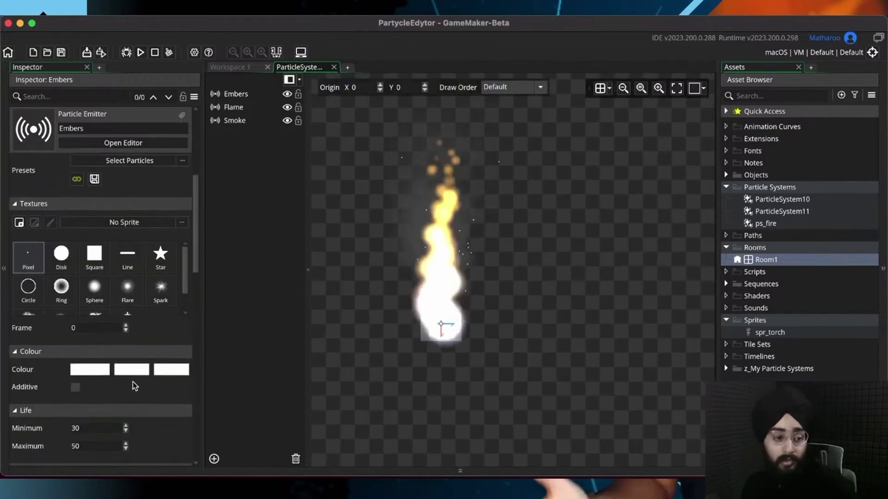
click(131, 311)
click(37, 80)
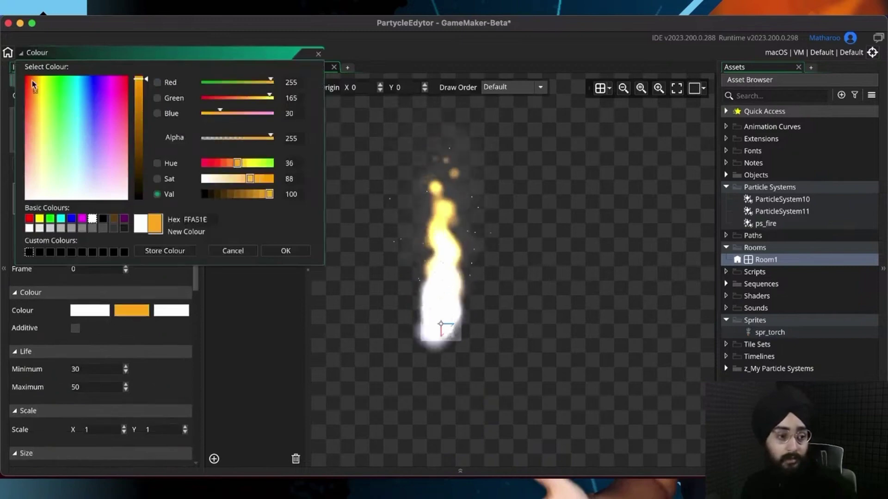
click(294, 251)
click(171, 311)
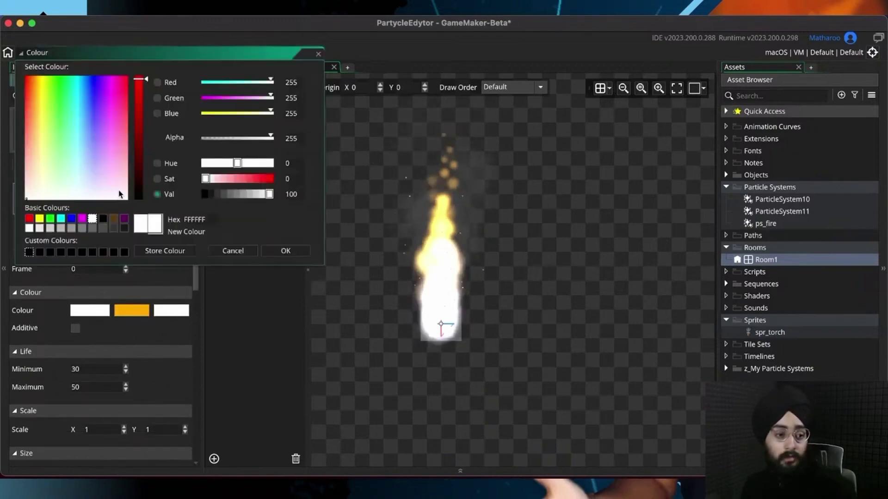
drag(138, 185, 139, 199)
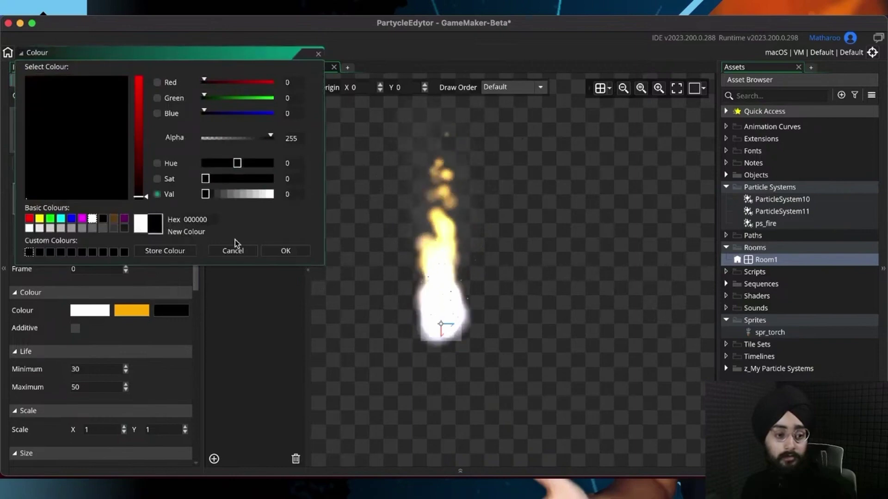
click(294, 251)
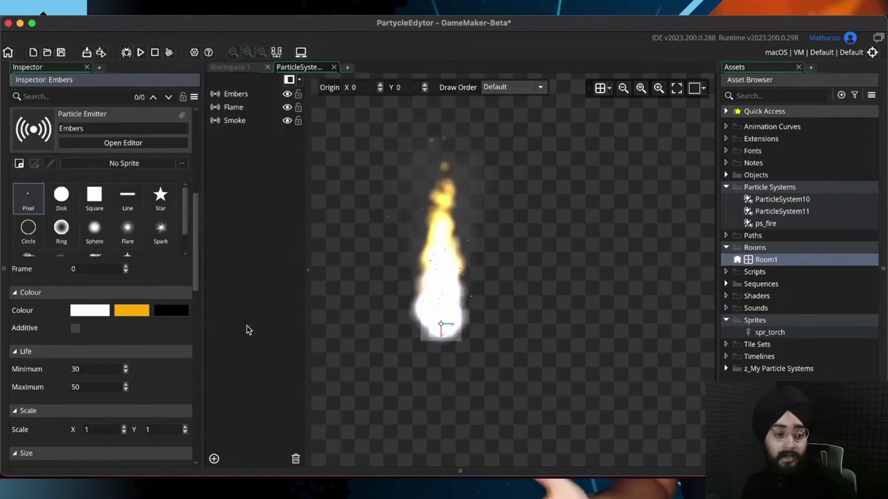
Step: Enable additive blending for the Embers emitter, change its middle colour to FFC235, and save the project
click(75, 328)
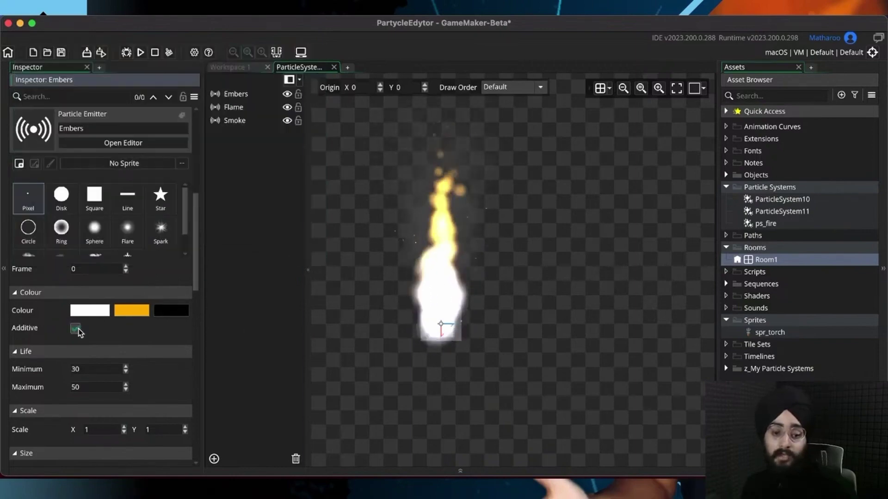
click(126, 313)
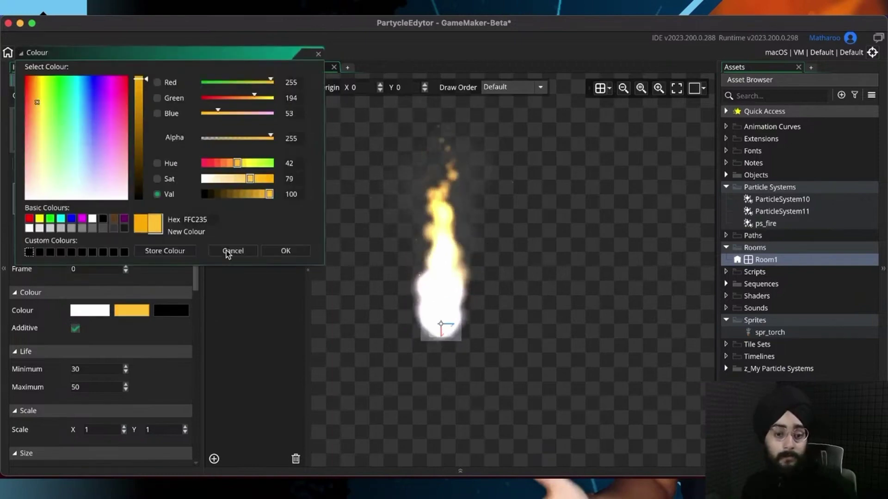
click(286, 252)
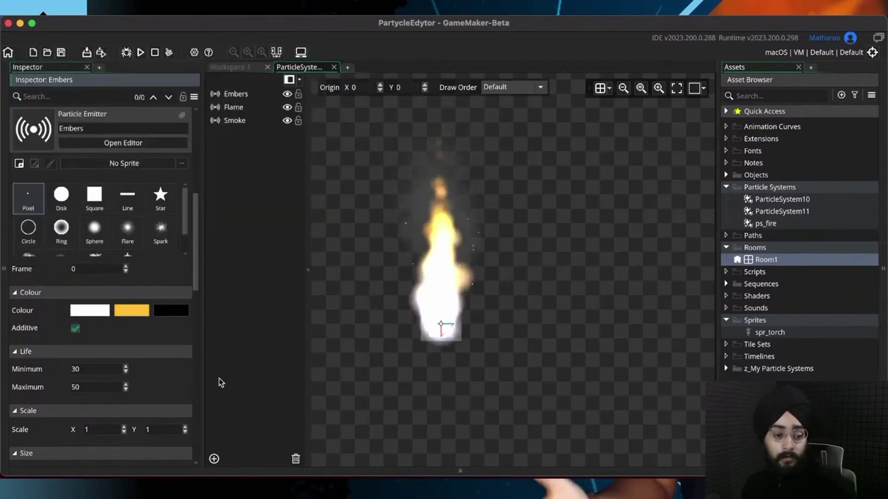
click(142, 352)
scroll(143, 347, down, 5)
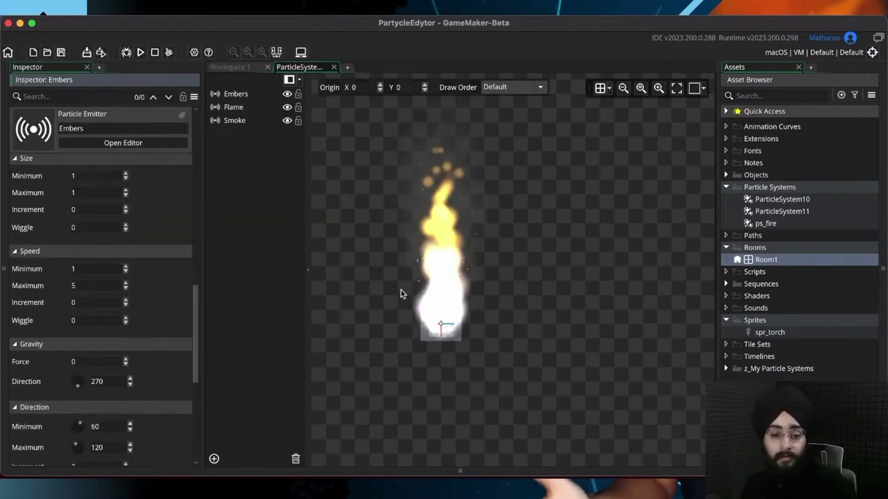
middle_drag(376, 246, 386, 288)
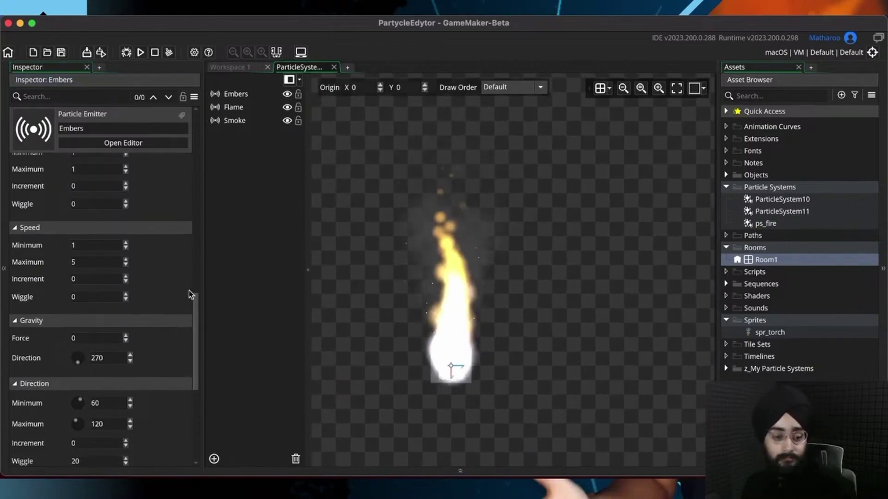
scroll(189, 291, down, 2)
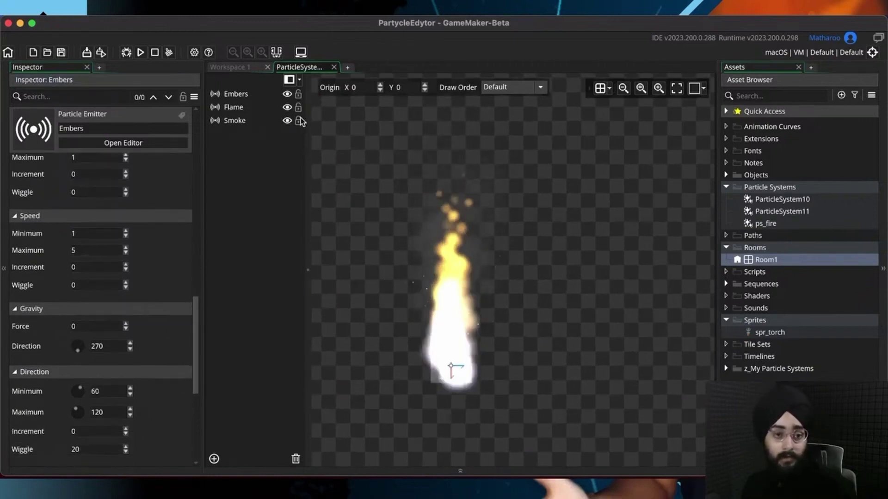
Step: Open Room1 to examine the placed torch sprite, and close the room again
double_click(798, 262)
scroll(570, 227, up, 10)
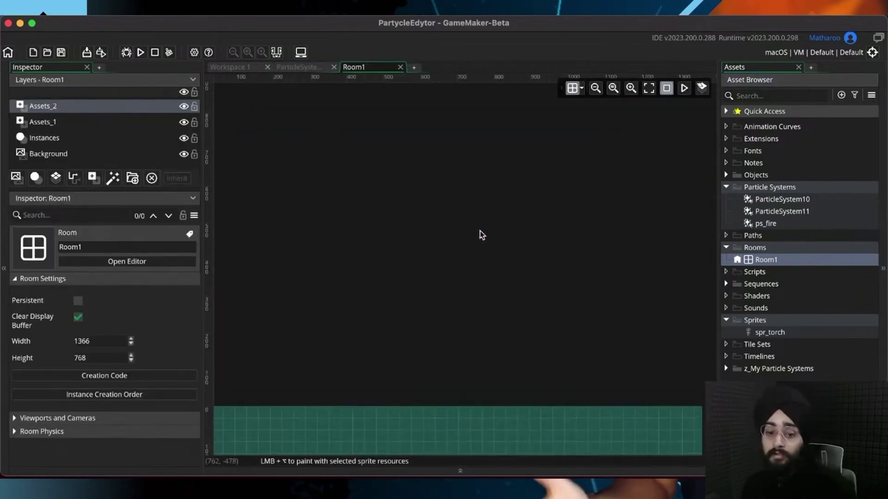
scroll(480, 205, down, 6)
scroll(472, 206, down, 6)
super+scroll(520, 212, up, 3)
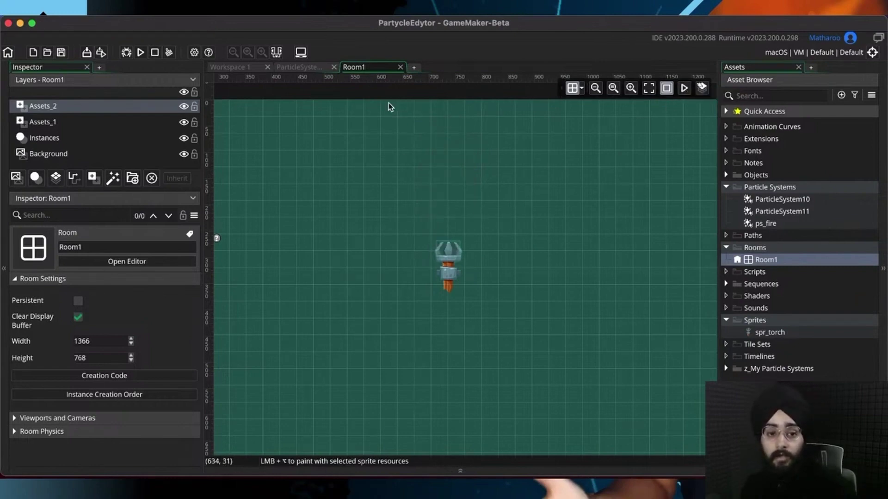
middle_click(365, 67)
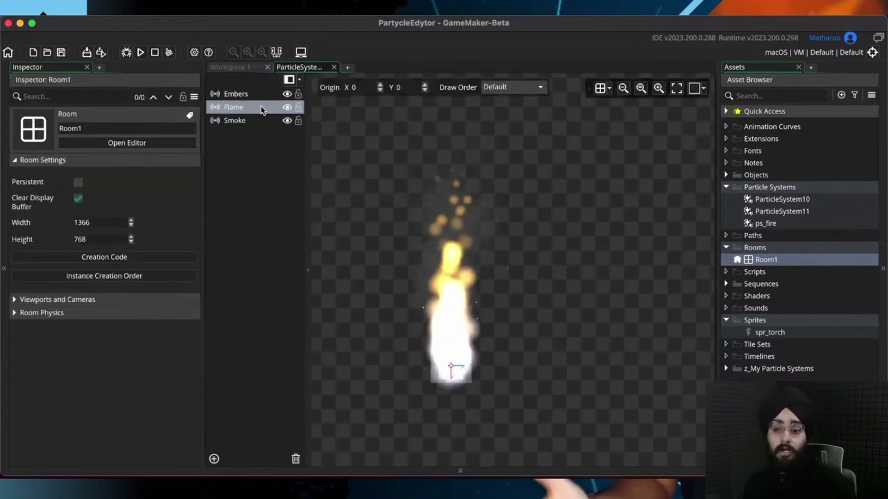
click(267, 96)
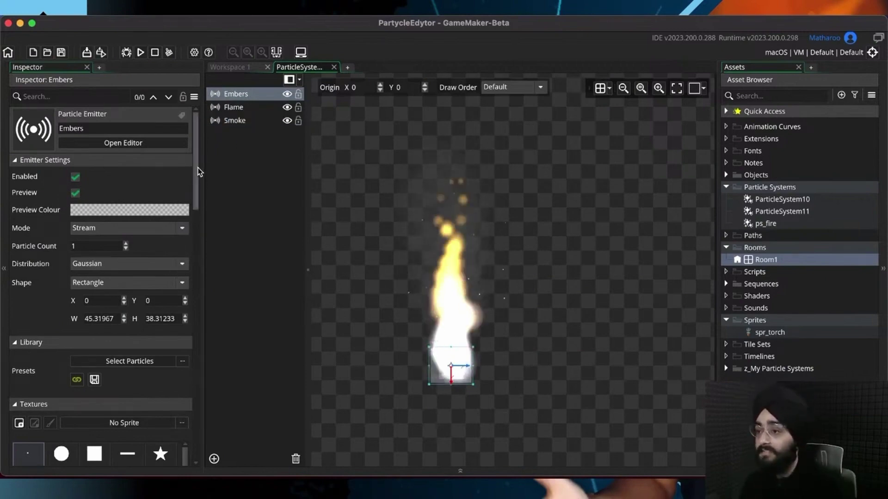
mouse_move(196, 173)
mouse_down()
mouse_move(194, 265)
mouse_move(196, 169)
mouse_up()
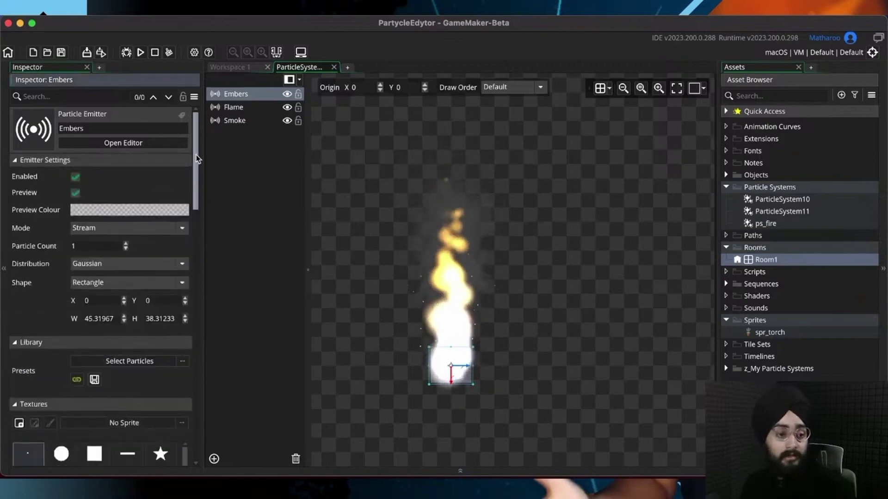
click(230, 163)
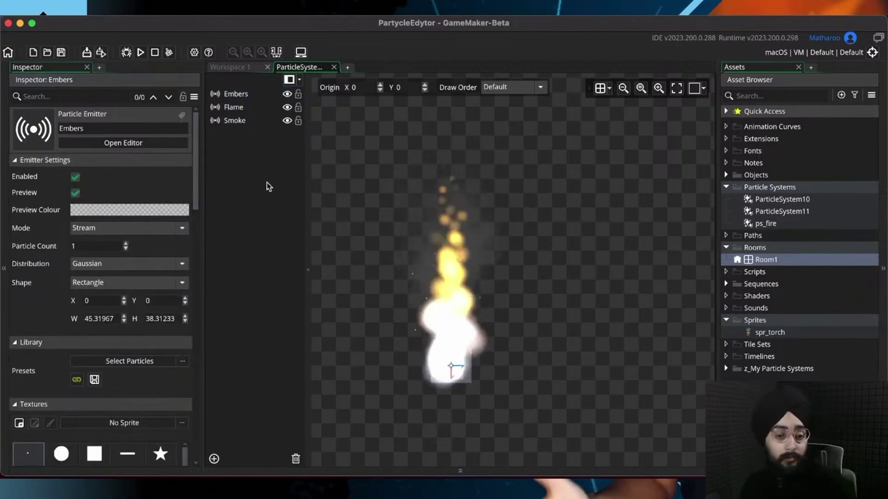
Step: Create a new particle system named ps_bigfire, and return to the torch fire particle system
click(770, 187)
click(841, 95)
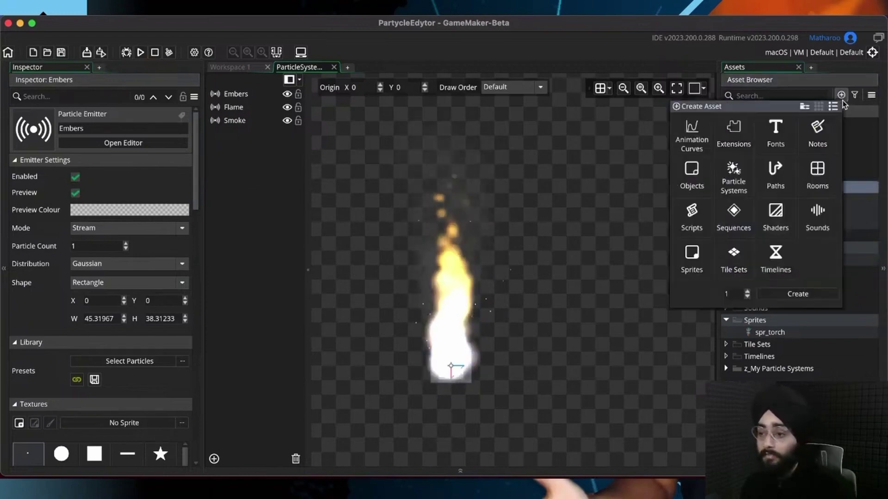
double_click(733, 178)
text(ps)
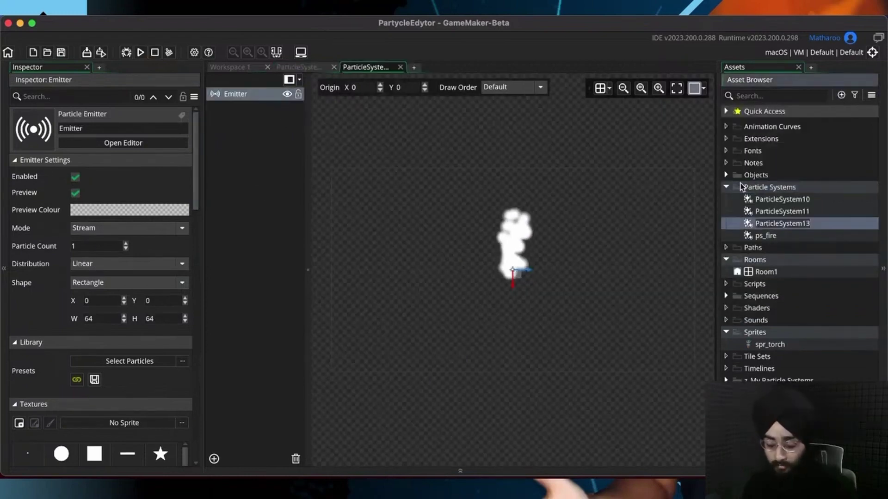
text(_bigfire)
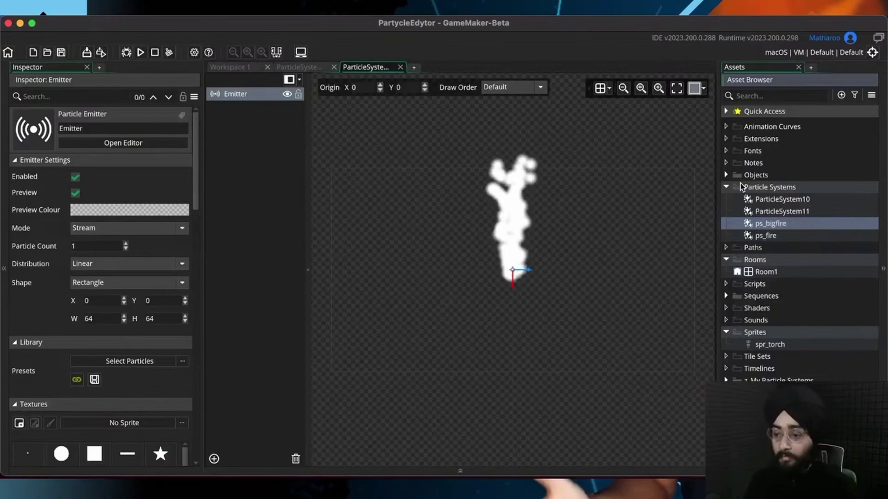
scroll(521, 264, up, 3)
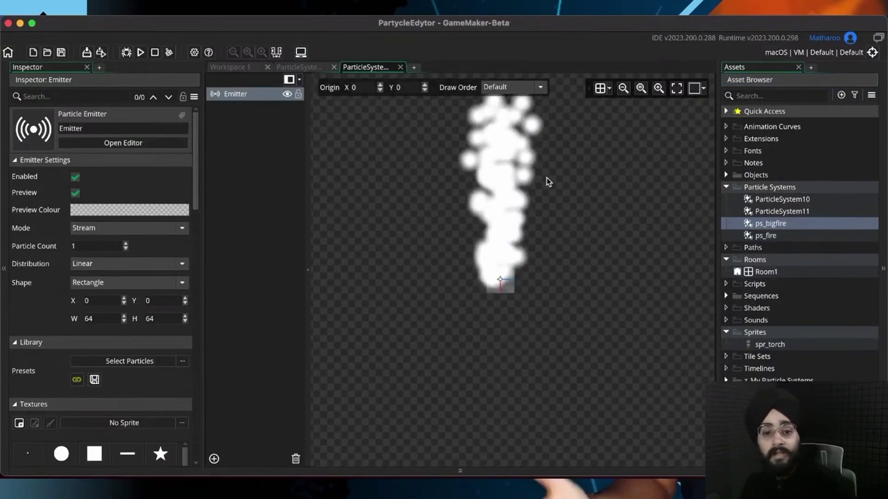
scroll(547, 194, up, 2)
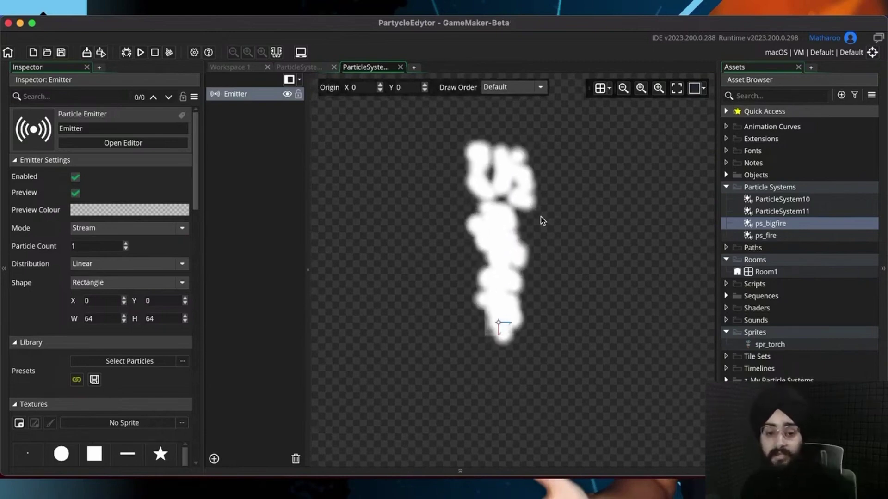
click(303, 70)
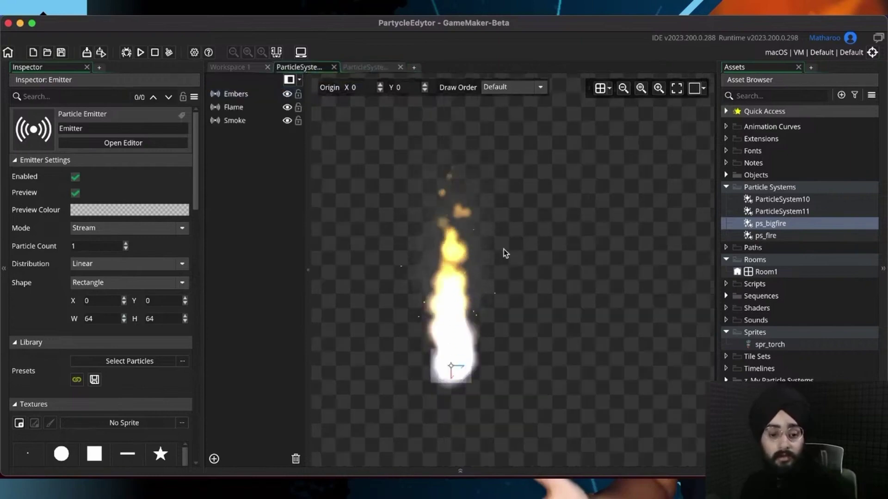
Step: Save the torch fire's Embers, Flame and Smoke emitters as particle presets under their own names, and return to ps_bigfire
click(239, 95)
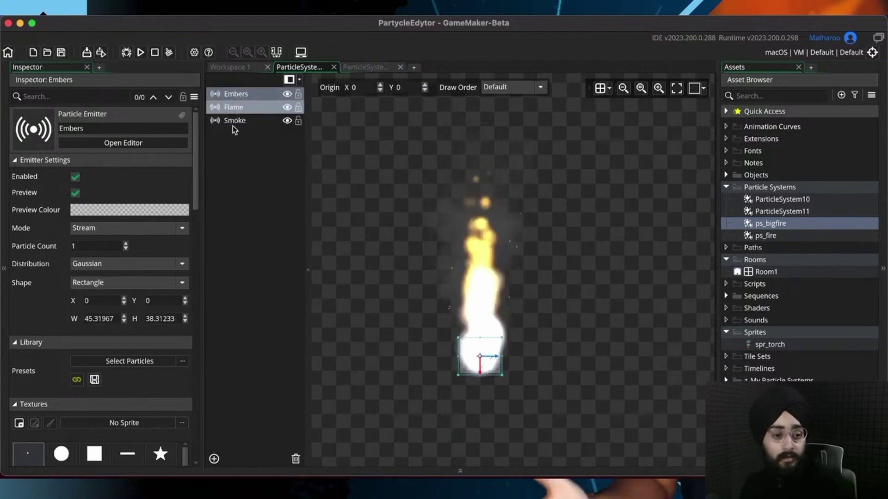
click(94, 380)
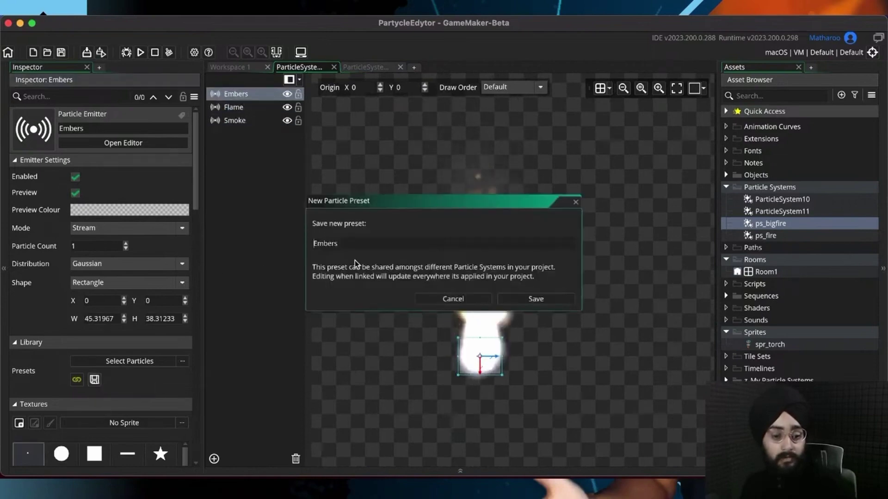
click(517, 298)
click(251, 107)
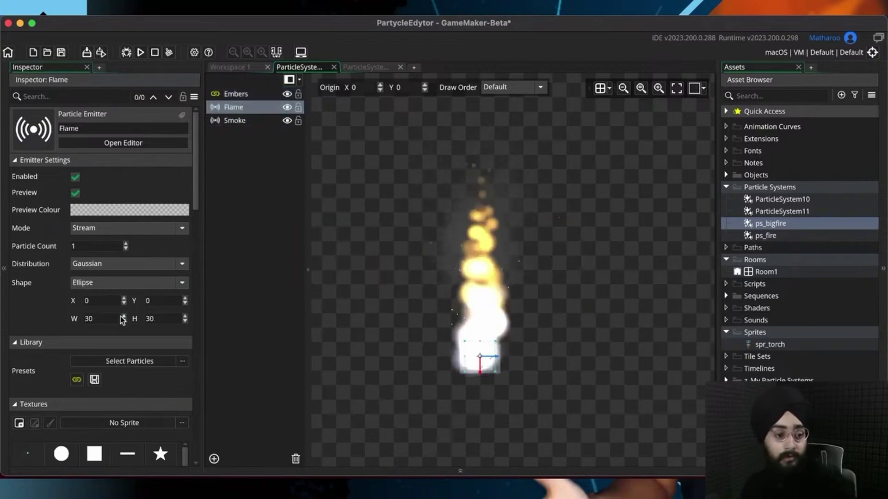
click(94, 380)
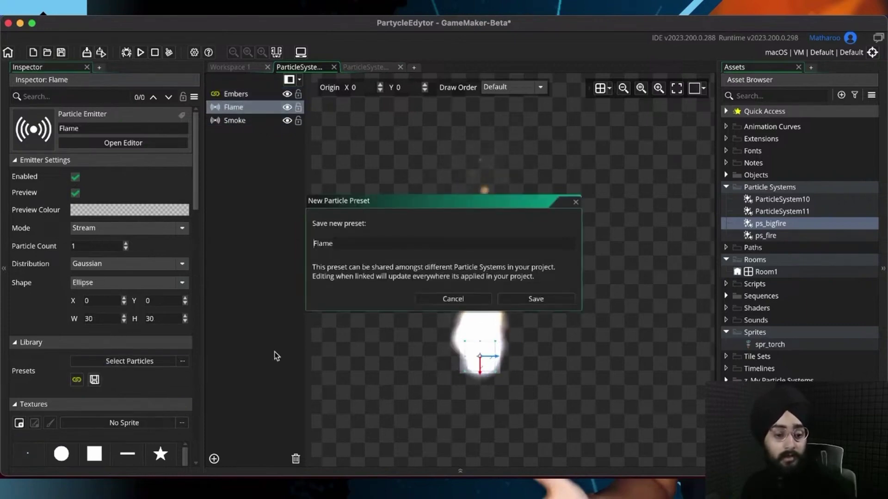
click(536, 300)
click(234, 120)
click(94, 379)
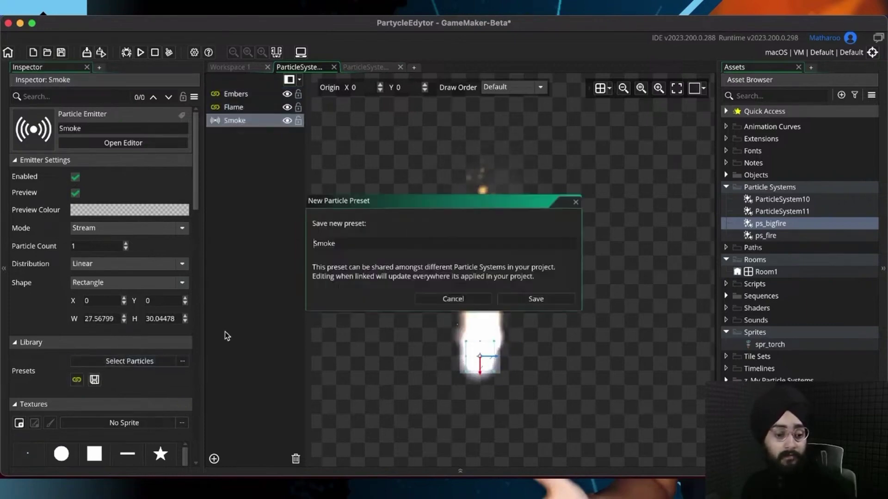
click(534, 299)
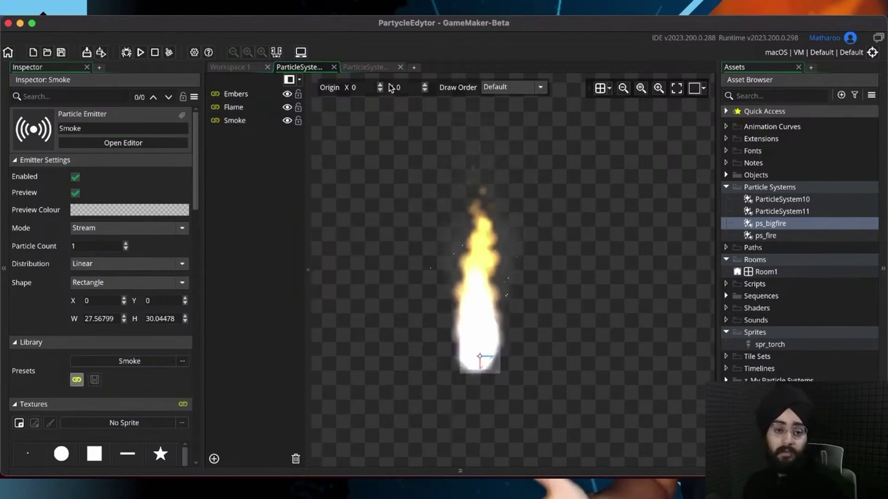
click(365, 67)
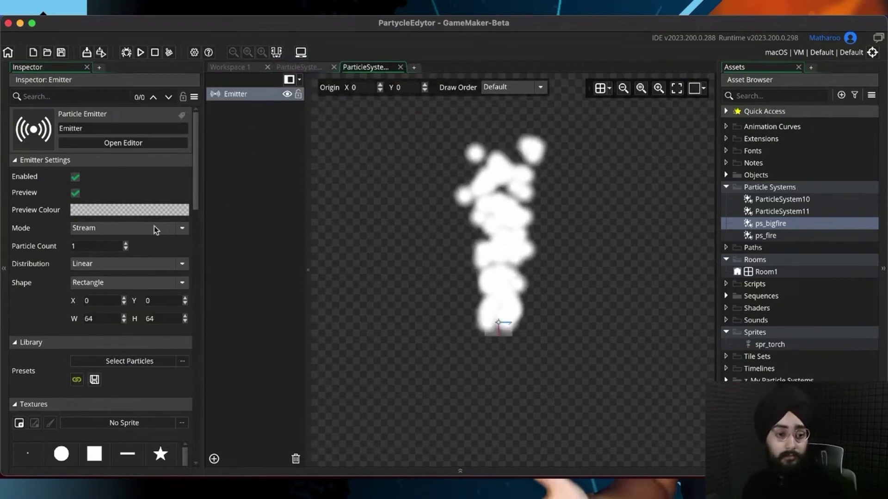
click(138, 359)
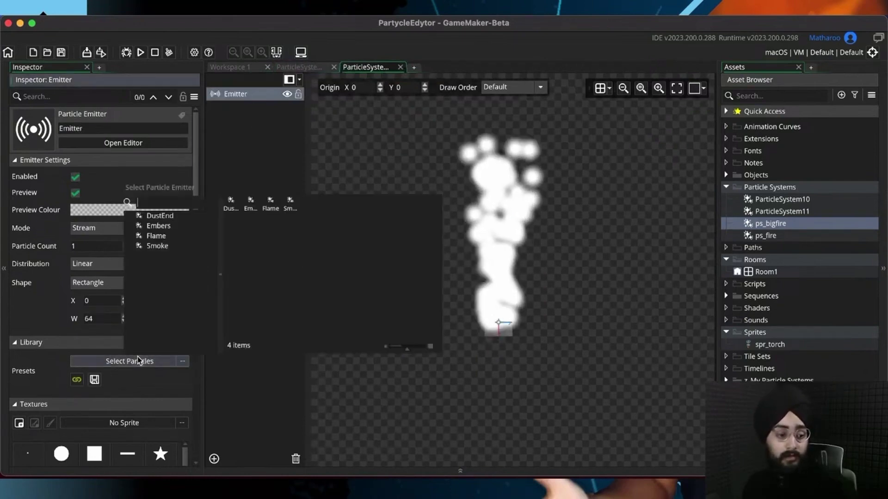
double_click(248, 210)
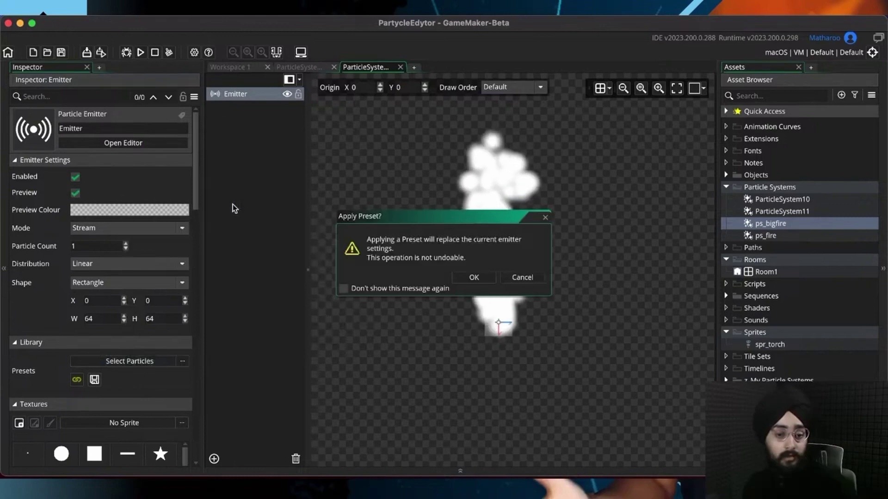
click(518, 277)
Step: Apply the Embers preset to the default emitter in ps_bigfire, suppress future preset warnings, and keep the in-memory resources by saving
click(166, 361)
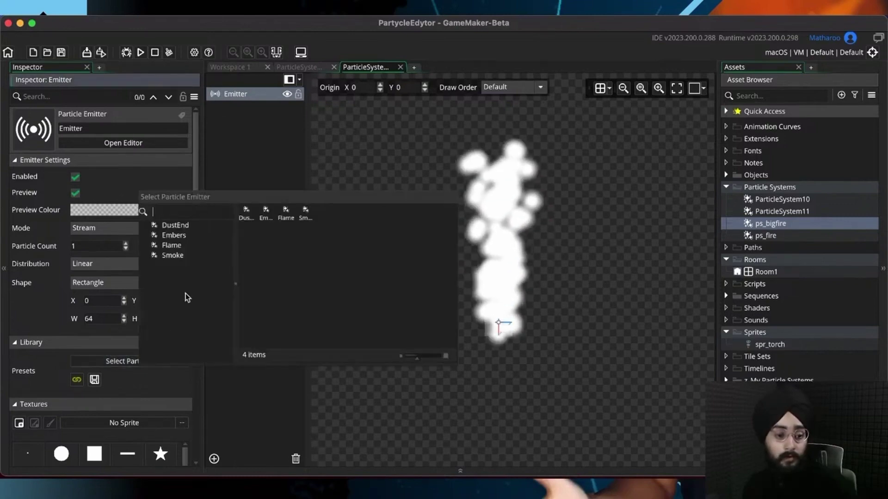
double_click(260, 215)
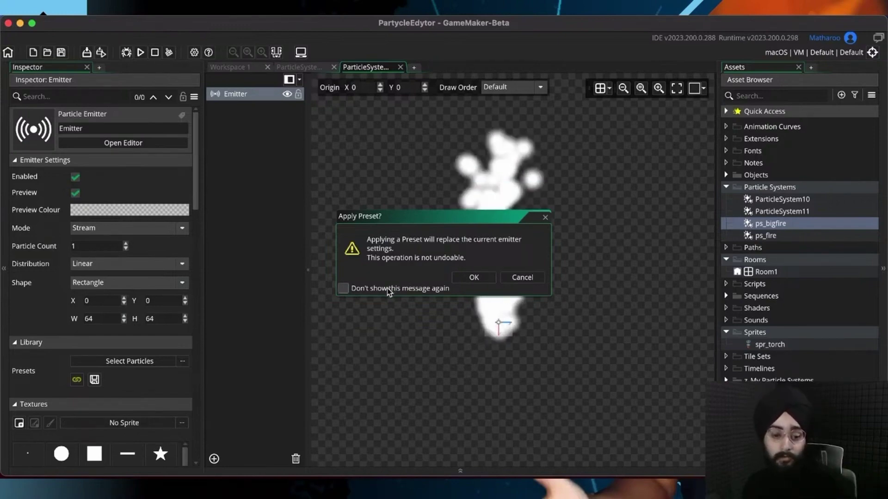
click(343, 289)
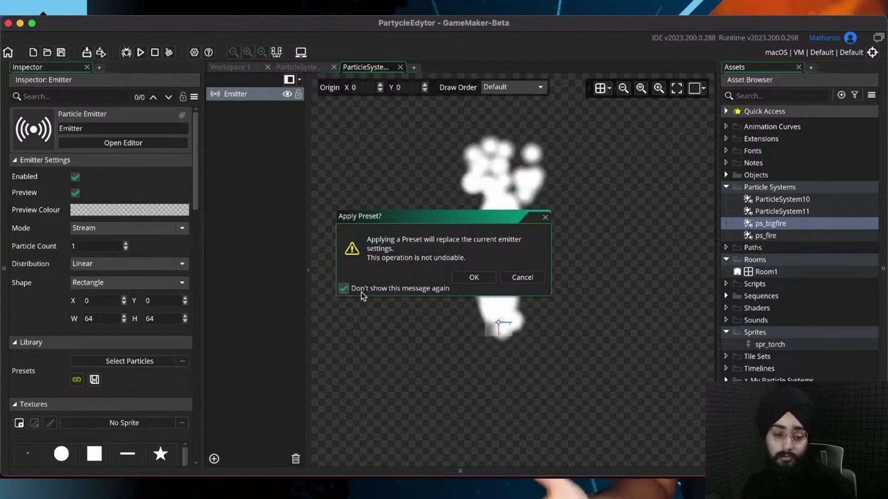
click(478, 278)
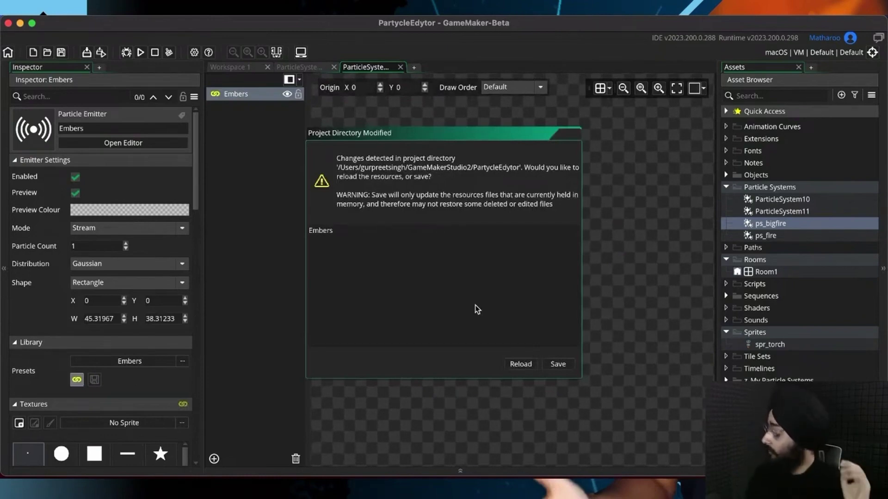
click(558, 365)
Step: Add two new emitters to ps_bigfire, applying the Flame preset to one and the Smoke preset to the other
middle_drag(540, 280, 541, 273)
scroll(537, 269, up, 2)
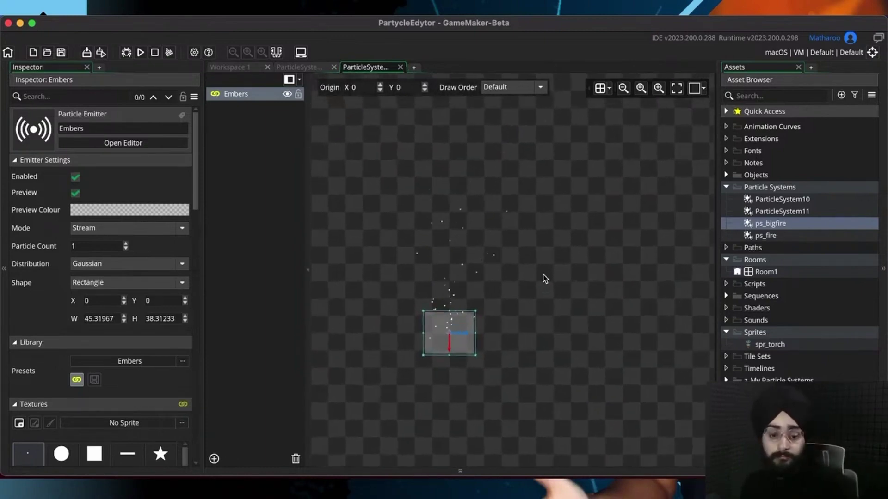
scroll(542, 273, down, 2)
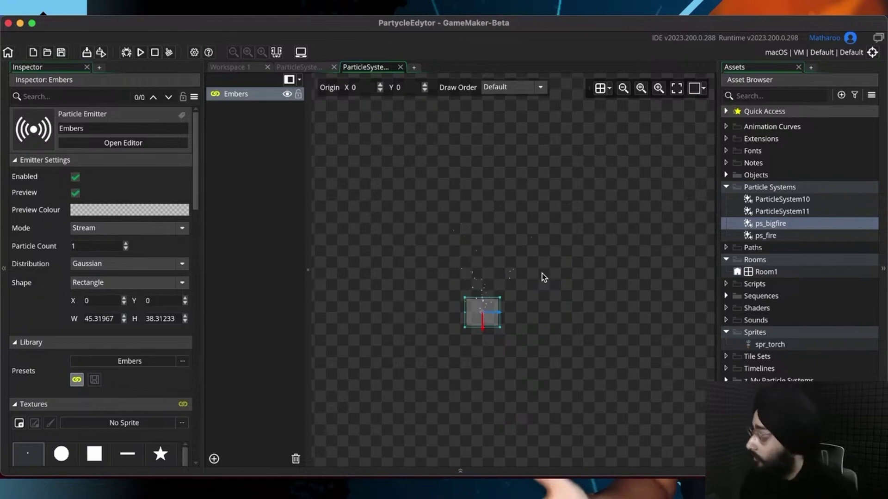
middle_drag(548, 261, 546, 243)
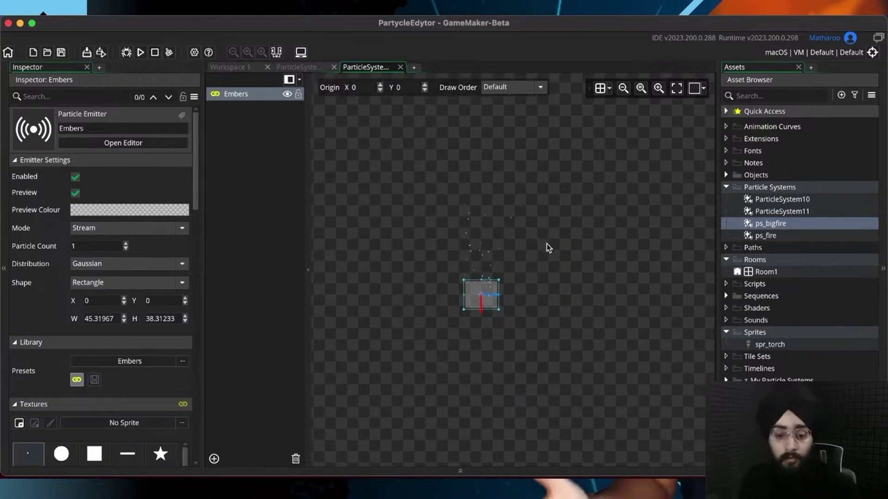
click(219, 458)
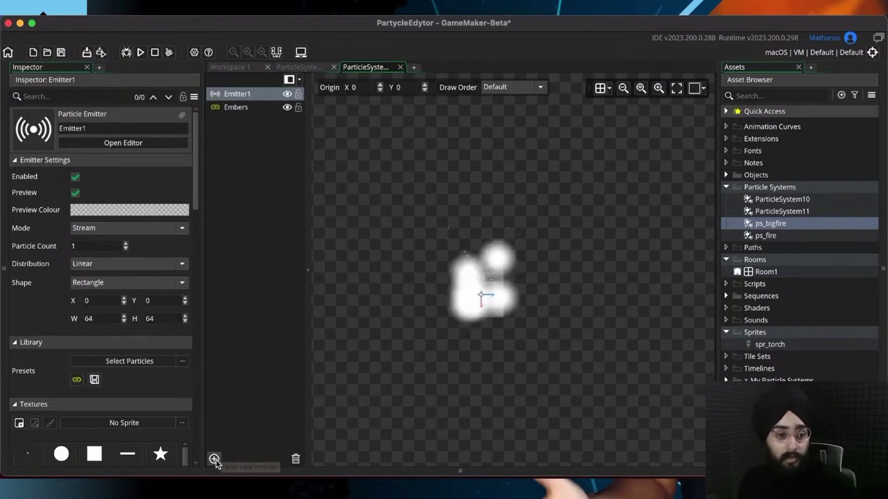
click(131, 363)
click(264, 214)
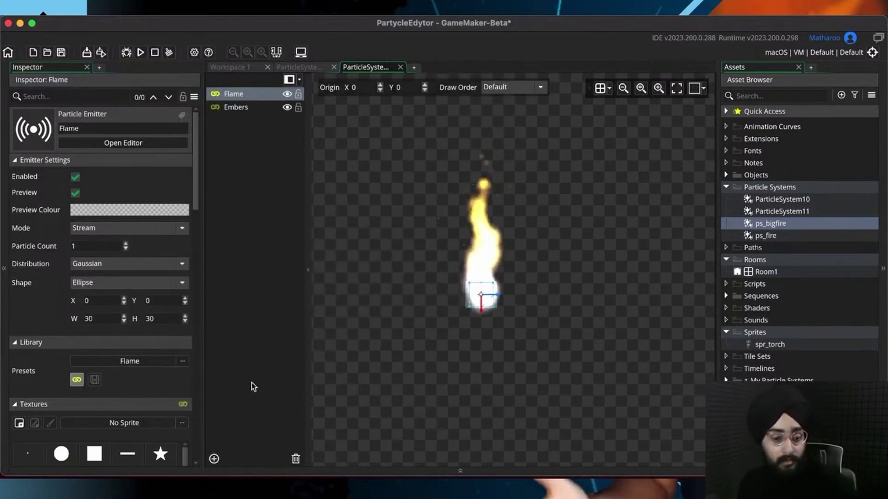
click(214, 459)
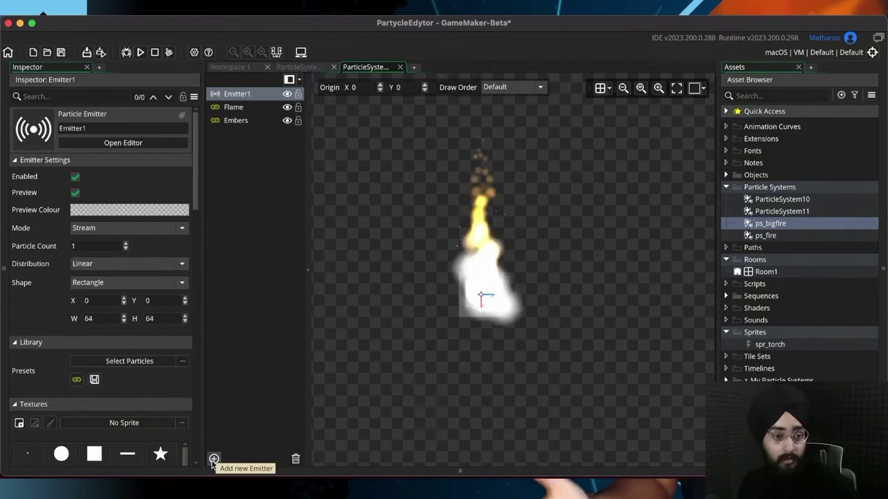
click(132, 363)
click(279, 215)
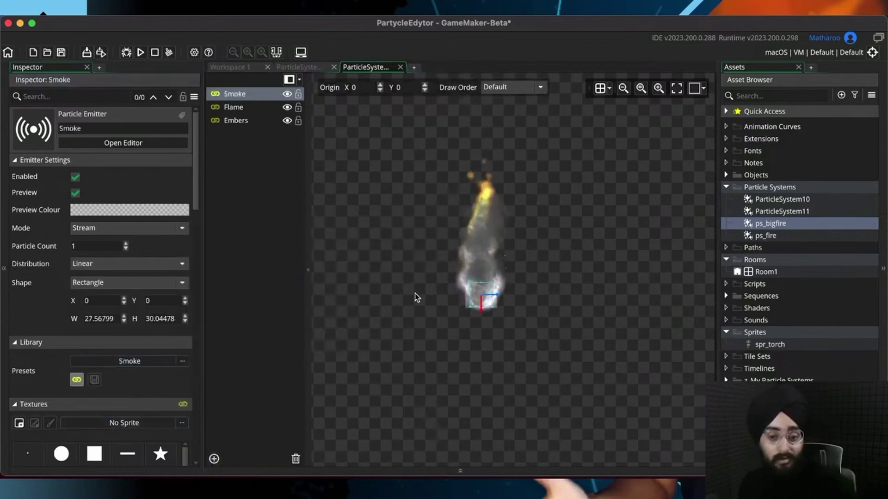
Step: Reorder the ps_bigfire emitters to Embers, Flame, Smoke, and save the modified resources instead of reloading them
scroll(495, 254, up, 3)
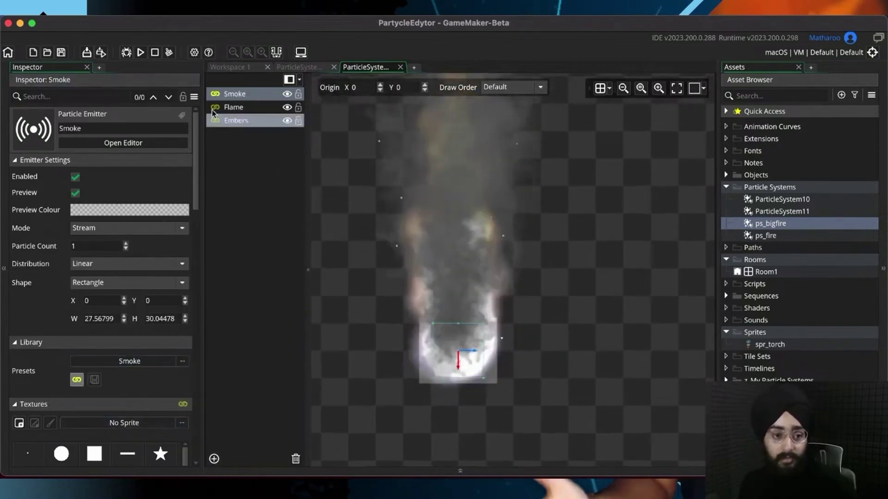
drag(211, 109, 257, 91)
click(555, 363)
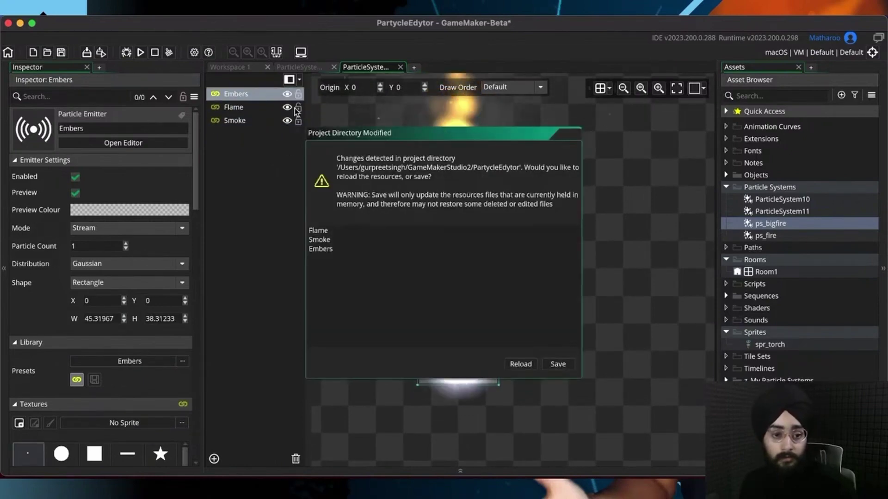
click(558, 365)
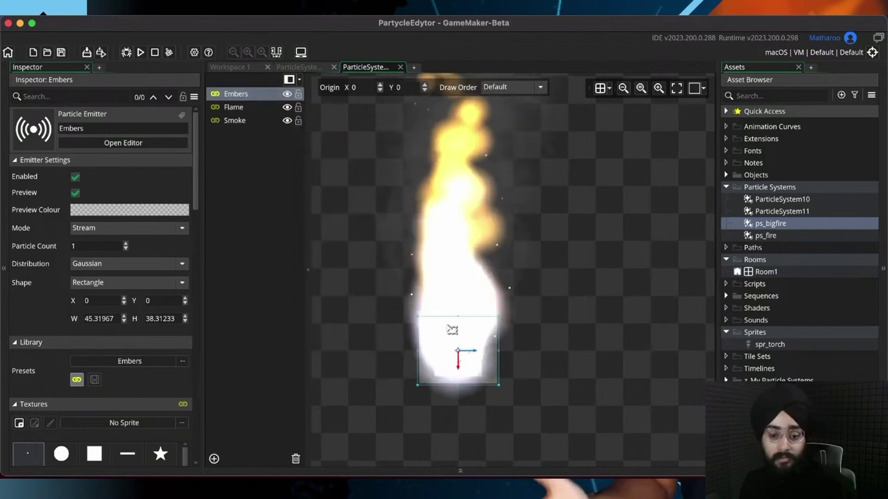
Step: Enlarge the Flame emitter's elliptical region in ps_bigfire to about 147 wide by 112 high, keeping it centred on the origin
click(373, 315)
scroll(484, 258, down, 3)
middle_drag(512, 231, 520, 270)
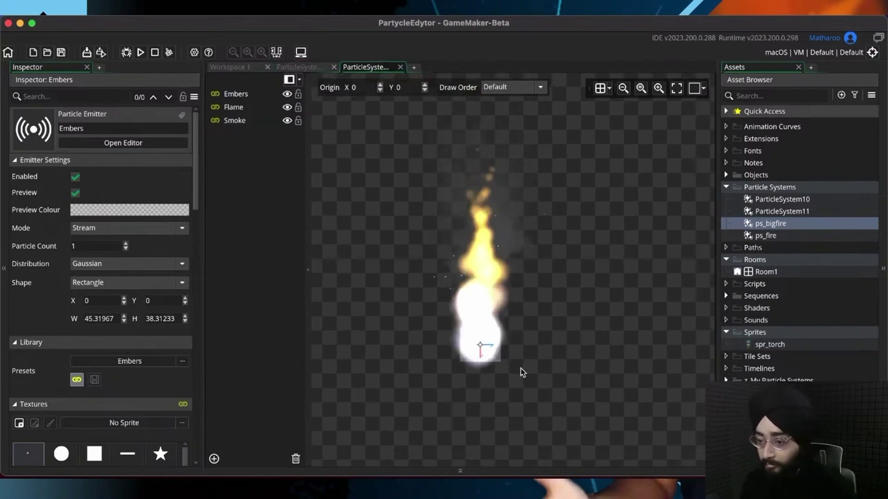
click(234, 120)
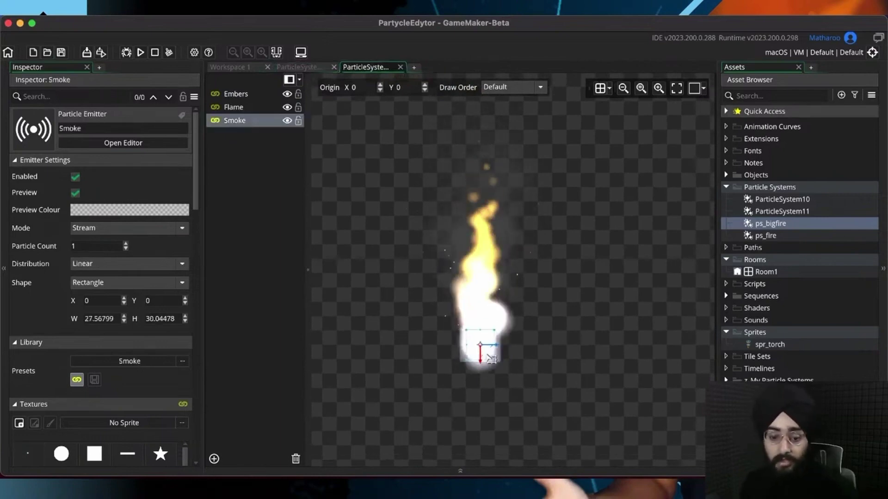
click(241, 108)
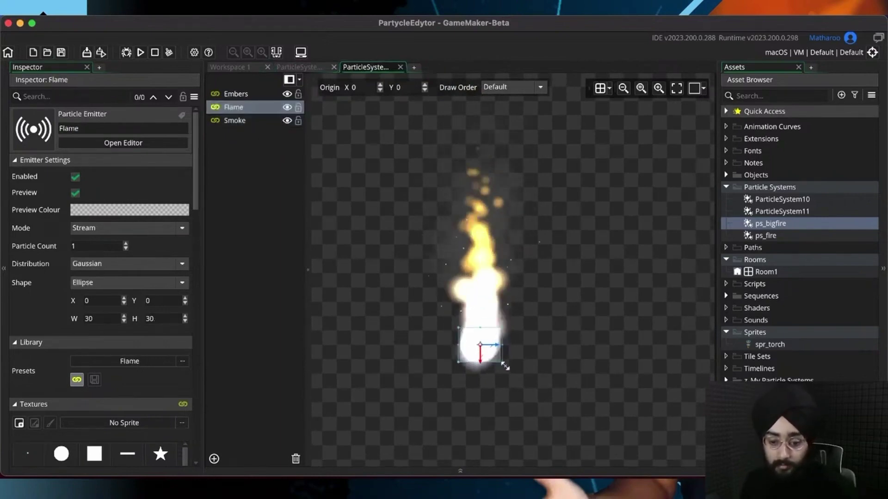
drag(505, 367, 548, 398)
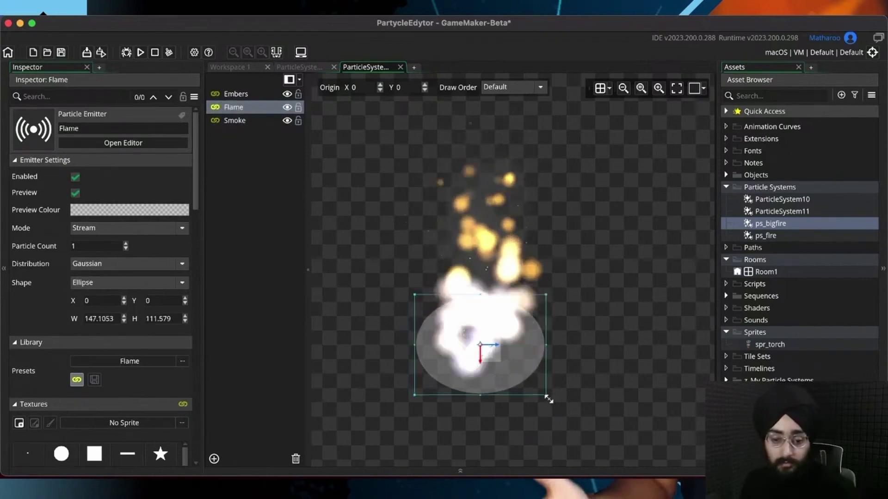
Step: Enlarge the Smoke emitter's region to about 133 by 105 and the Embers emitter's region to about 139 by 100
click(233, 120)
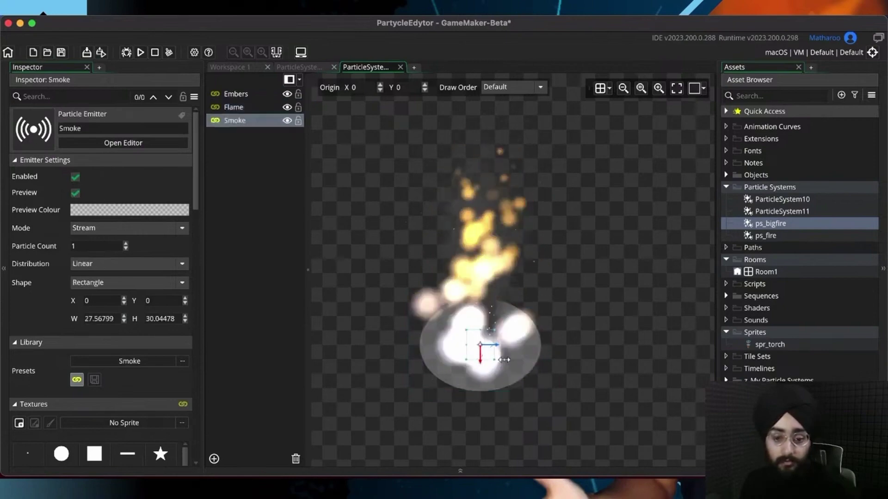
drag(504, 360, 541, 393)
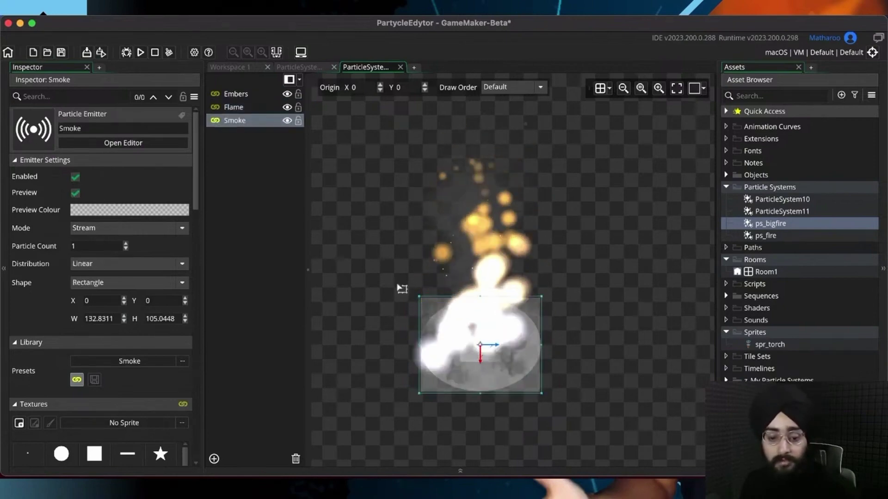
click(238, 94)
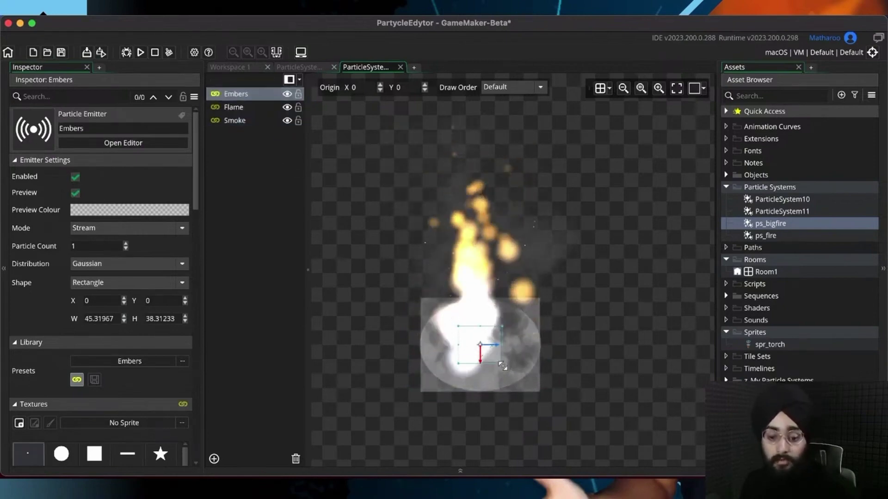
drag(502, 366, 546, 393)
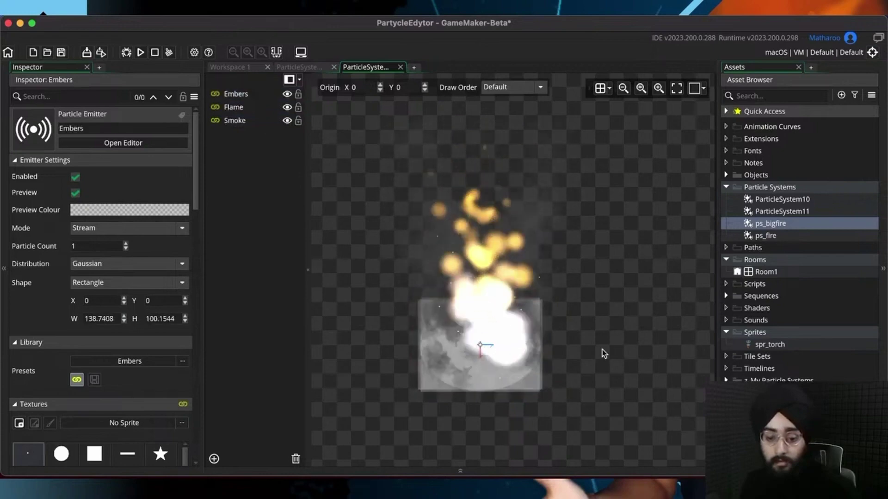
Step: Save the project, and compare the original torch fire particle system with ps_bigfire
key(super+s)
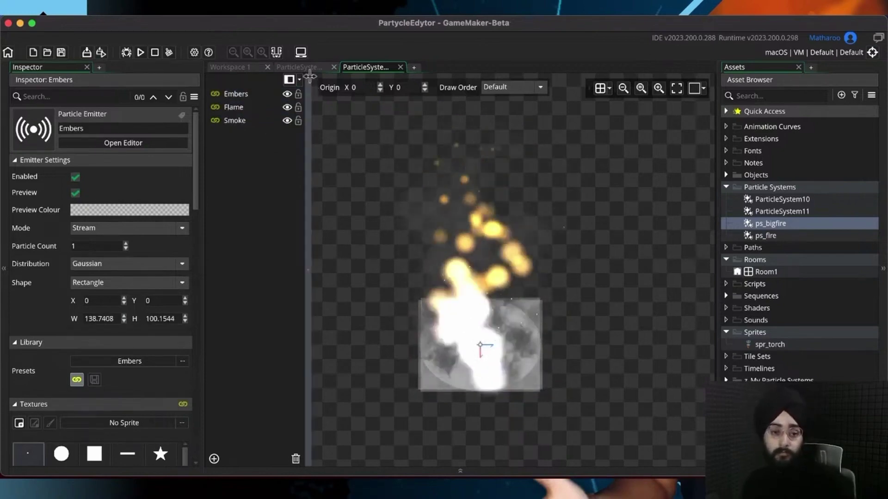
click(312, 69)
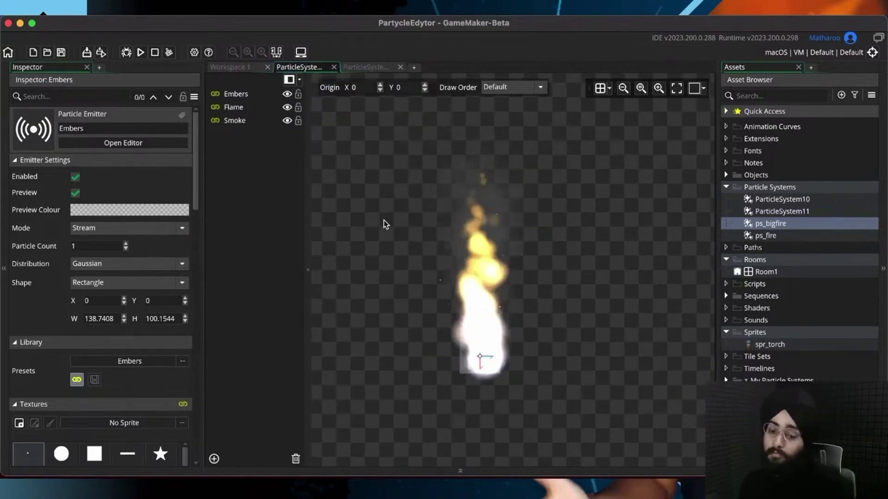
click(373, 69)
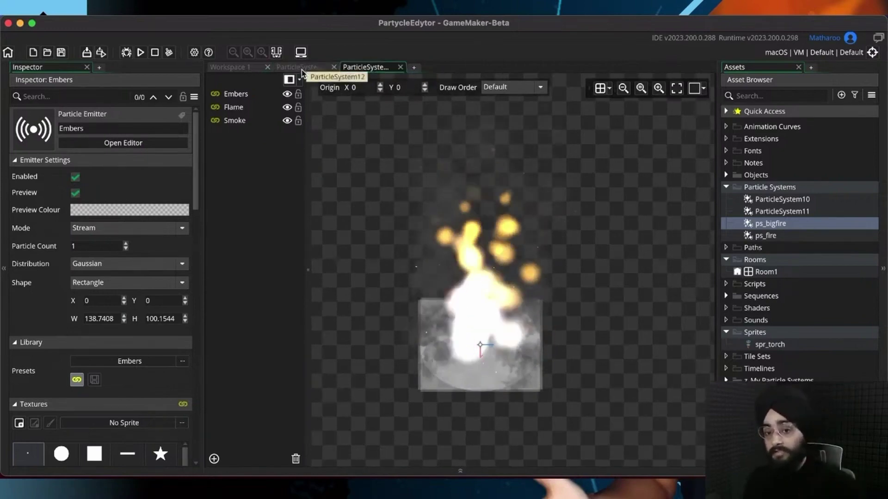
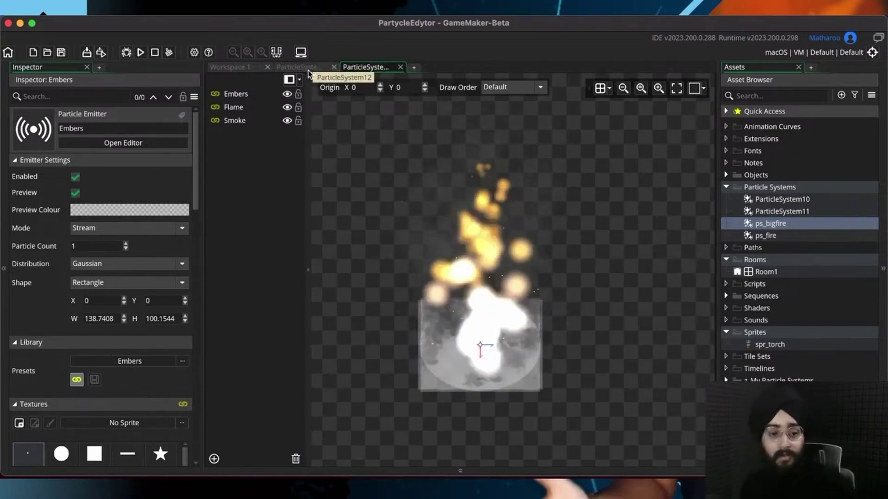
Step: Change the second colour of the linked Flame emitter in ps_bigfire from orange to blue
click(246, 109)
scroll(191, 249, down, 5)
click(132, 392)
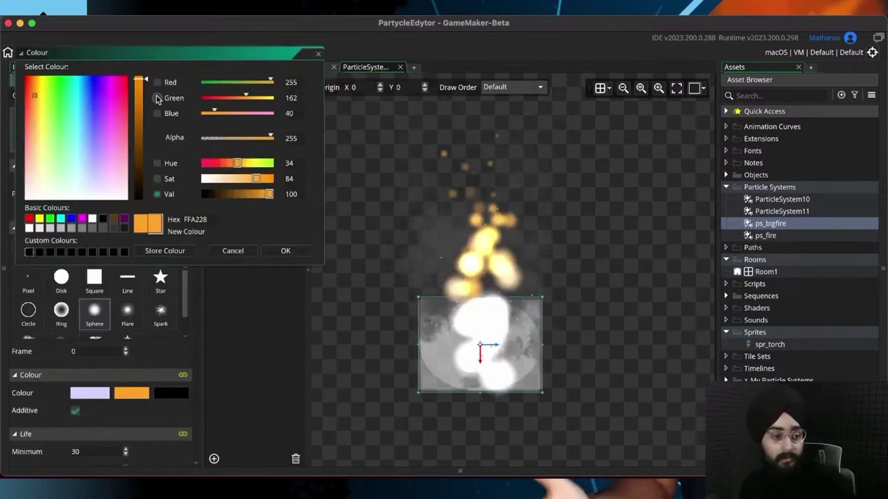
drag(85, 93, 91, 75)
click(288, 250)
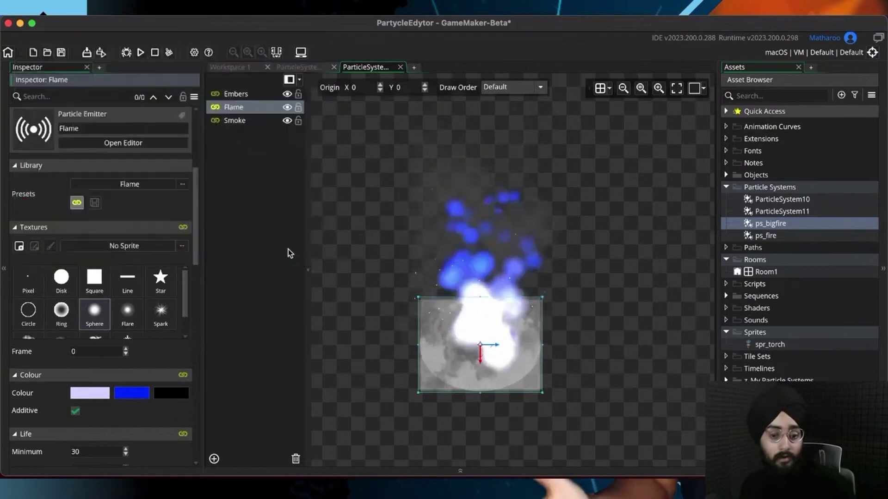
Step: Save the modified Flame resource instead of reloading it, and compare the flame colour in the torch fire system and ps_bigfire
click(305, 66)
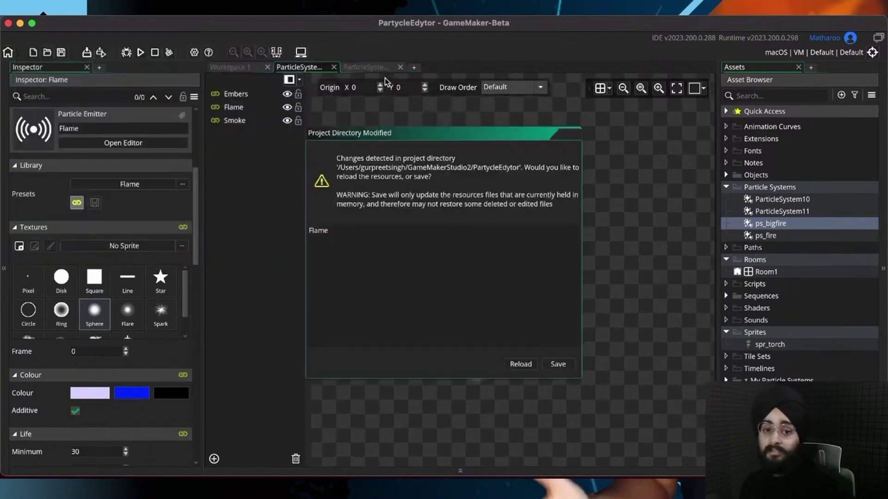
click(562, 368)
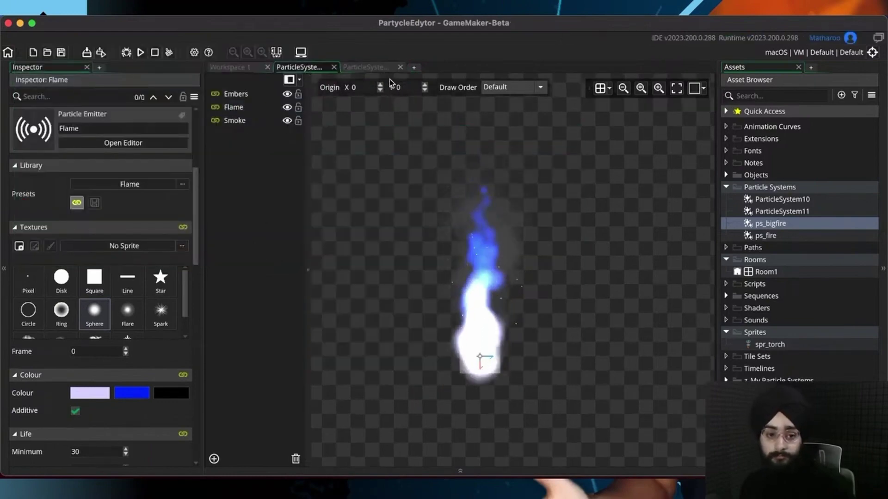
click(382, 68)
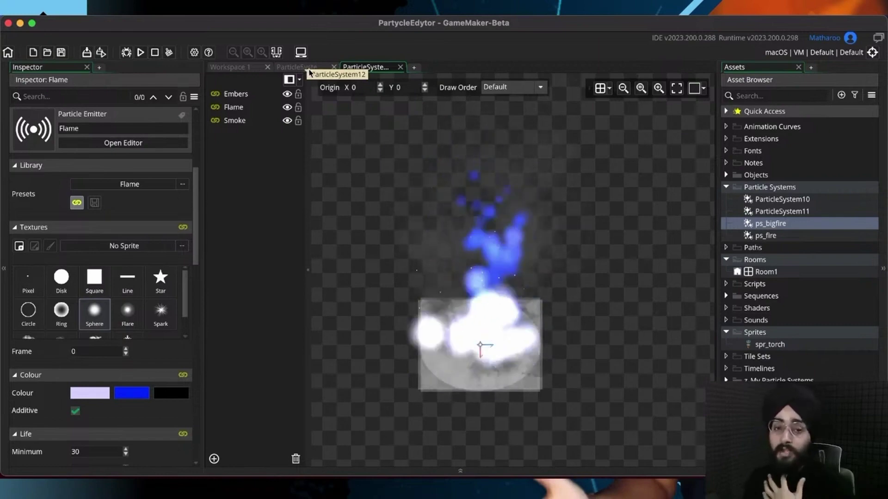
Step: Examine the Flame emitter's properties from the emitter settings through to the subparticles, checking which sections are linked to the preset
scroll(168, 369, down, 5)
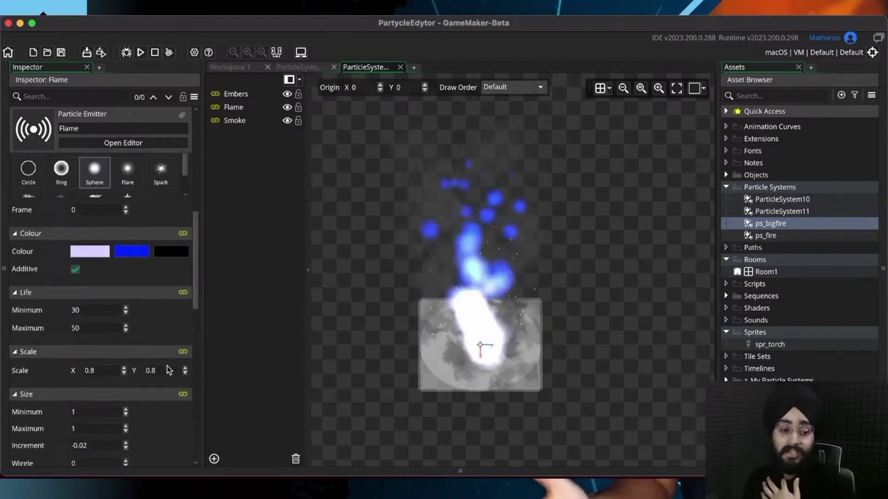
scroll(169, 370, up, 3)
scroll(167, 370, up, 6)
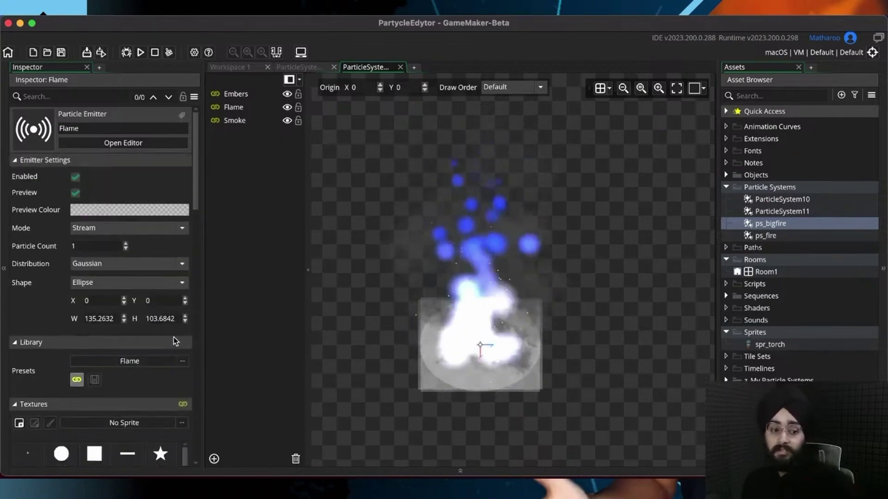
scroll(174, 339, down, 3)
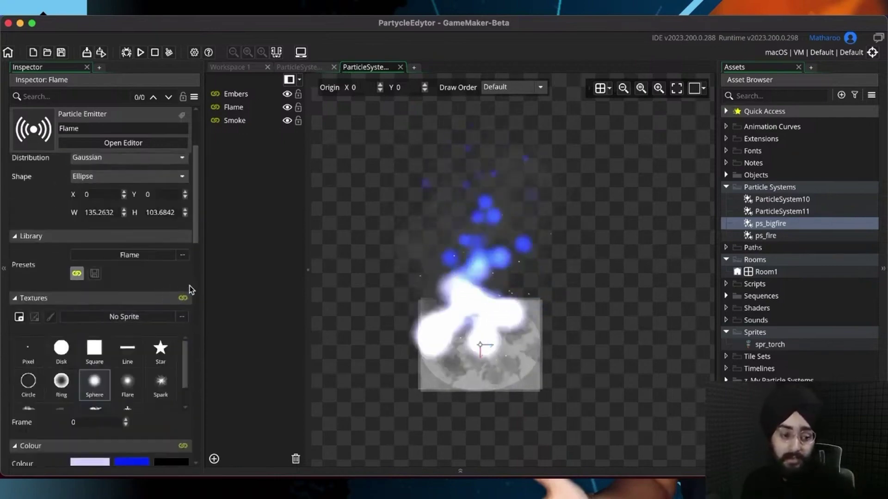
scroll(190, 287, down, 2)
scroll(157, 333, down, 1)
scroll(154, 379, down, 15)
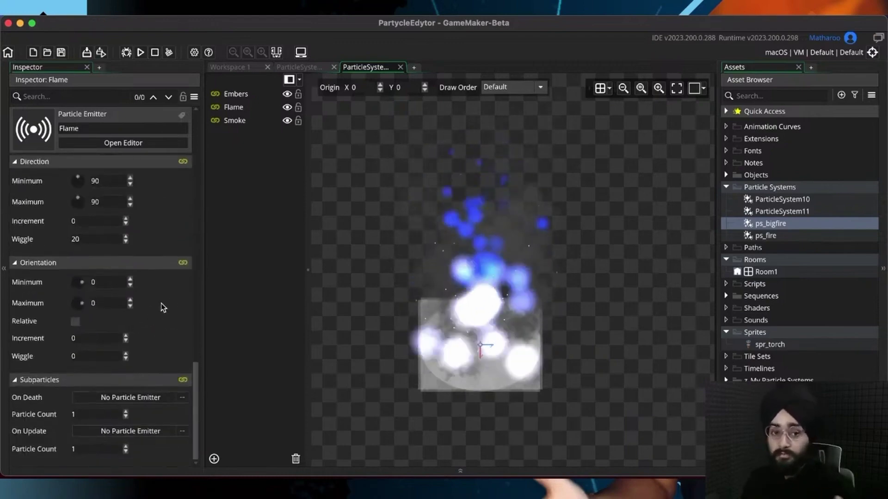
scroll(138, 328, up, 5)
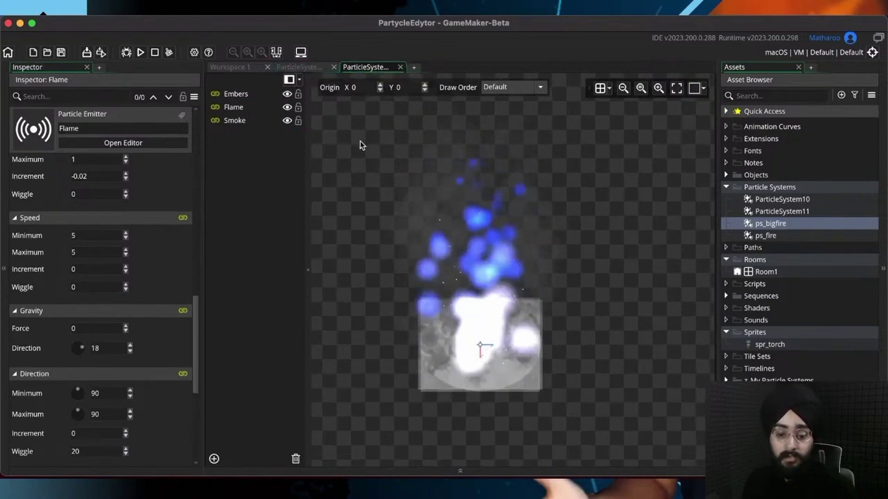
scroll(167, 319, up, 6)
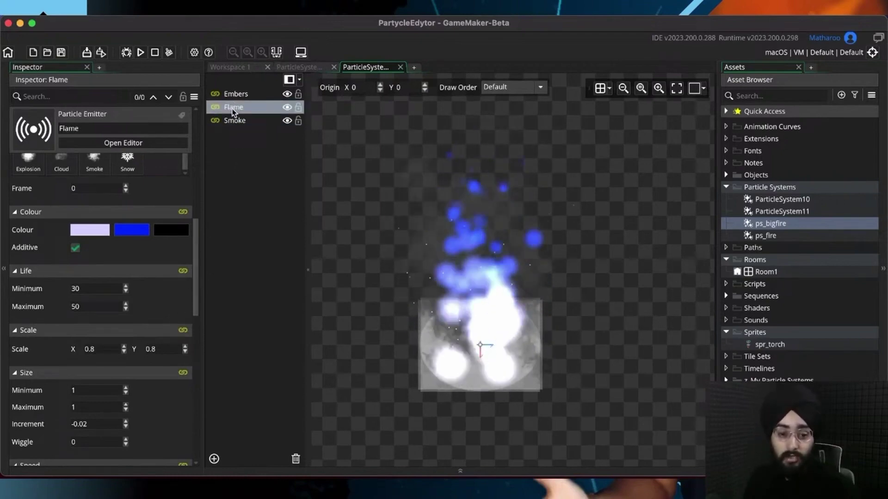
Step: Unlink the Embers emitter in ps_bigfire from its preset and set its texture to Spark
click(236, 94)
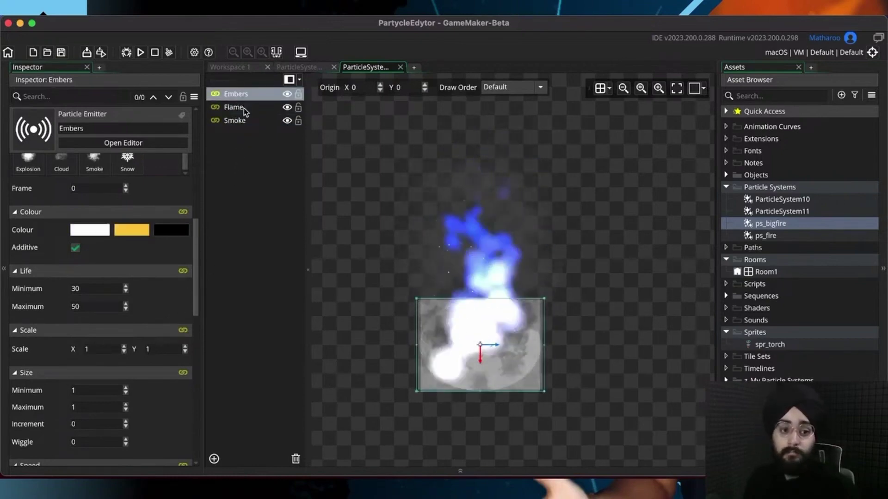
scroll(134, 351, up, 6)
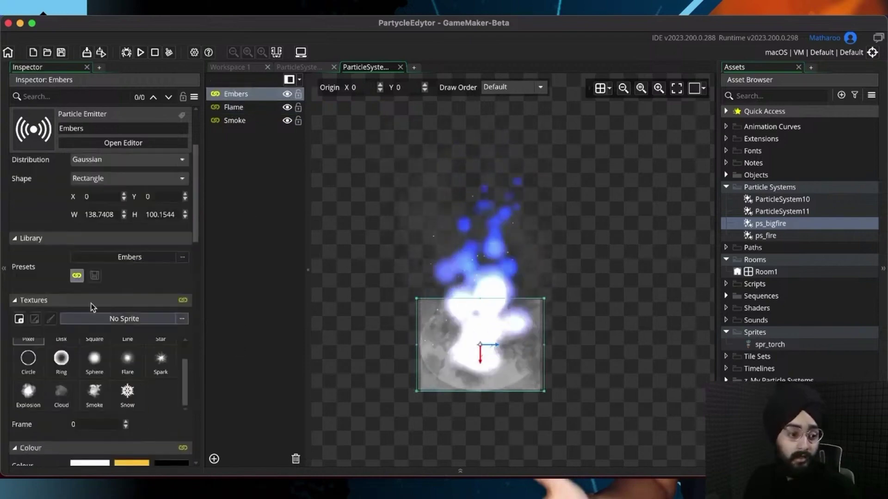
click(77, 277)
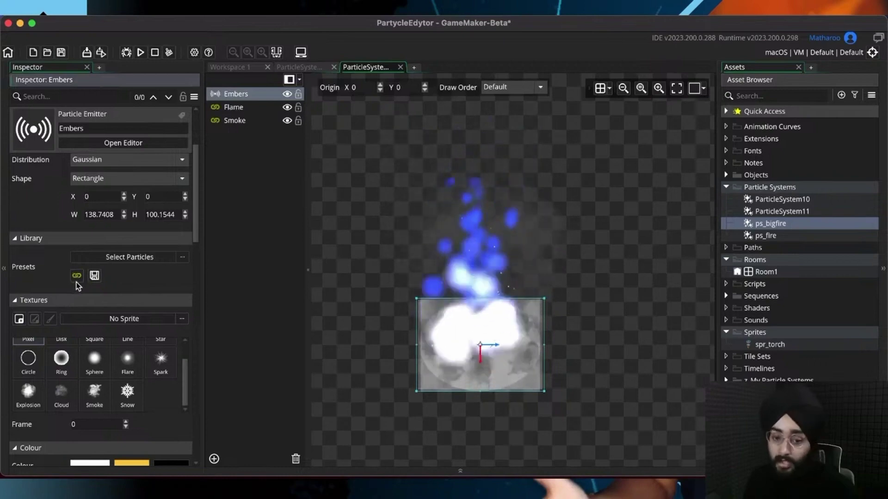
scroll(122, 277, down, 5)
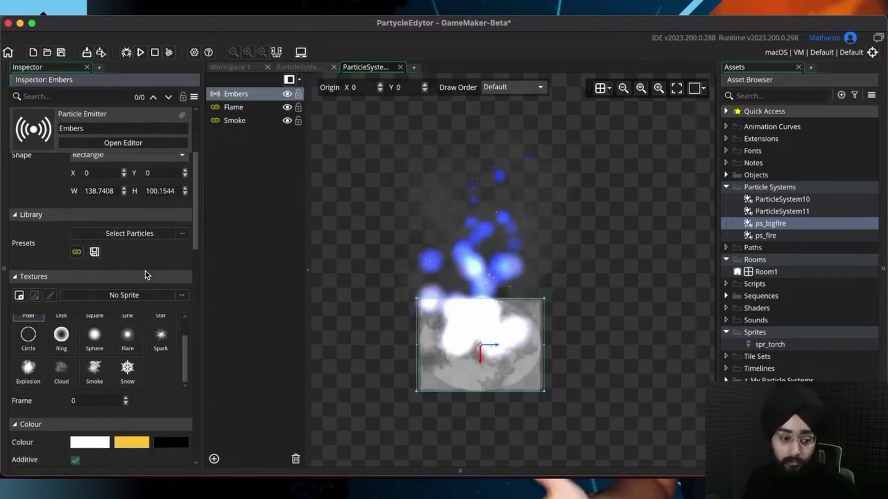
scroll(183, 283, up, 1)
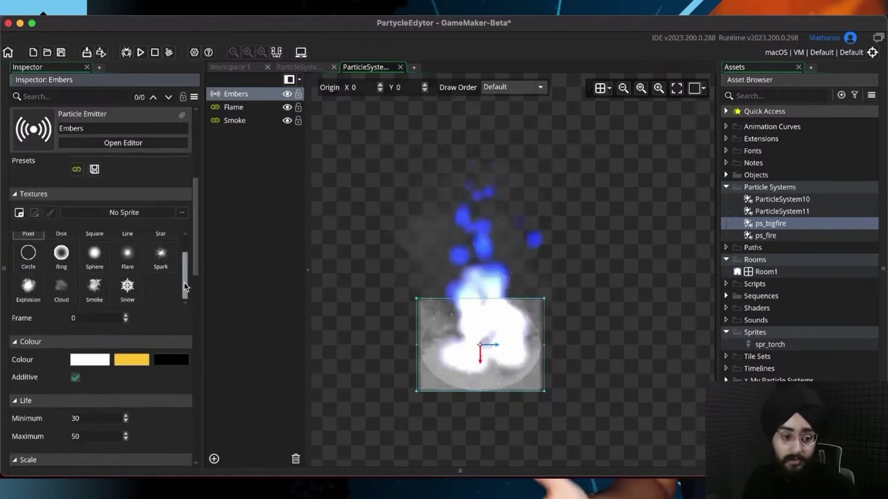
click(163, 281)
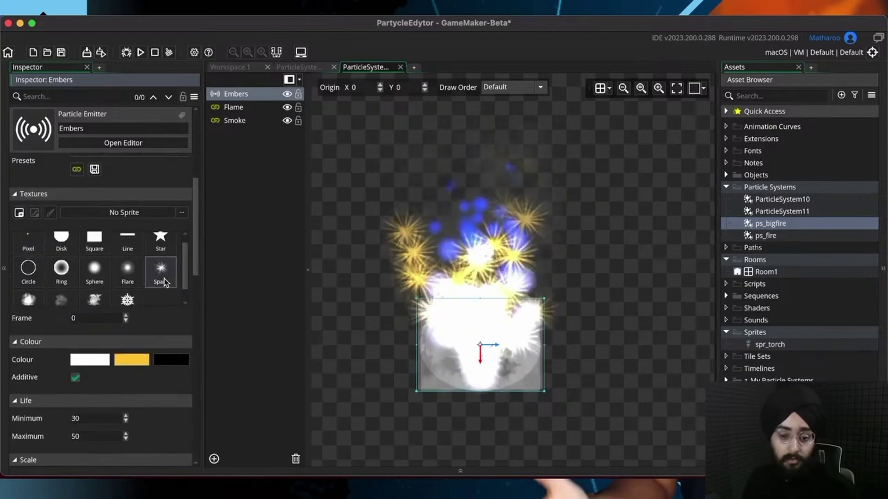
Step: Save the project, keeping the modified emitter resources instead of reloading, and compare the embers in the torch fire system and ps_bigfire
key(super+s)
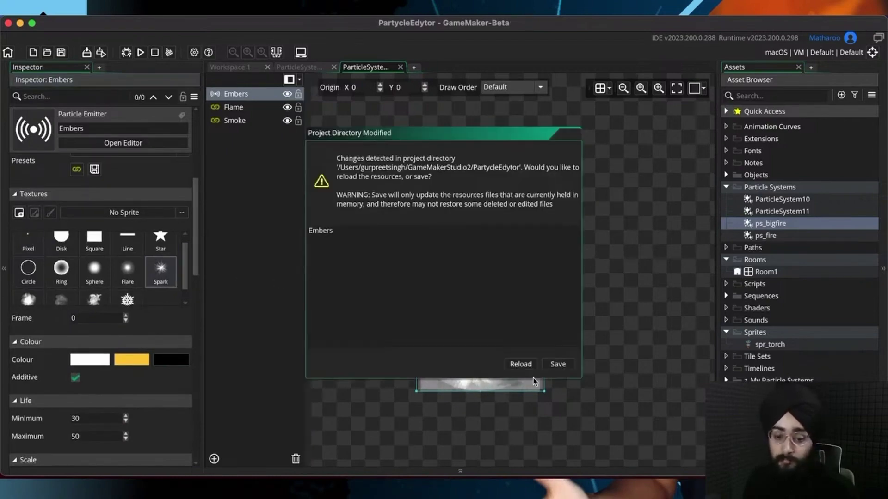
click(571, 365)
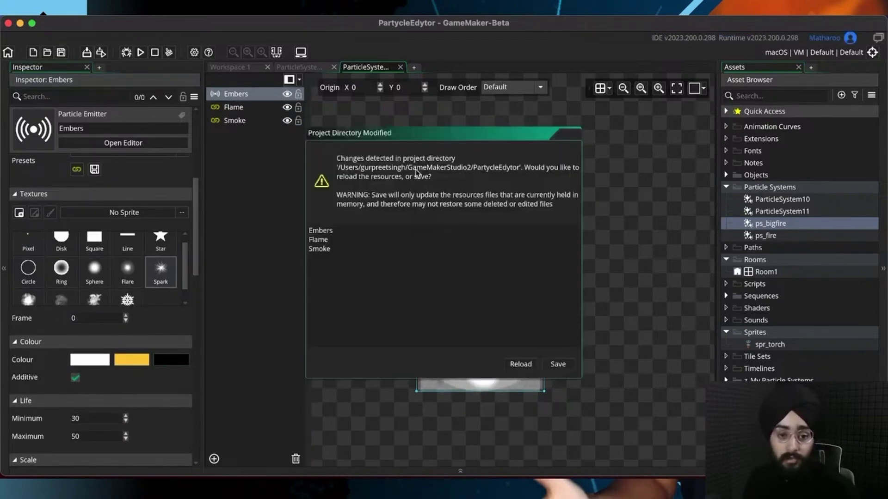
click(560, 368)
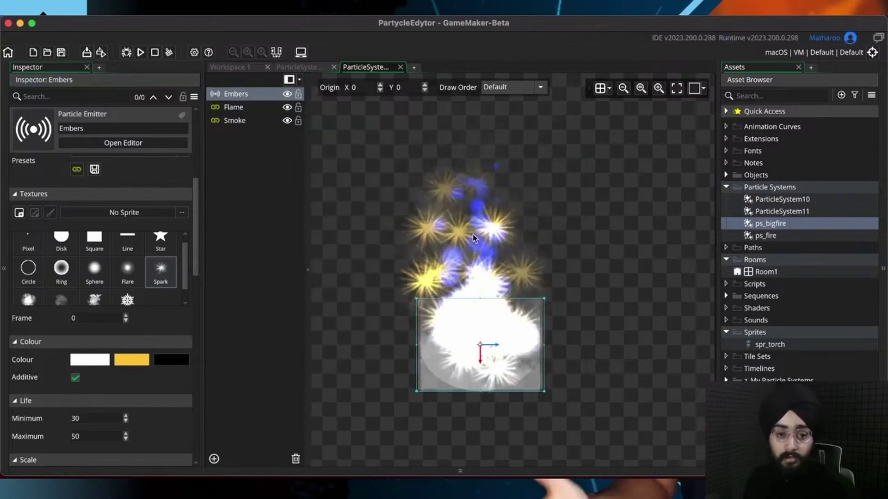
click(306, 69)
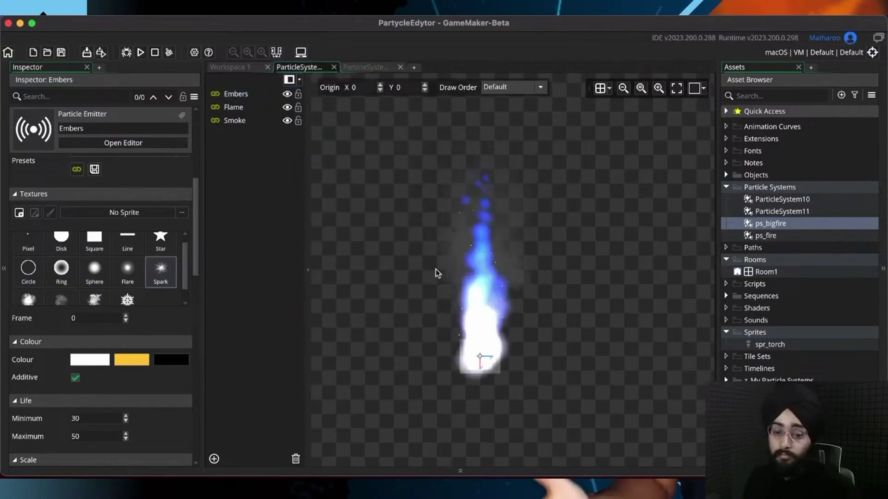
click(369, 70)
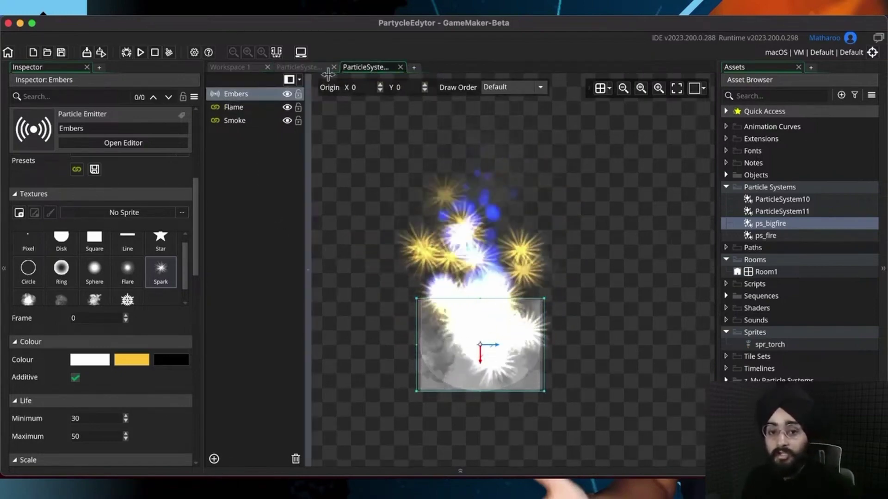
Step: Close the ps_bigfire editor and open the Global Left Pressed event code of Object1
middle_click(363, 65)
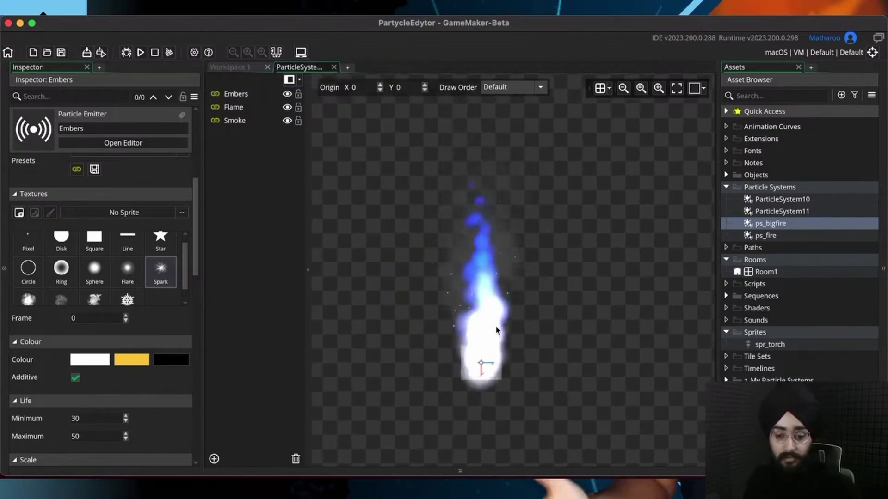
click(725, 175)
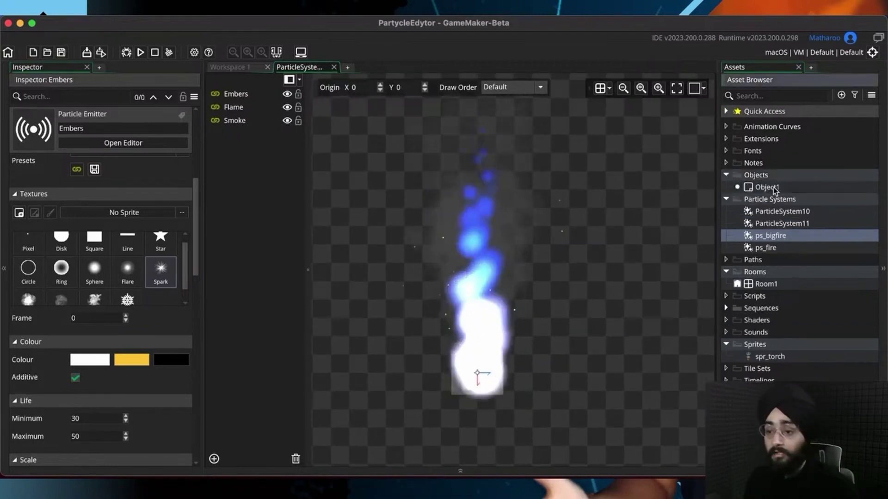
double_click(767, 187)
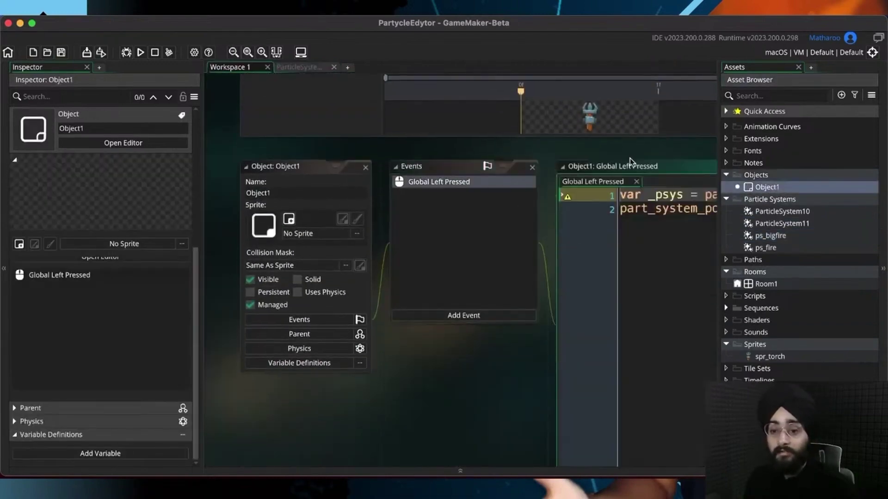
click(446, 175)
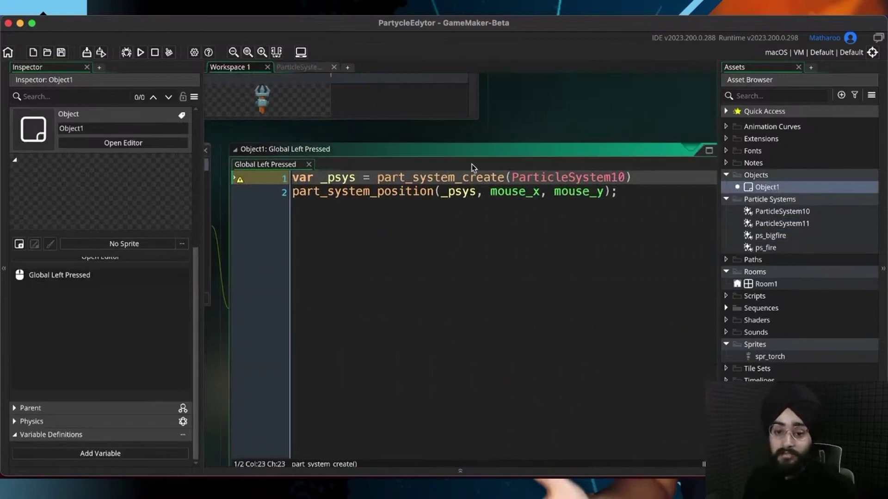
Step: Remove the ParticleSystem10 argument from the part_system_create call in Object1's Global Left Pressed event
drag(512, 178, 625, 180)
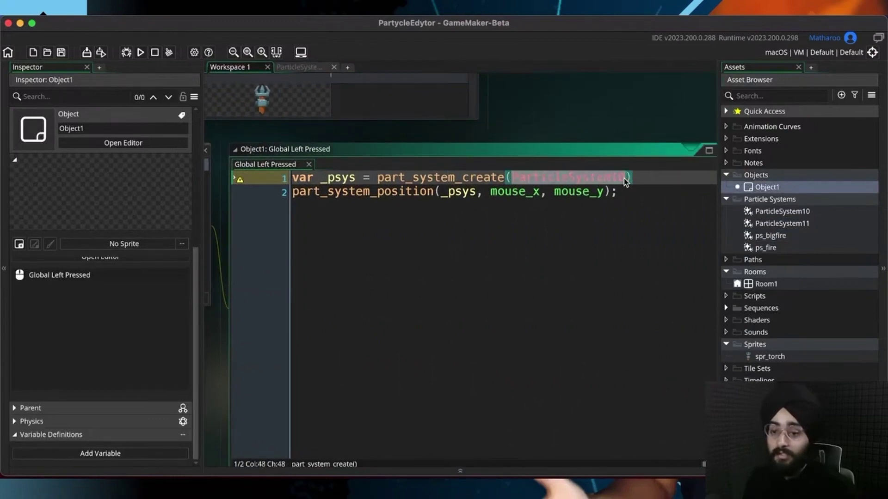
click(565, 182)
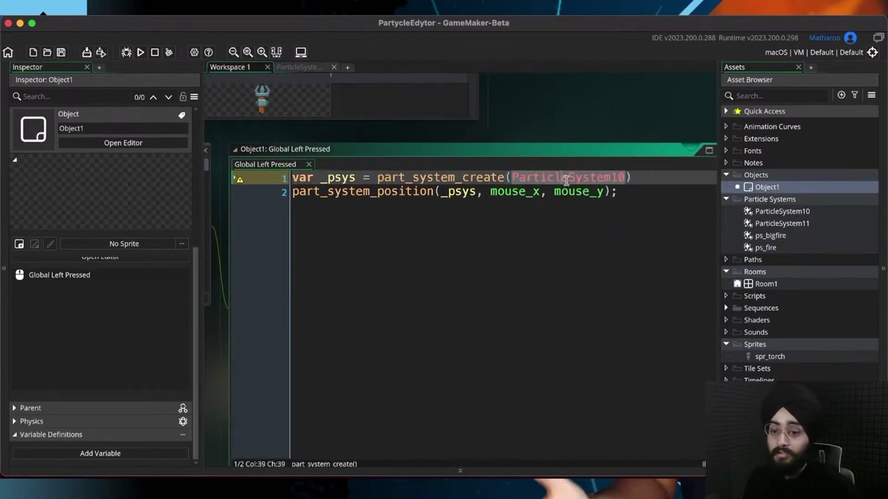
click(637, 183)
double_click(341, 178)
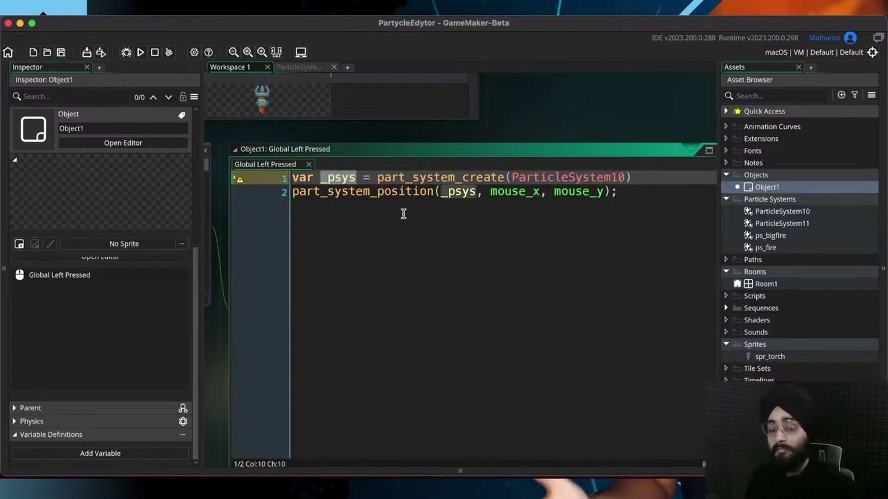
double_click(540, 178)
key(BackSpace)
click(542, 181)
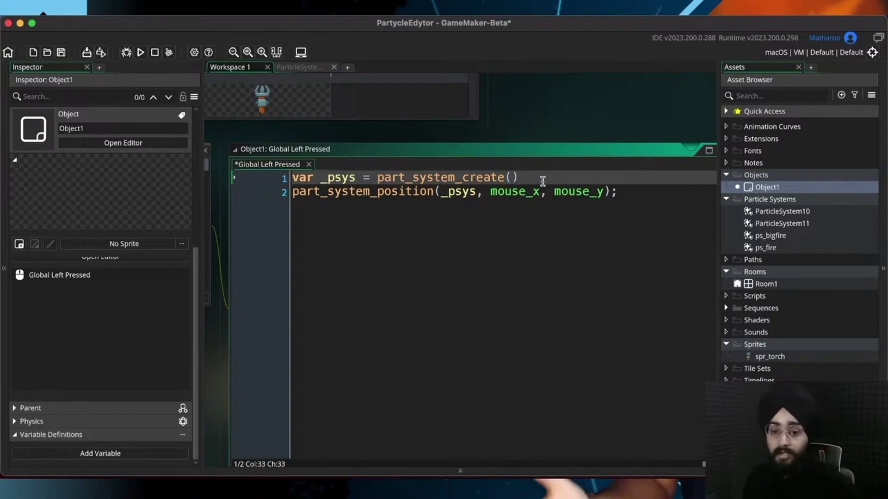
click(649, 202)
key(Return)
text(part_system_)
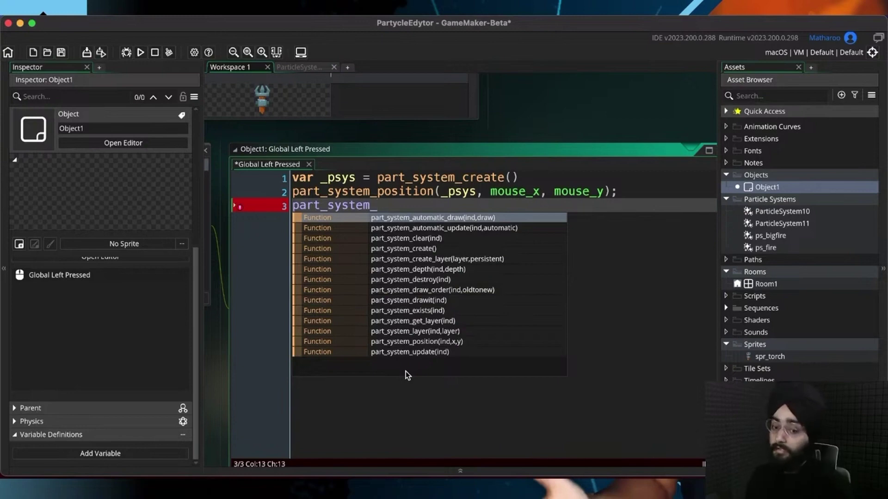
click(409, 342)
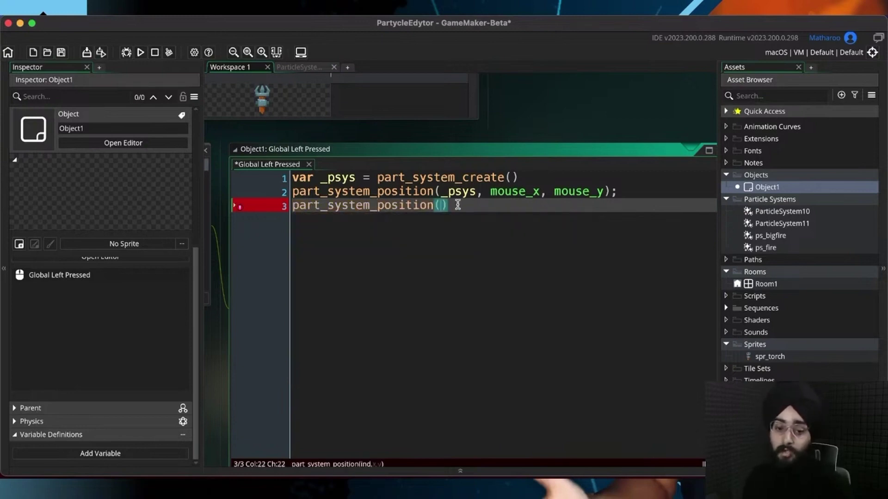
drag(448, 206, 321, 218)
key(BackSpace)
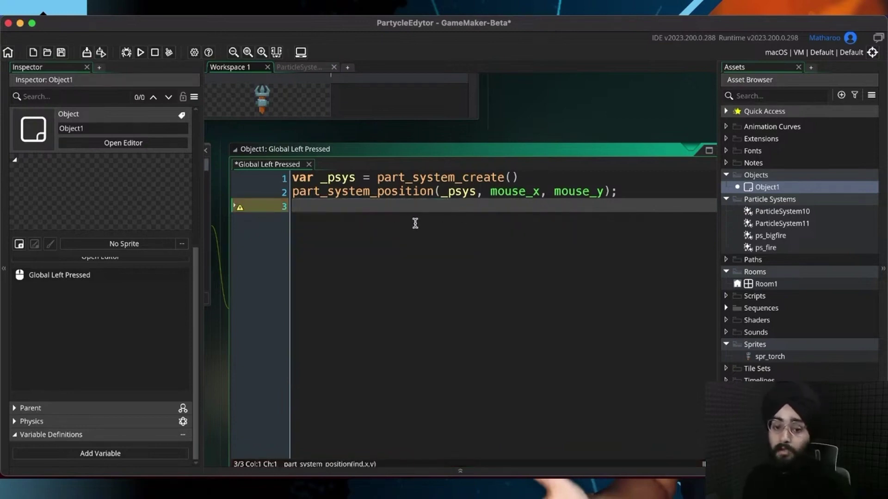
key(BackSpace)
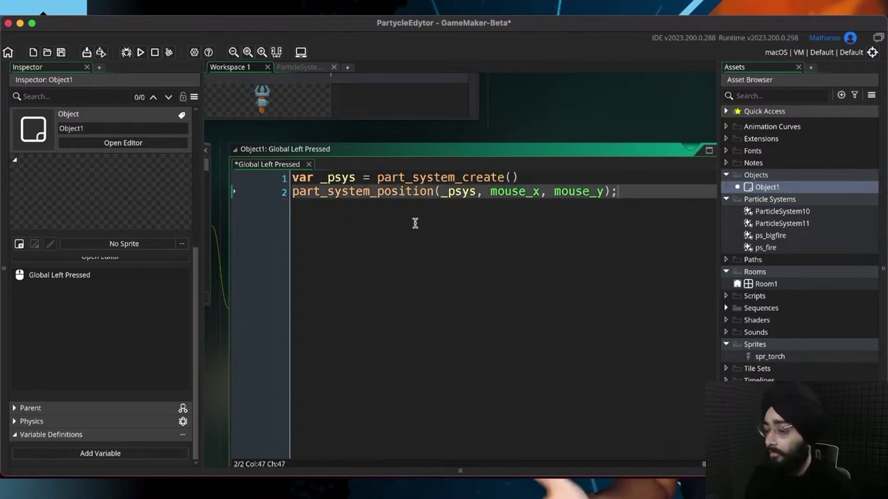
Step: Open Room1 and move the torch sprite down to position 736, 416, with the Assets_1 layer active
double_click(761, 283)
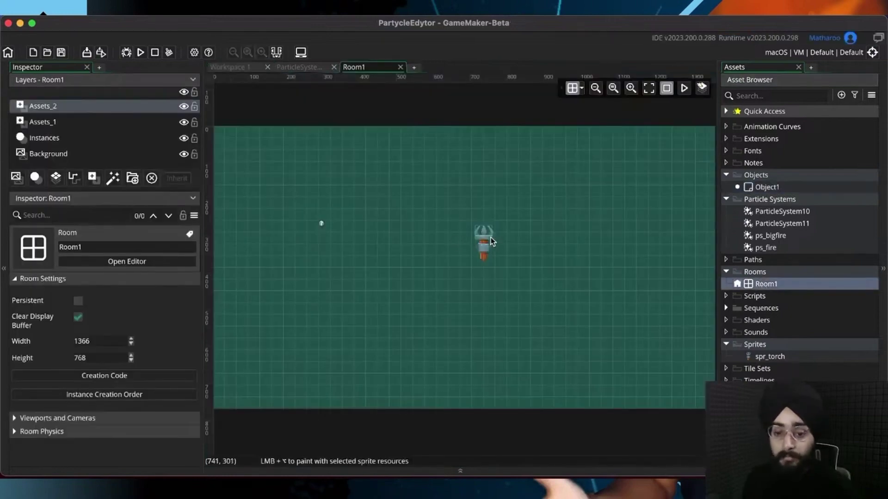
ctrl+scroll(492, 235, up, 4)
click(472, 232)
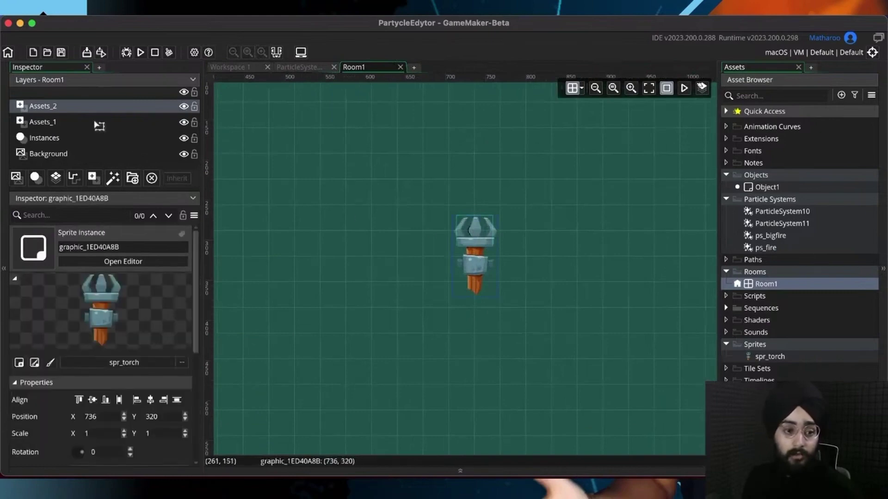
click(123, 123)
drag(474, 252, 474, 327)
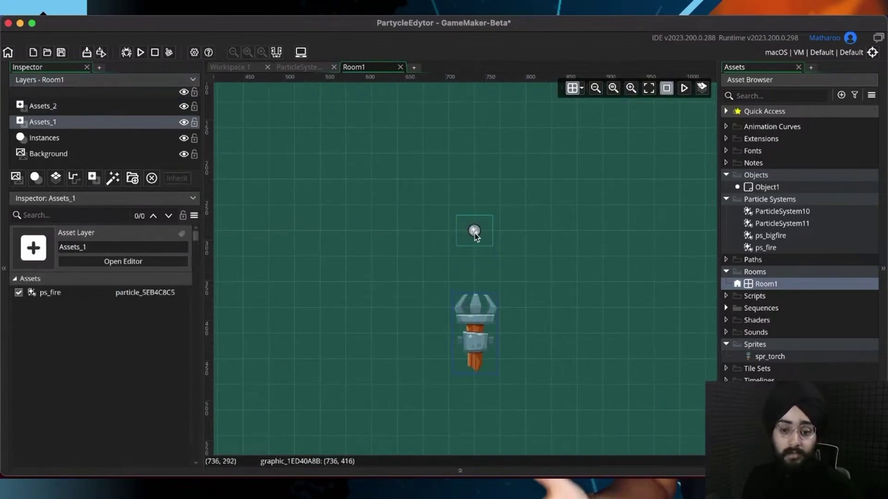
Step: Rotate the ps_fire instance above the torch to about -172° and set its colour to 00E5FF
click(474, 234)
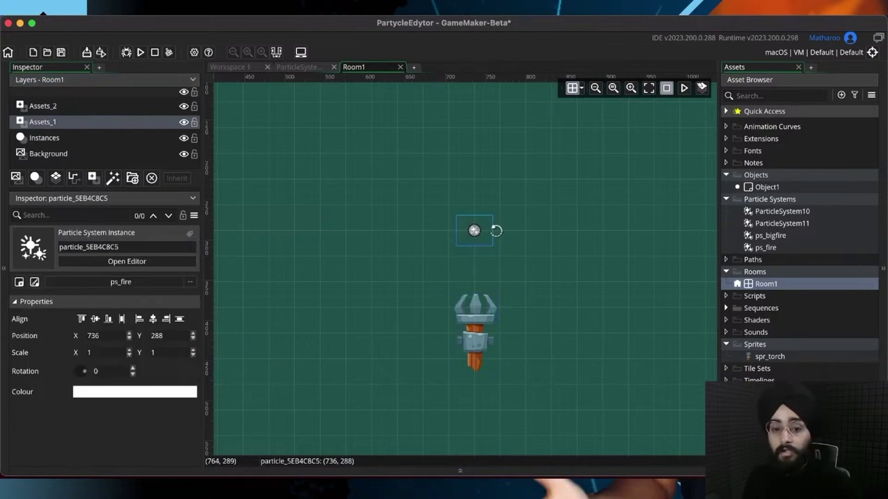
drag(496, 230, 414, 236)
click(177, 390)
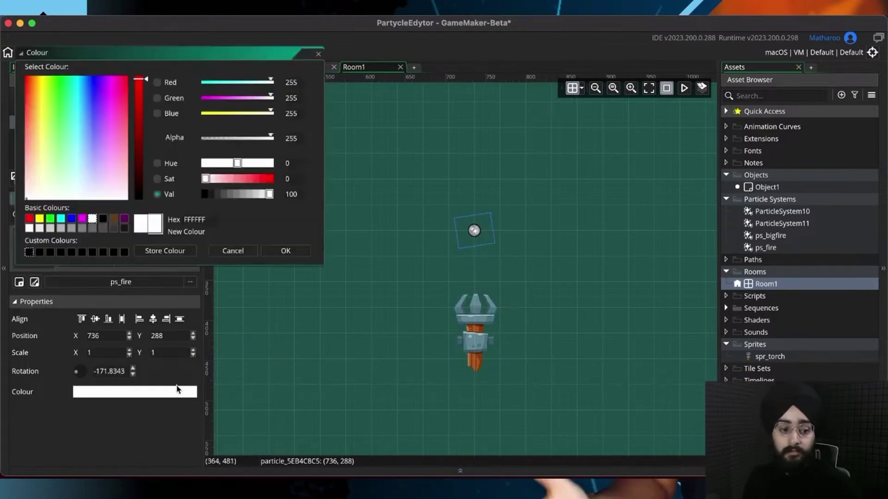
drag(86, 78, 79, 77)
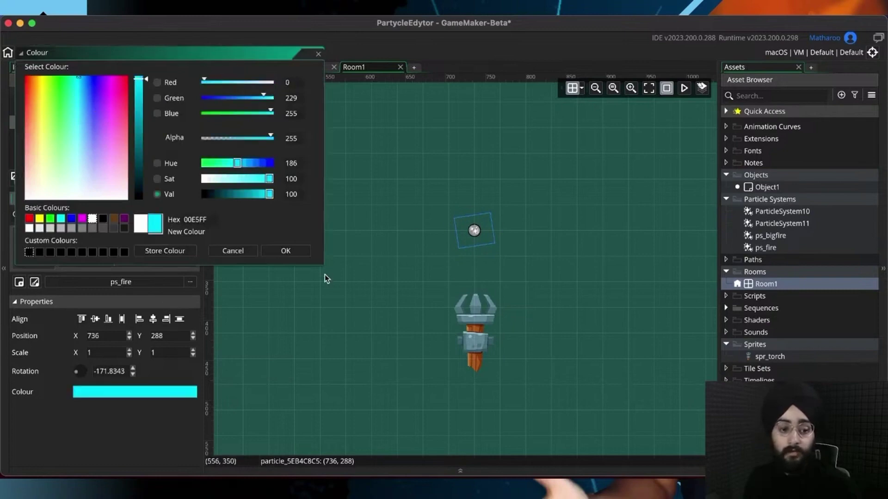
click(312, 251)
Step: Preview the room's particle animation, stop it, rotate the ps_fire instance back to about 0° and close Room1
click(684, 89)
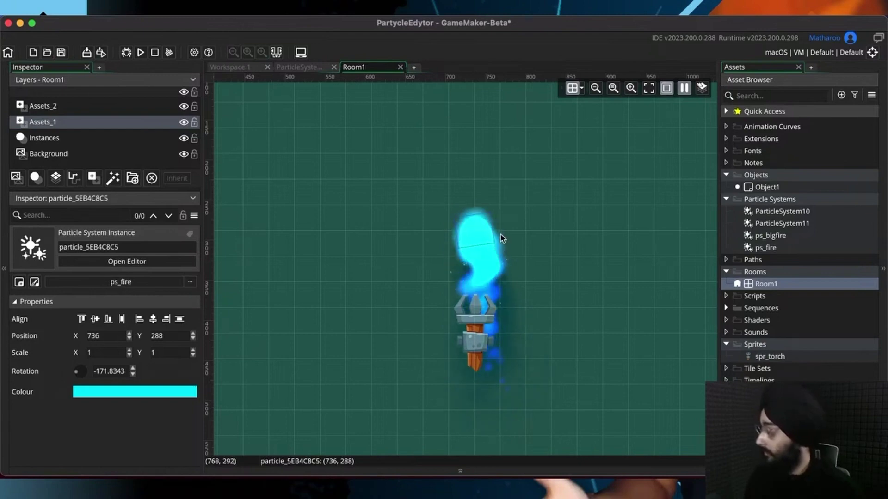
click(684, 88)
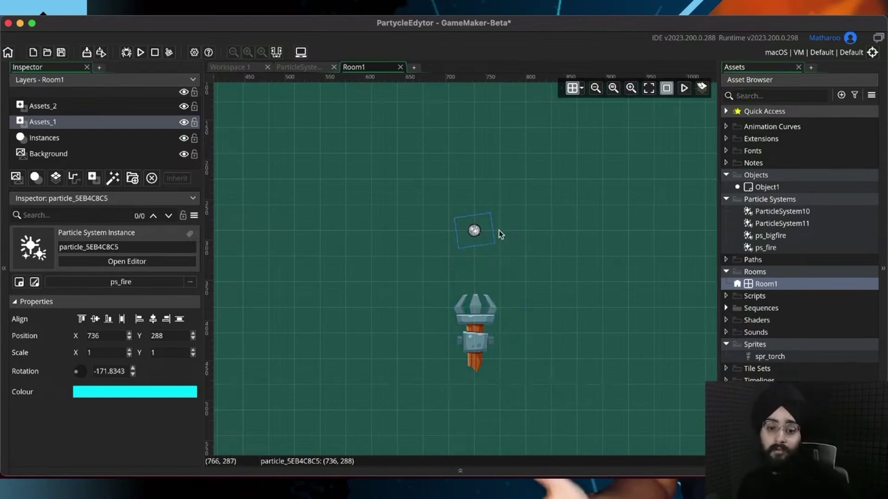
drag(493, 228, 442, 227)
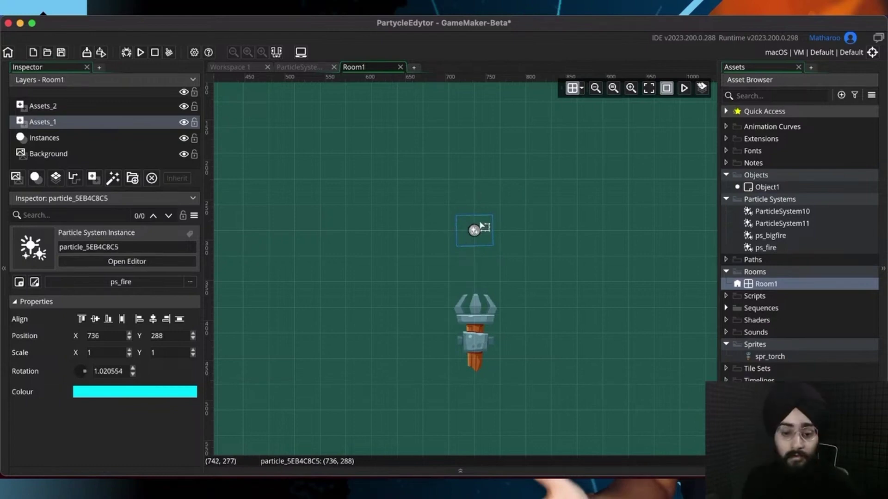
drag(495, 229, 497, 230)
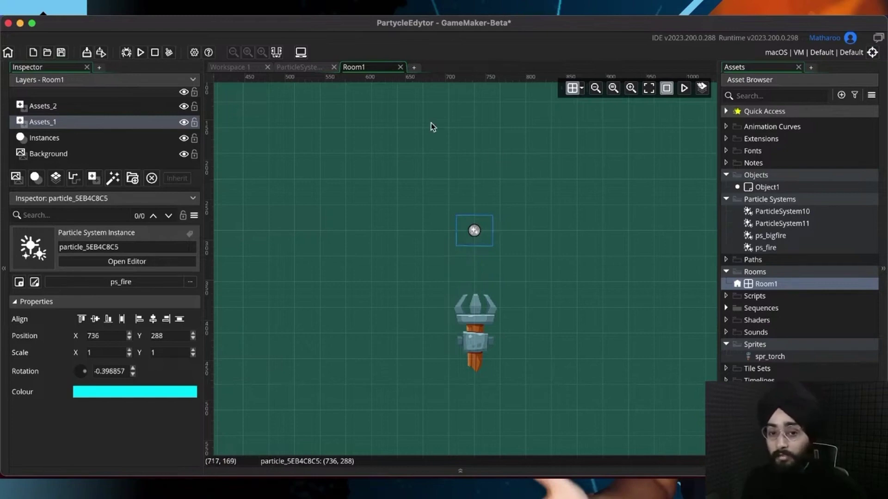
middle_click(363, 69)
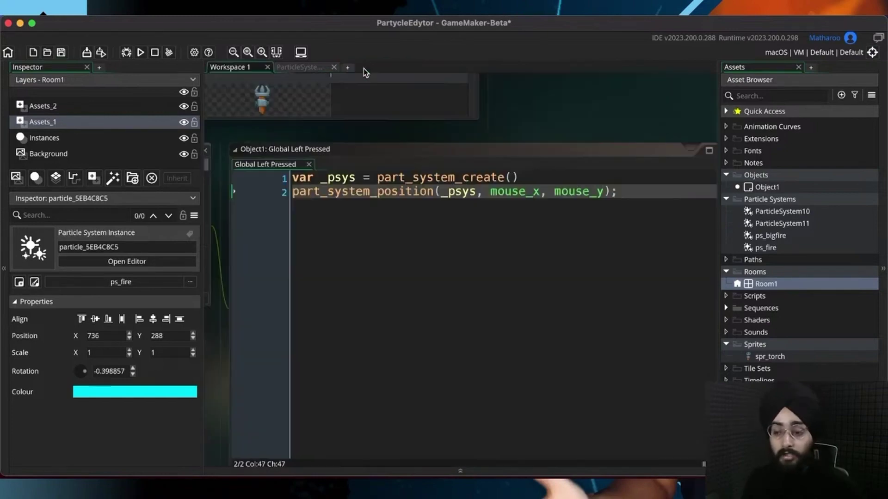
Step: Open Sequence1, show the parameter tracks available for its ParticleSystem10 track, save the project and close the sequence
click(725, 308)
double_click(766, 320)
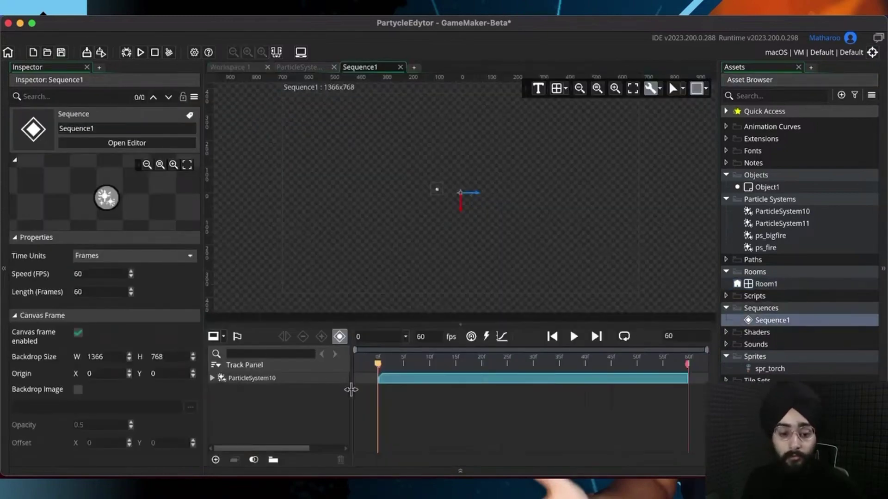
drag(350, 383, 407, 384)
click(363, 378)
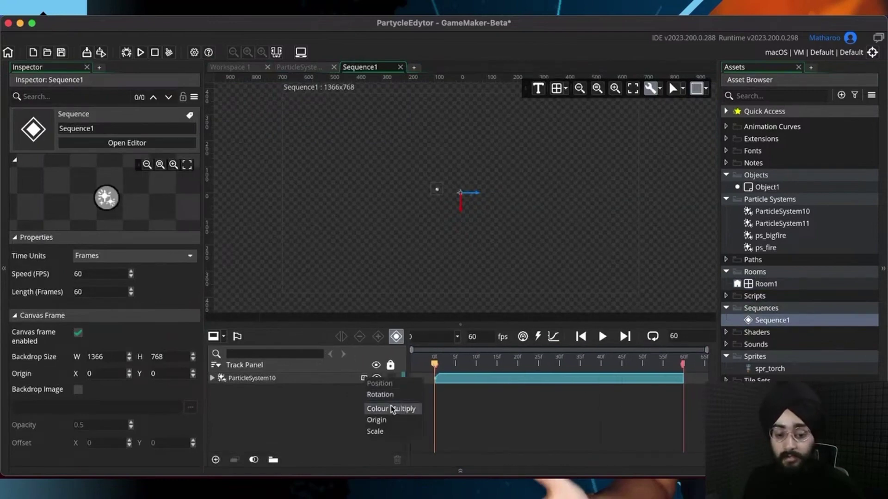
key(super+s)
middle_click(360, 70)
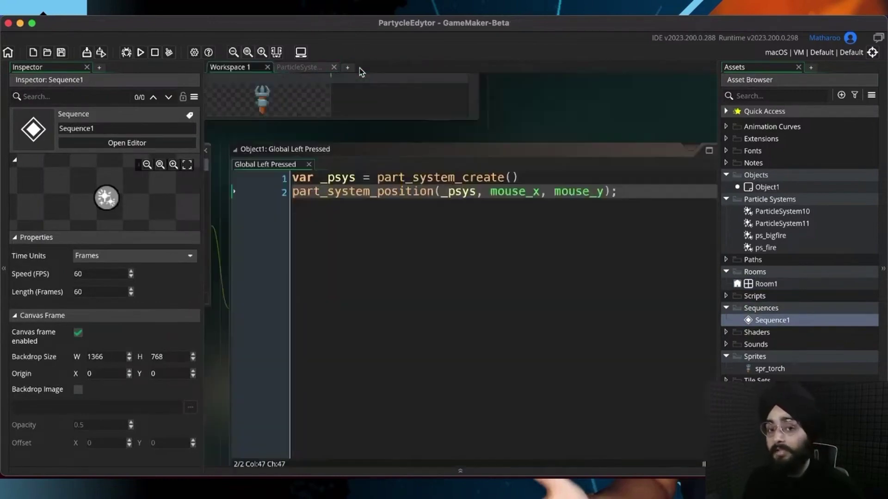
click(435, 201)
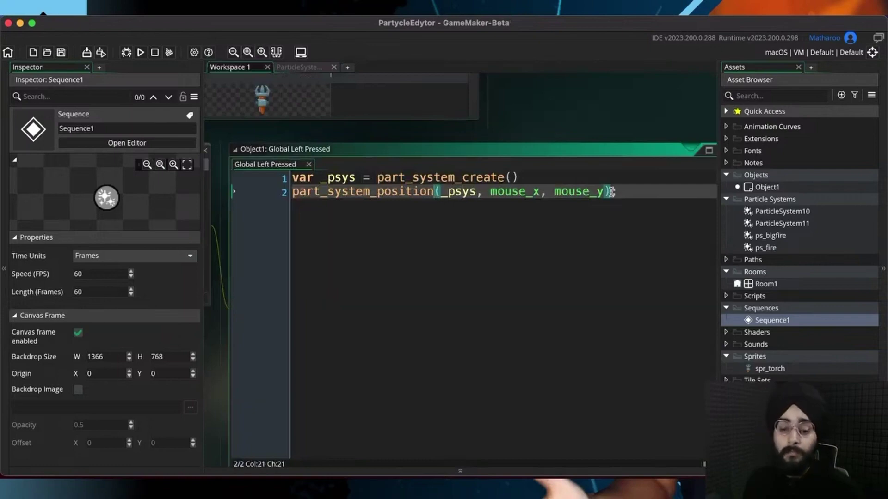
click(530, 192)
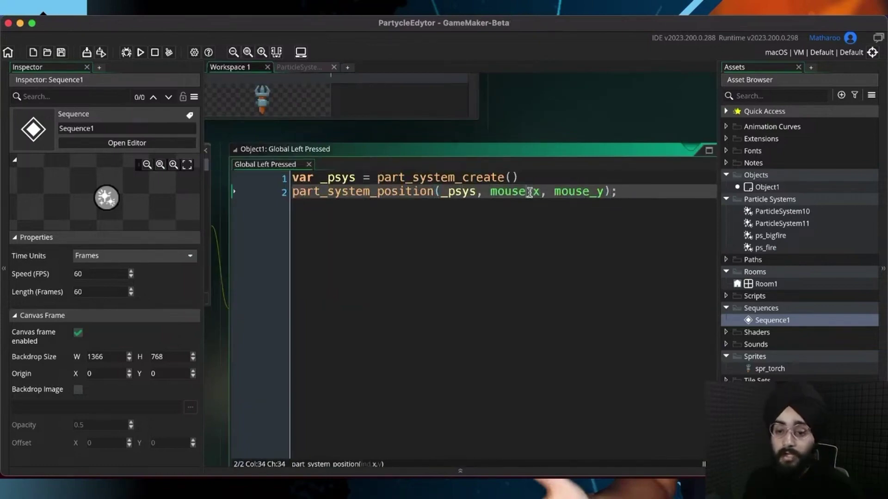
double_click(576, 192)
click(616, 196)
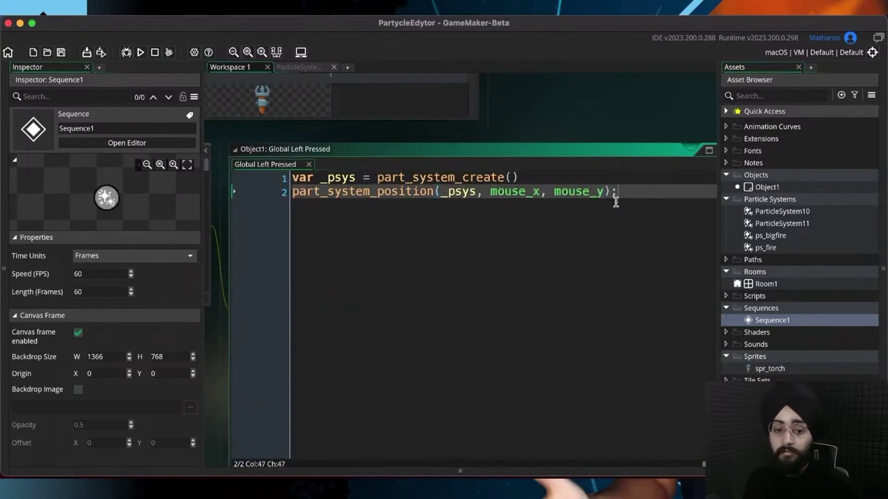
middle_drag(518, 118, 582, 117)
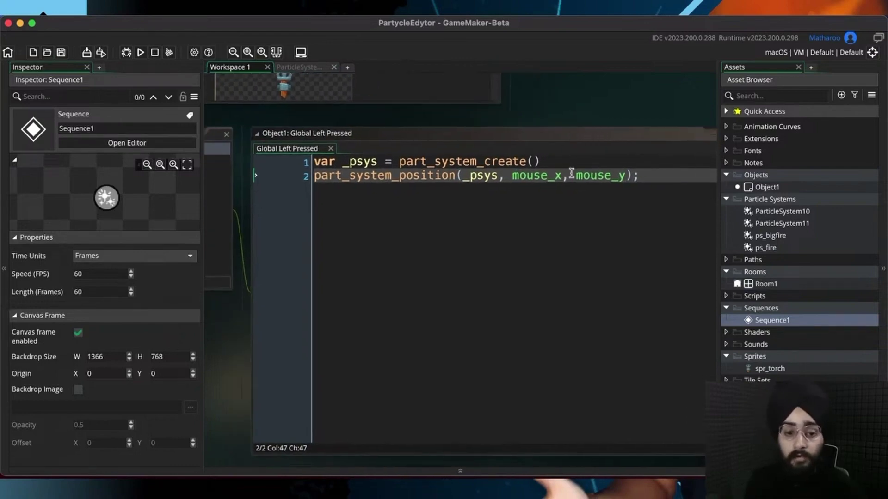
click(644, 188)
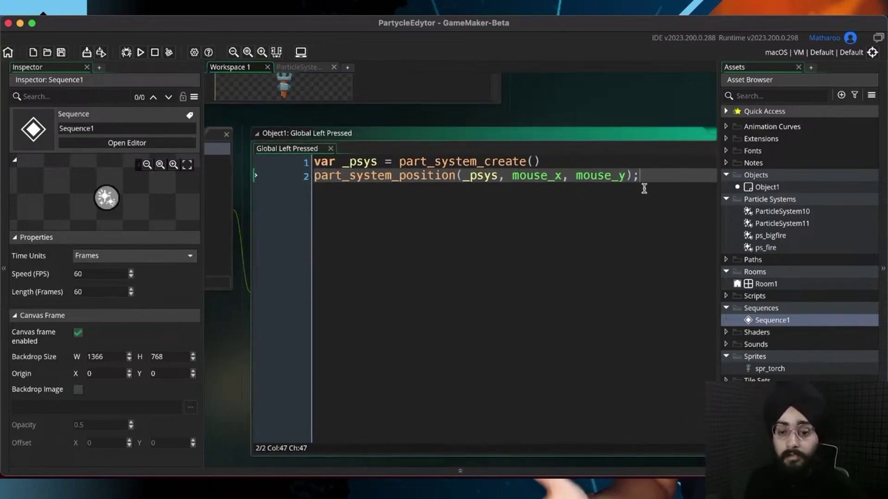
Step: Replace the part_system_create call with part_system_create_layer("Assets_1", 1, ParticleSystem10) and save the project
click(539, 162)
key(BackSpace)
key(BackSpace)
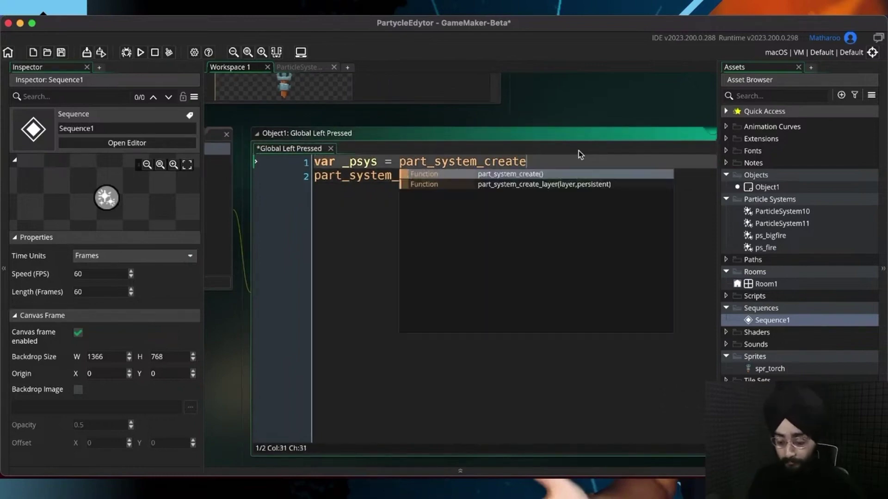
text(_layer)
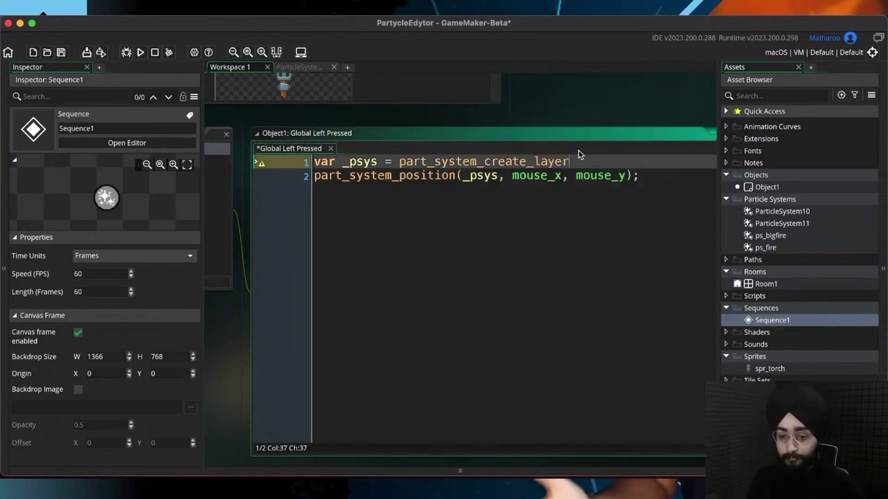
text(()
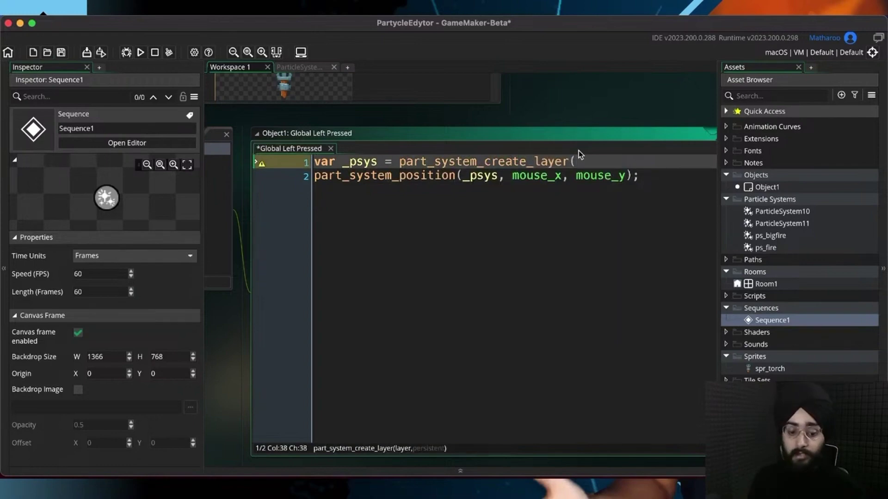
middle_drag(533, 419, 479, 420)
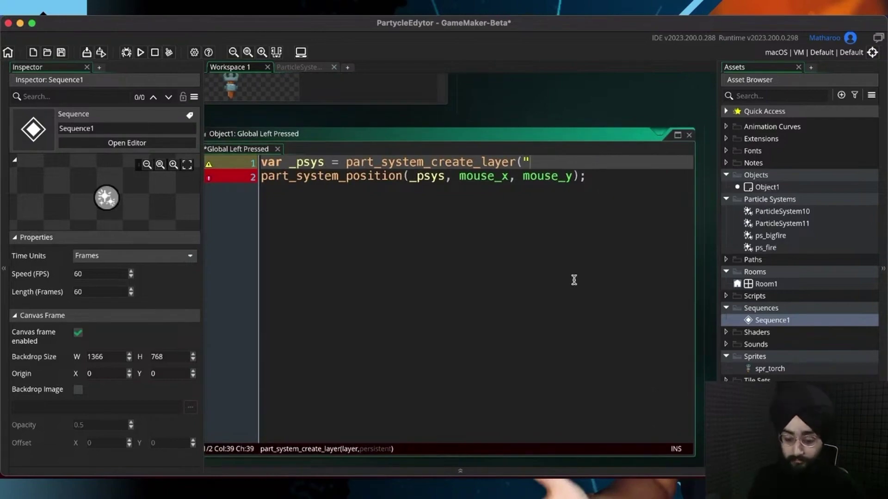
text("A)
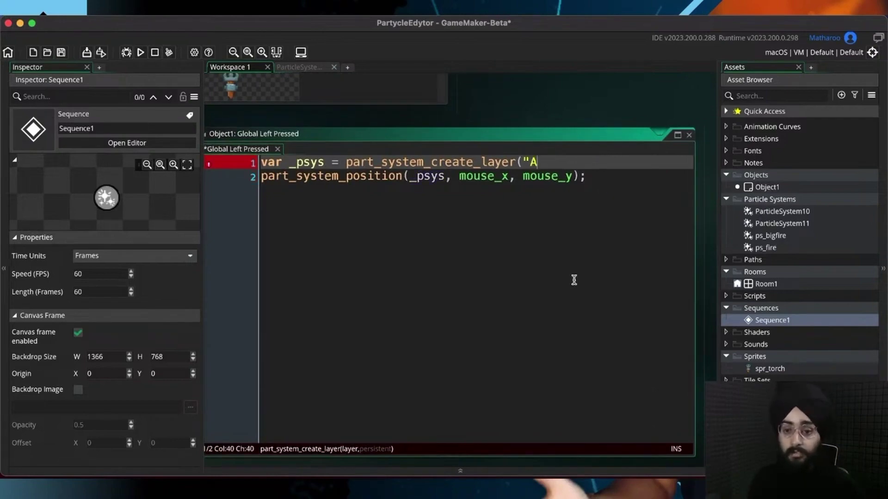
text(ssets_1",)
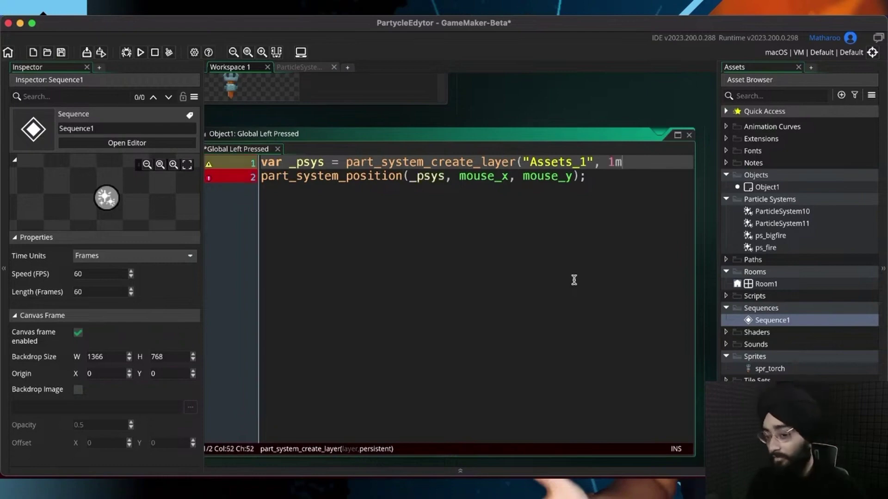
text( 1, ParticleSystem)
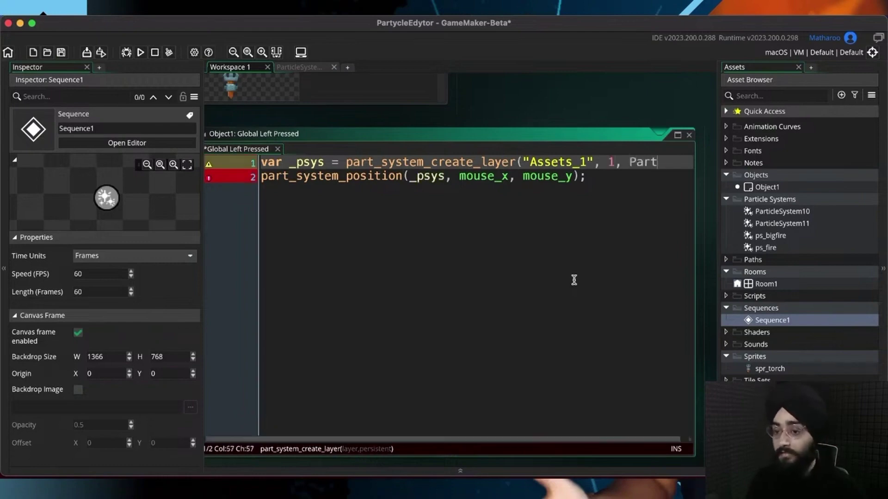
text())
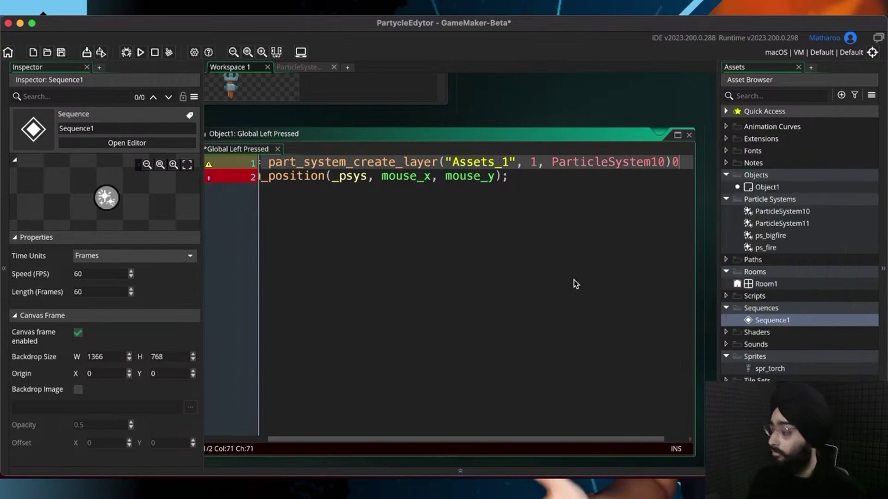
key(super+s)
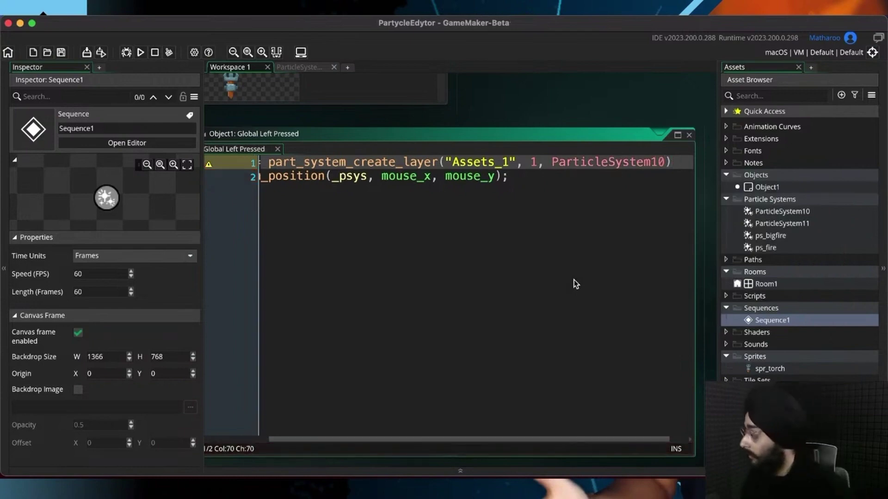
Step: Delete the part_system_create_layer call from the first code line, keeping only "var _psys ="
drag(672, 163, 305, 164)
text(psys = p)
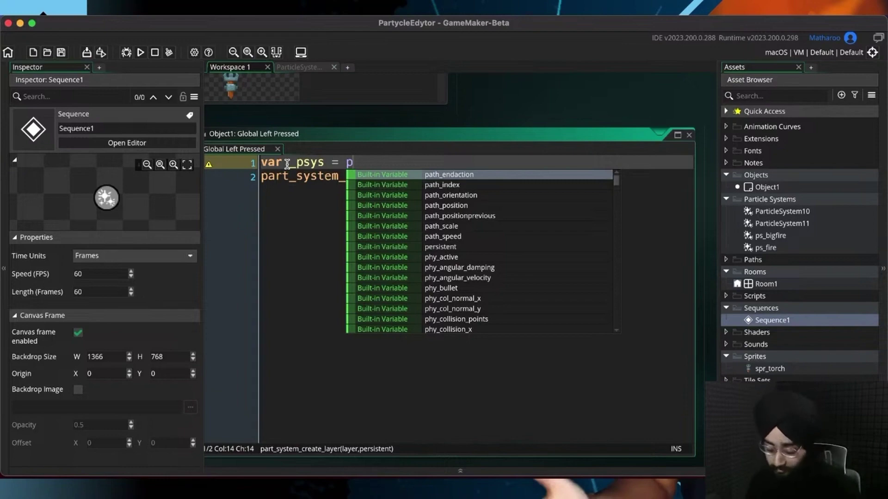
key(Left)
key(Escape)
key(BackSpace)
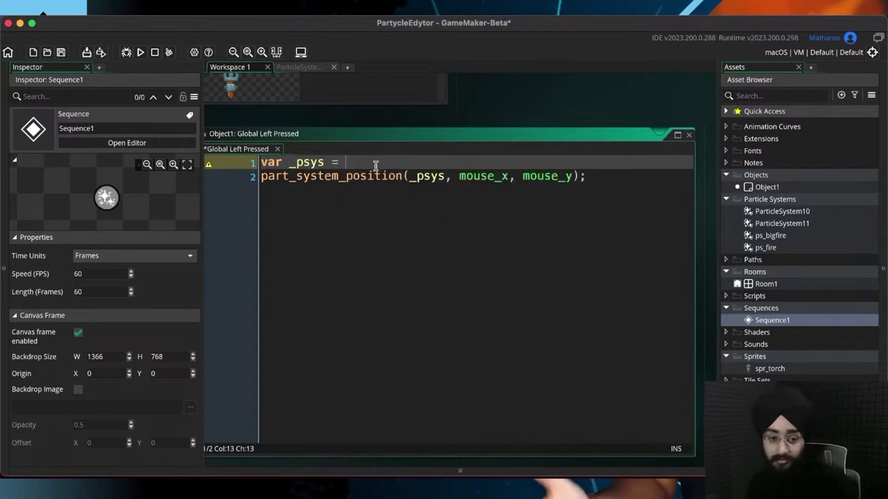
Step: Examine the flame in the open particle system with linked Embers, Flame and Smoke emitters, then close its editor
click(294, 68)
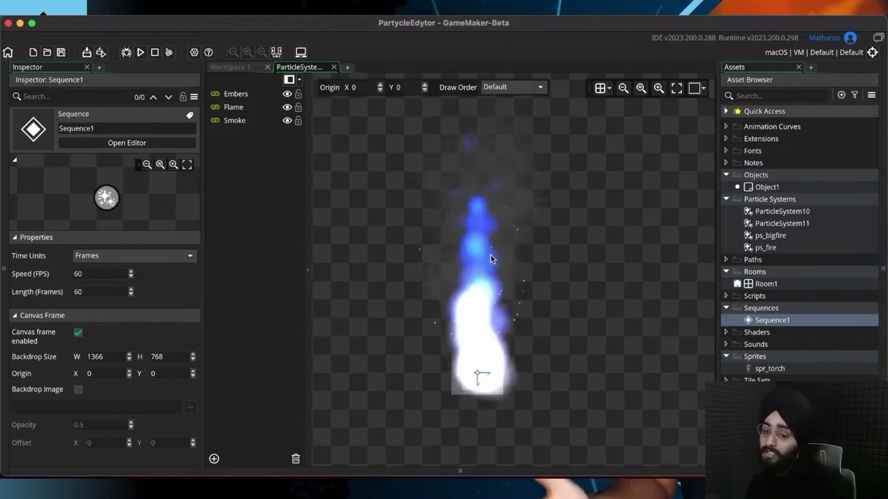
middle_drag(491, 255, 489, 273)
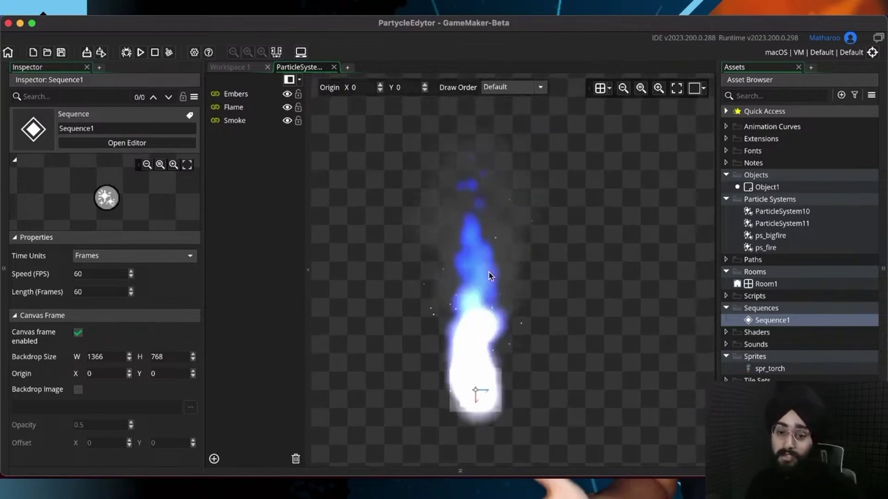
middle_drag(504, 218, 504, 243)
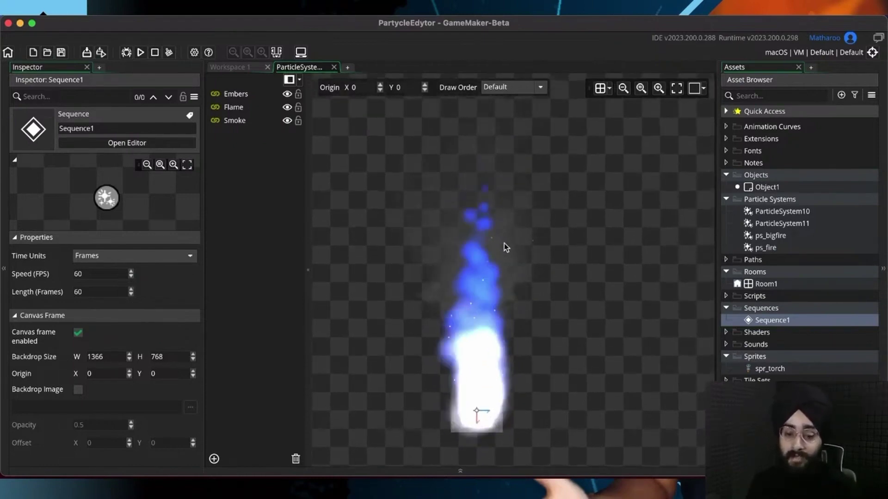
middle_click(315, 68)
mouse_move(503, 113)
middle_down()
mouse_move(529, 109)
mouse_move(517, 108)
middle_up()
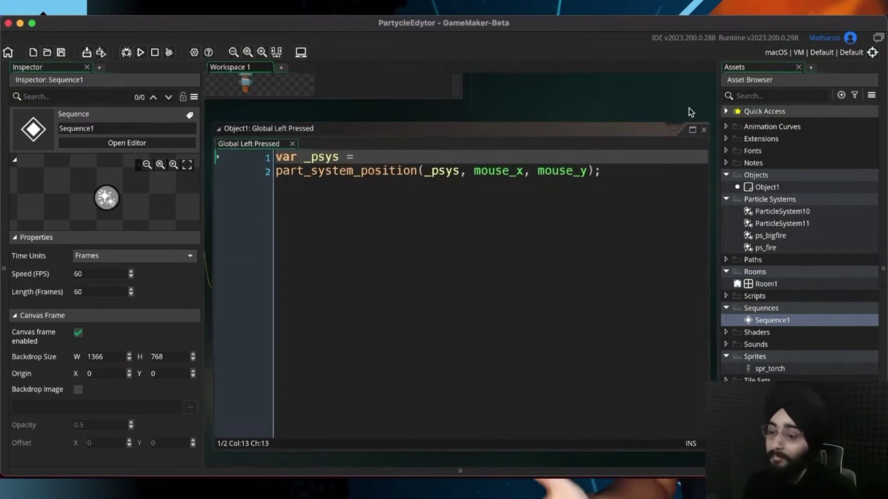
middle_drag(690, 112, 666, 101)
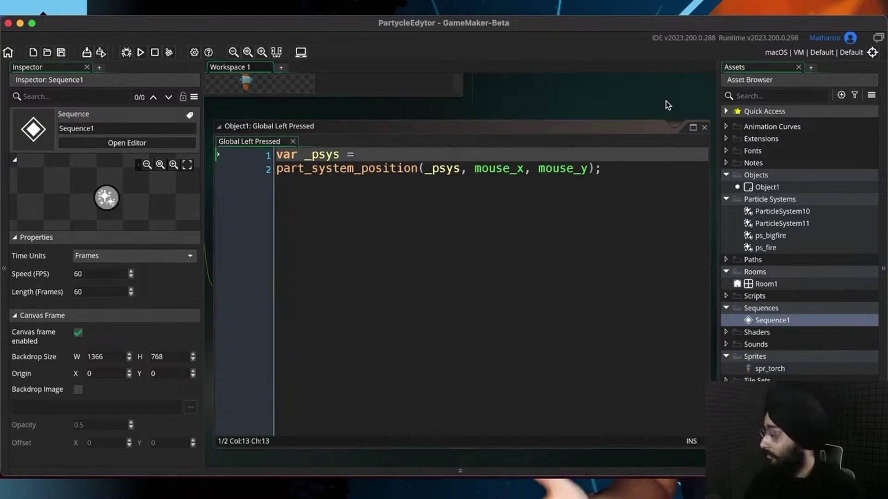
scroll(661, 109, right, 1)
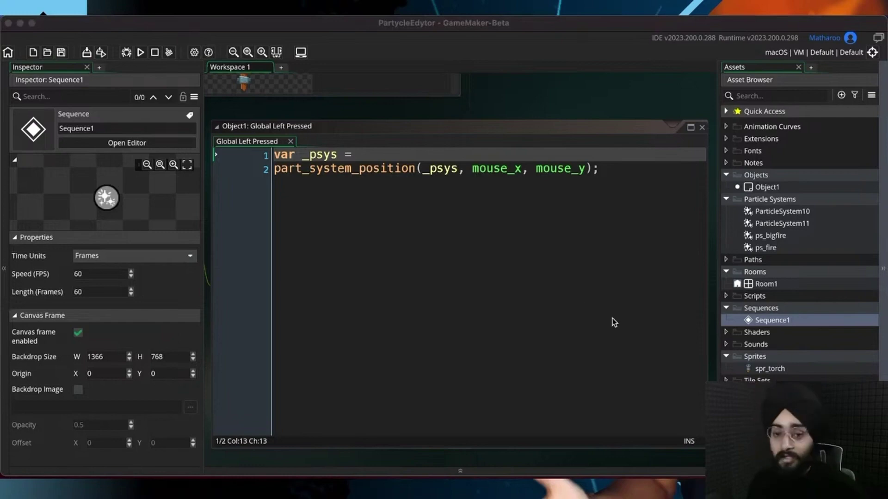
click(520, 113)
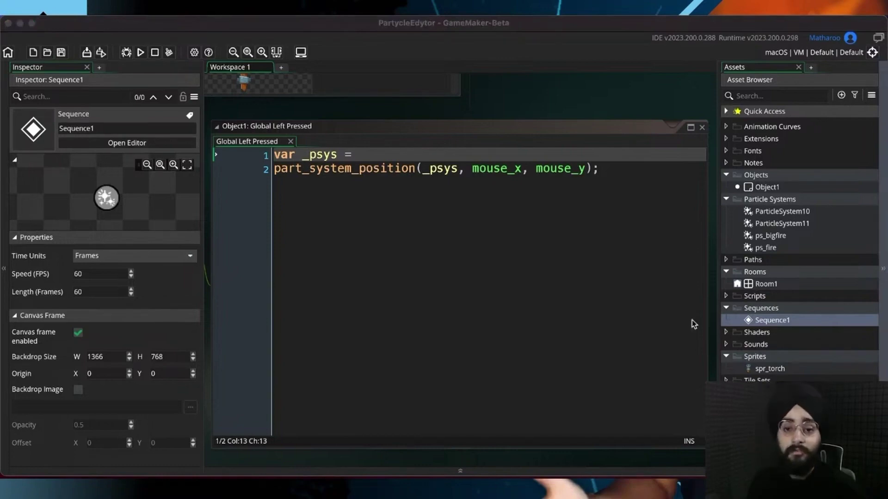
click(487, 80)
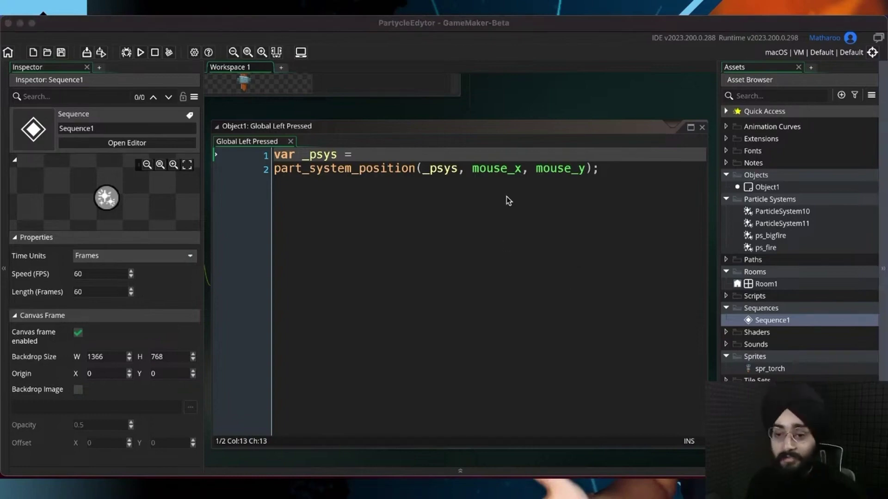
click(555, 109)
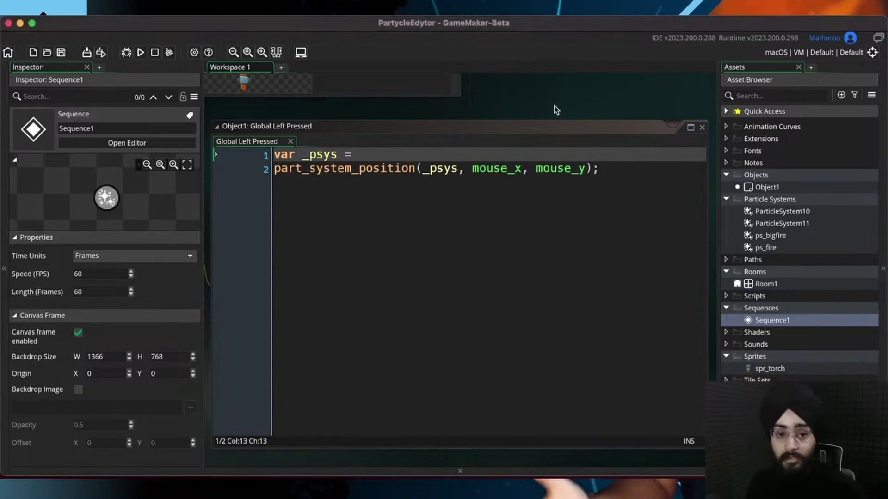
scroll(554, 106, up, 9)
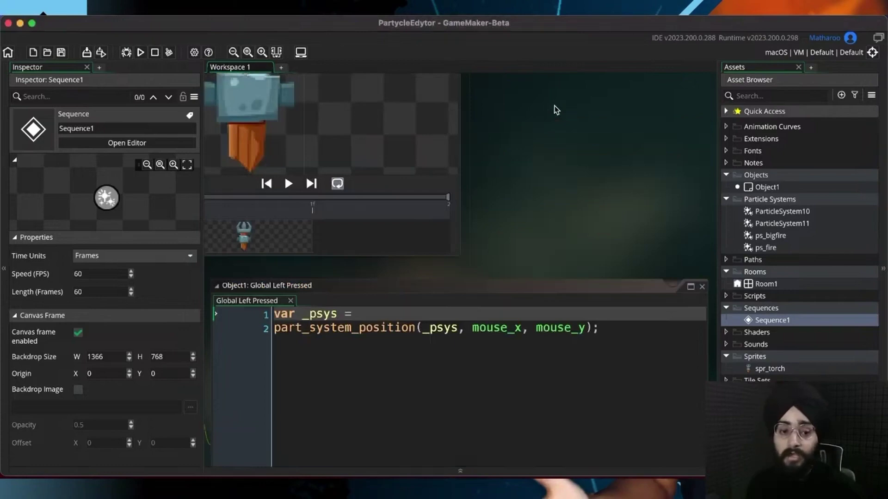
scroll(554, 107, down, 8)
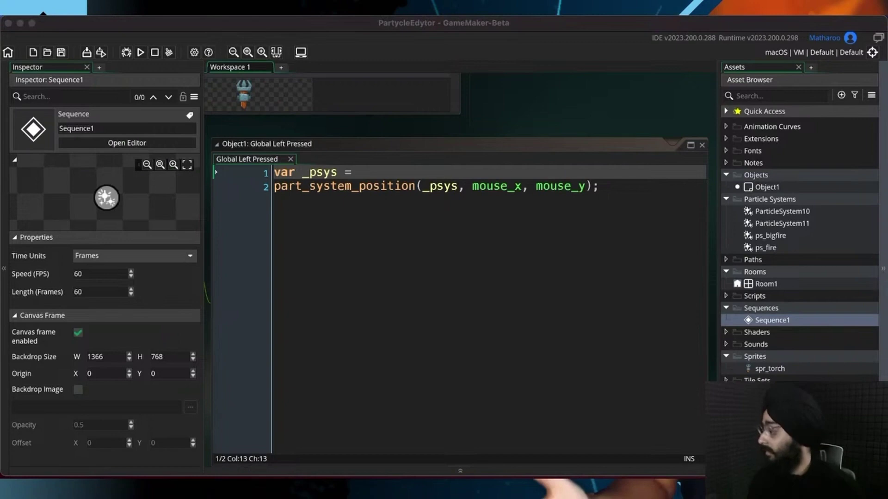
click(534, 129)
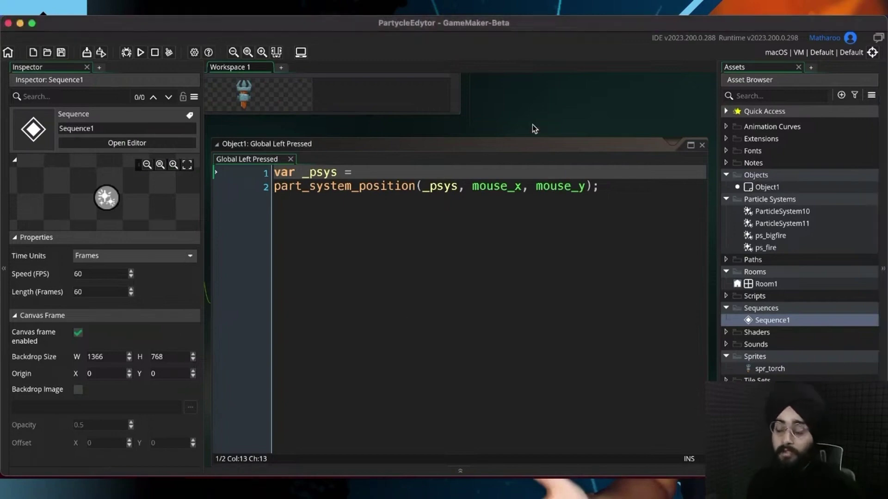